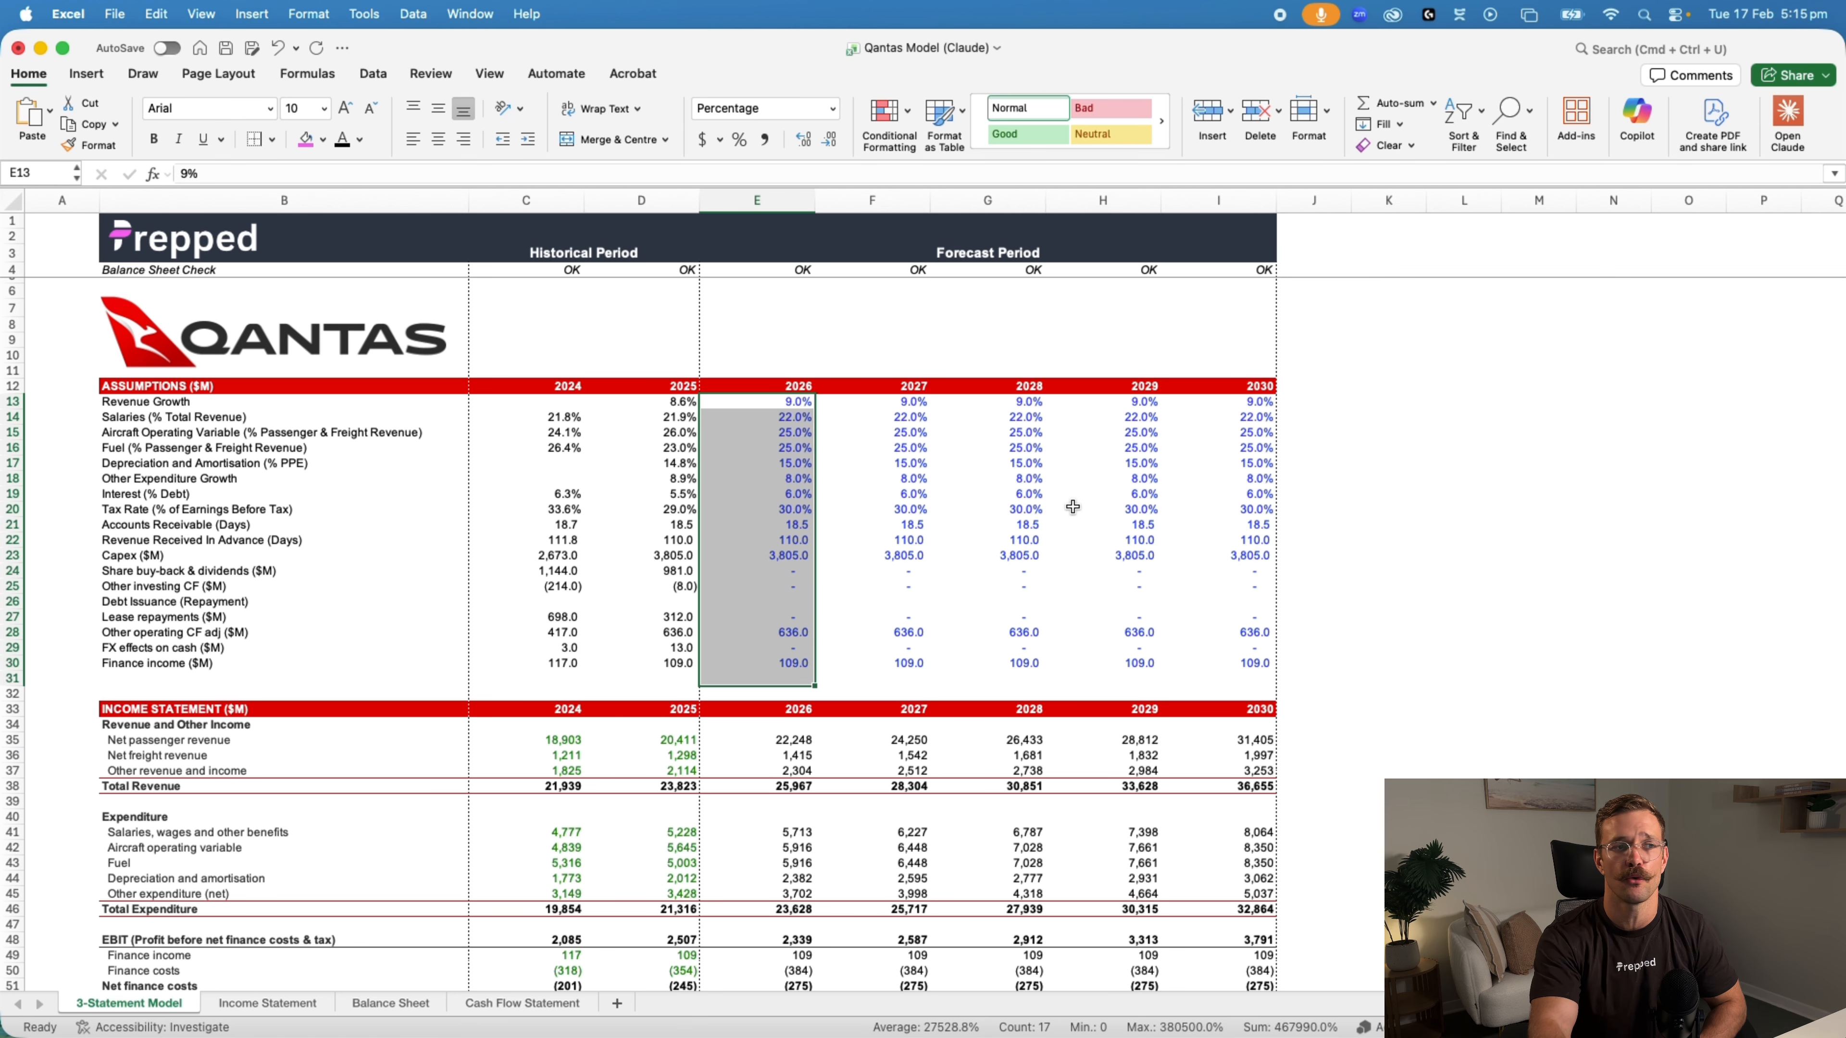
Review the 3-Statement Model sheet and its Income Statement, Balance Sheet and Cash Flow Statement source sheets
{"action": "left_click", "coordinate": [338, 627]}
{"action": "scroll", "coordinate": [371, 643], "scroll_direction": "down", "scroll_amount": 15}
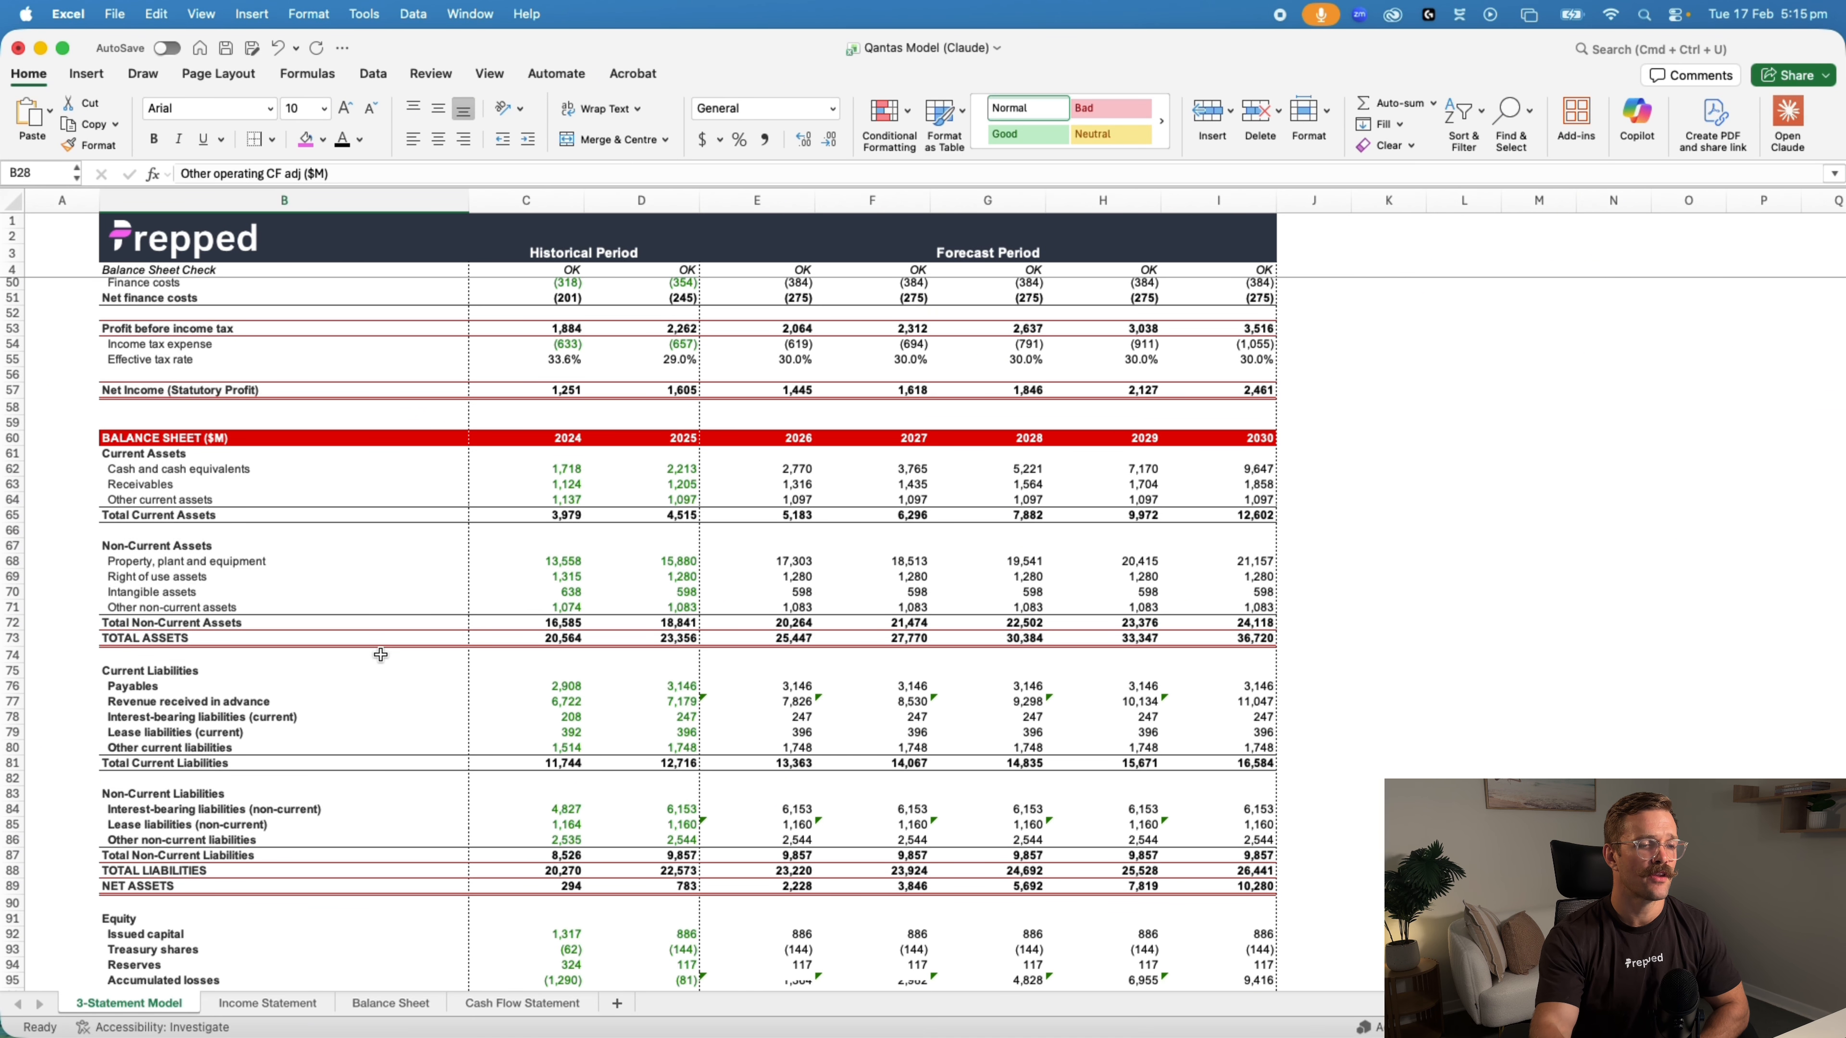
{"action": "left_click", "coordinate": [279, 1010]}
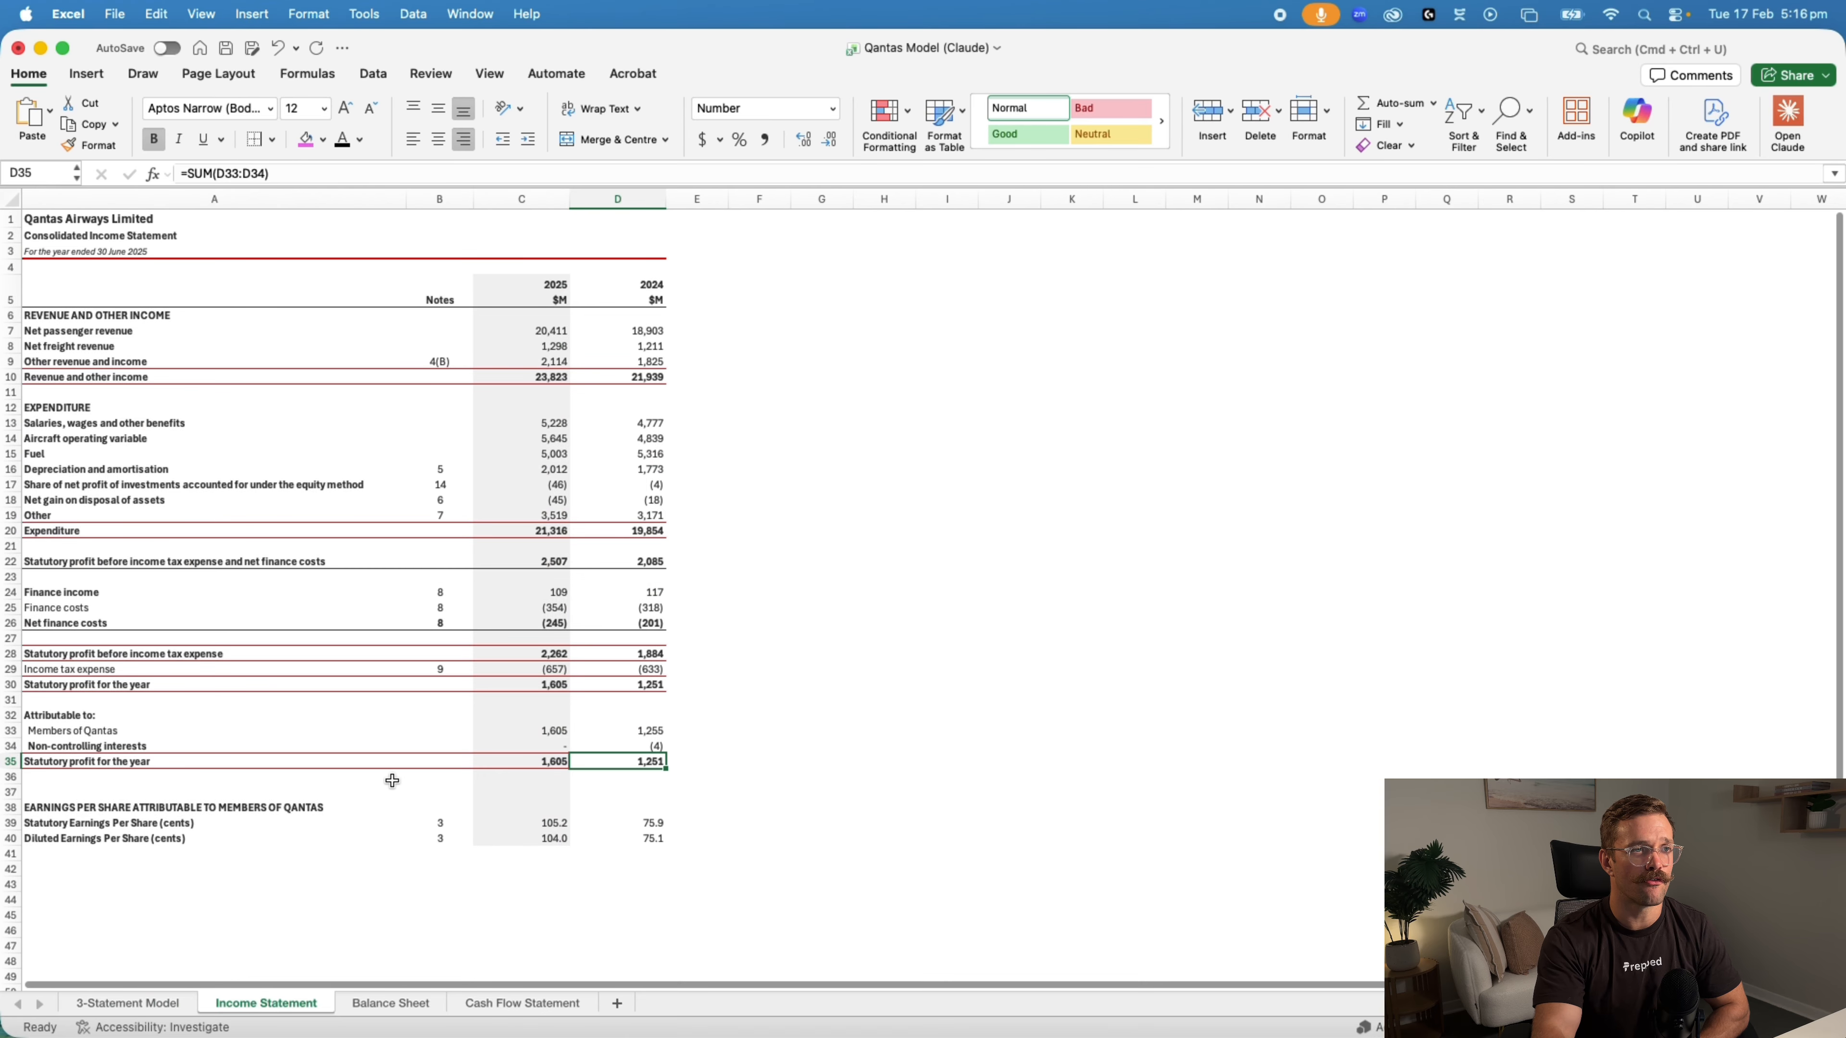
{"action": "left_click", "coordinate": [392, 1012]}
{"action": "left_click", "coordinate": [504, 1006]}
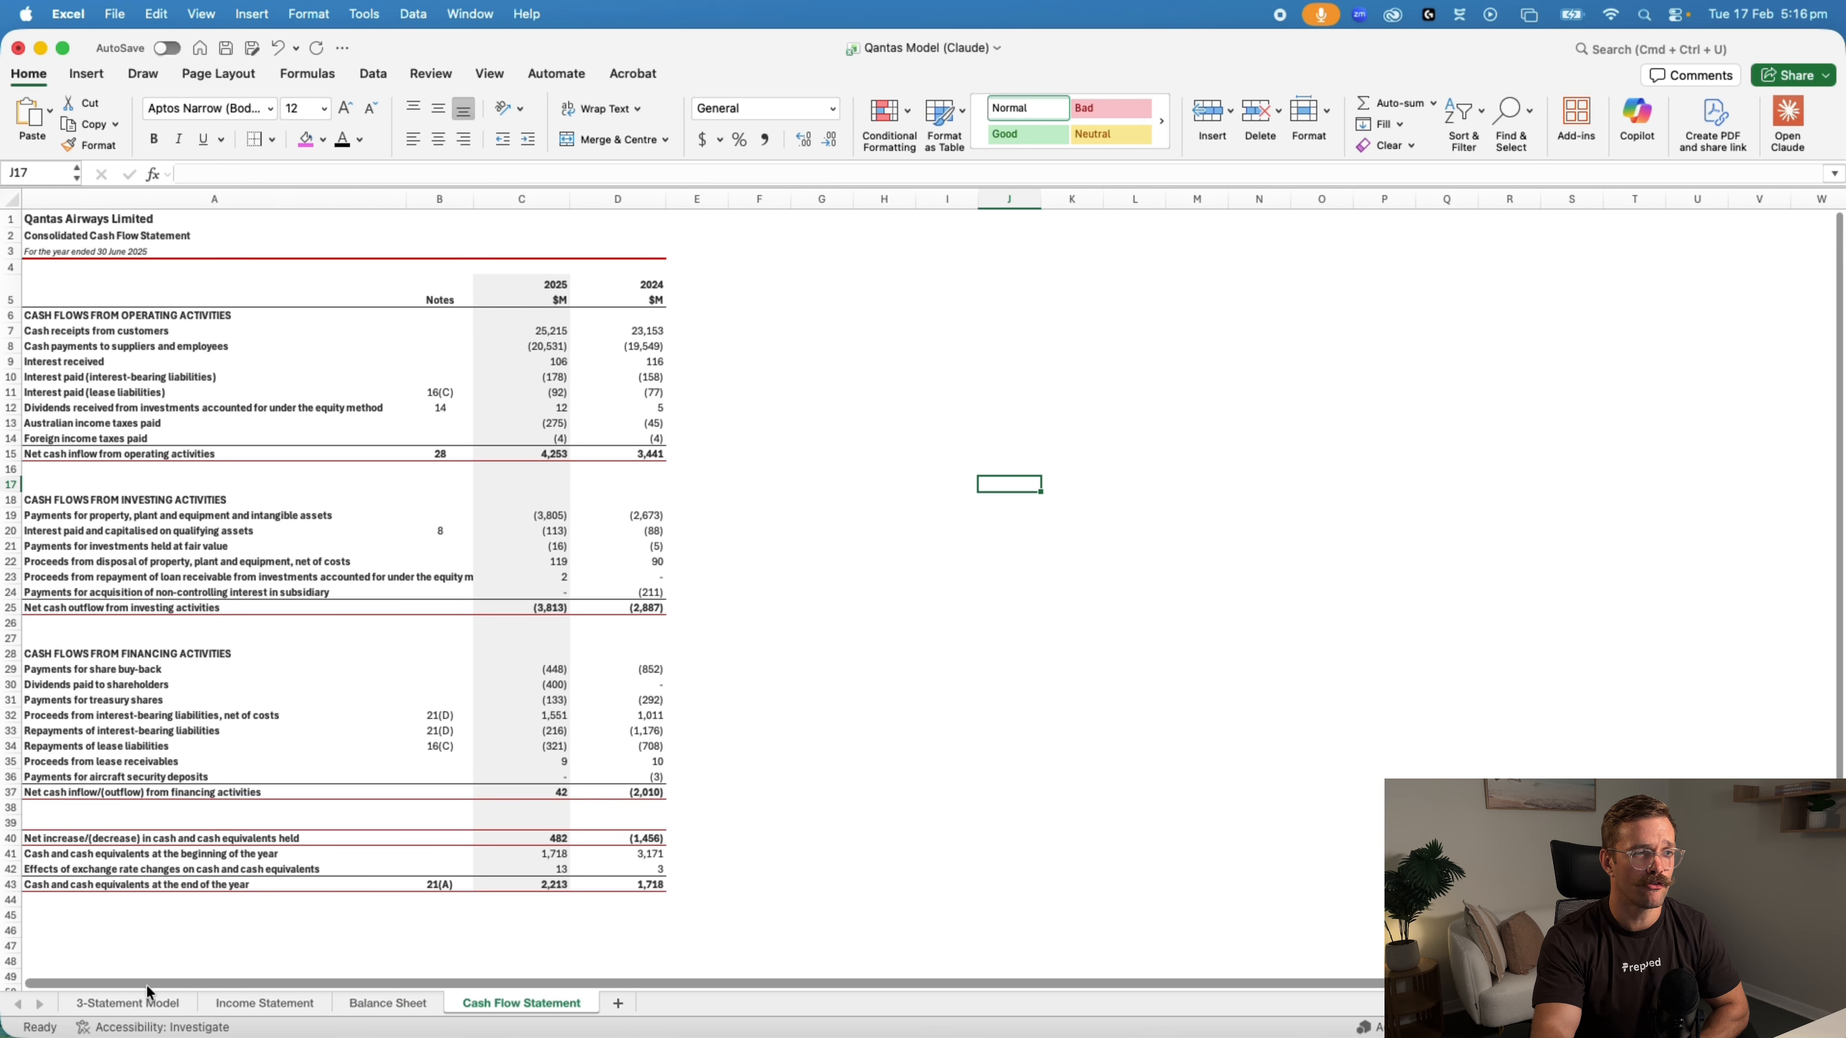
{"action": "left_click", "coordinate": [133, 1005]}
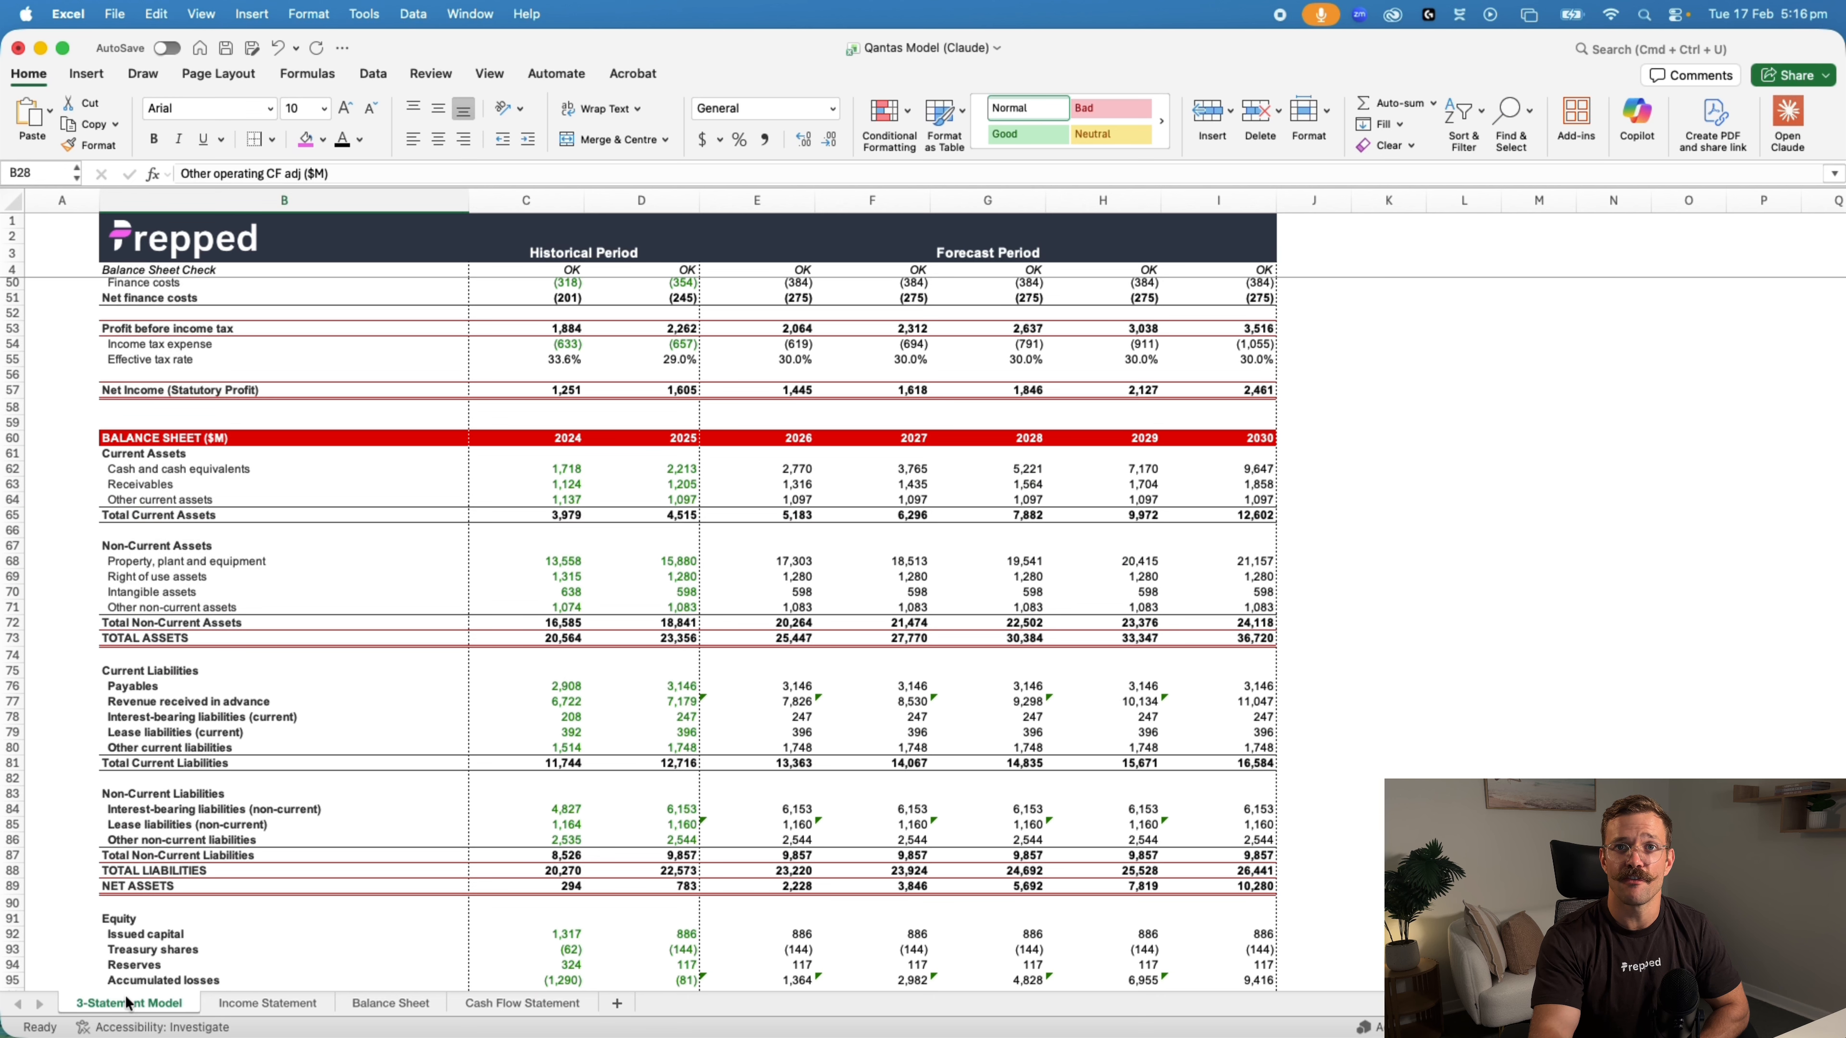
{"action": "scroll", "coordinate": [511, 791], "scroll_direction": "up", "scroll_amount": 5}
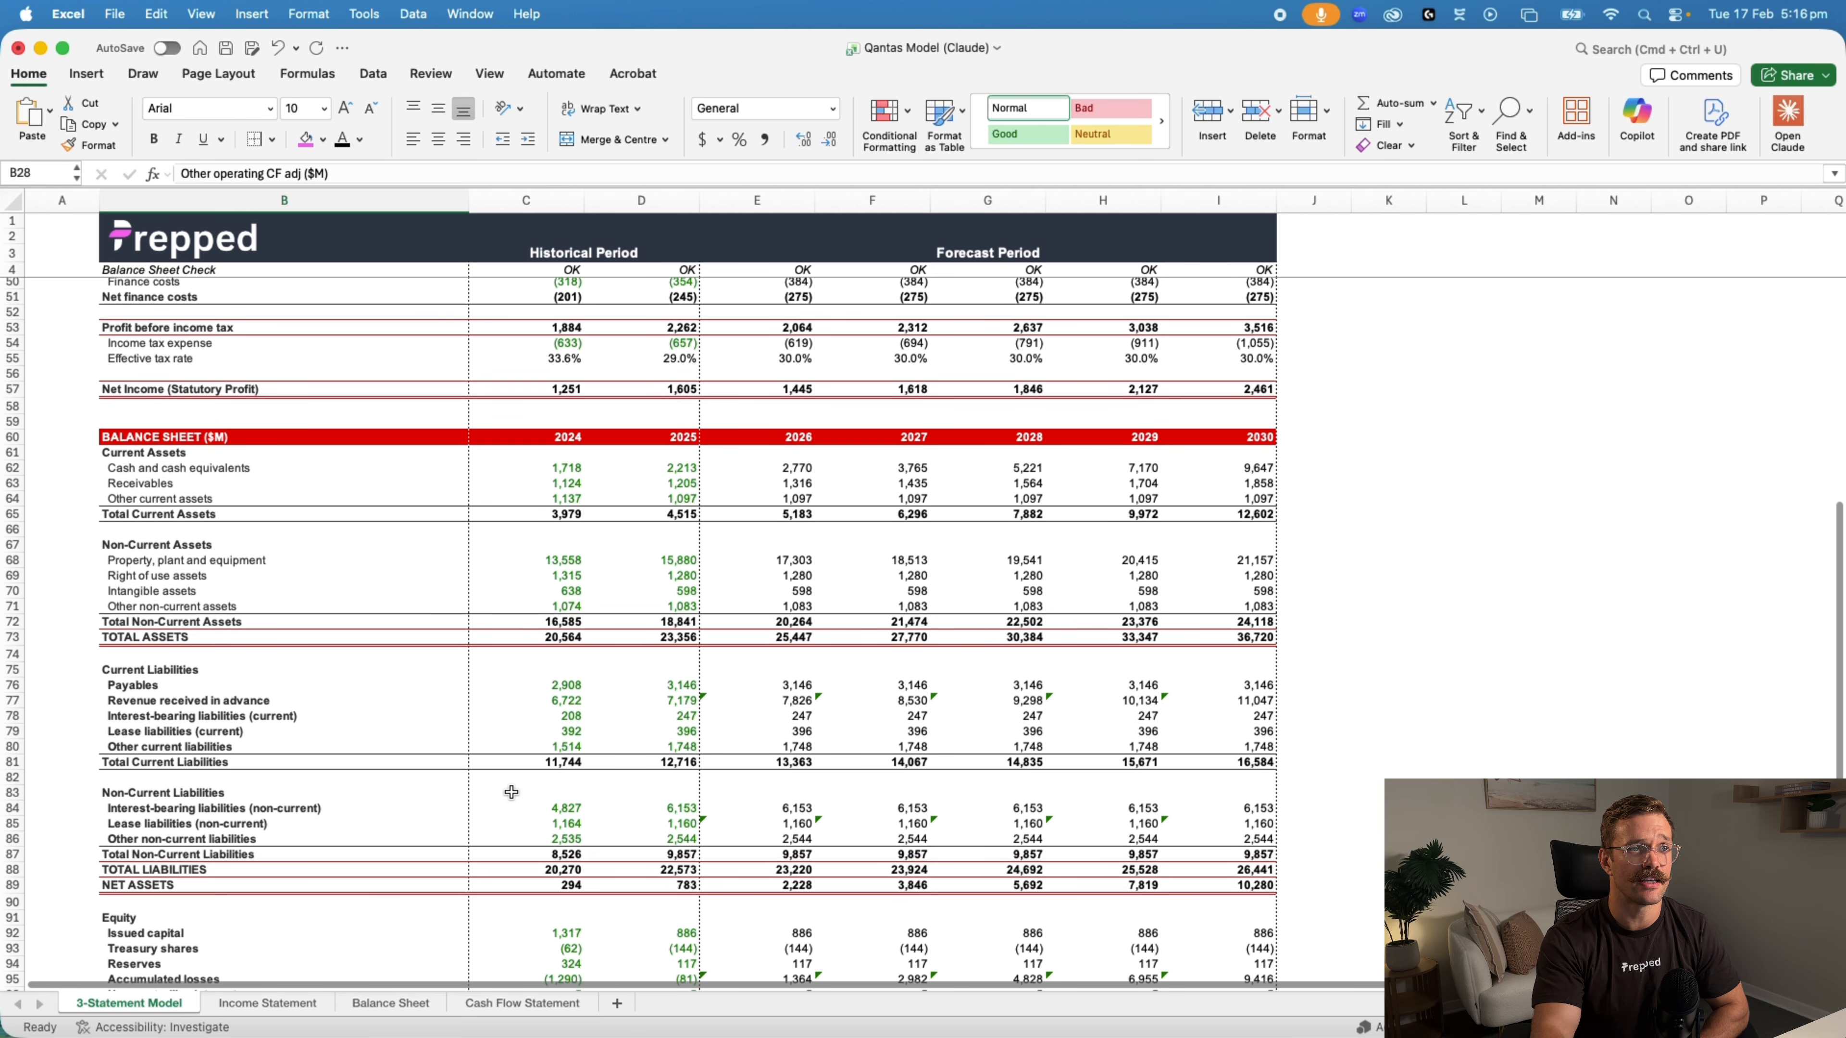
{"action": "scroll", "coordinate": [599, 546], "scroll_direction": "up", "scroll_amount": 10}
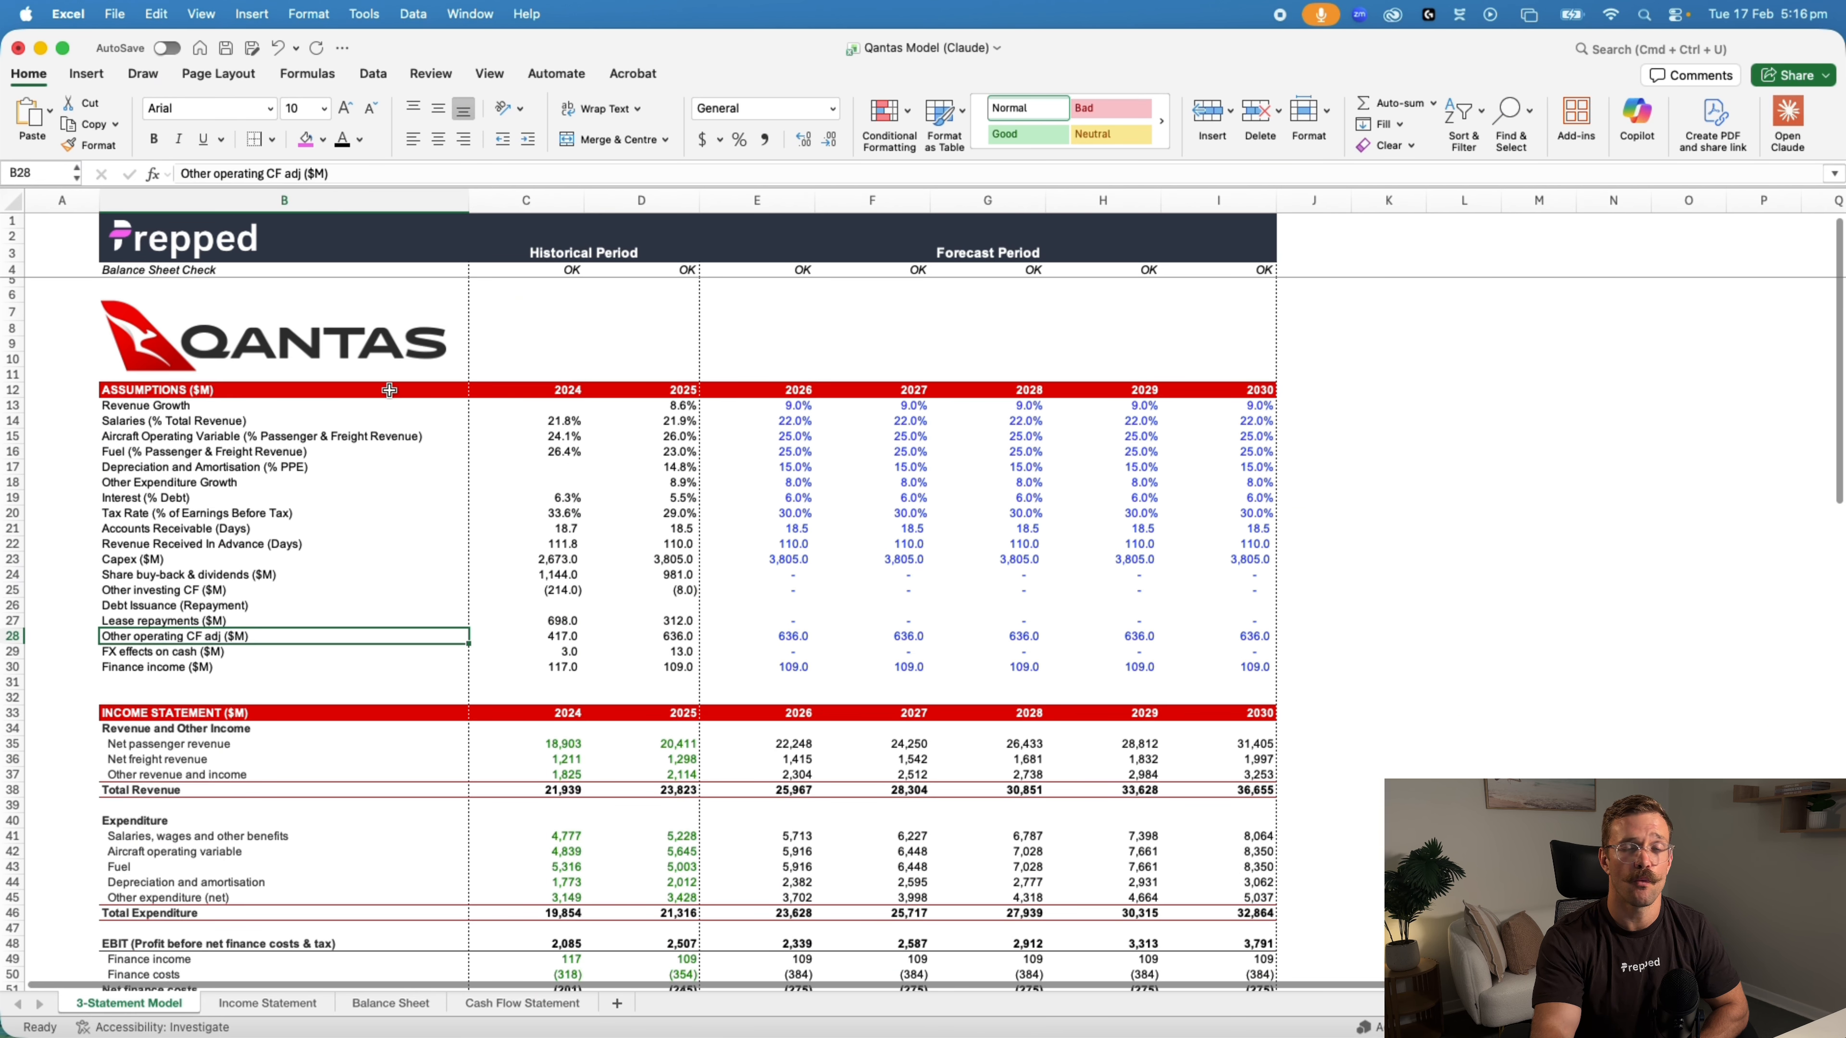
{"action": "scroll", "coordinate": [852, 674], "scroll_direction": "down", "scroll_amount": 2}
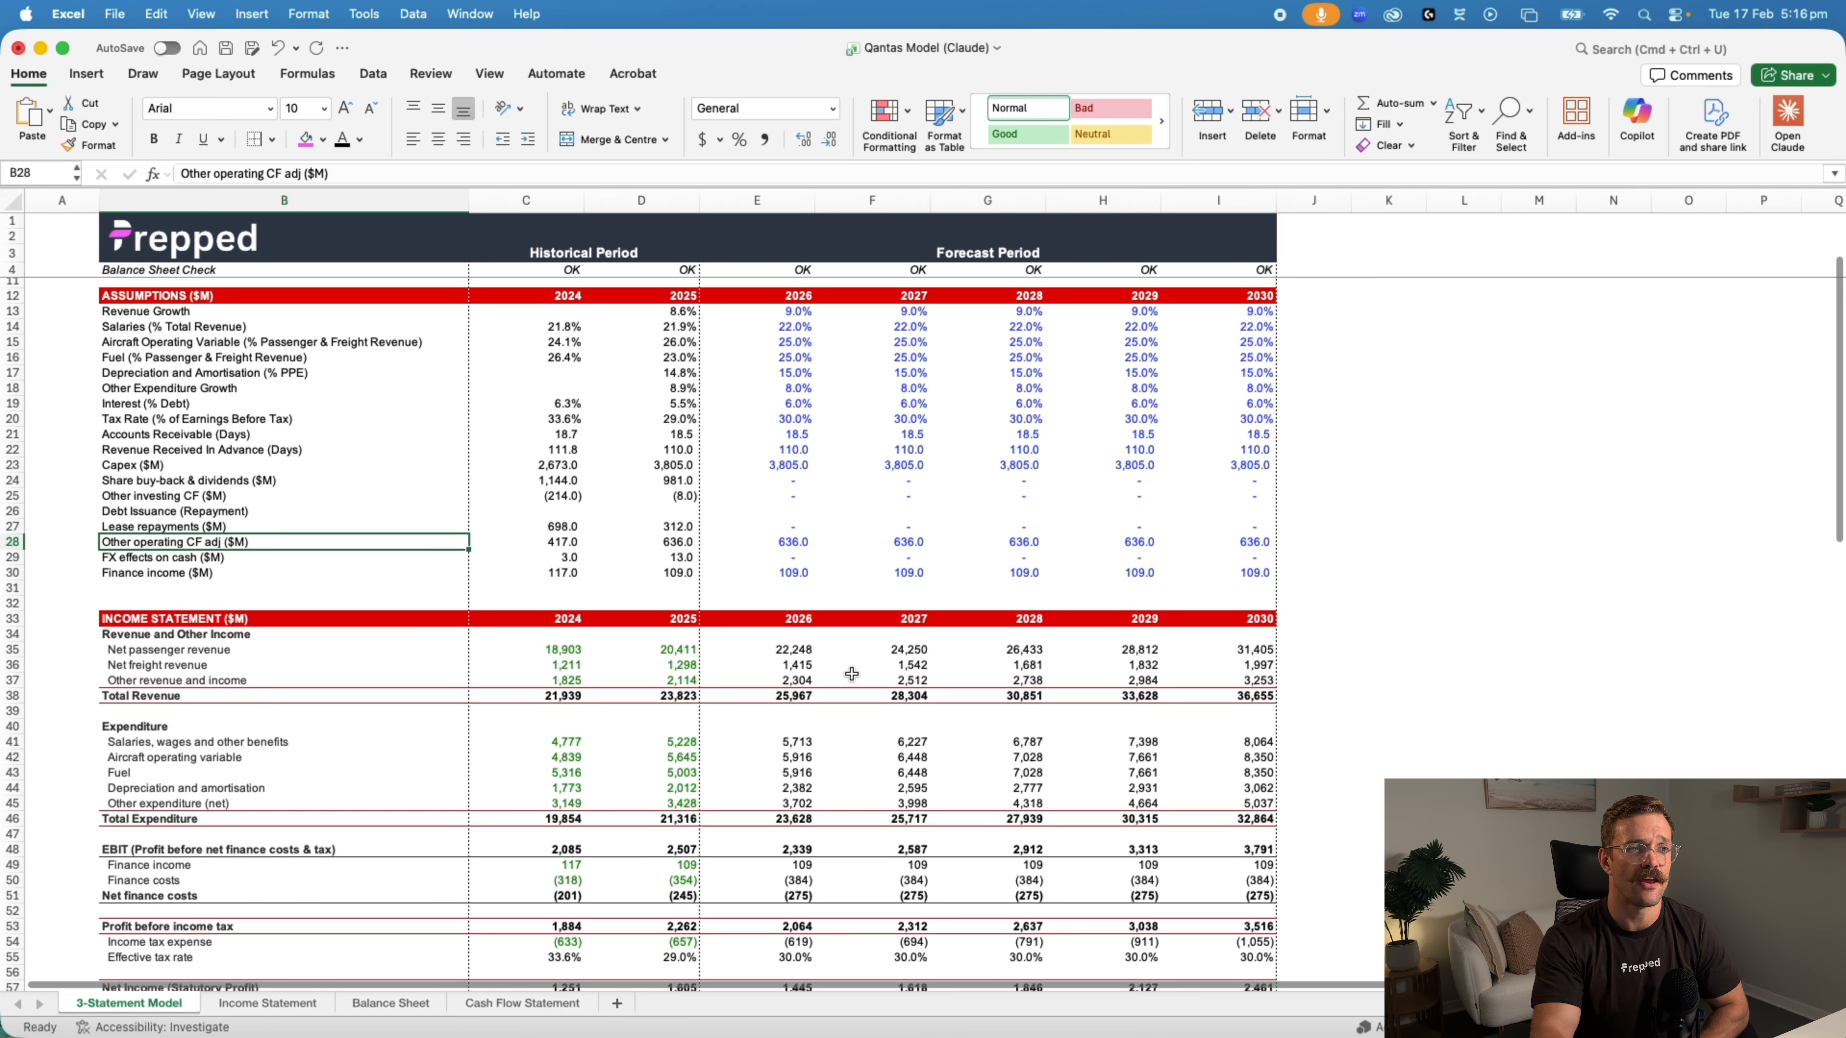
{"action": "key", "text": "XF86AudioMute"}
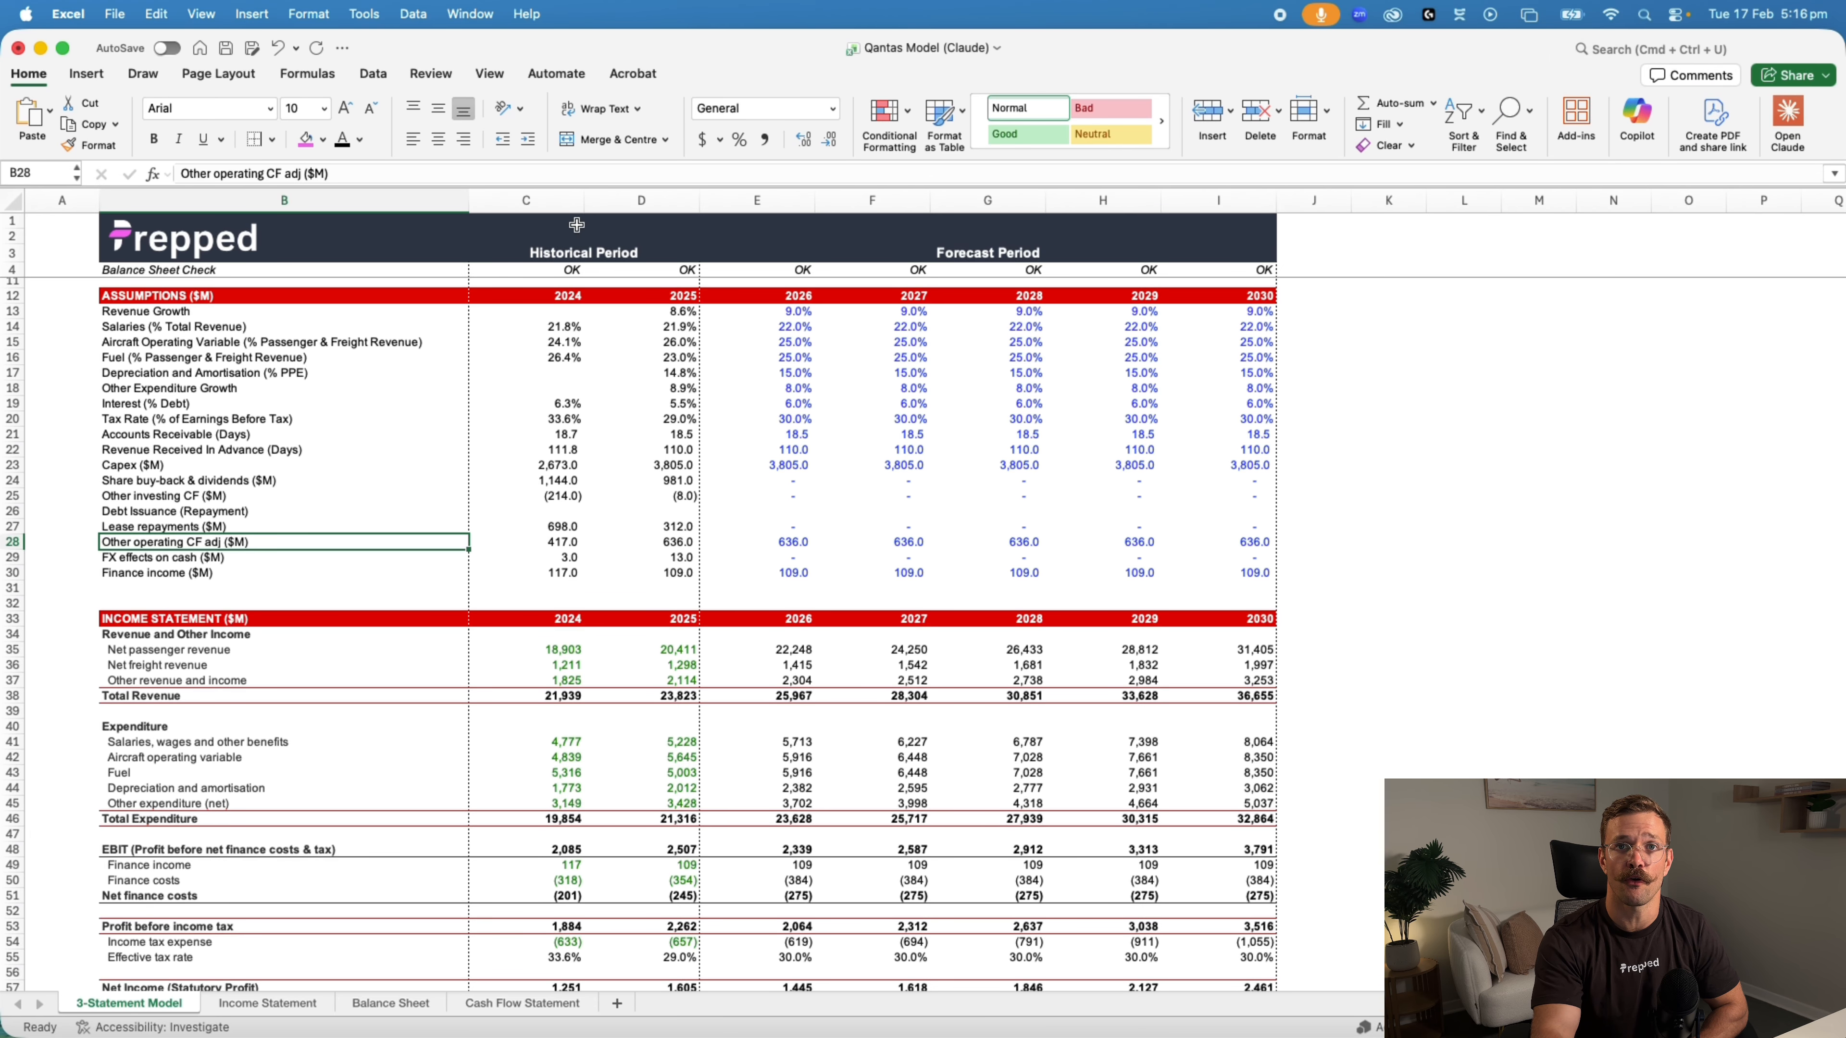
{"action": "scroll", "coordinate": [609, 639], "scroll_direction": "down", "scroll_amount": 3}
{"action": "scroll", "coordinate": [618, 633], "scroll_direction": "down", "scroll_amount": 2}
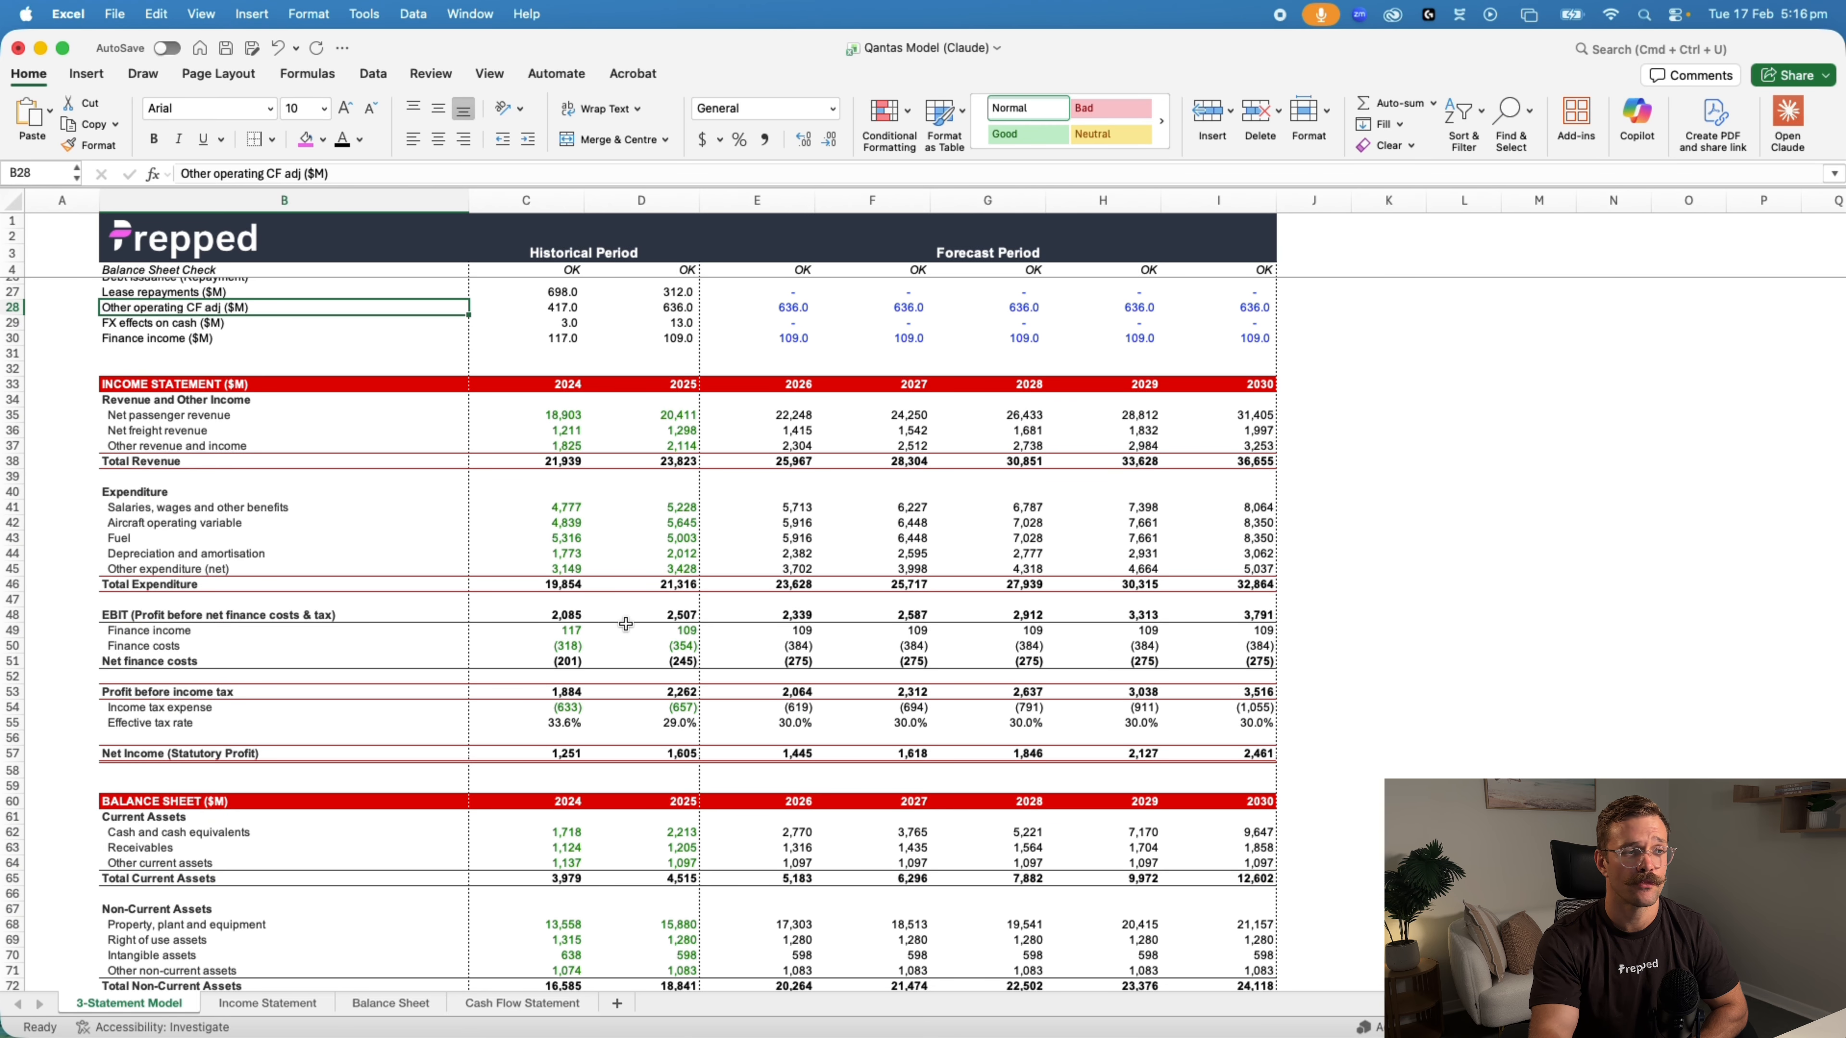
Copy the 3-Statement Model sheet into a new workbook, enlarge its window and compare it with the original workbook
{"action": "right_click", "coordinate": [130, 1007]}
{"action": "left_click", "coordinate": [227, 690]}
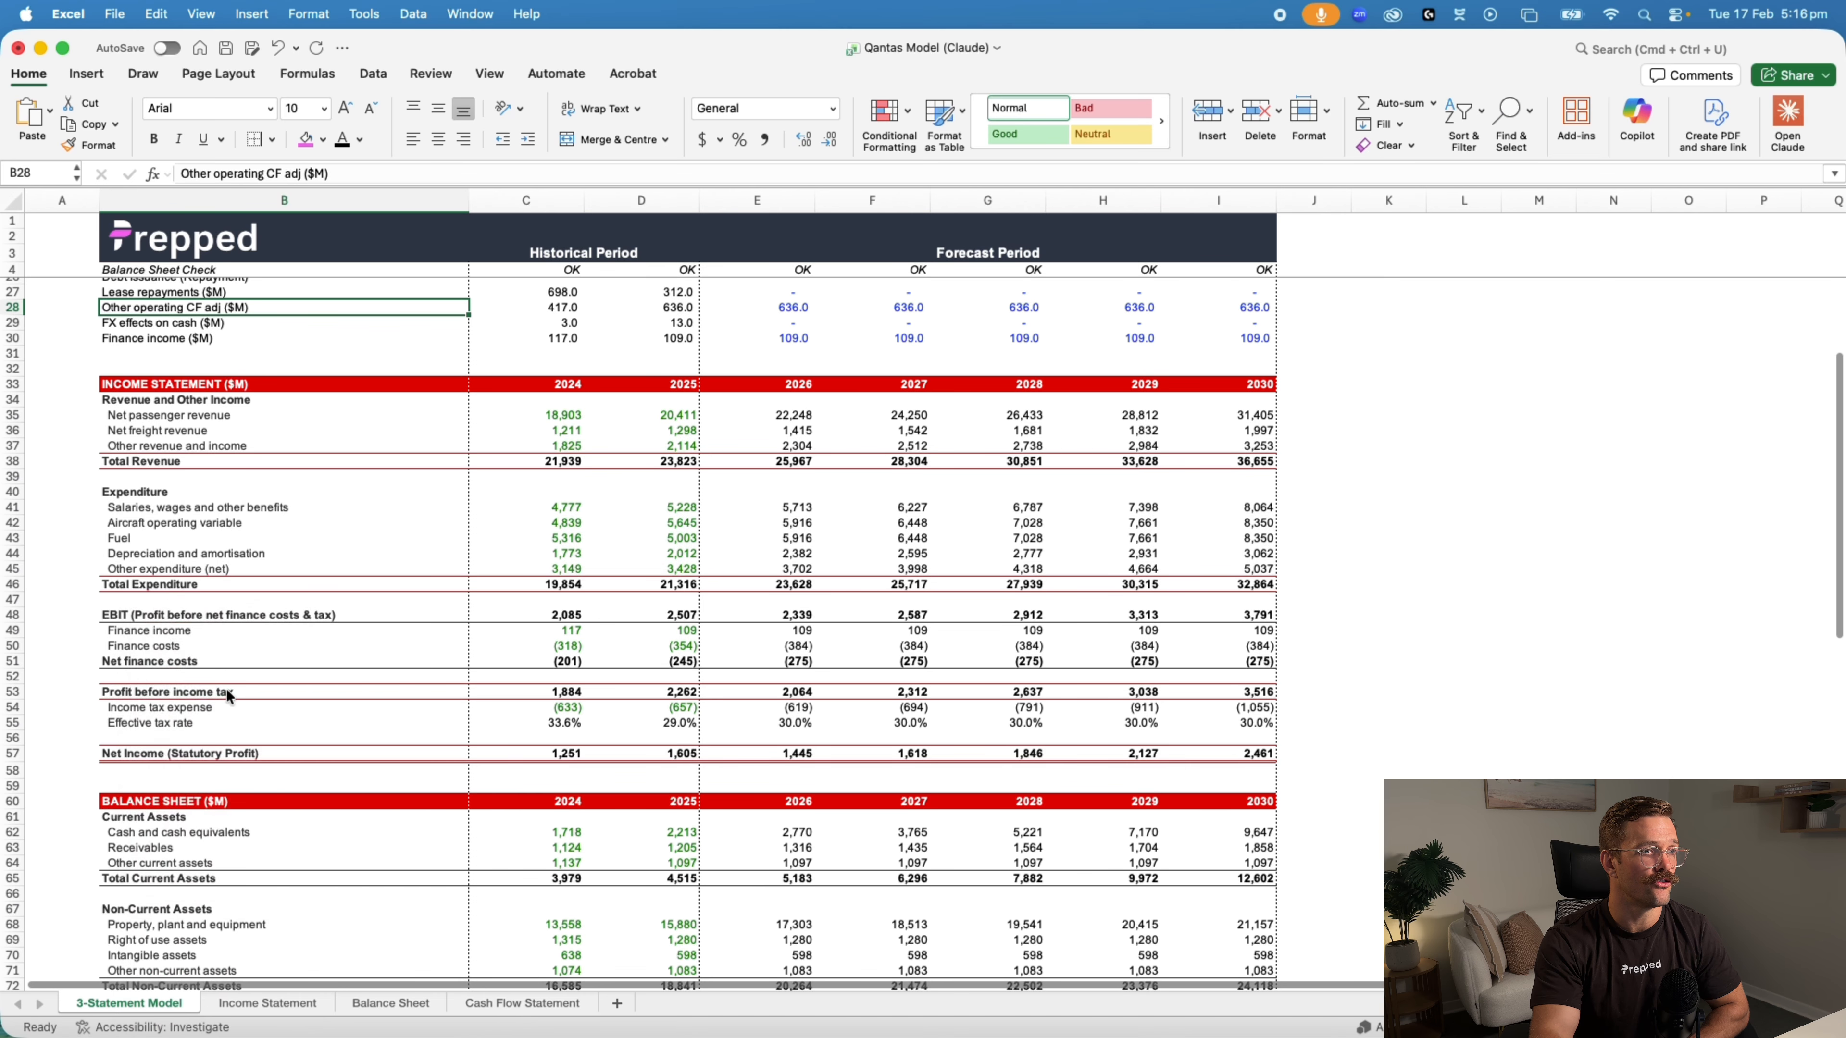
{"action": "left_click", "coordinate": [145, 799]}
{"action": "left_click", "coordinate": [285, 604]}
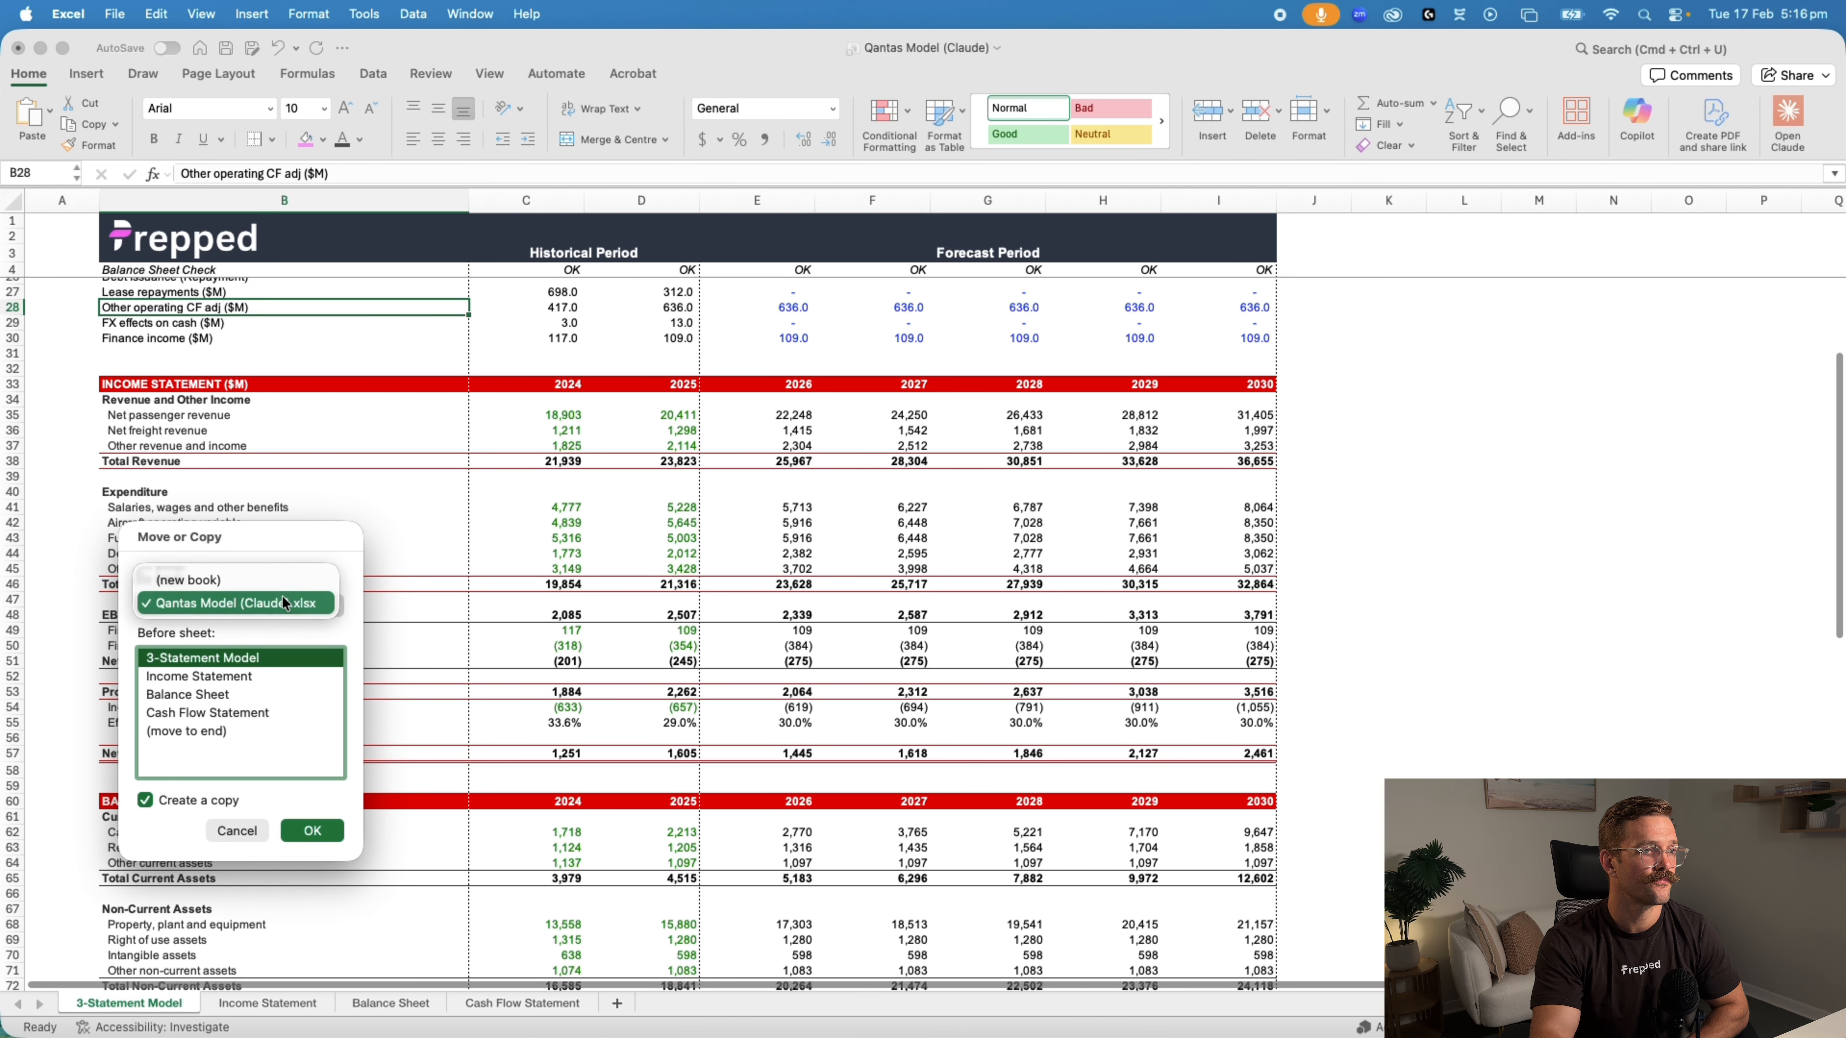
{"action": "left_click", "coordinate": [189, 579]}
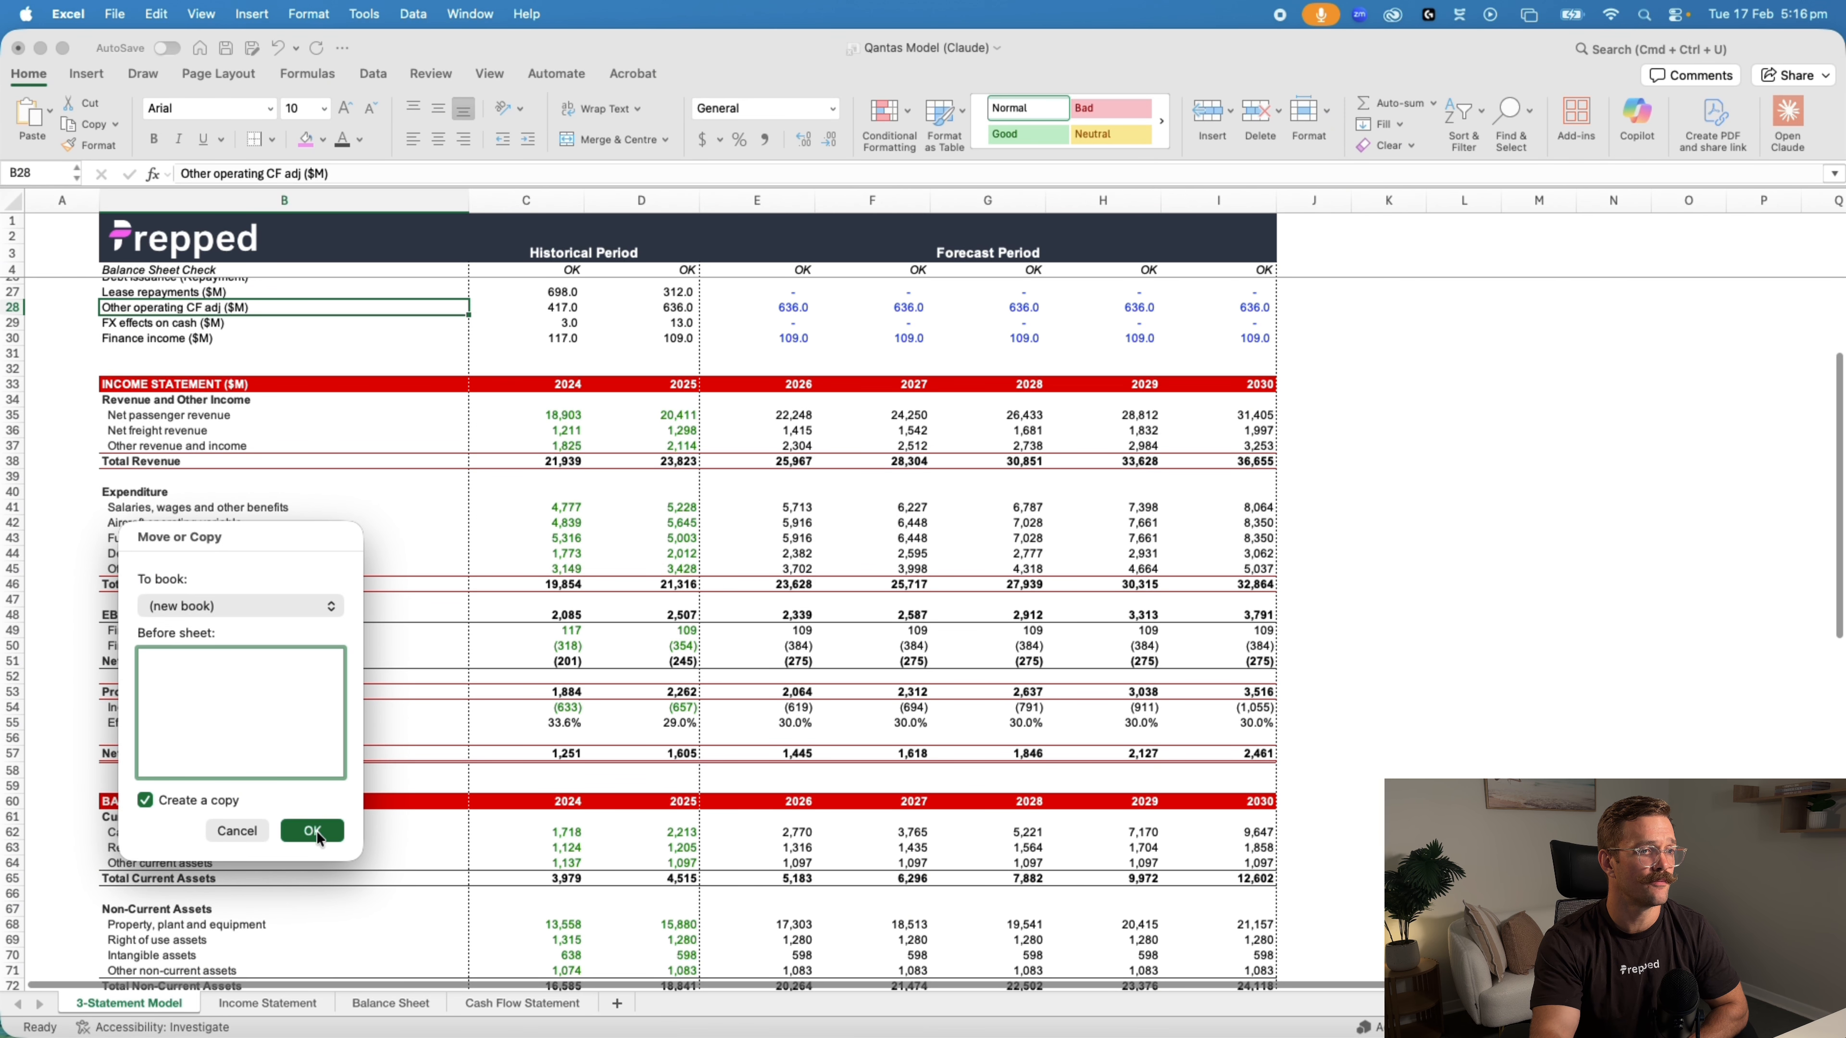
{"action": "left_click", "coordinate": [312, 831]}
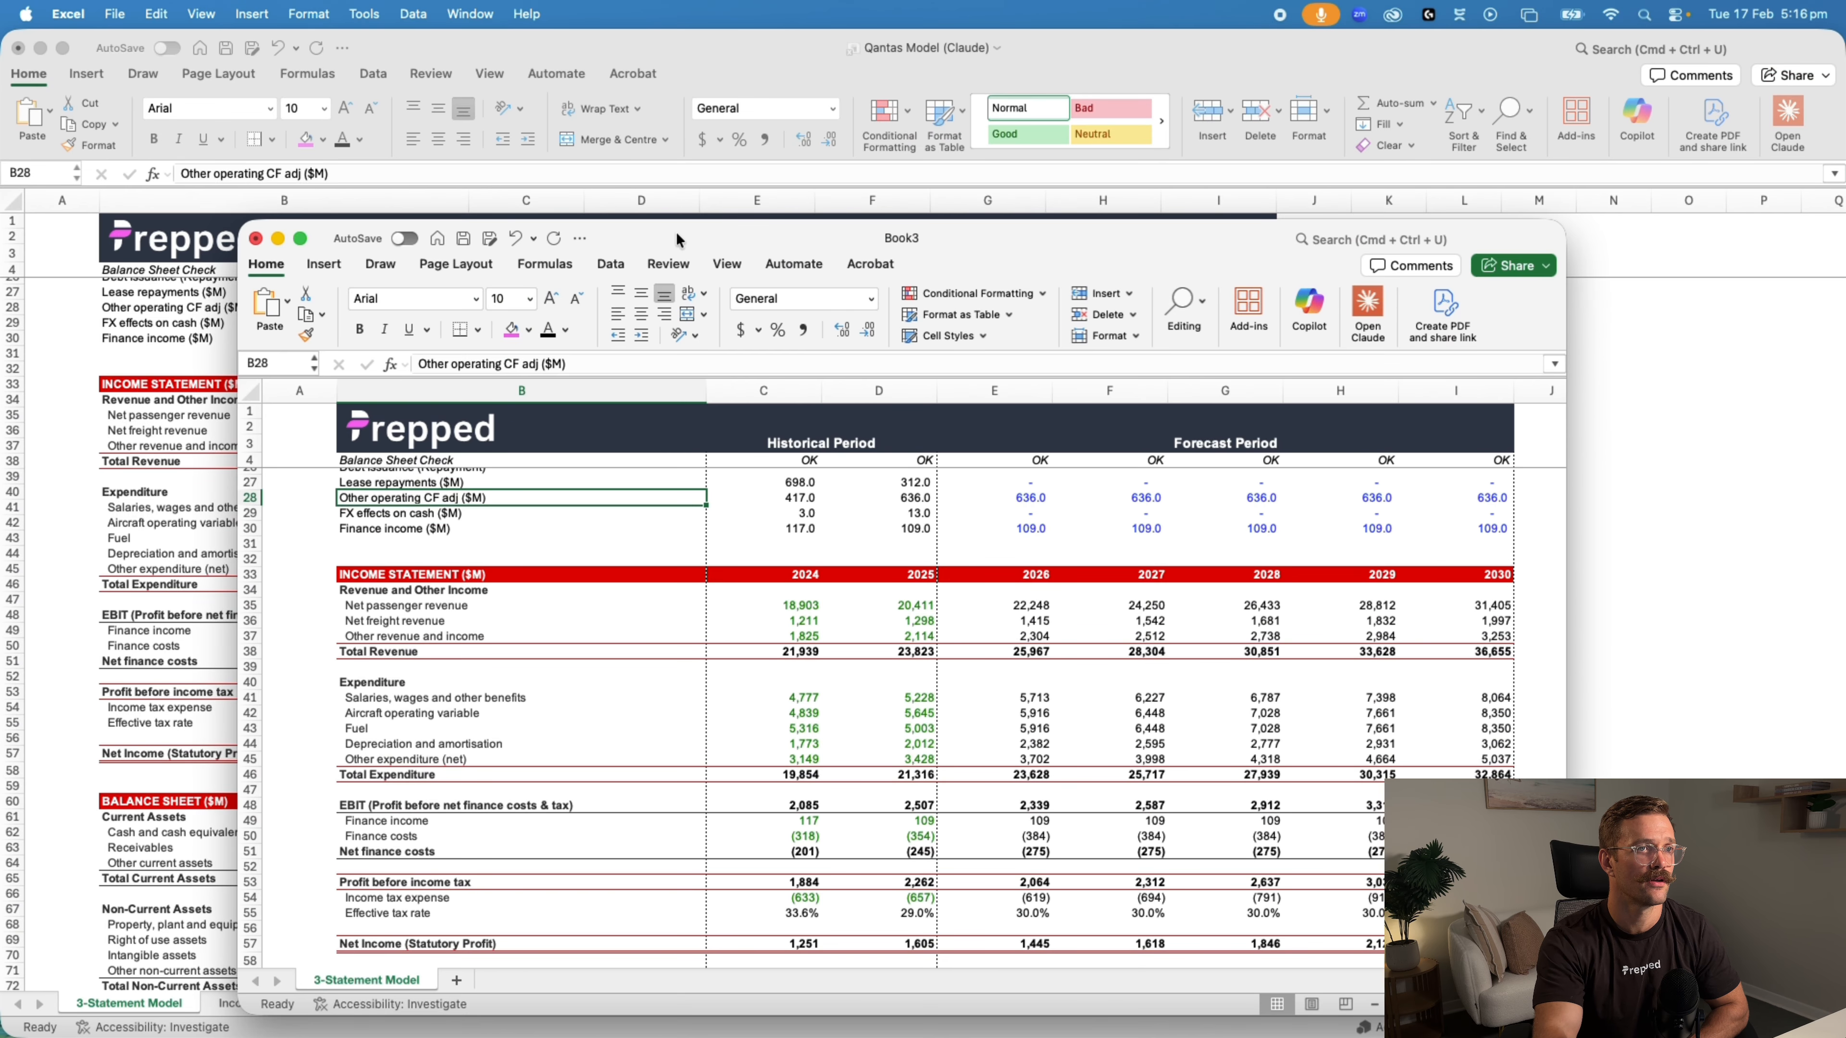
{"action": "double_click", "coordinate": [676, 239]}
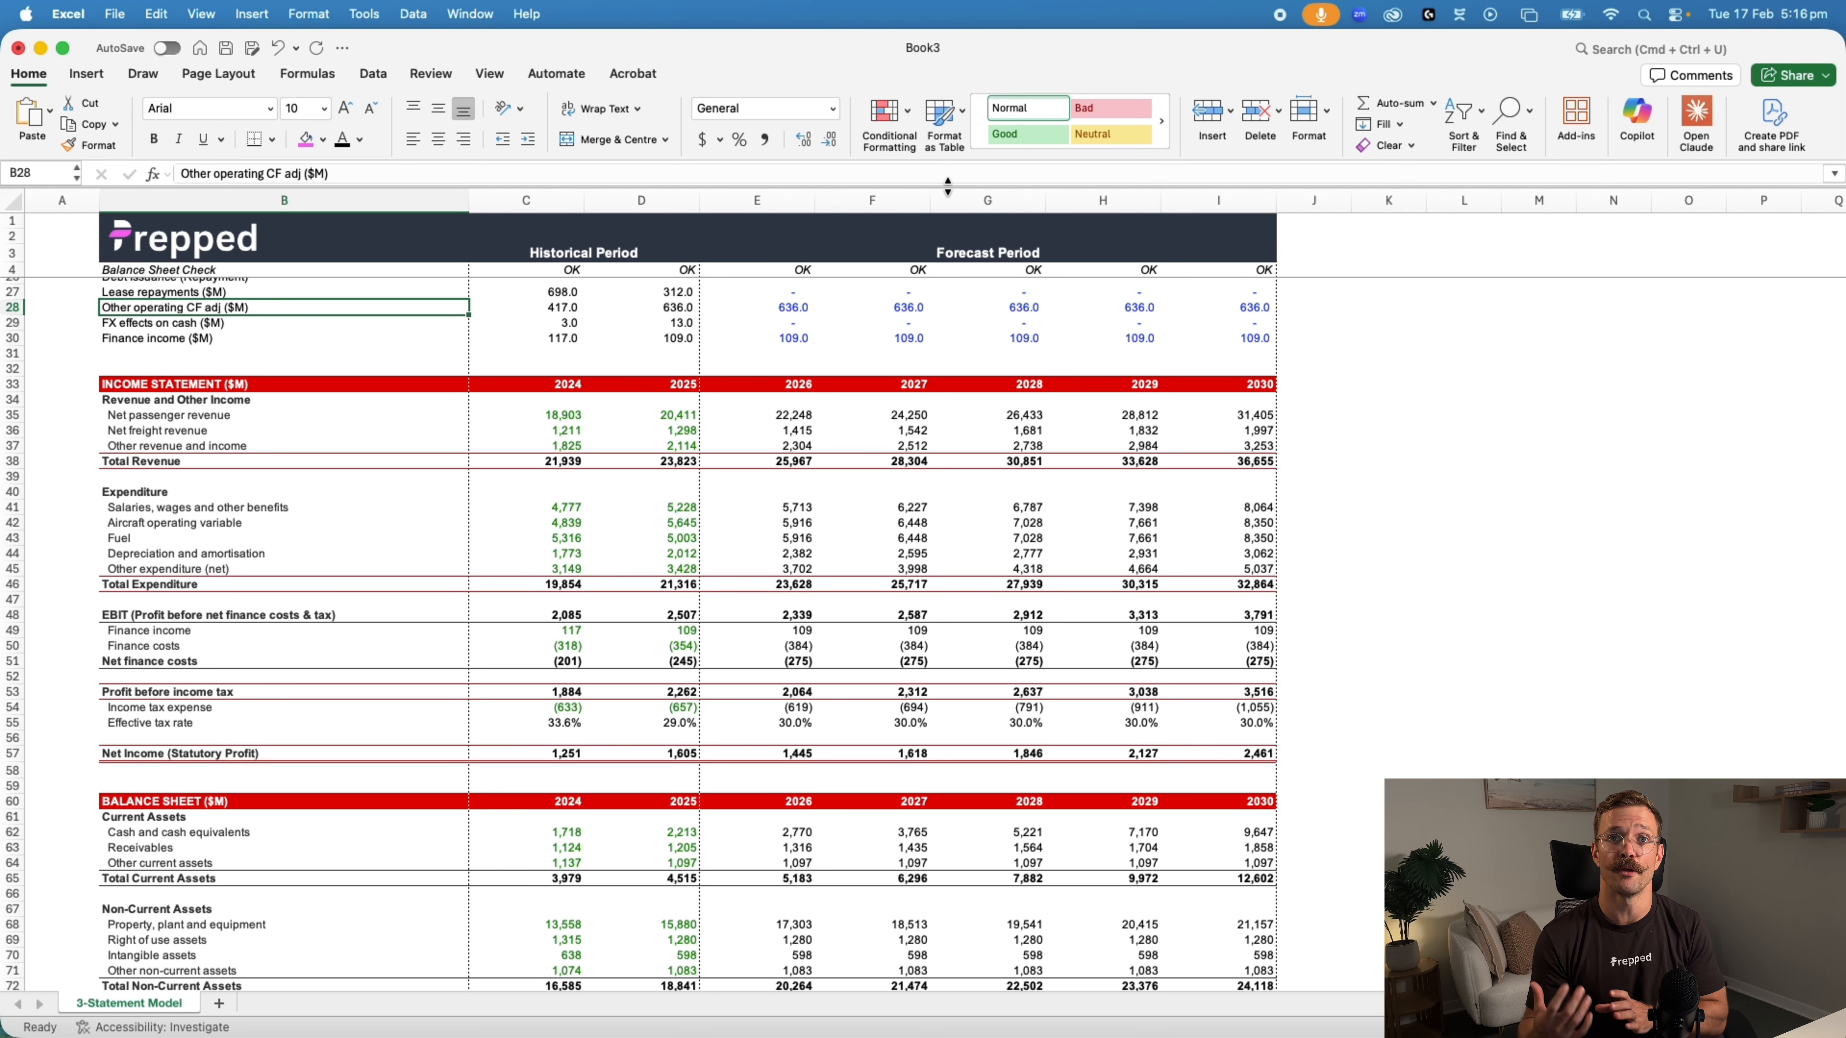
{"action": "key", "text": "super+grave"}
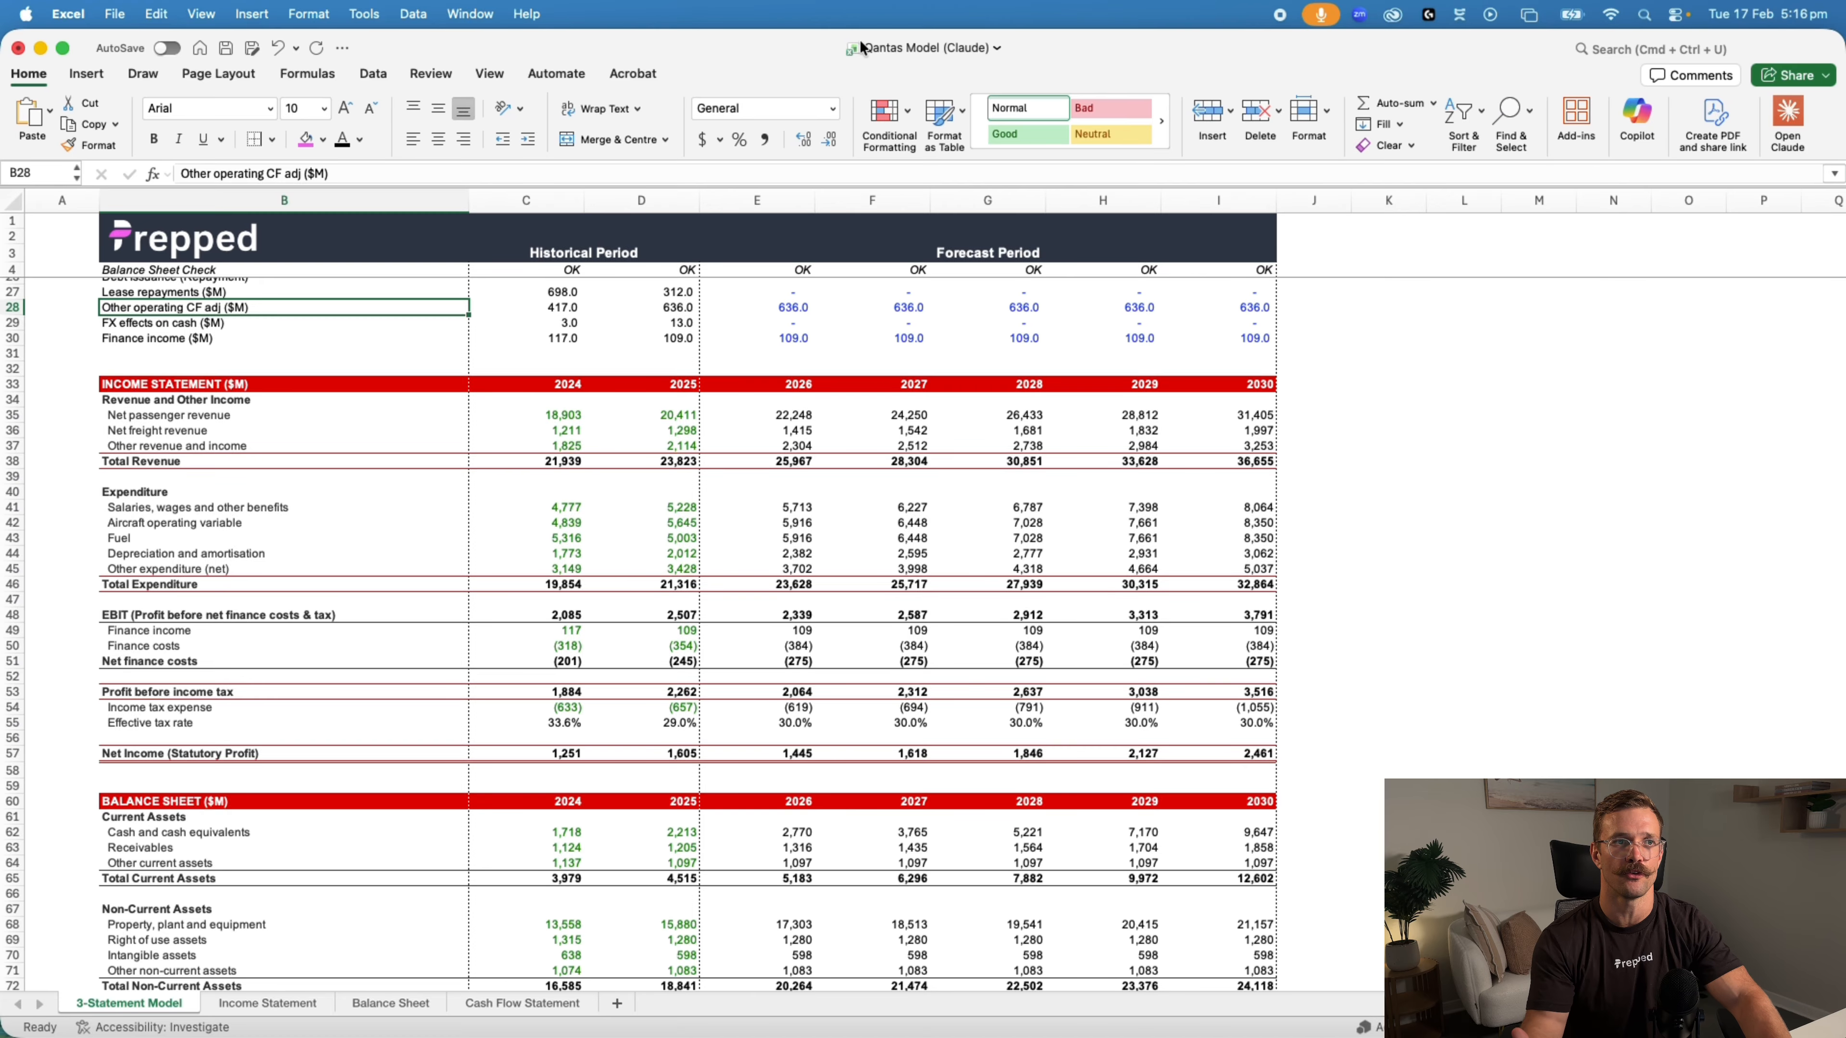
{"action": "key", "text": "super+grave"}
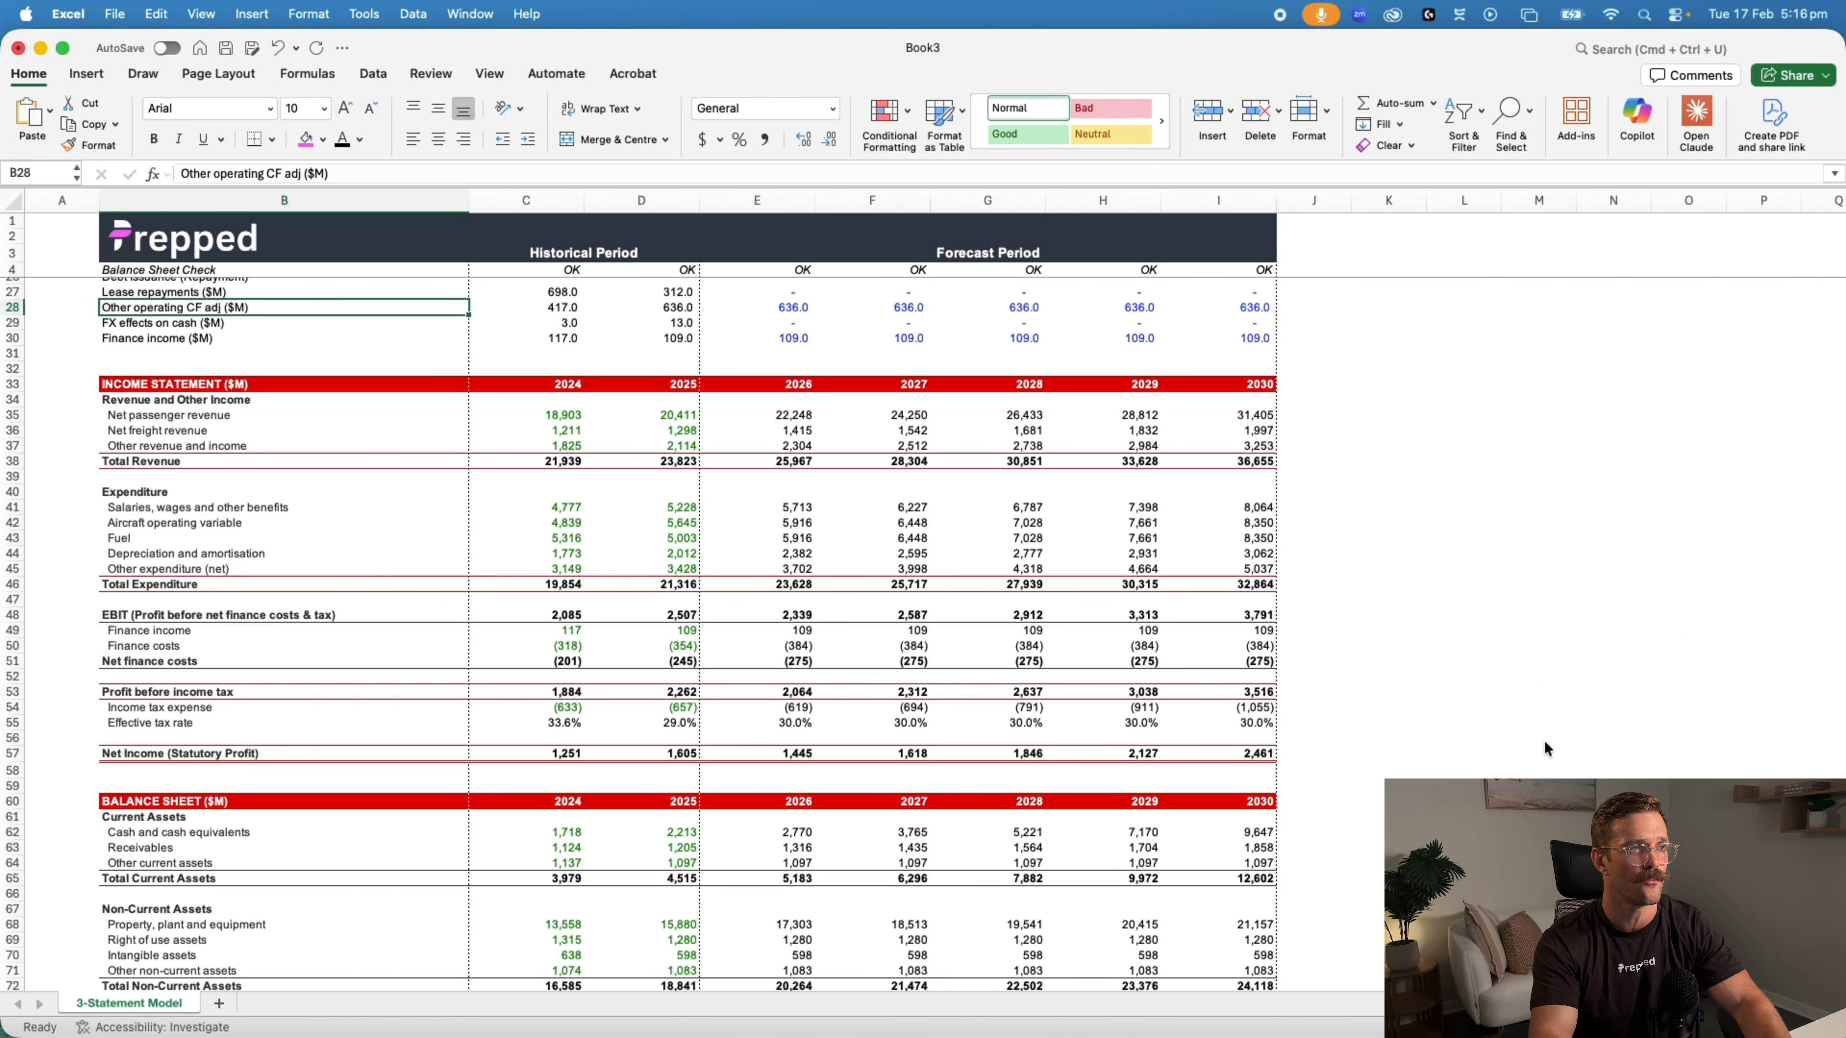
Clear the 2026 to 2030 income statement forecasts in E35:I57 of the copied model
{"action": "scroll", "coordinate": [1544, 743], "scroll_direction": "up", "scroll_amount": 7}
{"action": "scroll", "coordinate": [1544, 745], "scroll_direction": "down", "scroll_amount": 7}
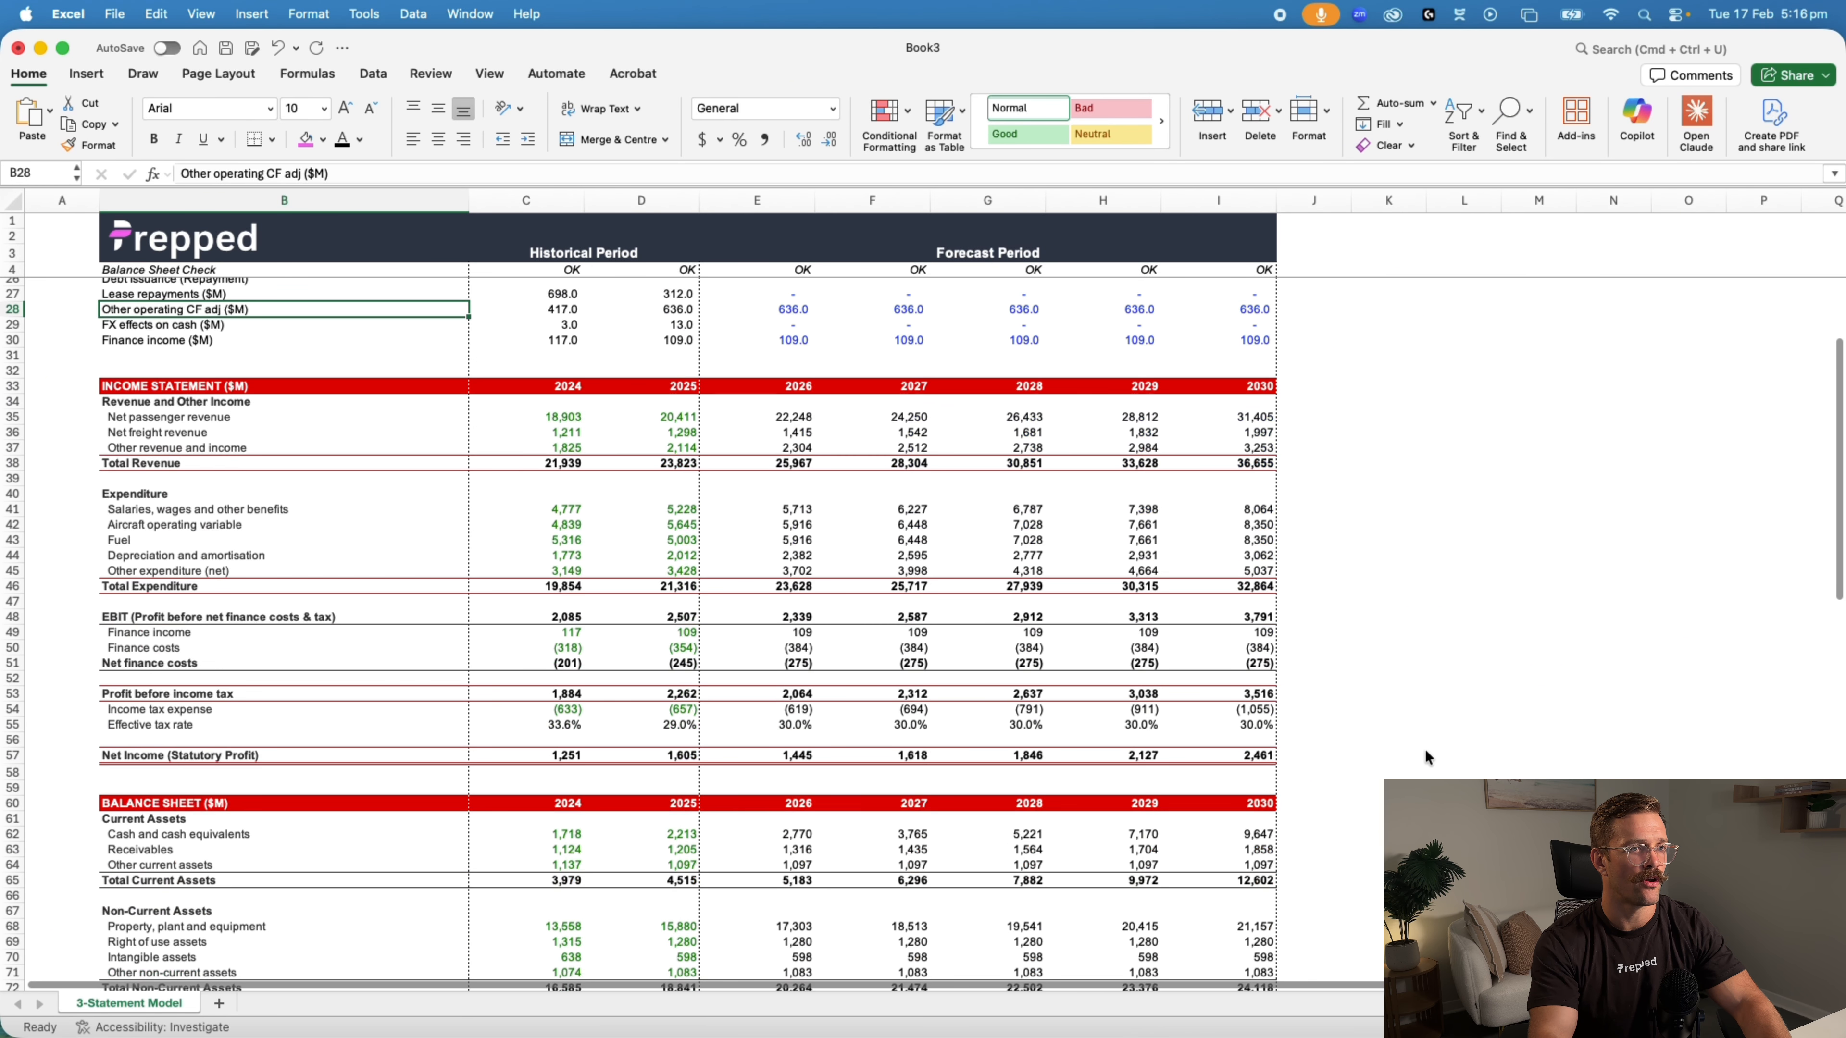
{"action": "left_click", "coordinate": [782, 417]}
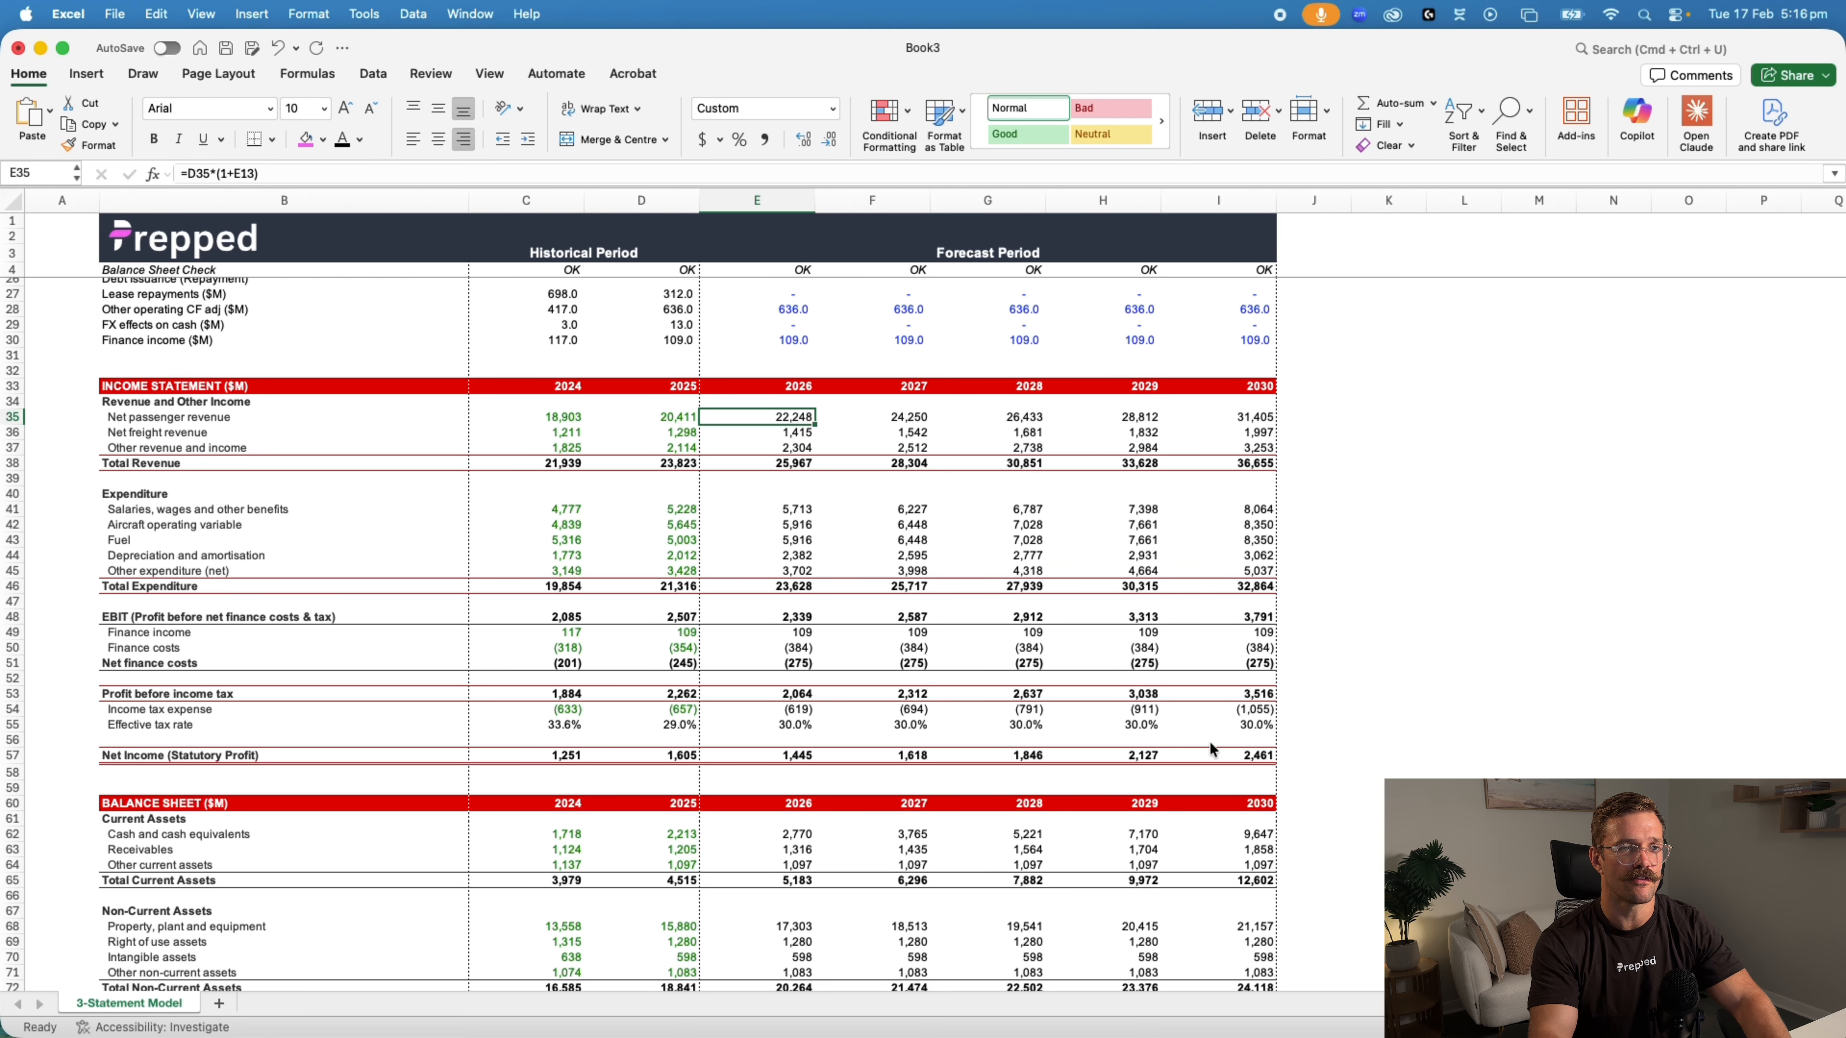
{"action": "left_click", "coordinate": [1251, 757], "text": "shift"}
{"action": "key", "text": "BackSpace"}
Clear the 2026 to 2030 balance sheet forecasts in E62:I97
{"action": "scroll", "coordinate": [877, 686], "scroll_direction": "down", "scroll_amount": 6}
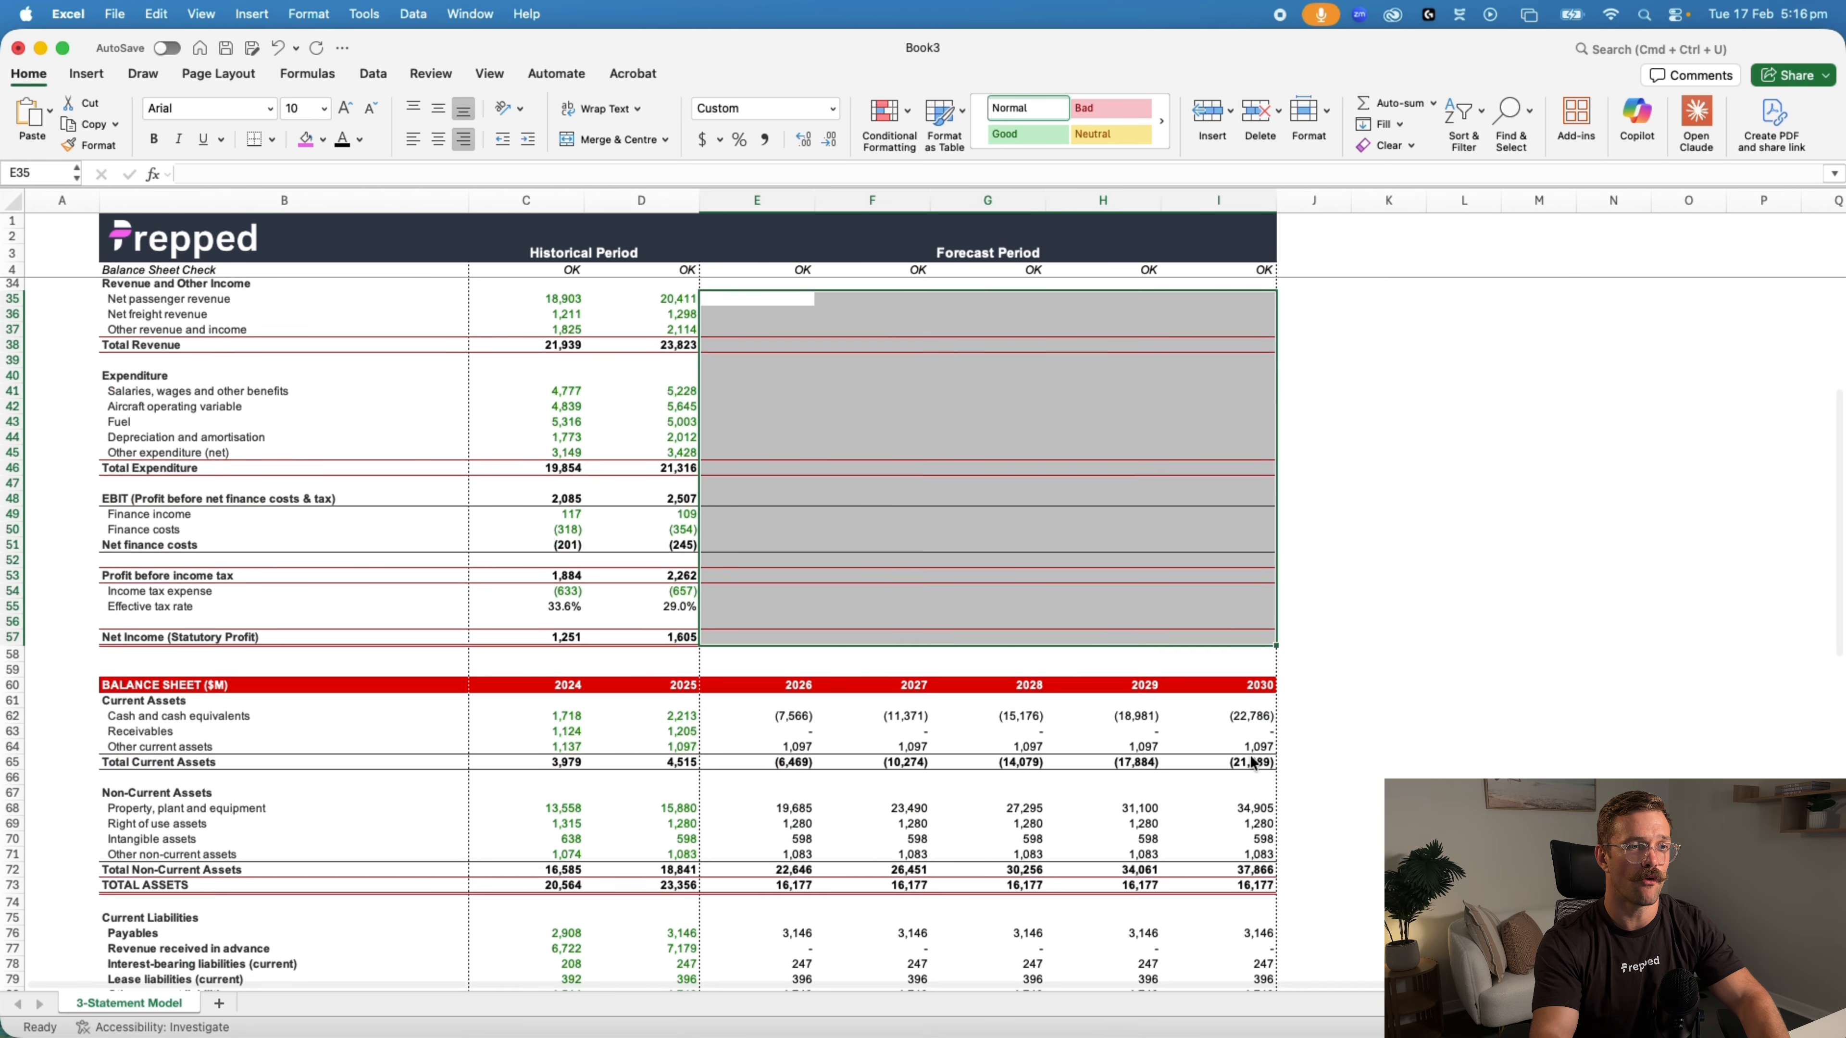
{"action": "left_click", "coordinate": [792, 551]}
{"action": "scroll", "coordinate": [1063, 700], "scroll_direction": "down", "scroll_amount": 6}
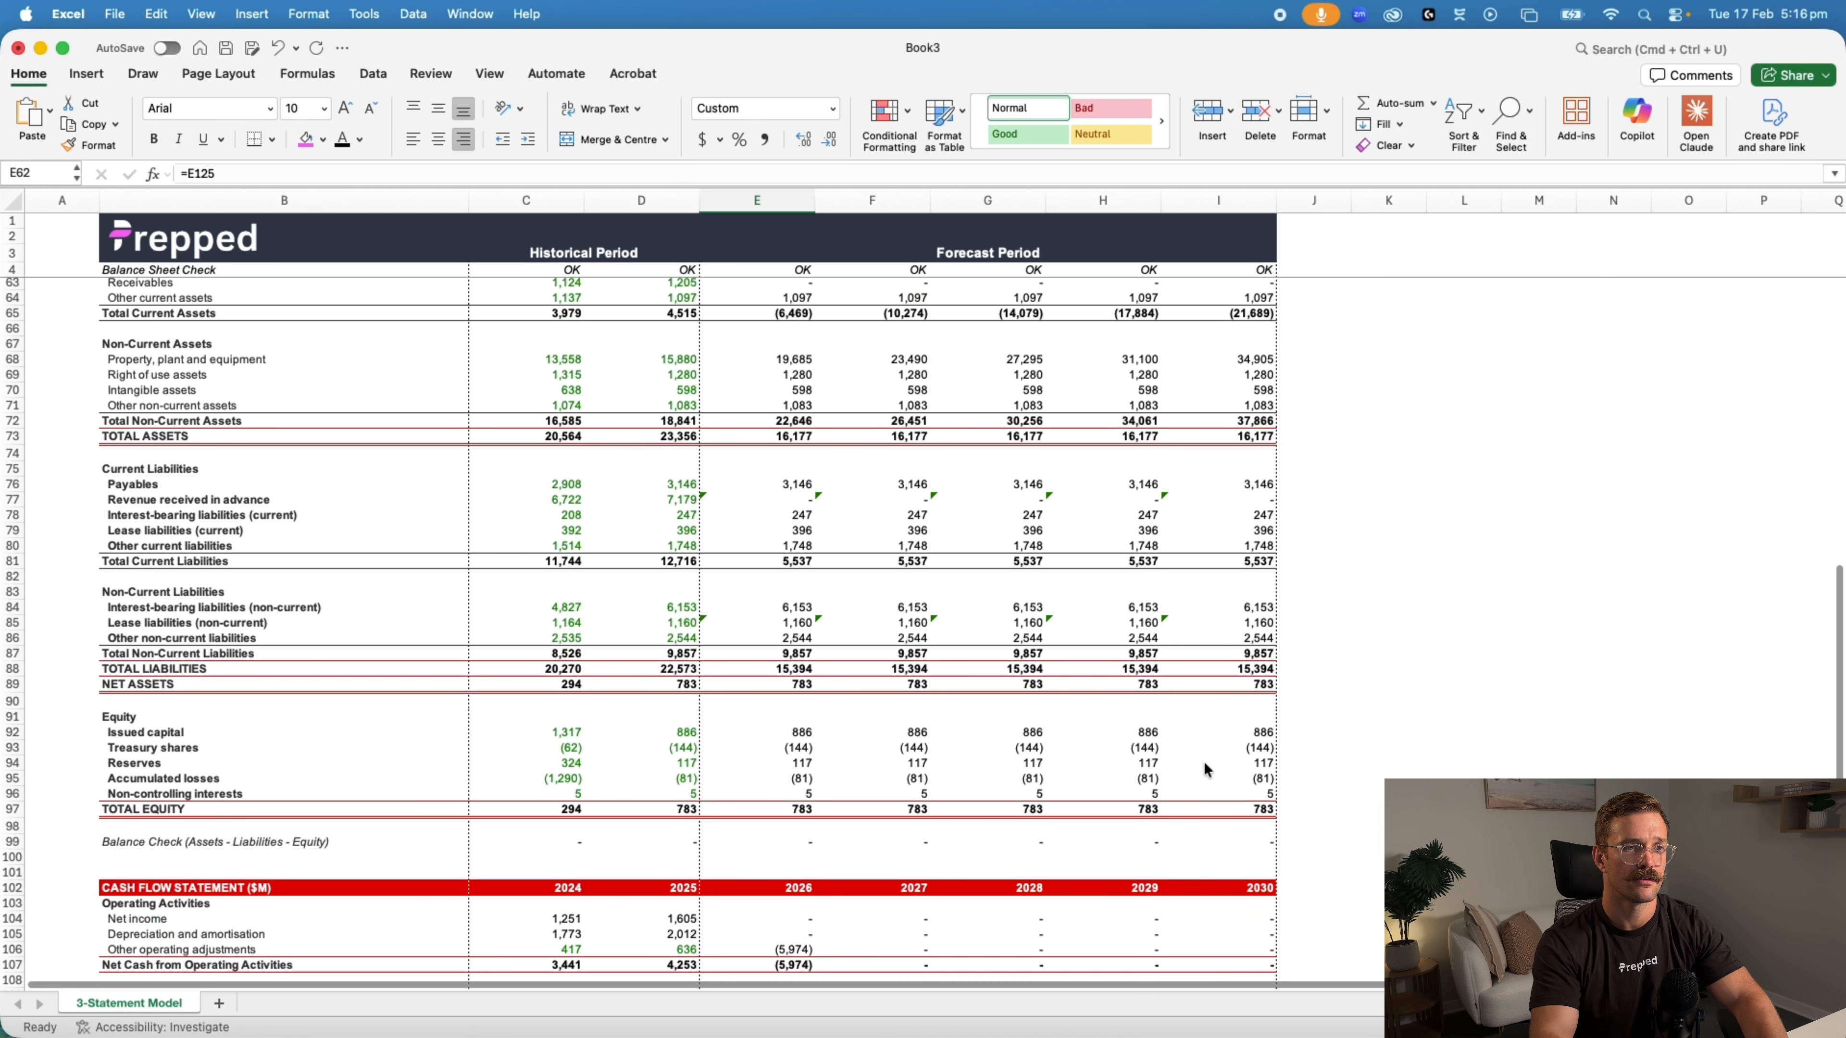
{"action": "left_click", "coordinate": [1248, 802], "text": "shift"}
{"action": "key", "text": "BackSpace"}
Clear the 2026 to 2030 forecast values throughout the cash flow statement section
{"action": "scroll", "coordinate": [1192, 792], "scroll_direction": "down", "scroll_amount": 12}
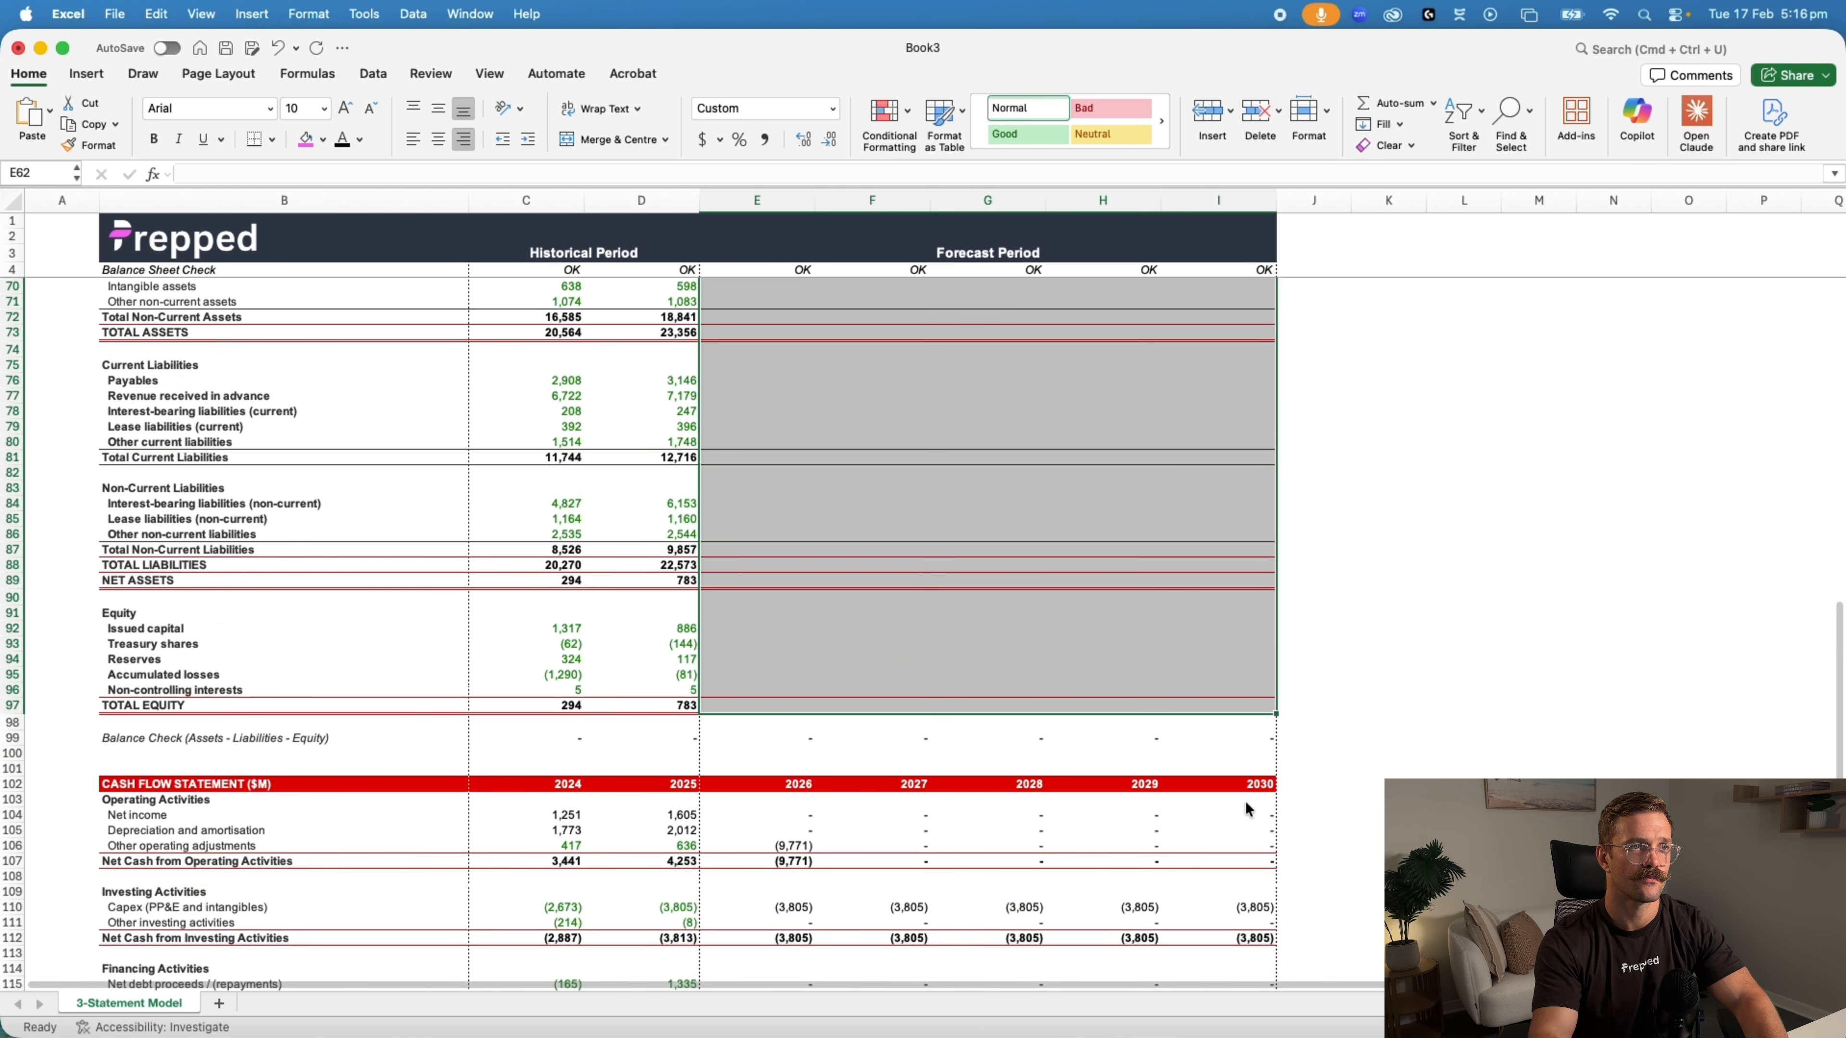
{"action": "left_click_drag", "start_coordinate": [784, 362], "coordinate": [1239, 807]}
{"action": "key", "text": "BackSpace"}
{"action": "scroll", "coordinate": [1308, 728], "scroll_direction": "up", "scroll_amount": 4}
{"action": "left_click", "coordinate": [1460, 662]}
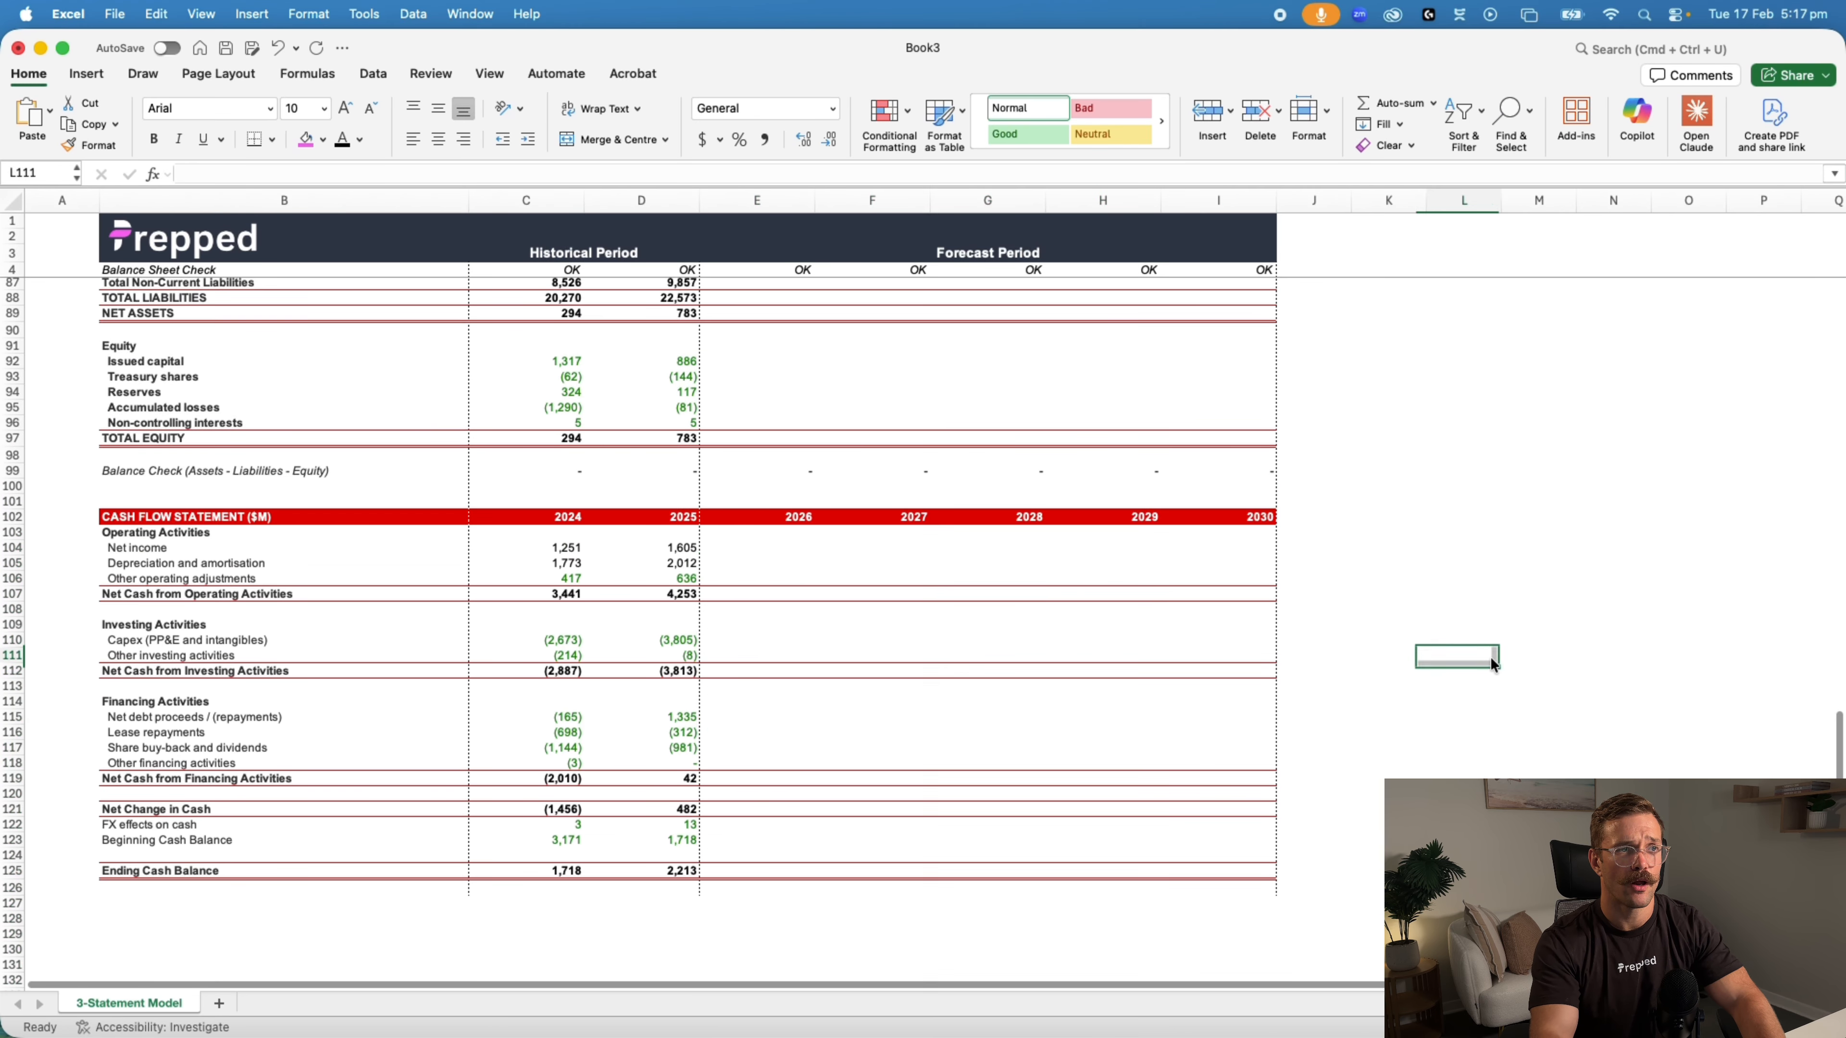
Break all external workbook links to Qantas Model (Claude).xlsx and close the links list
{"action": "scroll", "coordinate": [1489, 661], "scroll_direction": "up", "scroll_amount": 6}
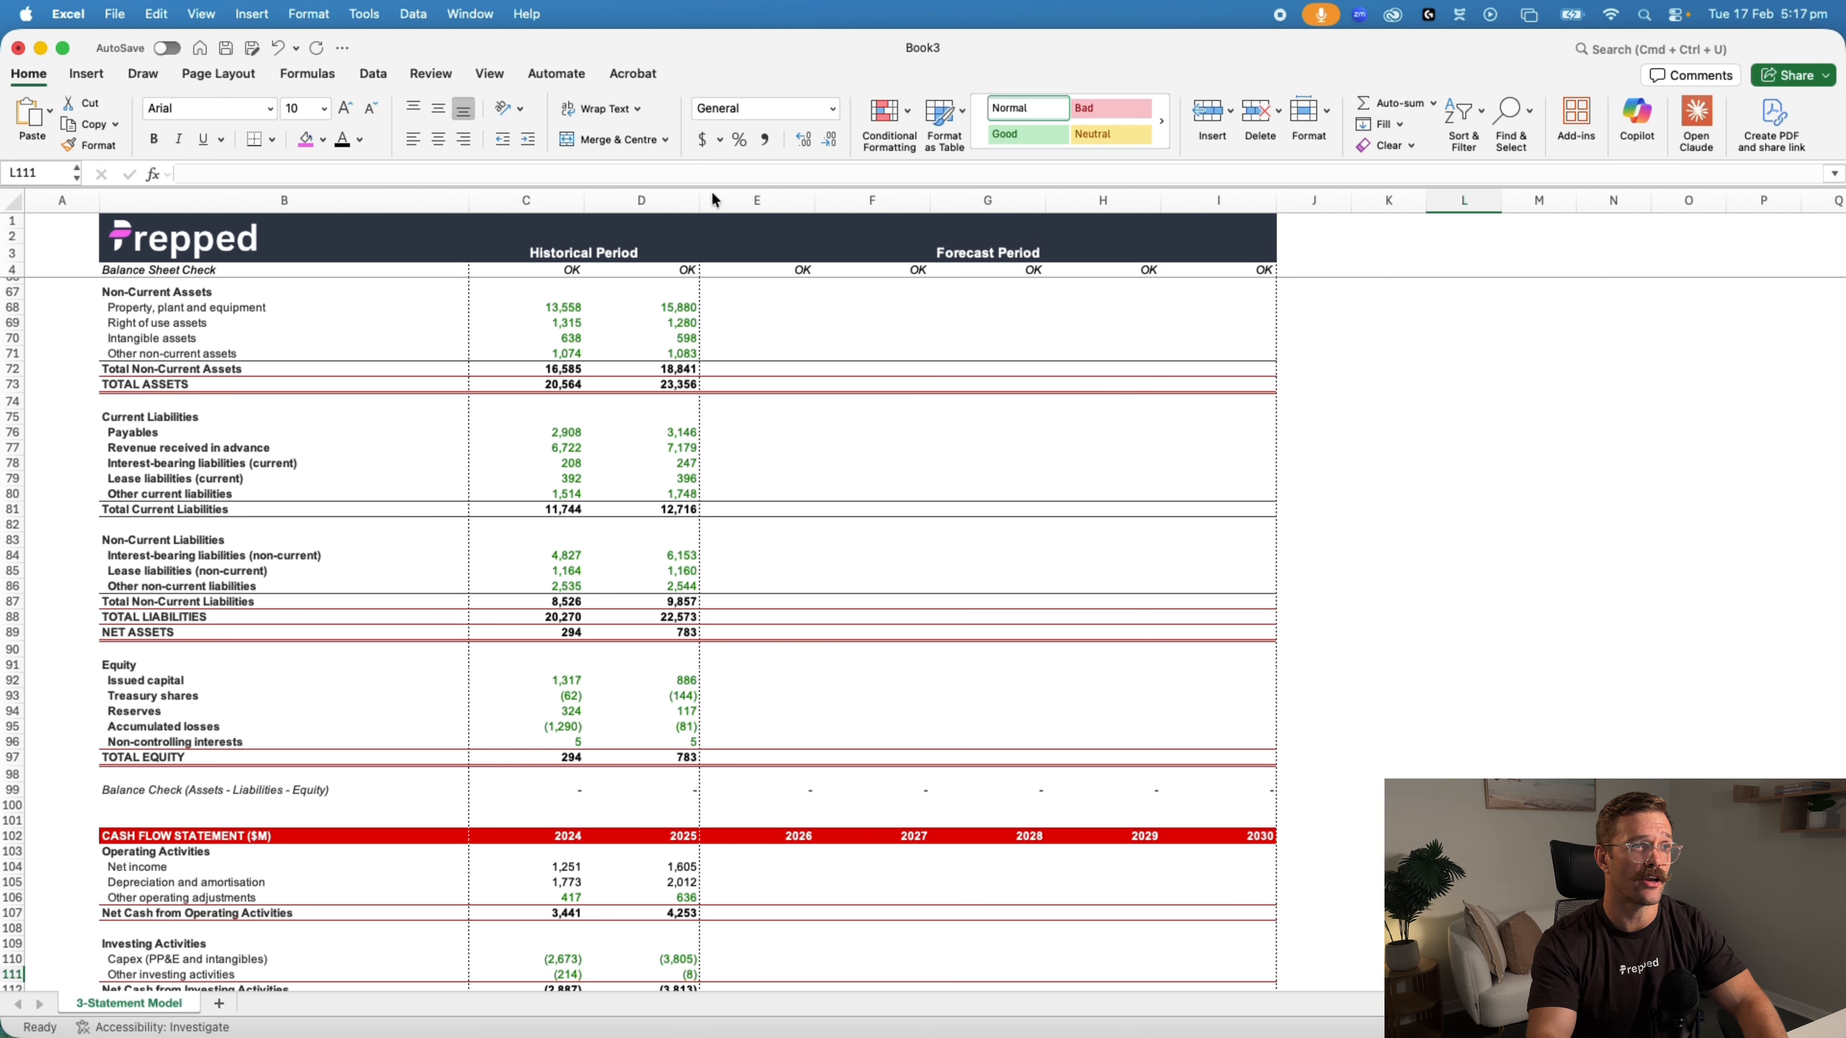
{"action": "left_click", "coordinate": [373, 75]}
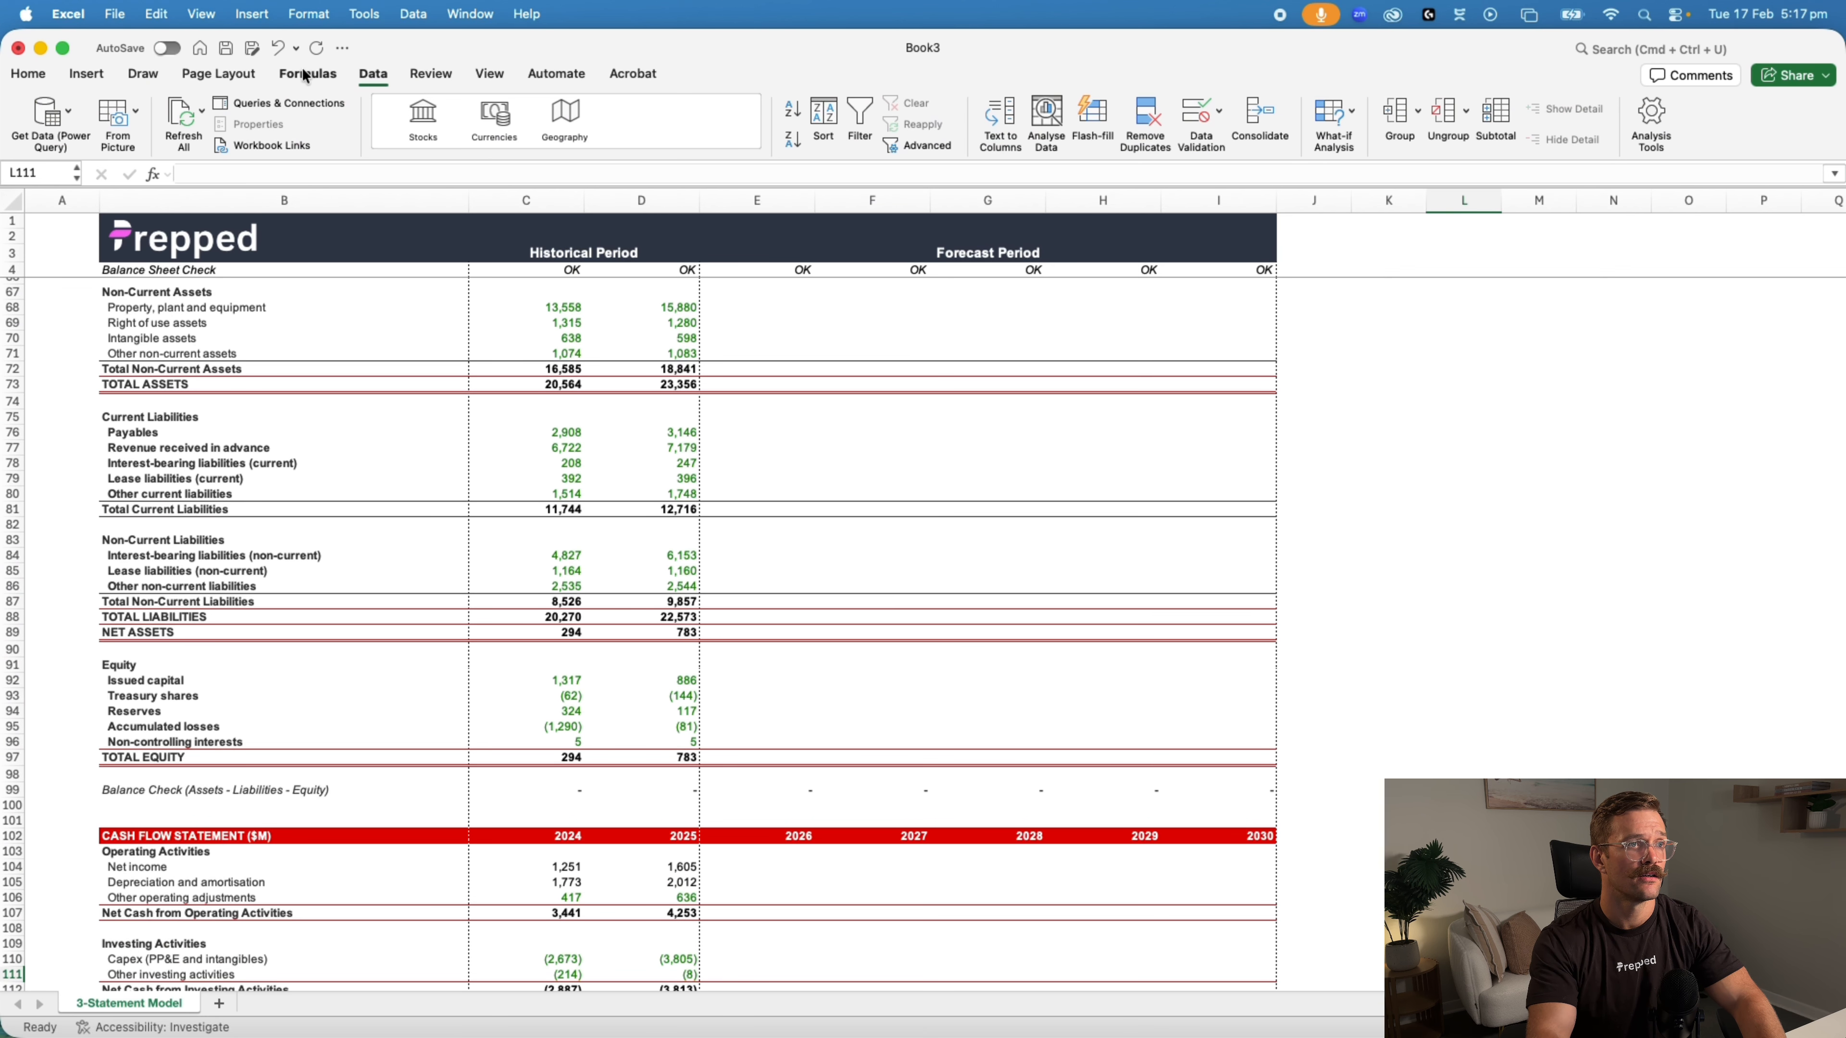
{"action": "left_click", "coordinate": [260, 146]}
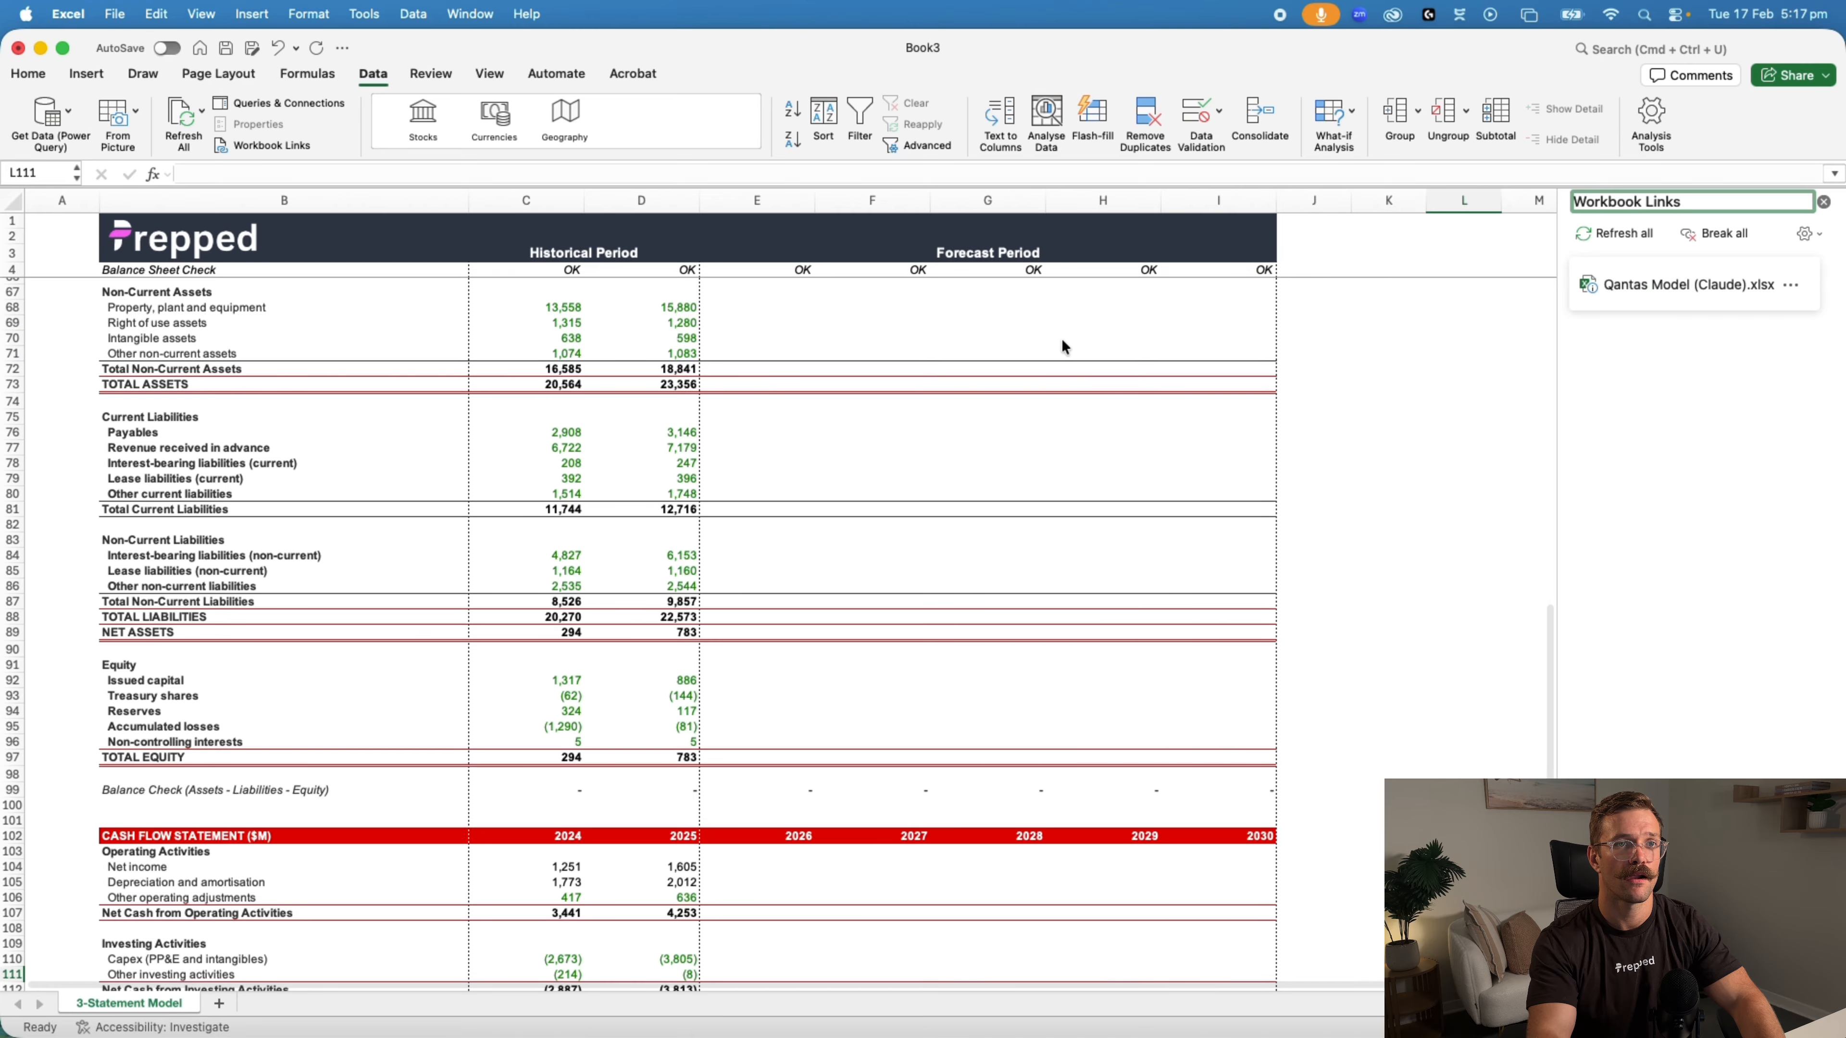
{"action": "left_click", "coordinate": [1714, 234]}
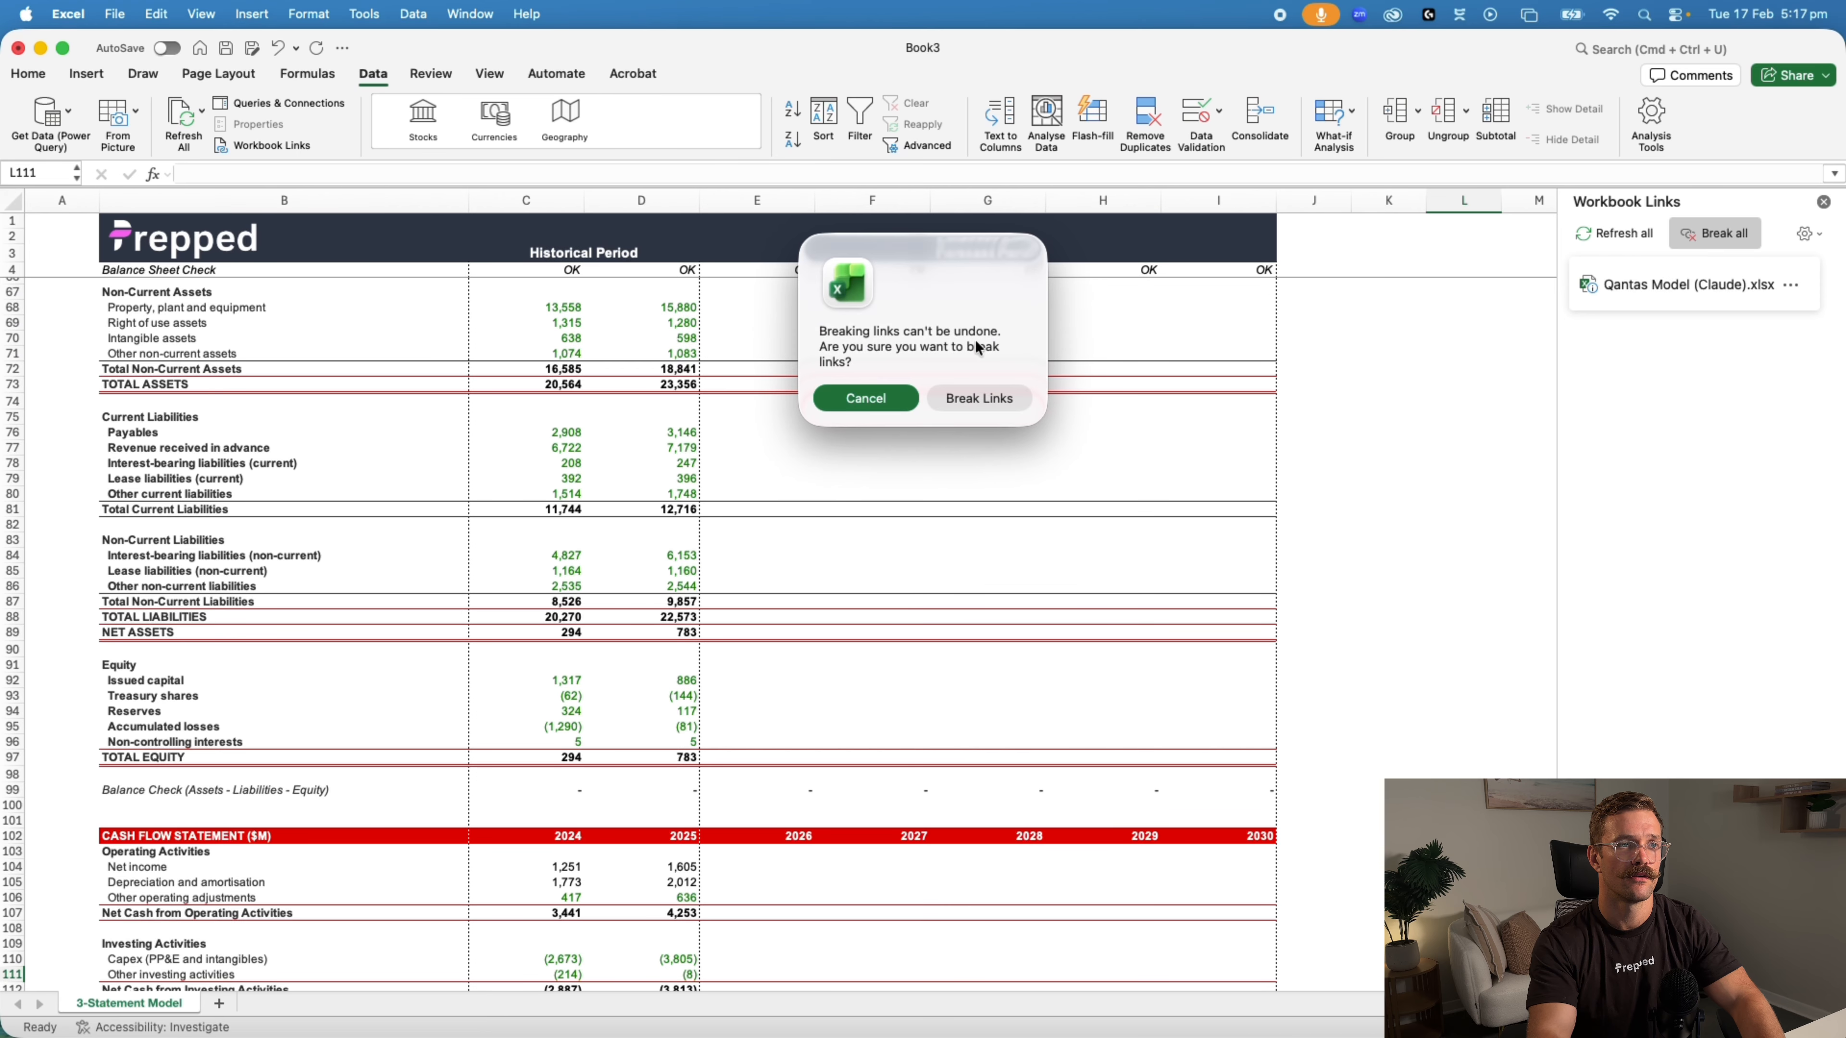
{"action": "left_click", "coordinate": [982, 397]}
{"action": "left_click", "coordinate": [1447, 464]}
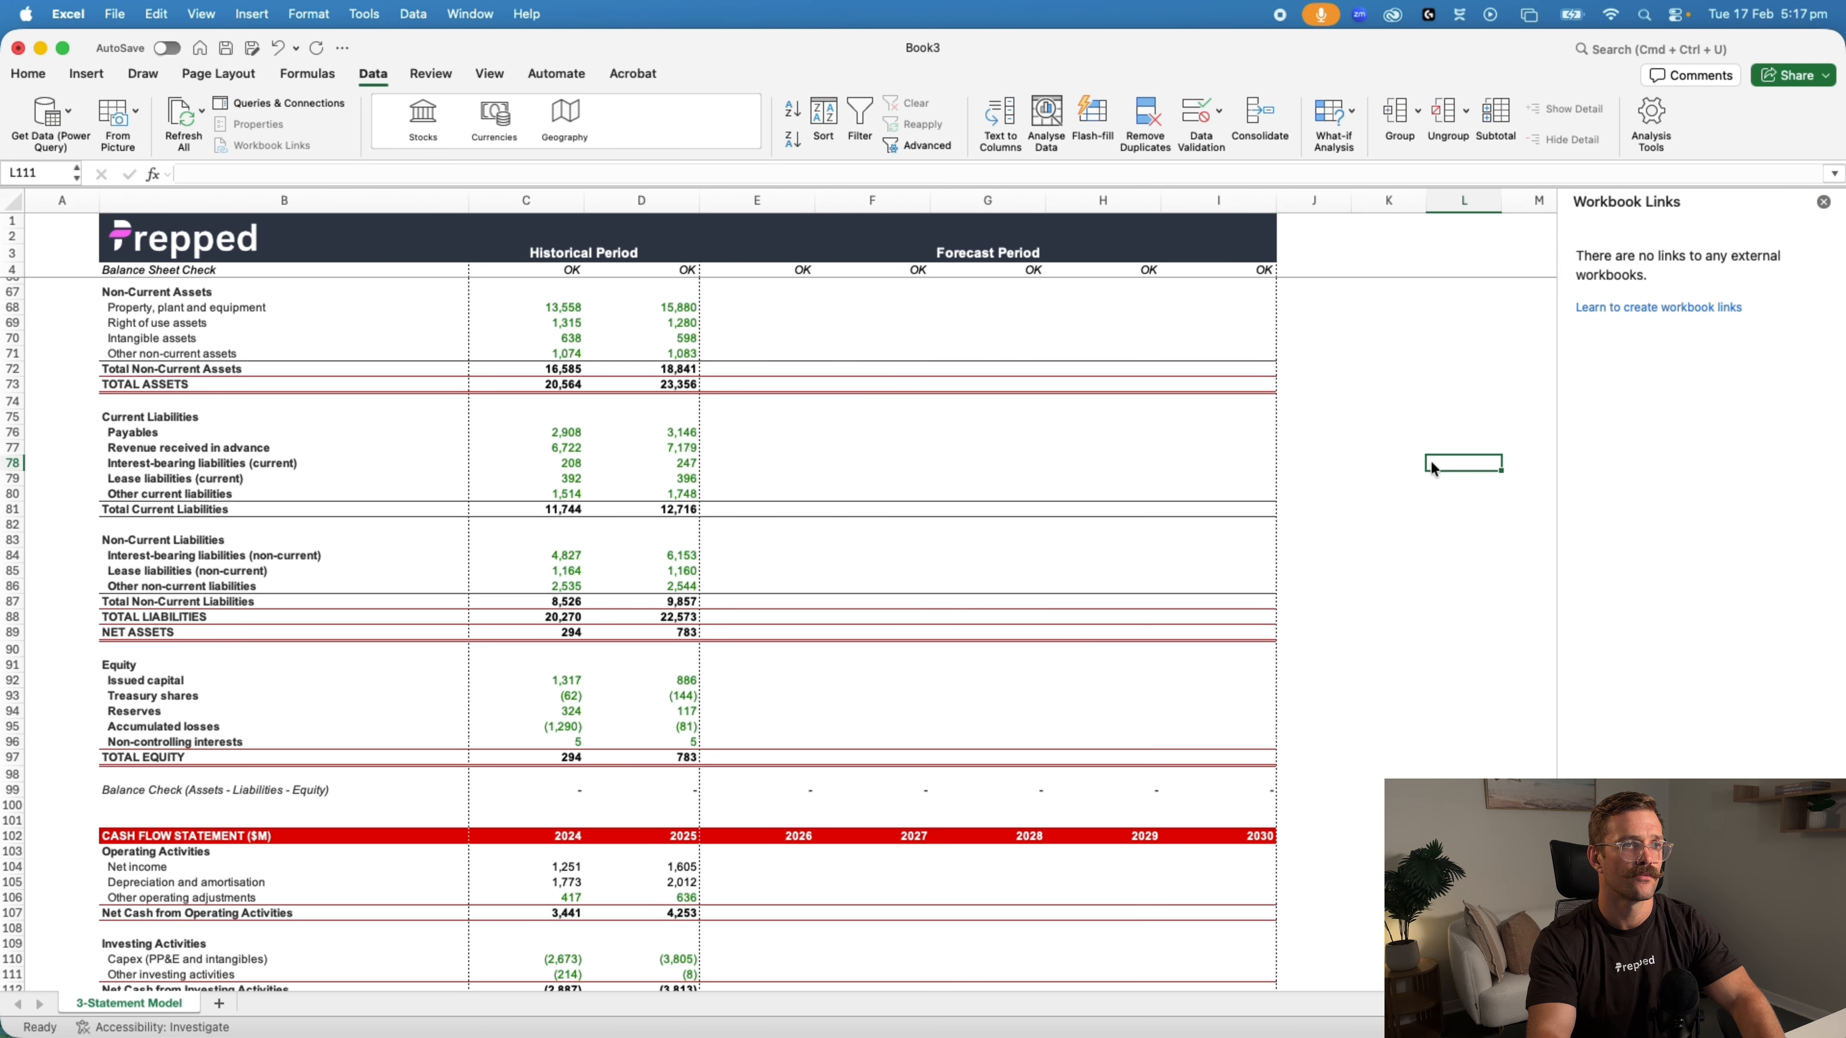
{"action": "left_click", "coordinate": [1821, 202]}
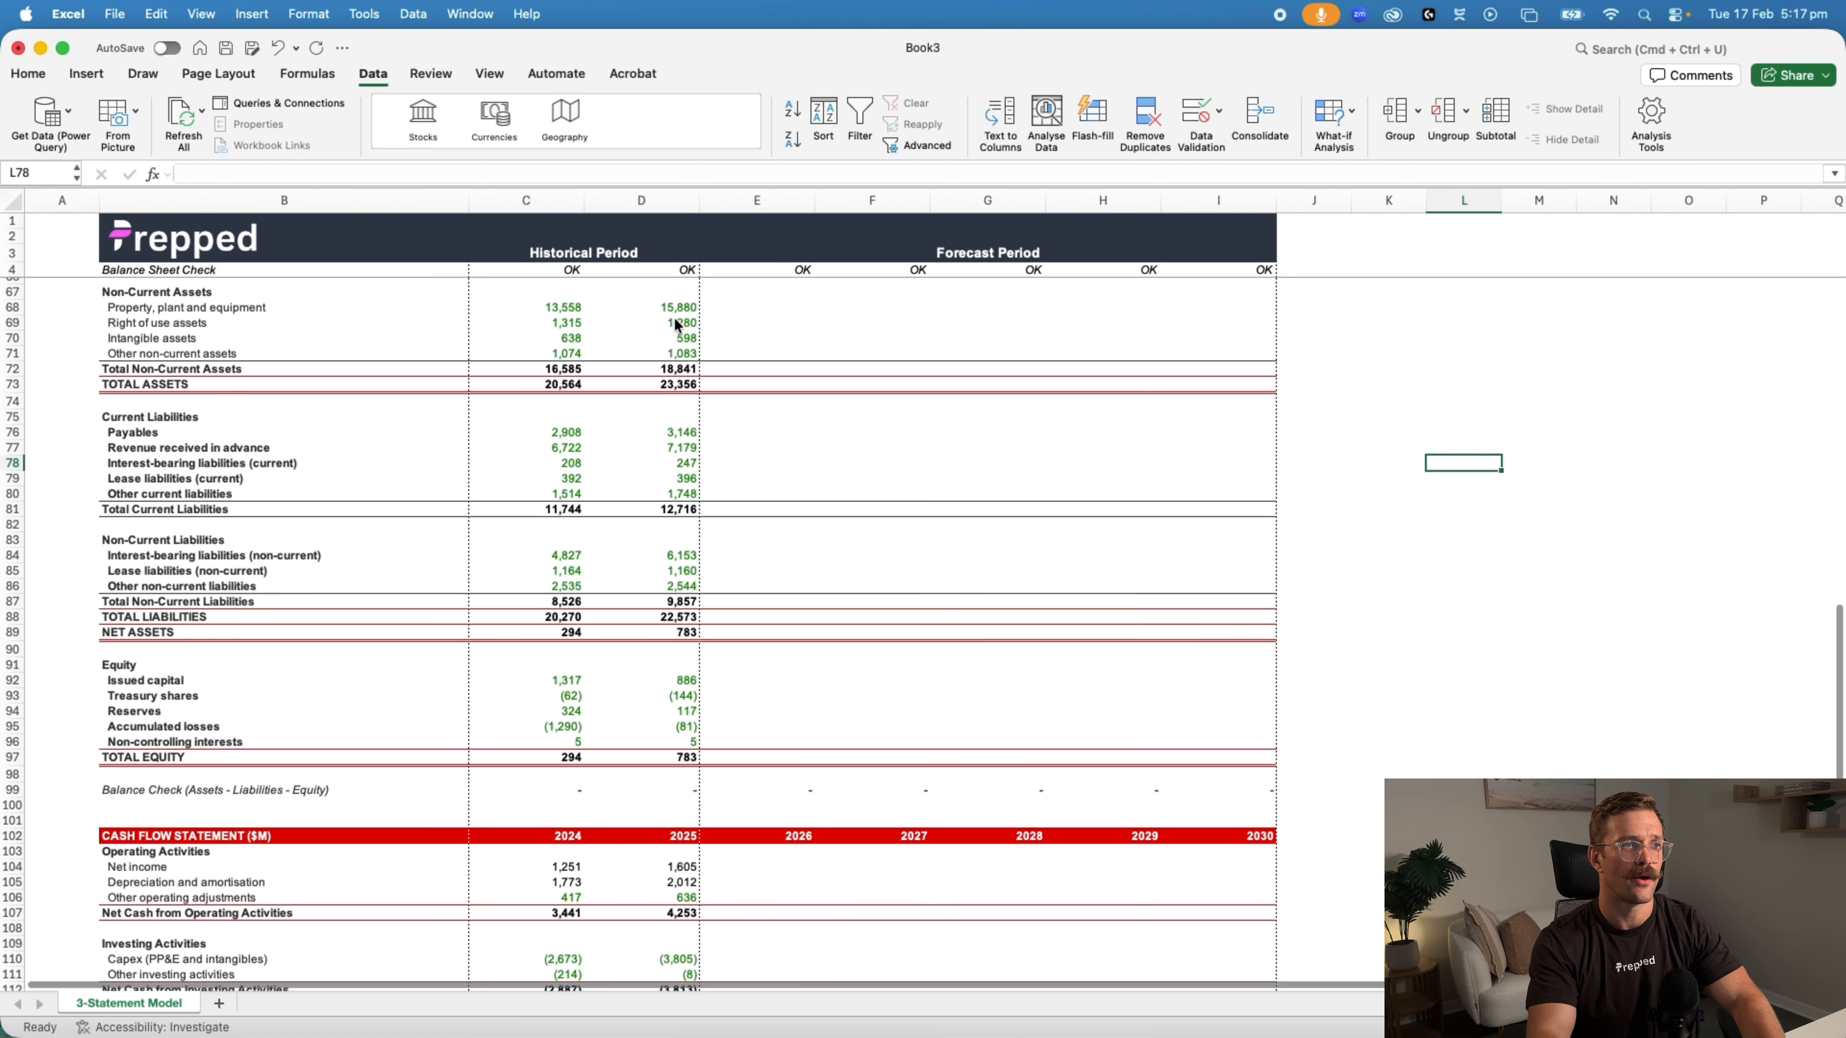
Inspect the contents of the historical property, plant and equipment cells and the aircraft operating and fuel assumption cells
{"action": "left_click", "coordinate": [538, 308]}
{"action": "left_click", "coordinate": [595, 310]}
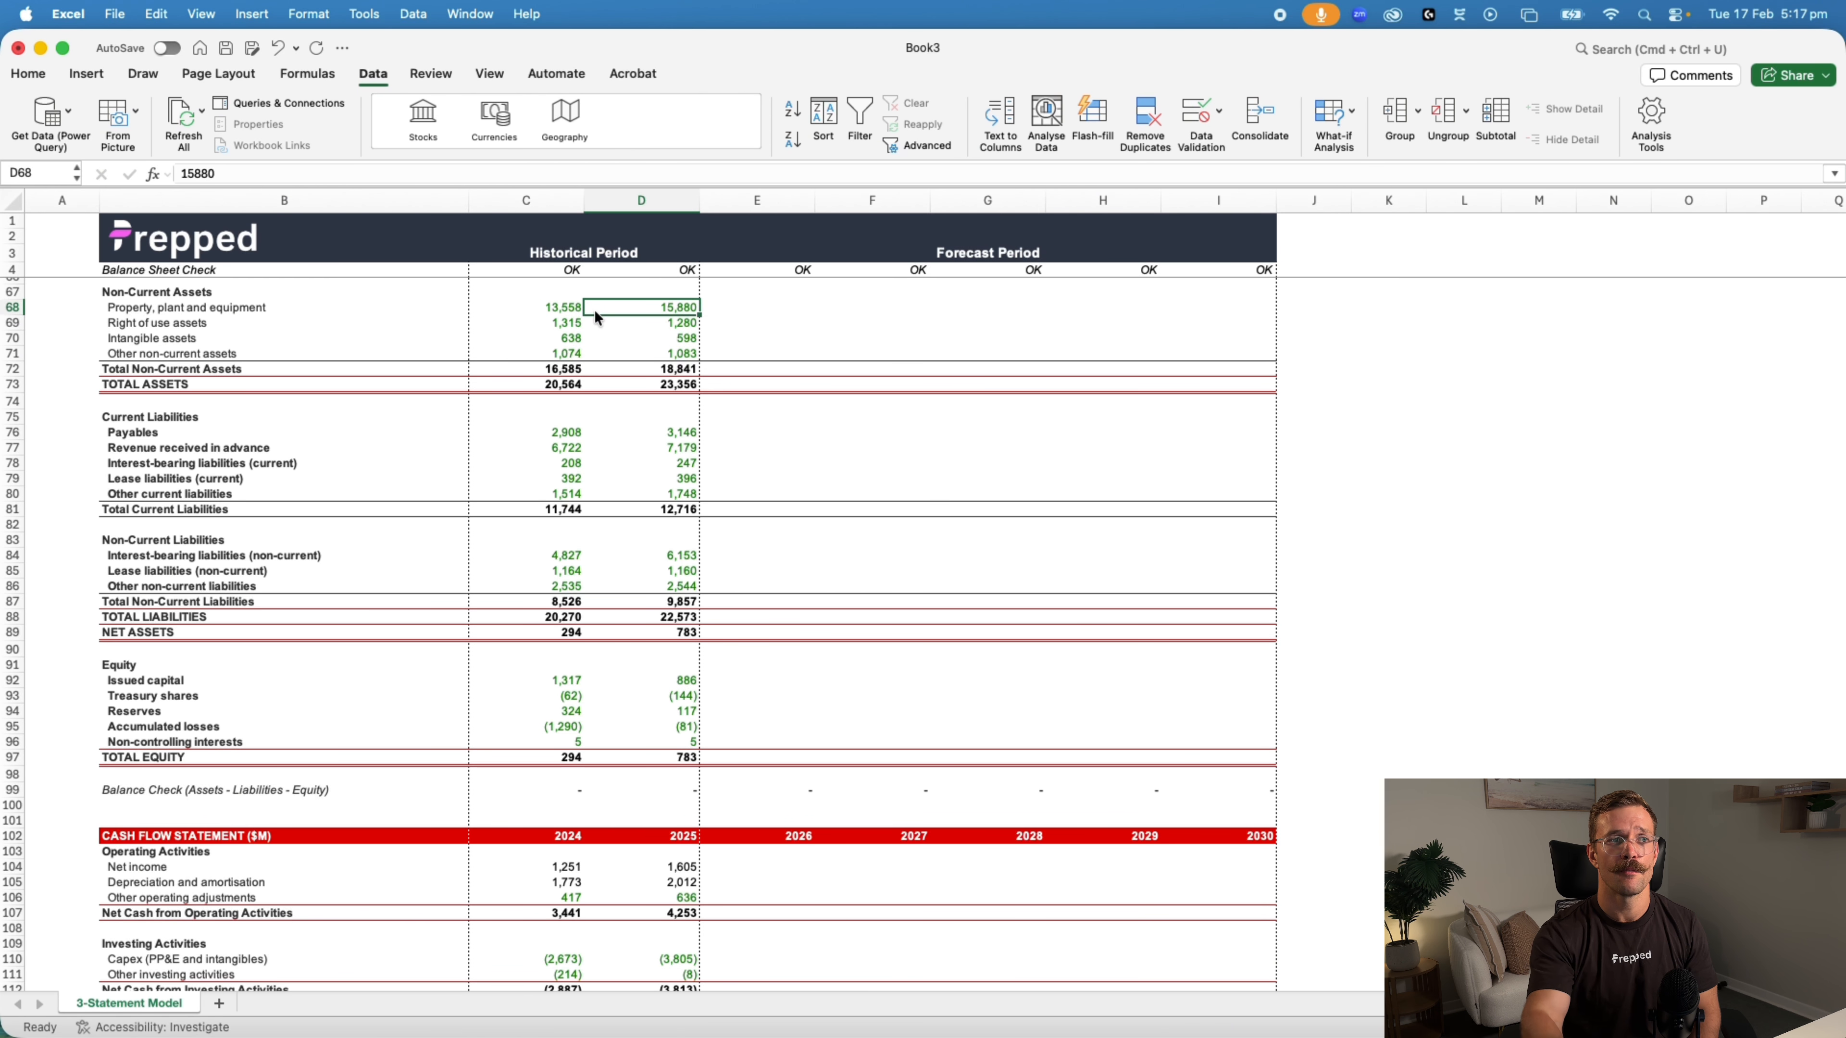
{"action": "scroll", "coordinate": [594, 309], "scroll_direction": "up", "scroll_amount": 15}
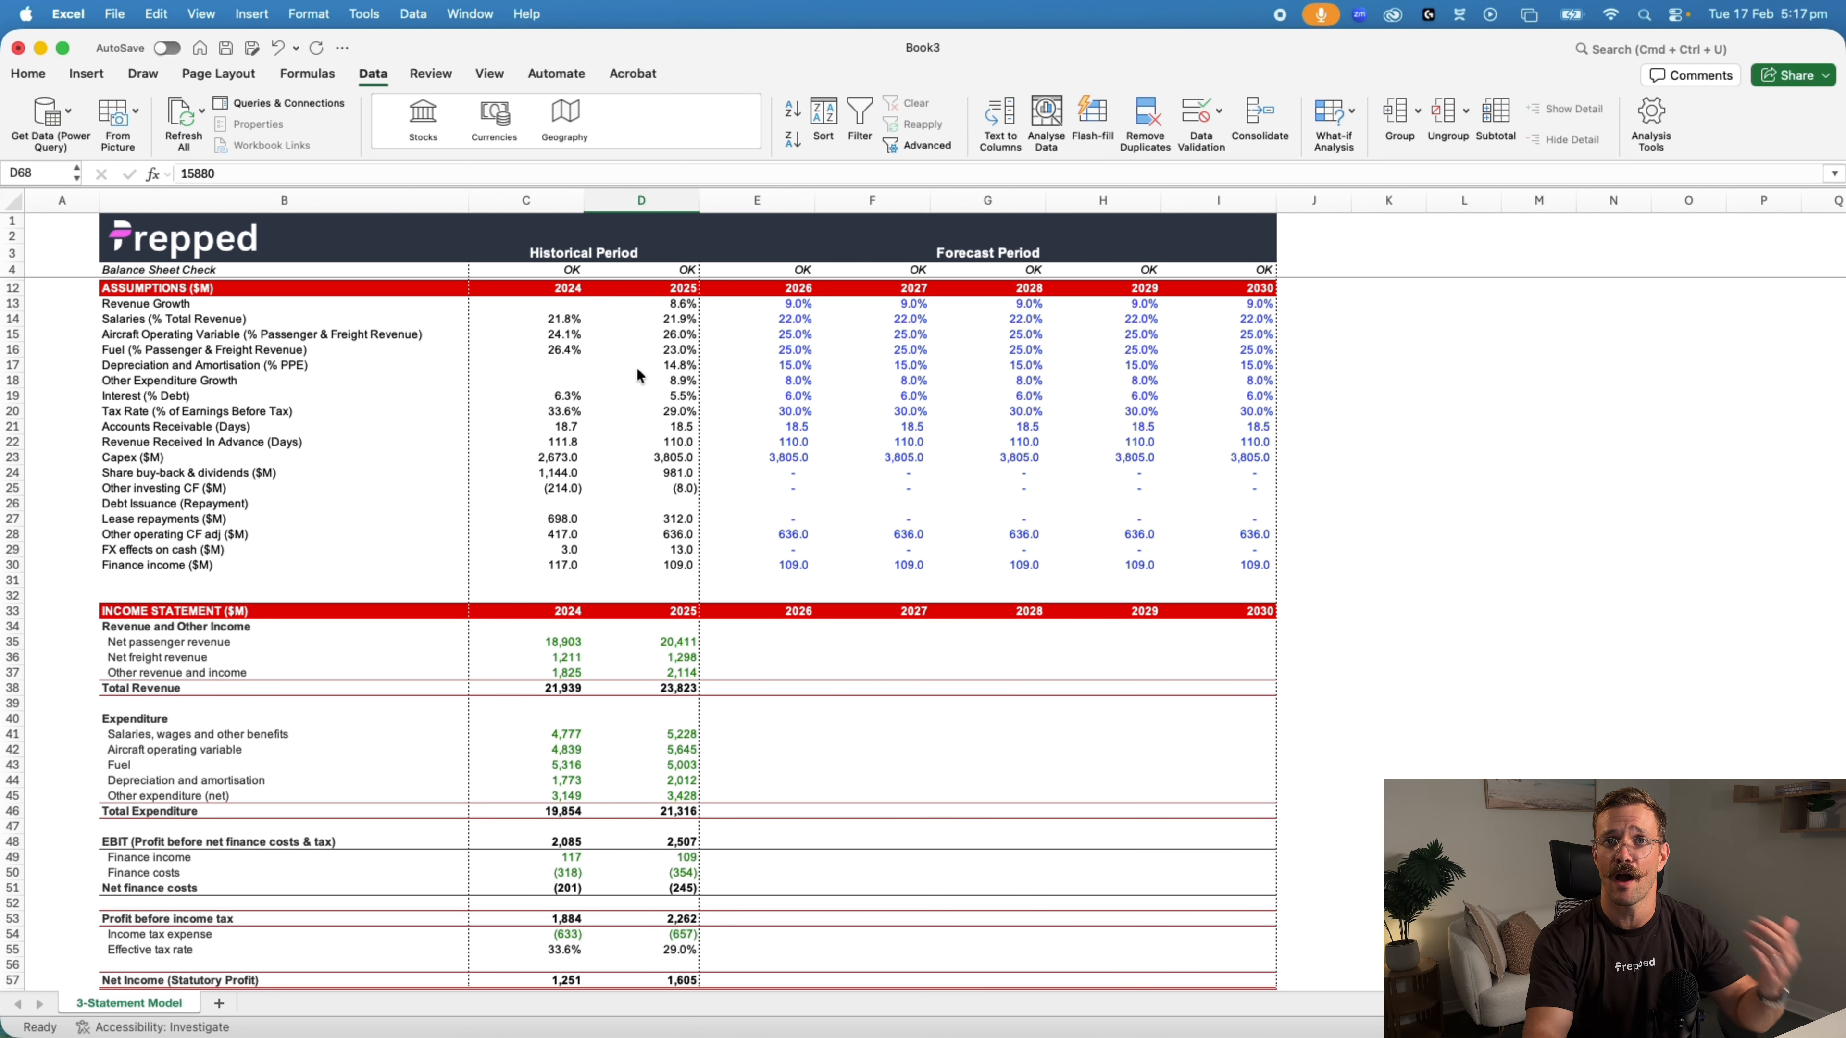
{"action": "left_click_drag", "start_coordinate": [652, 337], "coordinate": [650, 345]}
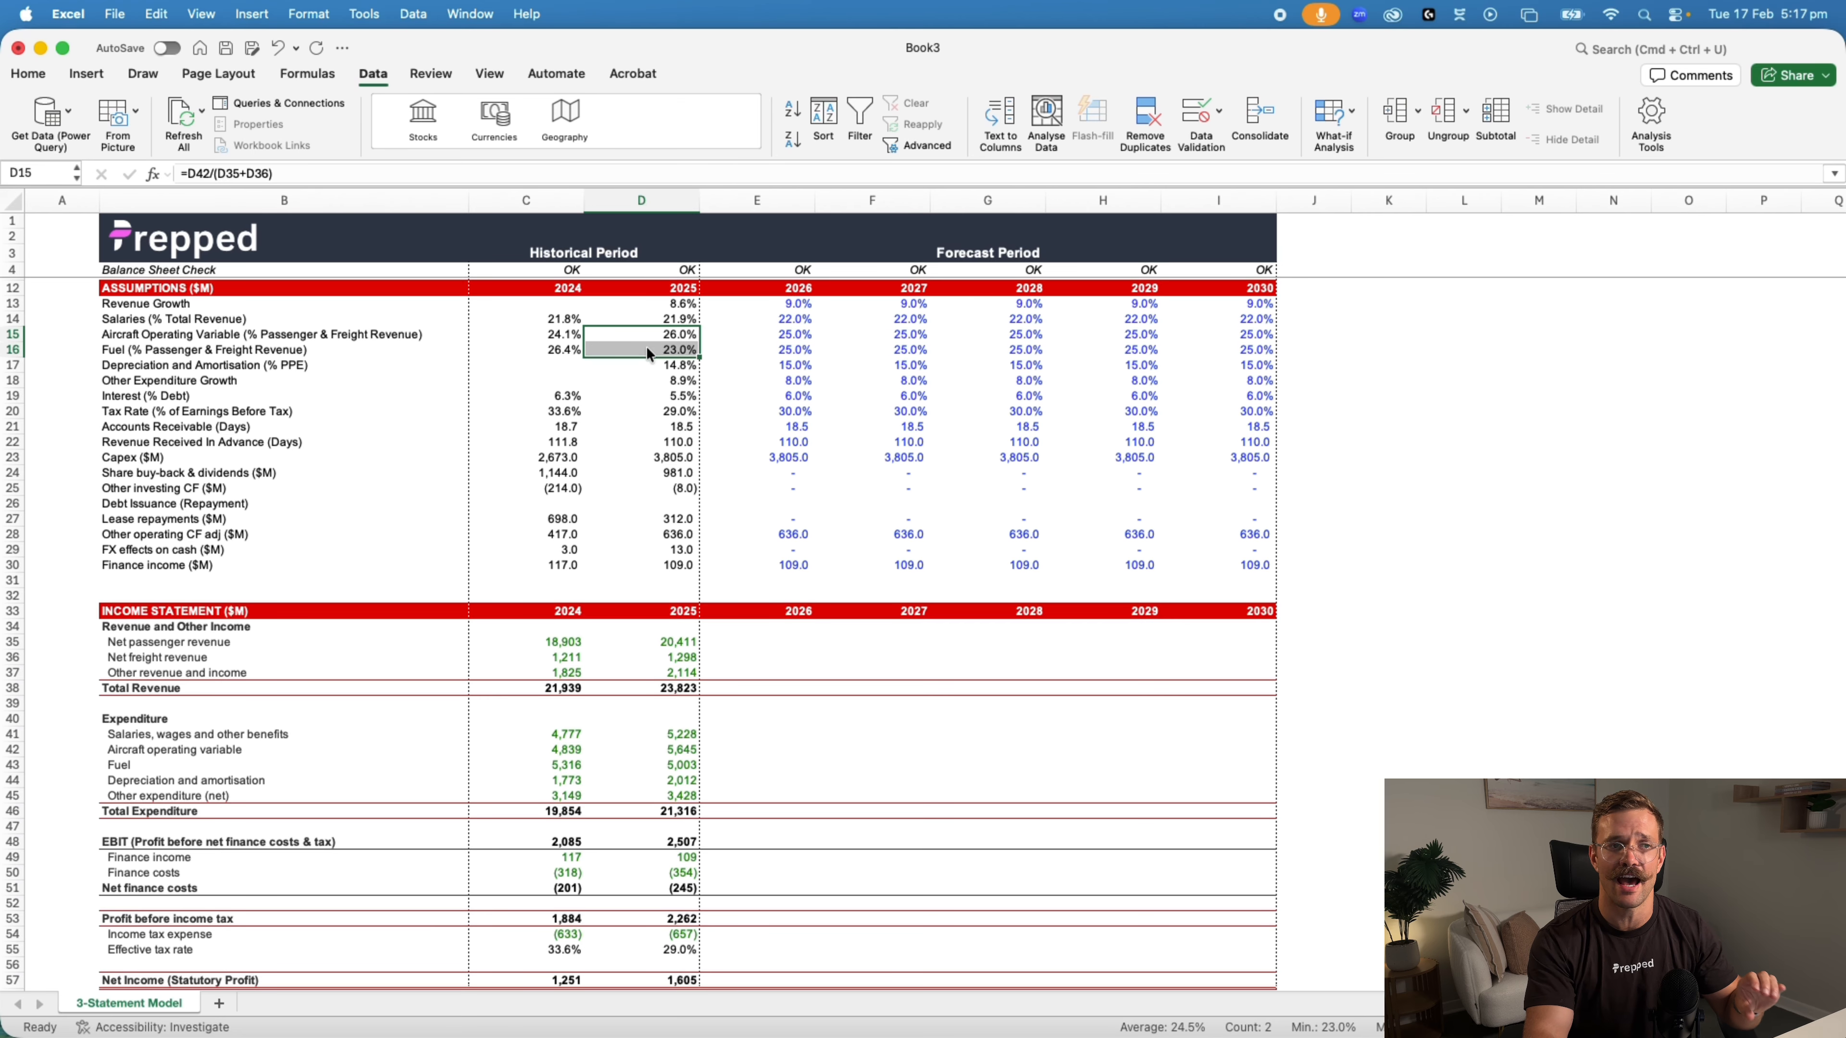
{"action": "left_click", "coordinate": [803, 350]}
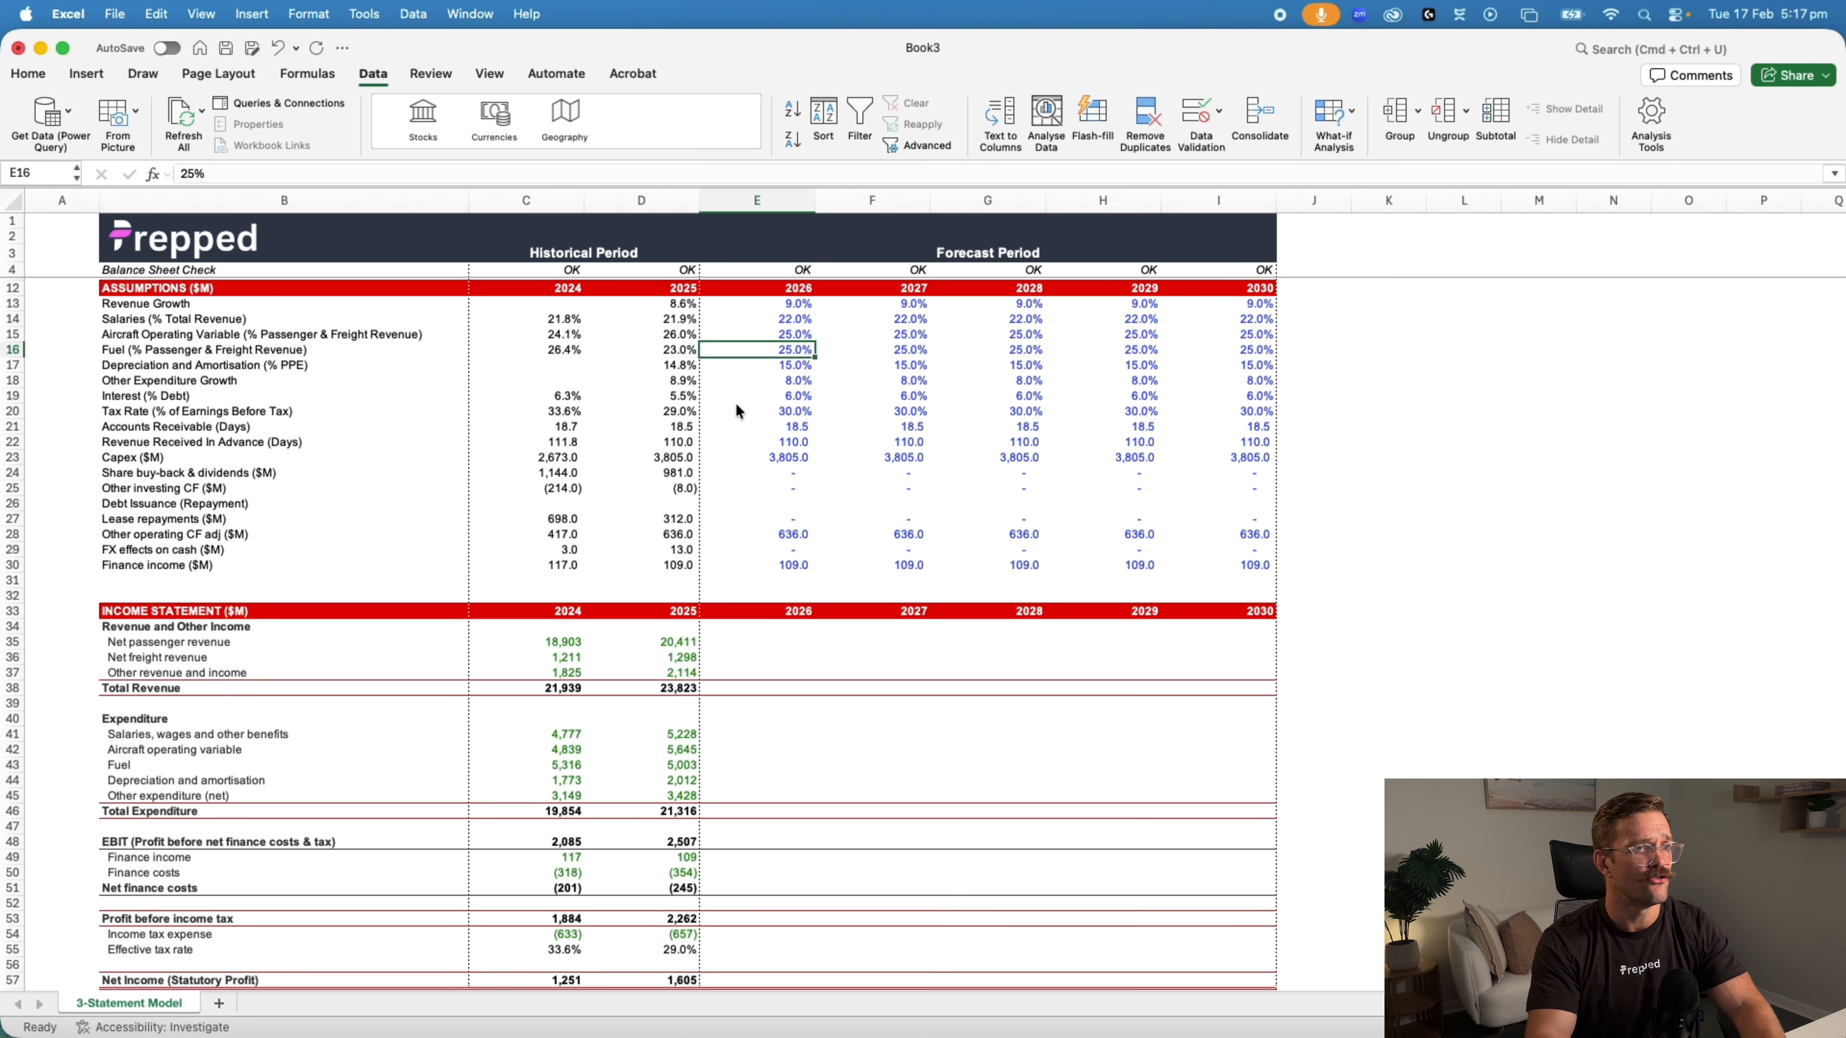
Change the font colour of the historical income statement values in C35:D57 to black
{"action": "scroll", "coordinate": [730, 449], "scroll_direction": "up", "scroll_amount": 3}
{"action": "scroll", "coordinate": [730, 448], "scroll_direction": "down", "scroll_amount": 5}
{"action": "left_click_drag", "start_coordinate": [560, 505], "coordinate": [694, 847]}
{"action": "left_click", "coordinate": [22, 73]}
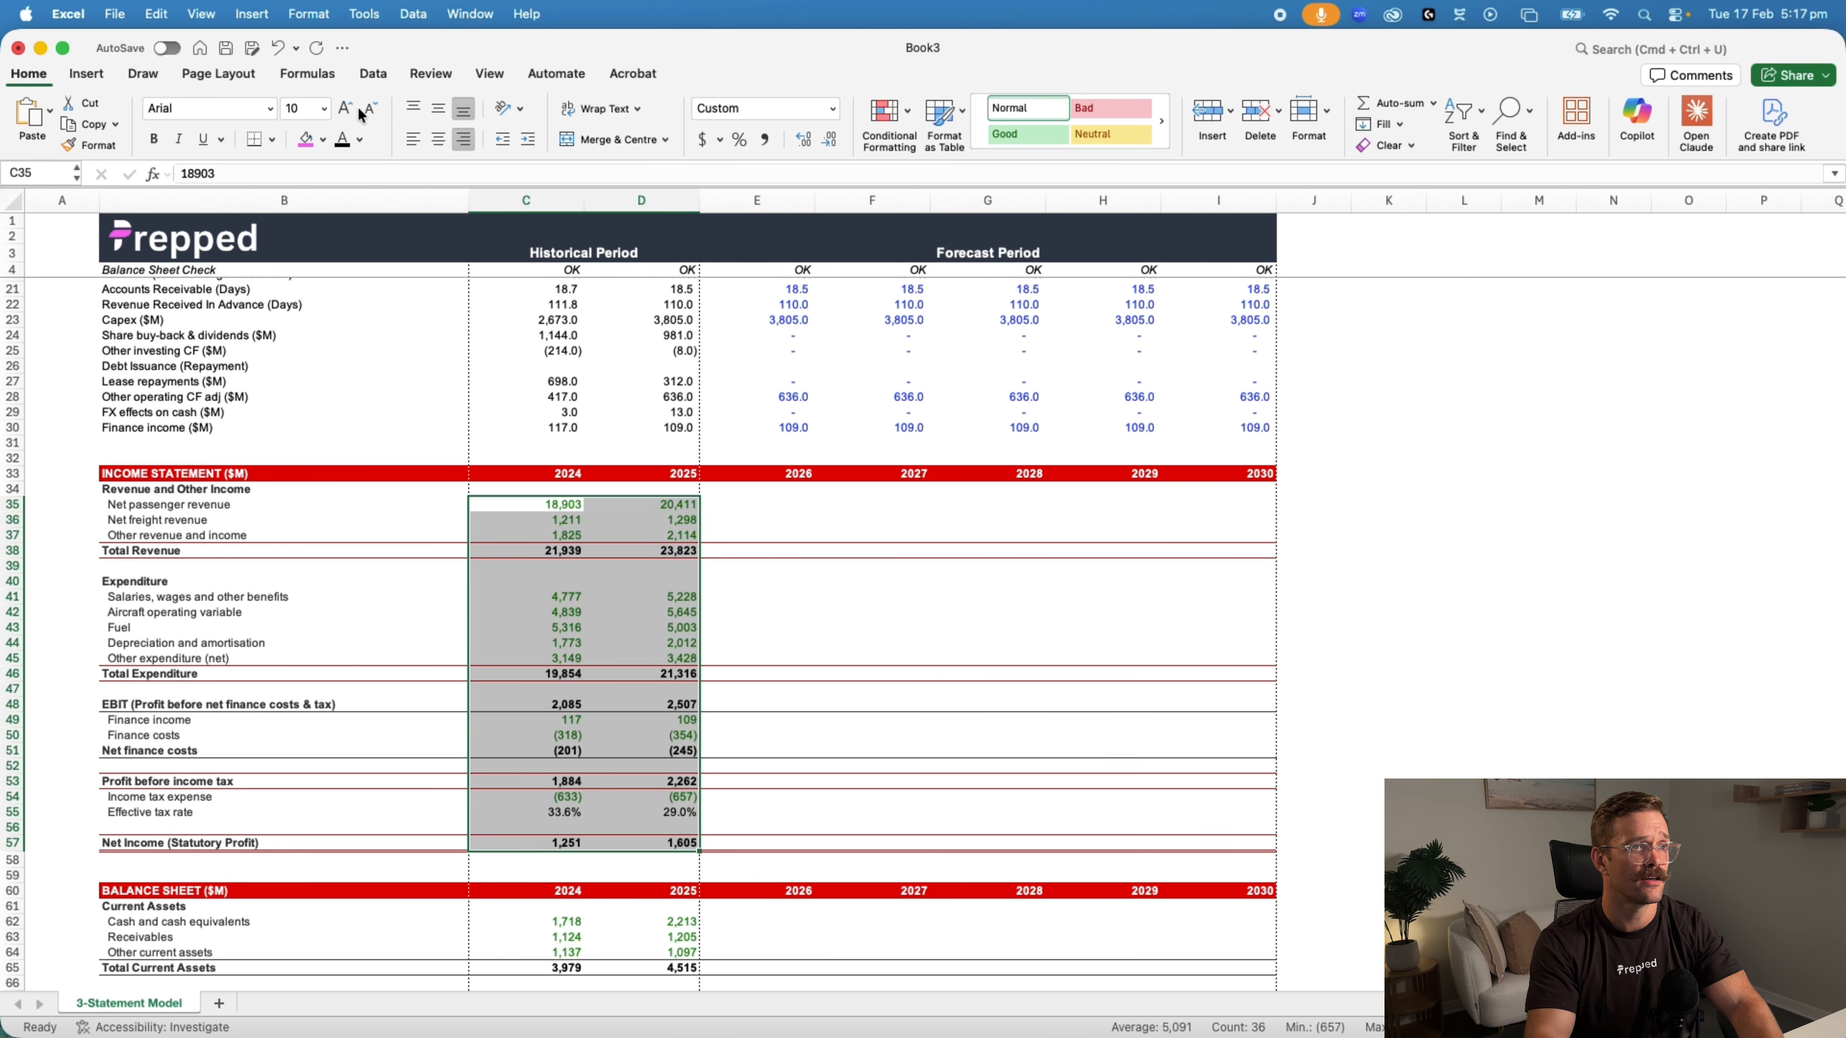
Change the font colour of the historical balance sheet values in C62:D97 to black
{"action": "scroll", "coordinate": [949, 576], "scroll_direction": "down", "scroll_amount": 8}
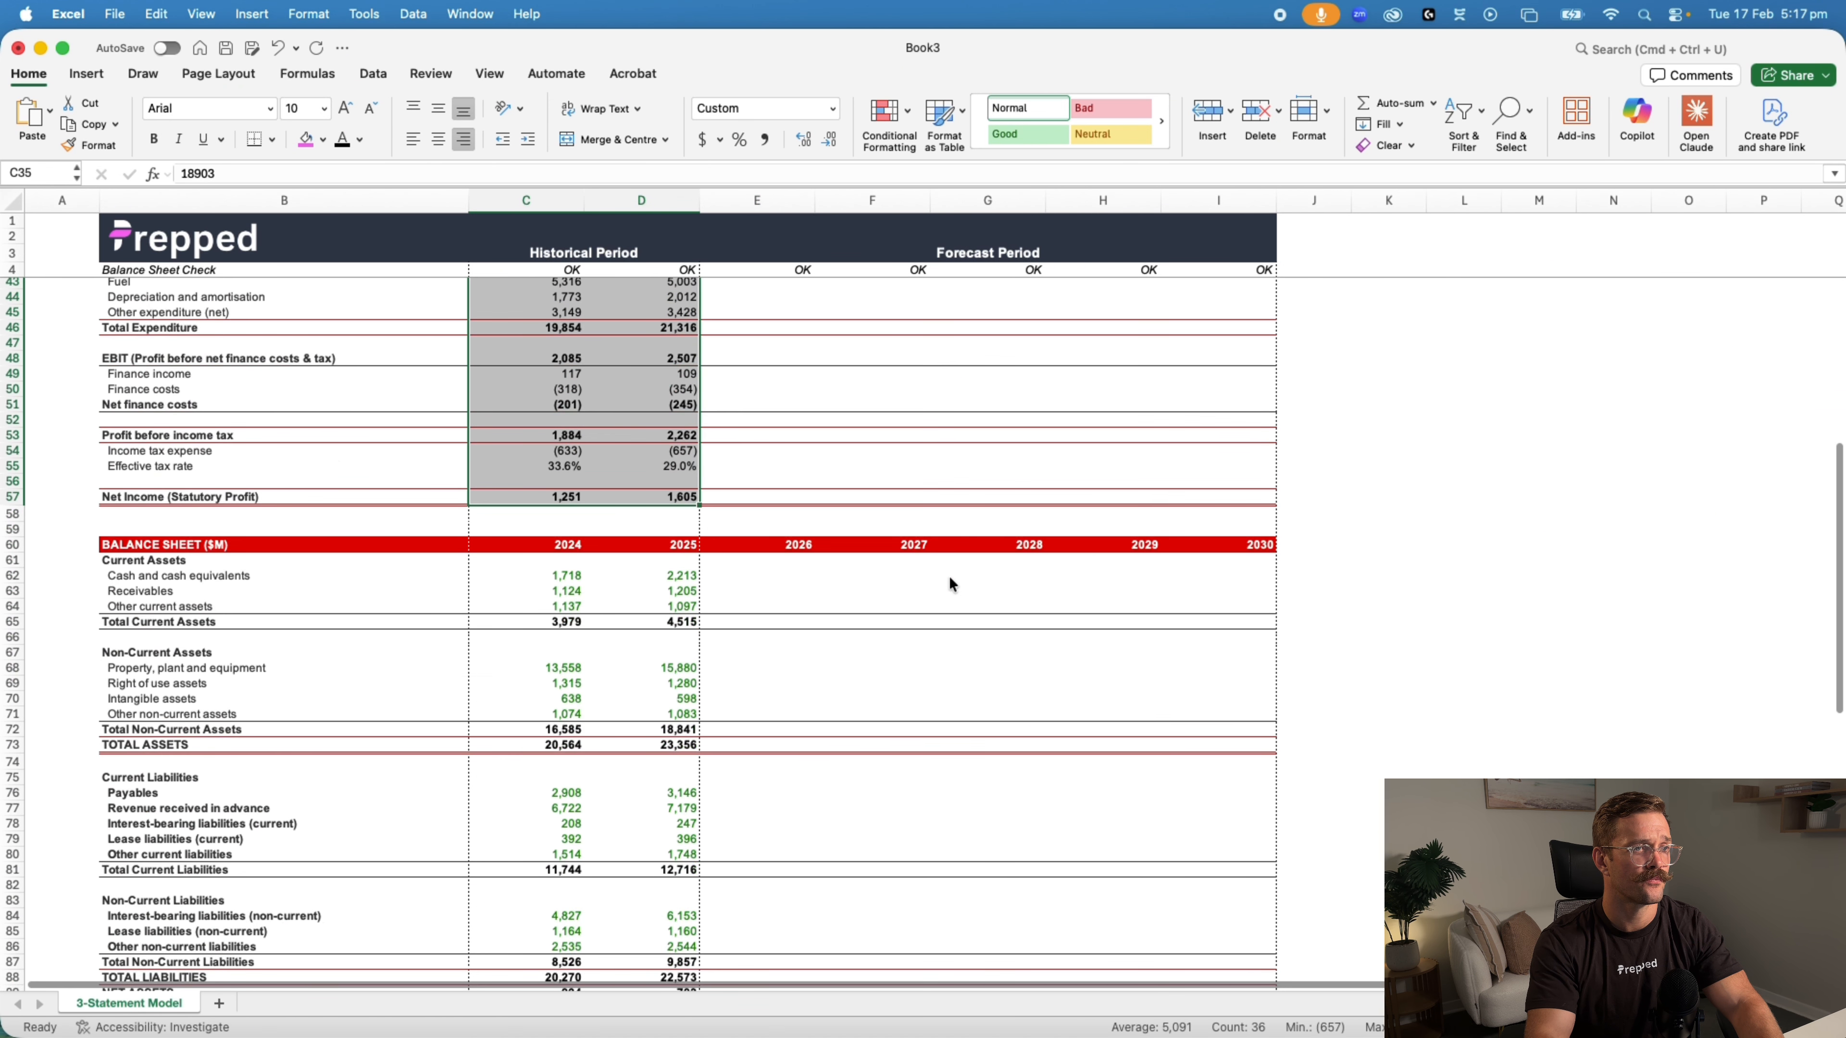
{"action": "scroll", "coordinate": [867, 533], "scroll_direction": "down", "scroll_amount": 3}
{"action": "scroll", "coordinate": [557, 353], "scroll_direction": "up", "scroll_amount": 2}
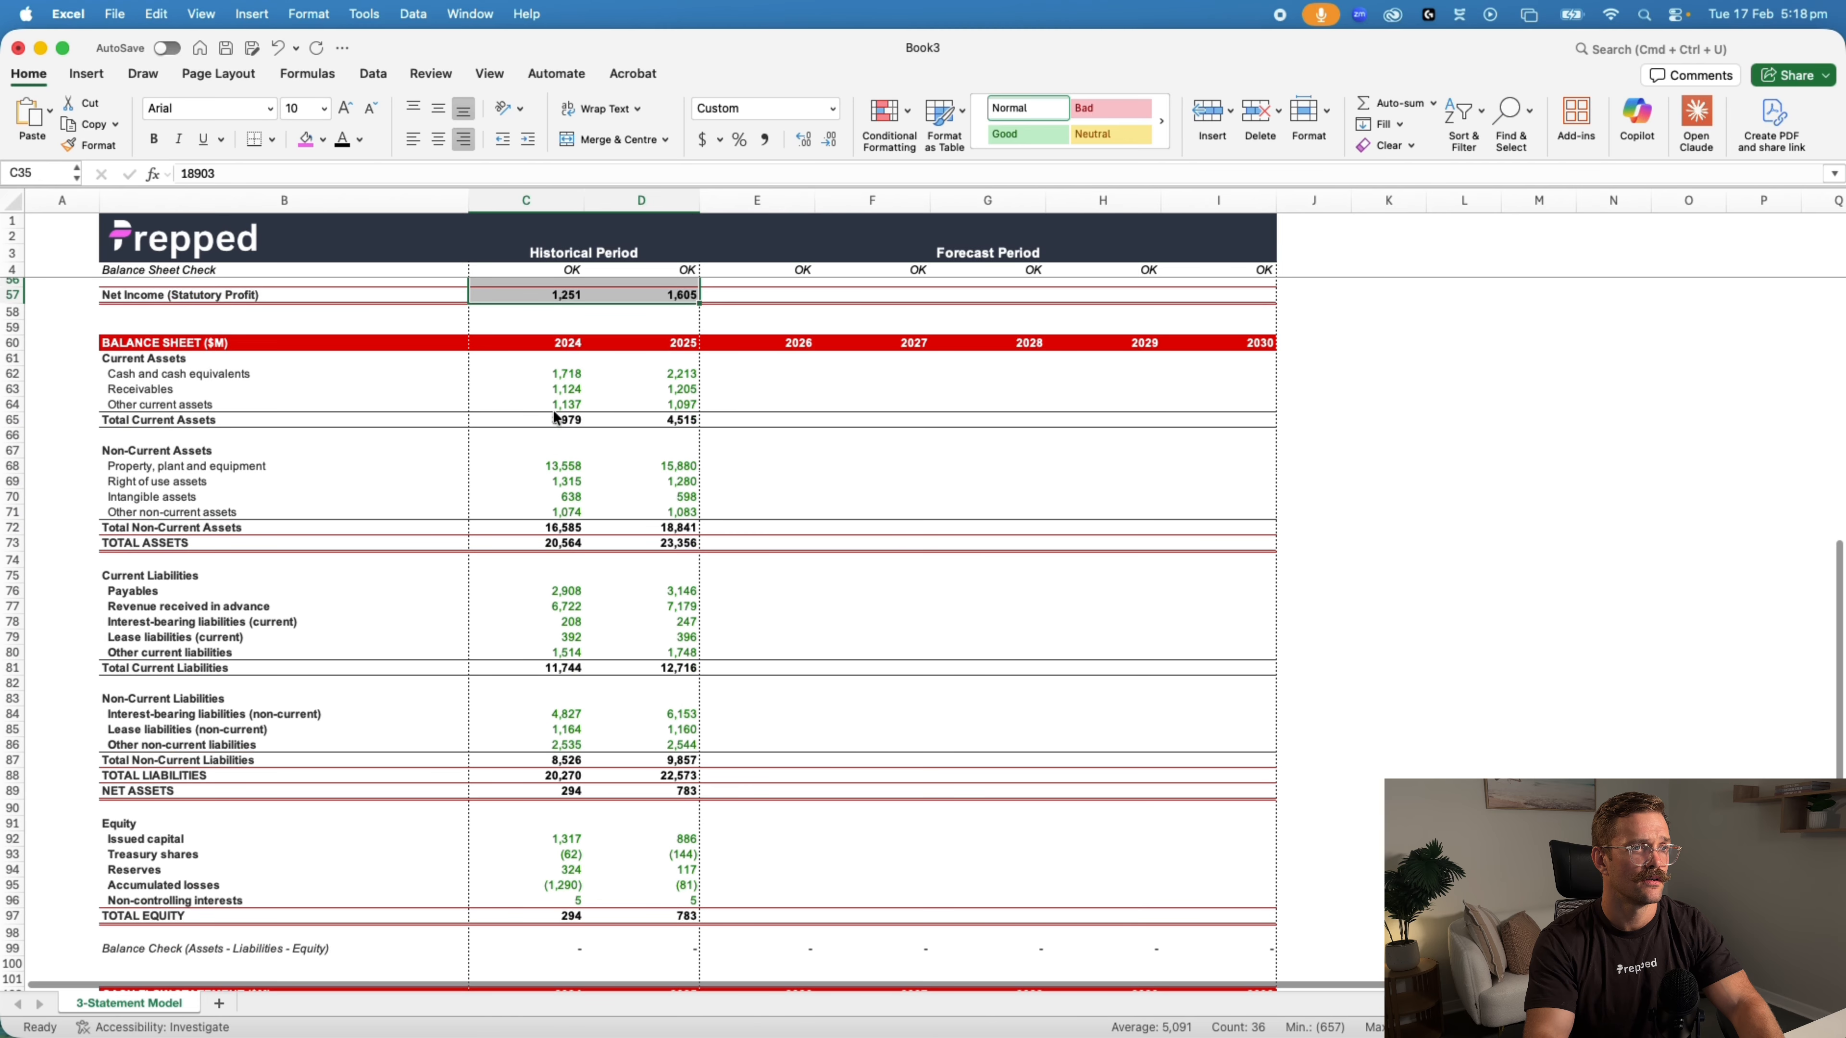
{"action": "left_click", "coordinate": [554, 373]}
{"action": "left_click_drag", "start_coordinate": [557, 378], "coordinate": [690, 917]}
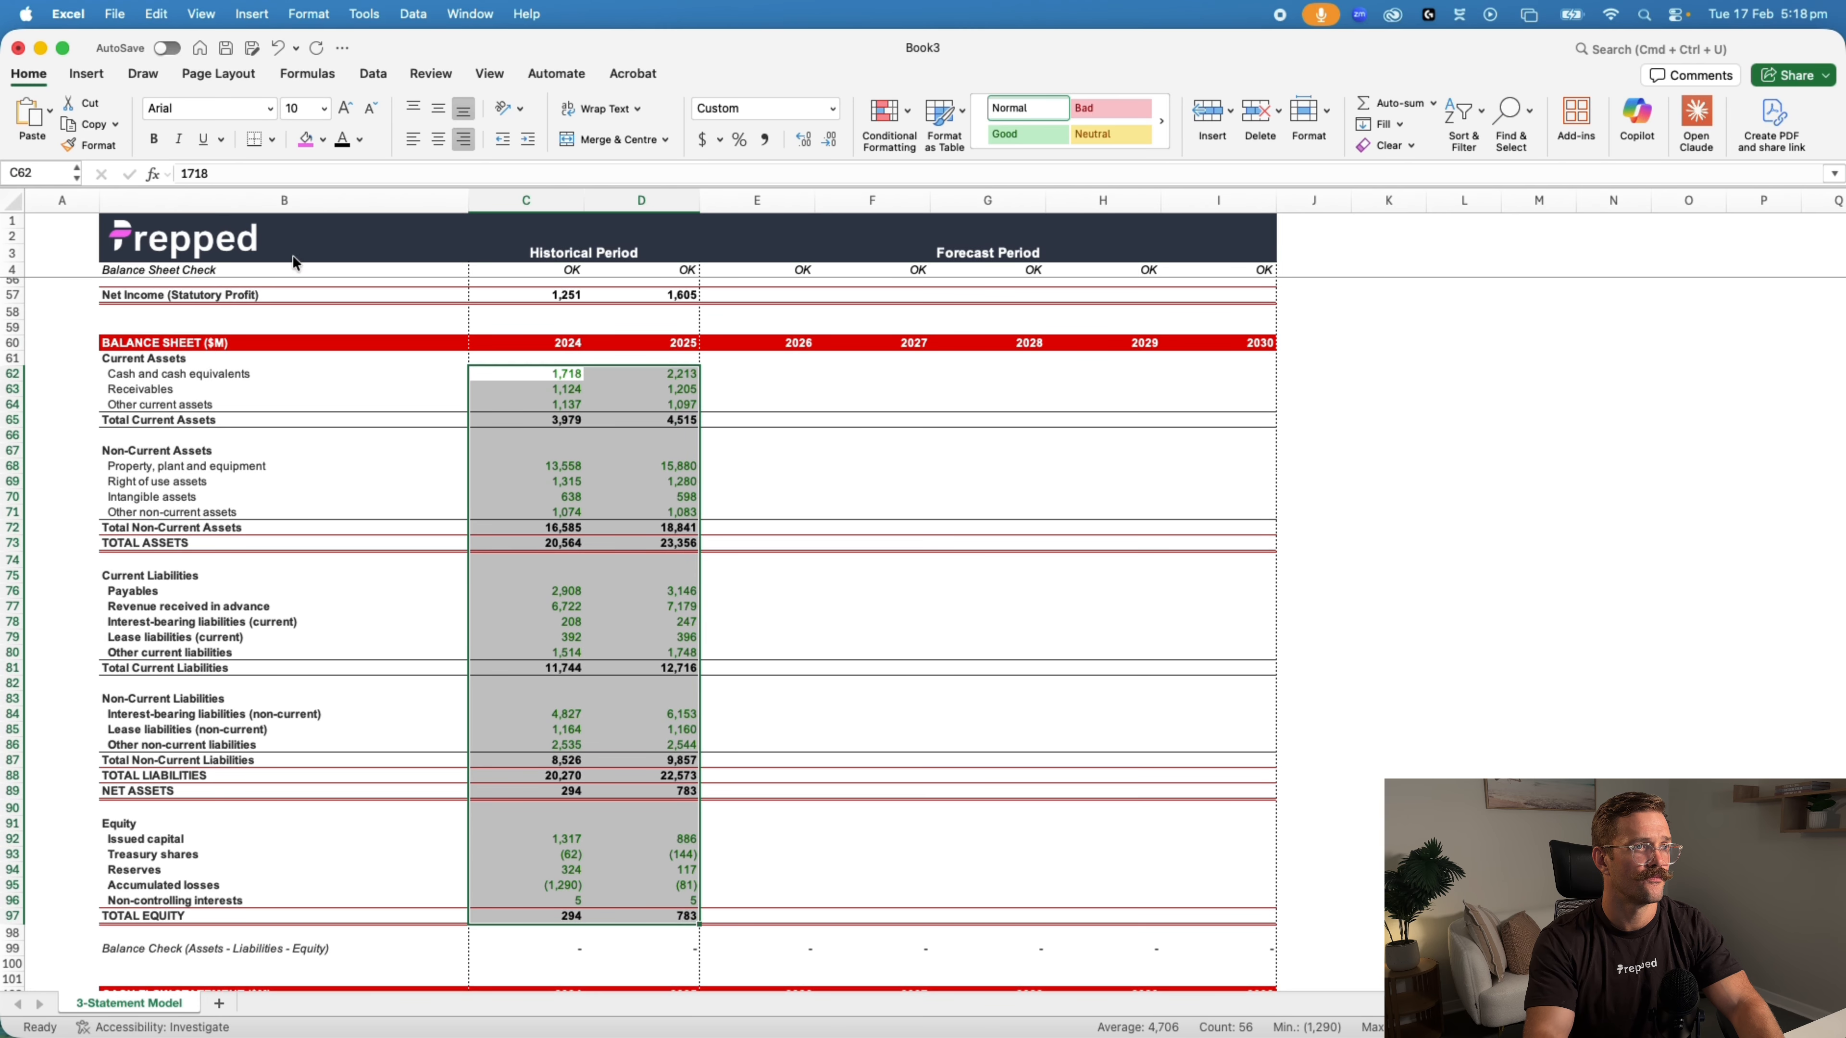
{"action": "left_click", "coordinate": [341, 140]}
Change the font colour of the historical cash flow statement values in C104:D126 to black and deselect the range
{"action": "scroll", "coordinate": [763, 623], "scroll_direction": "down", "scroll_amount": 10}
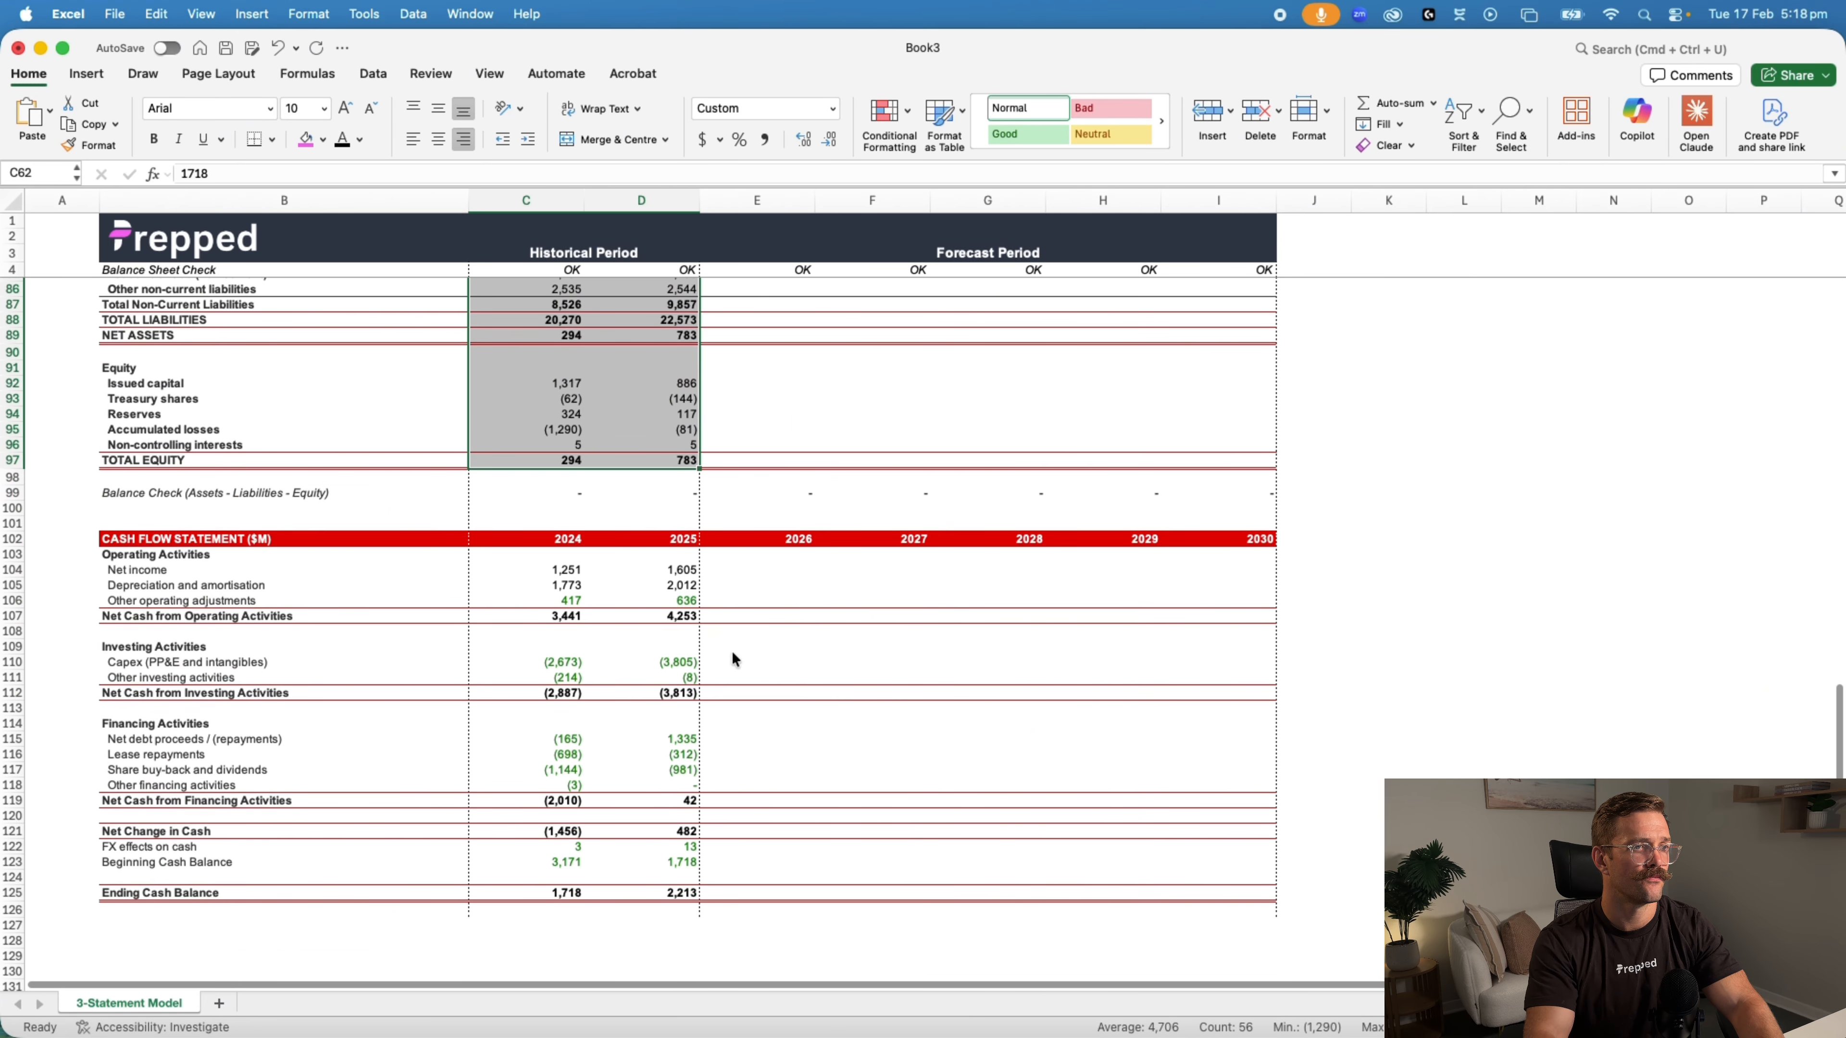
{"action": "left_click_drag", "start_coordinate": [519, 567], "coordinate": [689, 912]}
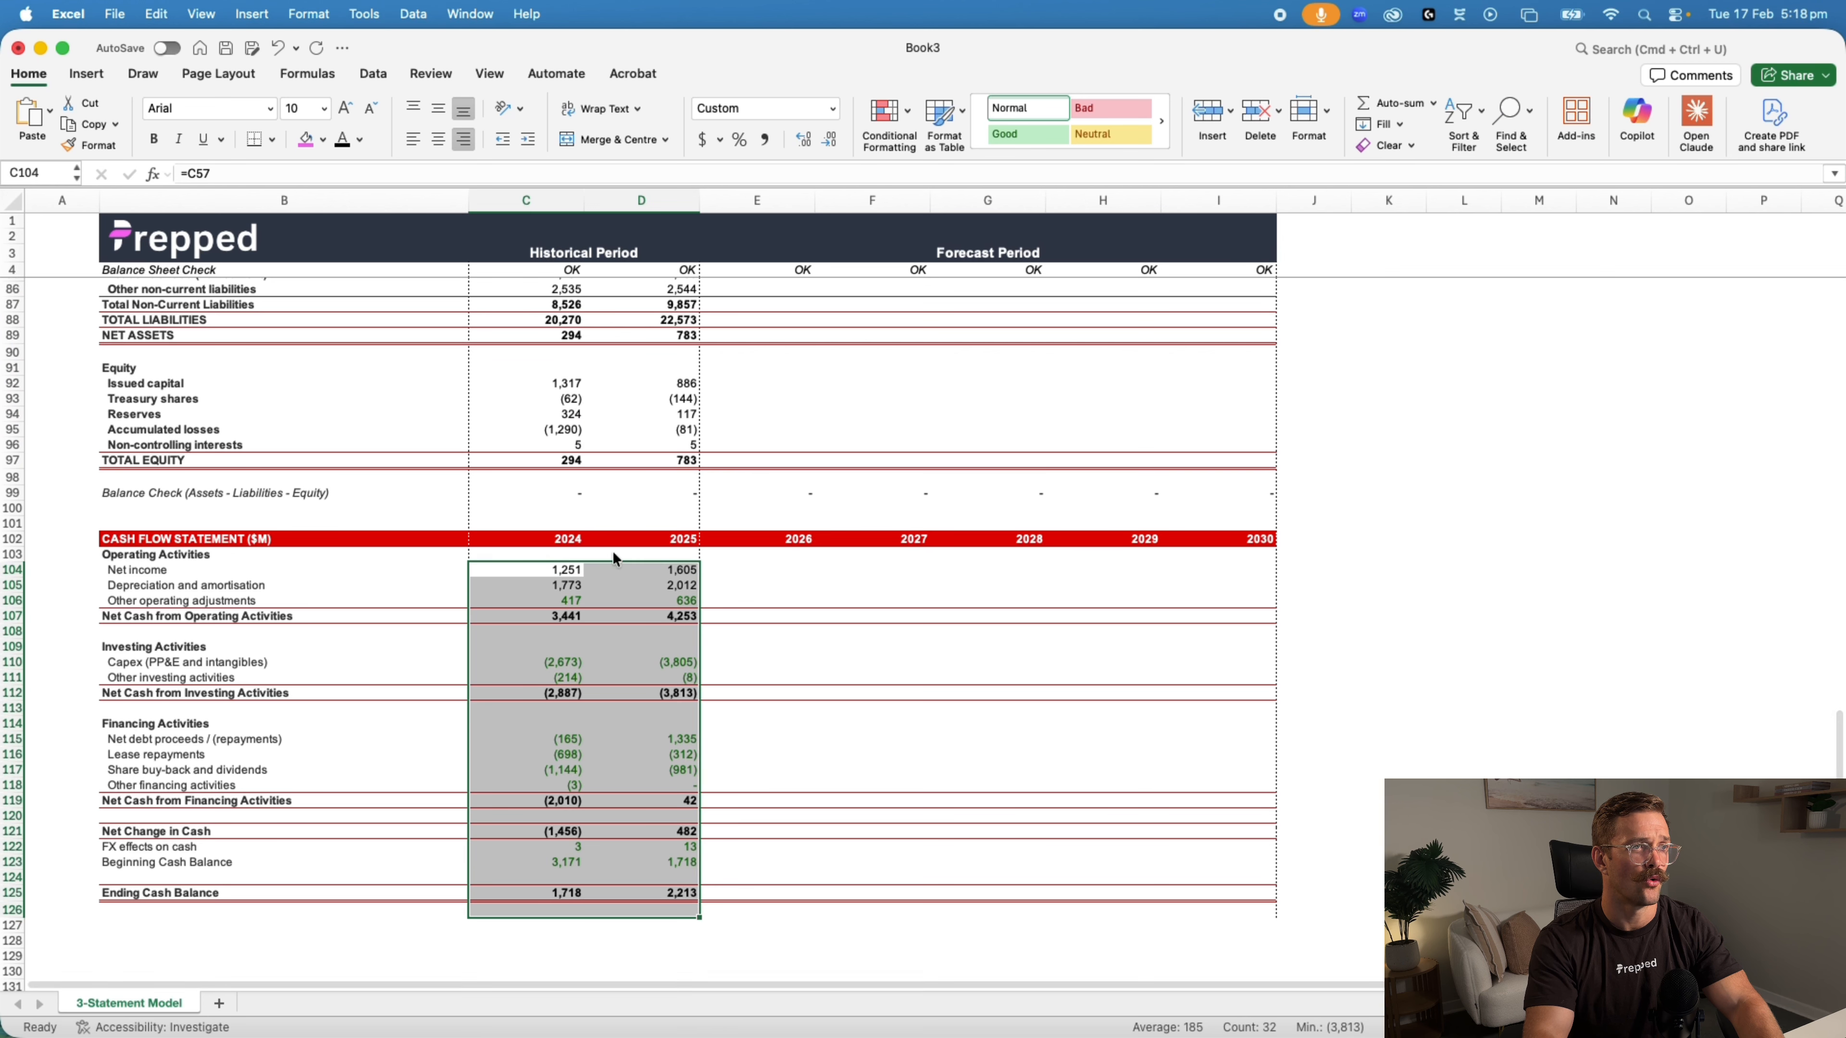
{"action": "left_click", "coordinate": [354, 145]}
{"action": "scroll", "coordinate": [907, 722], "scroll_direction": "up", "scroll_amount": 20}
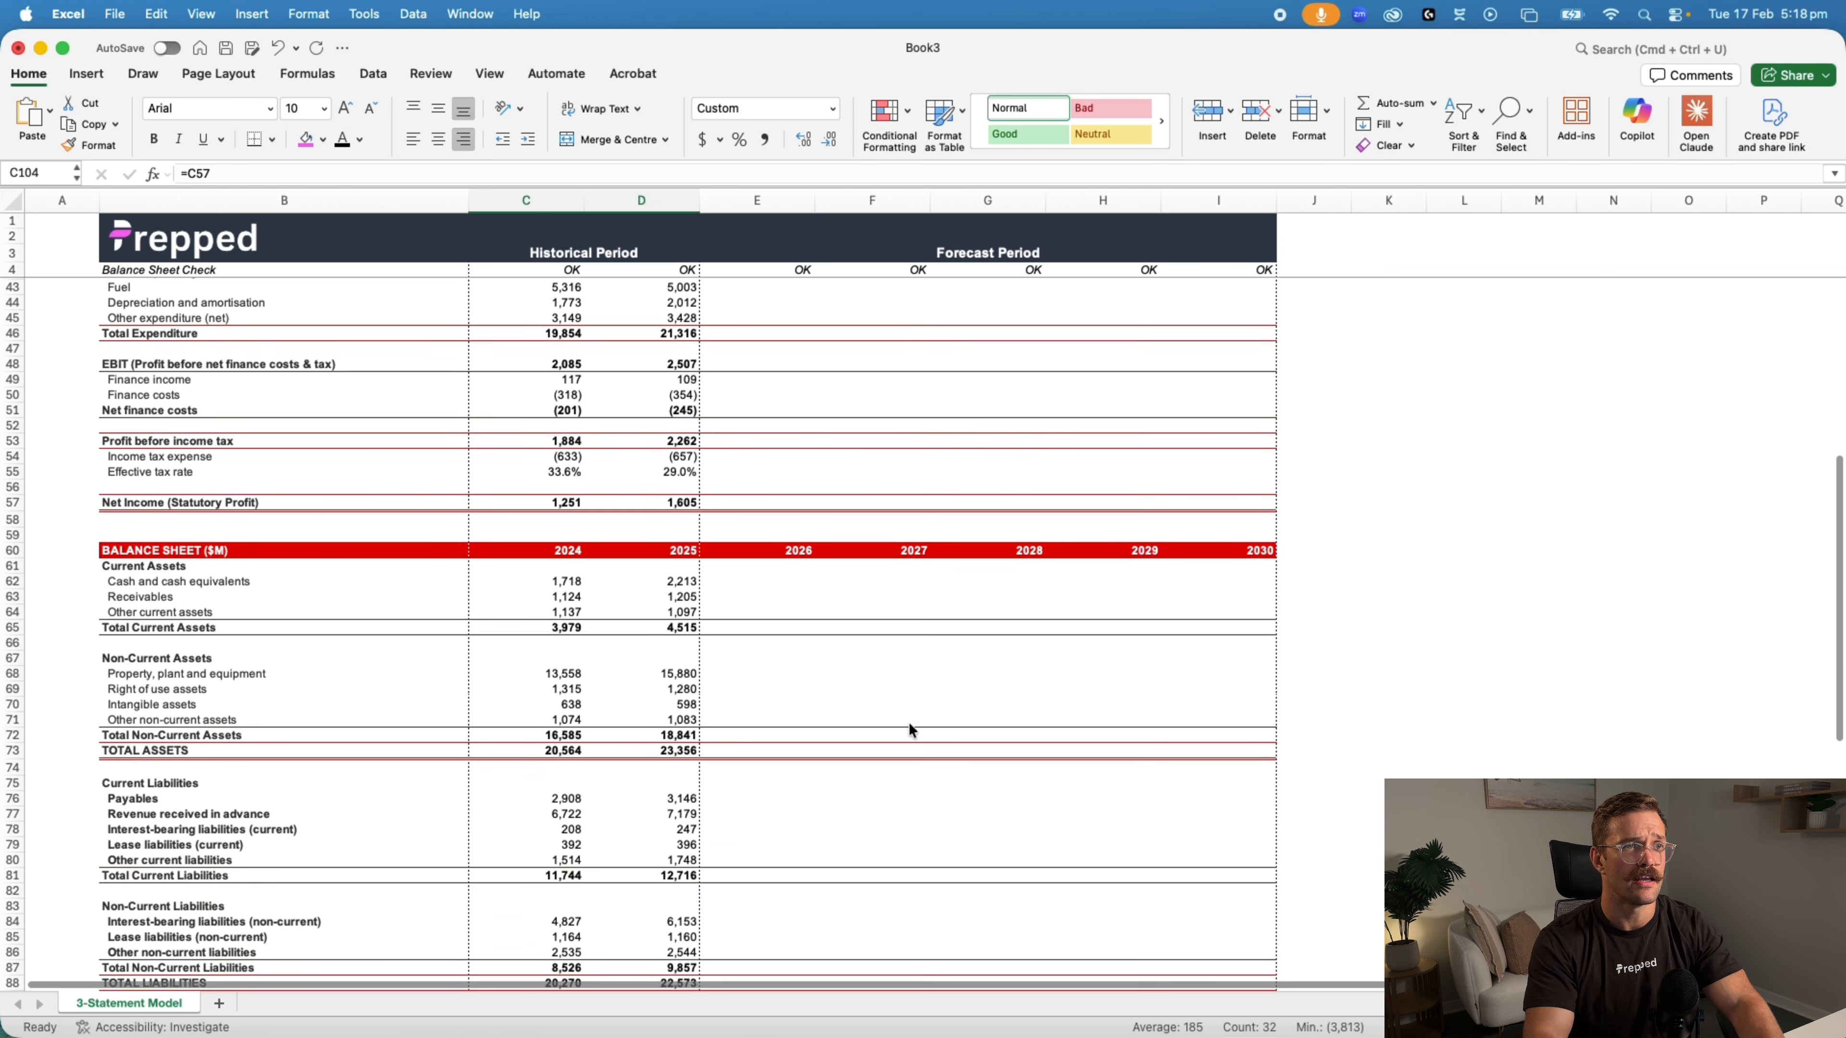
{"action": "scroll", "coordinate": [968, 691], "scroll_direction": "down", "scroll_amount": 1}
{"action": "left_click", "coordinate": [1321, 535]}
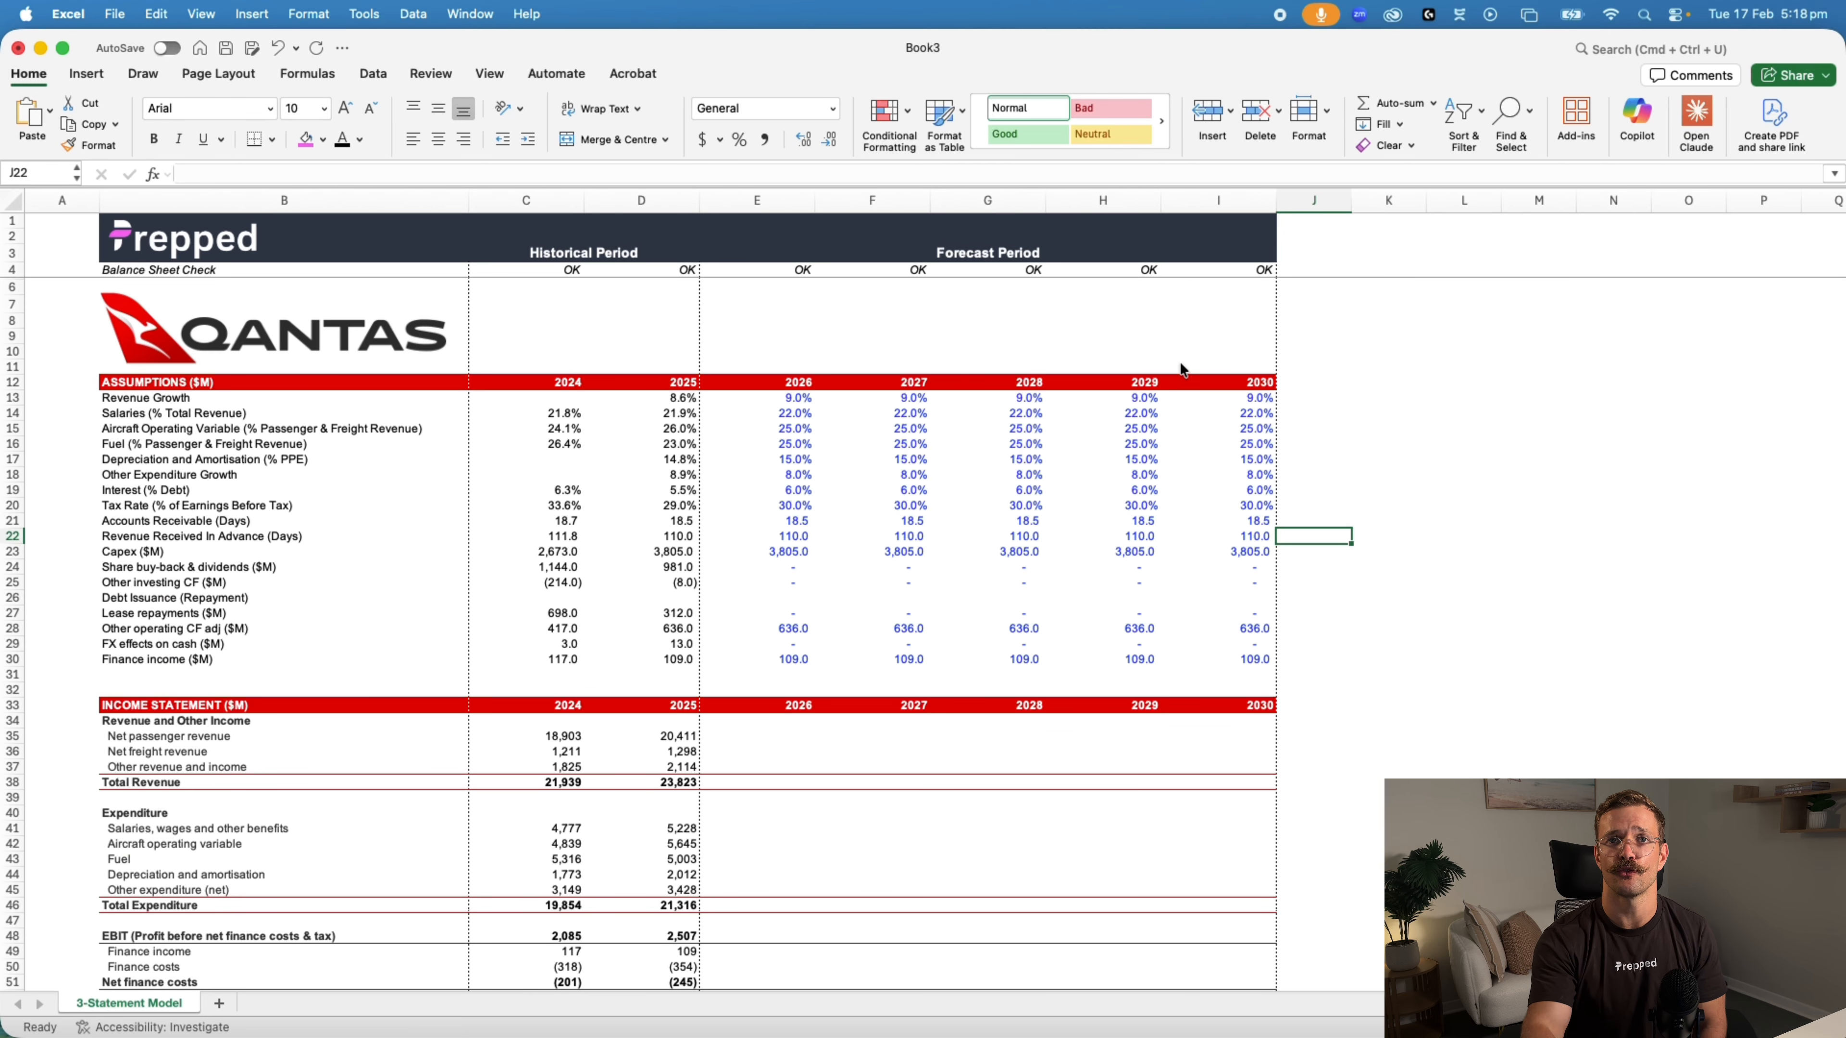
Open the Claude add-in and attach 2025-Annual-Report.pdf from the Claude Modeling folder to the chat
{"action": "left_click", "coordinate": [1705, 116]}
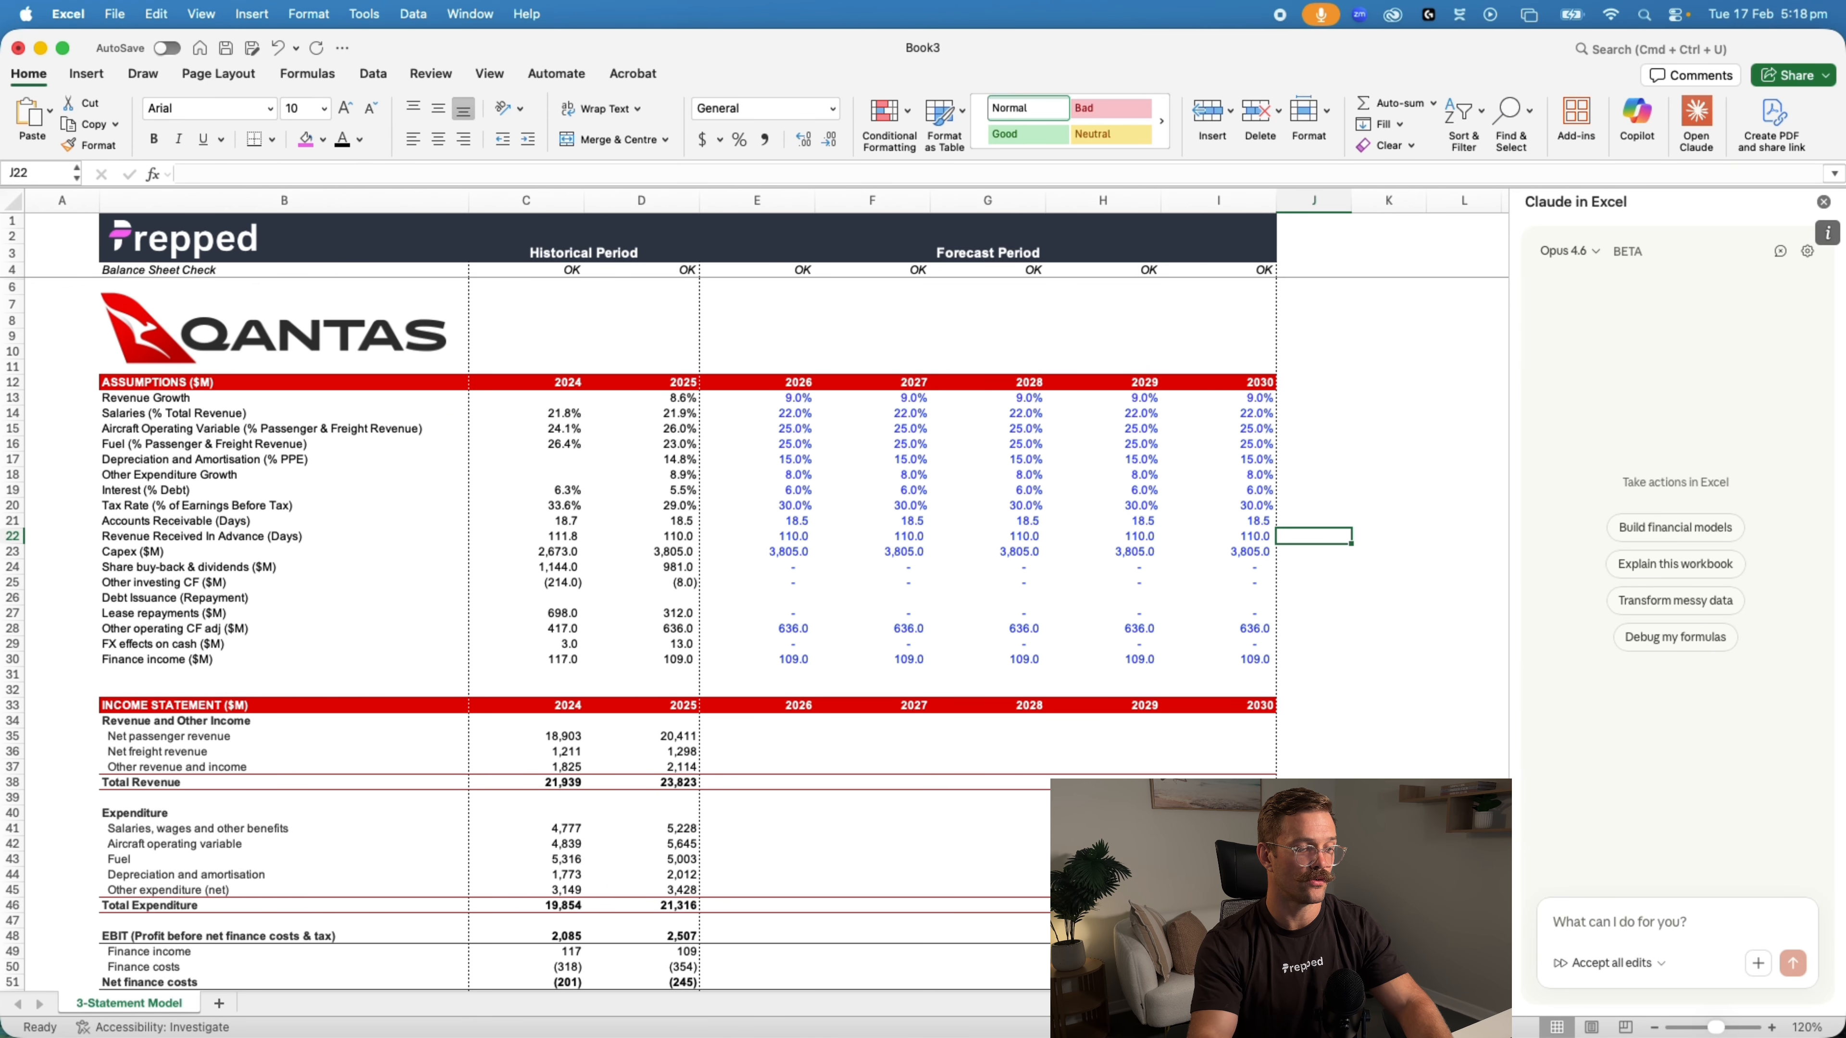
{"action": "left_click", "coordinate": [770, 1035]}
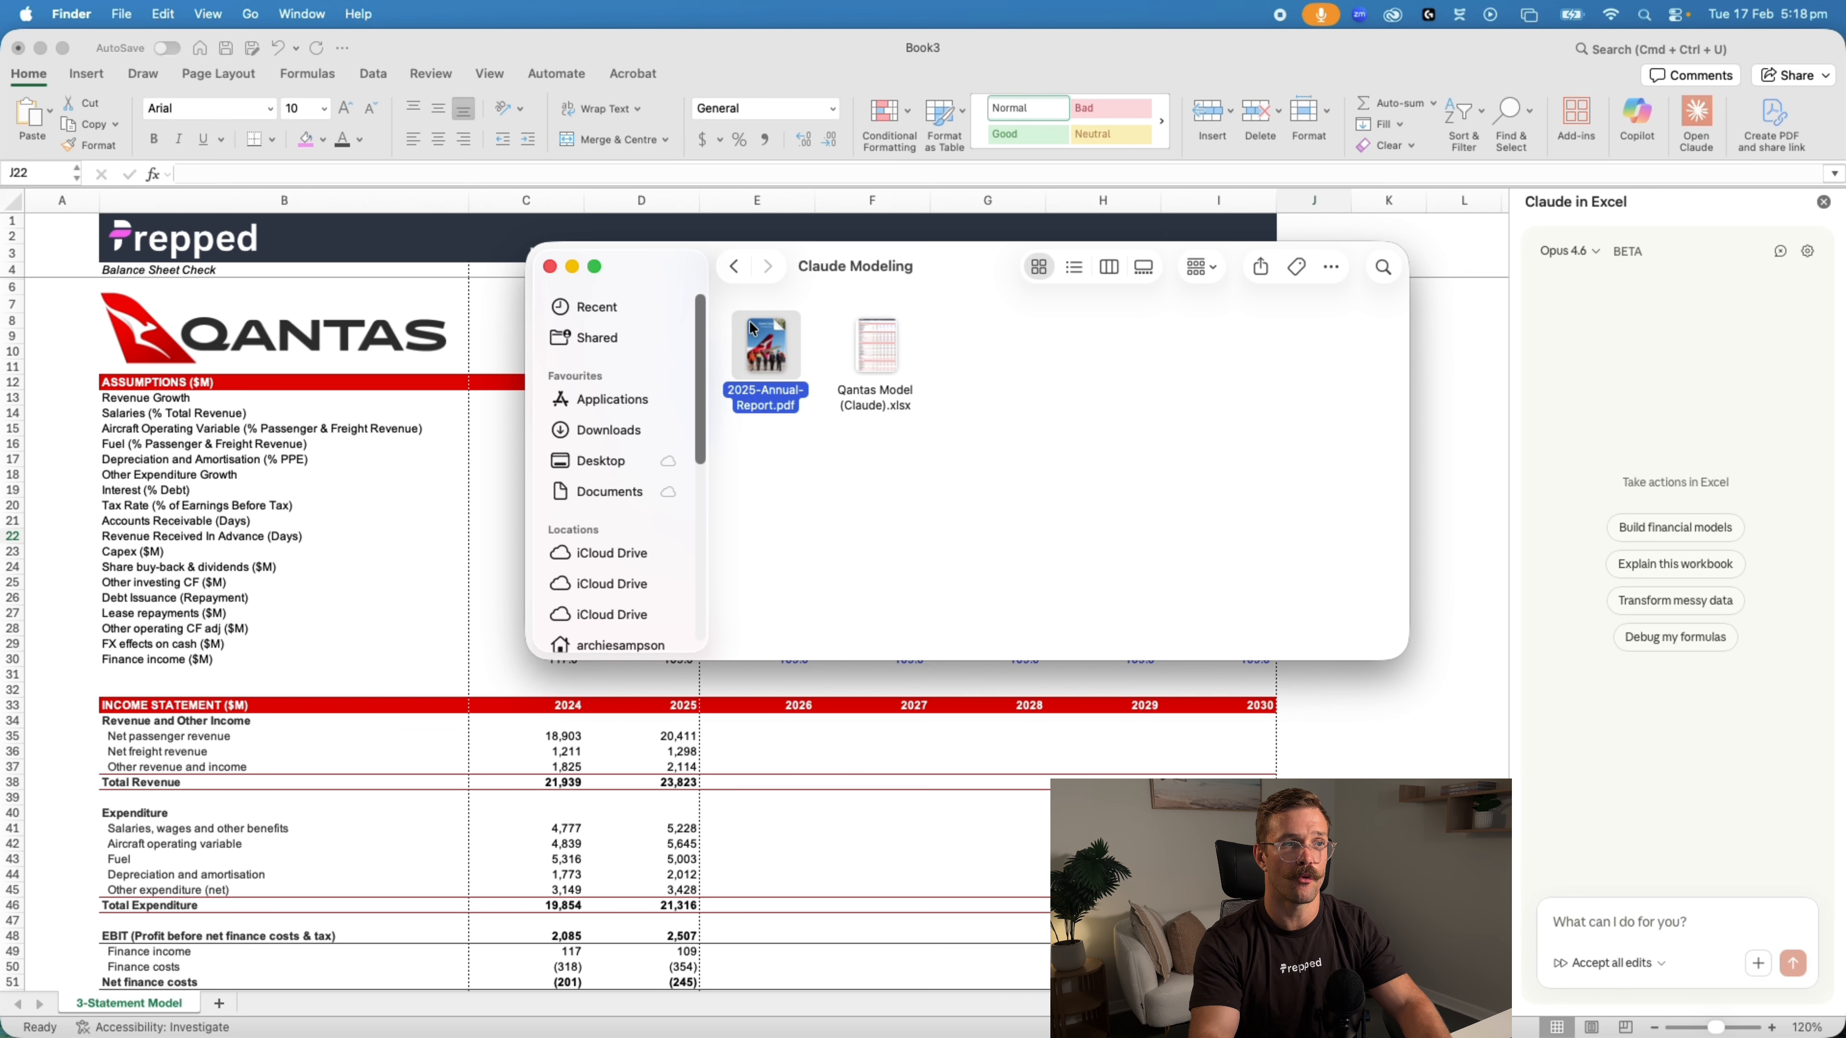
{"action": "left_click_drag", "start_coordinate": [773, 330], "coordinate": [1672, 822]}
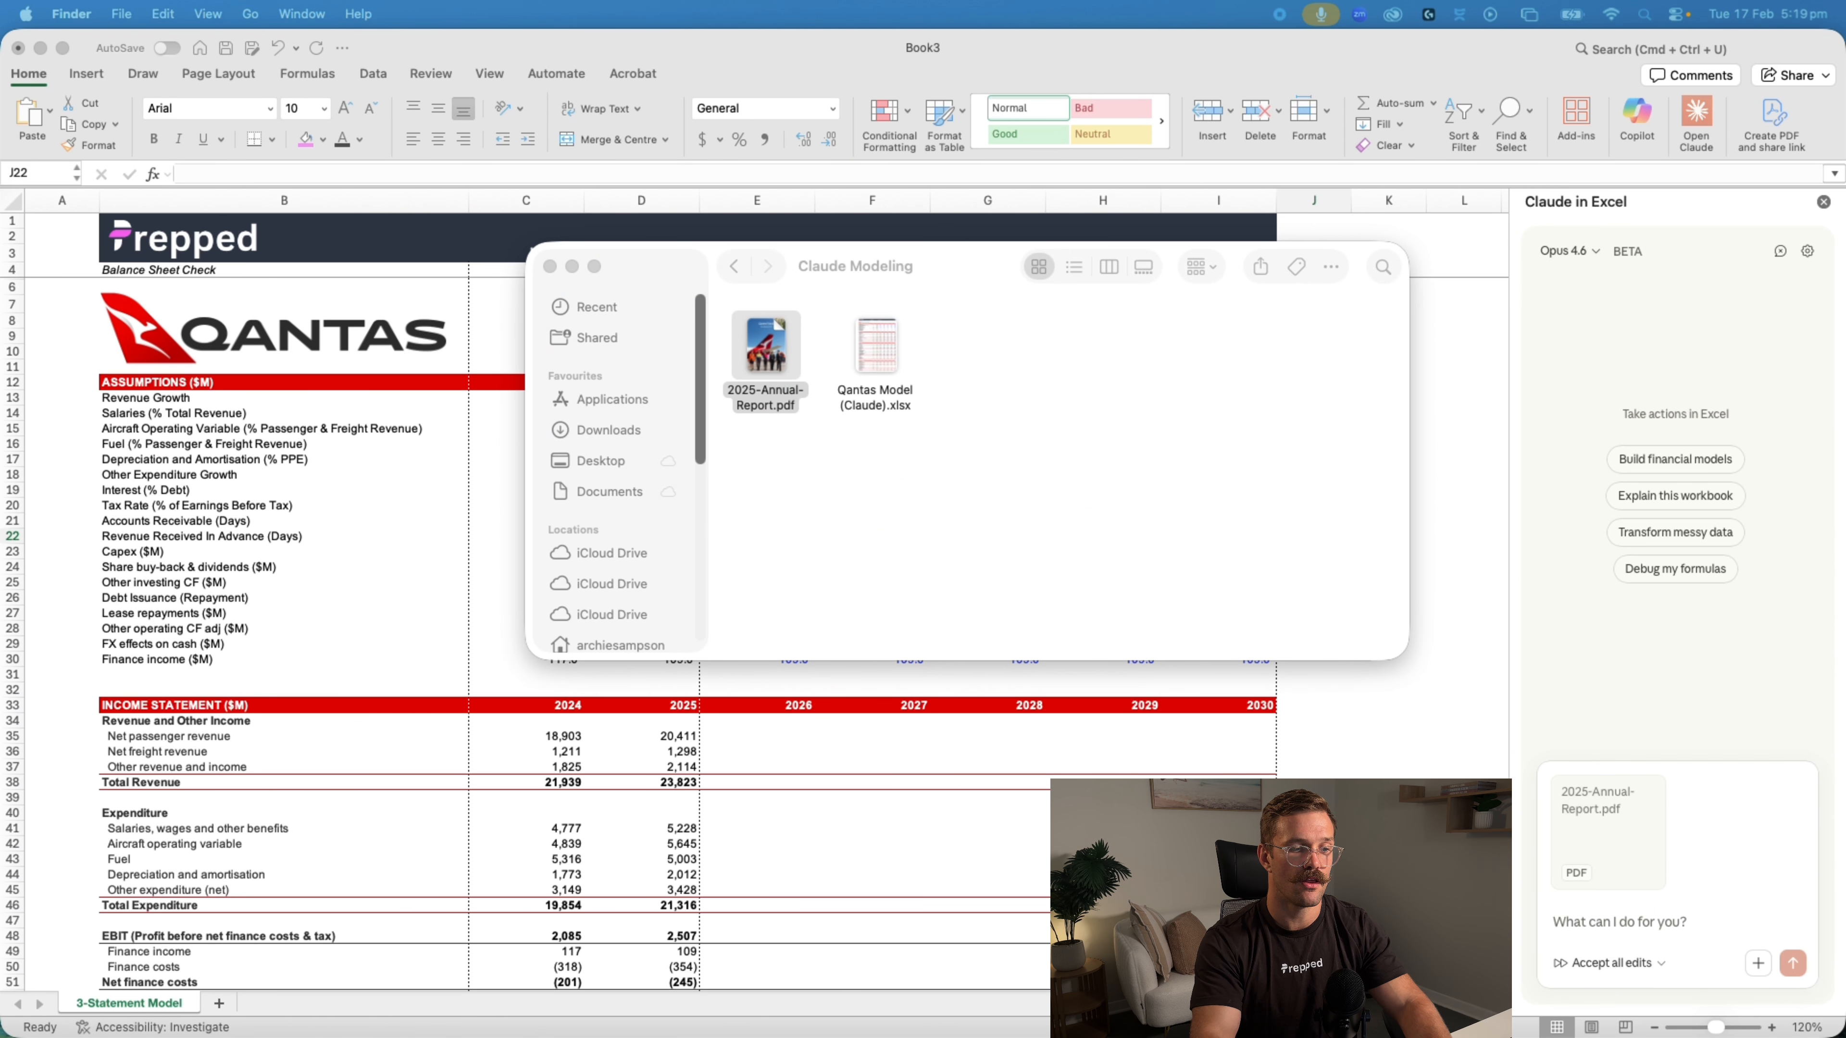
{"action": "left_click", "coordinate": [1697, 953]}
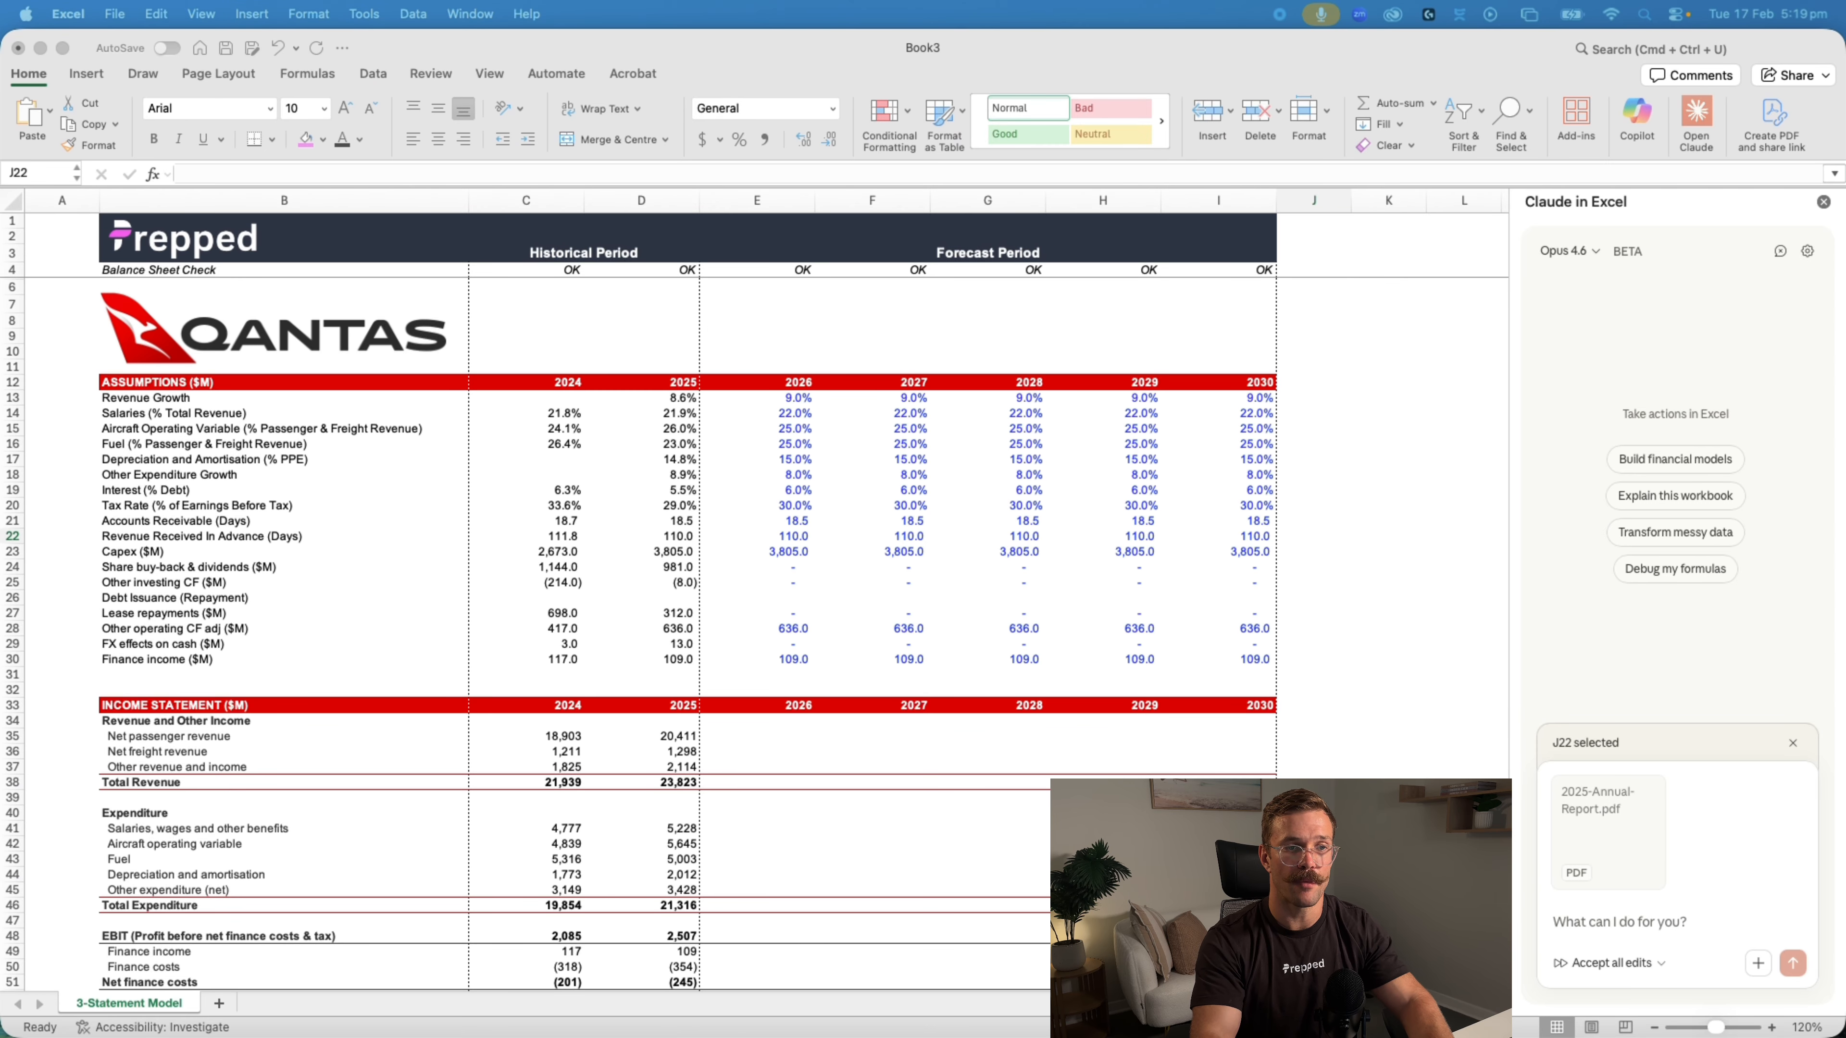
Ask Claude to import Qantas' FY25 statements from pages 68, 70 and 73 into separate tabs and link the historical statements, using the indirect cash flow method
{"action": "left_click", "coordinate": [1620, 922]}
{"action": "type", "text": "Import the financial statements from Qantas’ FY25 Annual Report into separate tabs. The Income Statement is on page 68, the Balance Sheet is on page 70 and the Cash Flow Statement is on Page 73. Once you have completed importing the financial, link the historical three statements to the respective tabs, using the indirect method for the cash flow statement as shown in the template."}
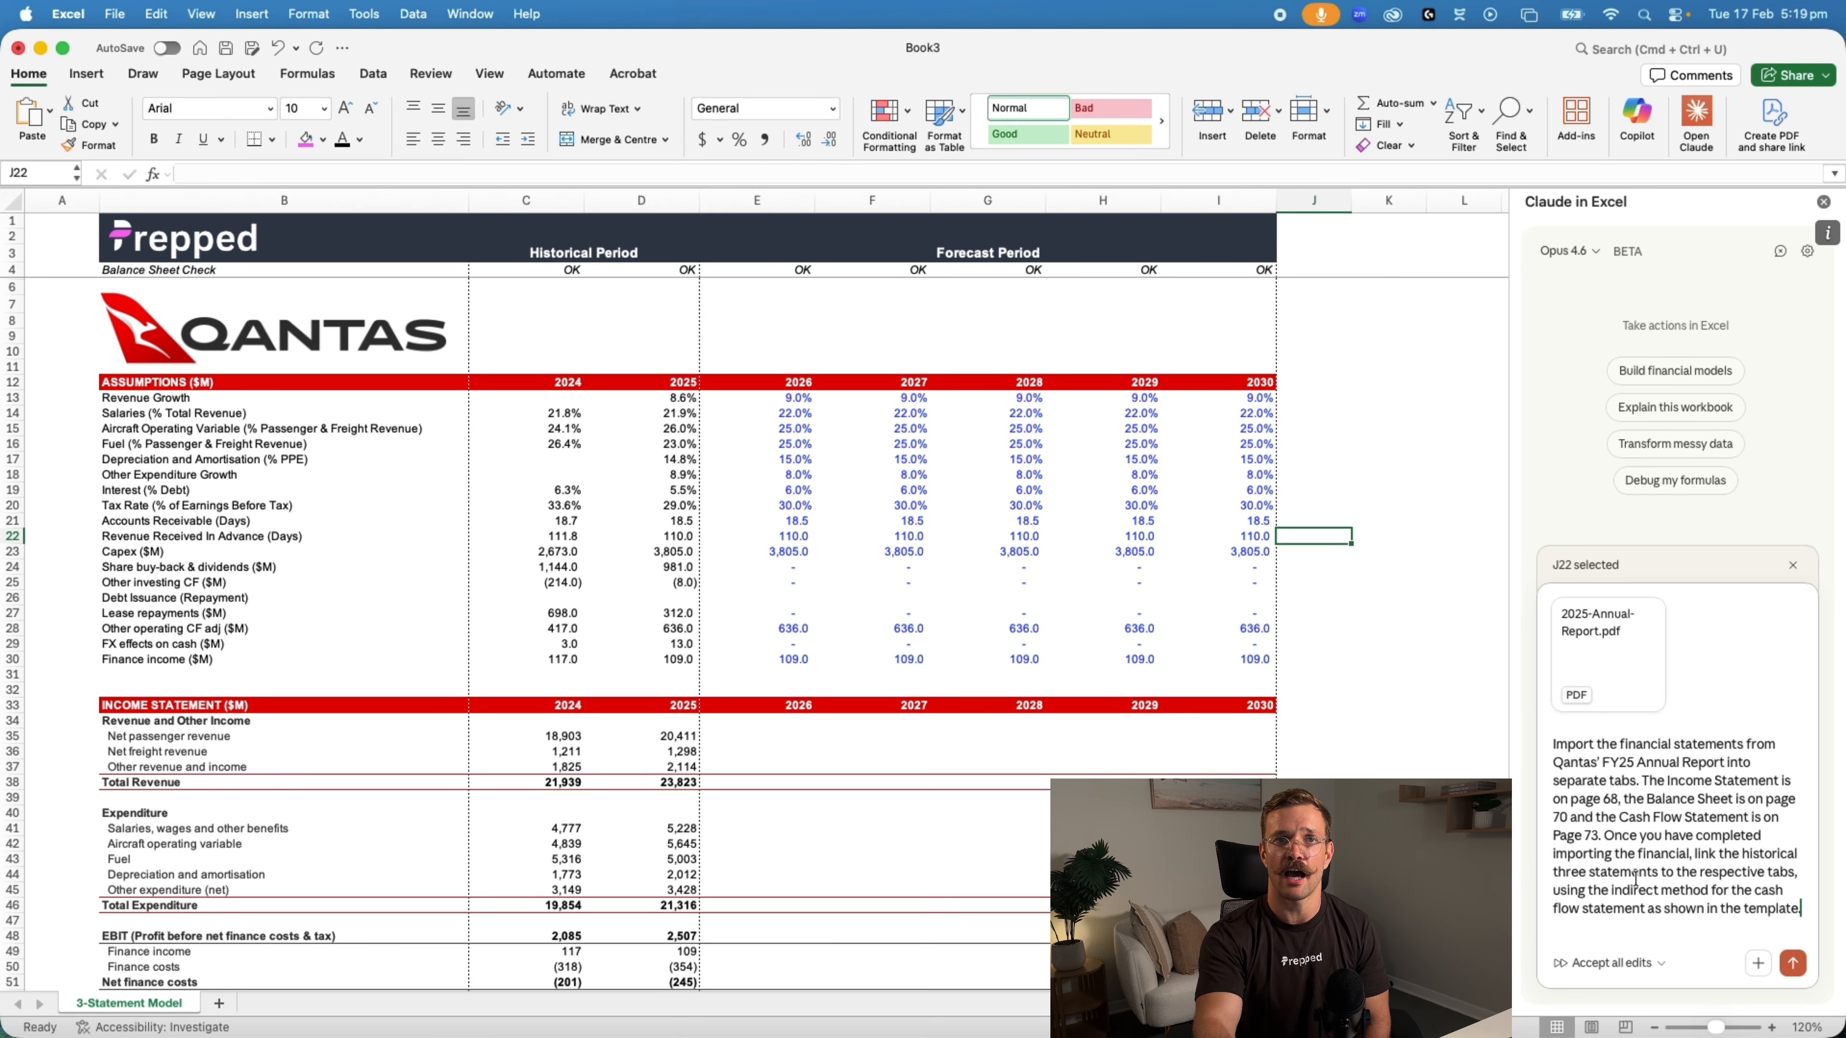
{"action": "scroll", "coordinate": [760, 719], "scroll_direction": "down", "scroll_amount": 3}
{"action": "scroll", "coordinate": [760, 719], "scroll_direction": "down", "scroll_amount": 5}
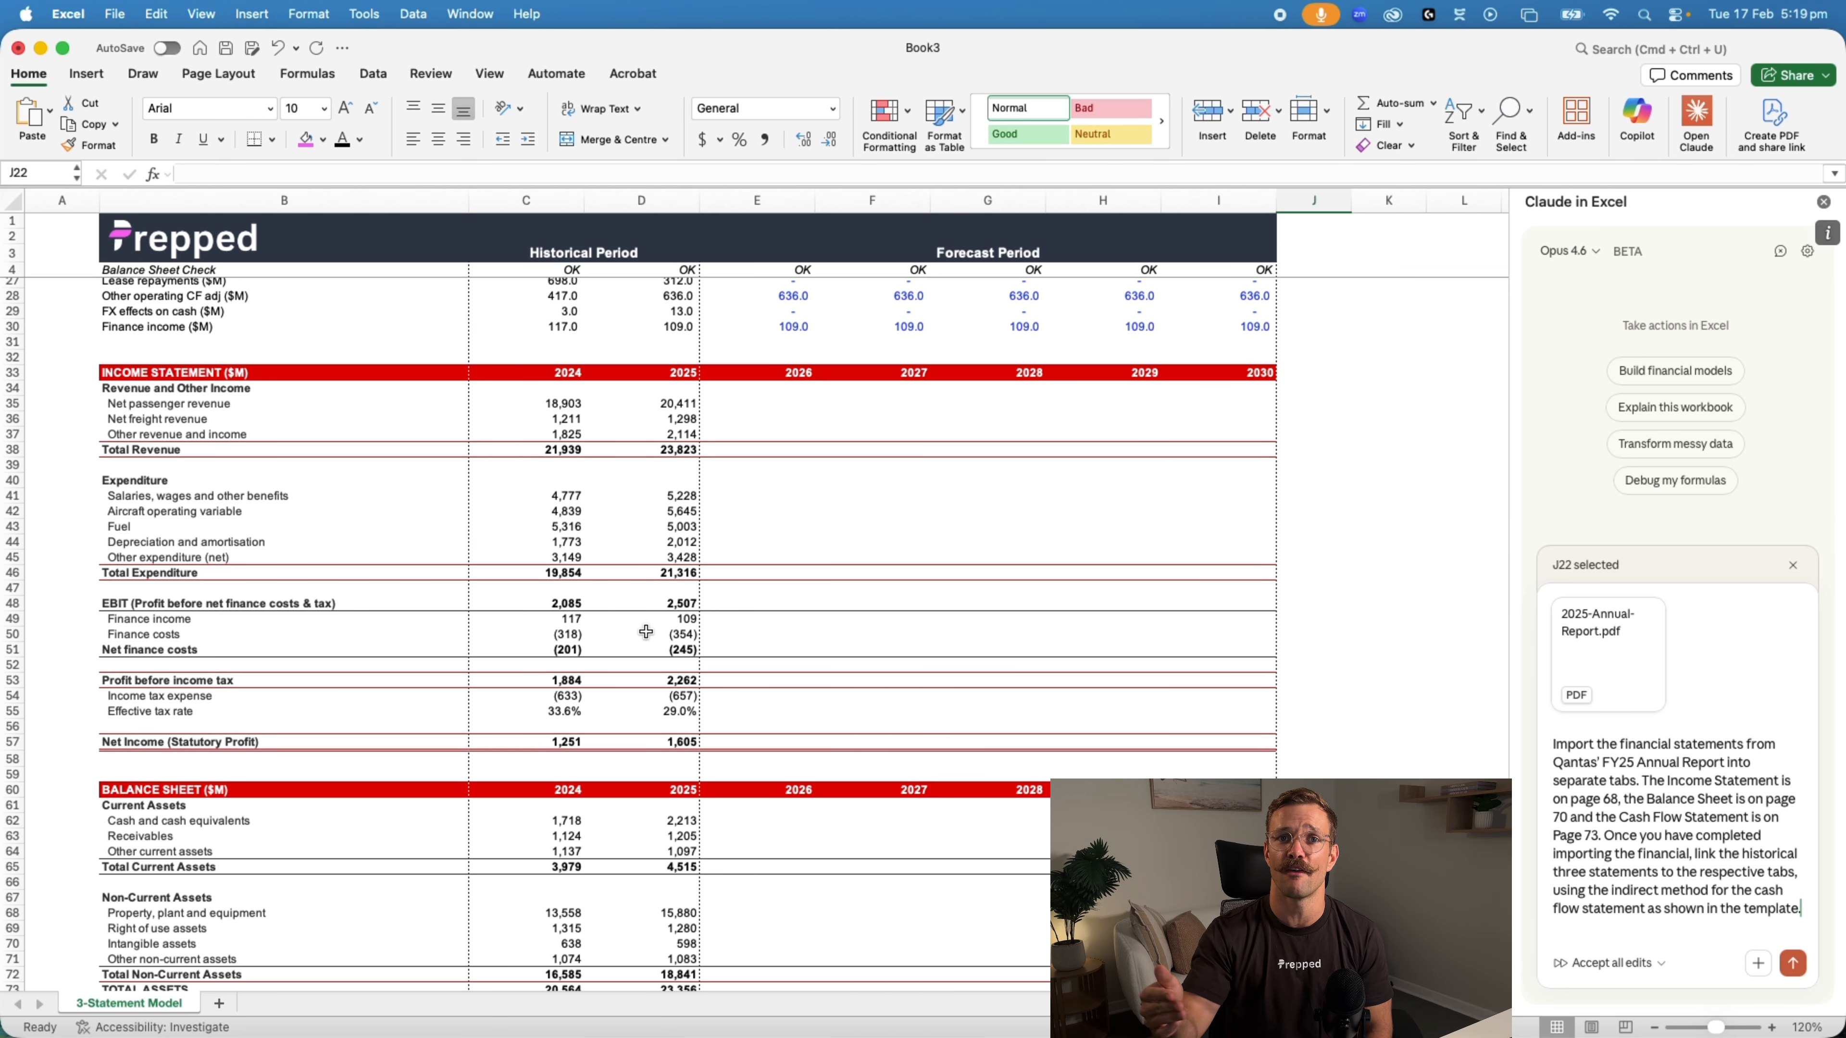
{"action": "scroll", "coordinate": [646, 631], "scroll_direction": "up", "scroll_amount": 10}
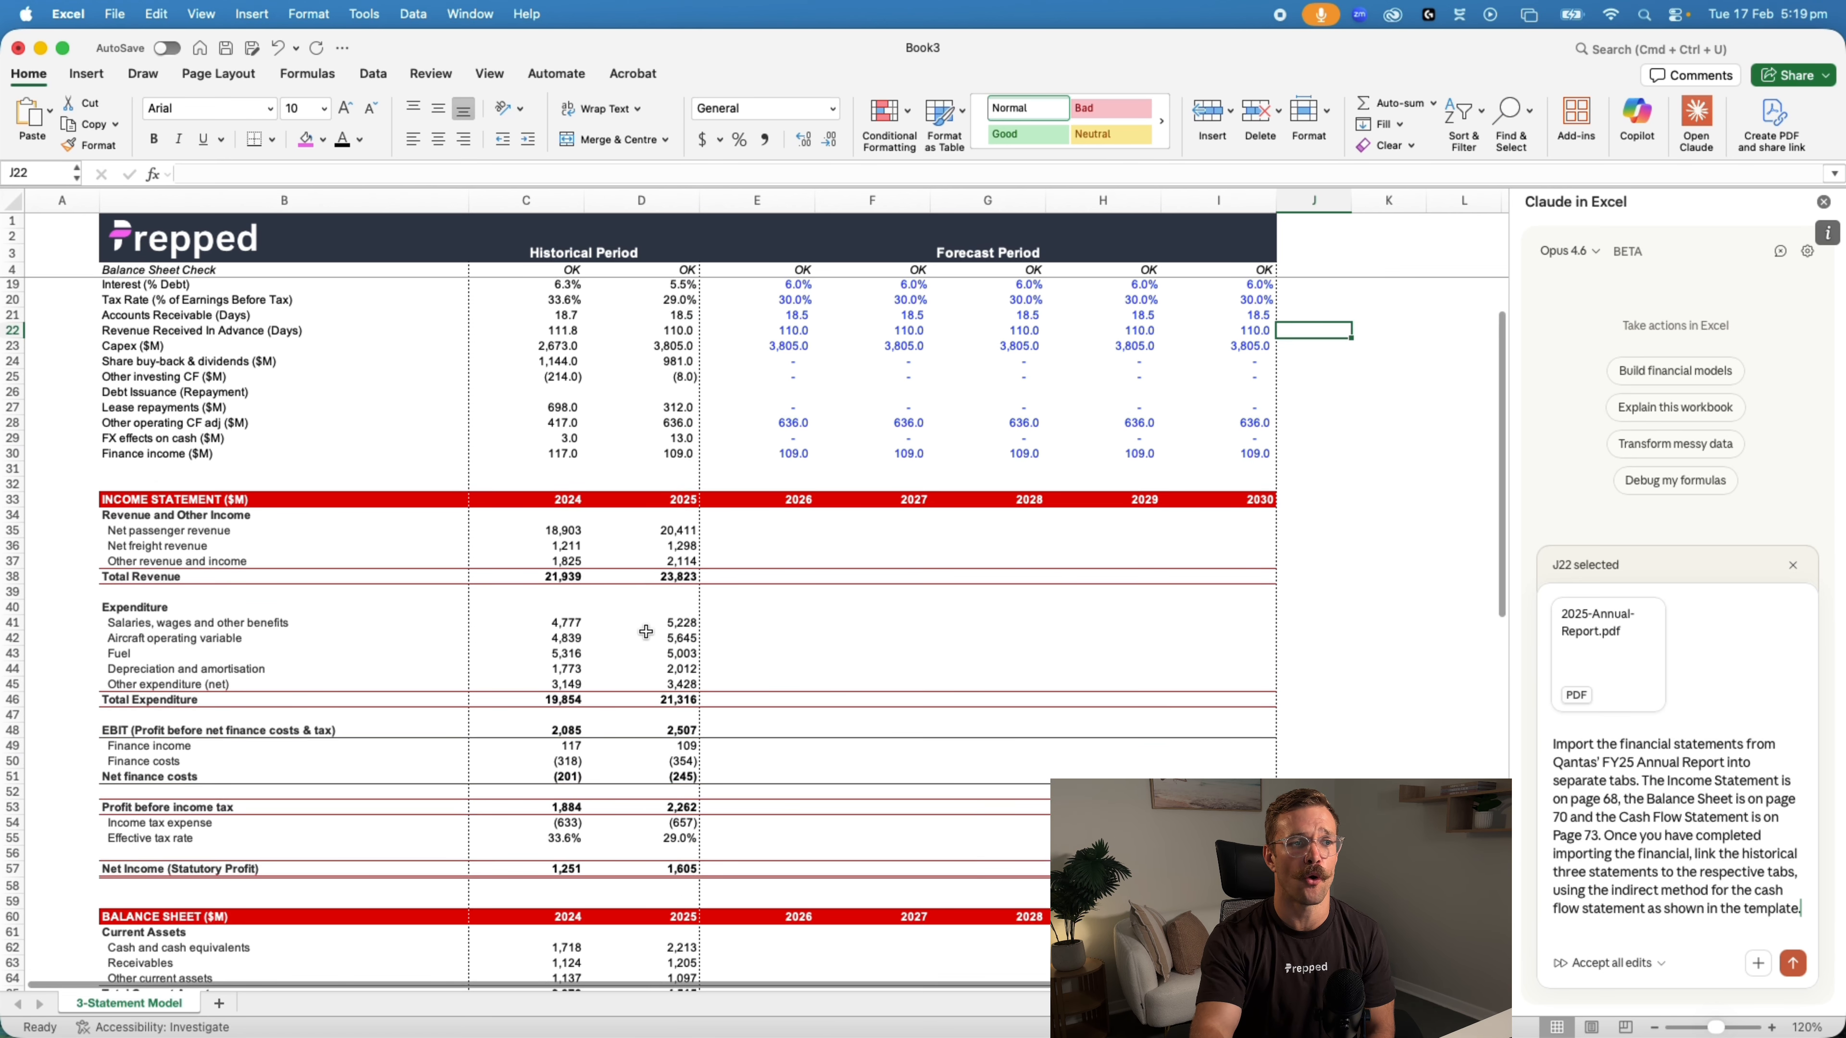
{"action": "scroll", "coordinate": [643, 634], "scroll_direction": "down", "scroll_amount": 12}
{"action": "scroll", "coordinate": [640, 638], "scroll_direction": "down", "scroll_amount": 3}
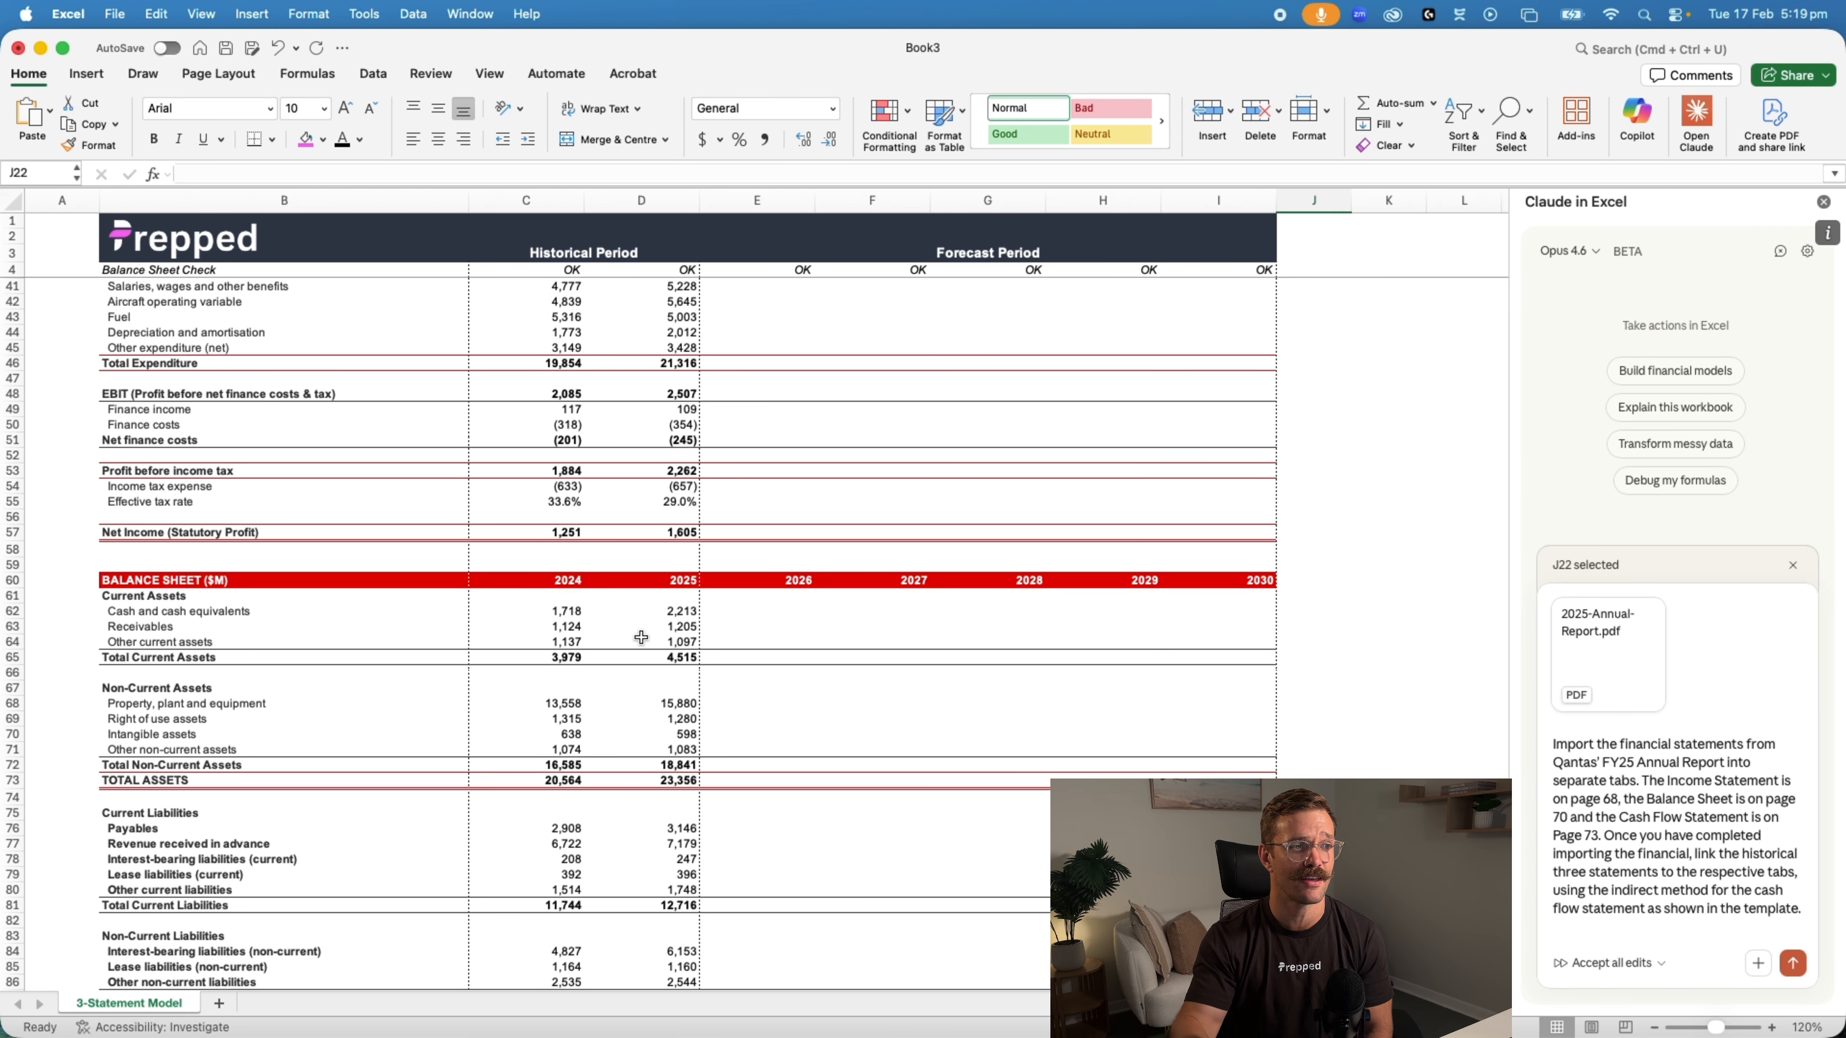
{"action": "scroll", "coordinate": [641, 638], "scroll_direction": "down", "scroll_amount": 9}
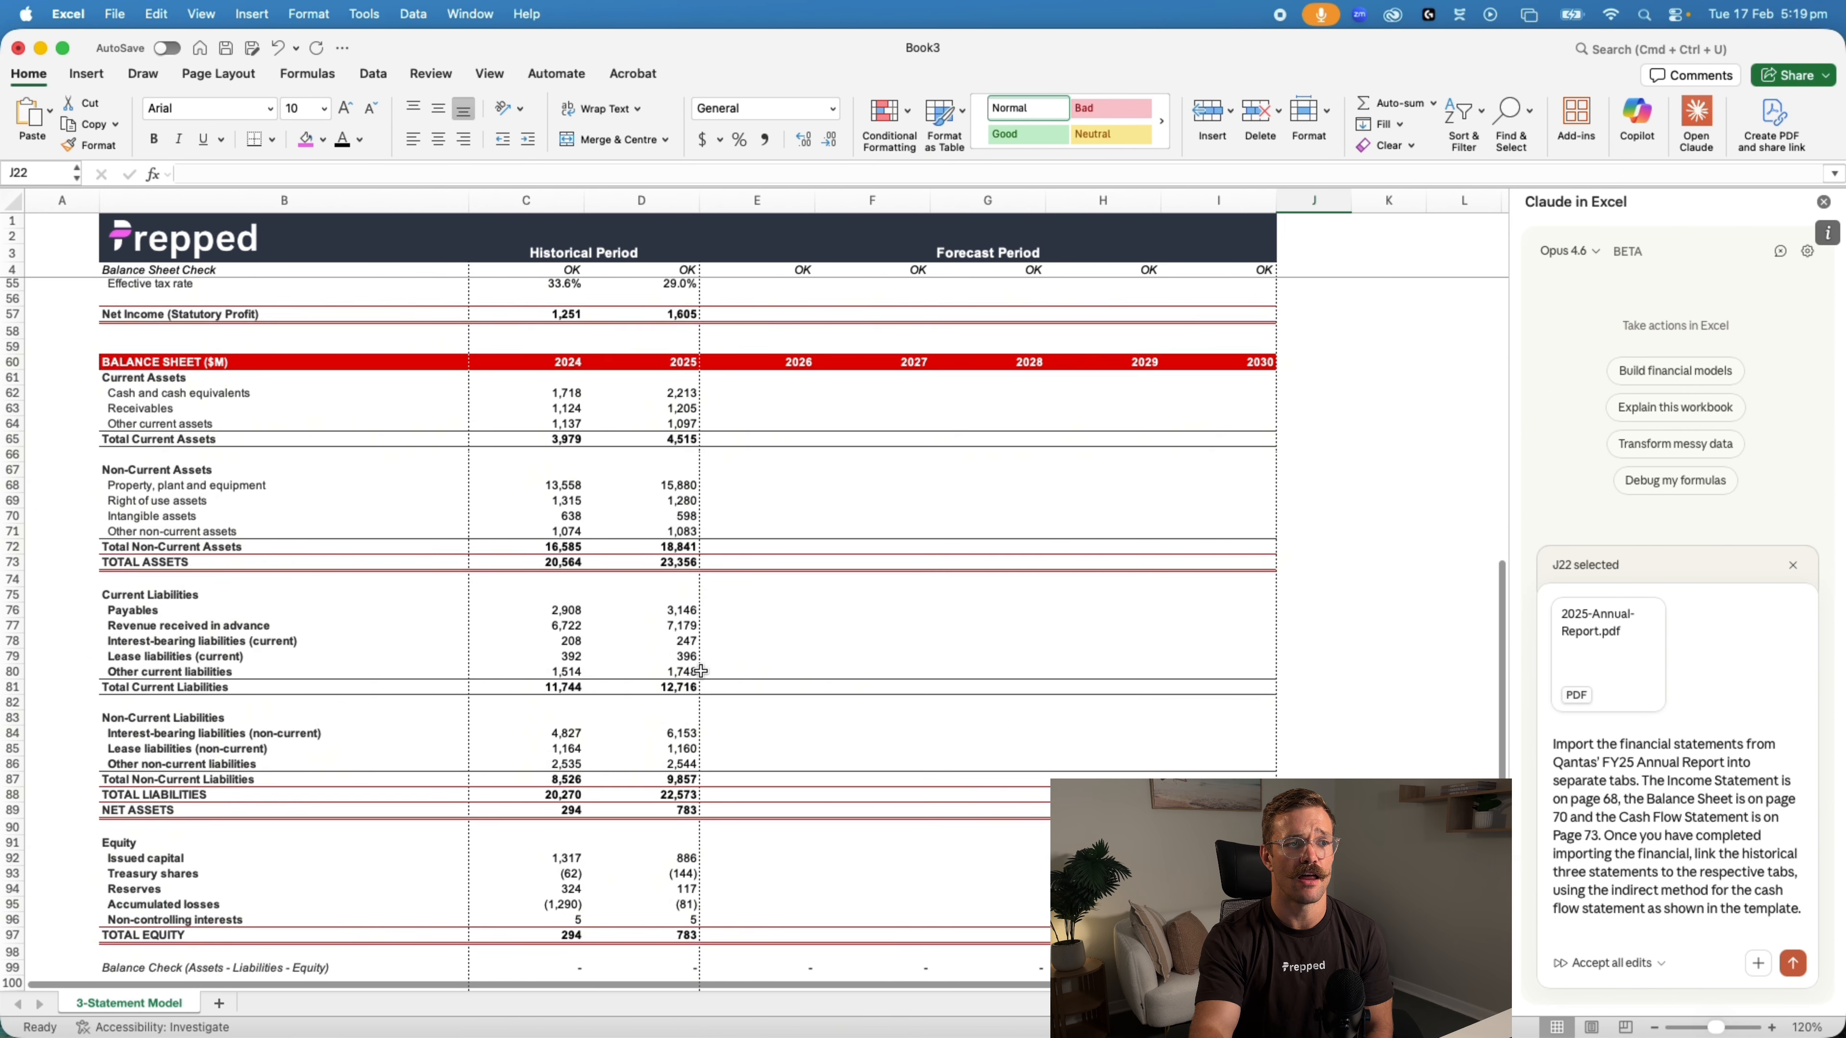
{"action": "scroll", "coordinate": [686, 619], "scroll_direction": "down", "scroll_amount": 7}
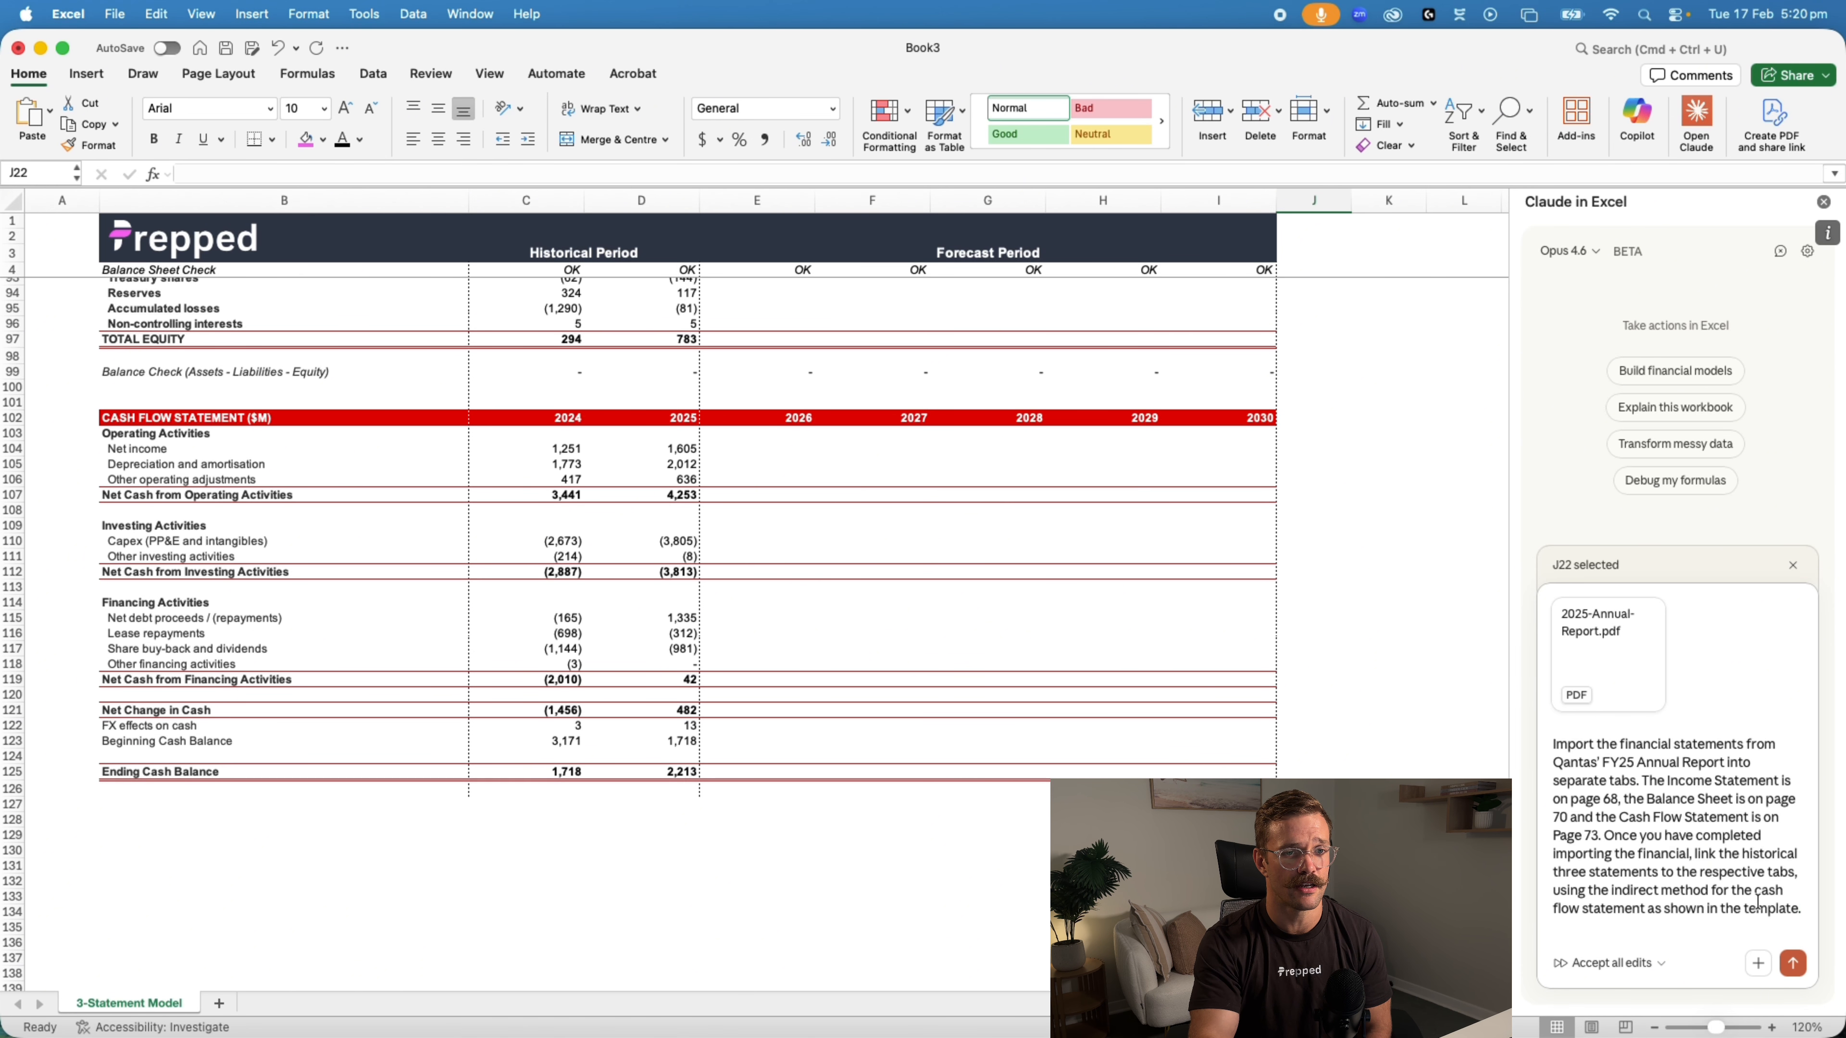
{"action": "left_click", "coordinate": [1793, 964]}
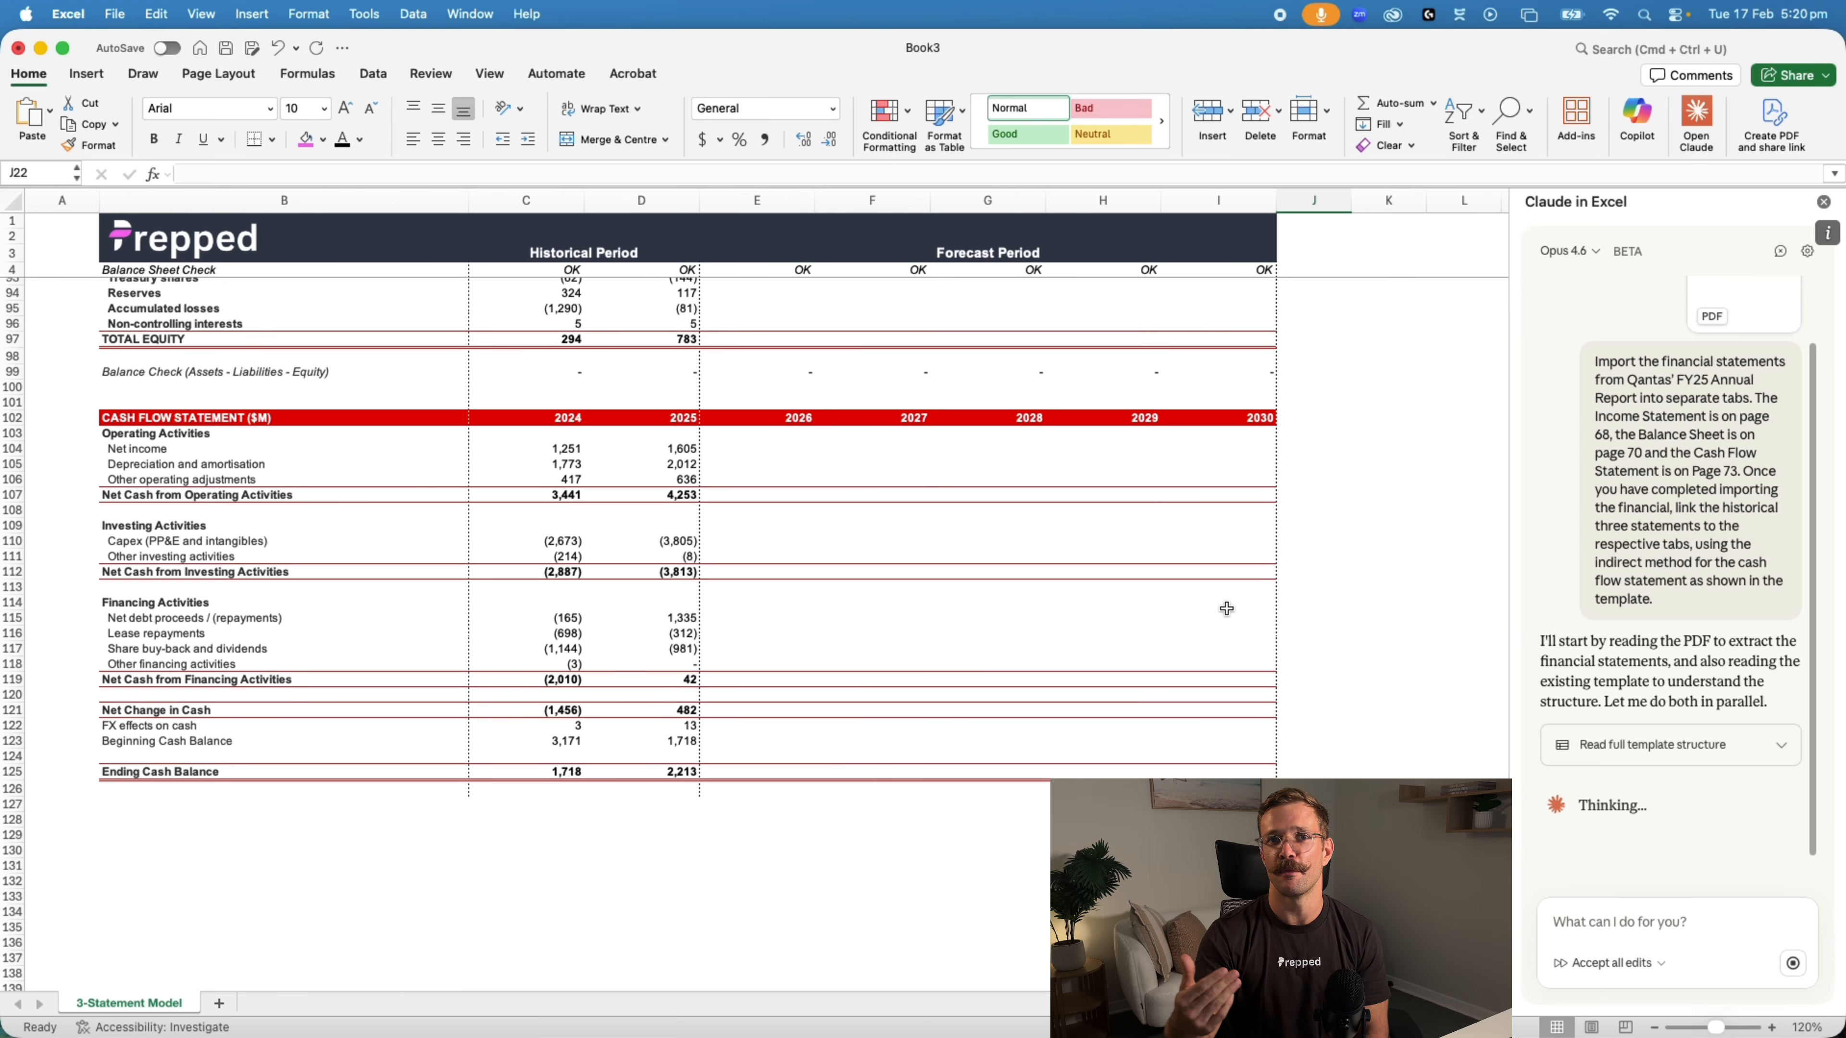
Check the new Income Statement, Balance Sheet and Cash Flow Statement sheets while Claude populates them
{"action": "scroll", "coordinate": [1229, 611], "scroll_direction": "up", "scroll_amount": 15}
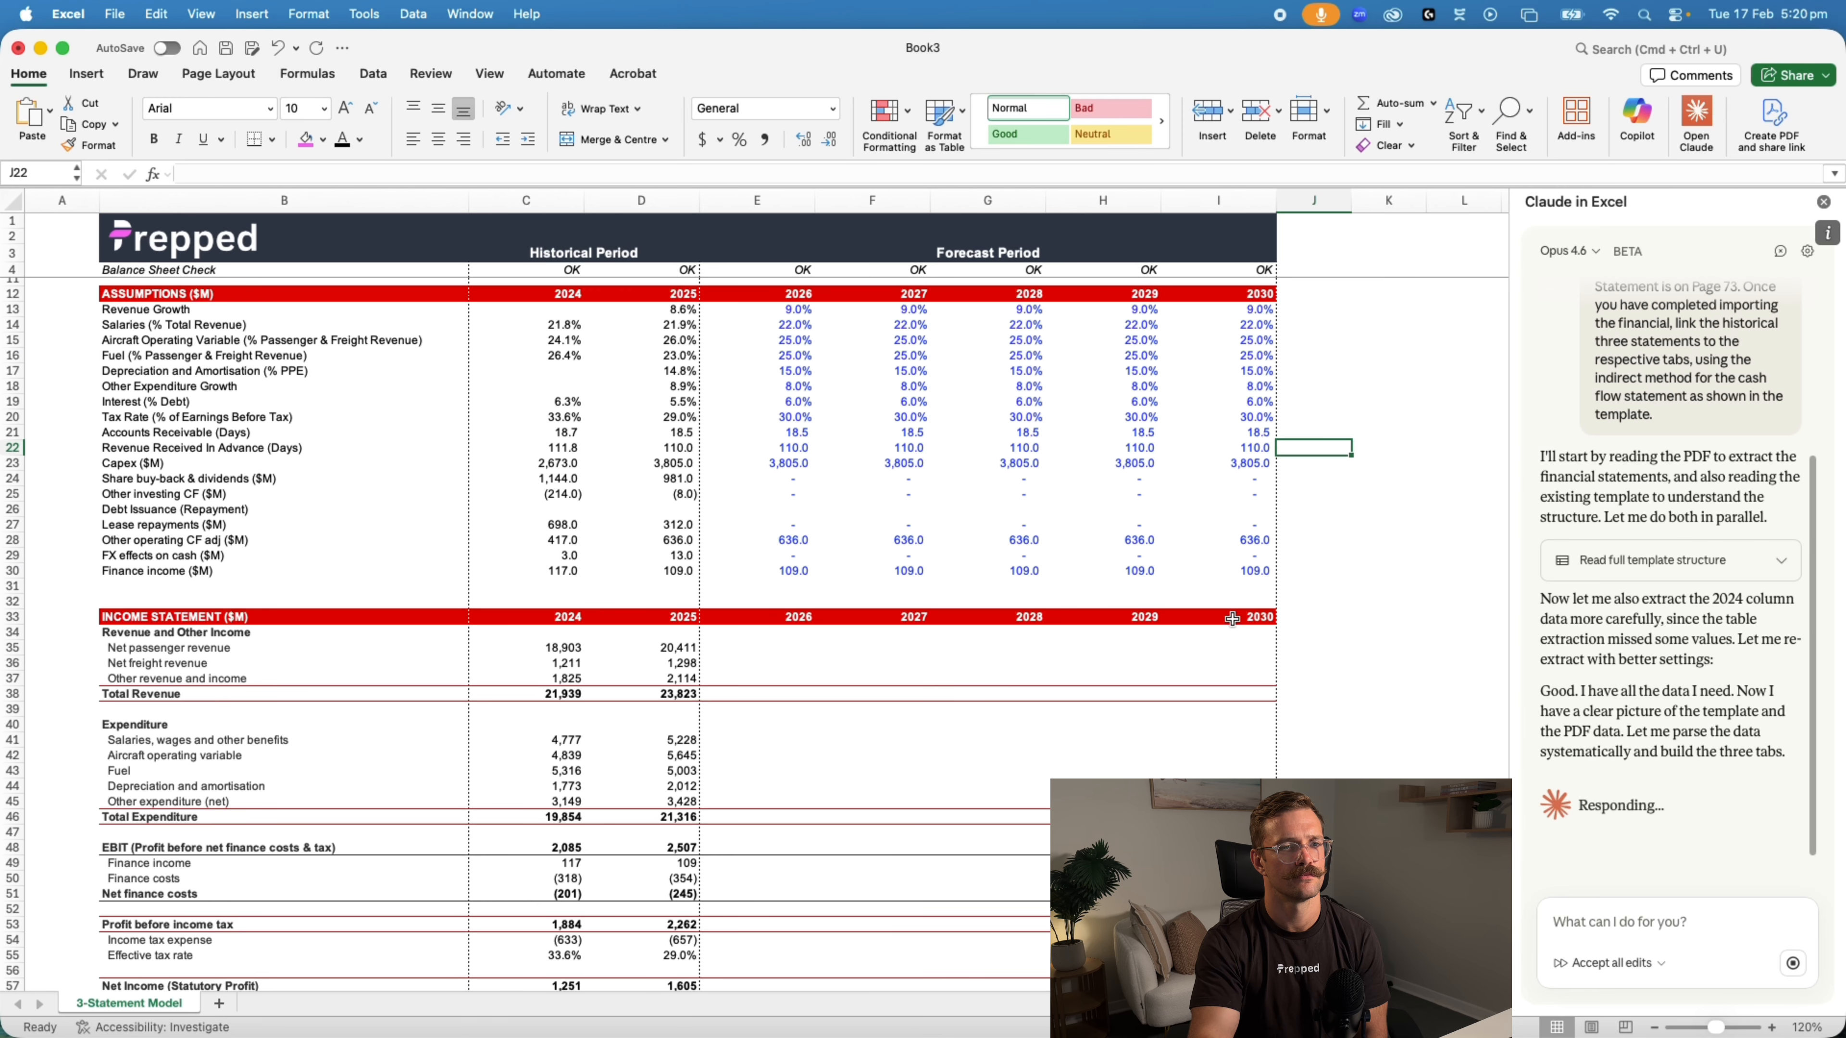
{"action": "scroll", "coordinate": [1232, 619], "scroll_direction": "down", "scroll_amount": 10}
{"action": "scroll", "coordinate": [1226, 644], "scroll_direction": "up", "scroll_amount": 8}
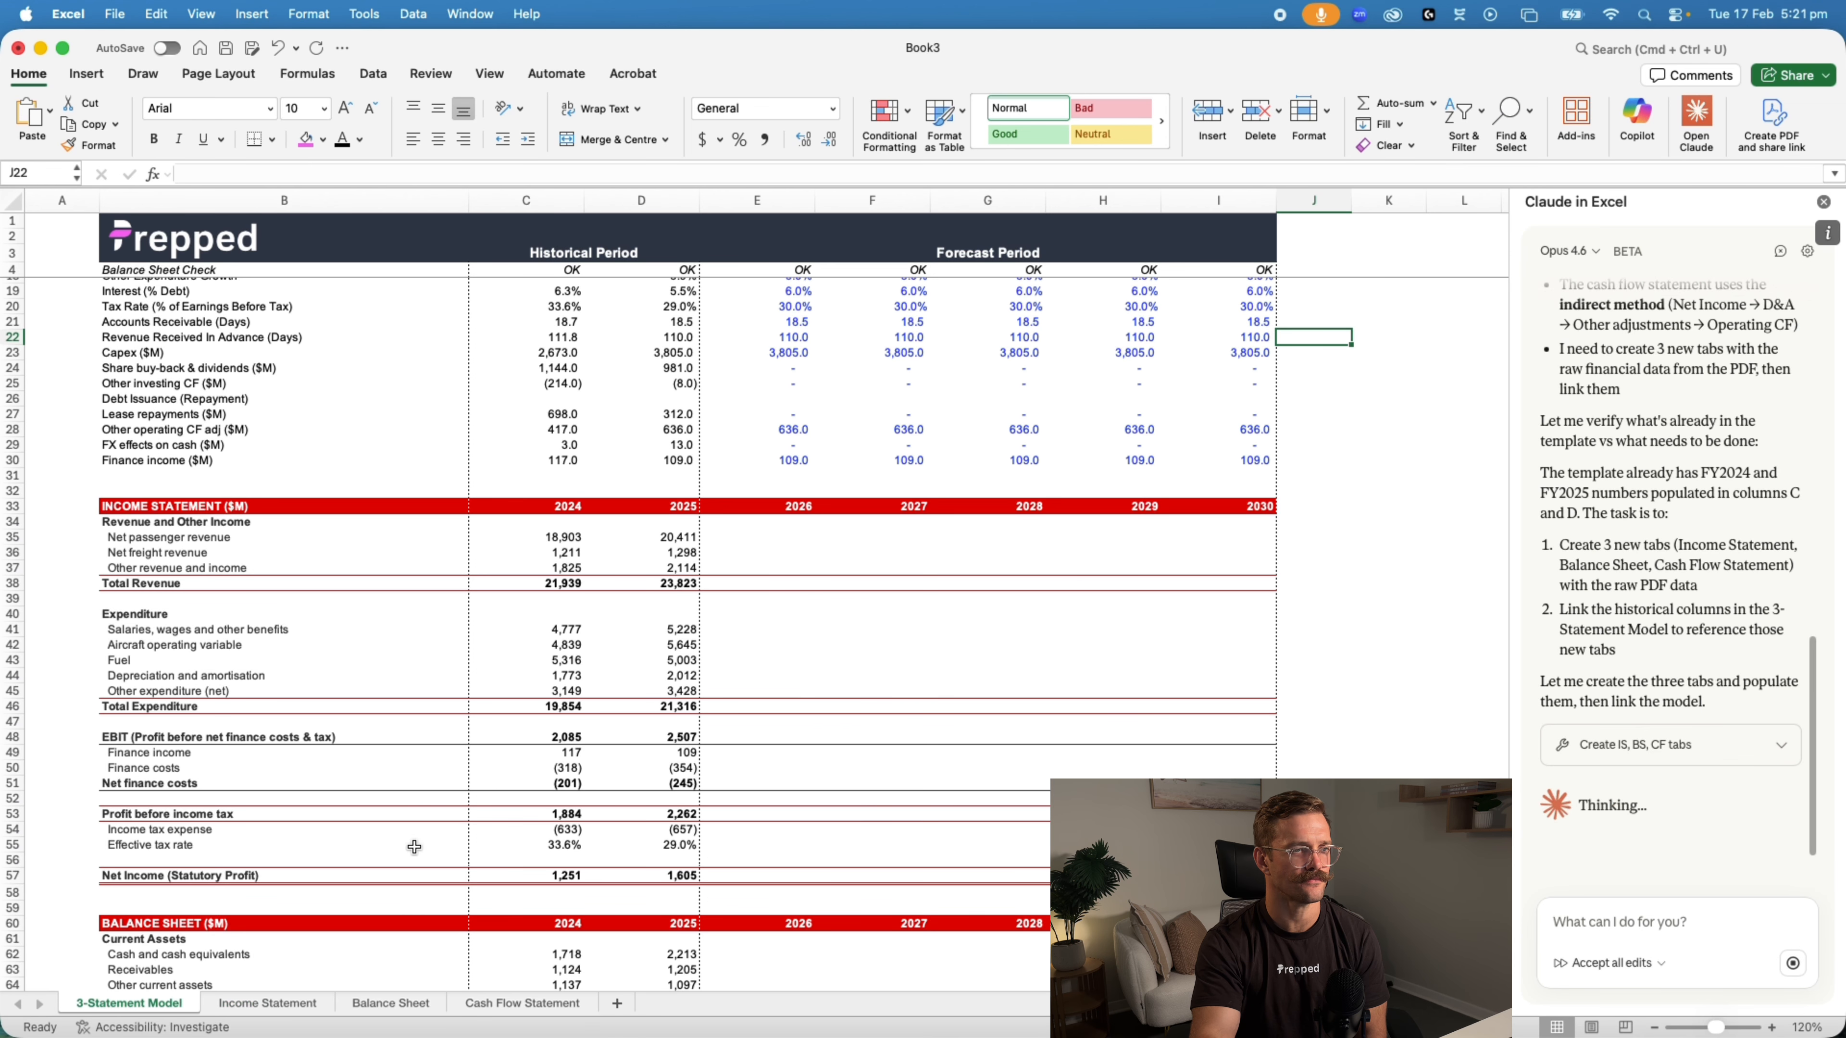
{"action": "left_click", "coordinate": [414, 1007]}
{"action": "left_click", "coordinate": [239, 1005]}
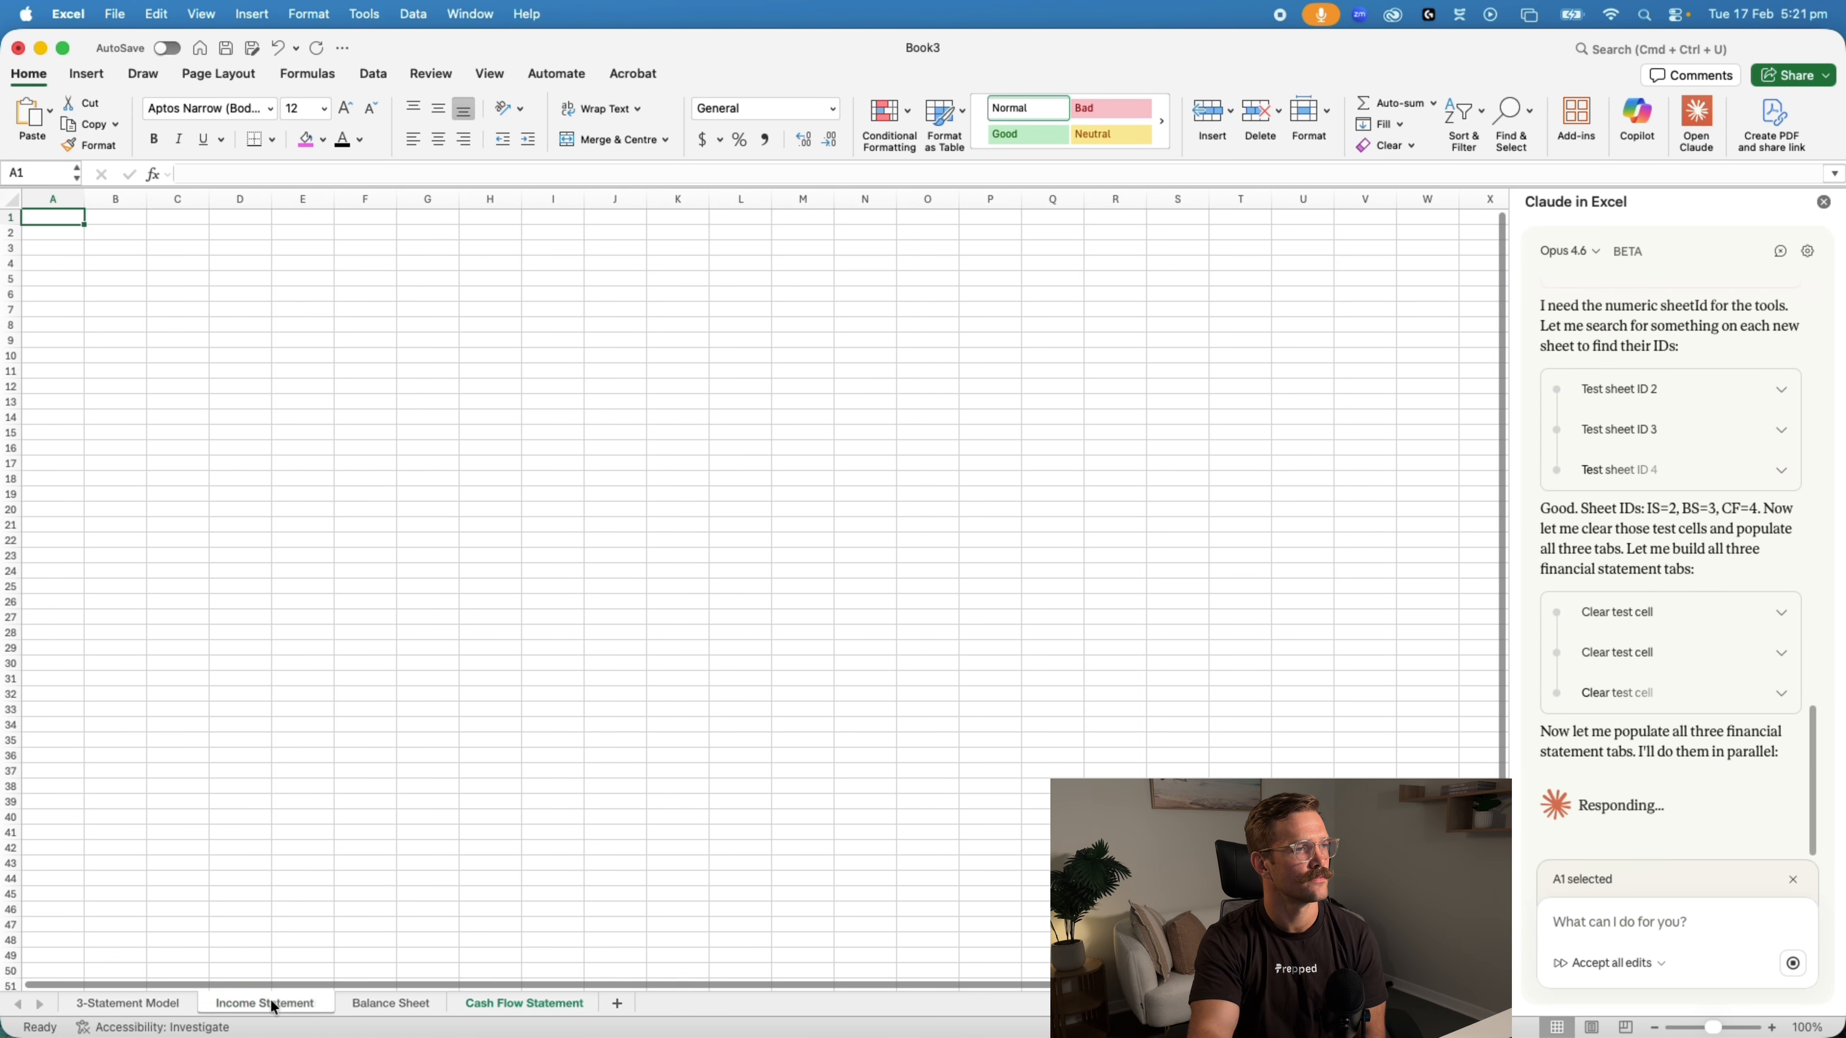
{"action": "left_click", "coordinate": [511, 1007]}
{"action": "left_click", "coordinate": [276, 1007]}
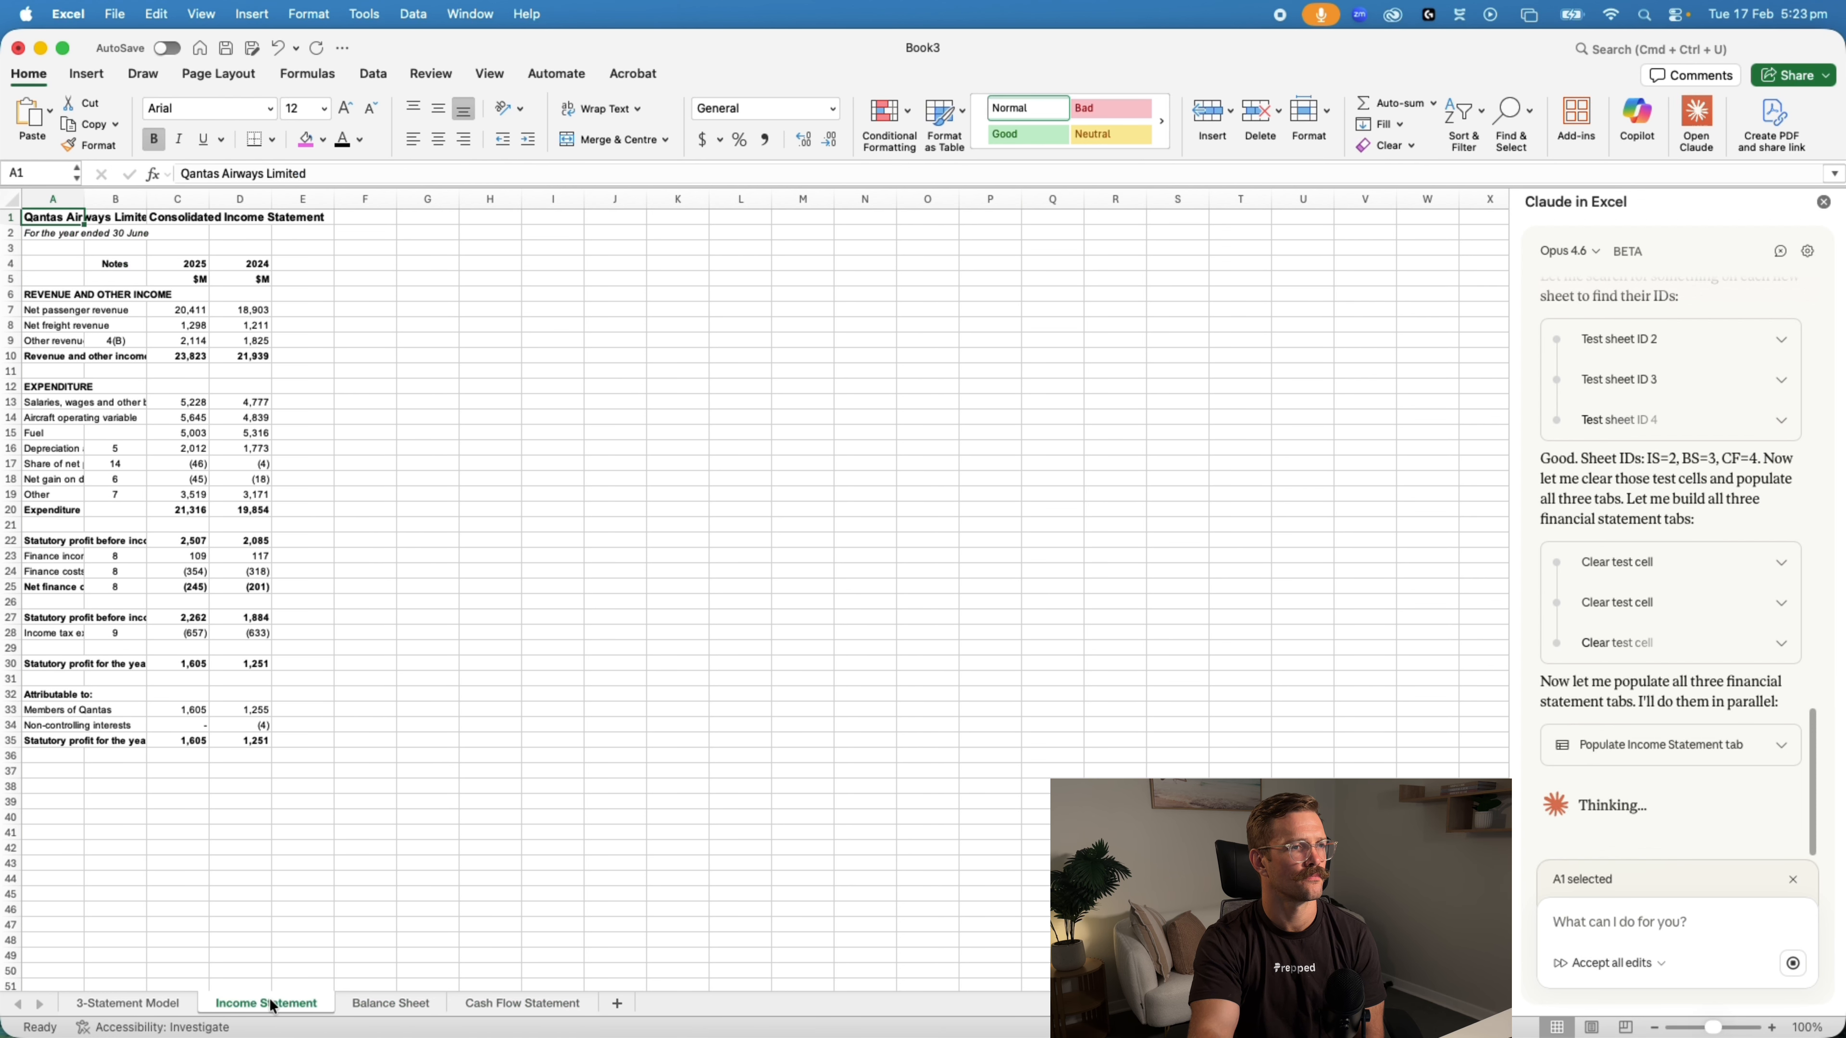
{"action": "left_click", "coordinate": [512, 1006]}
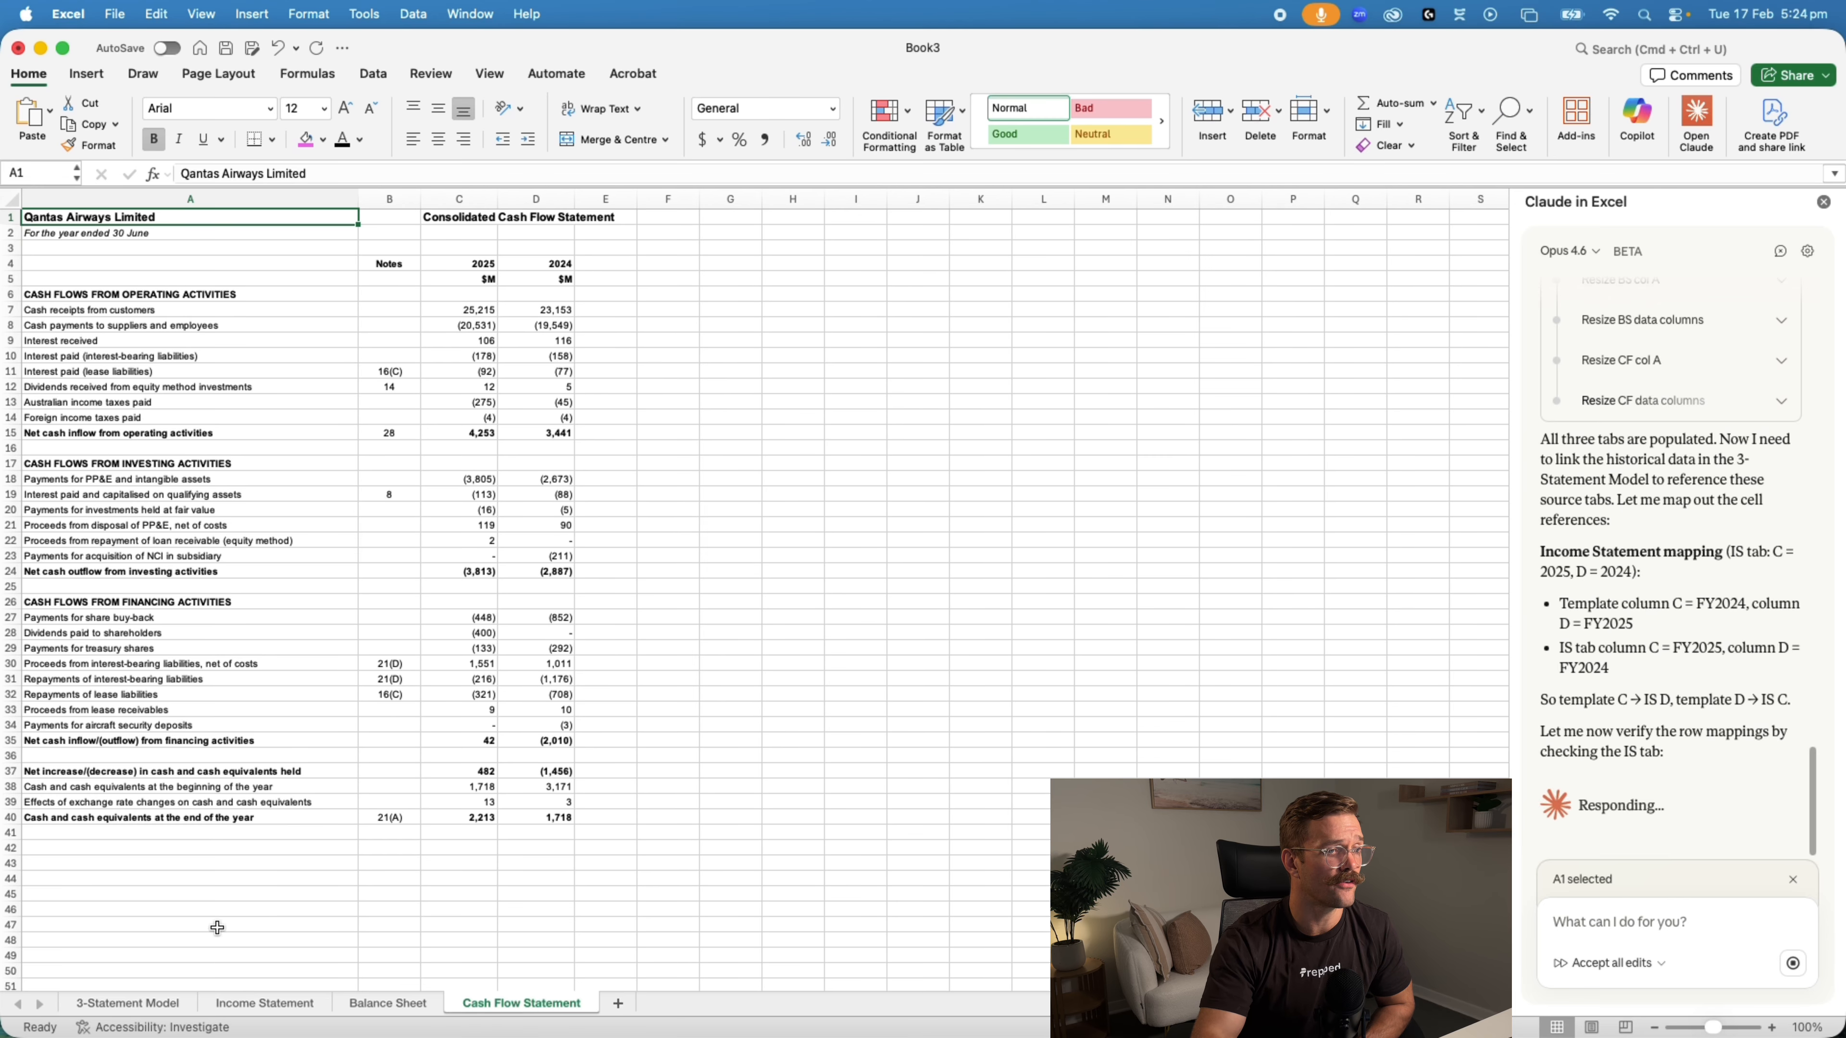
{"action": "left_click", "coordinate": [264, 1006]}
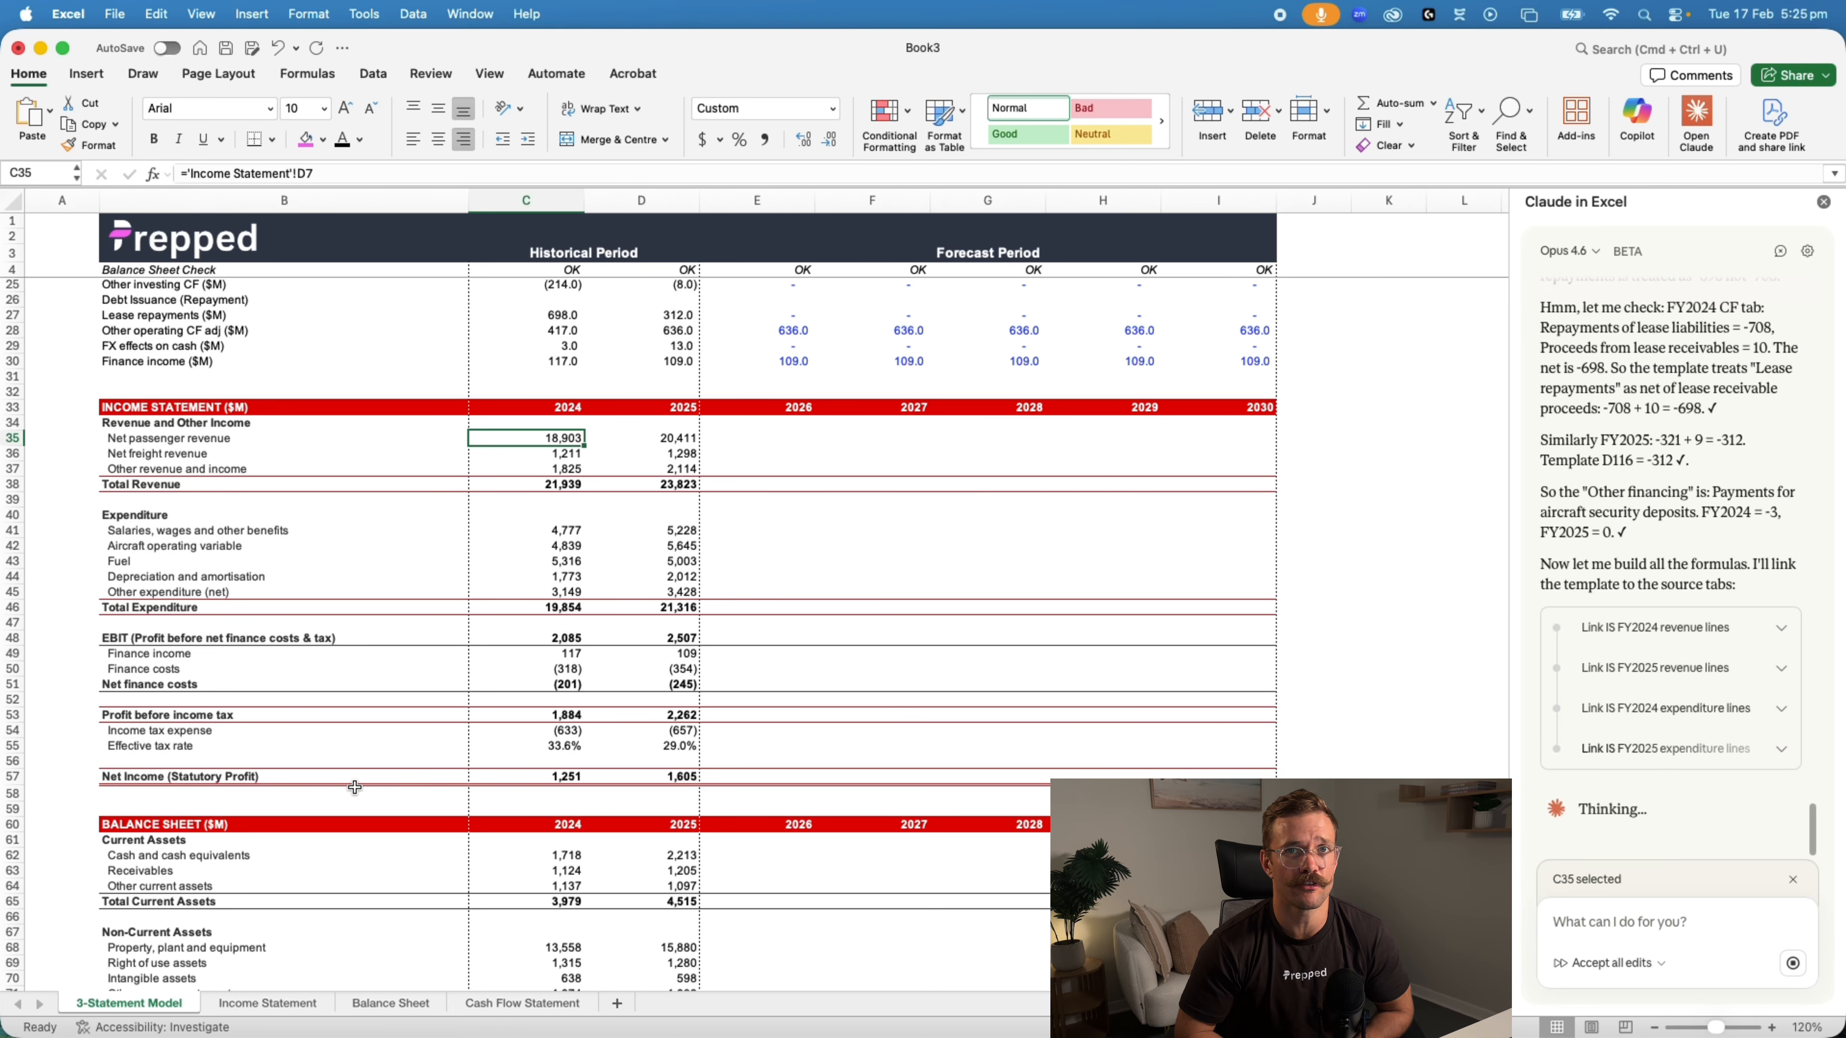
Inspect the link formulas in the historical passenger revenue, freight revenue and aircraft operating cells of the 3-Statement Model
{"action": "scroll", "coordinate": [494, 401], "scroll_direction": "down", "scroll_amount": 3}
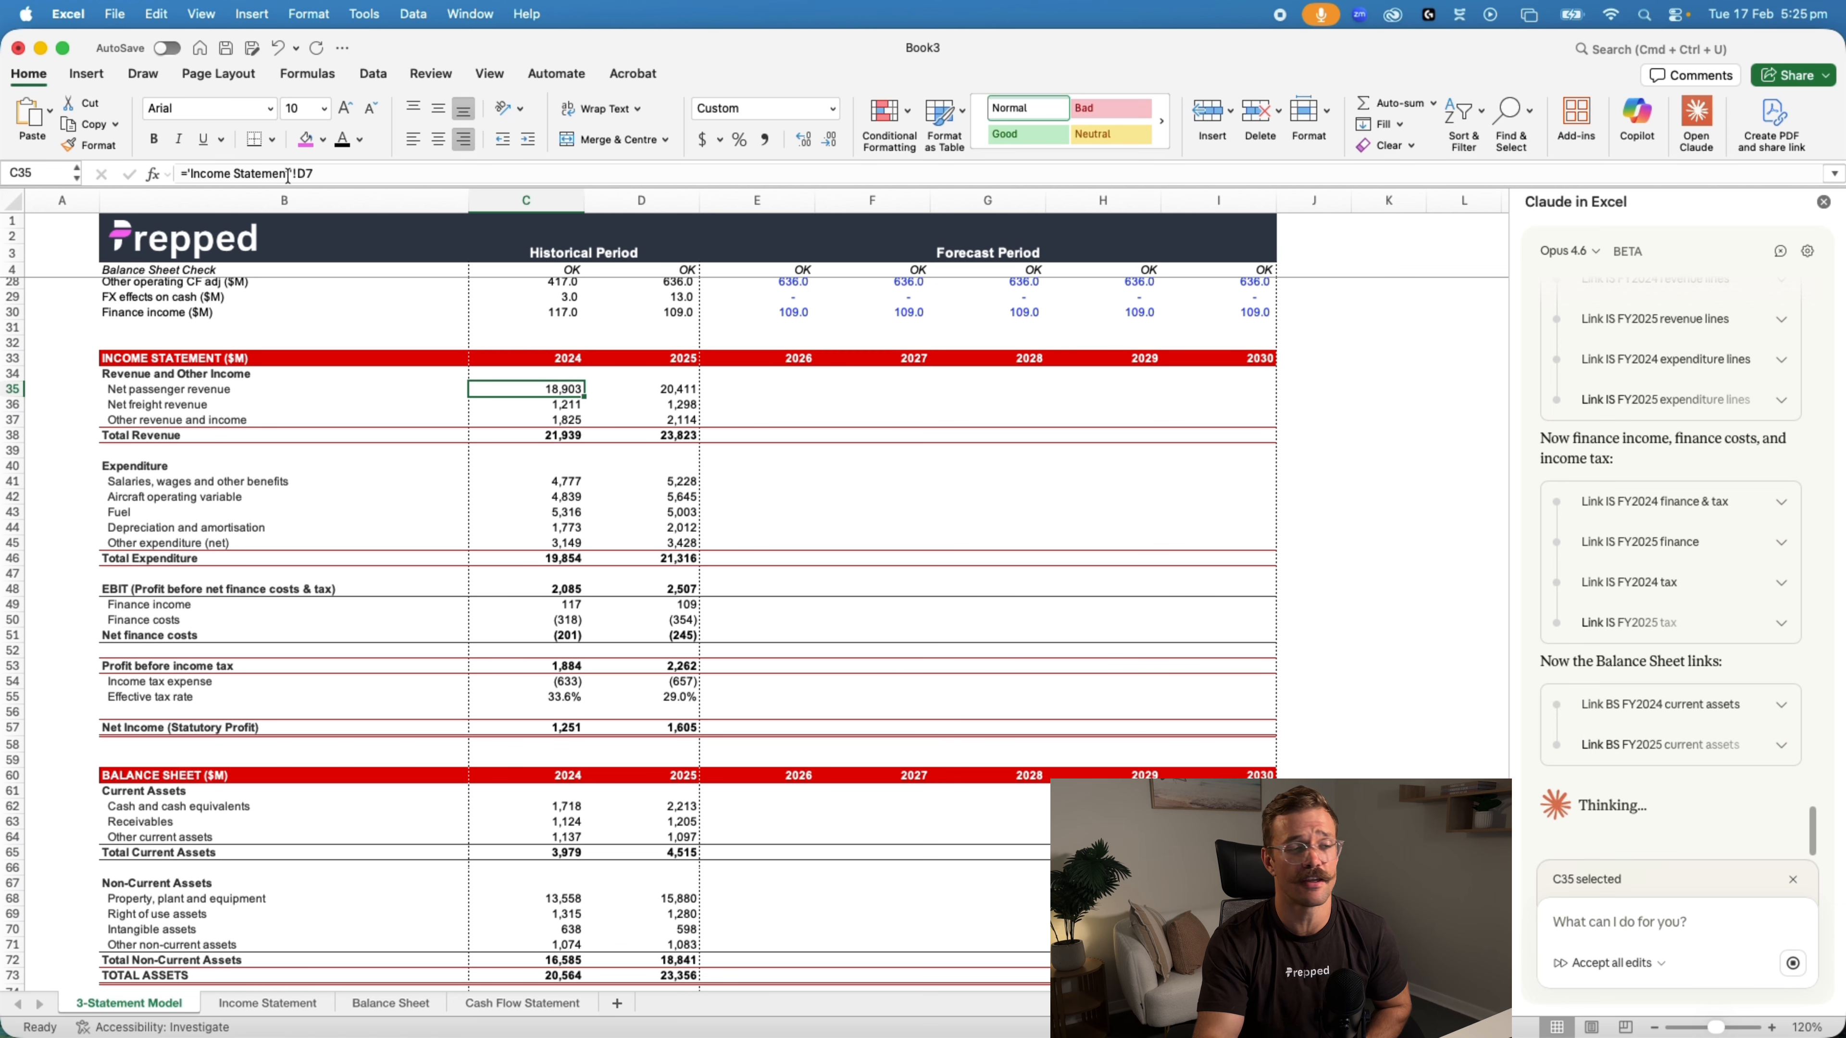
{"action": "left_click", "coordinate": [675, 393]}
{"action": "left_click", "coordinate": [542, 401]}
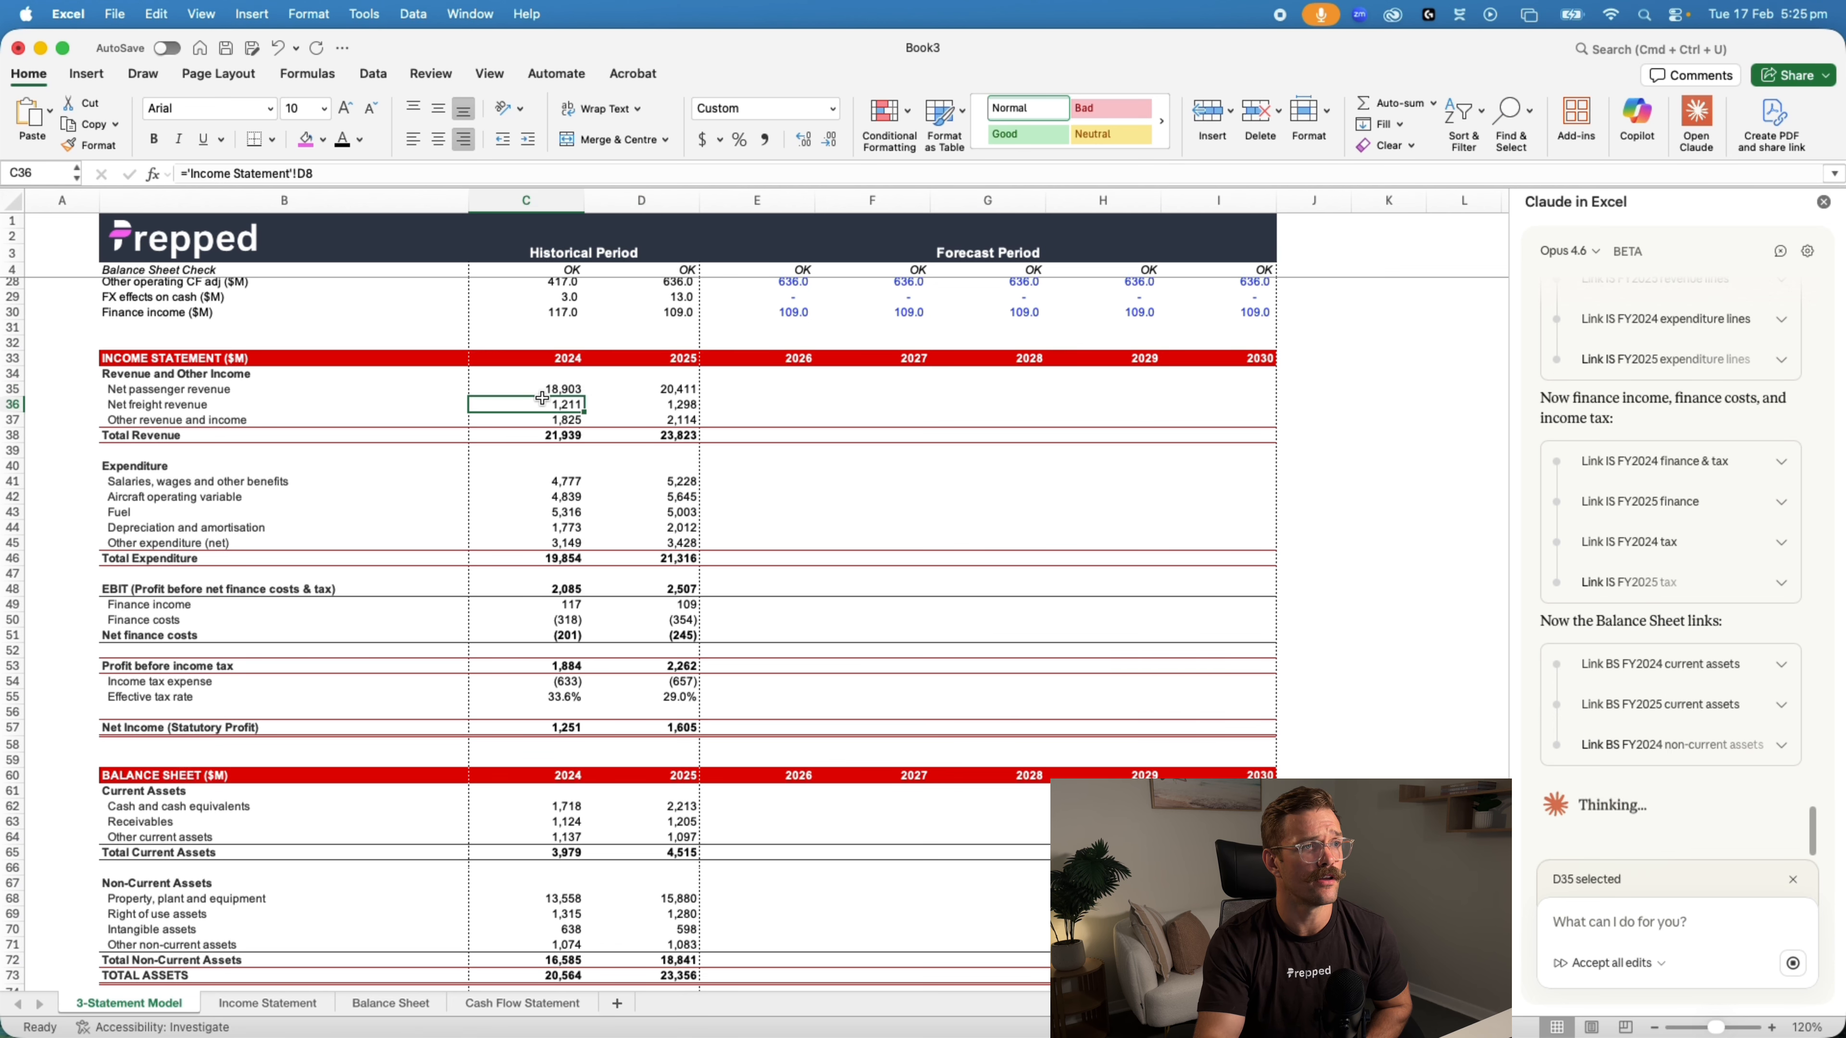
{"action": "left_click", "coordinate": [665, 403]}
{"action": "left_click", "coordinate": [550, 497]}
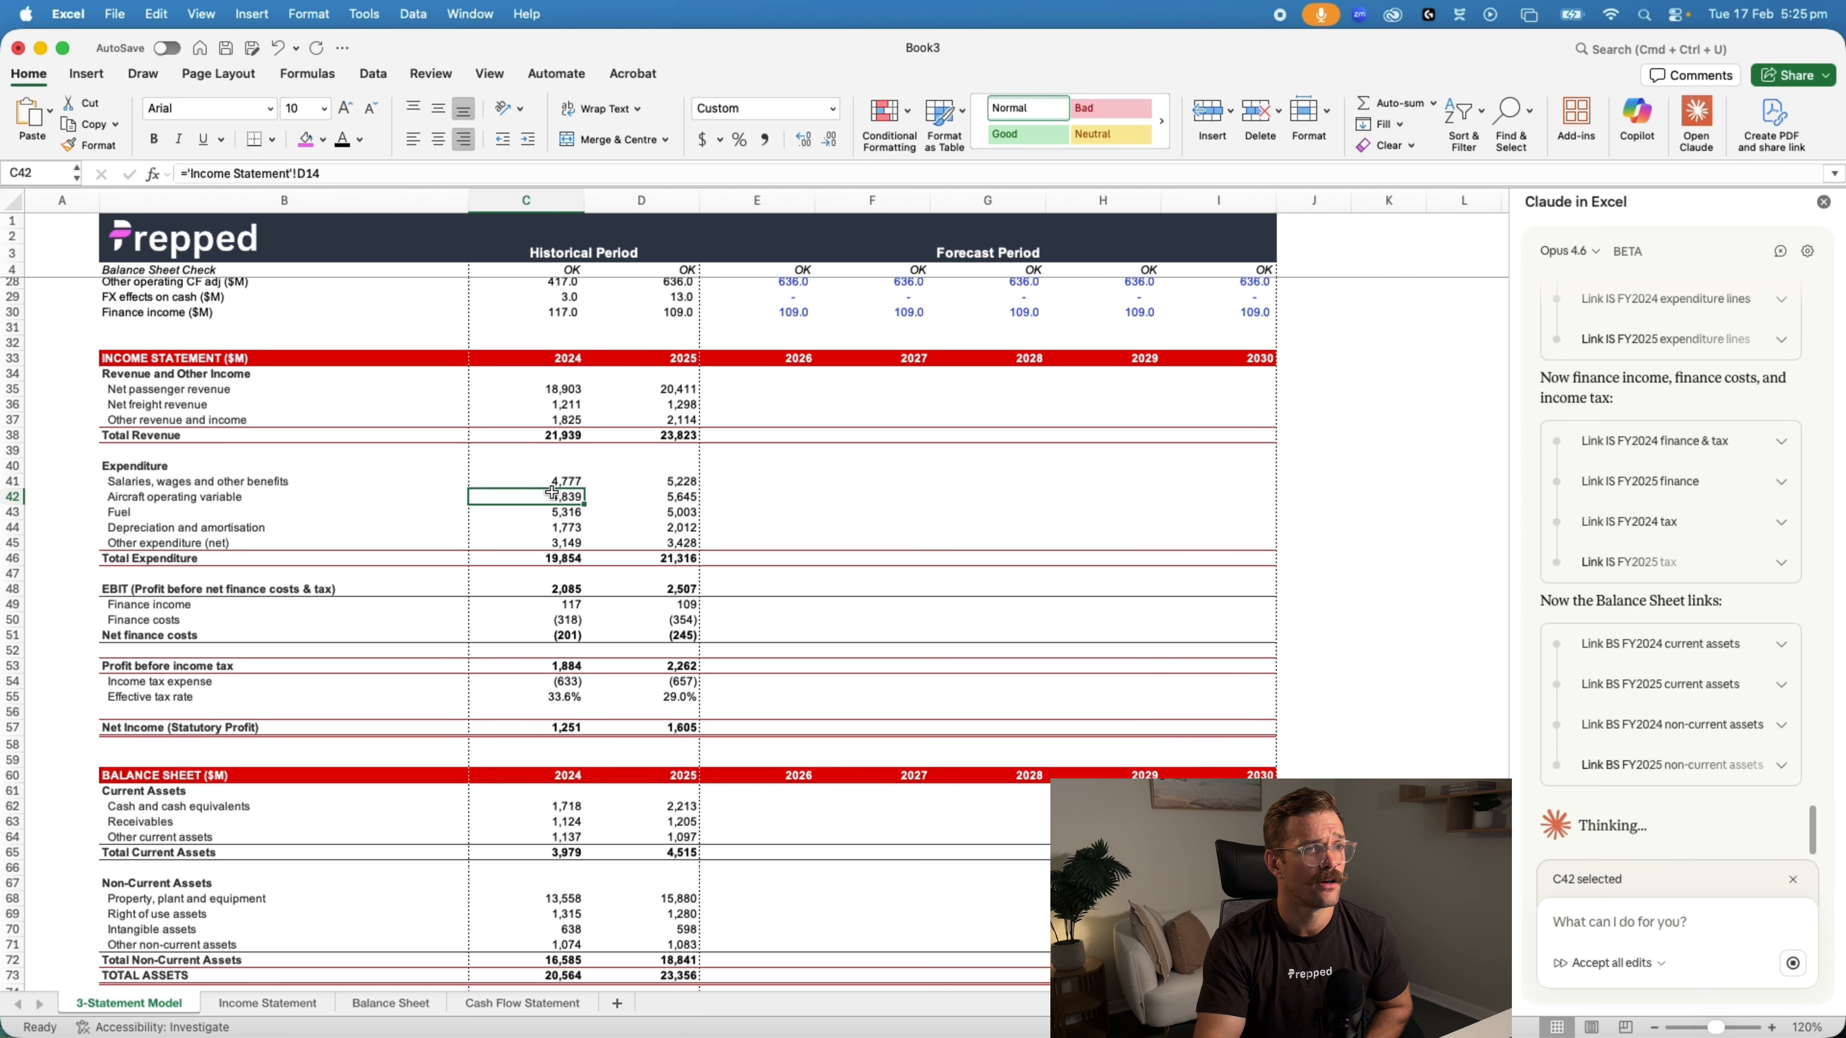
{"action": "scroll", "coordinate": [717, 584], "scroll_direction": "up", "scroll_amount": 6}
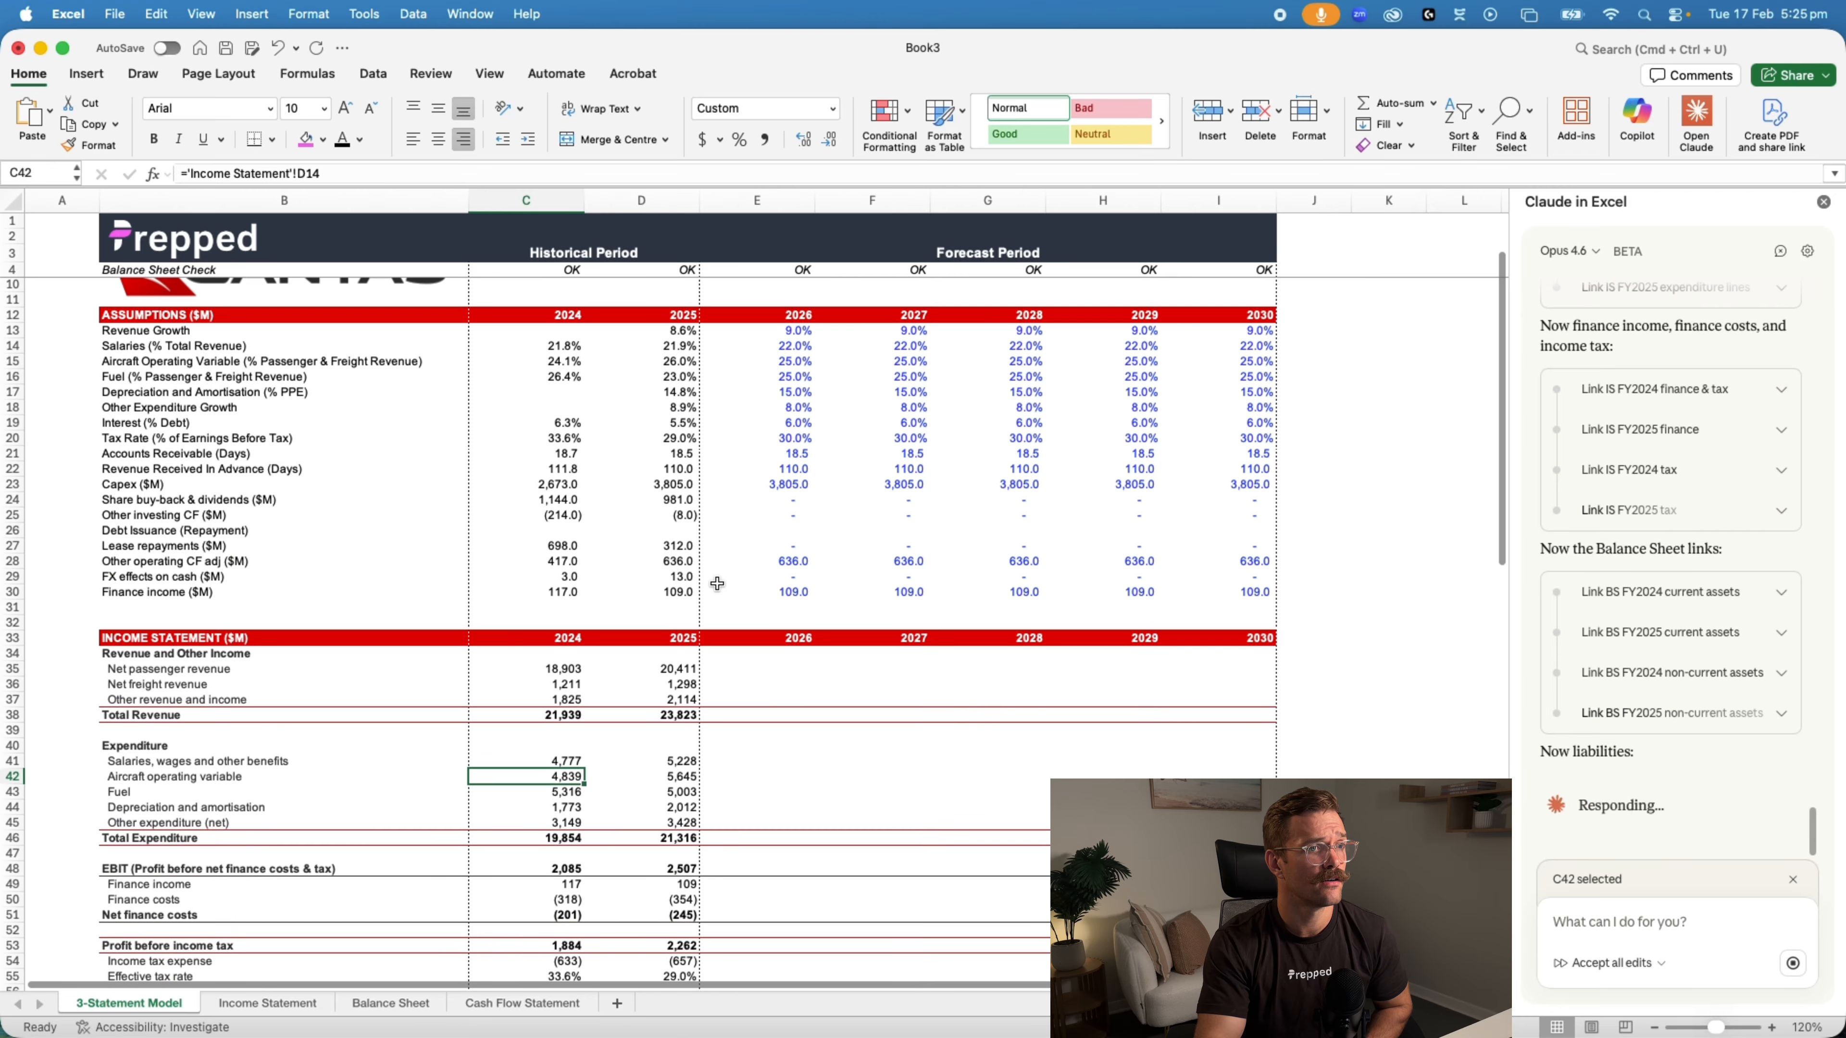
Inspect the link formulas in the historical balance sheet cells, including cash and non-current interest-bearing liabilities, and check the 2024 capex cell
{"action": "scroll", "coordinate": [717, 584], "scroll_direction": "down", "scroll_amount": 6}
{"action": "scroll", "coordinate": [718, 584], "scroll_direction": "down", "scroll_amount": 5}
{"action": "left_click", "coordinate": [571, 582]}
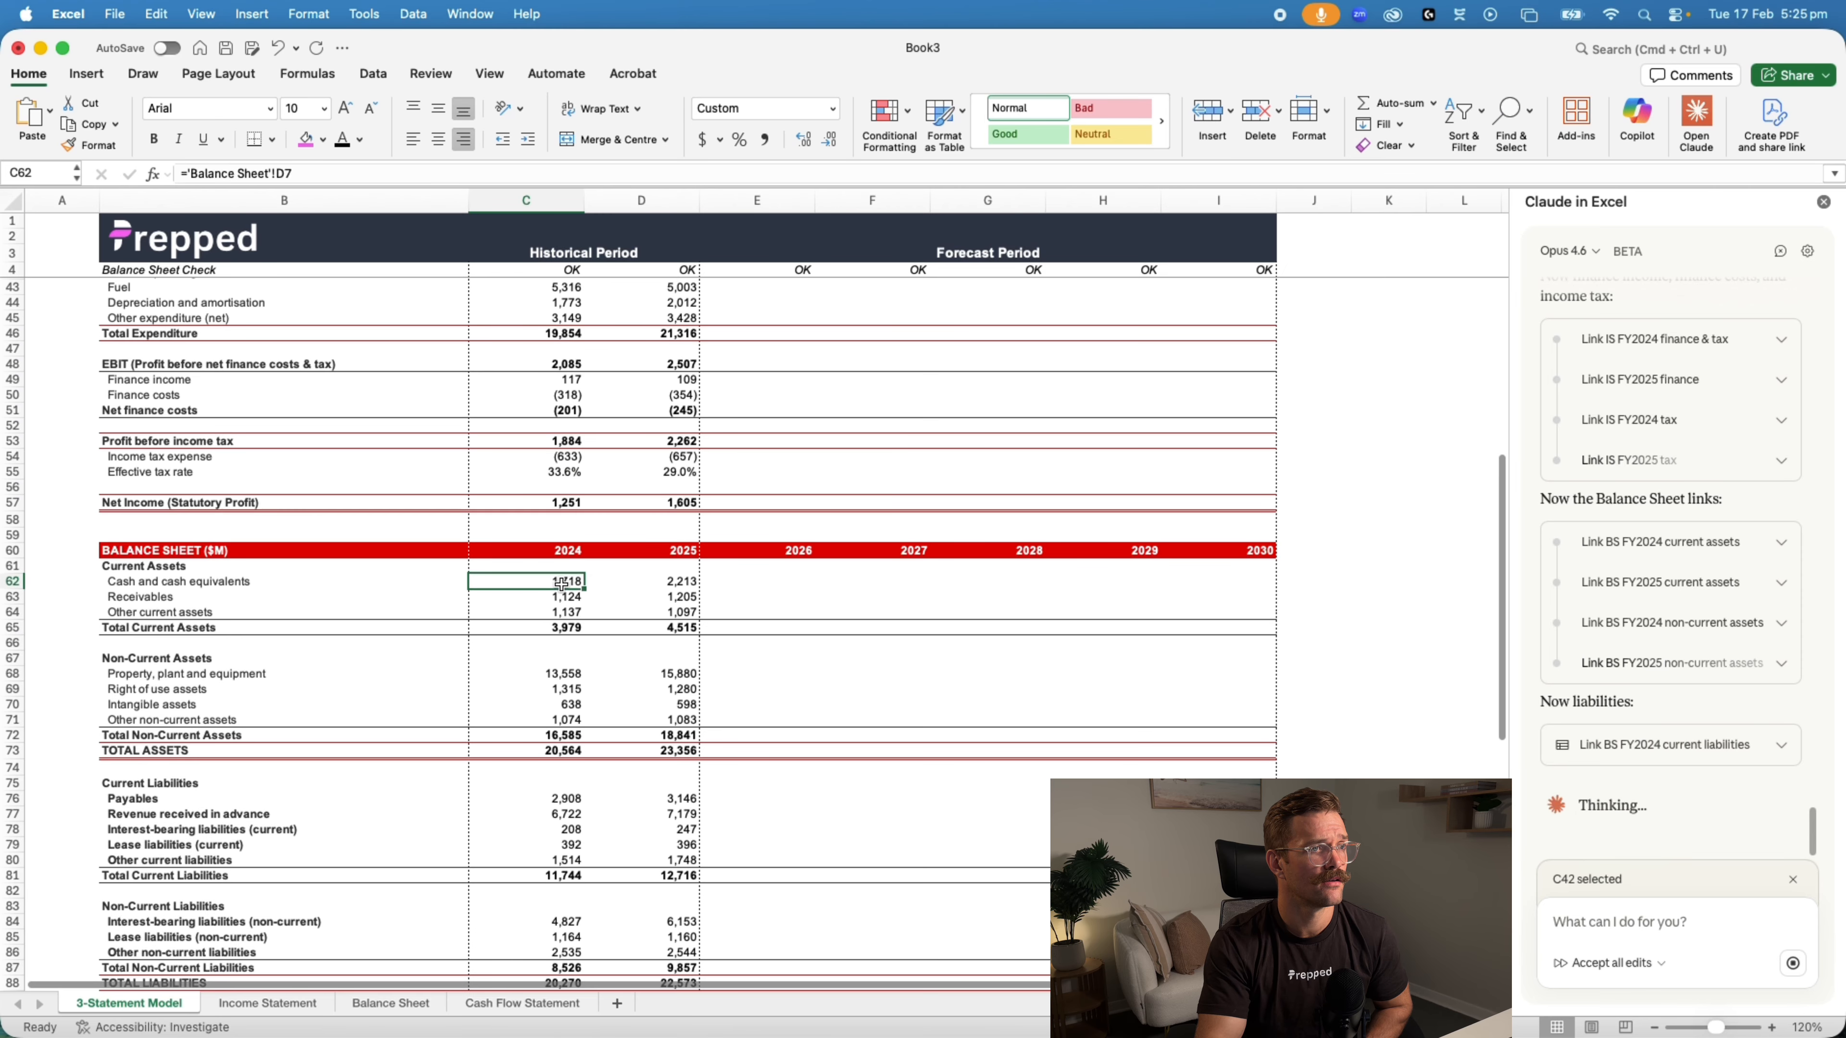
{"action": "scroll", "coordinate": [655, 618], "scroll_direction": "down", "scroll_amount": 12}
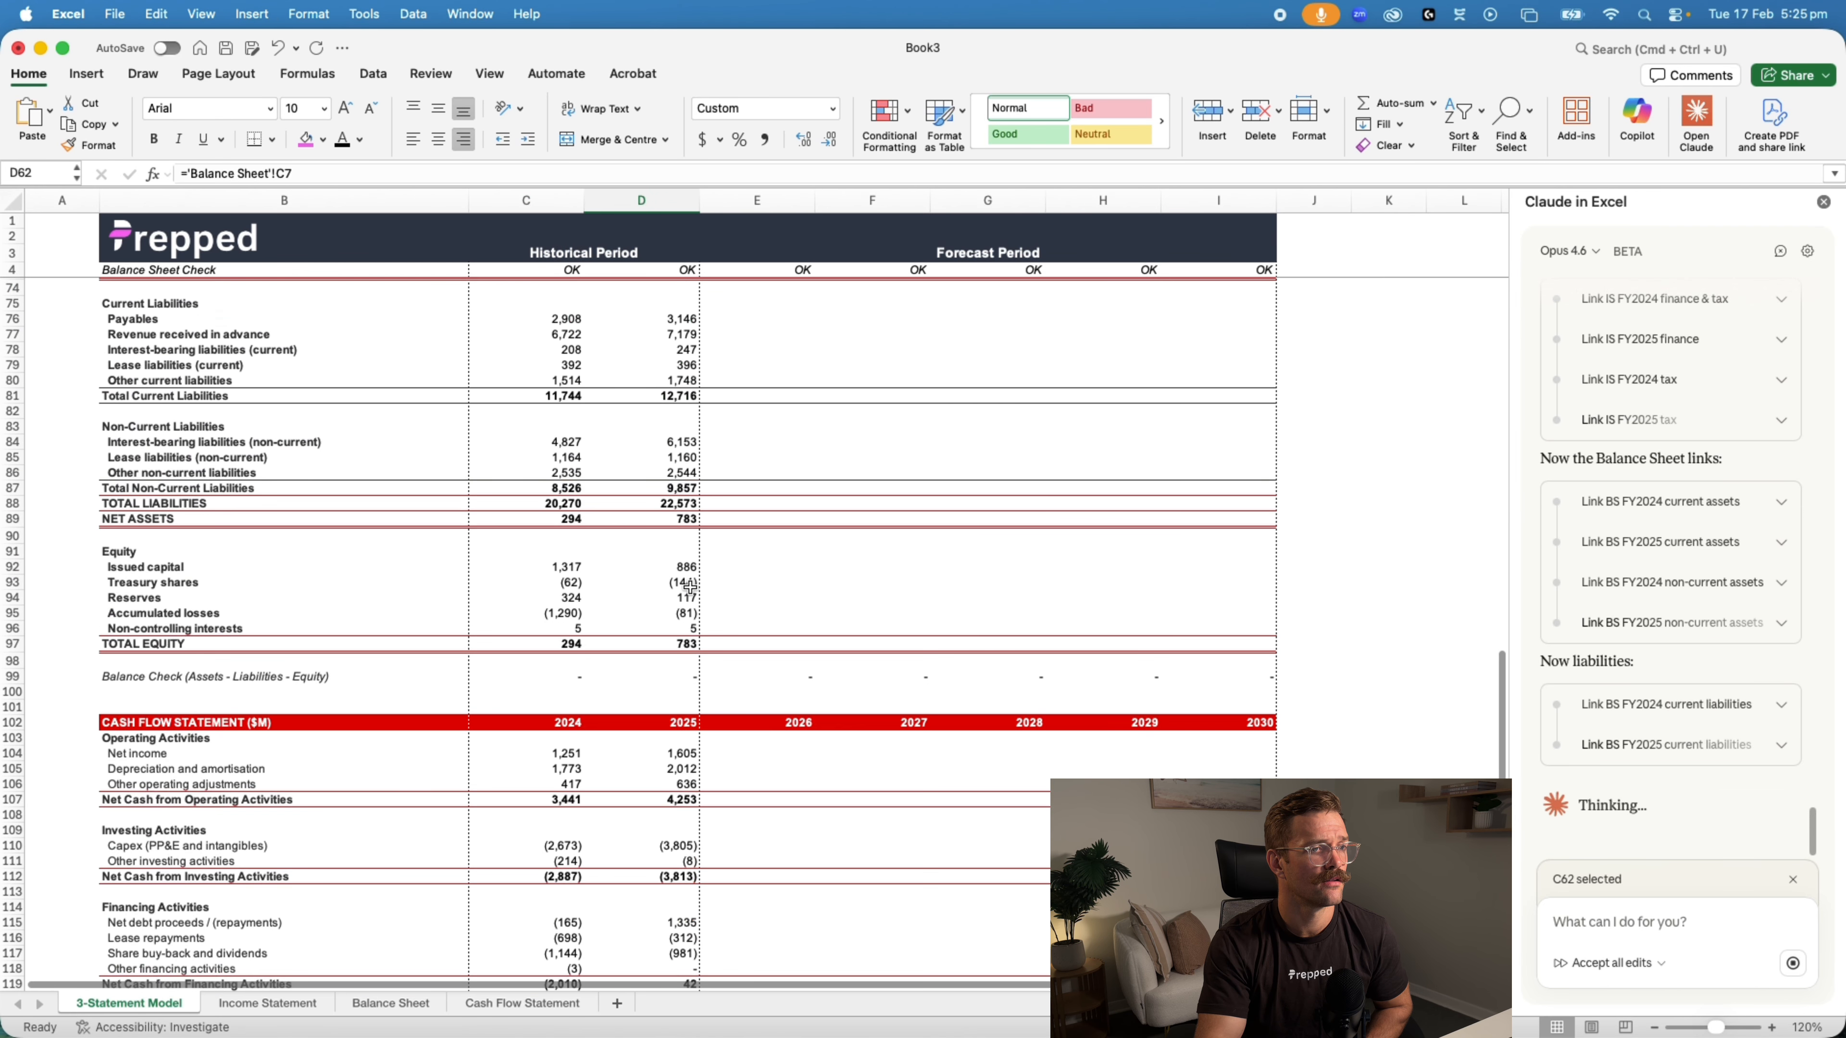
{"action": "left_click", "coordinate": [552, 620]}
{"action": "left_click", "coordinate": [552, 682]}
{"action": "scroll", "coordinate": [564, 596], "scroll_direction": "up", "scroll_amount": 7}
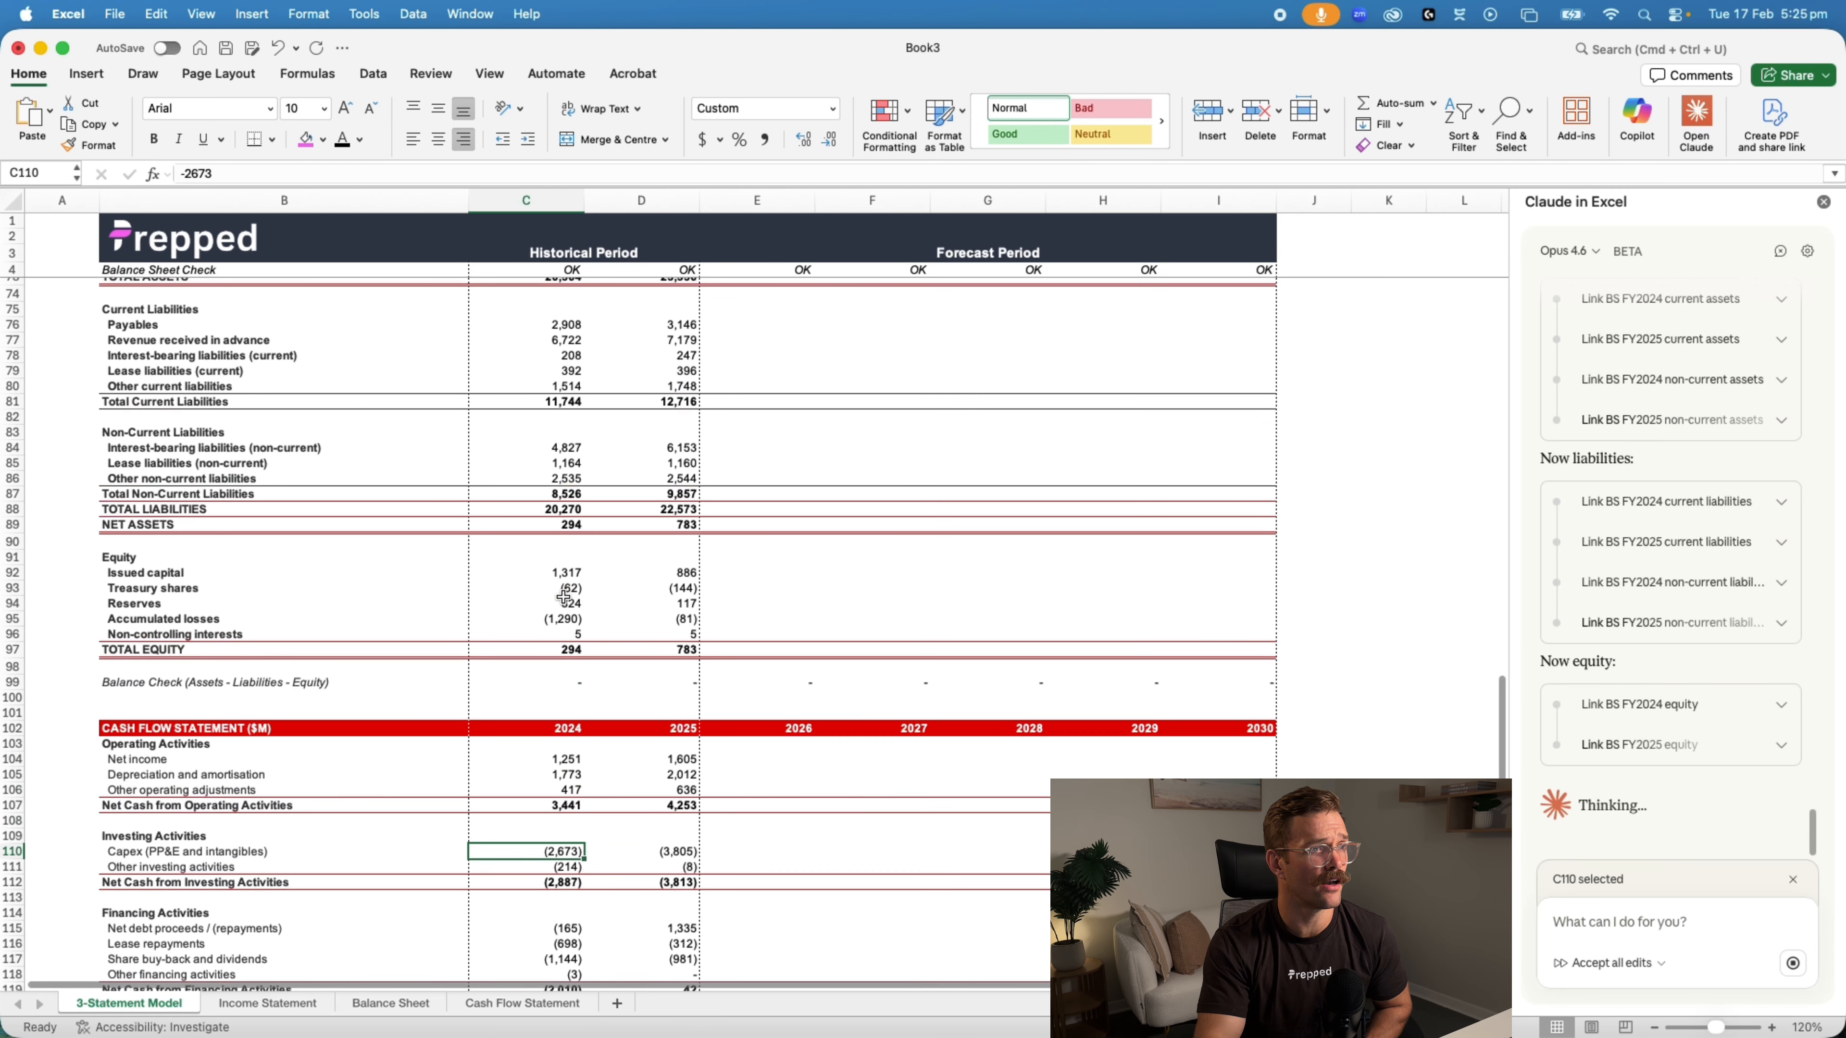
{"action": "scroll", "coordinate": [563, 596], "scroll_direction": "down", "scroll_amount": 6}
{"action": "scroll", "coordinate": [564, 596], "scroll_direction": "up", "scroll_amount": 4}
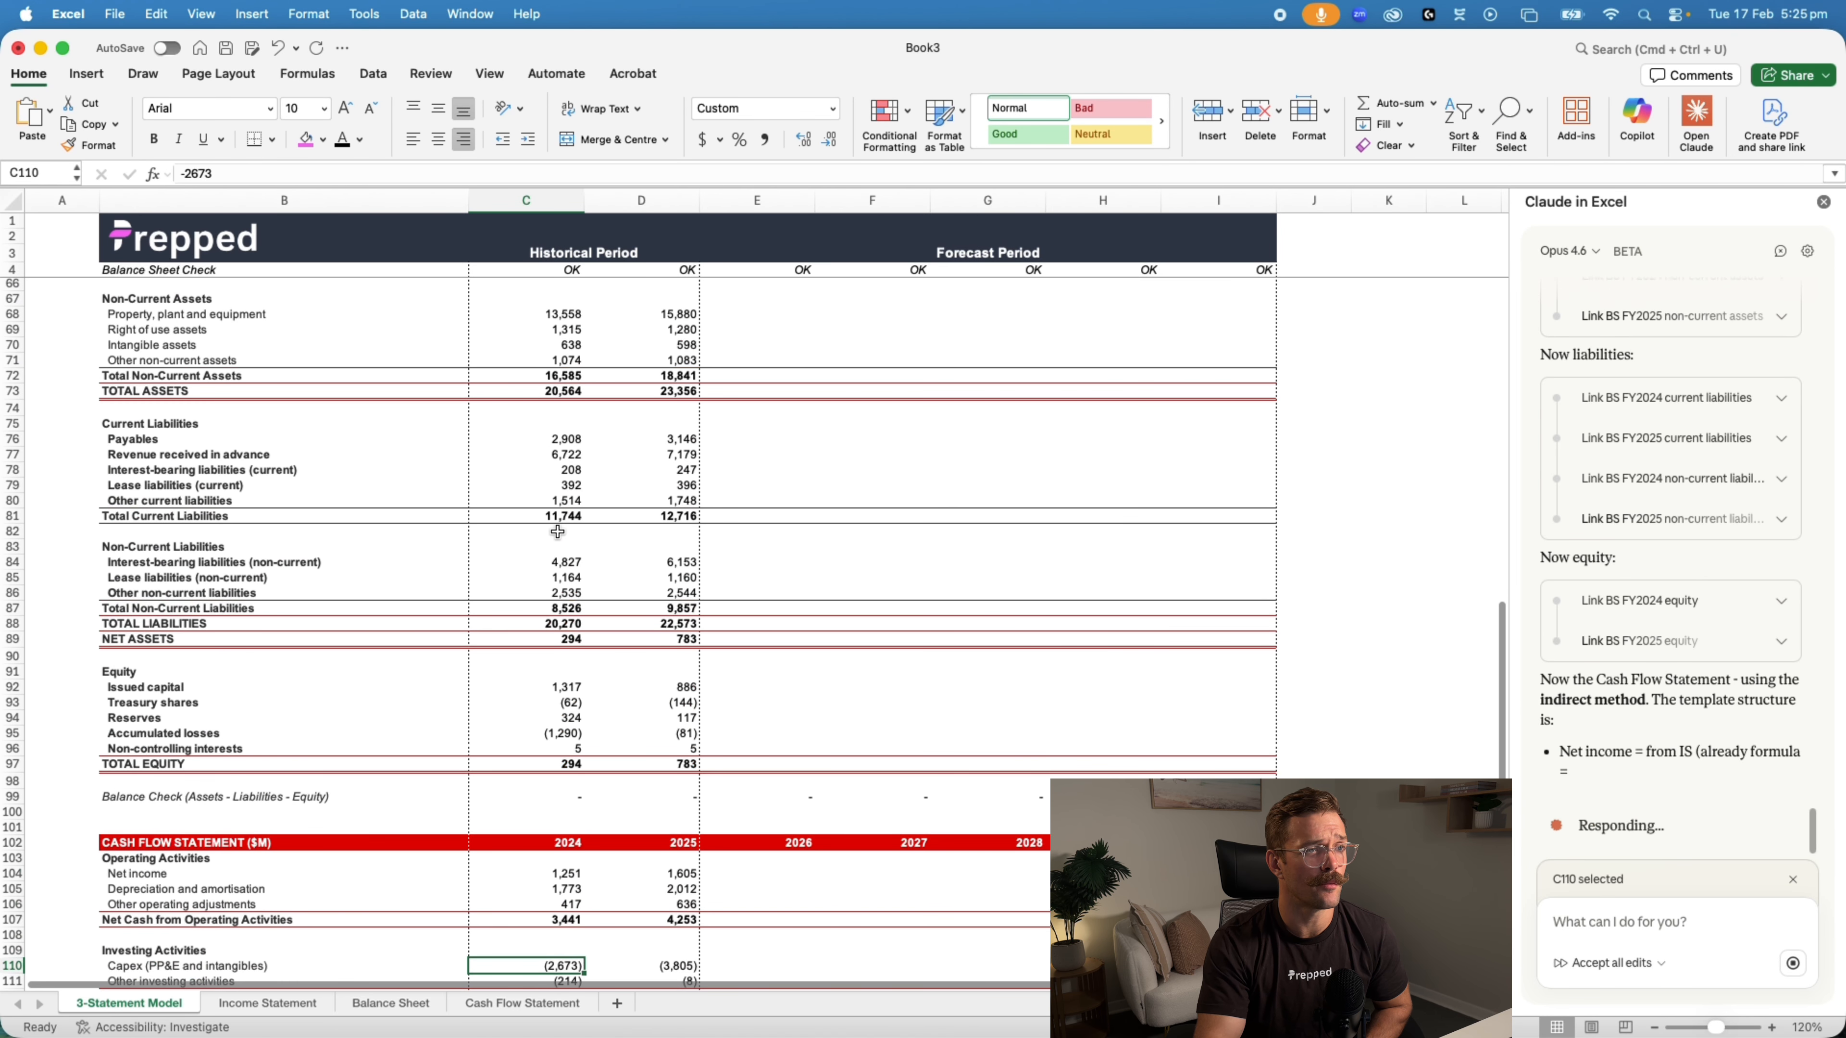
{"action": "left_click", "coordinate": [559, 564]}
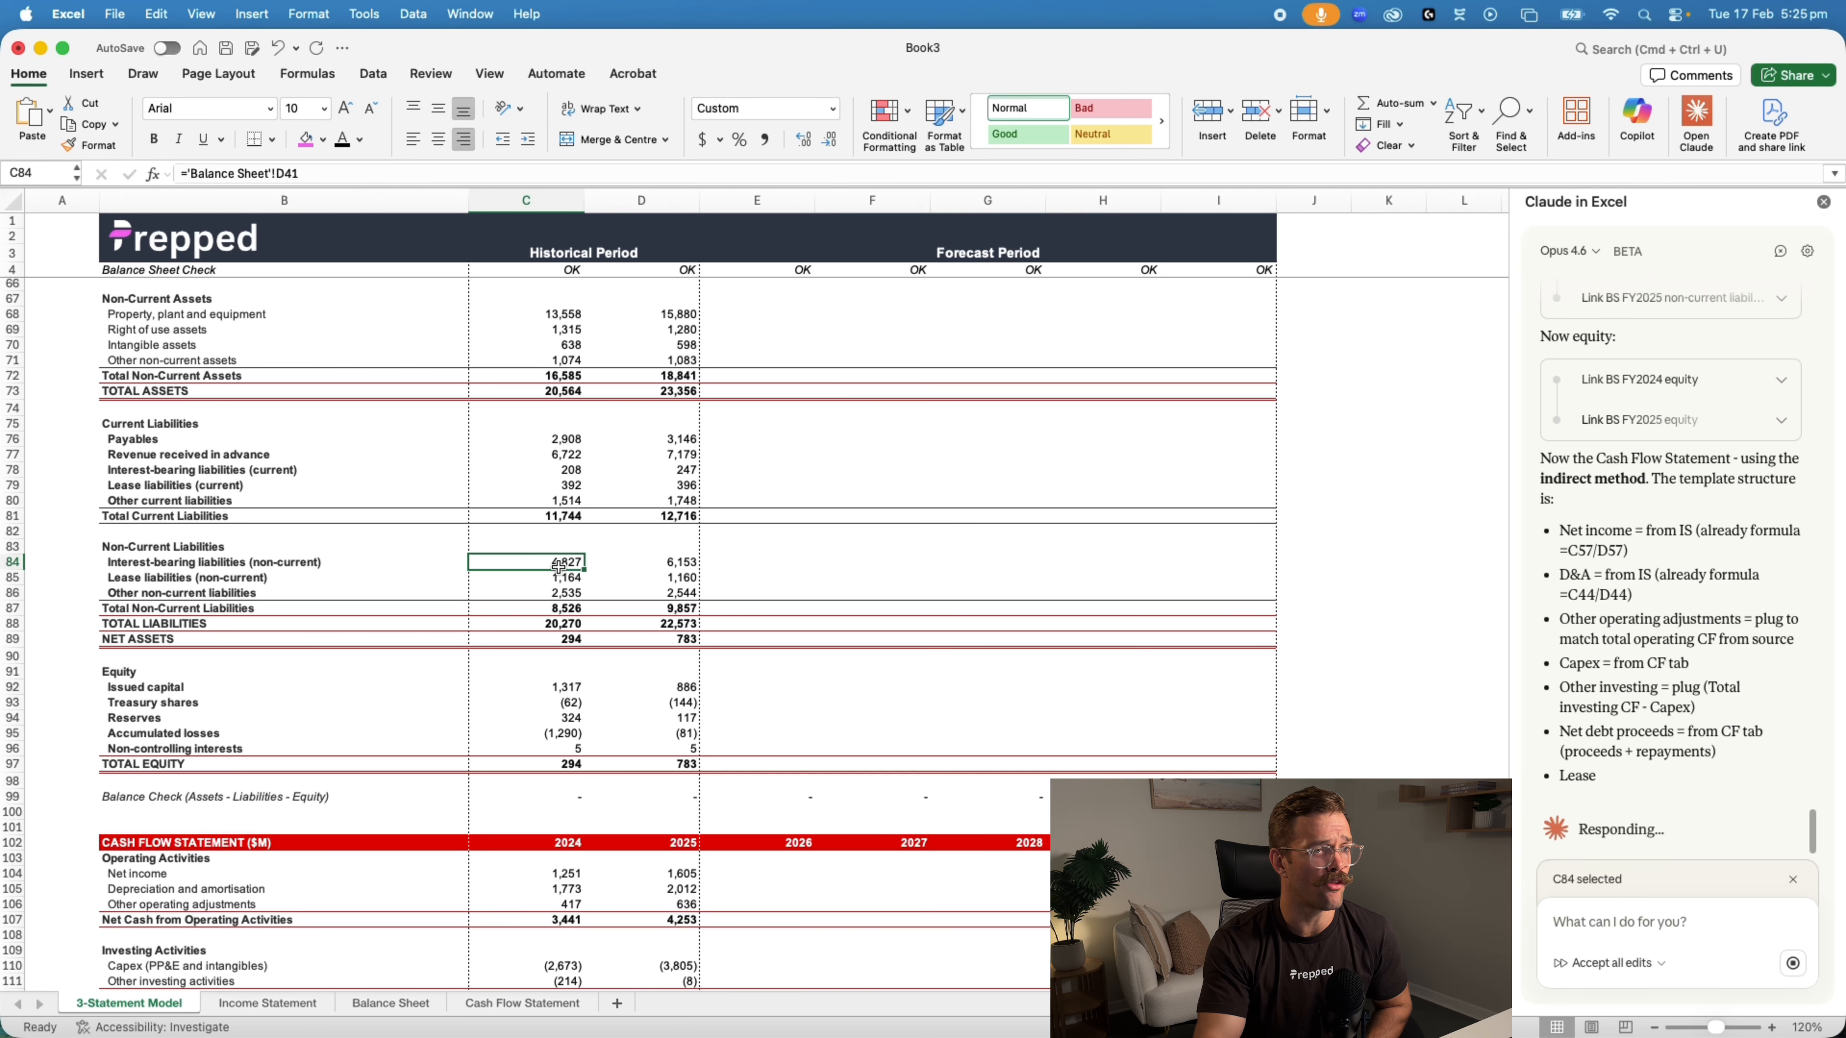
Inspect the formulas behind the 2024 net income and depreciation lines in the cash flow statement
{"action": "scroll", "coordinate": [554, 585], "scroll_direction": "down", "scroll_amount": 7}
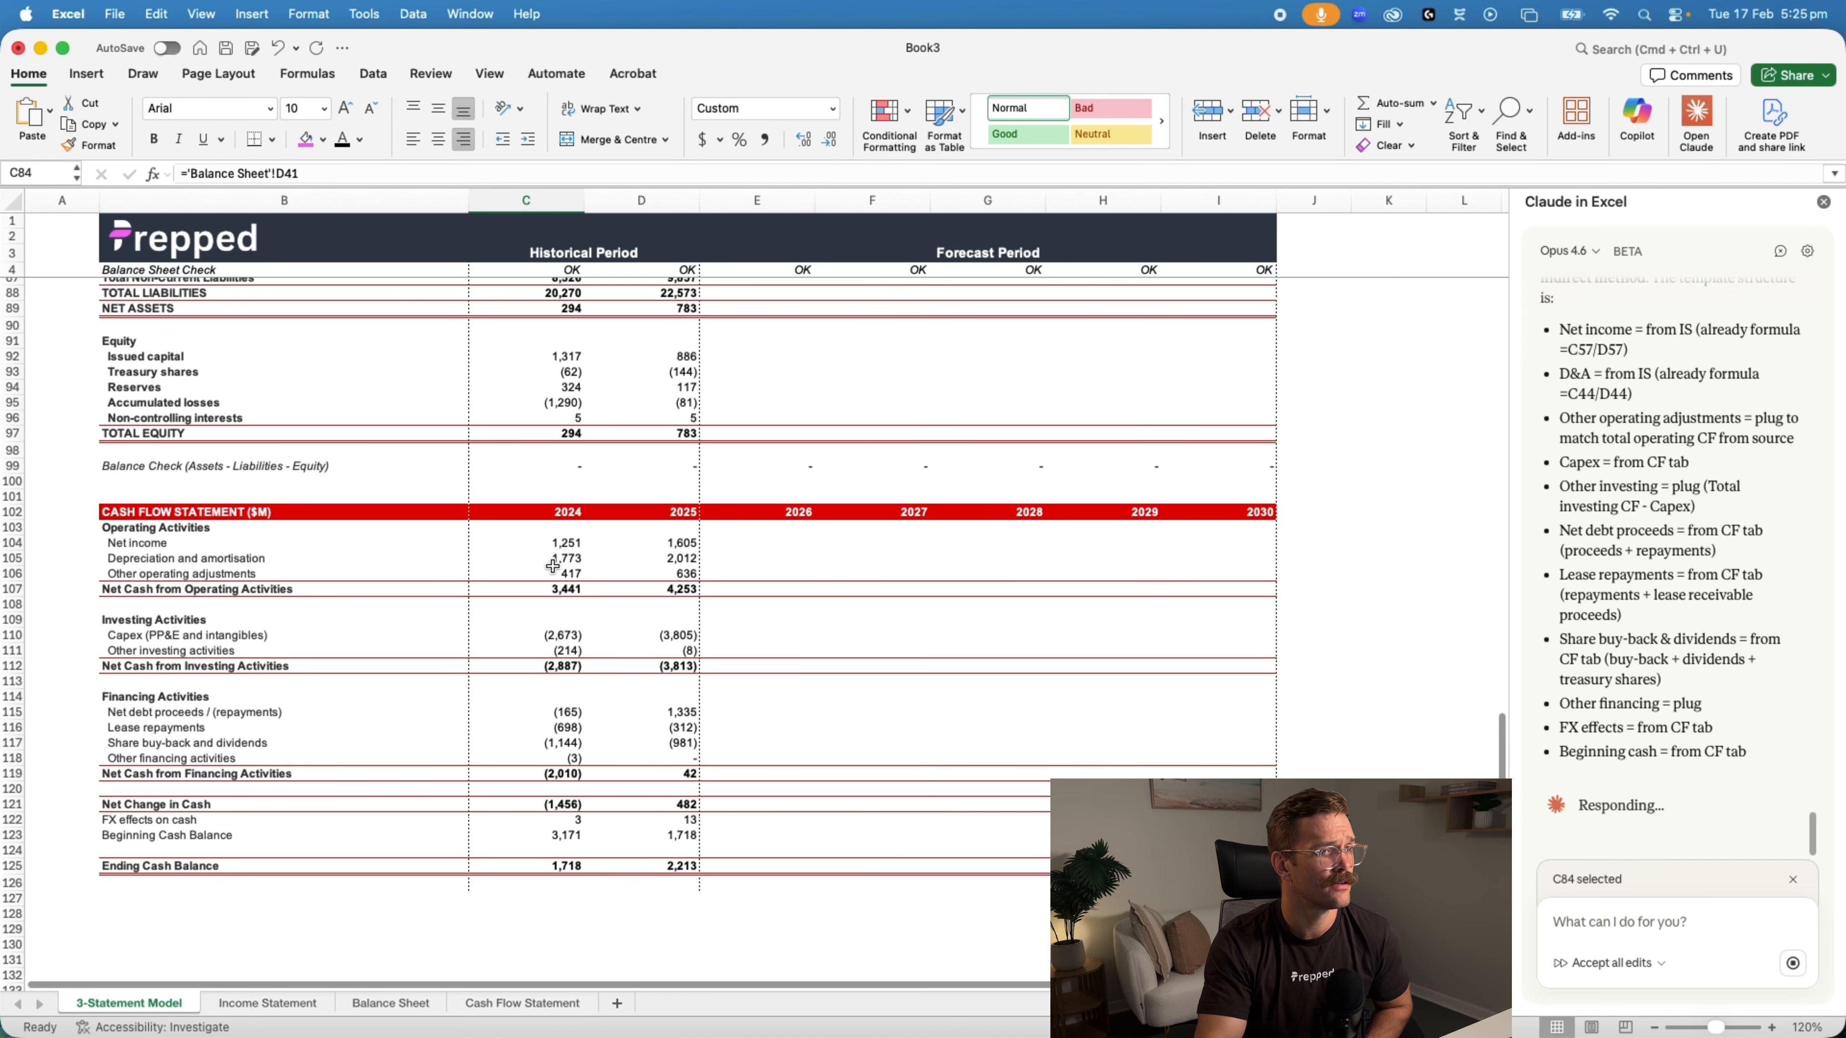
{"action": "left_click", "coordinate": [553, 544]}
{"action": "left_click", "coordinate": [550, 563]}
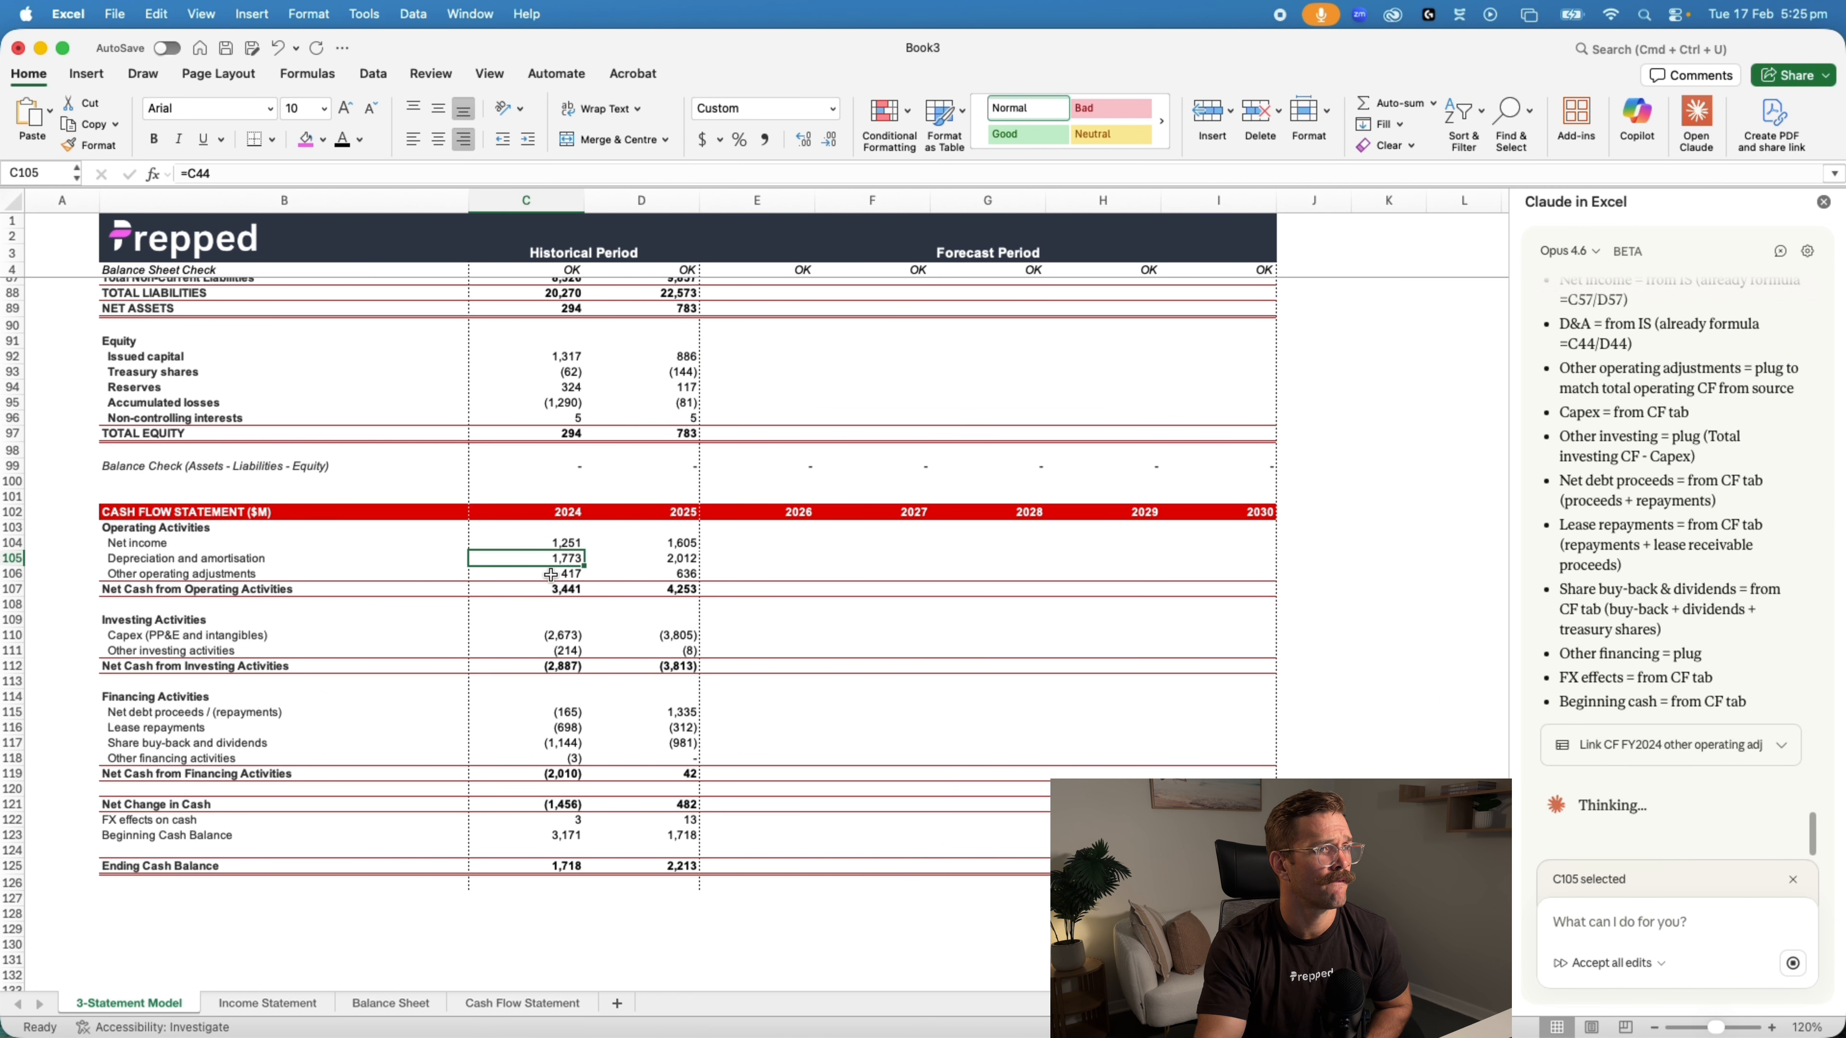
Inspect the 2024 depreciation and other operating adjustments formulas, and check the source operating cash flows on the Cash Flow Statement sheet
{"action": "left_click", "coordinate": [549, 574]}
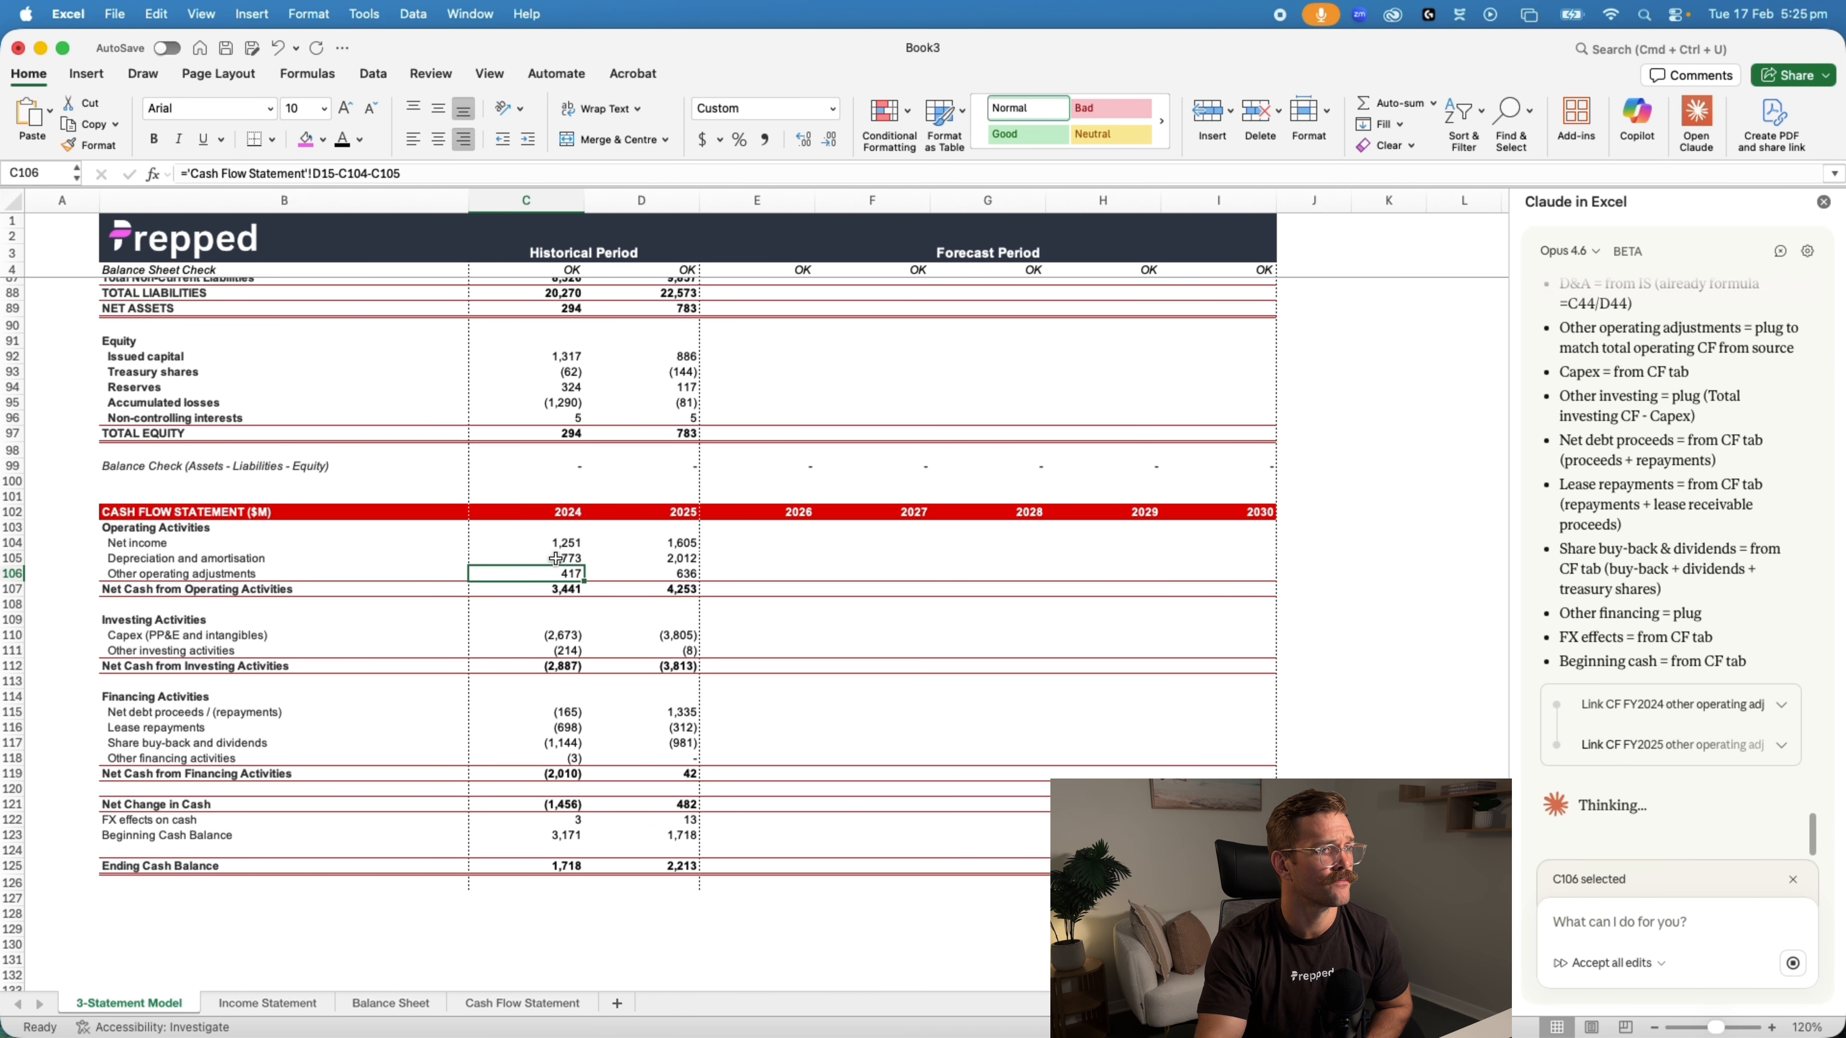
{"action": "left_click", "coordinate": [558, 557]}
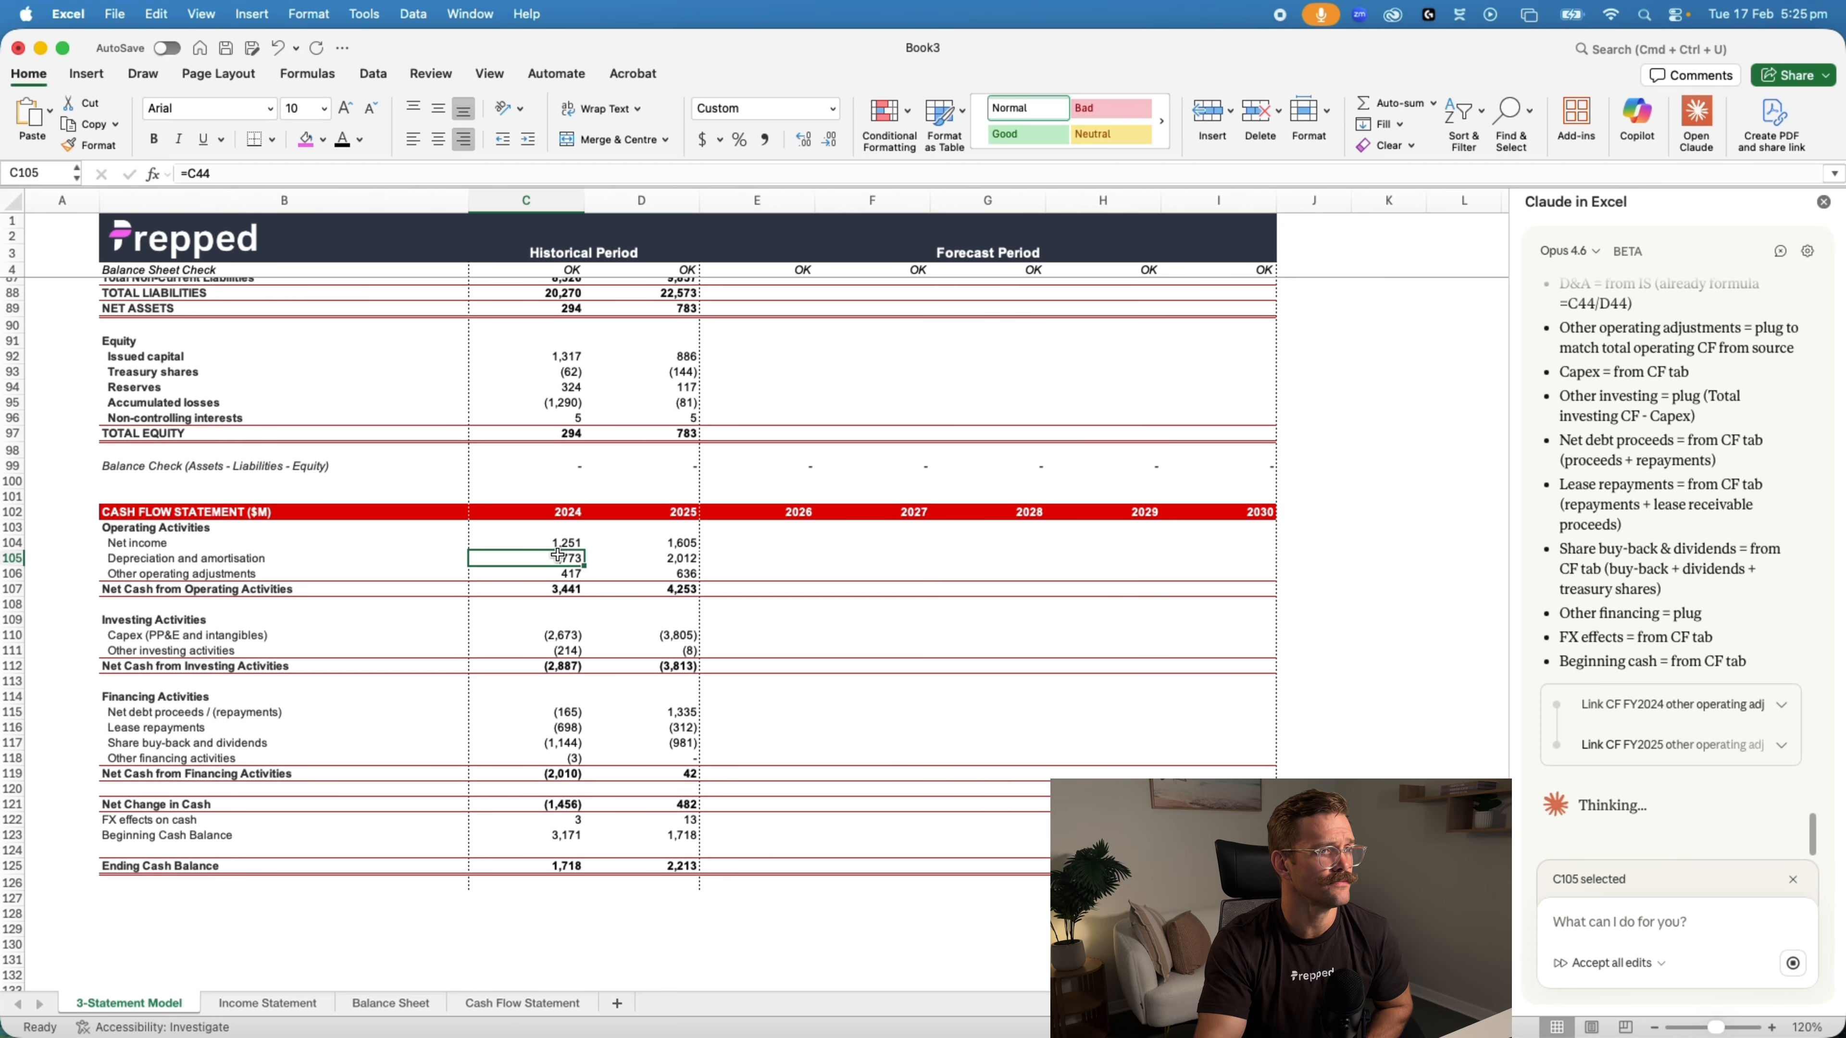
{"action": "left_click", "coordinate": [558, 572]}
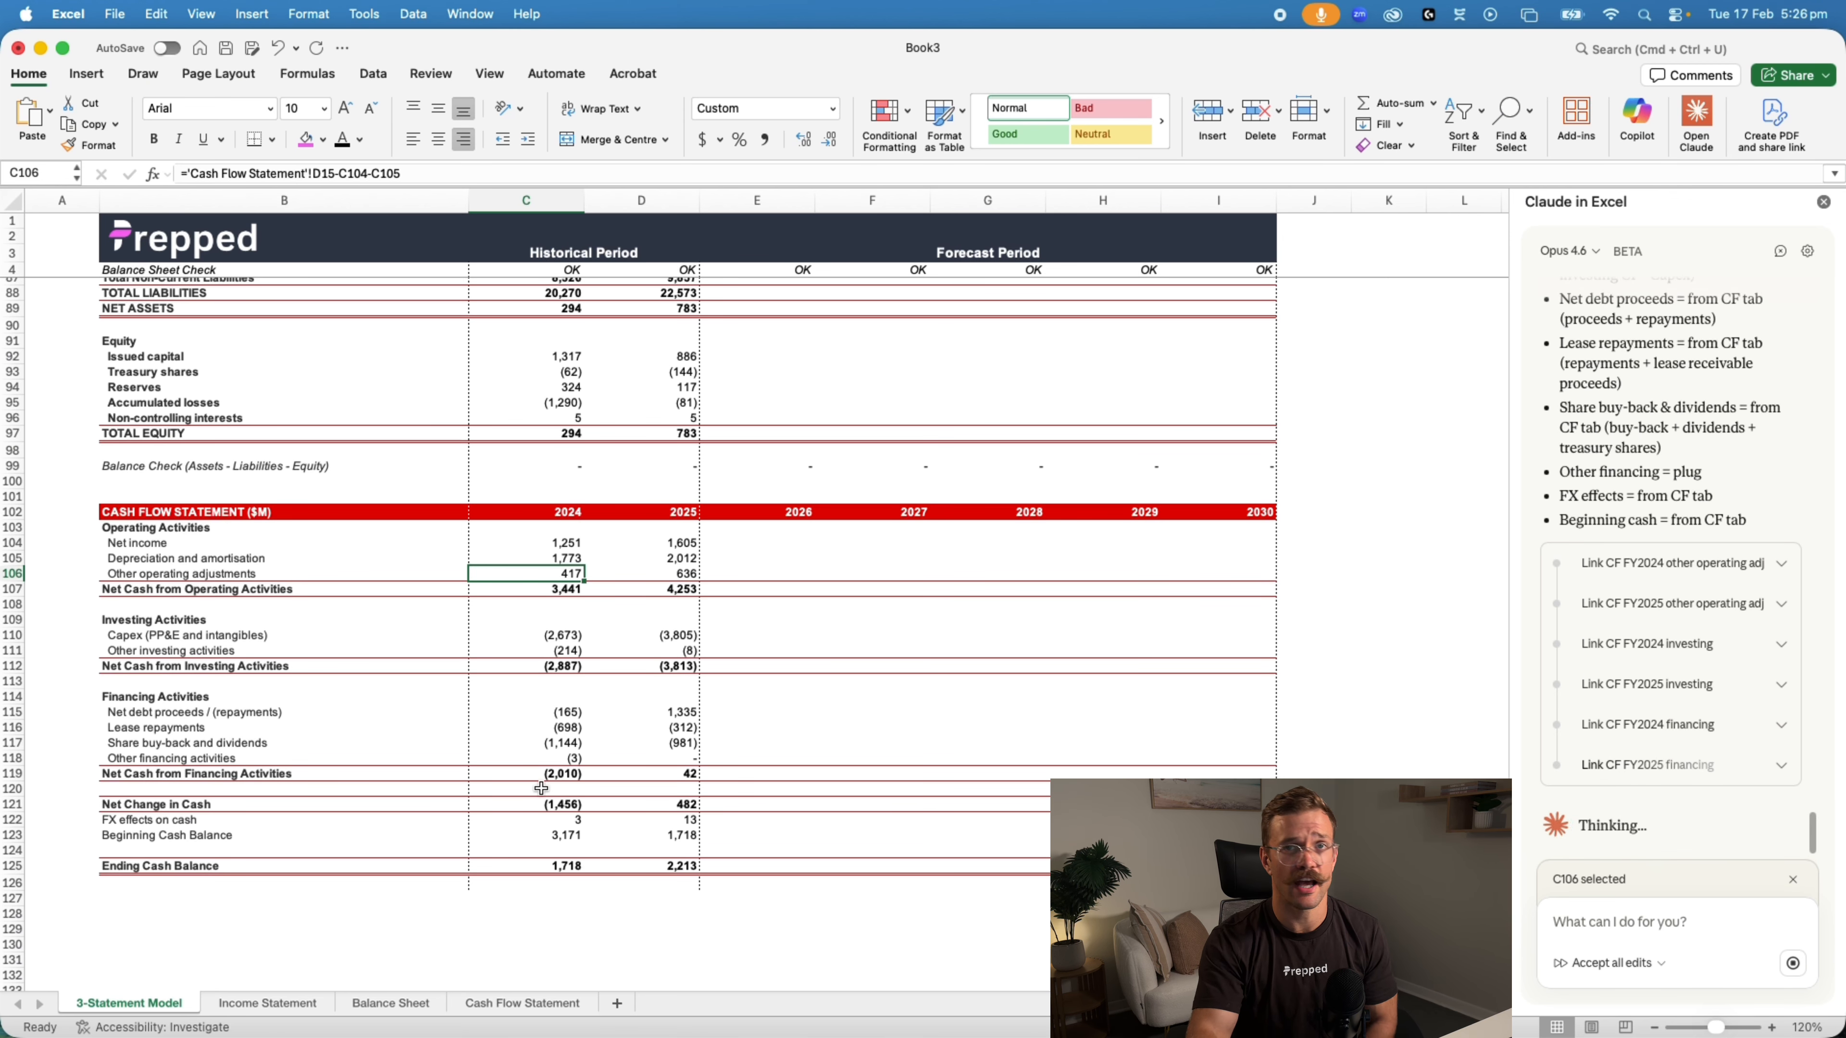
{"action": "left_click", "coordinate": [522, 1004]}
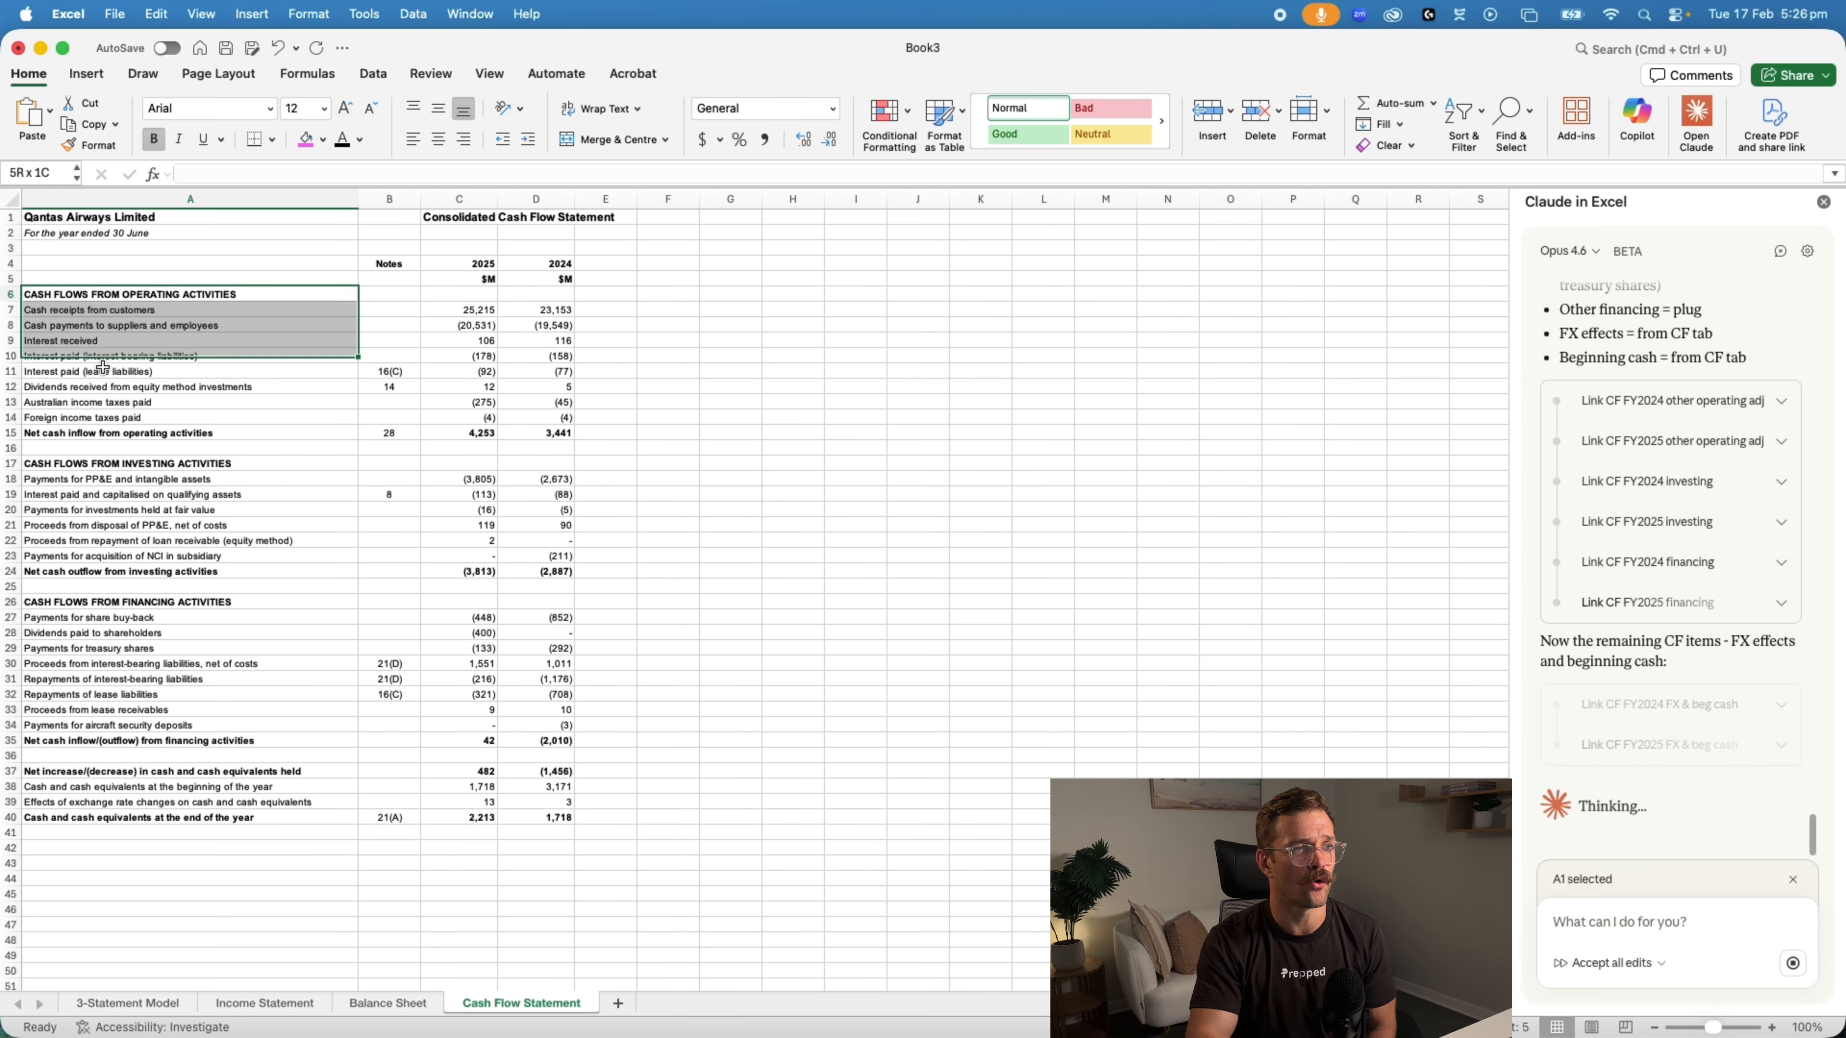
{"action": "left_click", "coordinate": [129, 1003]}
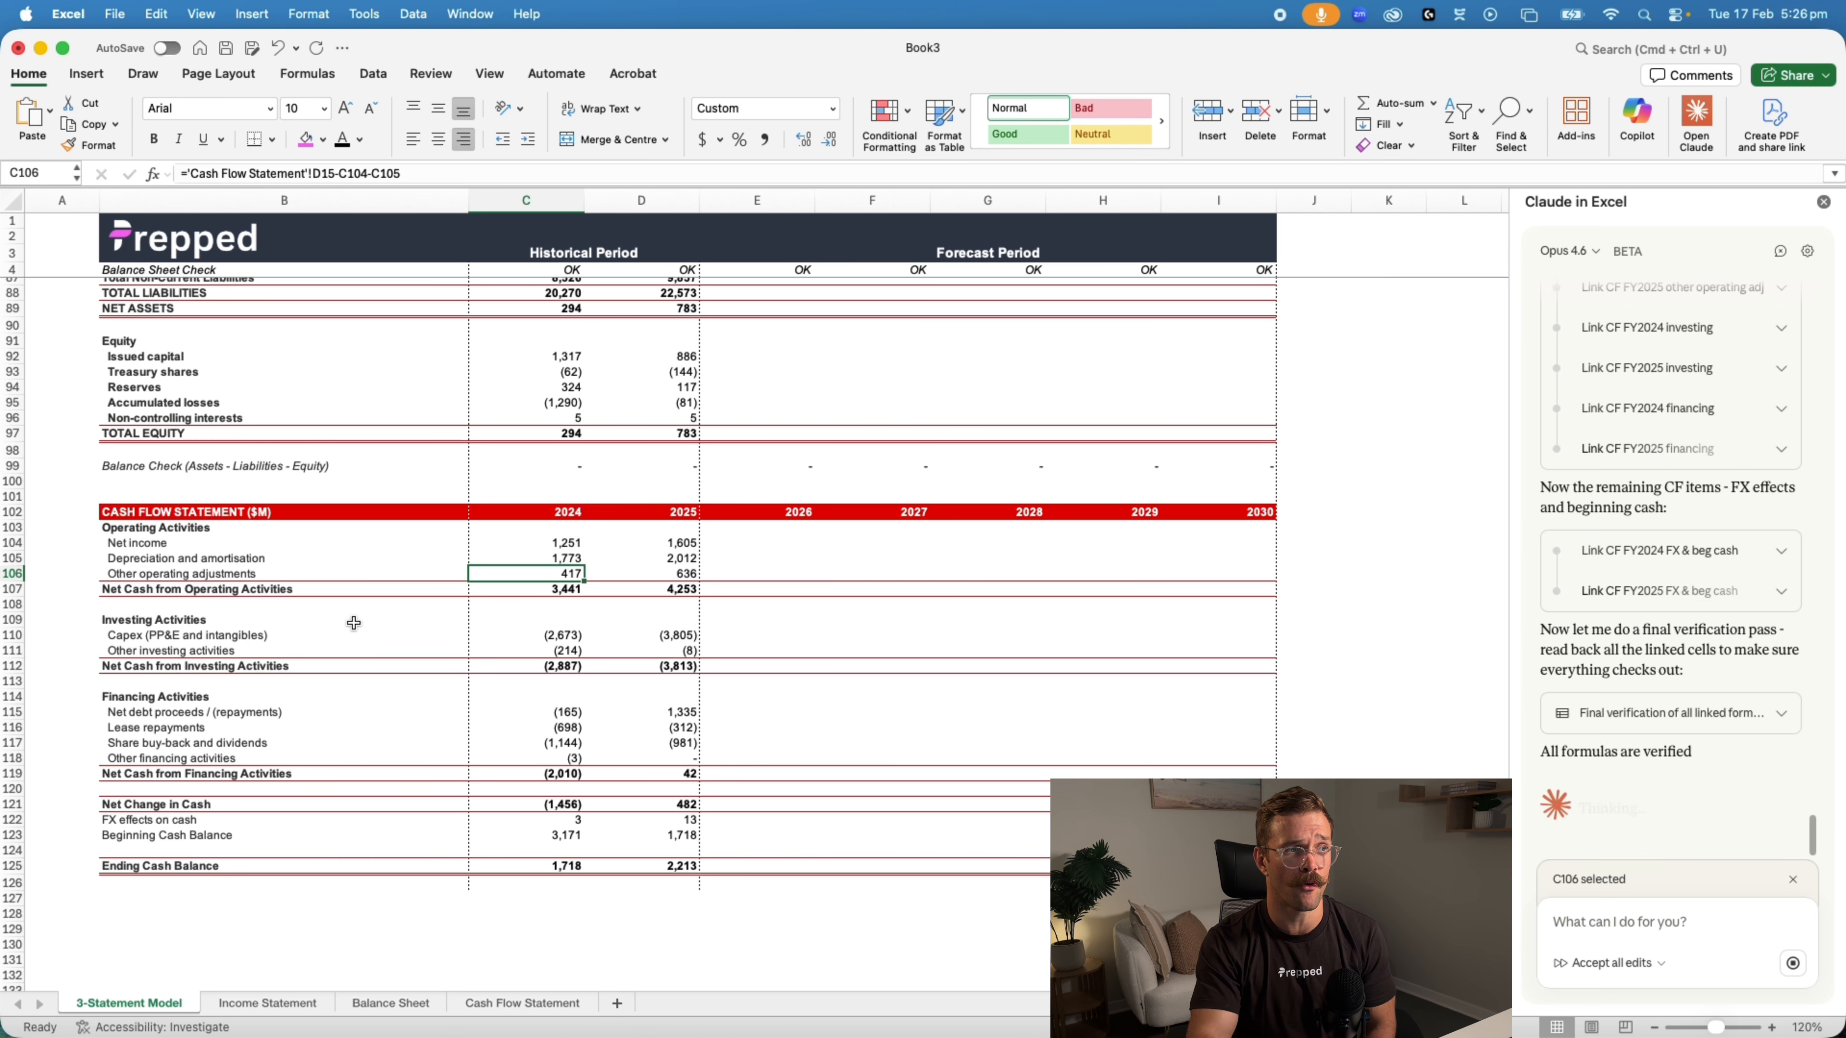
Trace the 2024 net income formula in the cash flow section back to its source row in the income statement
{"action": "double_click", "coordinate": [552, 542]}
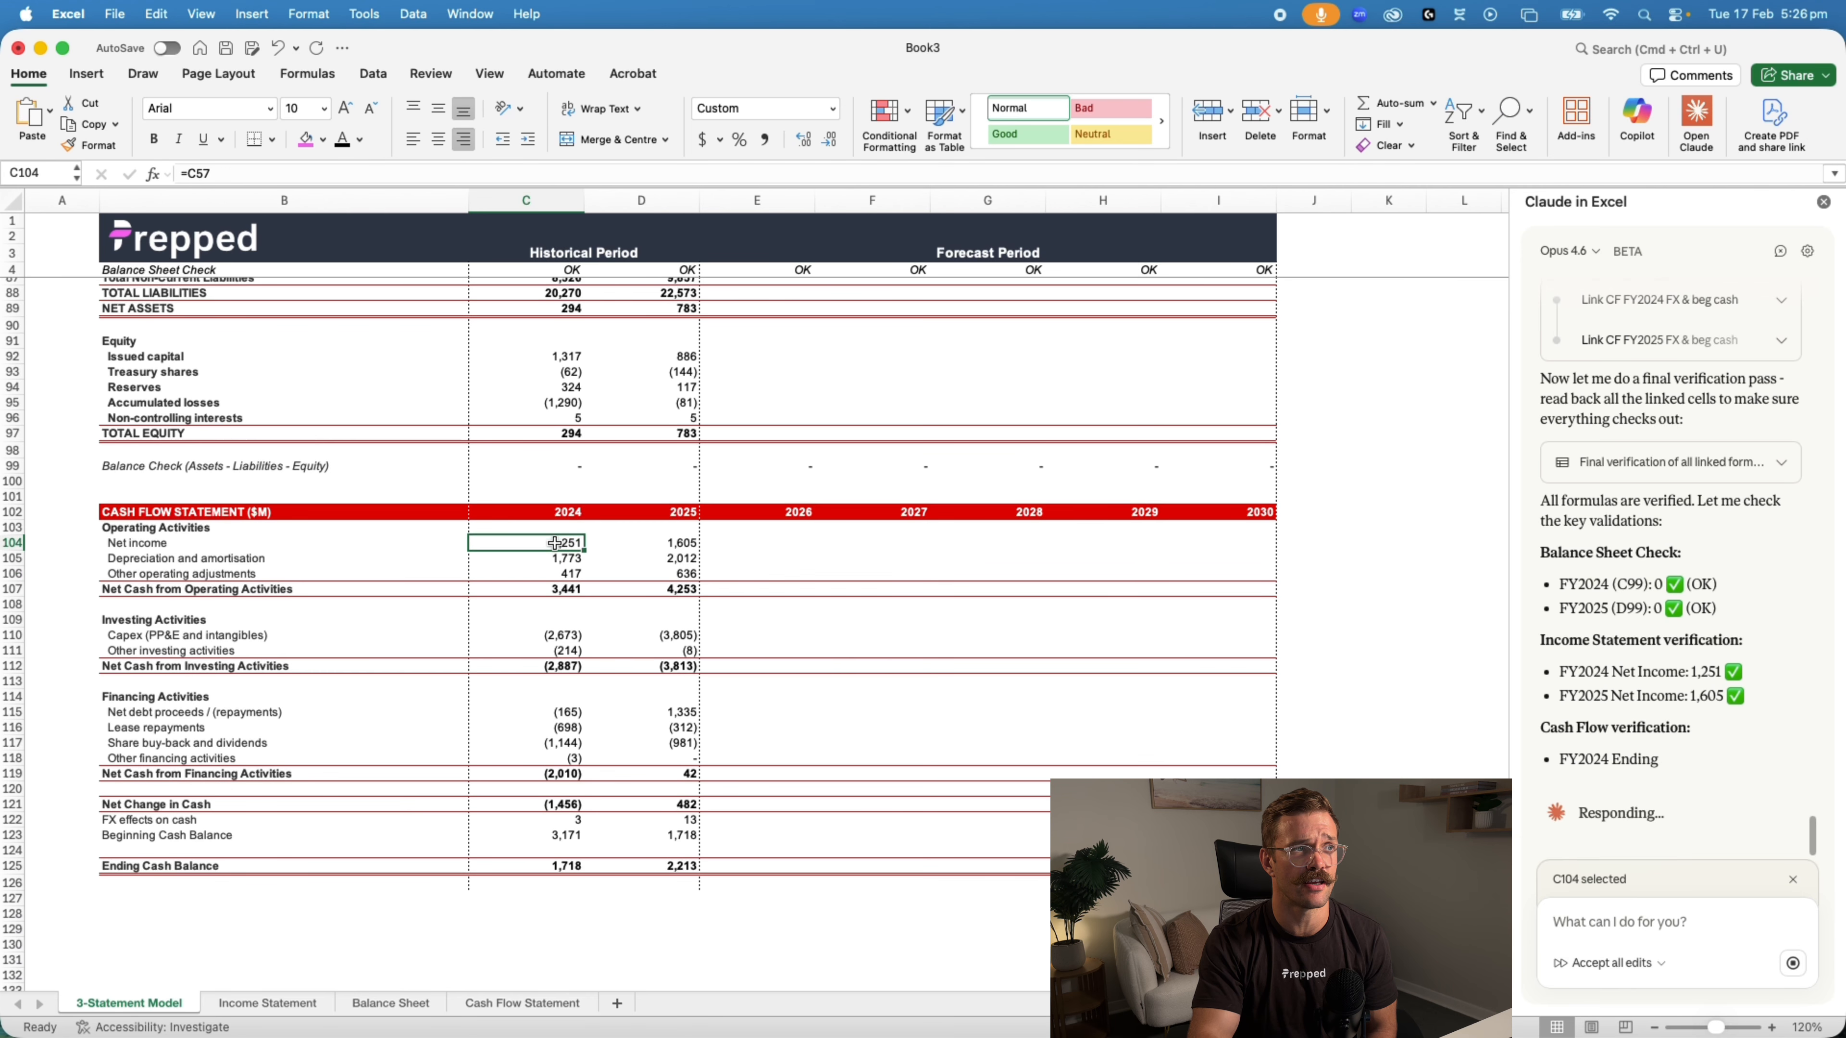
{"action": "scroll", "coordinate": [572, 572], "scroll_direction": "up", "scroll_amount": 5}
{"action": "scroll", "coordinate": [572, 571], "scroll_direction": "up", "scroll_amount": 6}
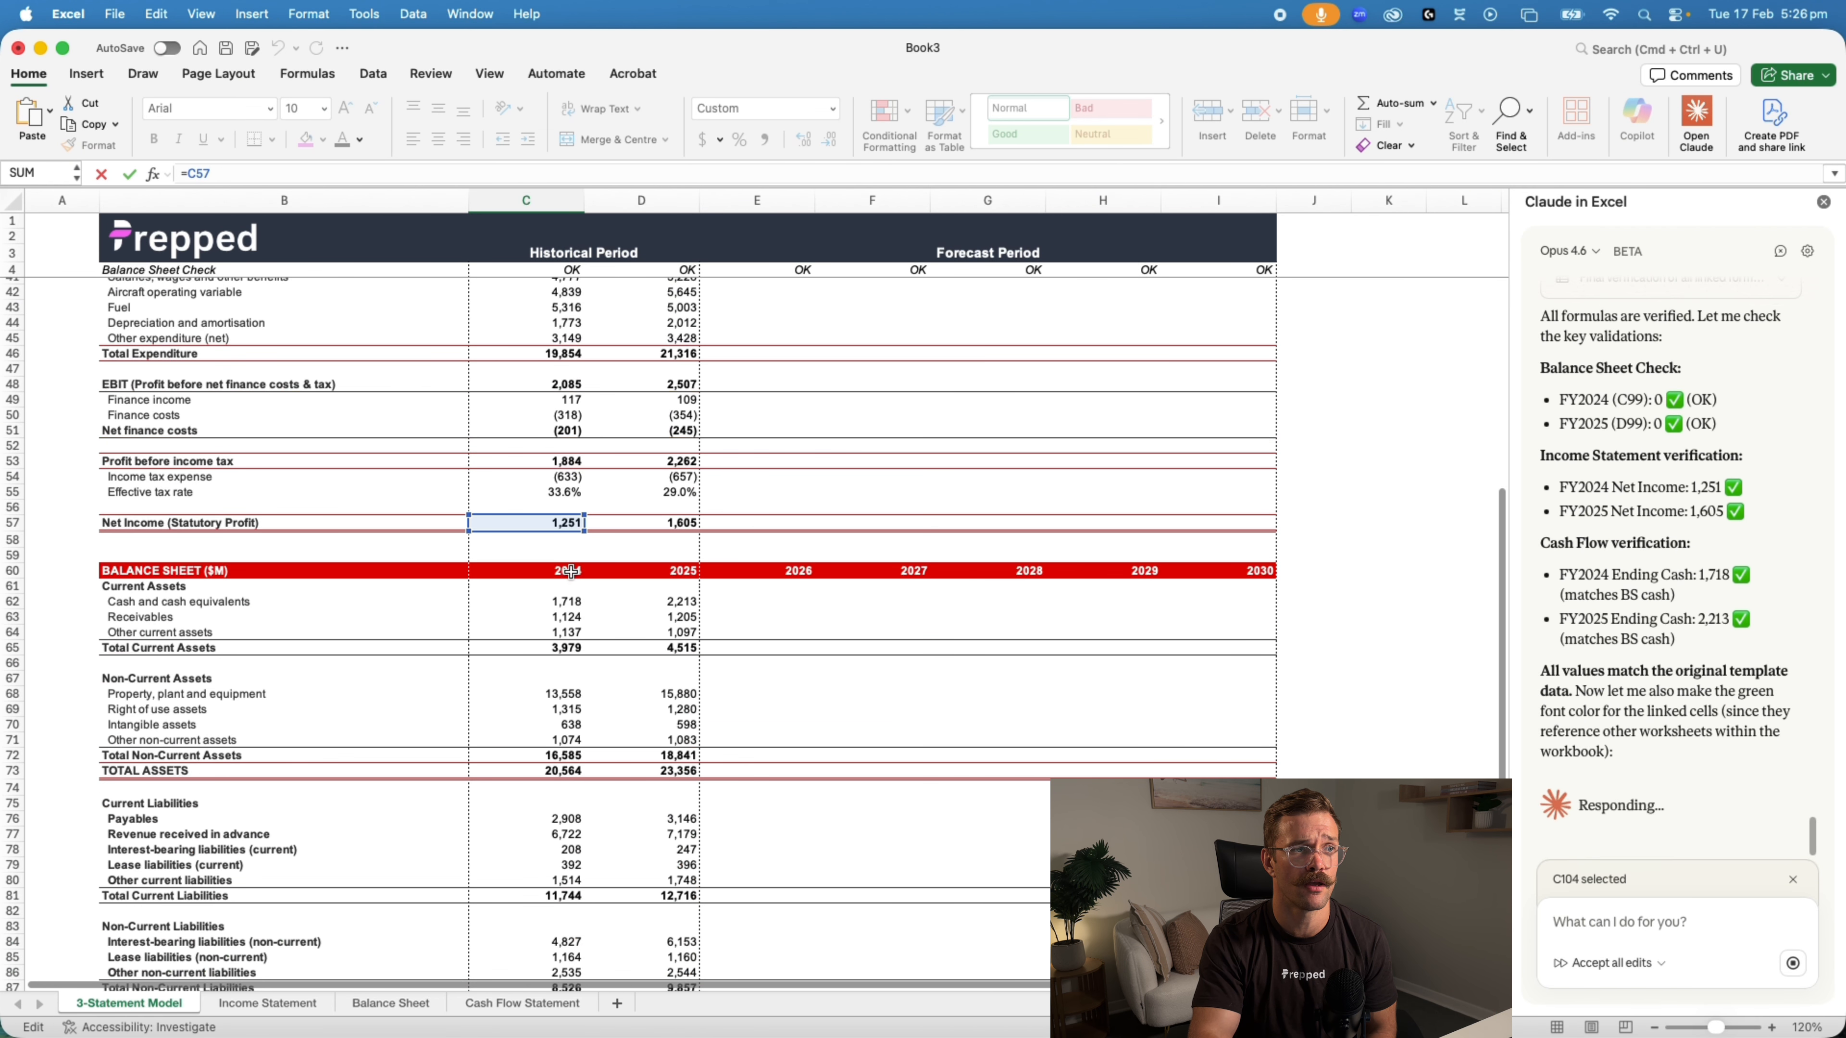
{"action": "key", "text": "Escape"}
{"action": "scroll", "coordinate": [536, 508], "scroll_direction": "down", "scroll_amount": 7}
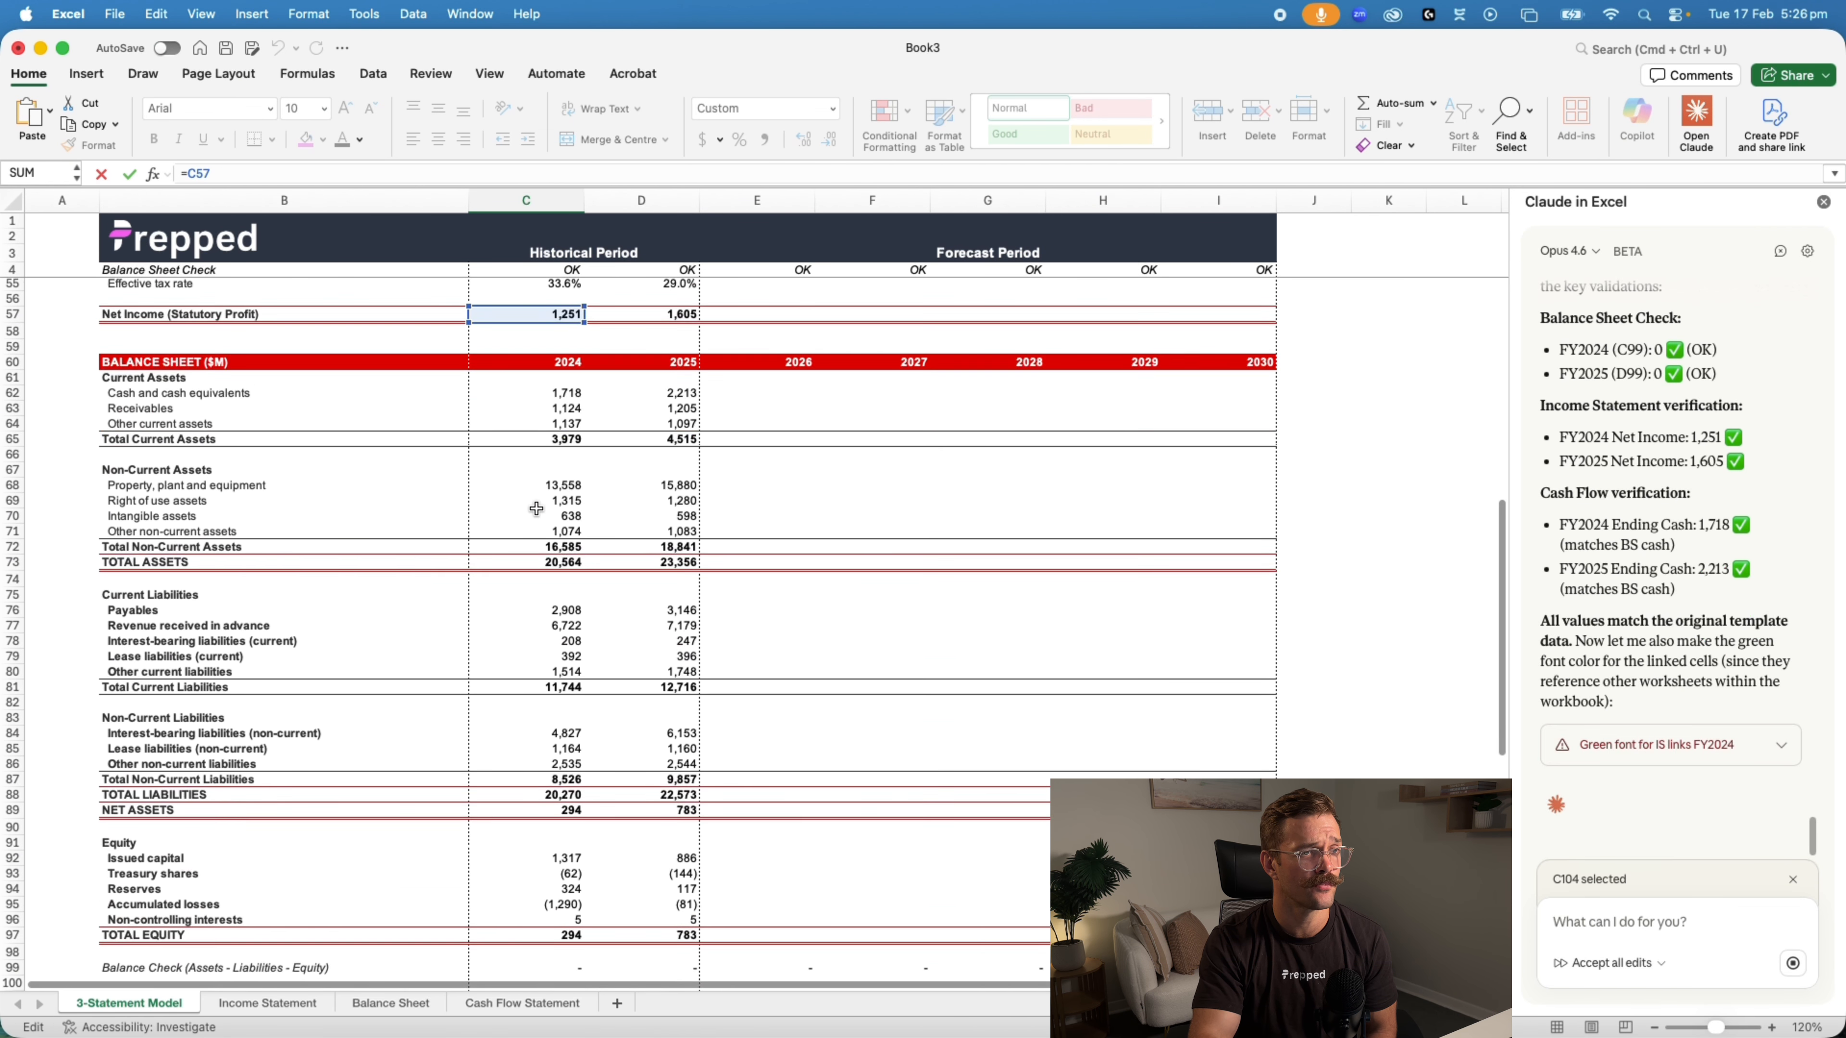
{"action": "left_click", "coordinate": [716, 746]}
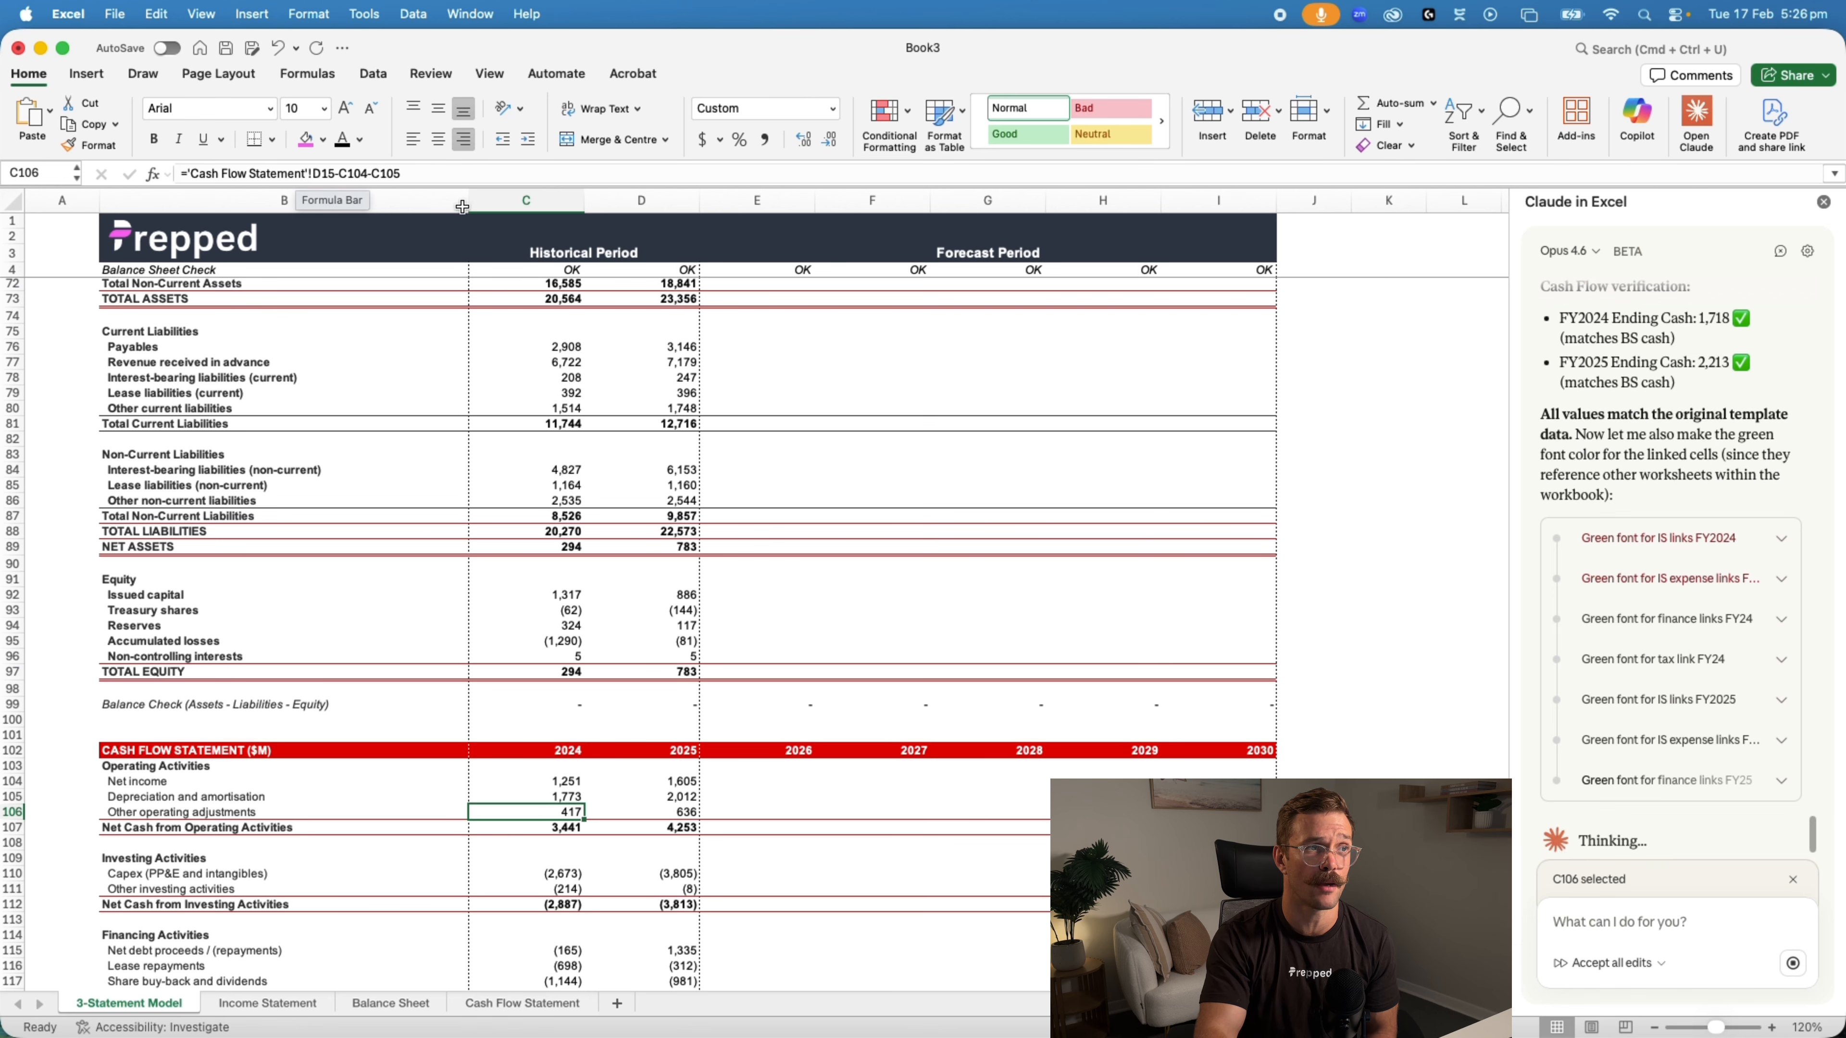
Examine the cell references behind 2024 other operating adjustments and the formula for net cash from operating activities
{"action": "left_click", "coordinate": [301, 174]}
{"action": "scroll", "coordinate": [741, 505], "scroll_direction": "up", "scroll_amount": 6}
{"action": "scroll", "coordinate": [741, 505], "scroll_direction": "down", "scroll_amount": 8}
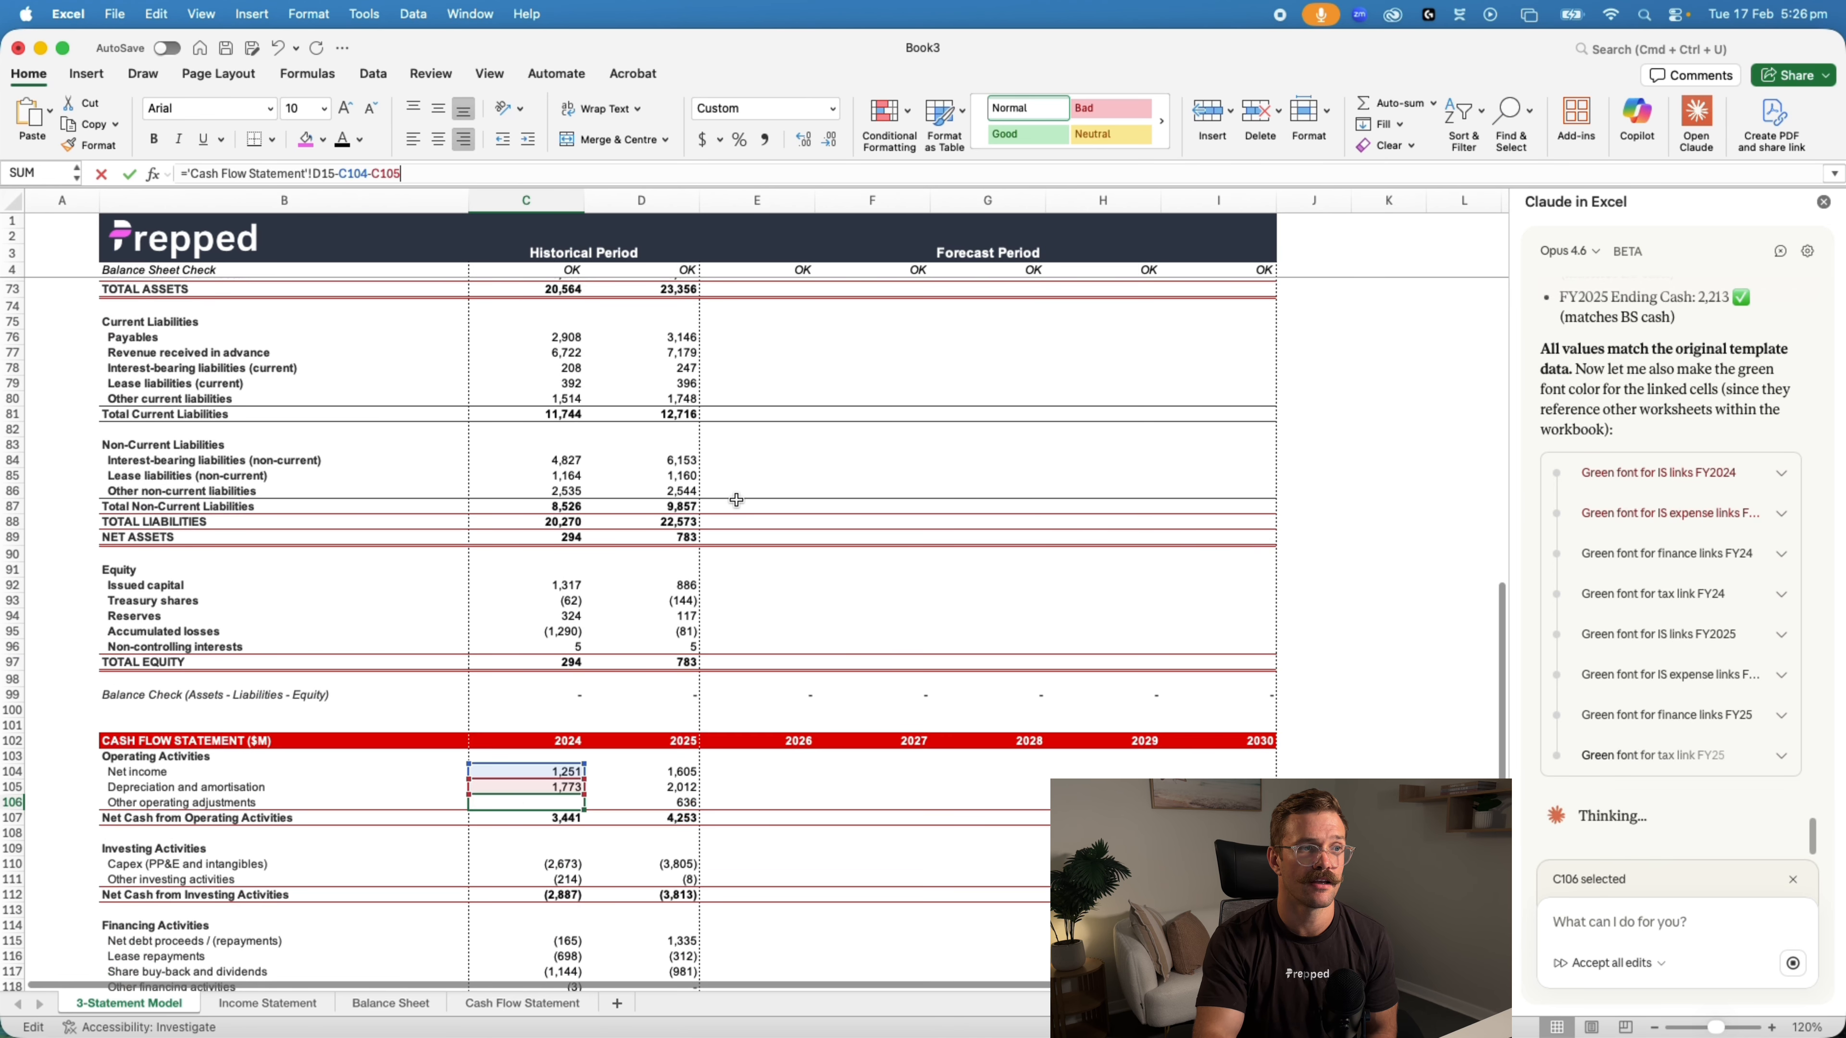
{"action": "key", "text": "Escape"}
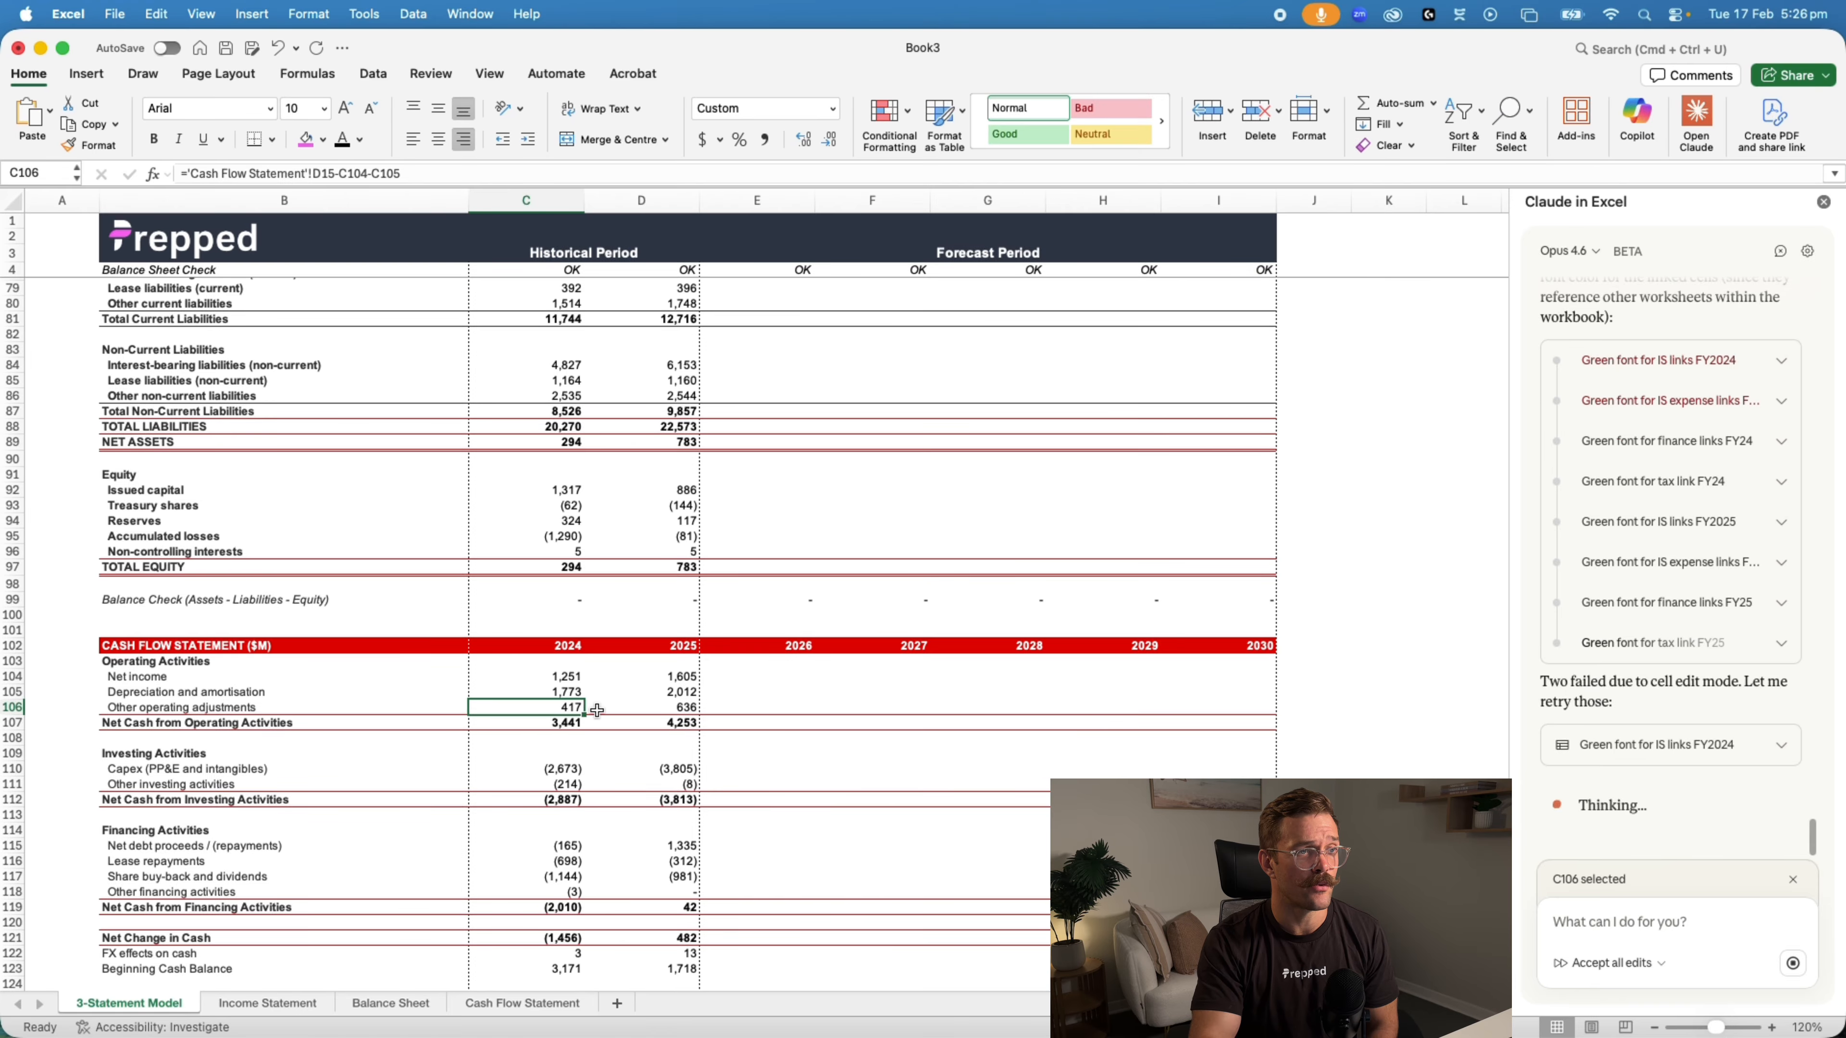
{"action": "left_click", "coordinate": [566, 721]}
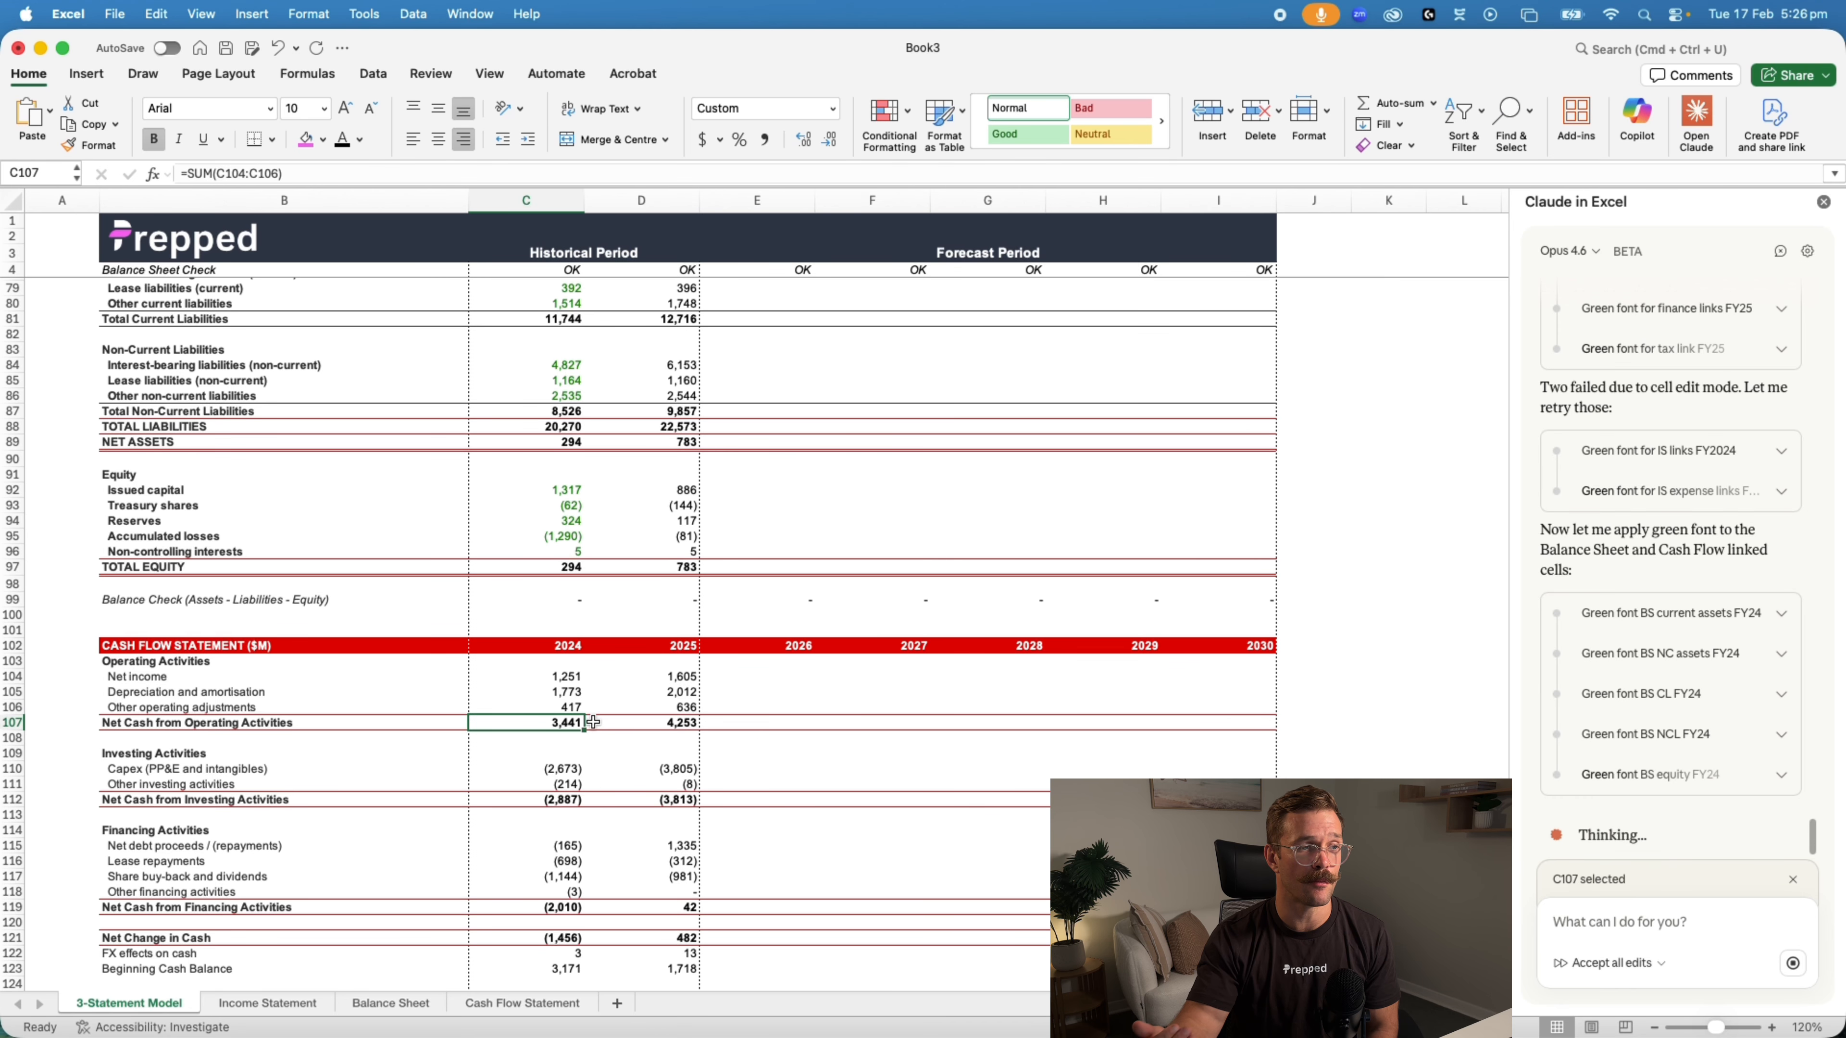
Inspect the 2024 financing formulas for net debt proceeds, lease repayments, share buy-back and dividends, and other financing activities
{"action": "scroll", "coordinate": [574, 800], "scroll_direction": "down", "scroll_amount": 1}
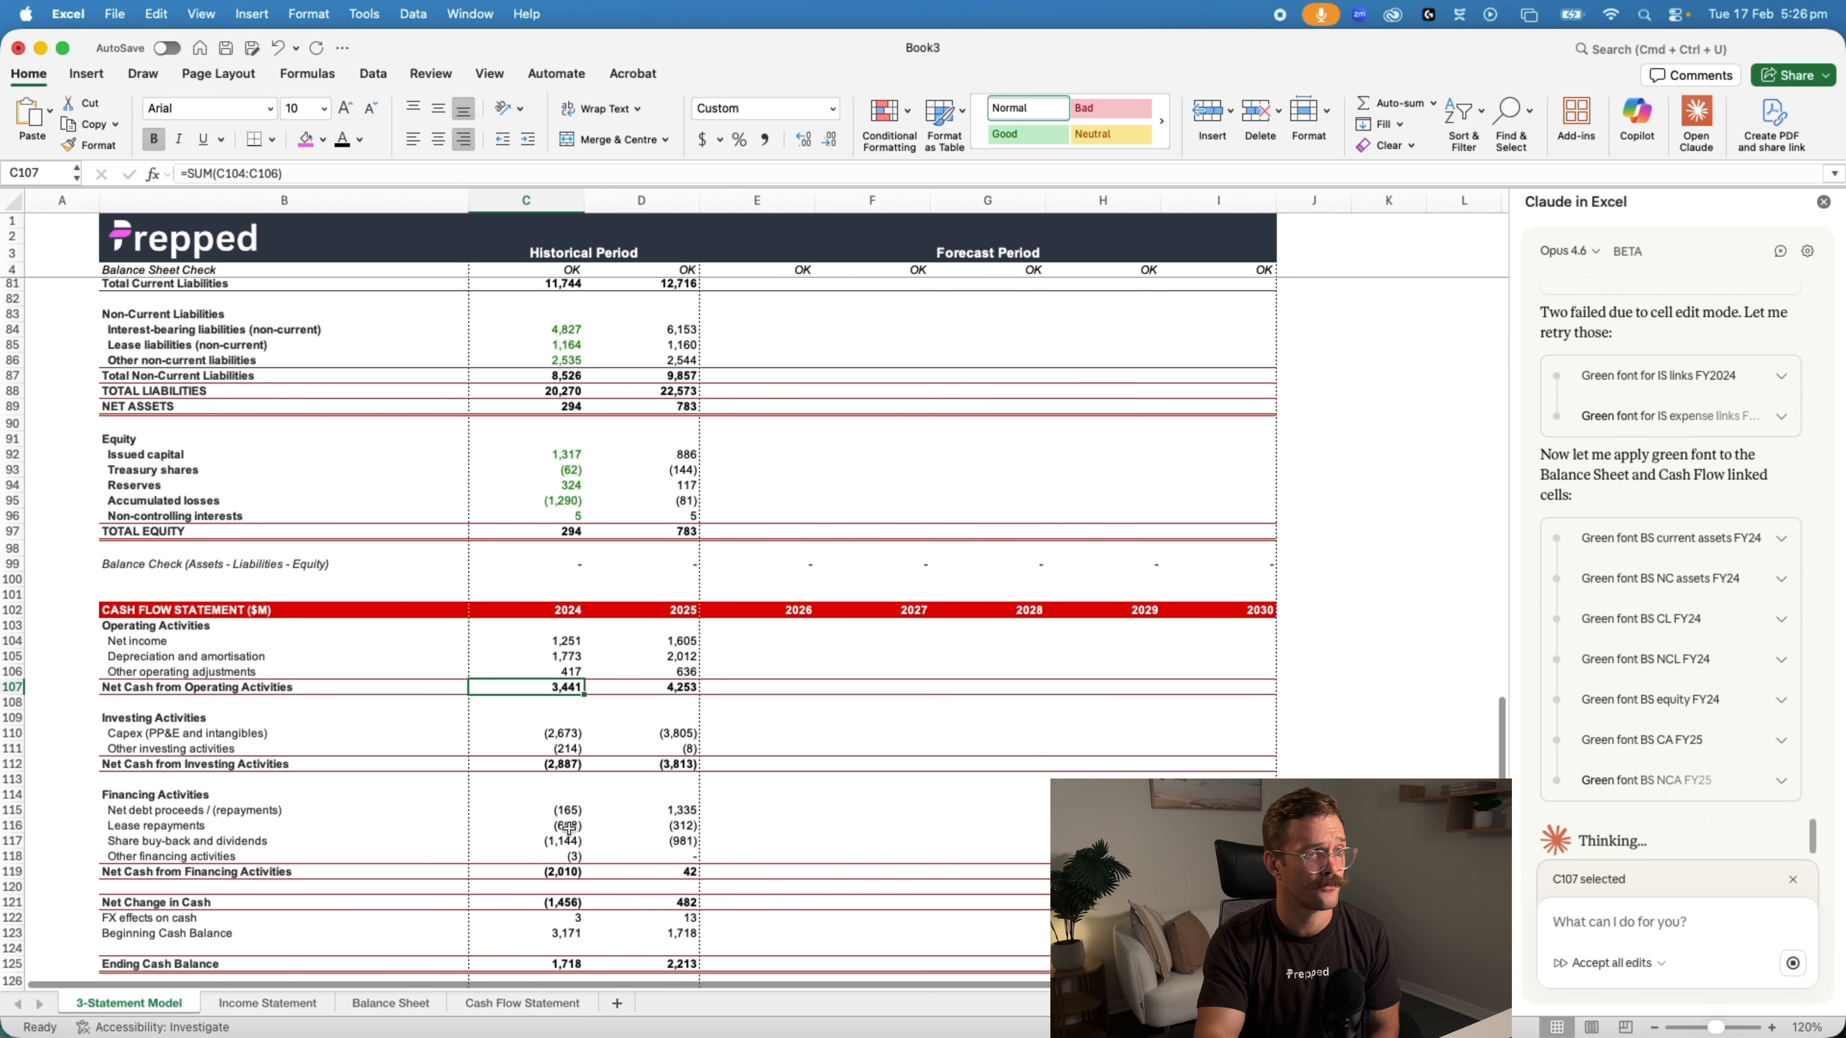
{"action": "left_click_drag", "start_coordinate": [569, 810], "coordinate": [569, 826]}
{"action": "left_click", "coordinate": [563, 844]}
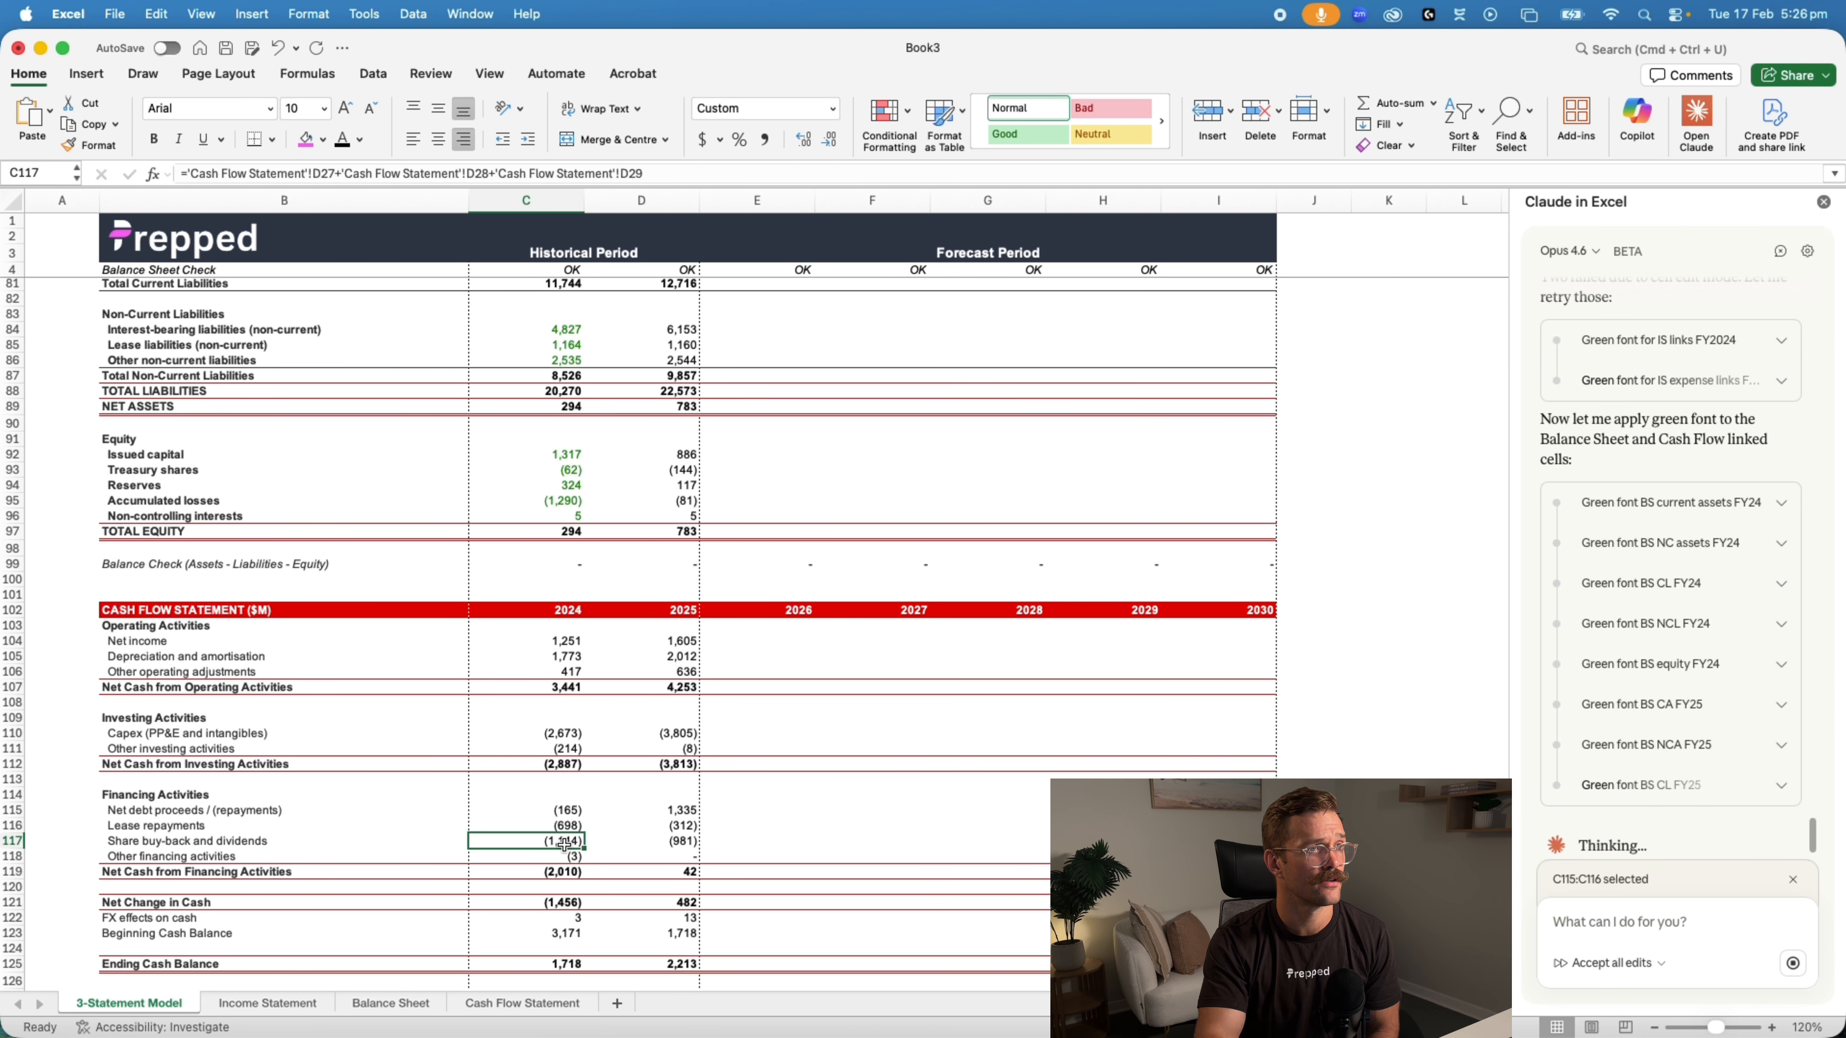
{"action": "left_click", "coordinate": [566, 857]}
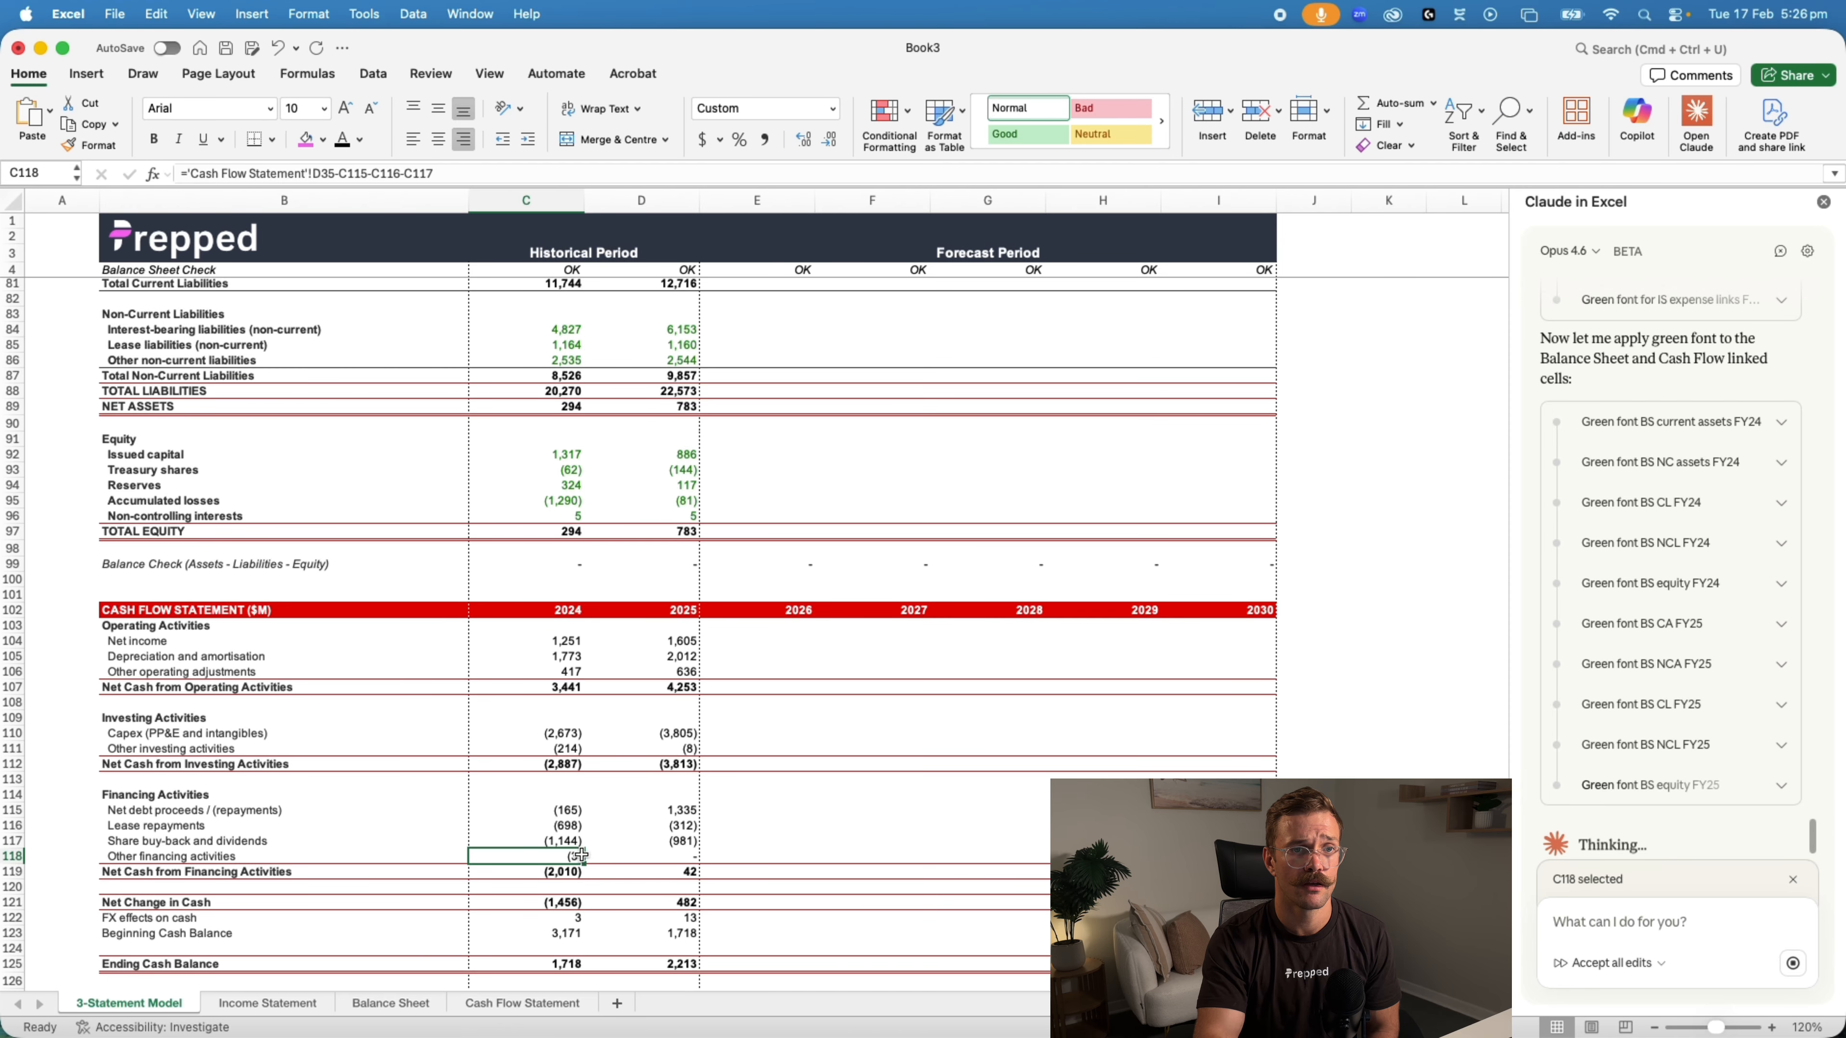
Check the font colouring of linked cells in the balance sheet and income statement, and inspect the 2025 FX effects assumption formula
{"action": "scroll", "coordinate": [636, 702], "scroll_direction": "up", "scroll_amount": 10}
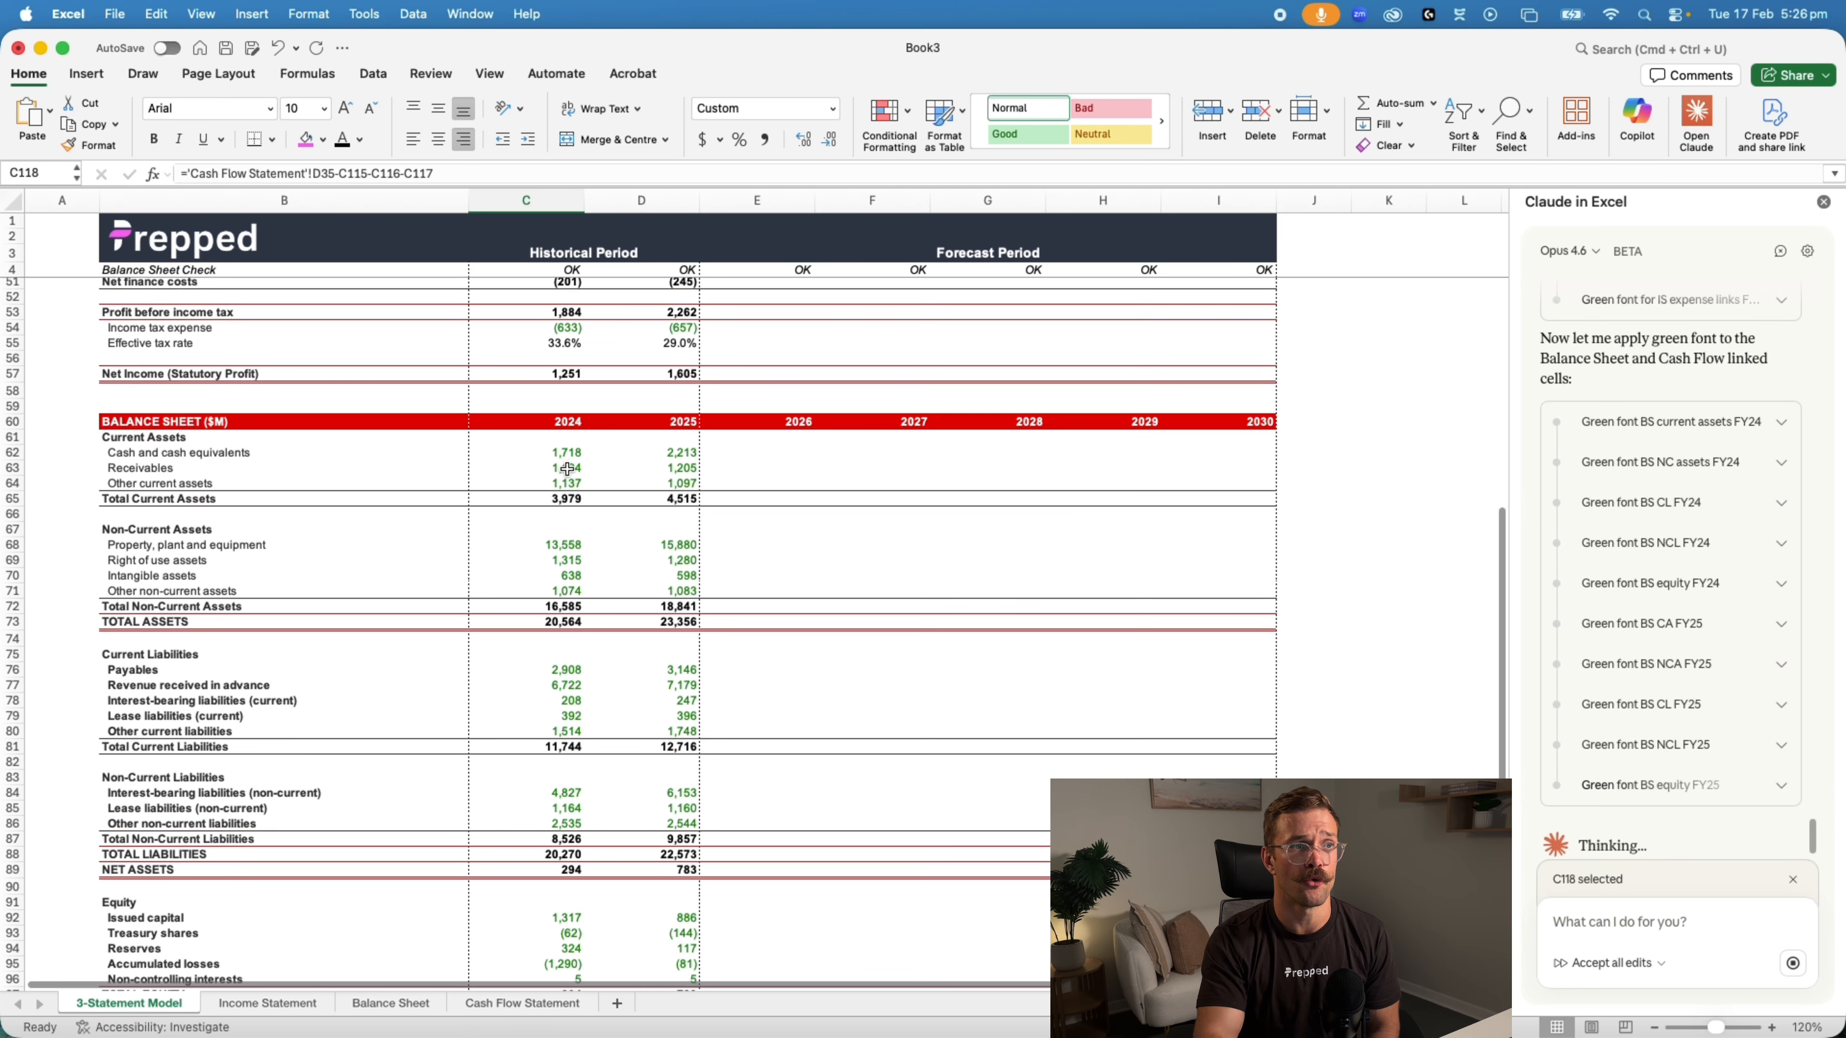
{"action": "scroll", "coordinate": [588, 695], "scroll_direction": "up", "scroll_amount": 7}
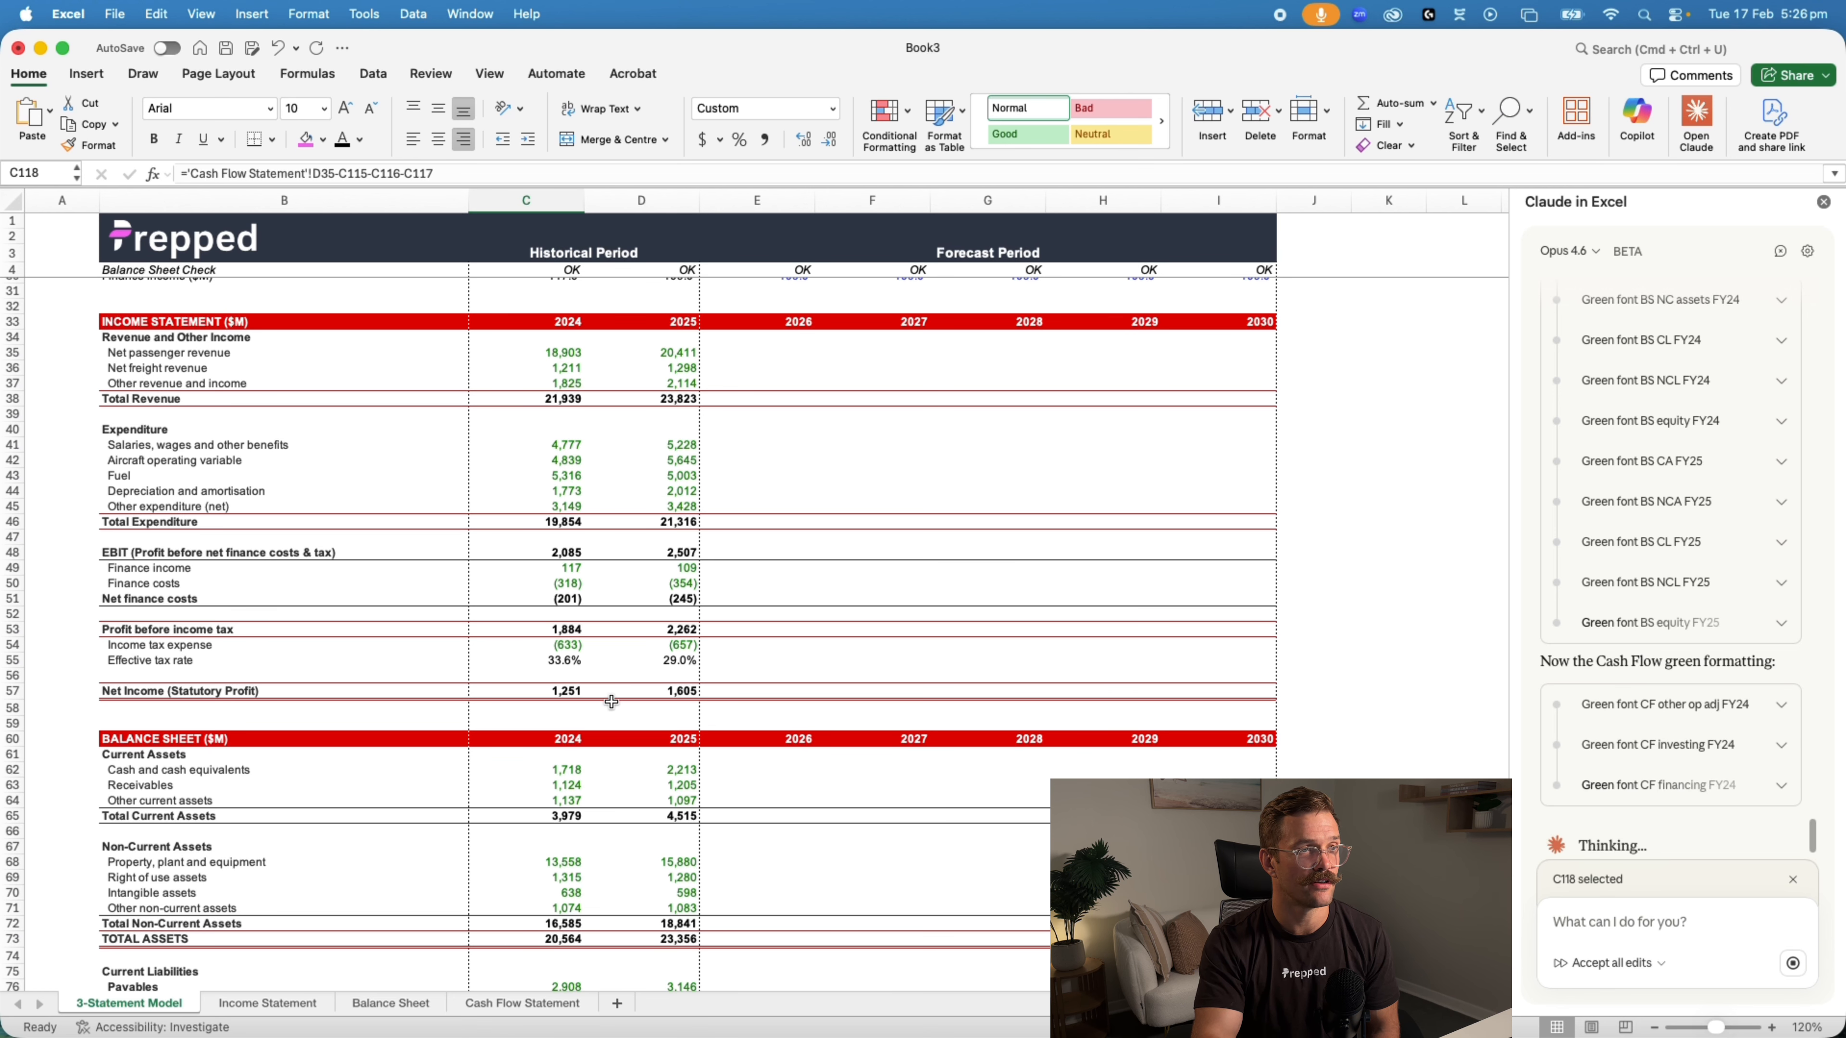
{"action": "scroll", "coordinate": [611, 702], "scroll_direction": "up", "scroll_amount": 2}
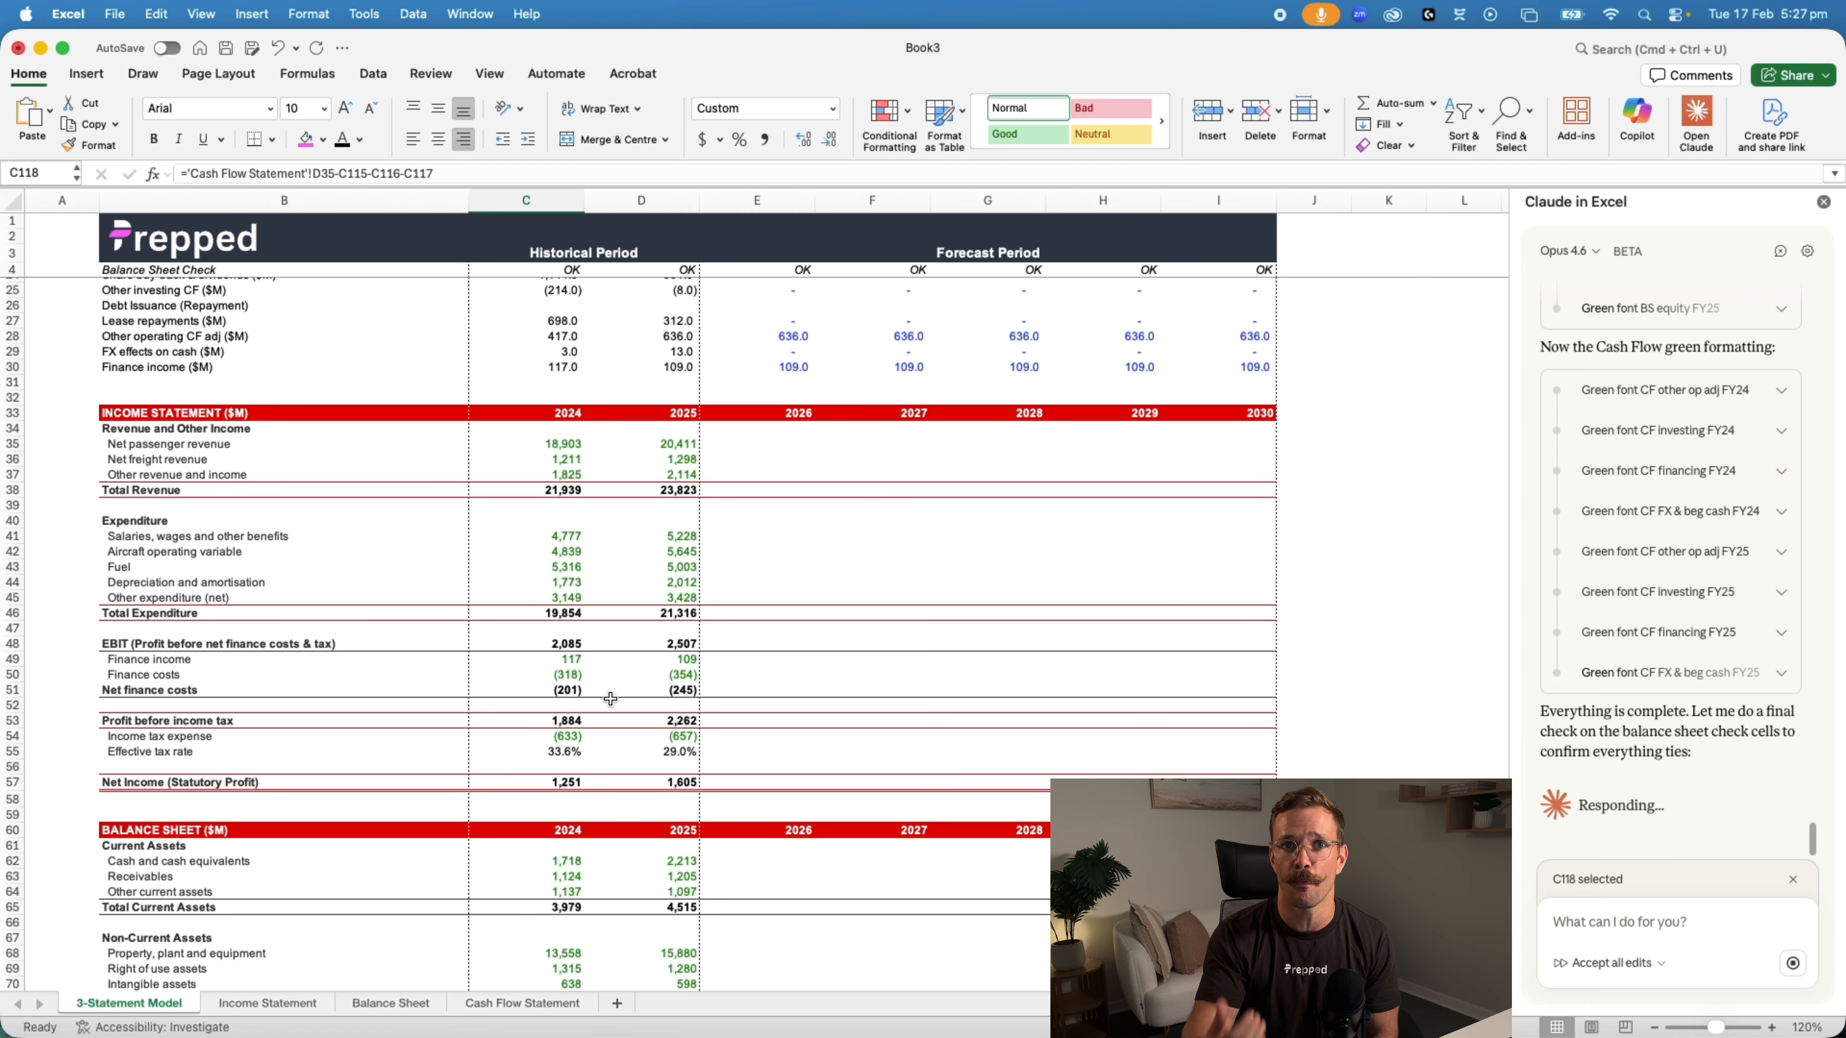
{"action": "left_click", "coordinate": [671, 350]}
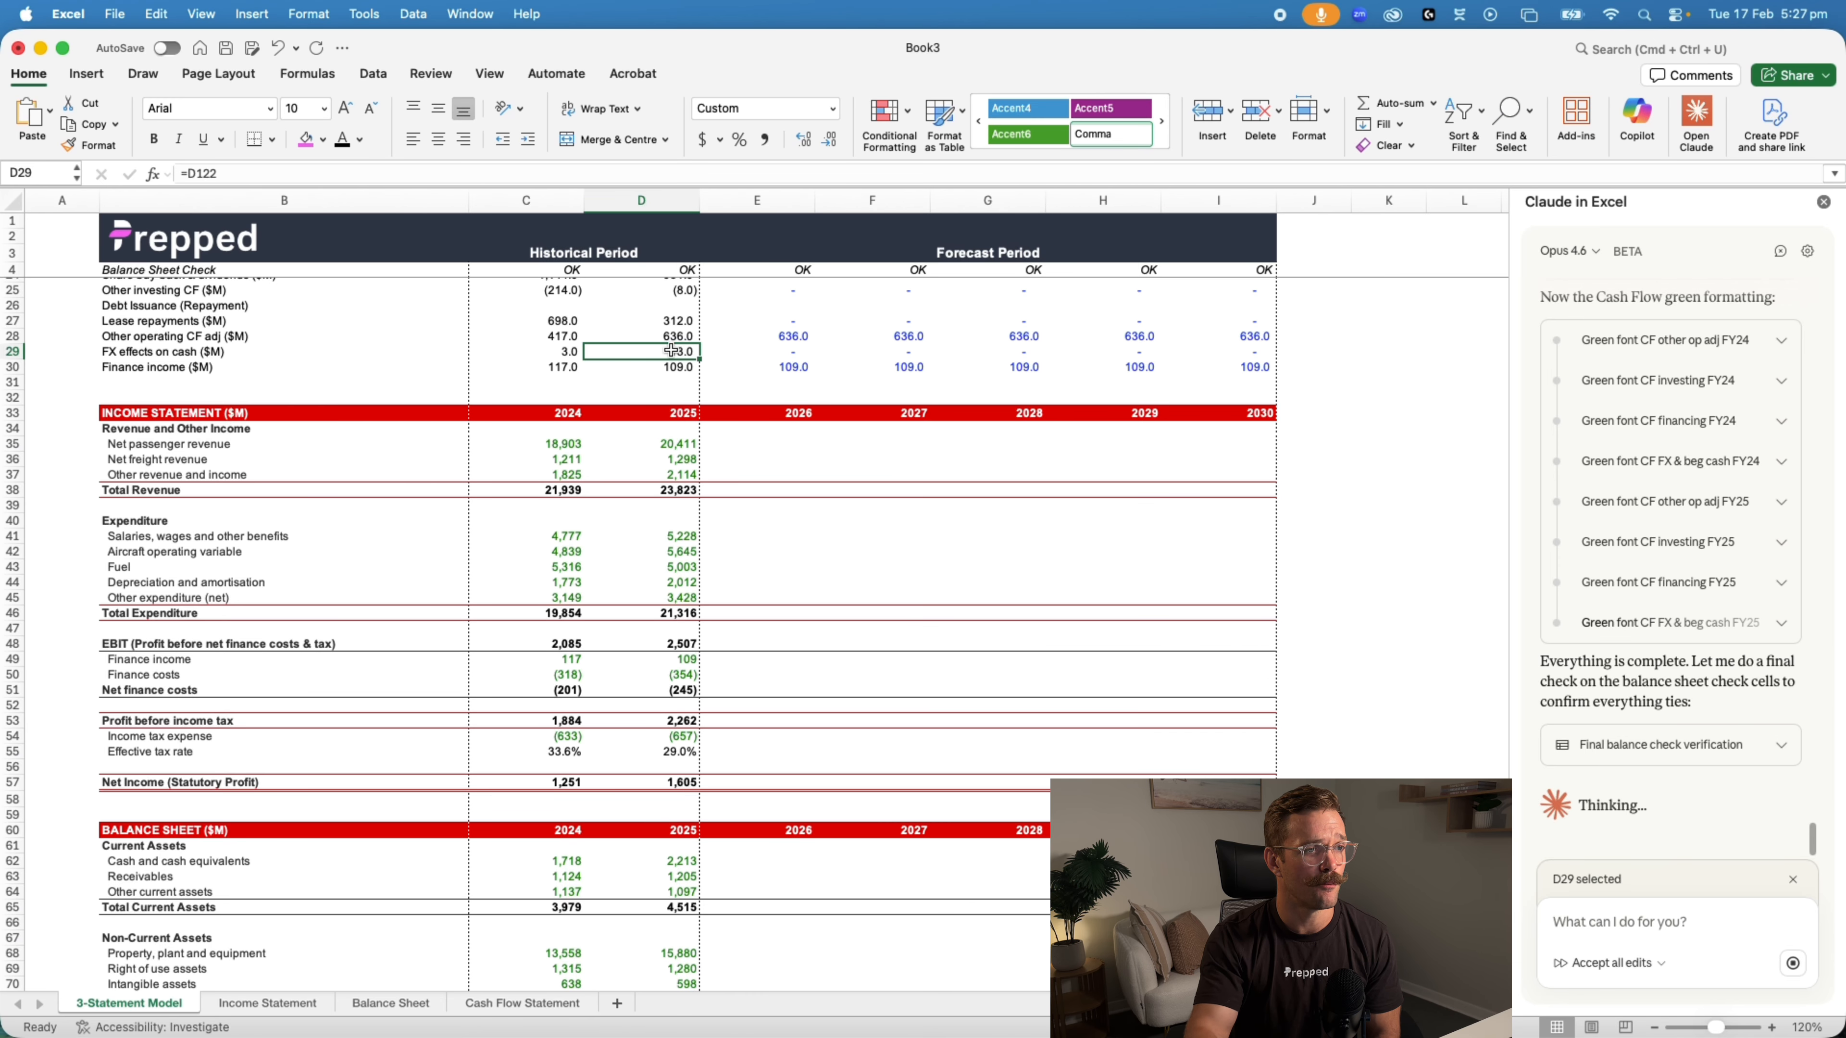
Check the font colour and formulas of 2024 net income and depreciation in the cash flow section
{"action": "scroll", "coordinate": [576, 595], "scroll_direction": "down", "scroll_amount": 3}
{"action": "scroll", "coordinate": [576, 595], "scroll_direction": "down", "scroll_amount": 15}
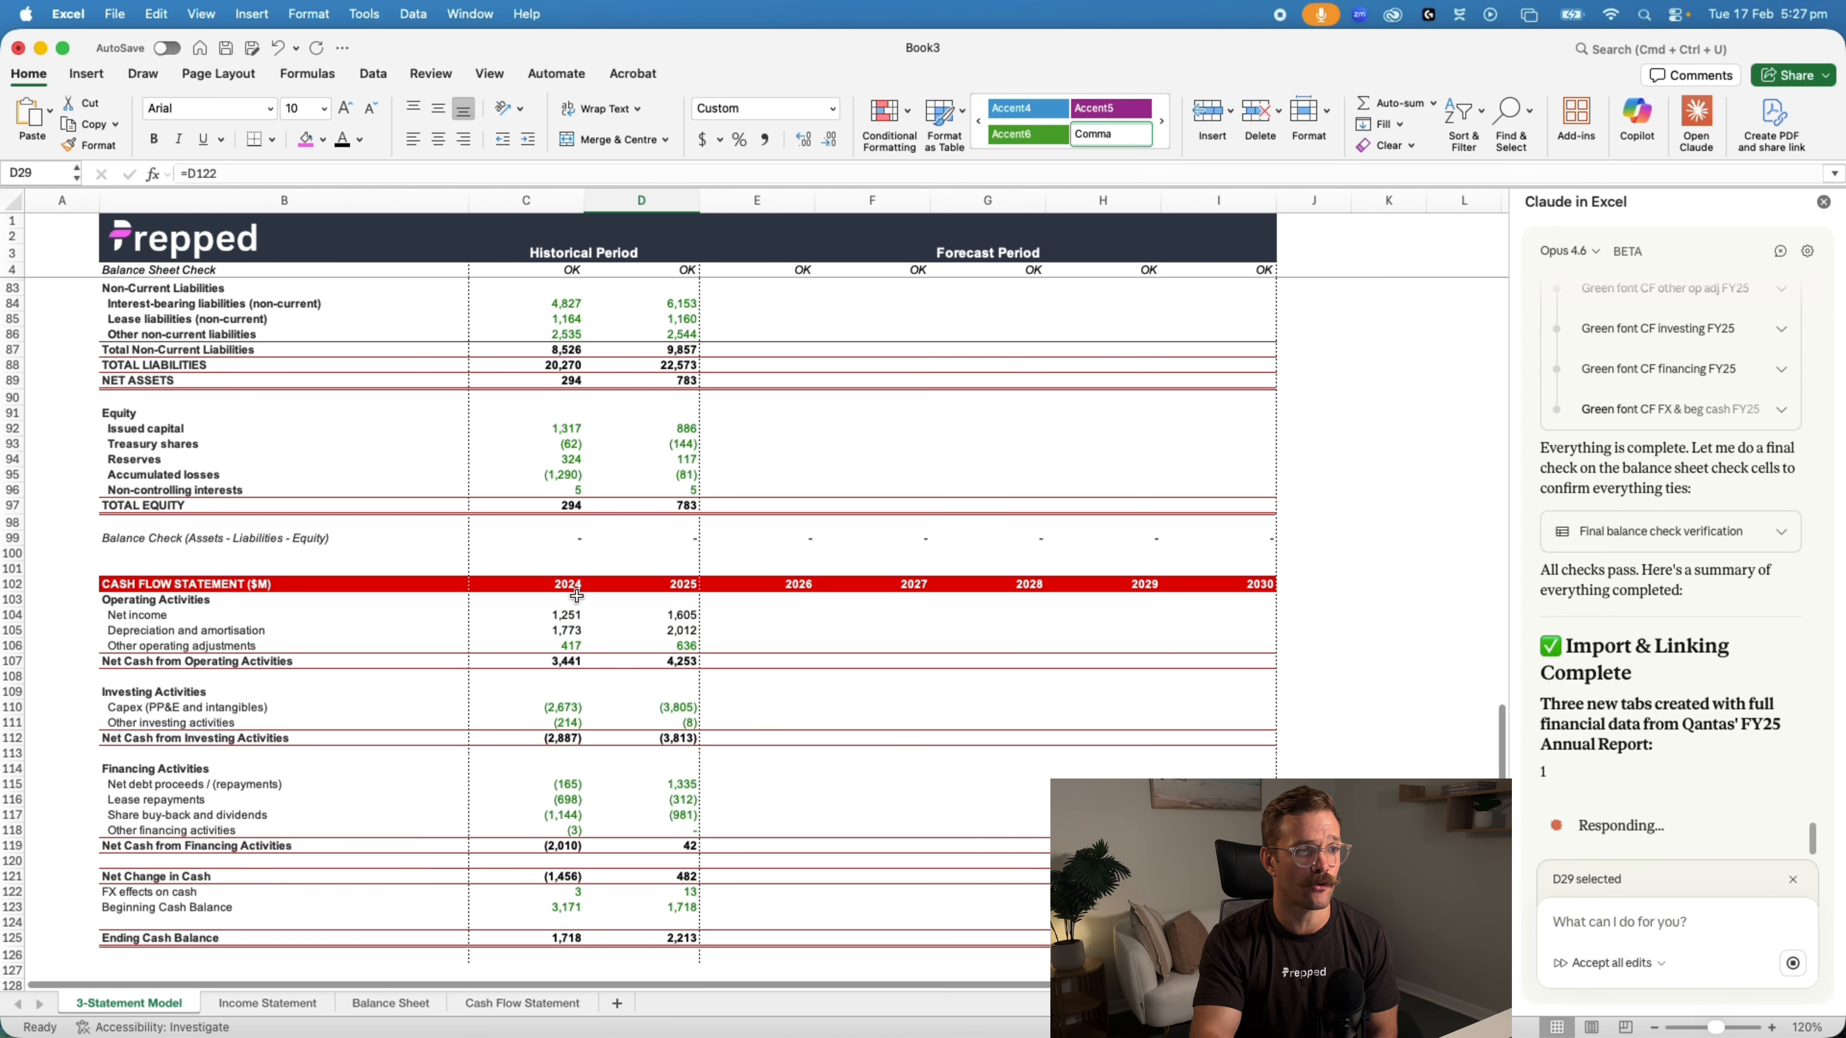
{"action": "left_click_drag", "start_coordinate": [557, 615], "coordinate": [557, 629]}
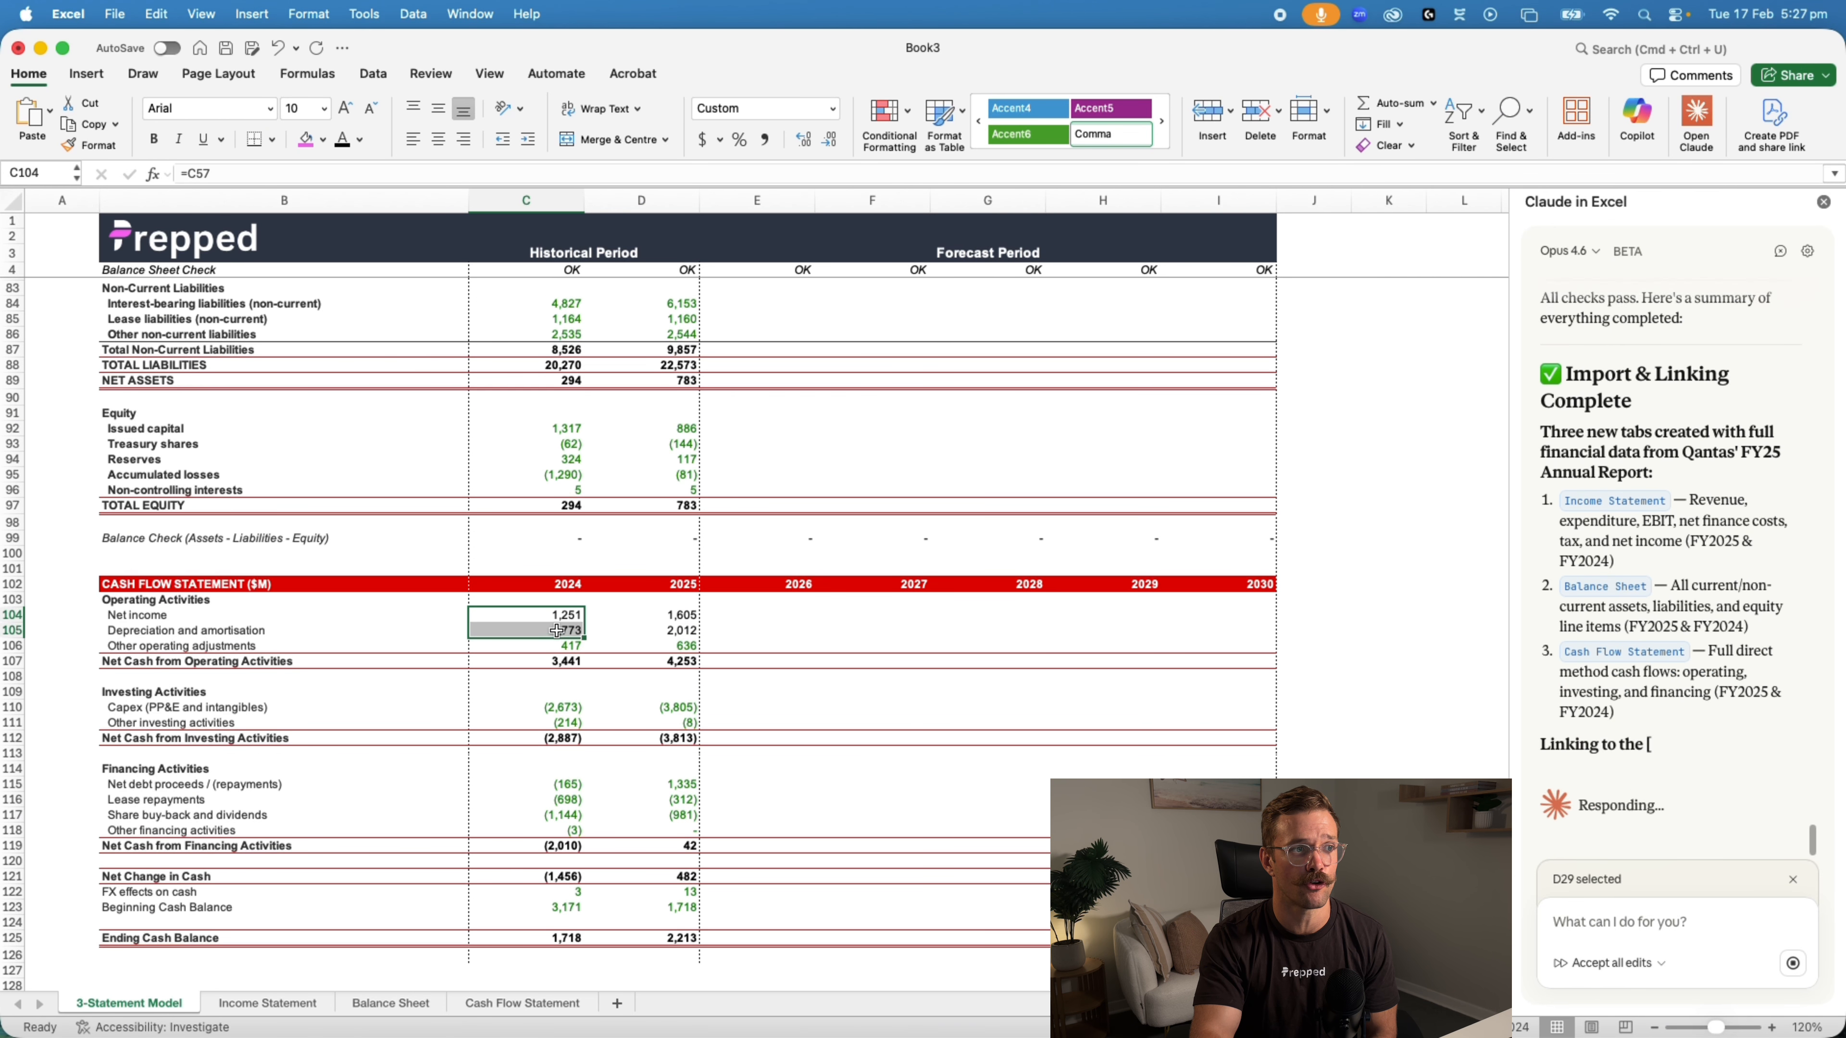
{"action": "left_click", "coordinate": [556, 613]}
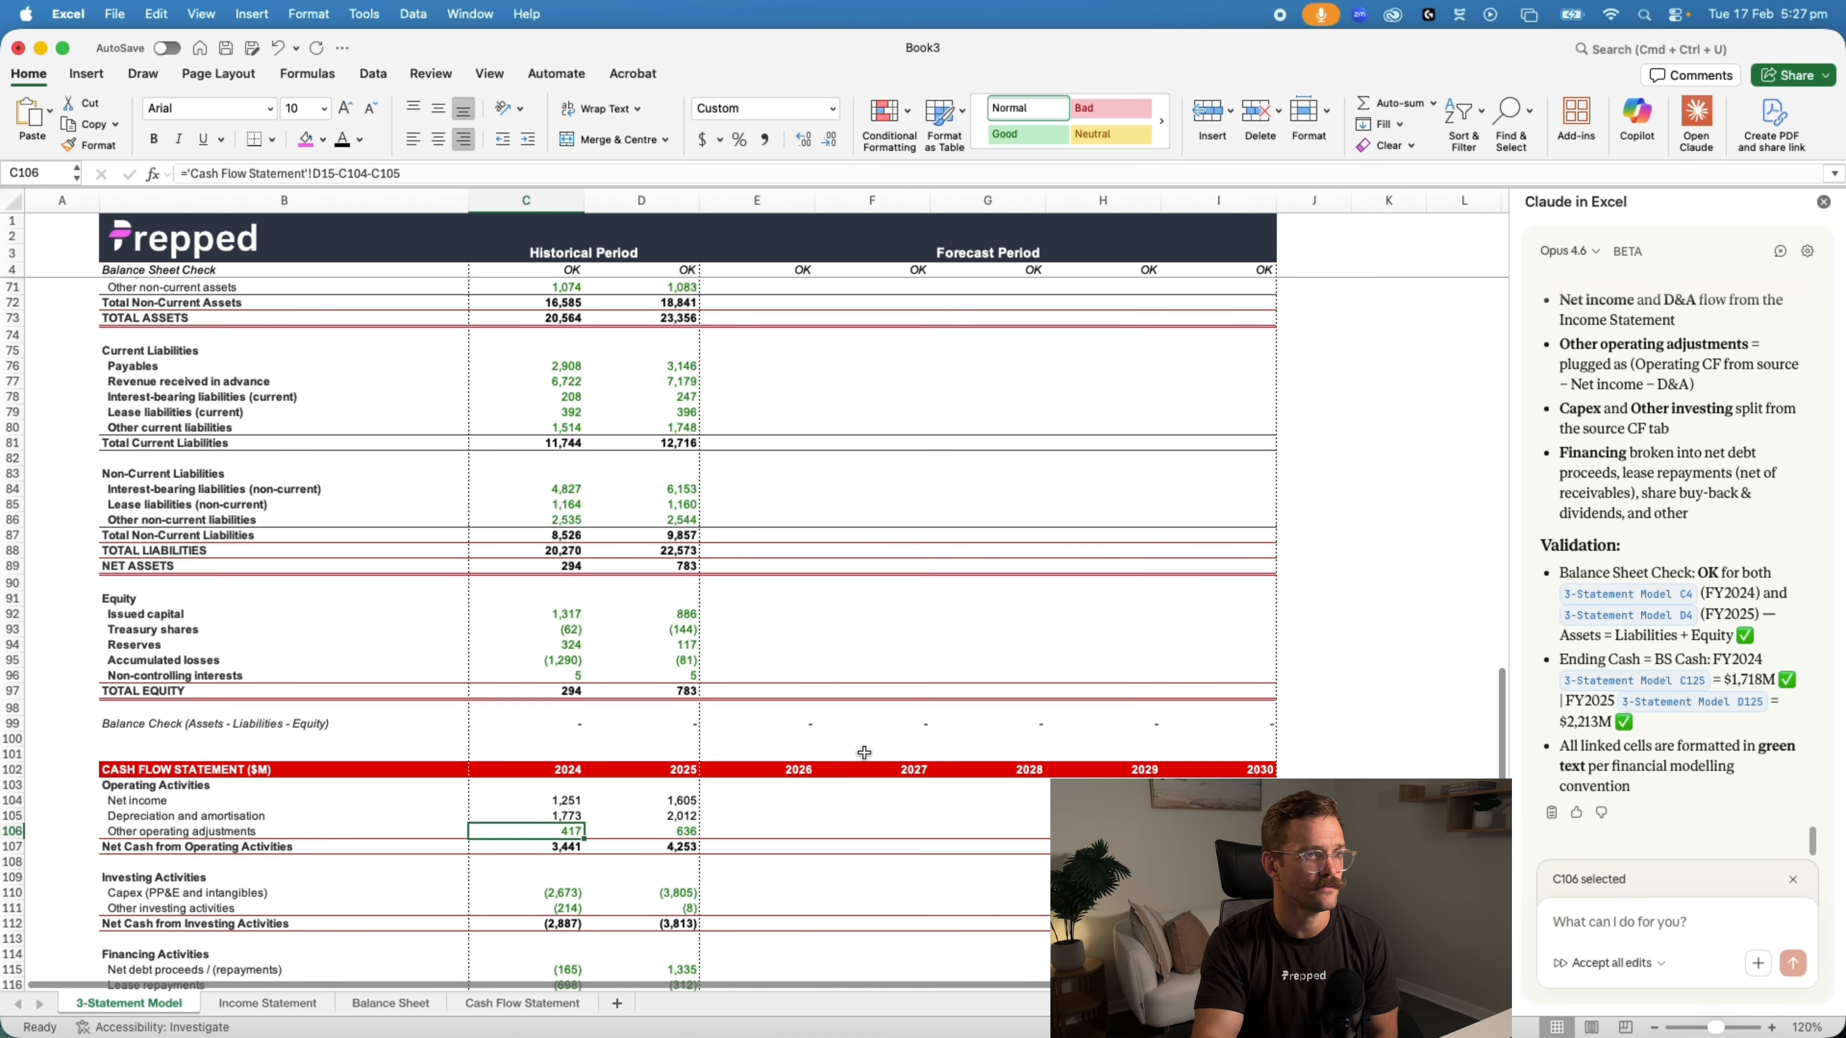
Inspect which cells the 2024 balance check formula beneath total equity references
{"action": "scroll", "coordinate": [862, 752], "scroll_direction": "up", "scroll_amount": 5}
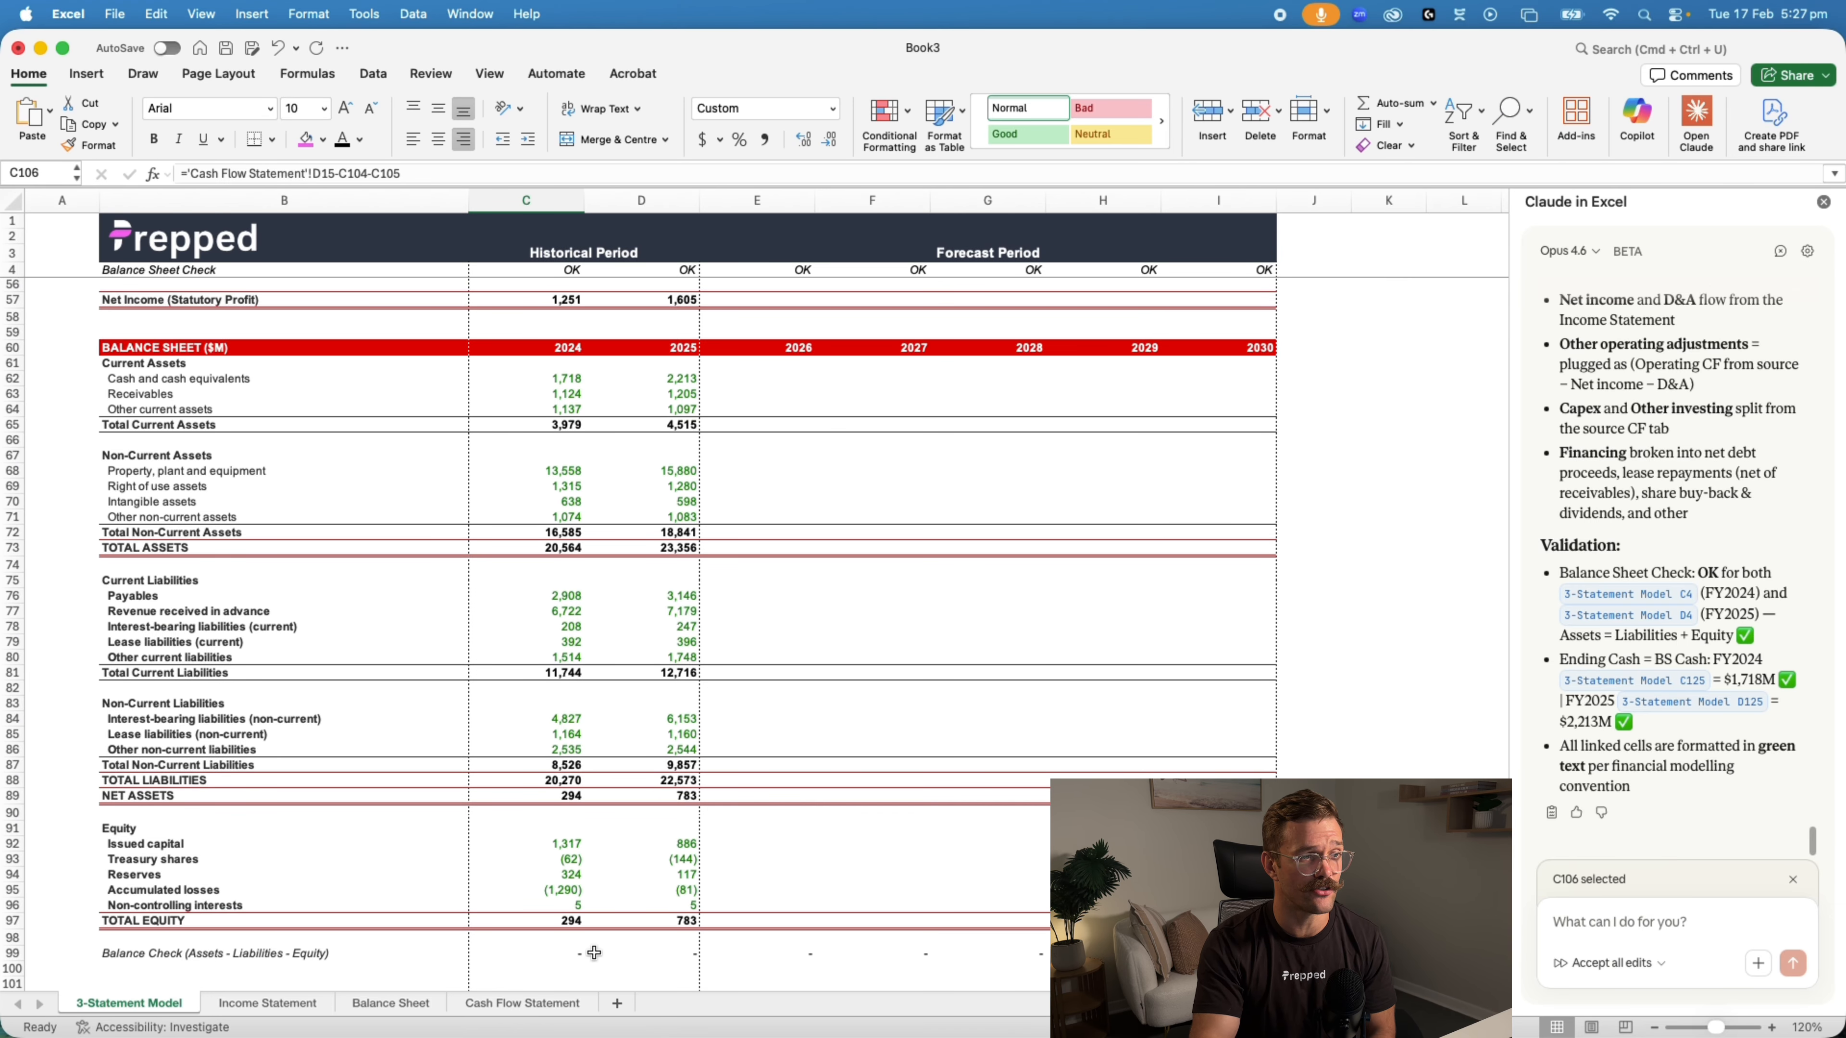
{"action": "left_click", "coordinate": [573, 953]}
{"action": "left_click", "coordinate": [558, 169]}
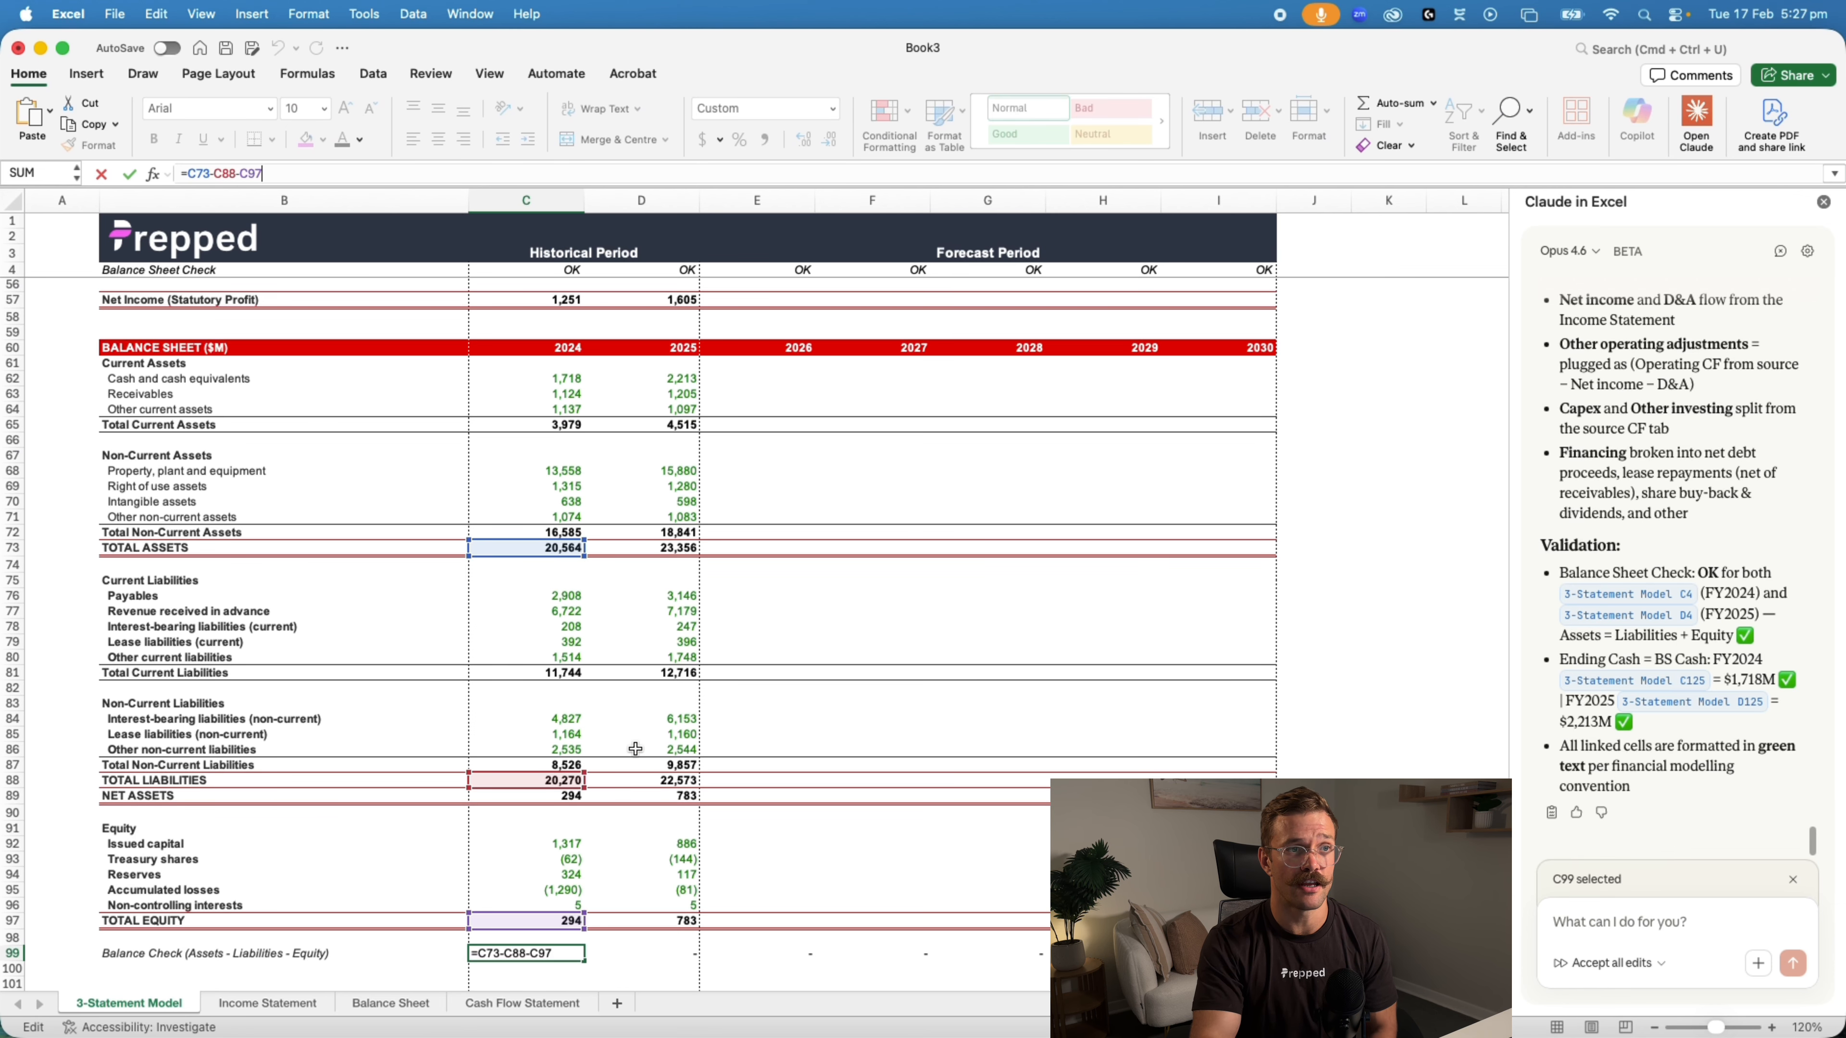
{"action": "key", "text": "Escape"}
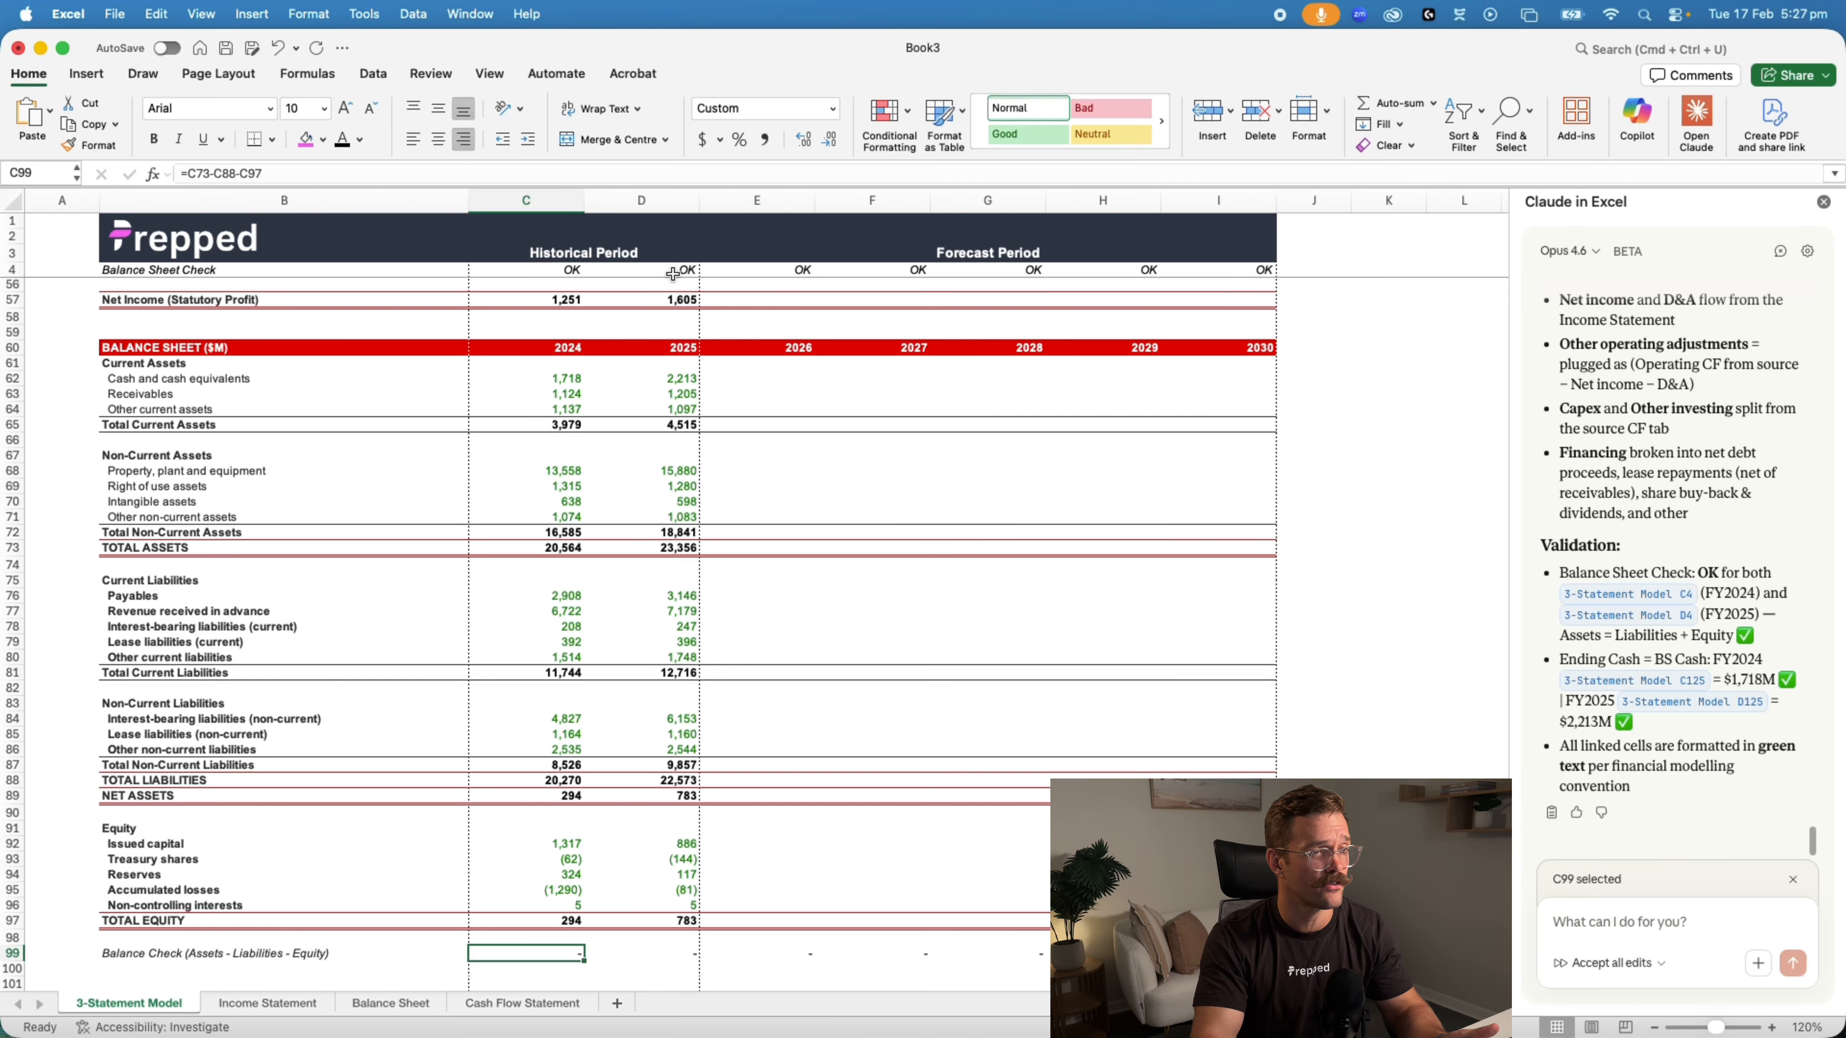
Review the forecast assumptions and inspect the 2024 and 2025 statutory net income formulas in the income statement
{"action": "scroll", "coordinate": [800, 534], "scroll_direction": "up", "scroll_amount": 15}
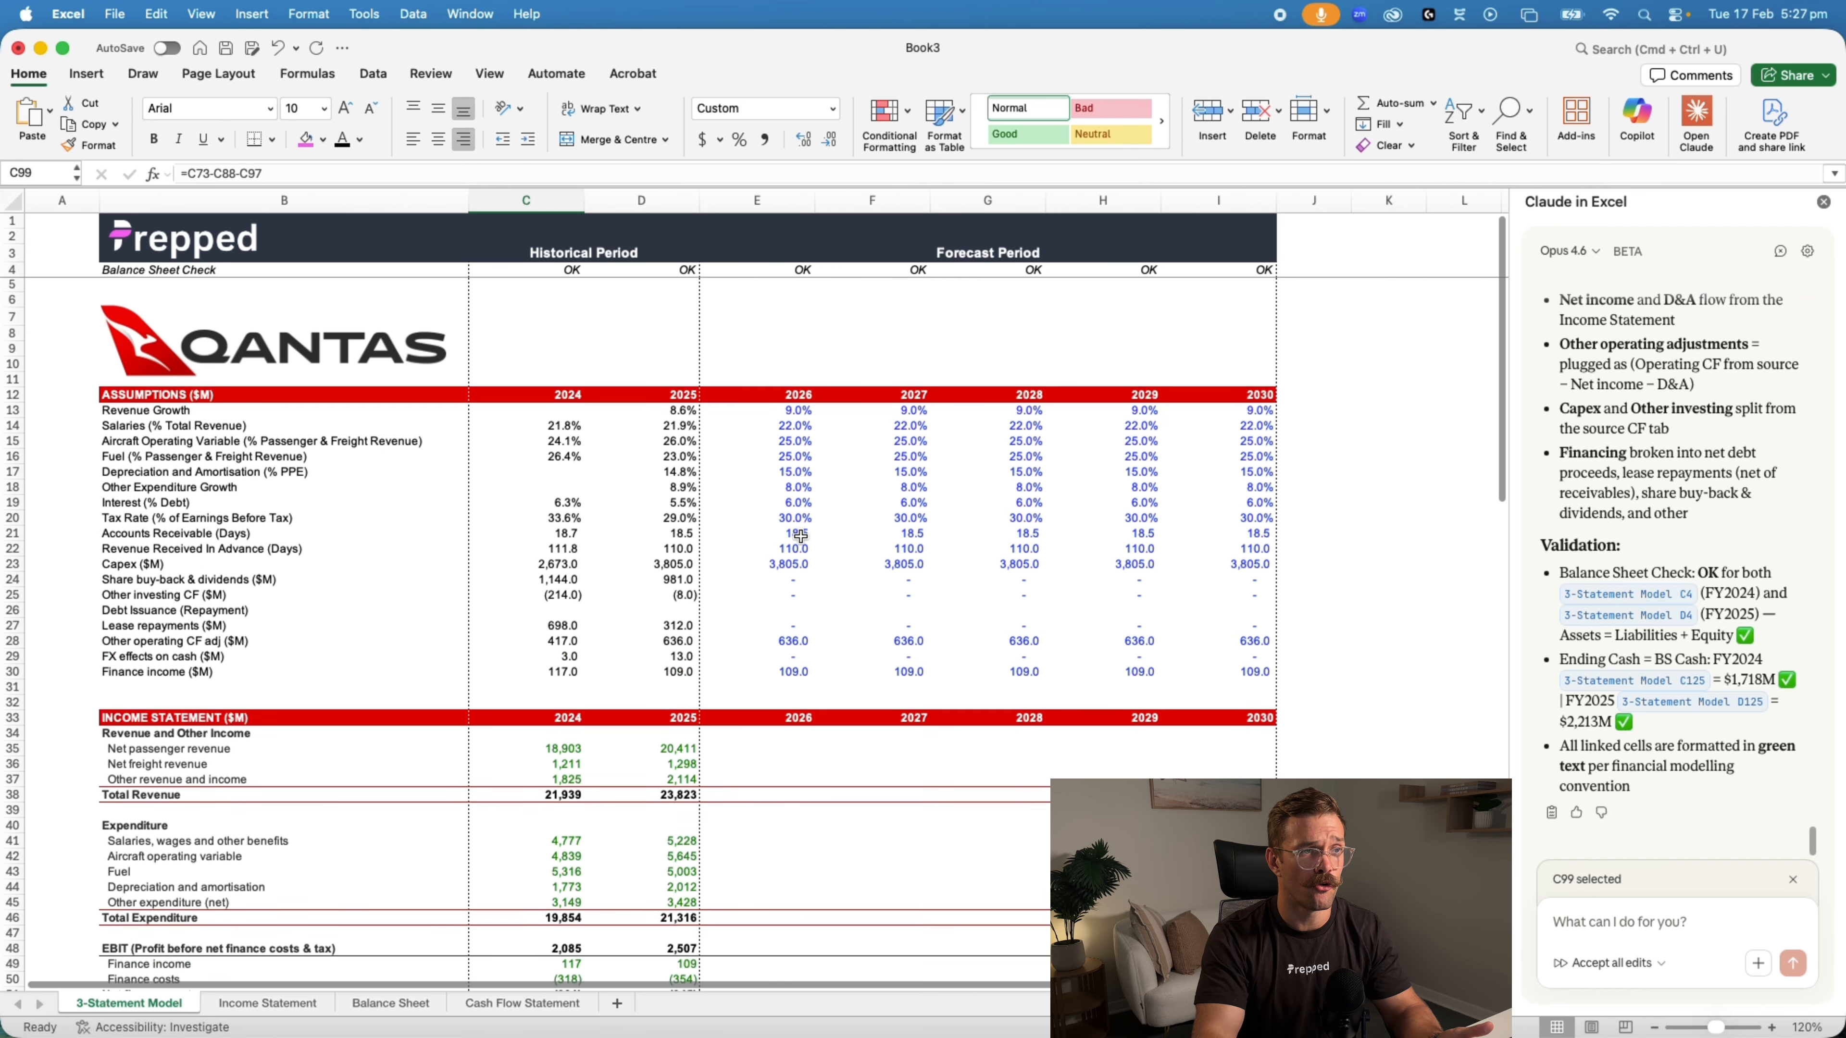
{"action": "scroll", "coordinate": [800, 536], "scroll_direction": "down", "scroll_amount": 4}
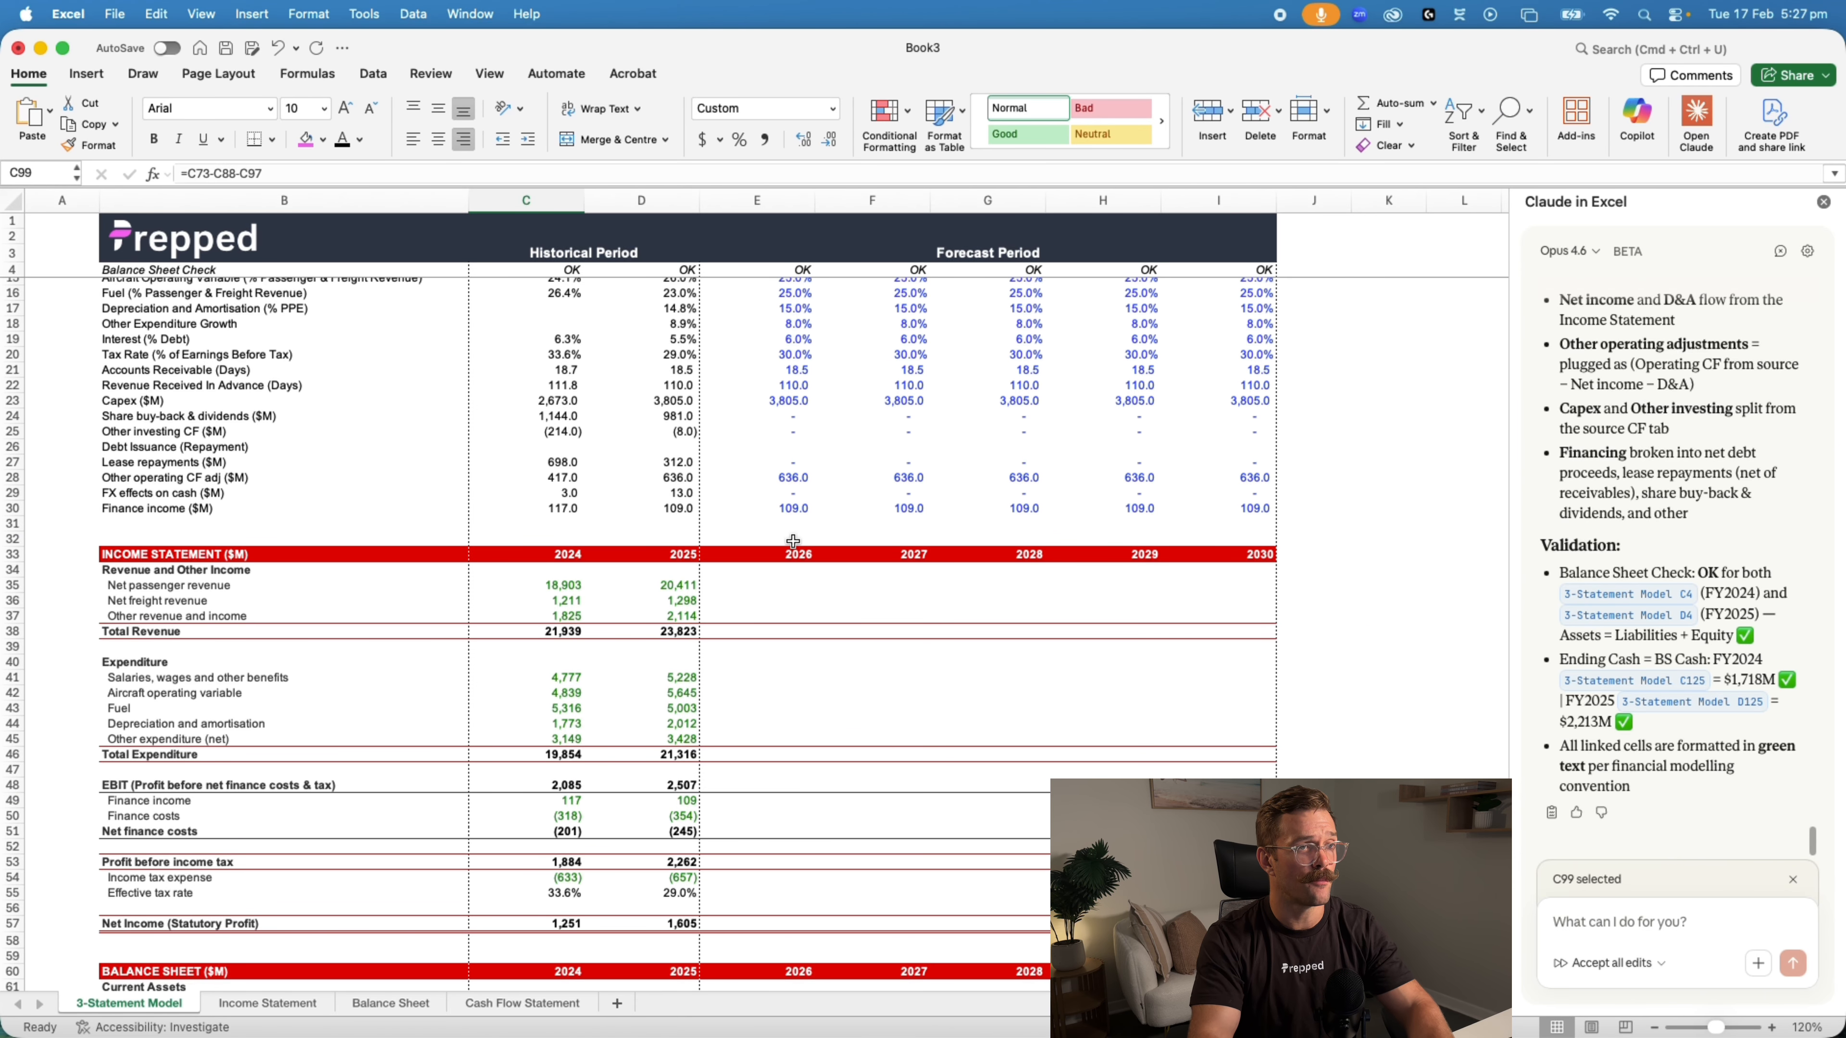
{"action": "scroll", "coordinate": [741, 666], "scroll_direction": "down", "scroll_amount": 4}
{"action": "scroll", "coordinate": [741, 666], "scroll_direction": "down", "scroll_amount": 1}
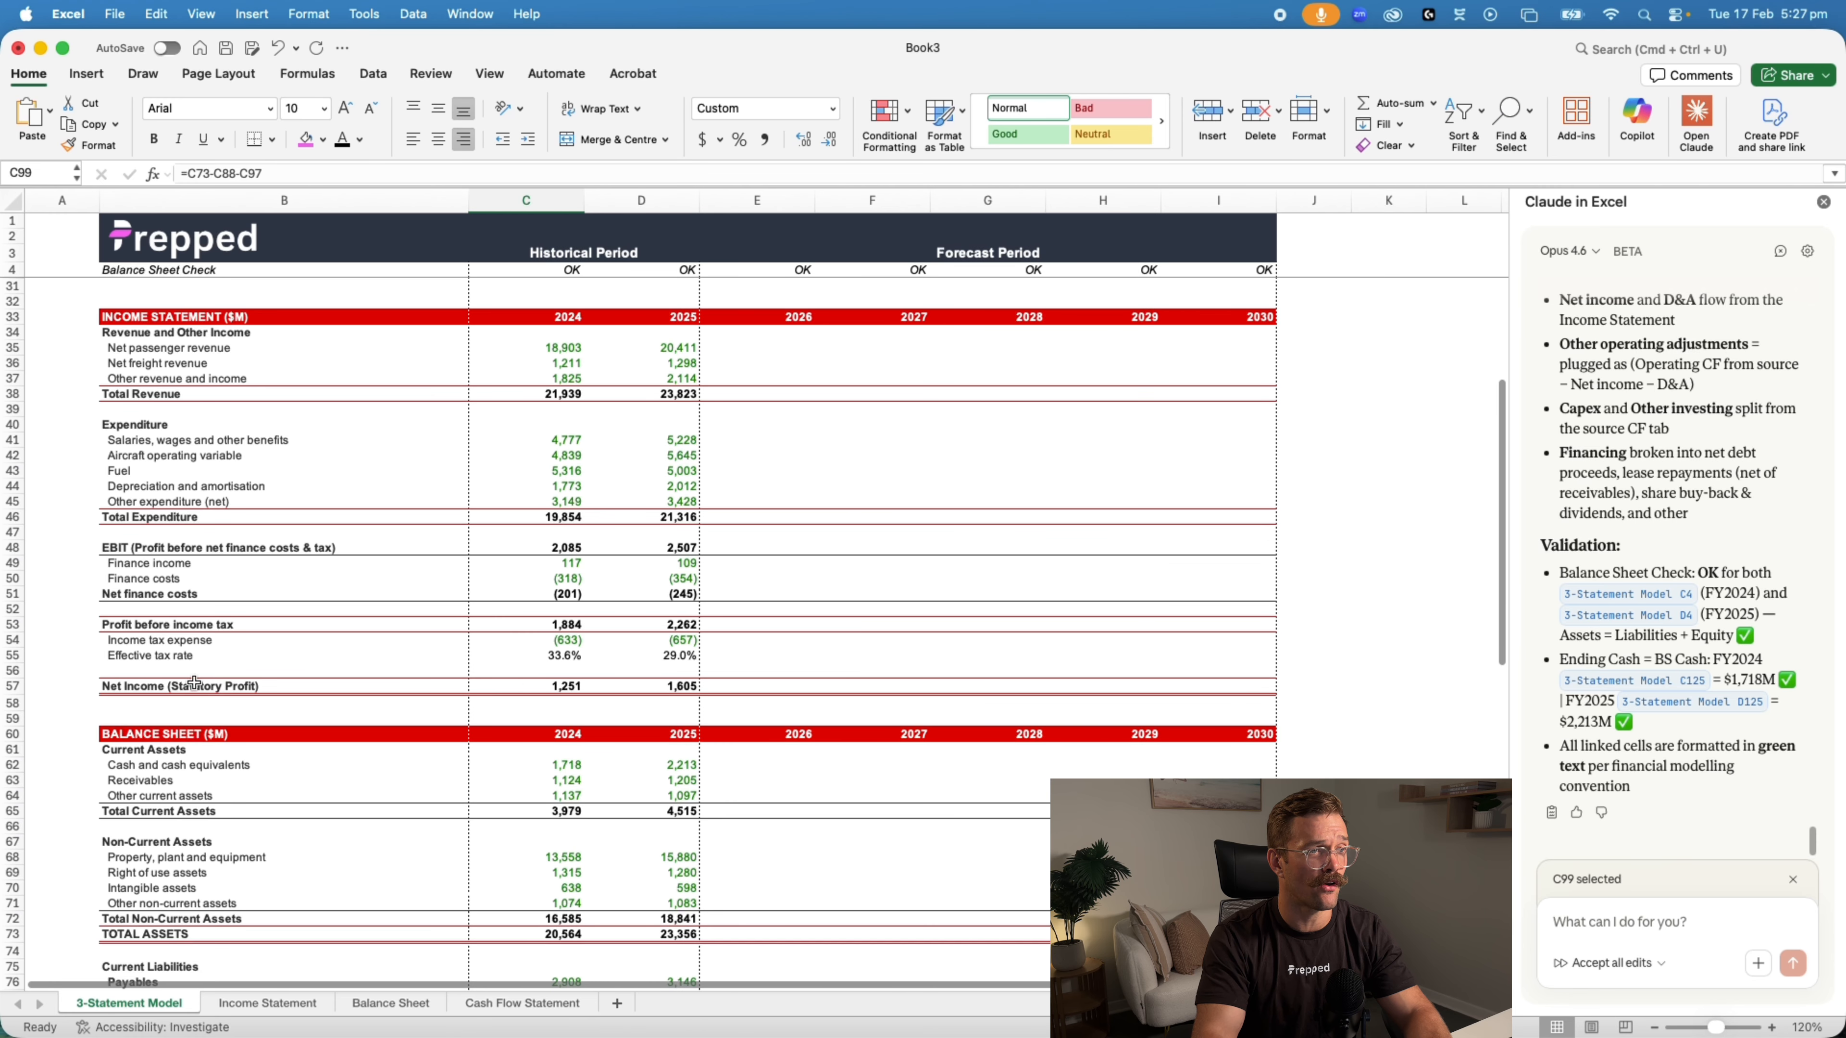
{"action": "left_click", "coordinate": [527, 686]}
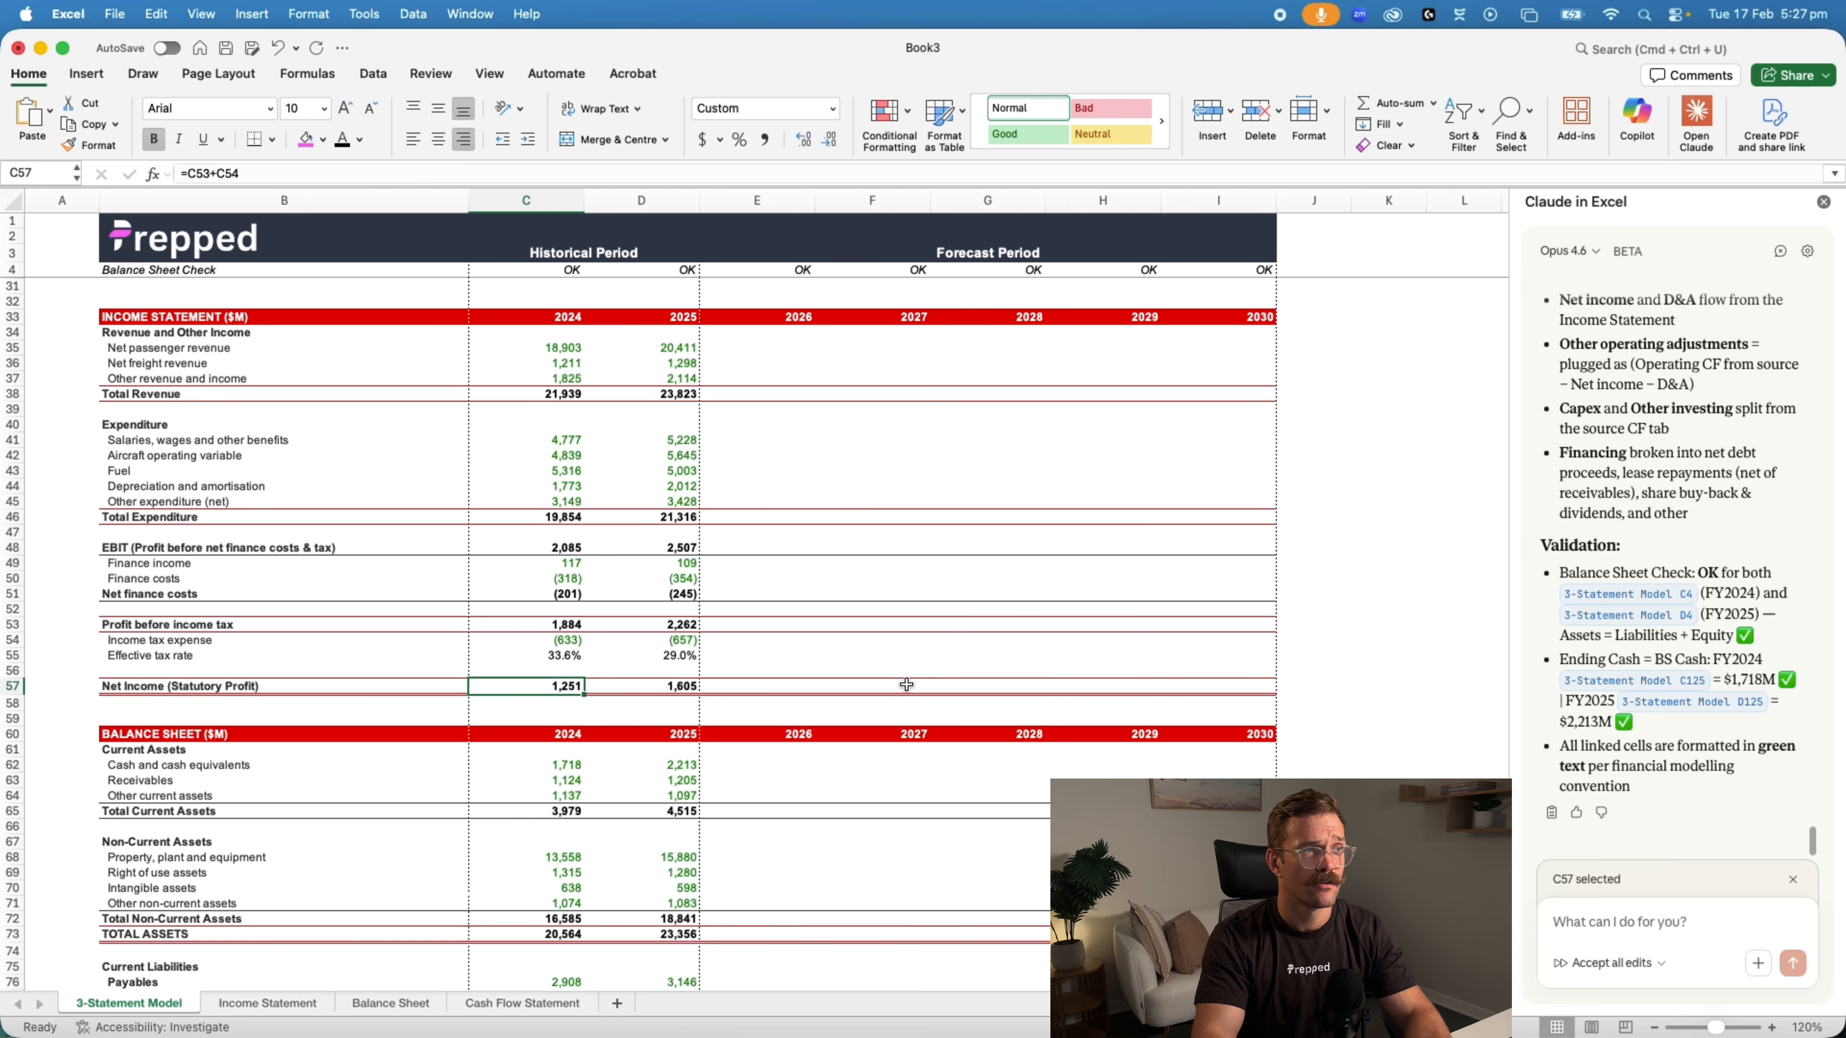
{"action": "left_click", "coordinate": [497, 177]}
{"action": "key", "text": "Escape"}
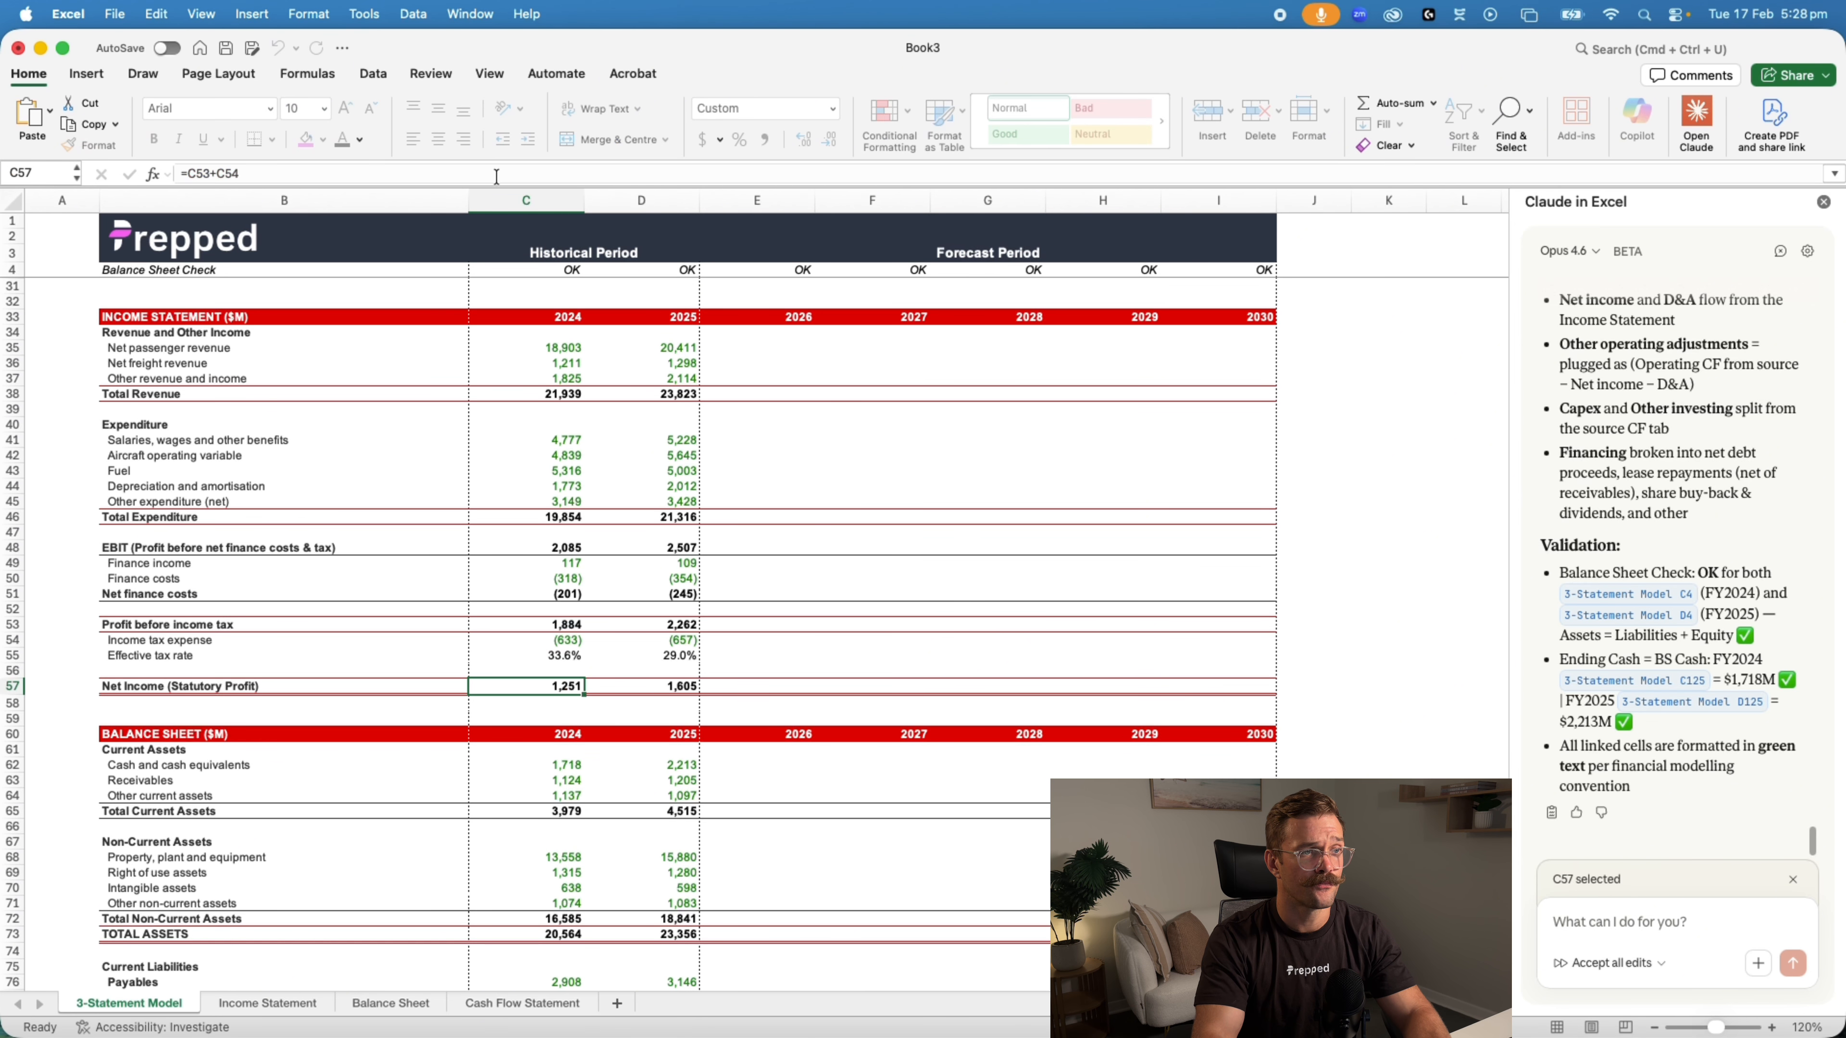
{"action": "left_click", "coordinate": [688, 686]}
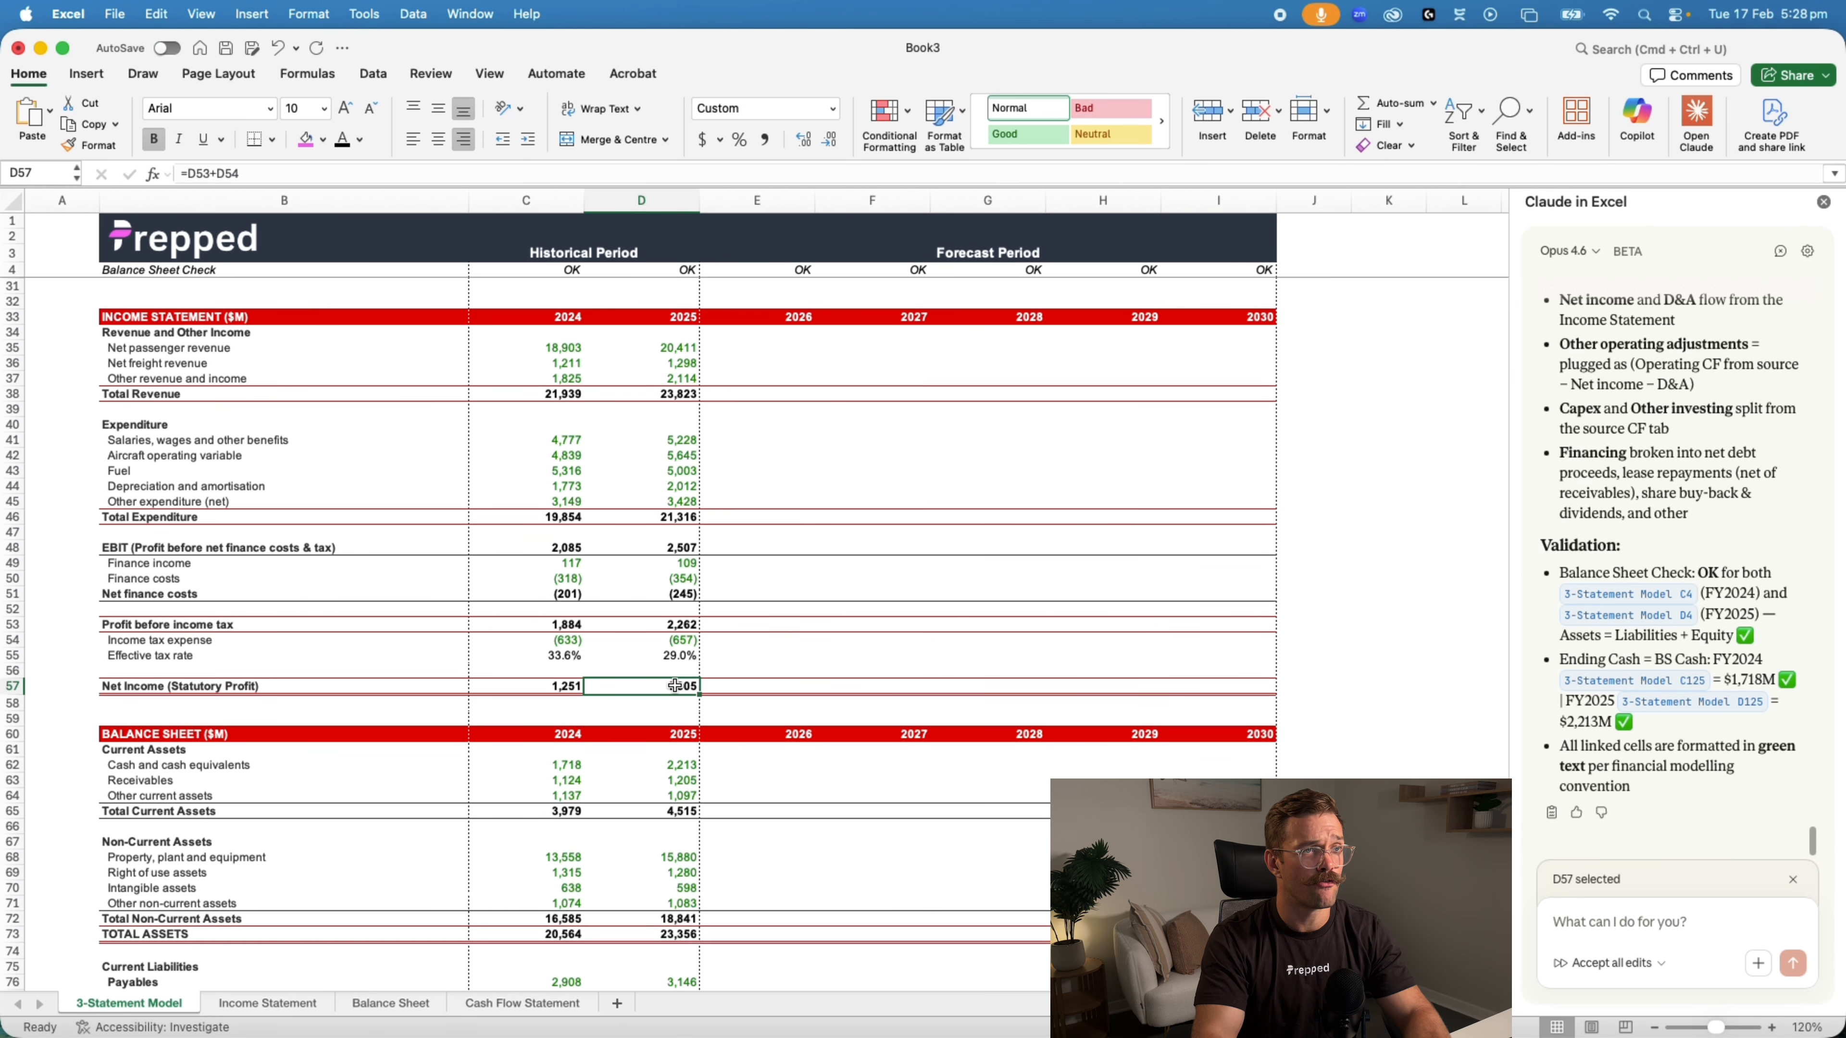
{"action": "left_click", "coordinate": [530, 686]}
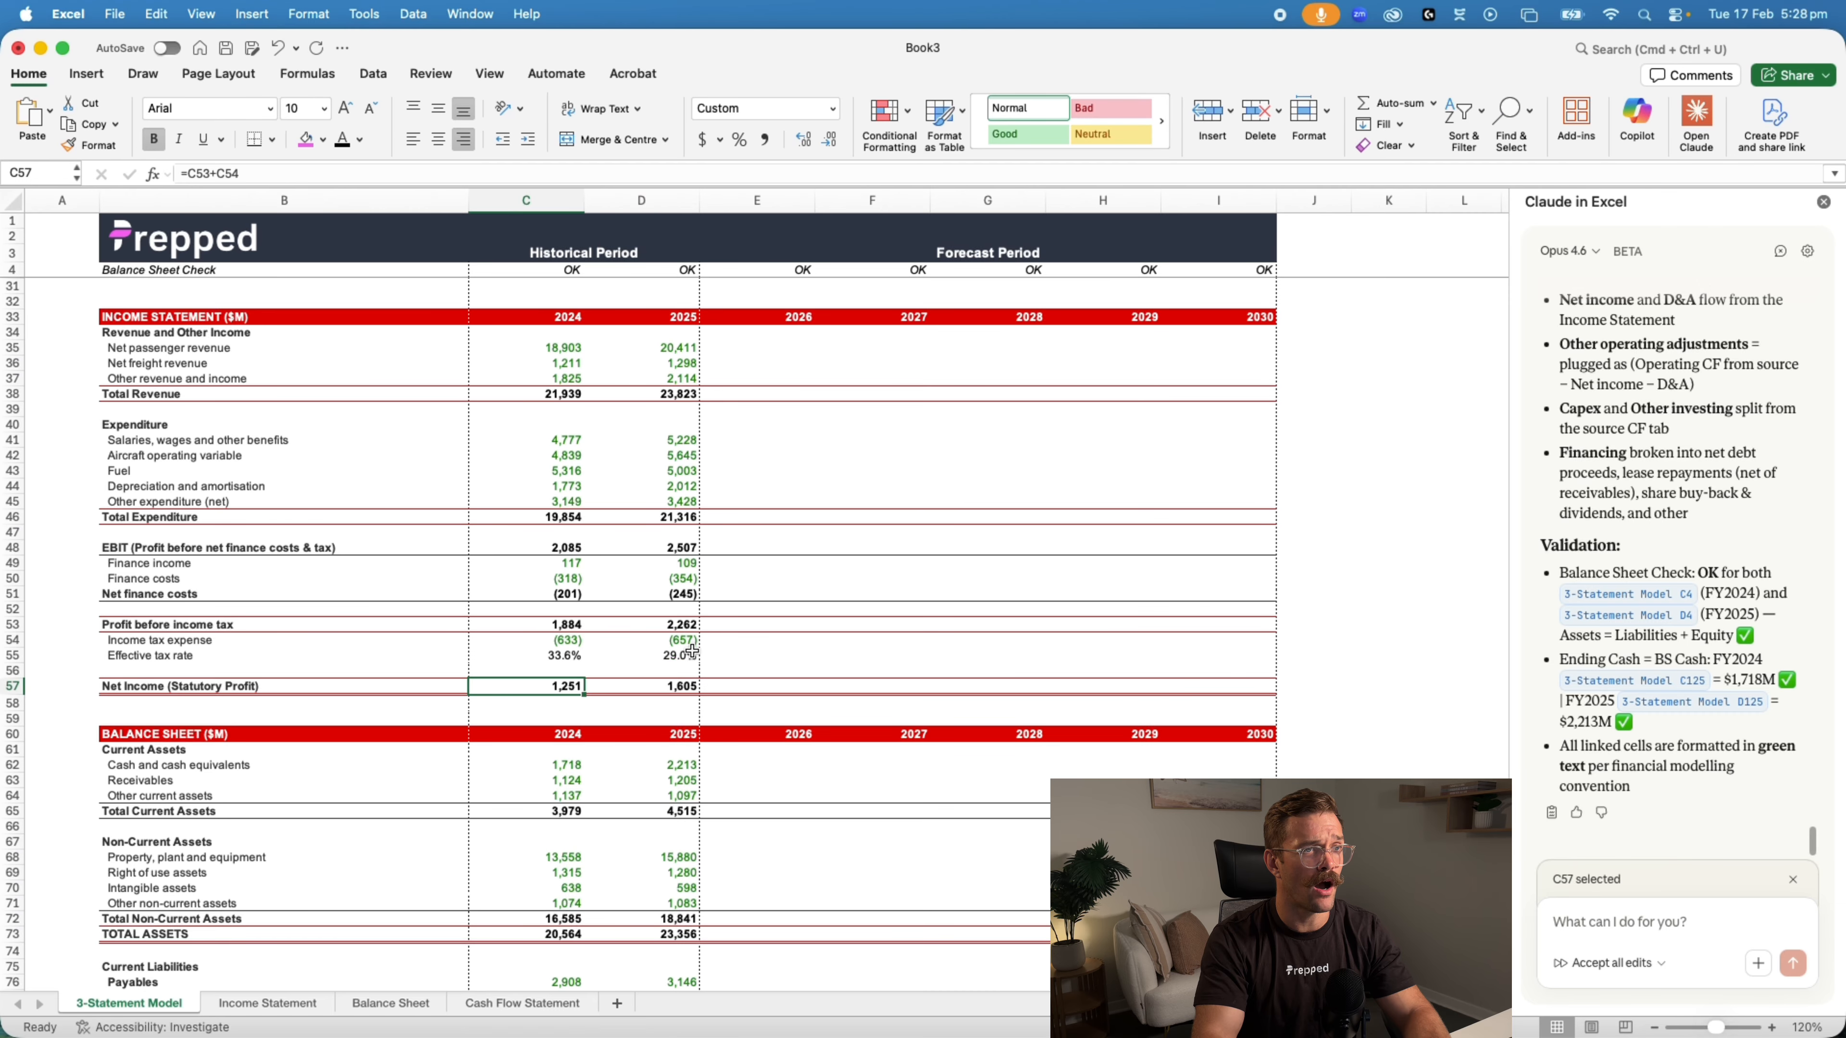
Switch to the Qantas Model (Claude) workbook and check its 2024 and 2025 statutory net income cells for comparison
{"action": "key", "text": "super+grave"}
{"action": "scroll", "coordinate": [686, 676], "scroll_direction": "up", "scroll_amount": 4}
{"action": "scroll", "coordinate": [687, 698], "scroll_direction": "up", "scroll_amount": 4}
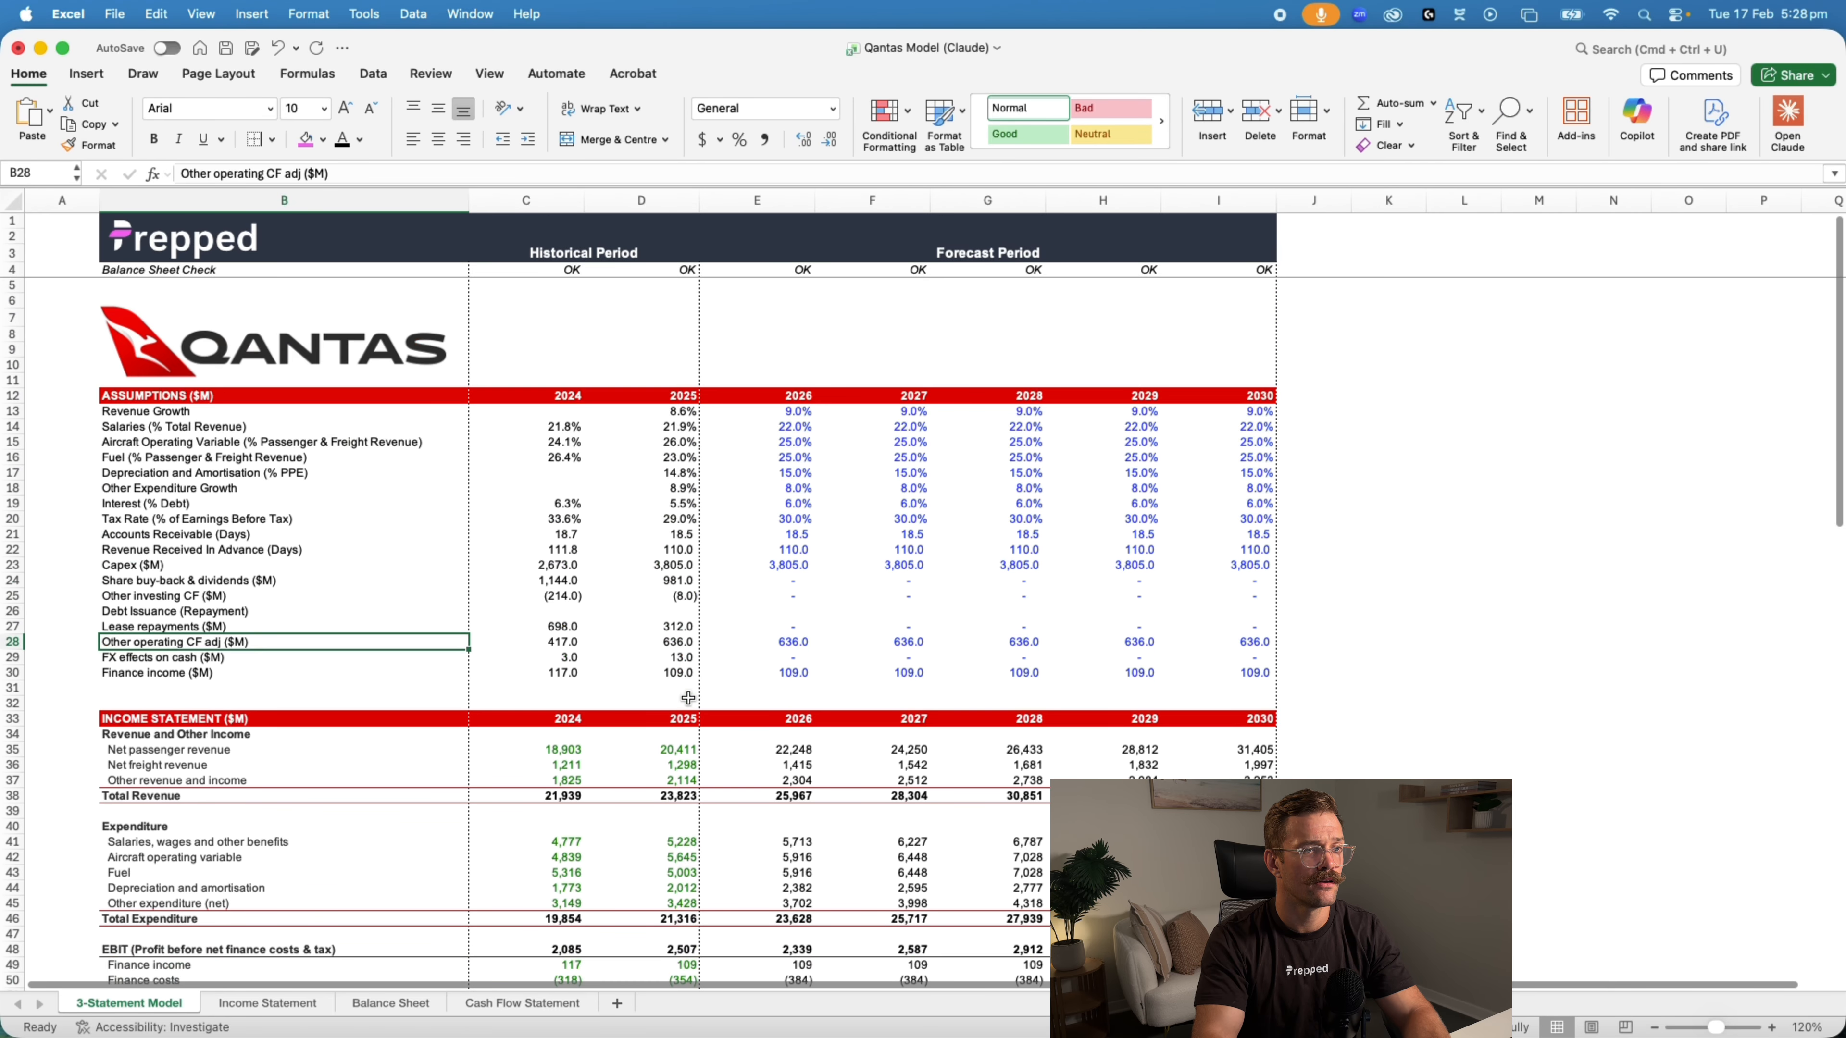
{"action": "scroll", "coordinate": [687, 698], "scroll_direction": "down", "scroll_amount": 6}
{"action": "left_click", "coordinate": [680, 834]}
{"action": "left_click", "coordinate": [560, 830]}
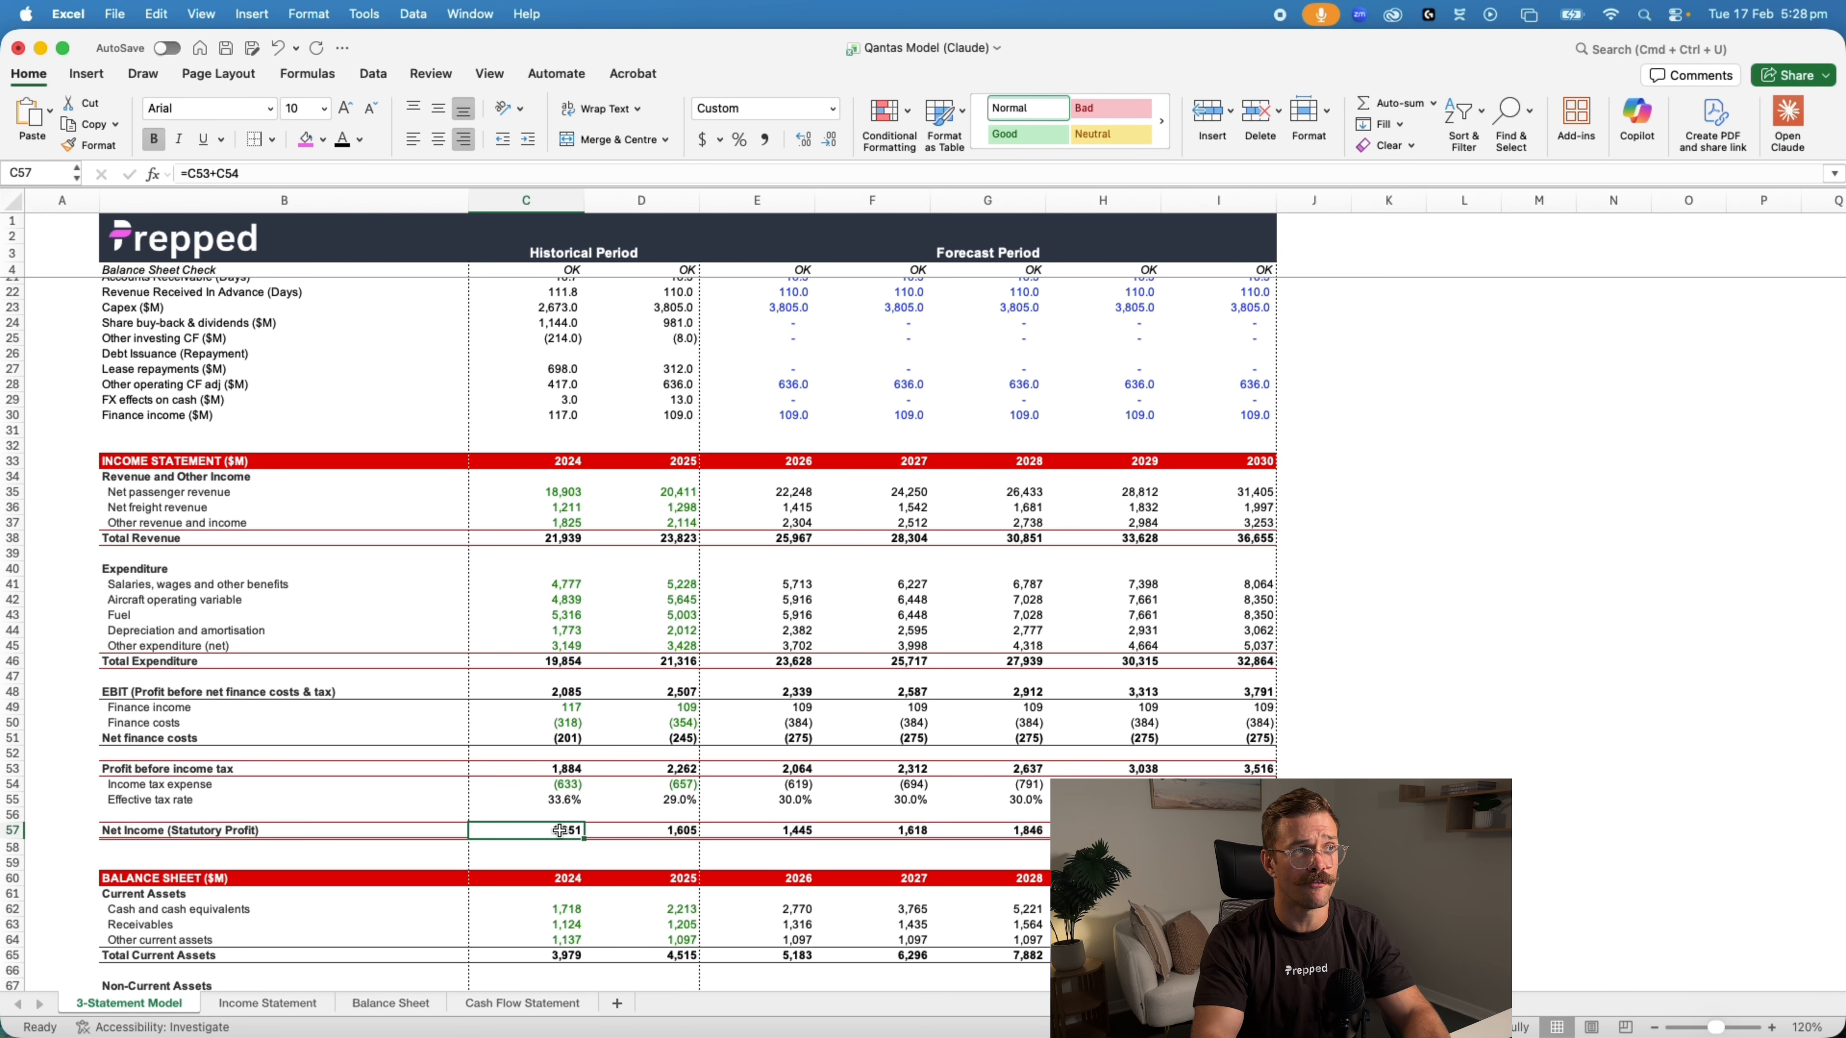
{"action": "left_click", "coordinate": [662, 830]}
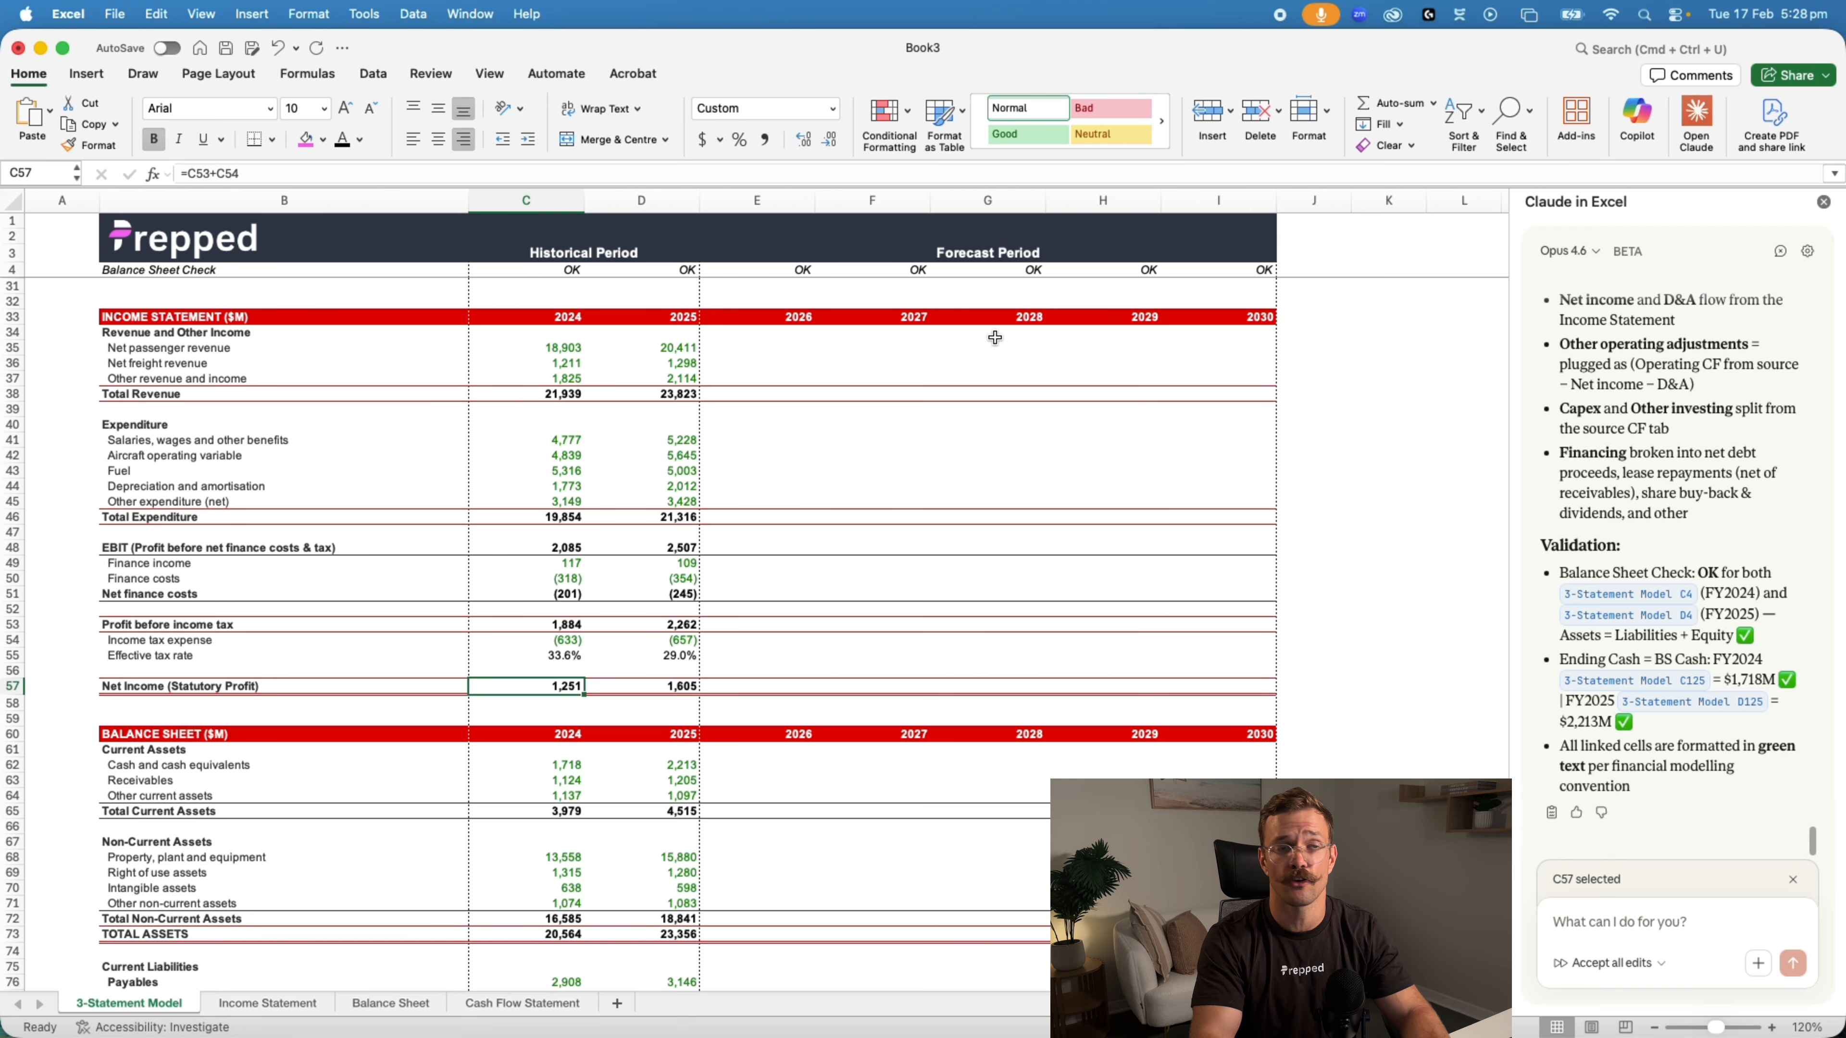
Check the 2024 and 2025 total assets formulas in the balance sheet and compare them with the Qantas Model (Claude) workbook
{"action": "scroll", "coordinate": [957, 554], "scroll_direction": "down", "scroll_amount": 10}
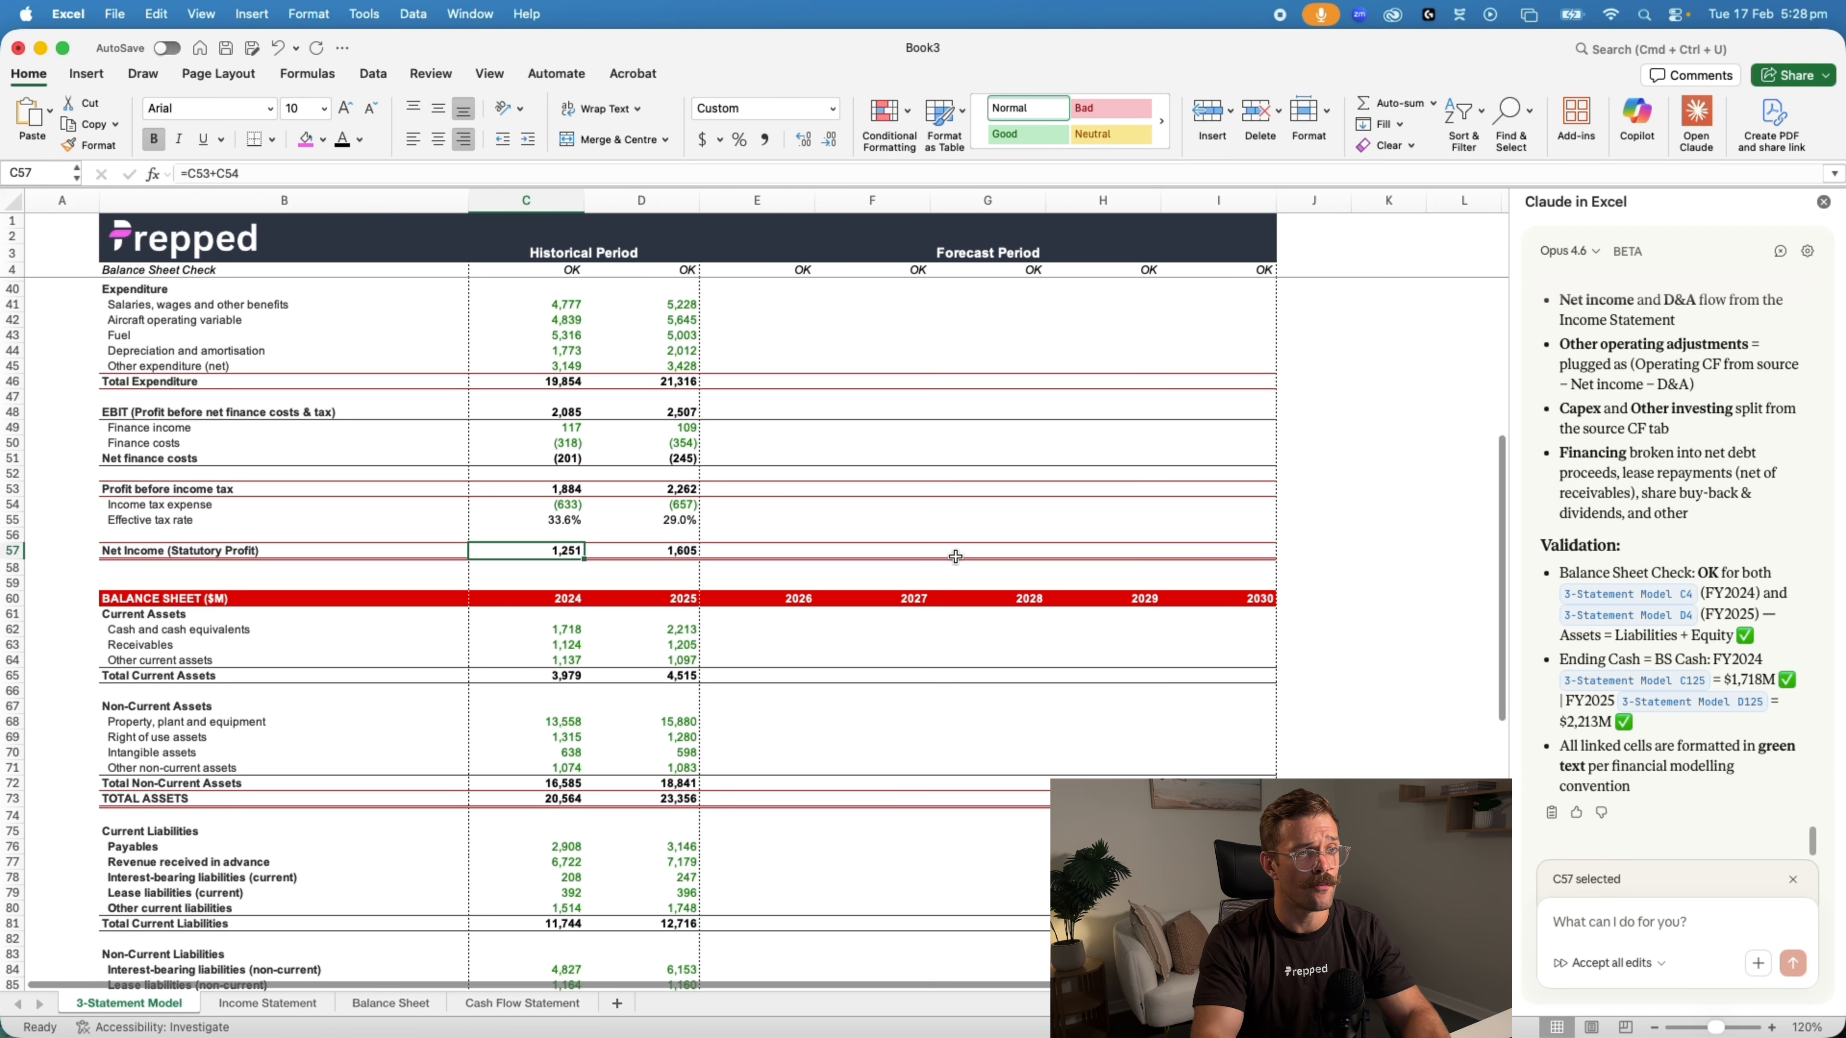
{"action": "scroll", "coordinate": [957, 555], "scroll_direction": "up", "scroll_amount": 7}
{"action": "scroll", "coordinate": [828, 506], "scroll_direction": "down", "scroll_amount": 4}
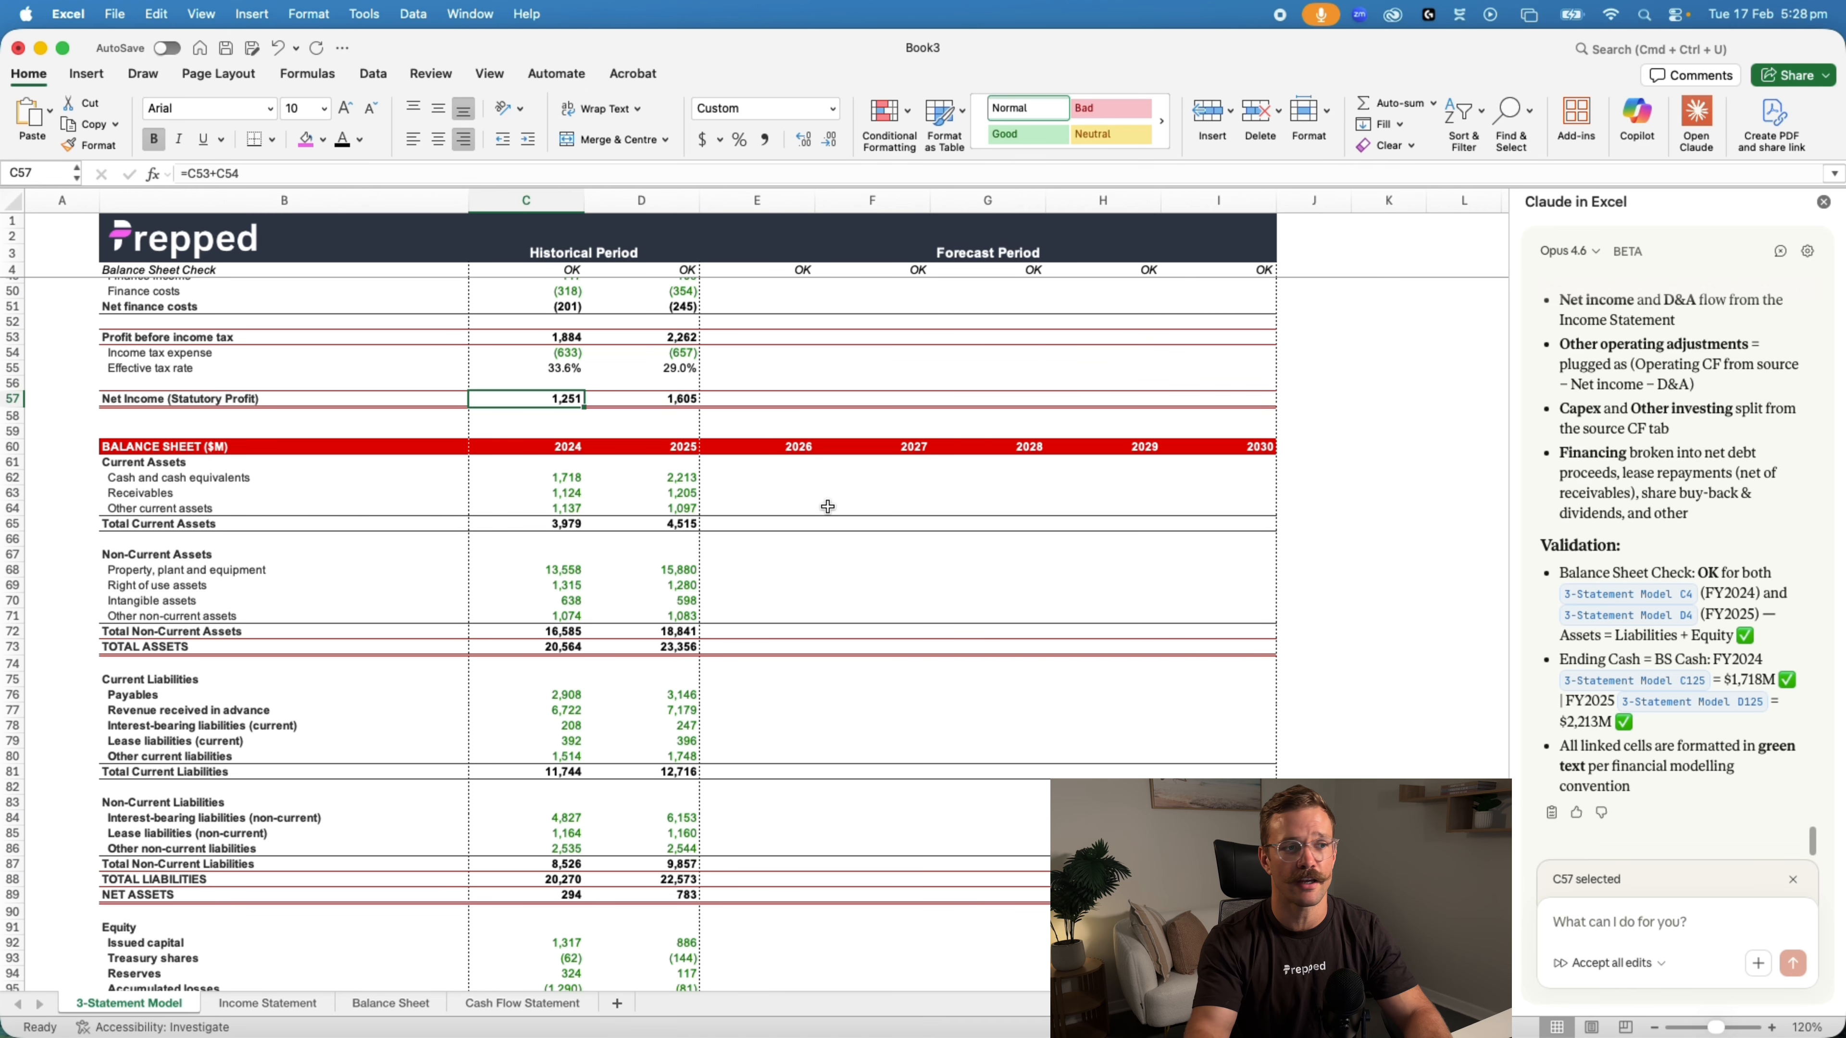
{"action": "scroll", "coordinate": [798, 607], "scroll_direction": "down", "scroll_amount": 3}
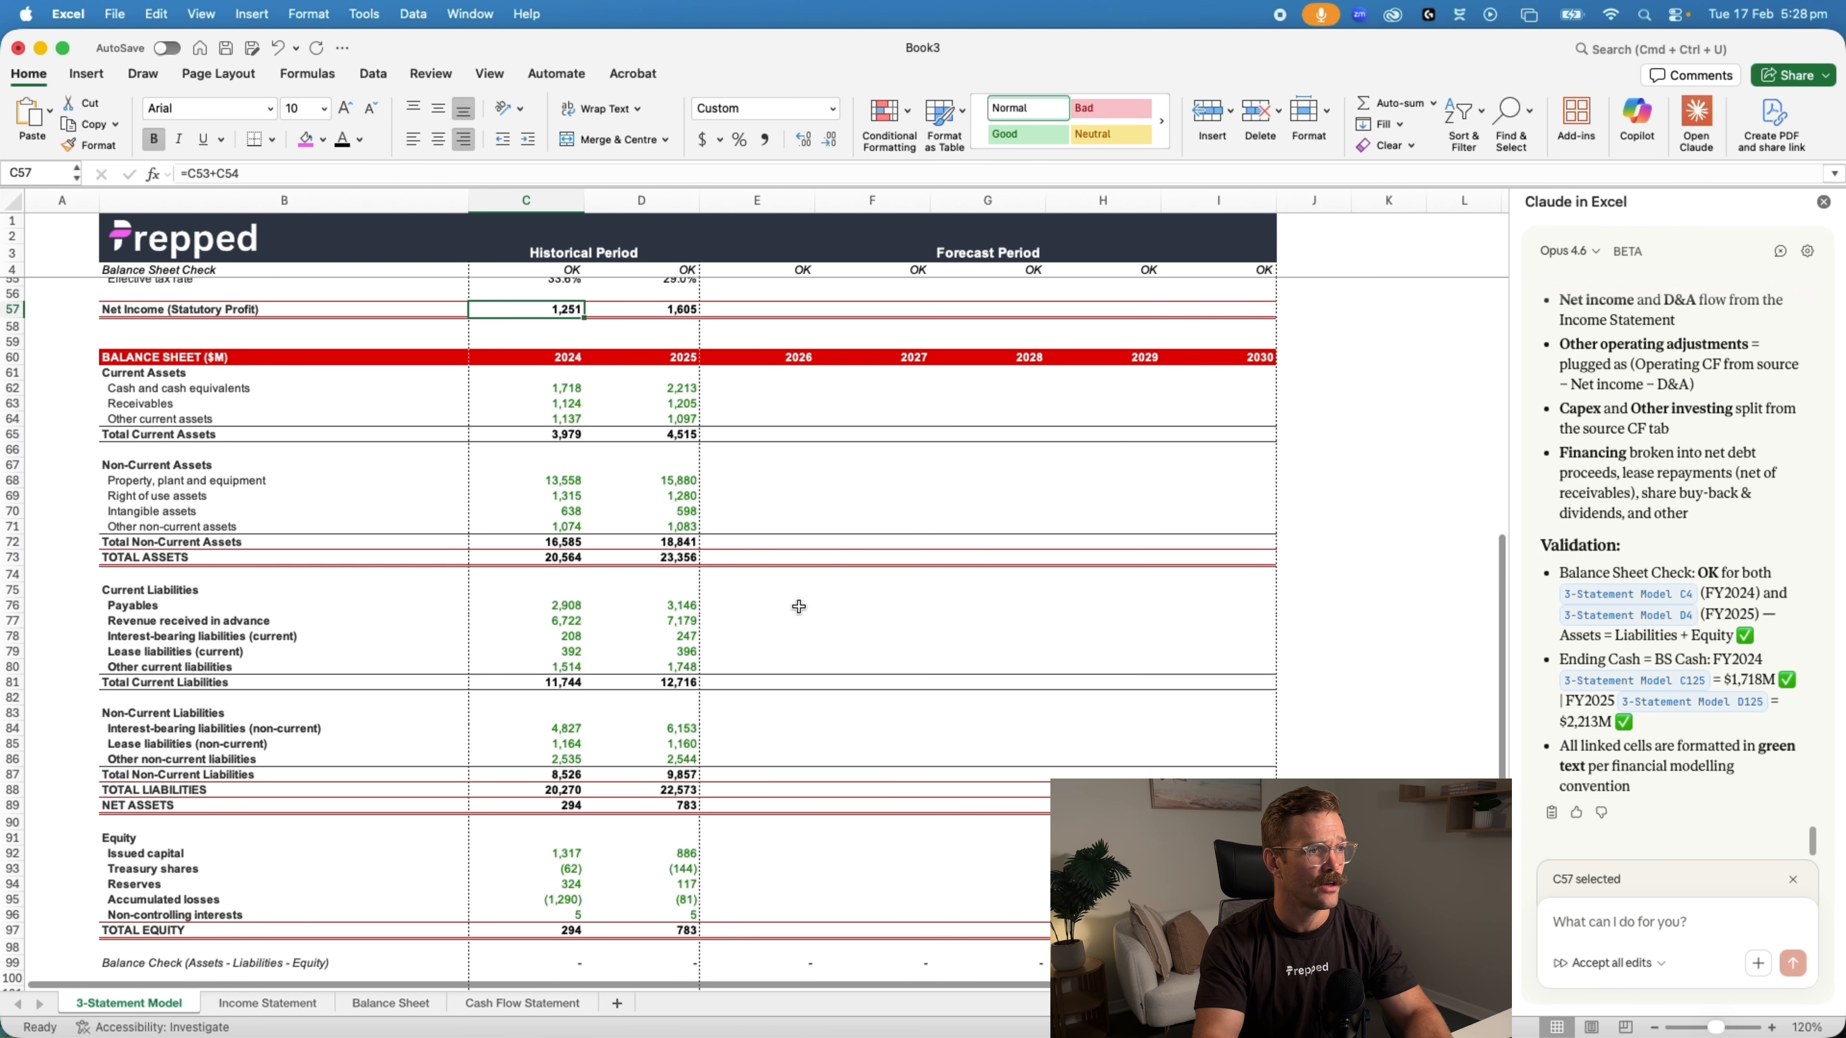
{"action": "left_click", "coordinate": [571, 512]}
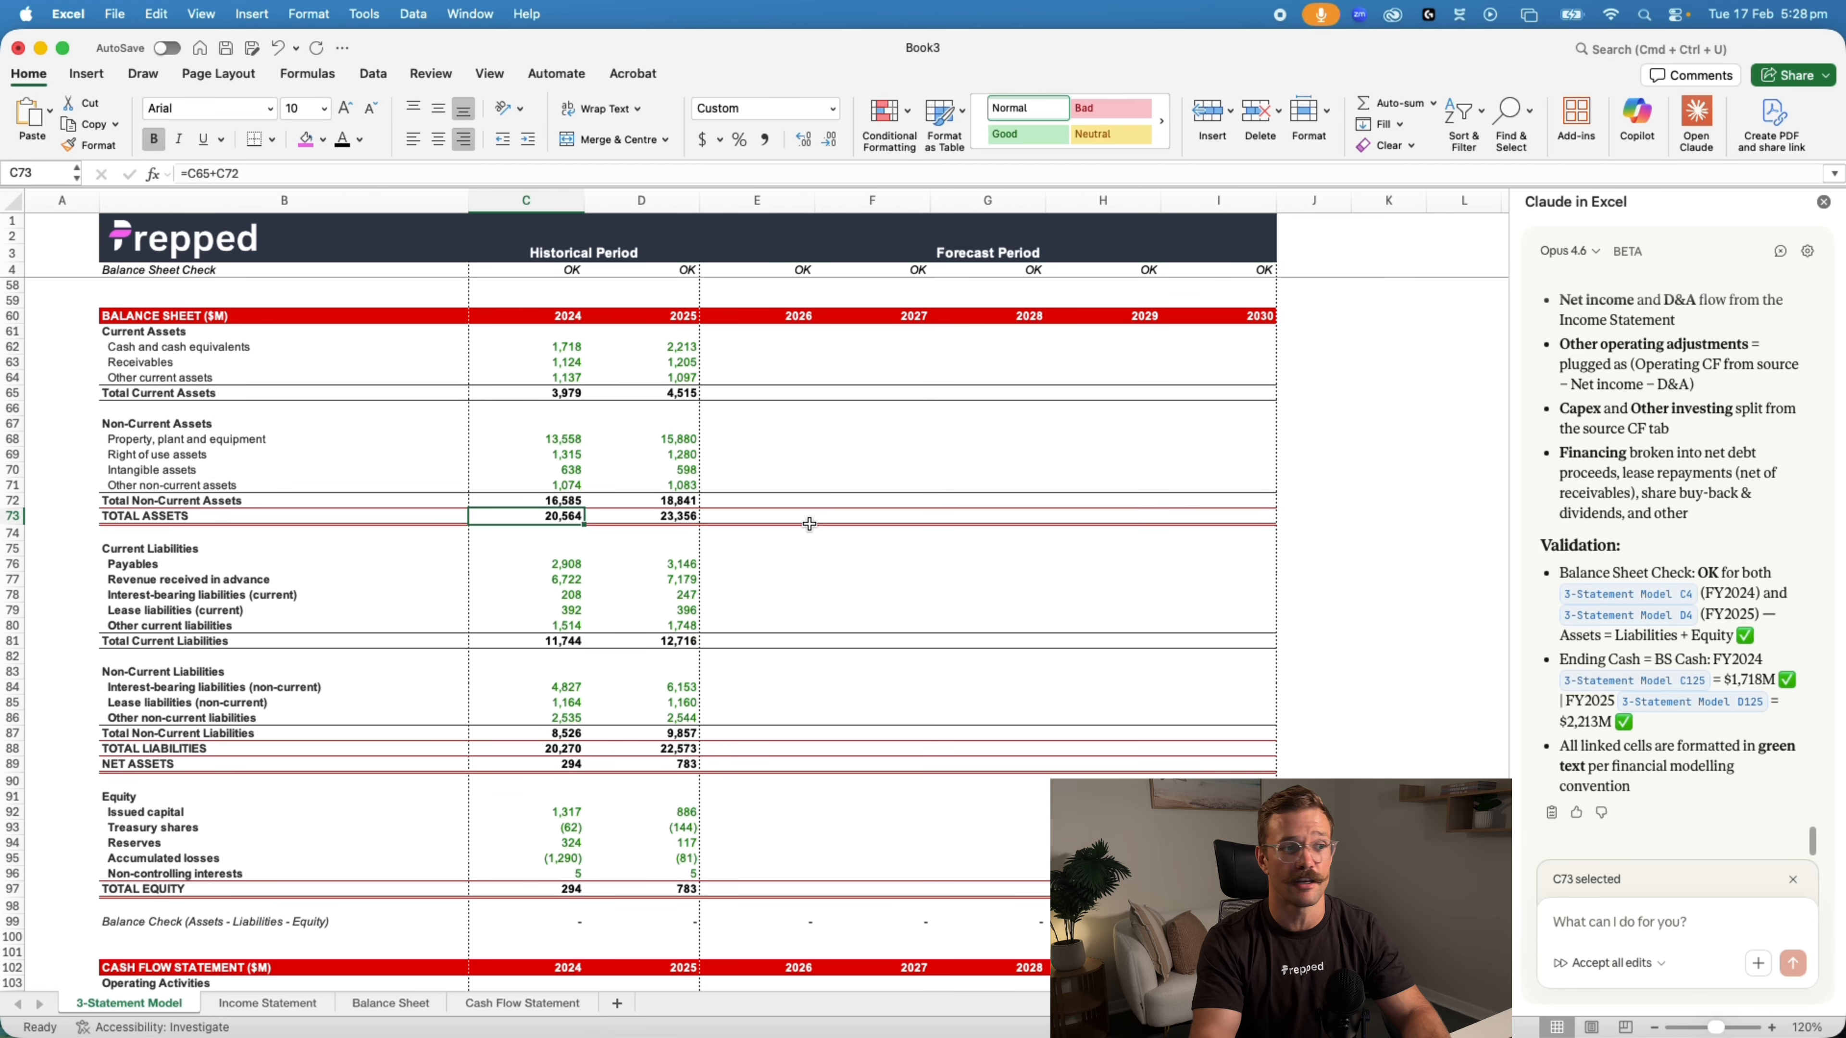
{"action": "left_click", "coordinate": [651, 517]}
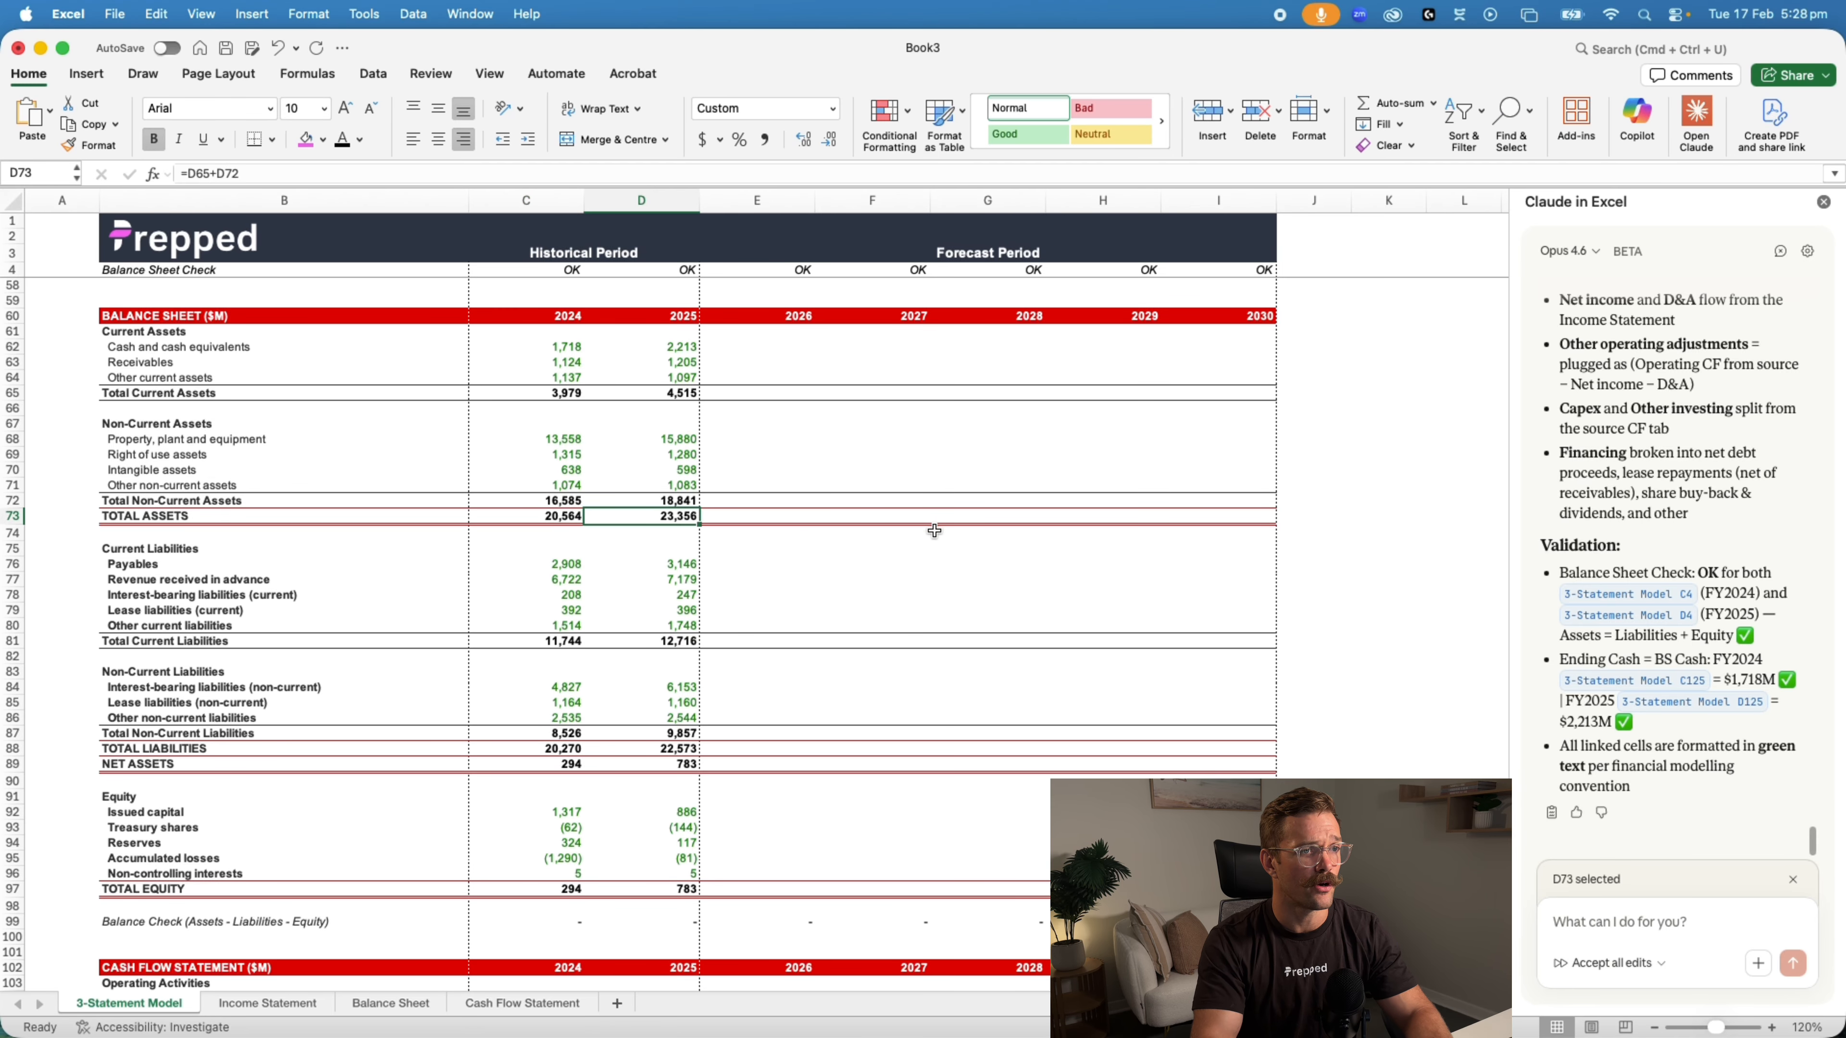
{"action": "key", "text": "super+grave"}
{"action": "scroll", "coordinate": [802, 587], "scroll_direction": "down", "scroll_amount": 10}
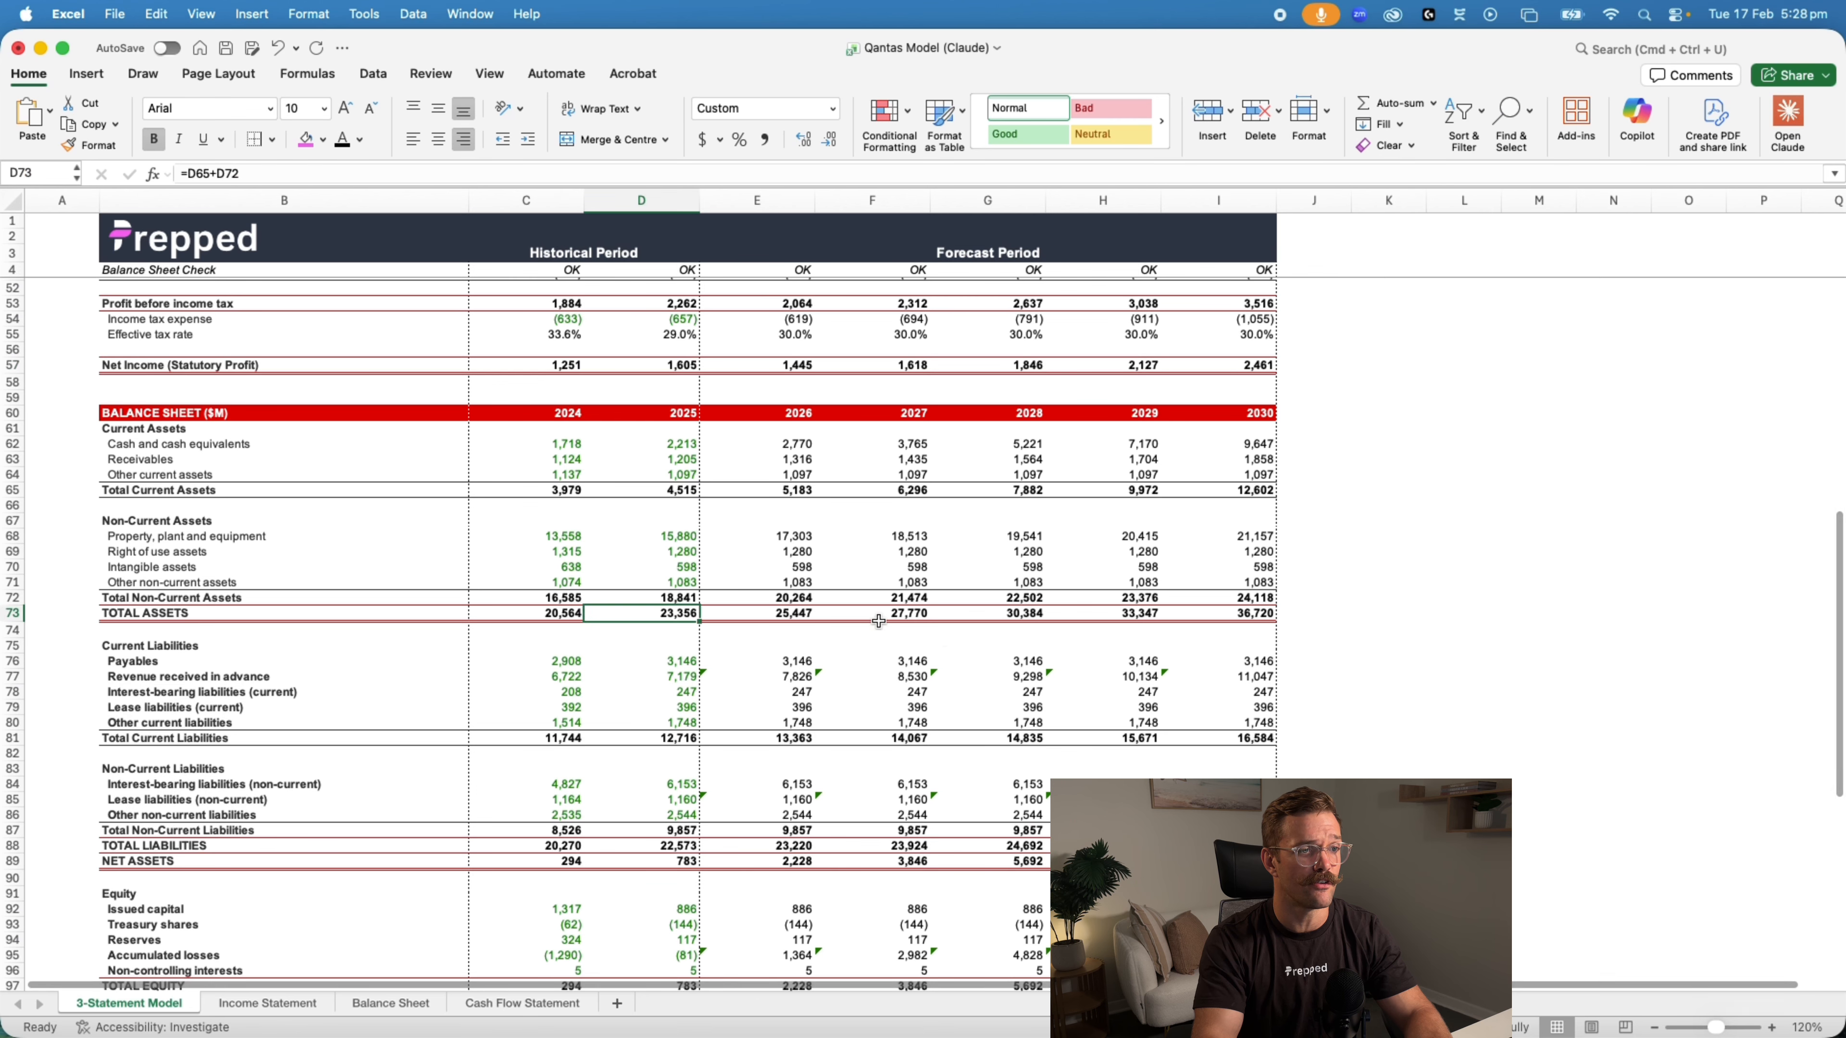
{"action": "key", "text": "super+grave"}
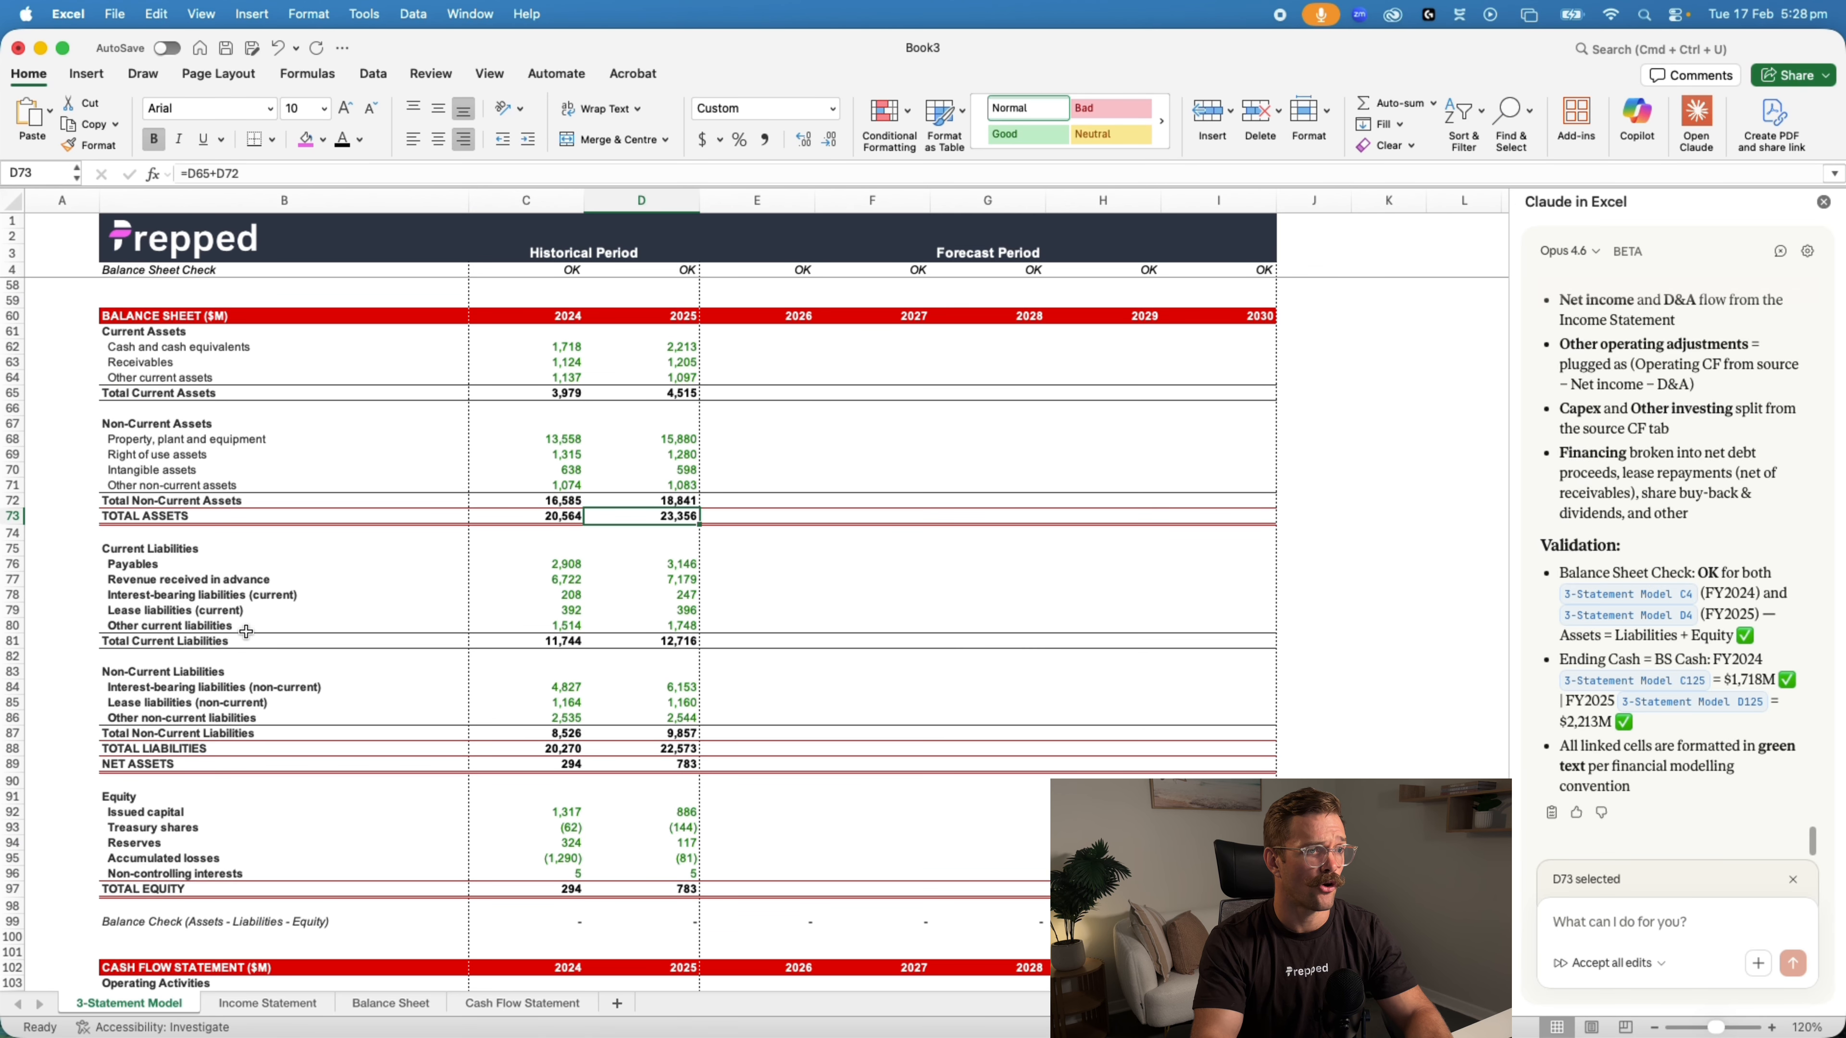
Compare 2025 total liabilities, equity and the cash flow section between Book3 and the Qantas Model (Claude) workbook
{"action": "left_click", "coordinate": [643, 753]}
{"action": "key", "text": "super+grave"}
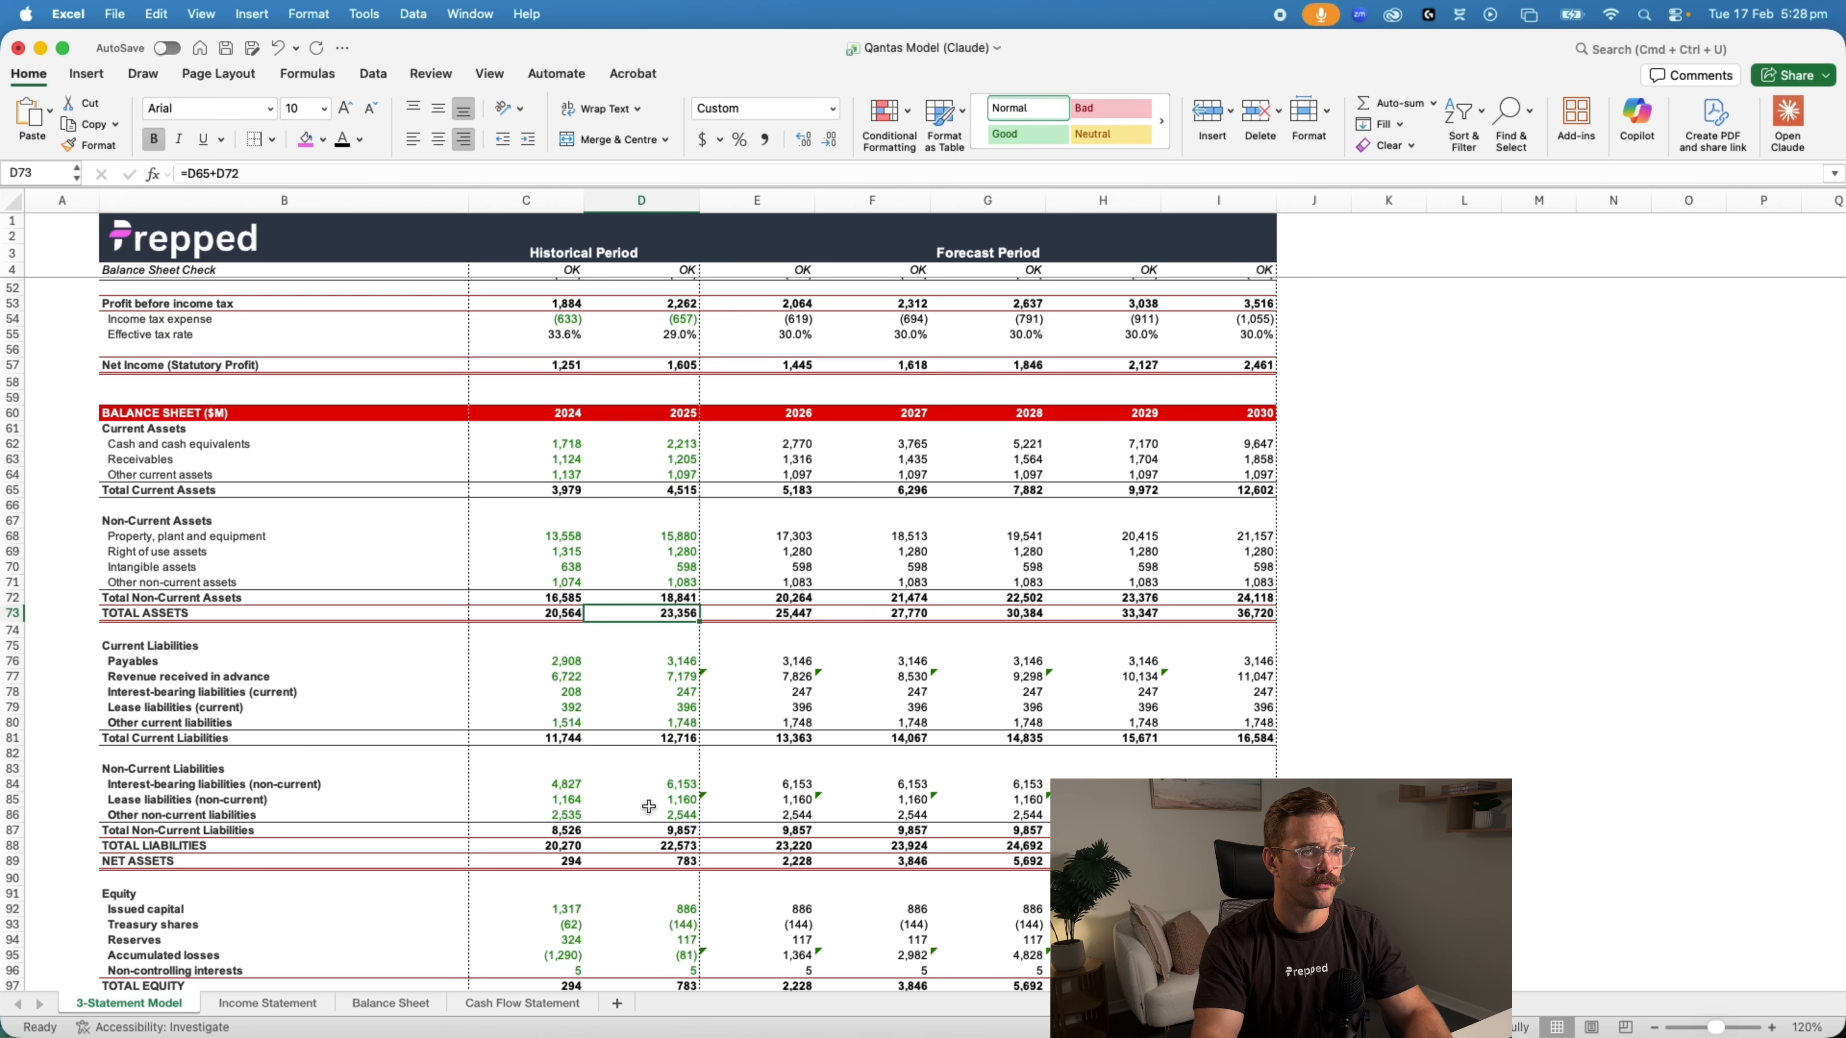
{"action": "left_click", "coordinate": [650, 838]}
{"action": "scroll", "coordinate": [775, 804], "scroll_direction": "down", "scroll_amount": 2}
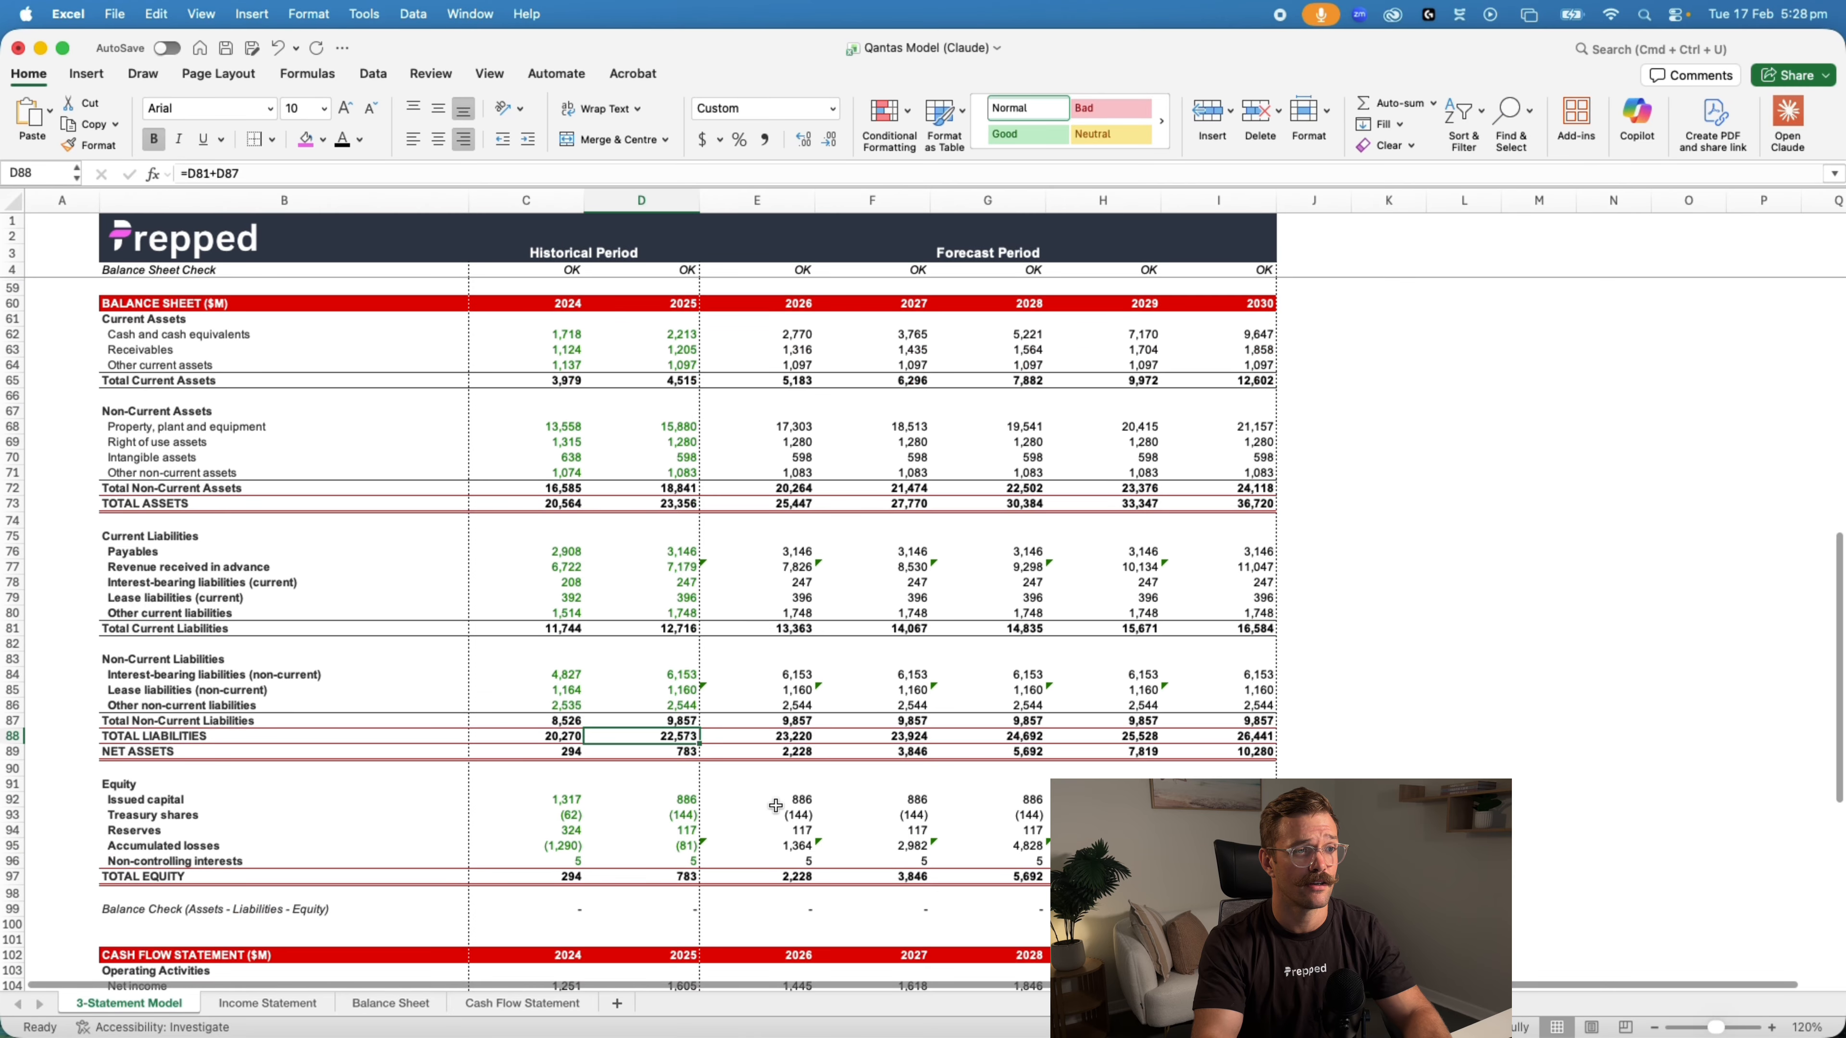
{"action": "scroll", "coordinate": [775, 806], "scroll_direction": "down", "scroll_amount": 5}
{"action": "key", "text": "super+grave"}
{"action": "scroll", "coordinate": [778, 796], "scroll_direction": "down", "scroll_amount": 5}
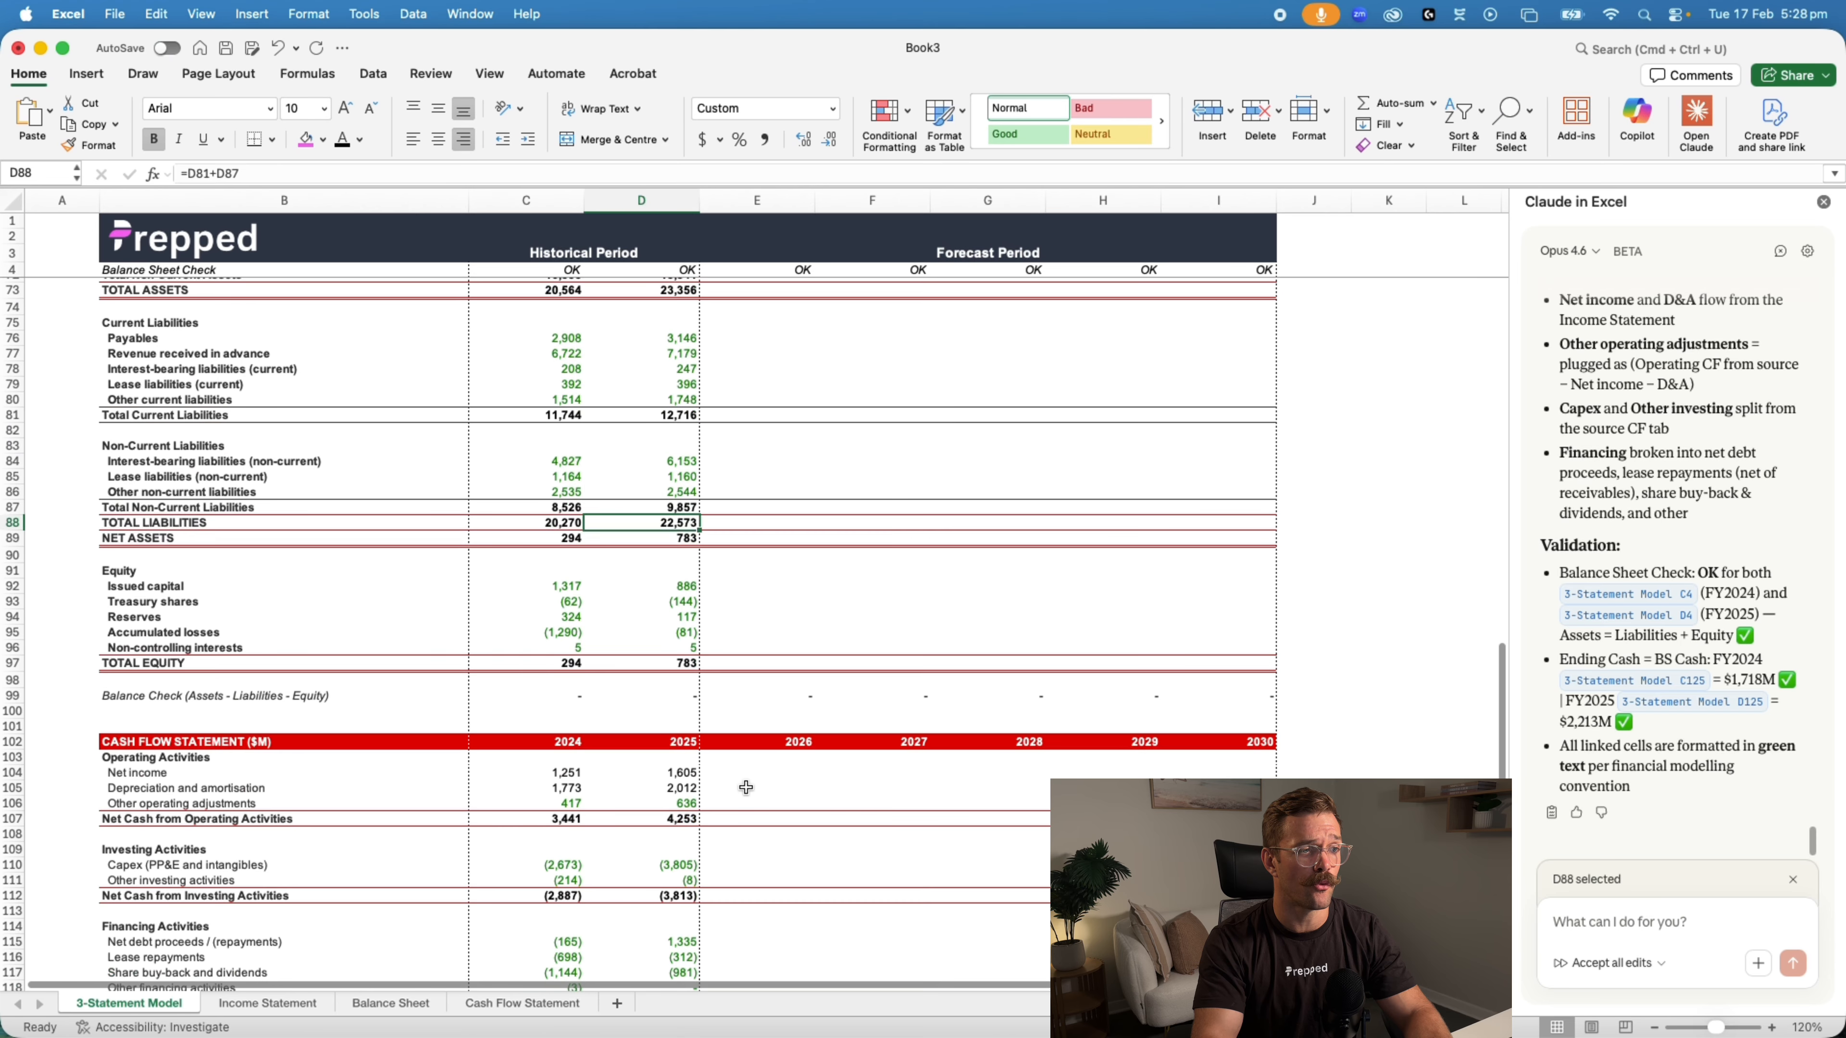
{"action": "scroll", "coordinate": [745, 789], "scroll_direction": "up", "scroll_amount": 3}
View the imported Income Statement sheet in Book3 and its counterpart in the Qantas Model (Claude) workbook
{"action": "left_click", "coordinate": [284, 1002]}
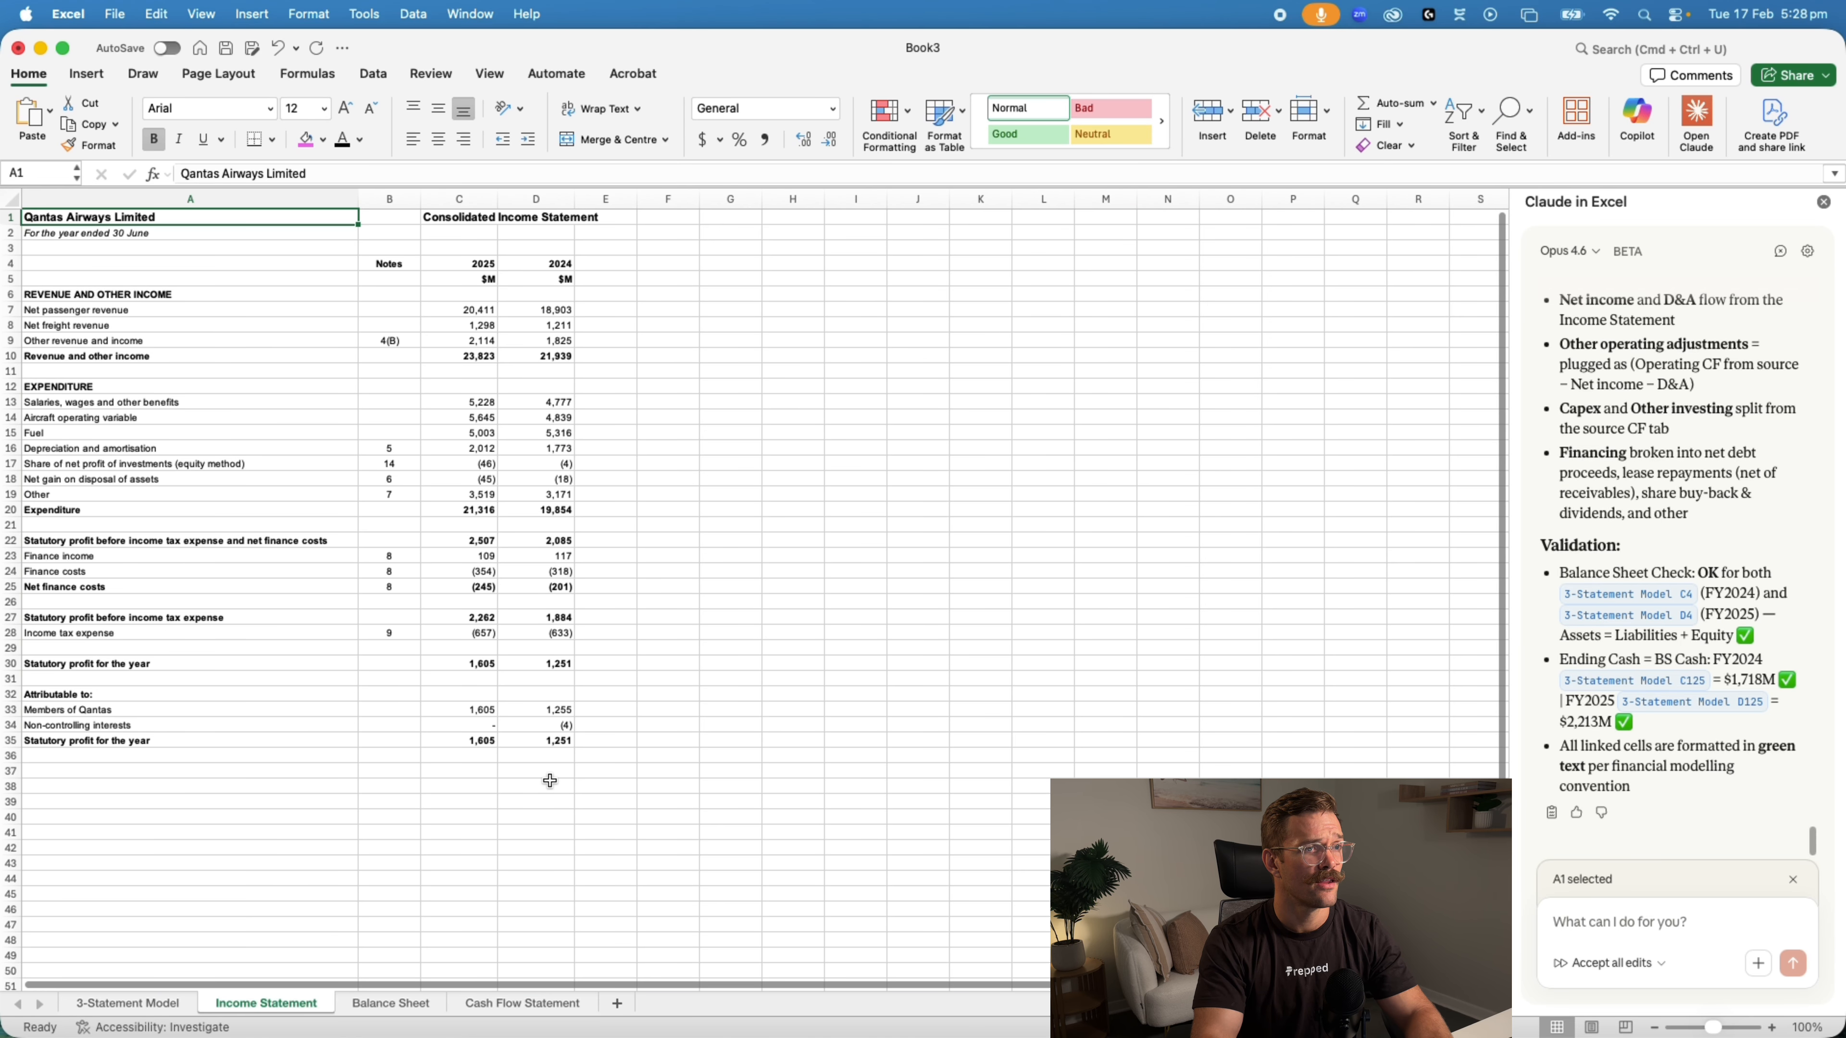
{"action": "key", "text": "super+grave"}
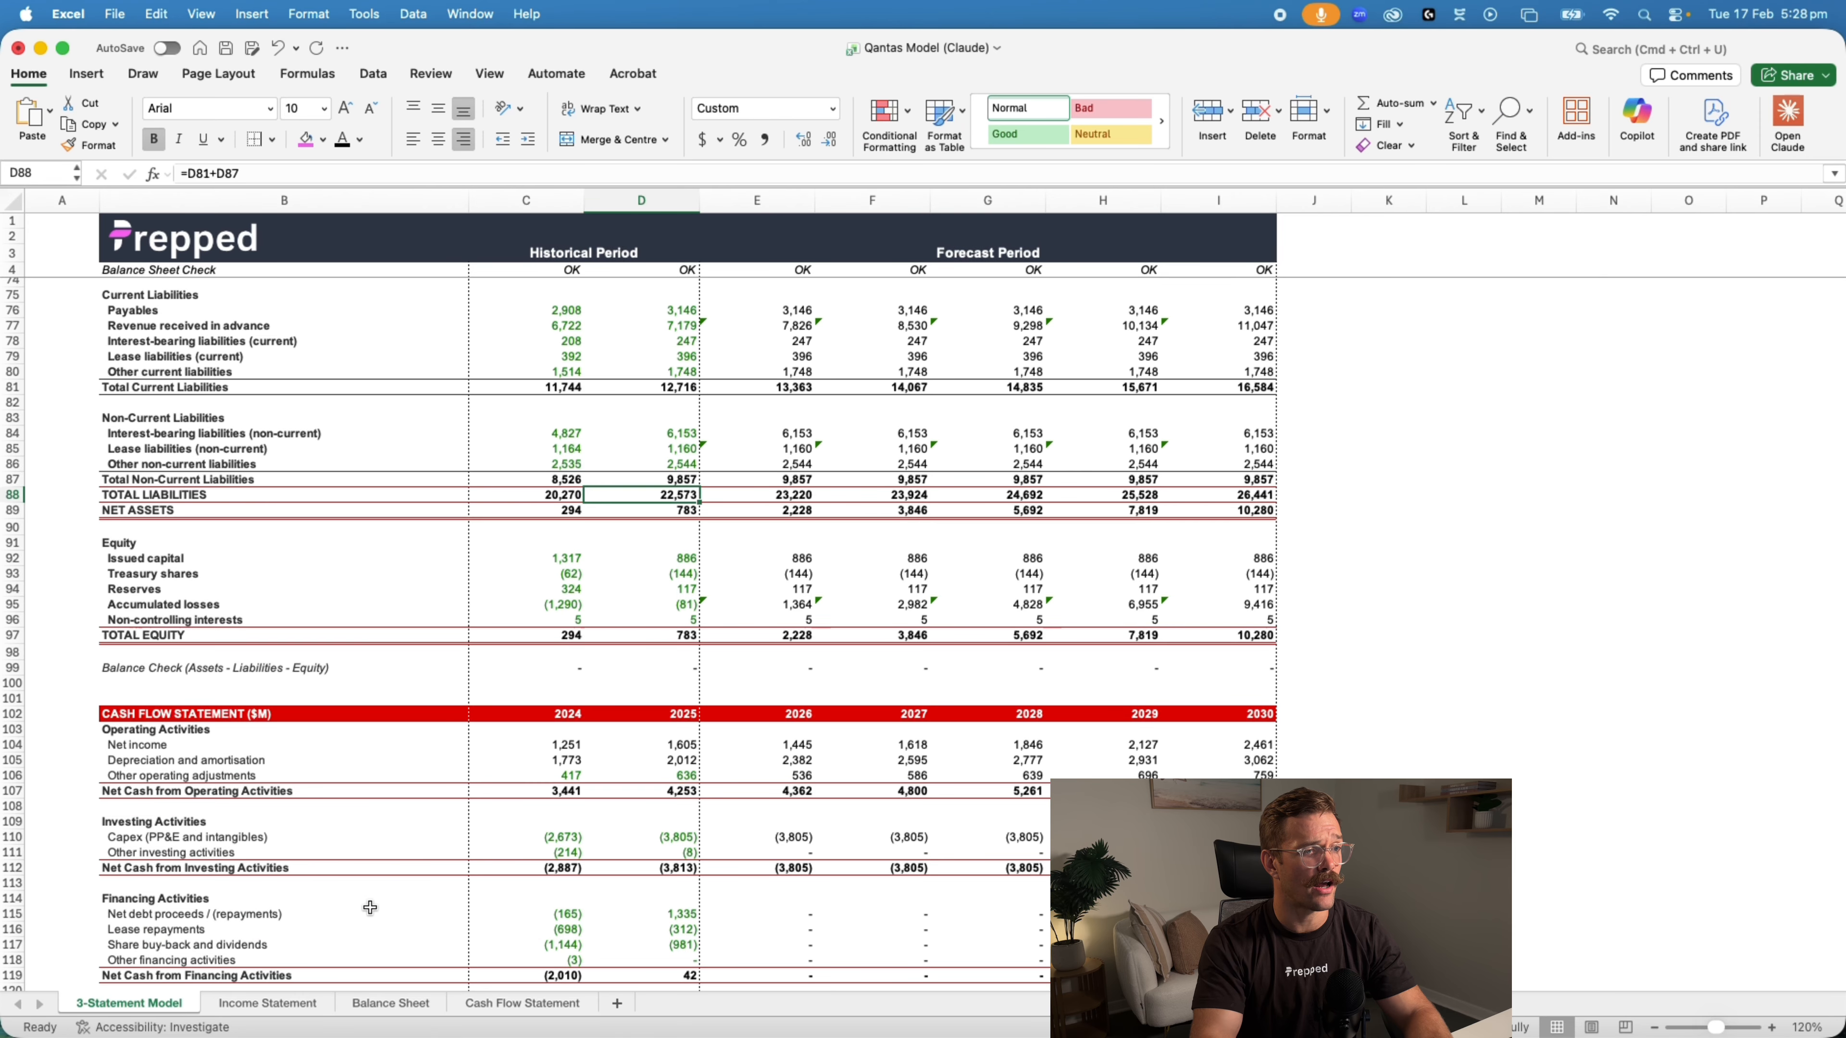
{"action": "left_click", "coordinate": [293, 1002]}
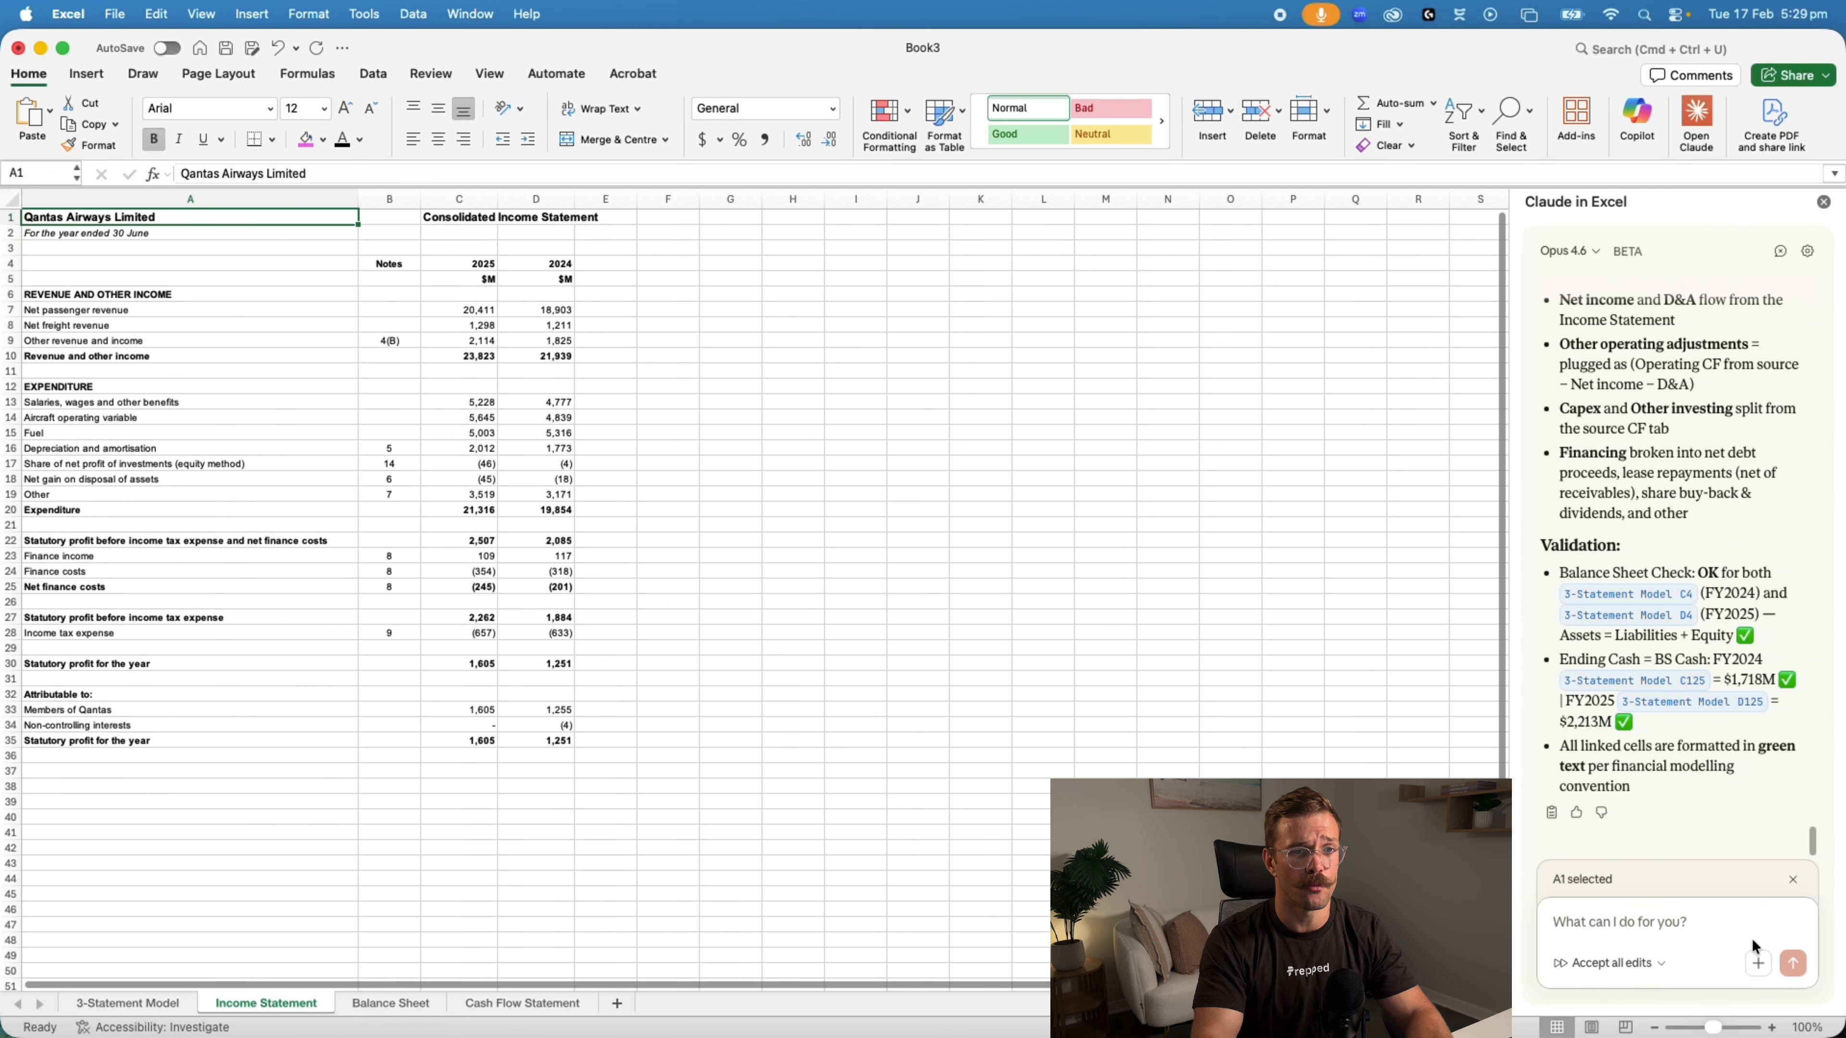
Ask Claude to "Format those financial statements in the same way they are done in the annual report"
{"action": "left_click", "coordinate": [1642, 923]}
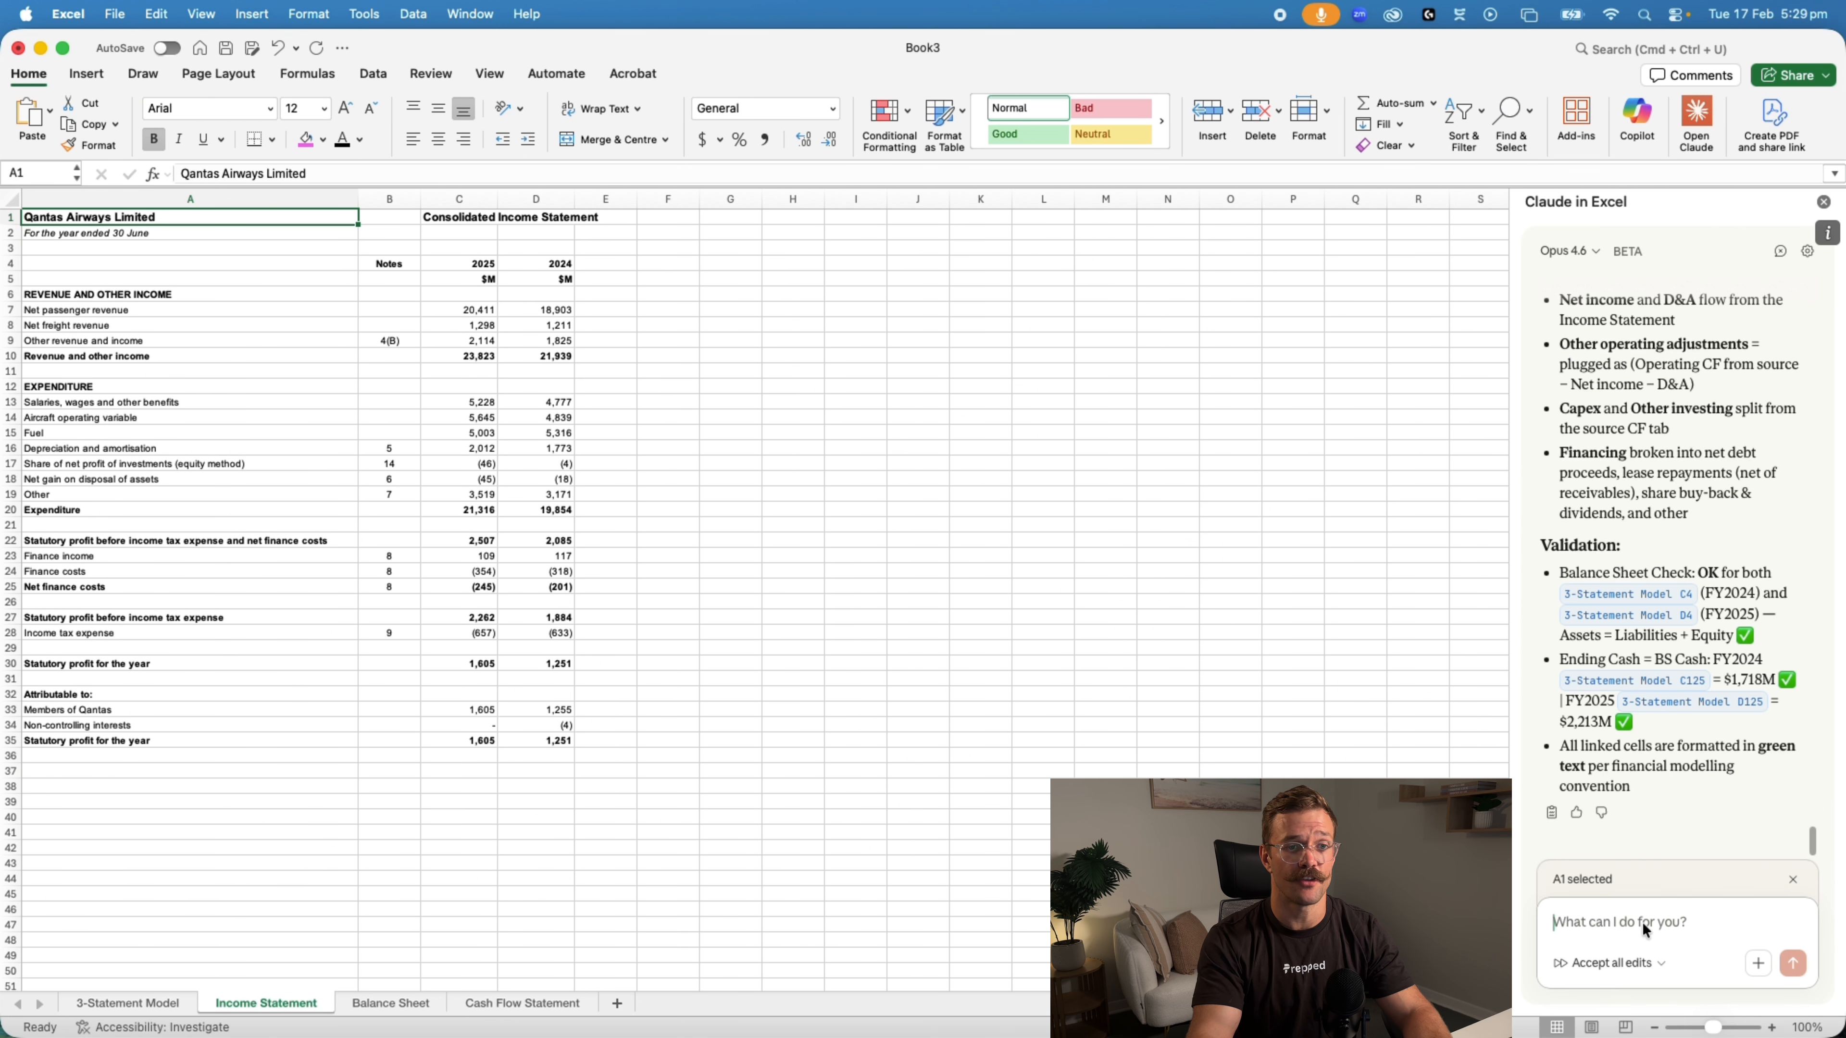
{"action": "type", "text": "Format those f"}
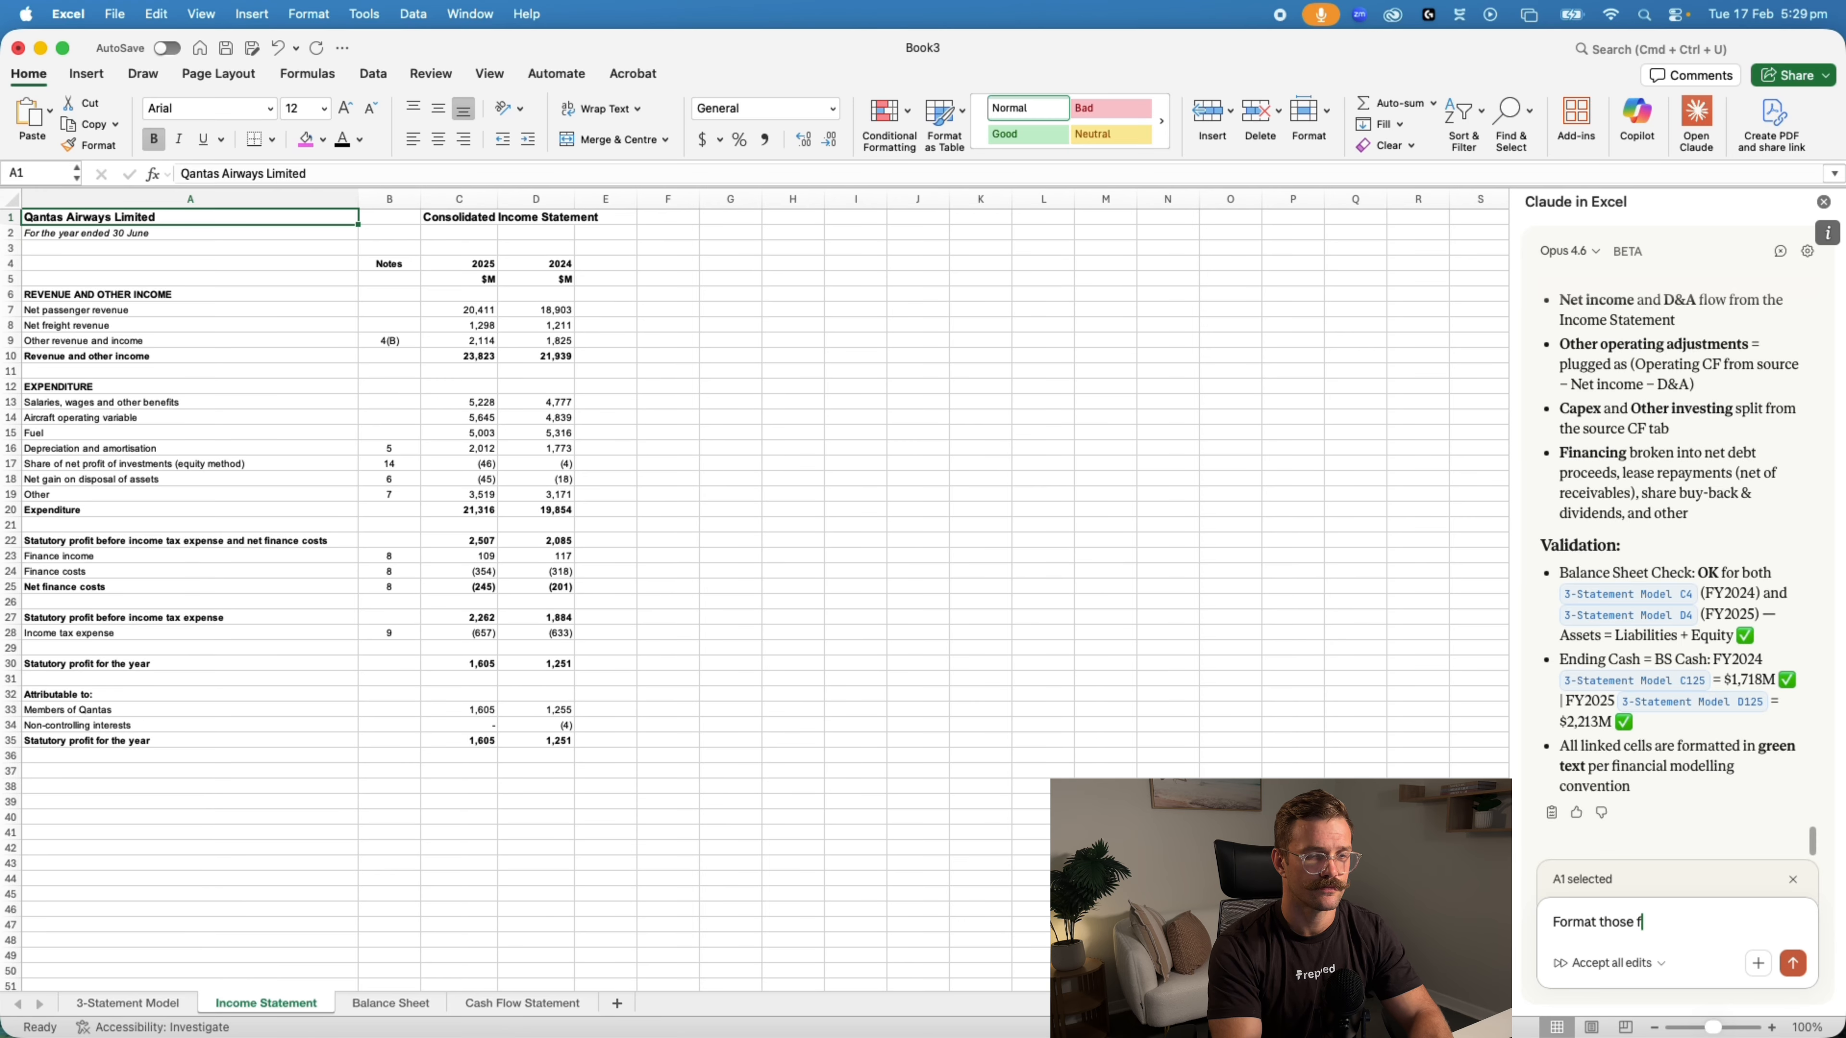
{"action": "type", "text": "inancial statements in the same way they are done in the annual report"}
{"action": "key", "text": "Return"}
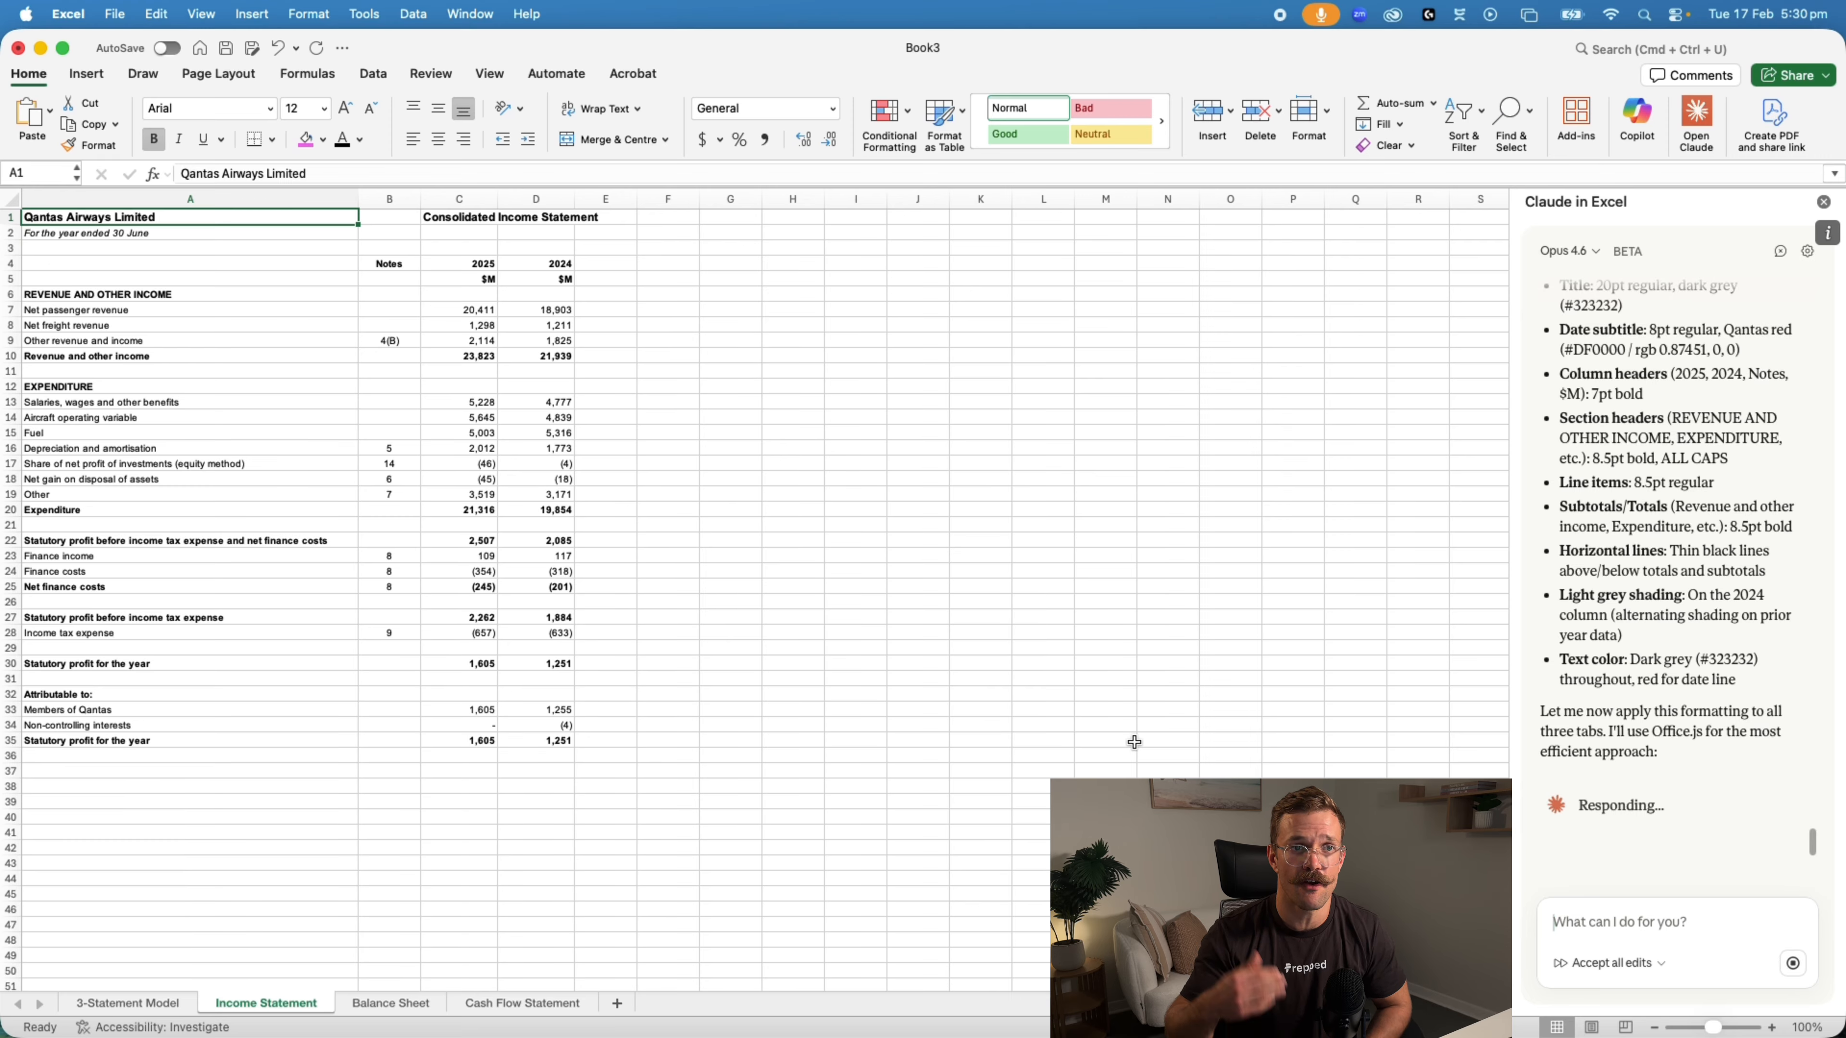
Review the formatting rules Claude derived from the annual report and inspect the formatted Income Statement sheet up close
{"action": "scroll", "coordinate": [1641, 709], "scroll_direction": "up", "scroll_amount": 5}
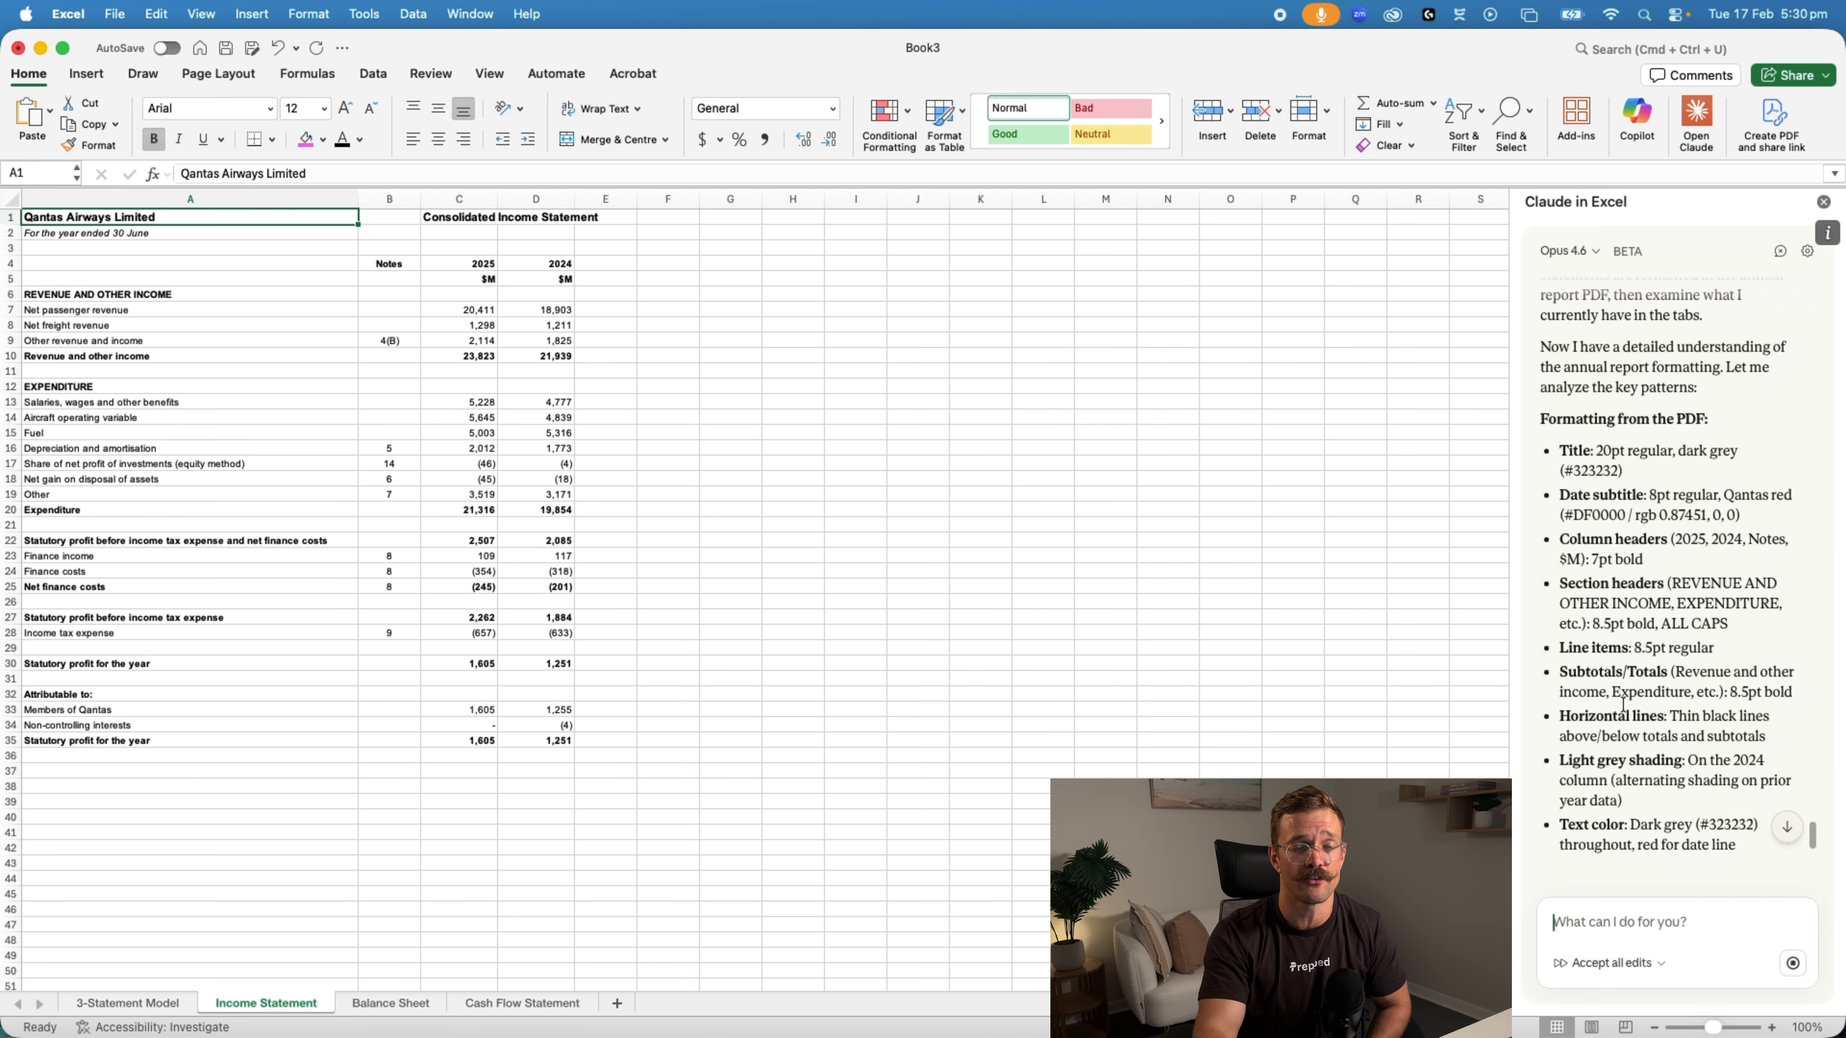
{"action": "scroll", "coordinate": [1715, 685], "scroll_direction": "down", "scroll_amount": 3}
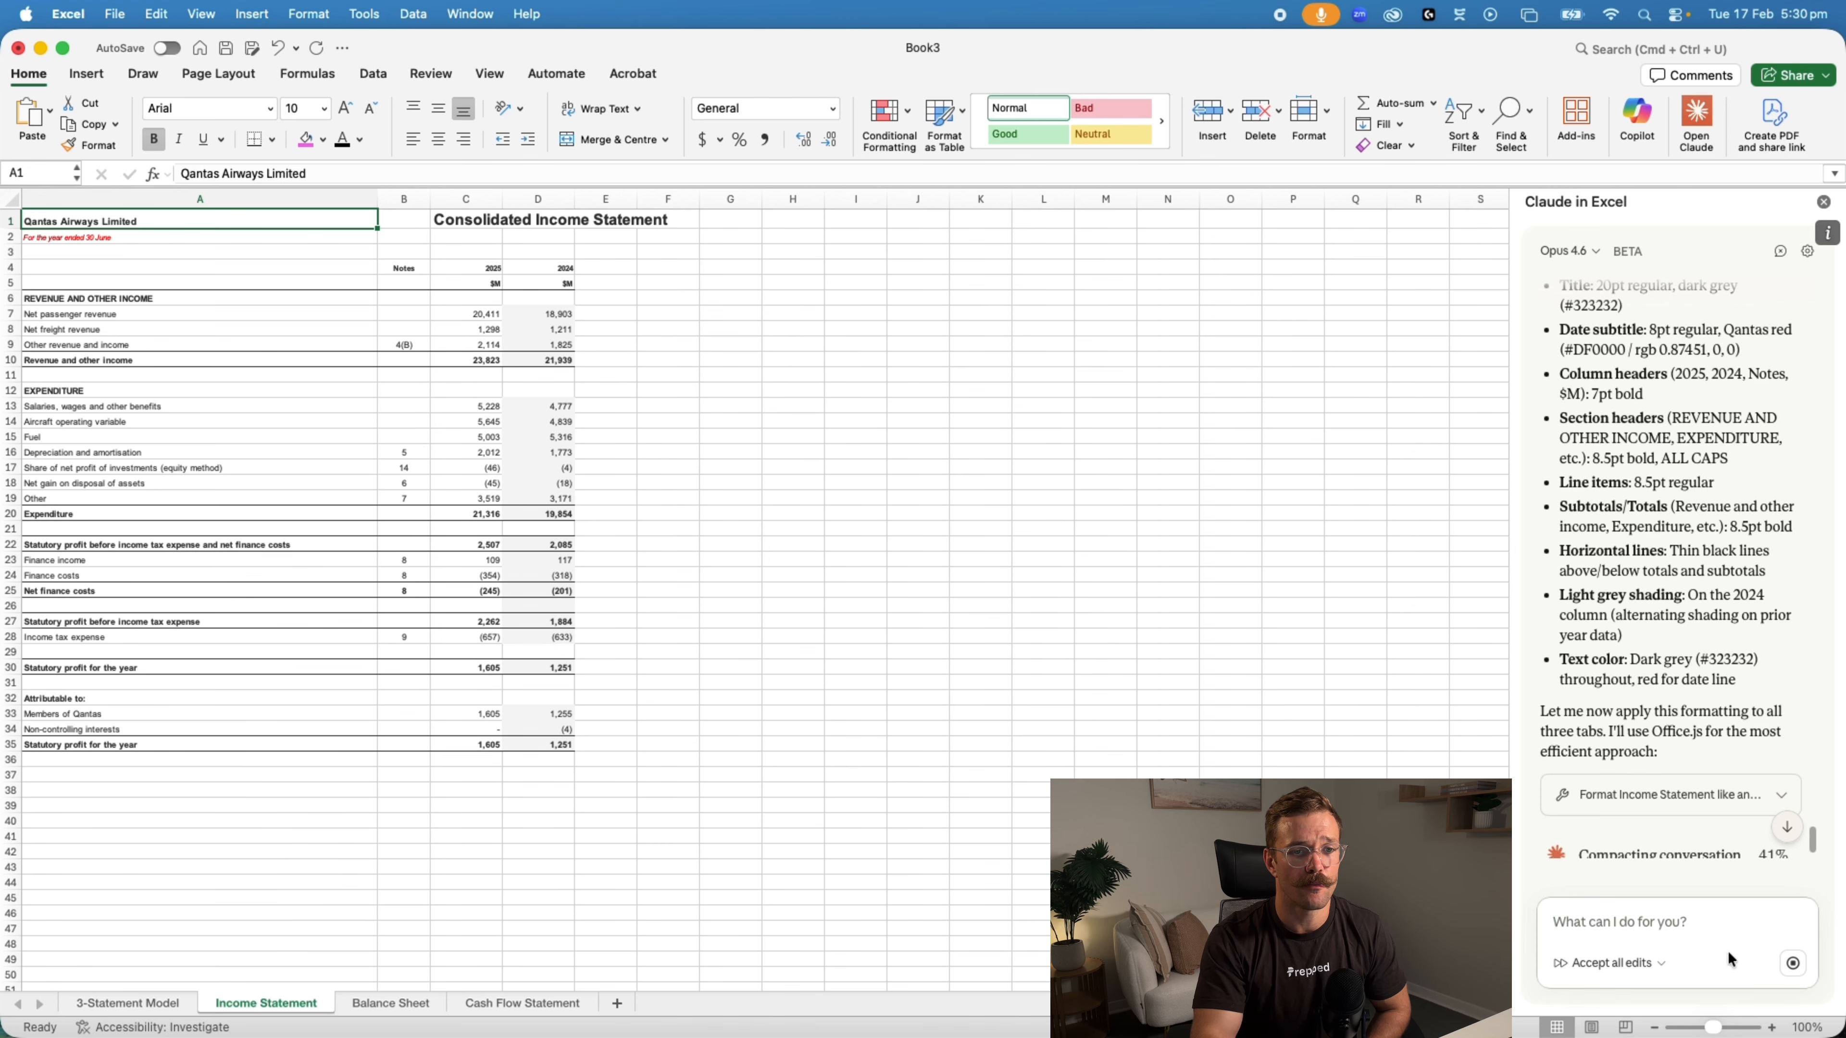
{"action": "left_click", "coordinate": [1773, 1027]}
{"action": "left_click", "coordinate": [1773, 1027]}
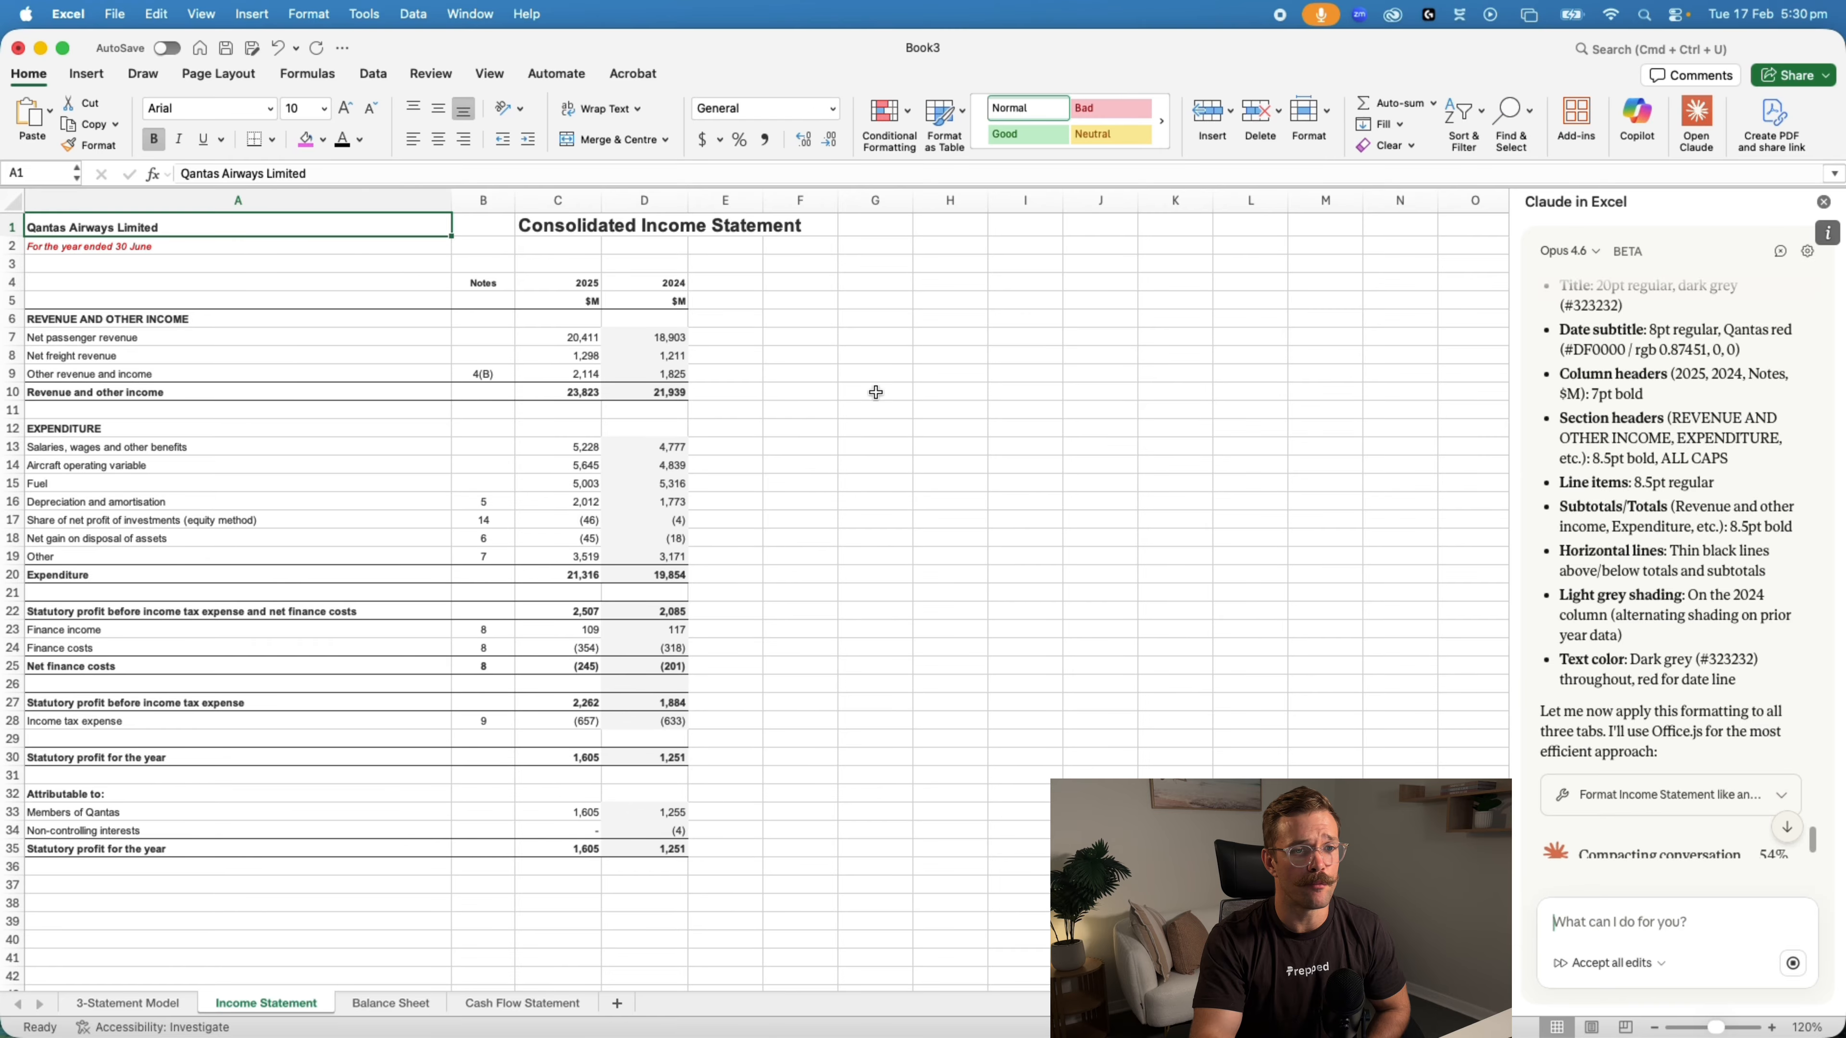
{"action": "scroll", "coordinate": [1693, 655], "scroll_direction": "down", "scroll_amount": 2}
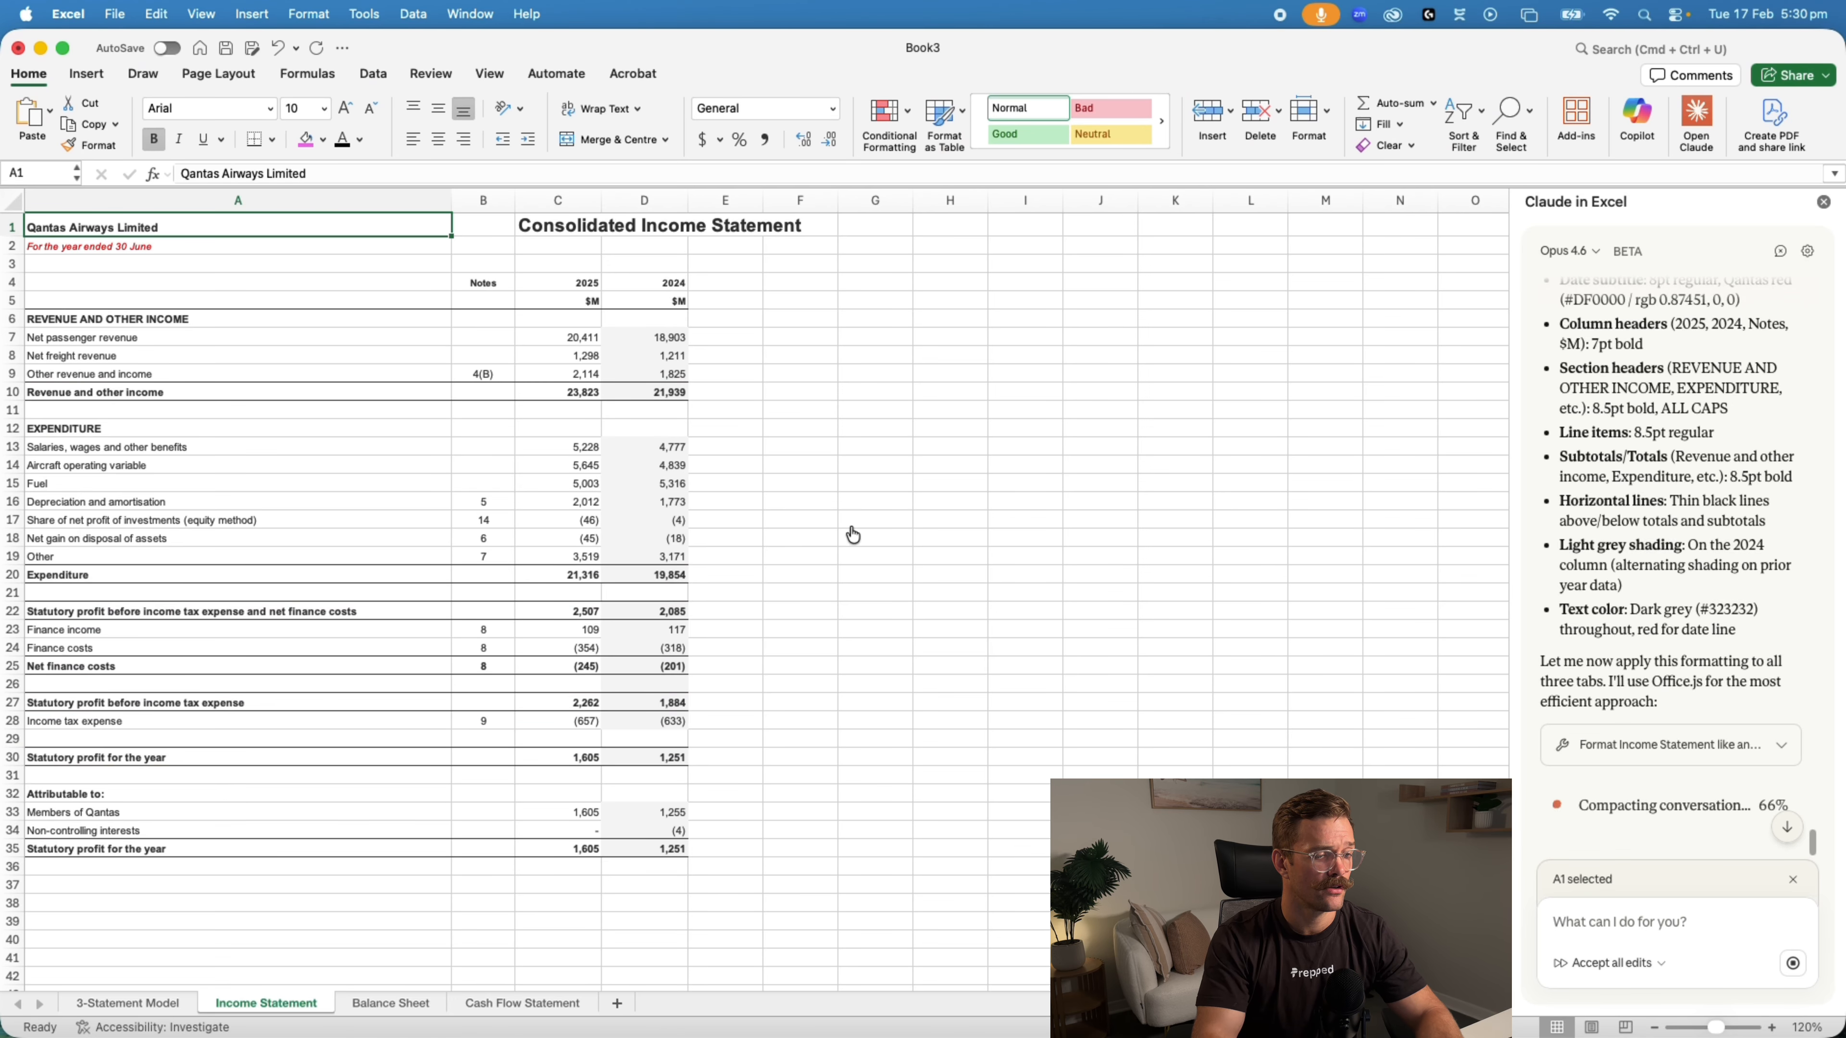
Open 2025-Annual-Report.pdf from the Claude Modeling folder in Preview and find the Consolidated Income Statement page
{"action": "key", "text": "super+Tab"}
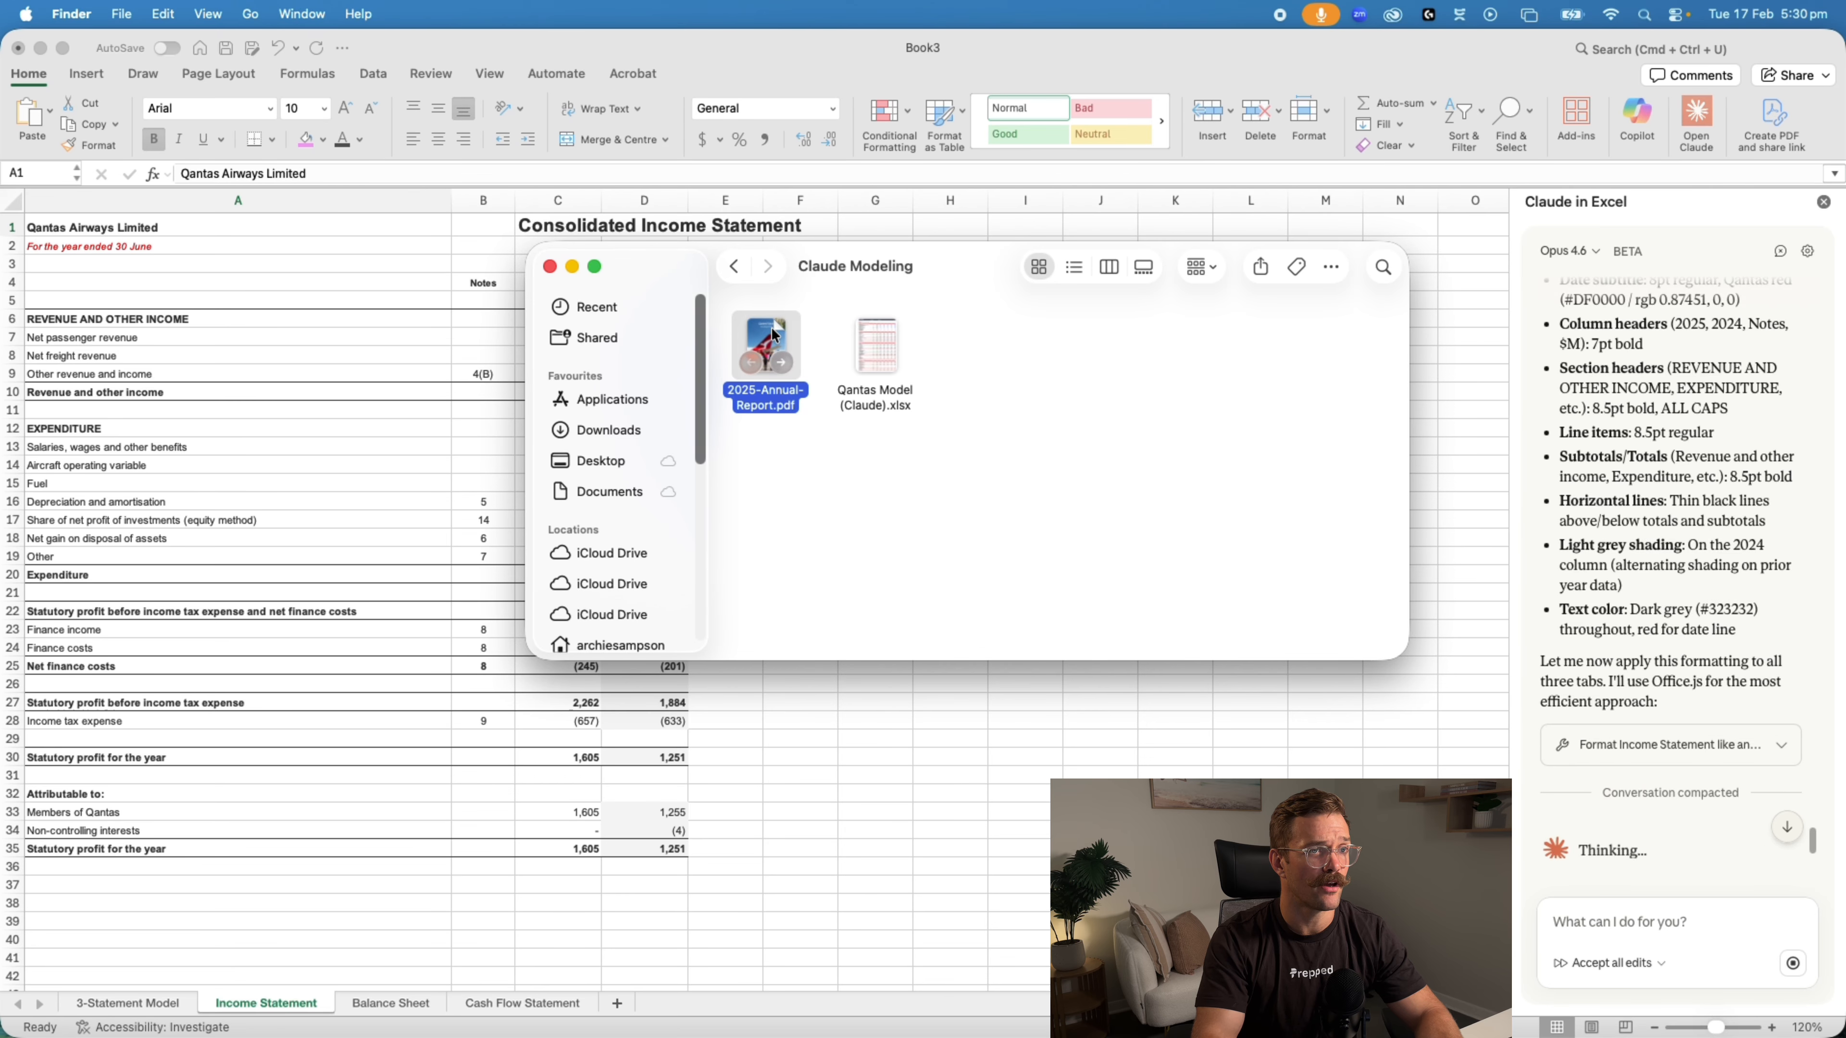
{"action": "double_click", "coordinate": [775, 335]}
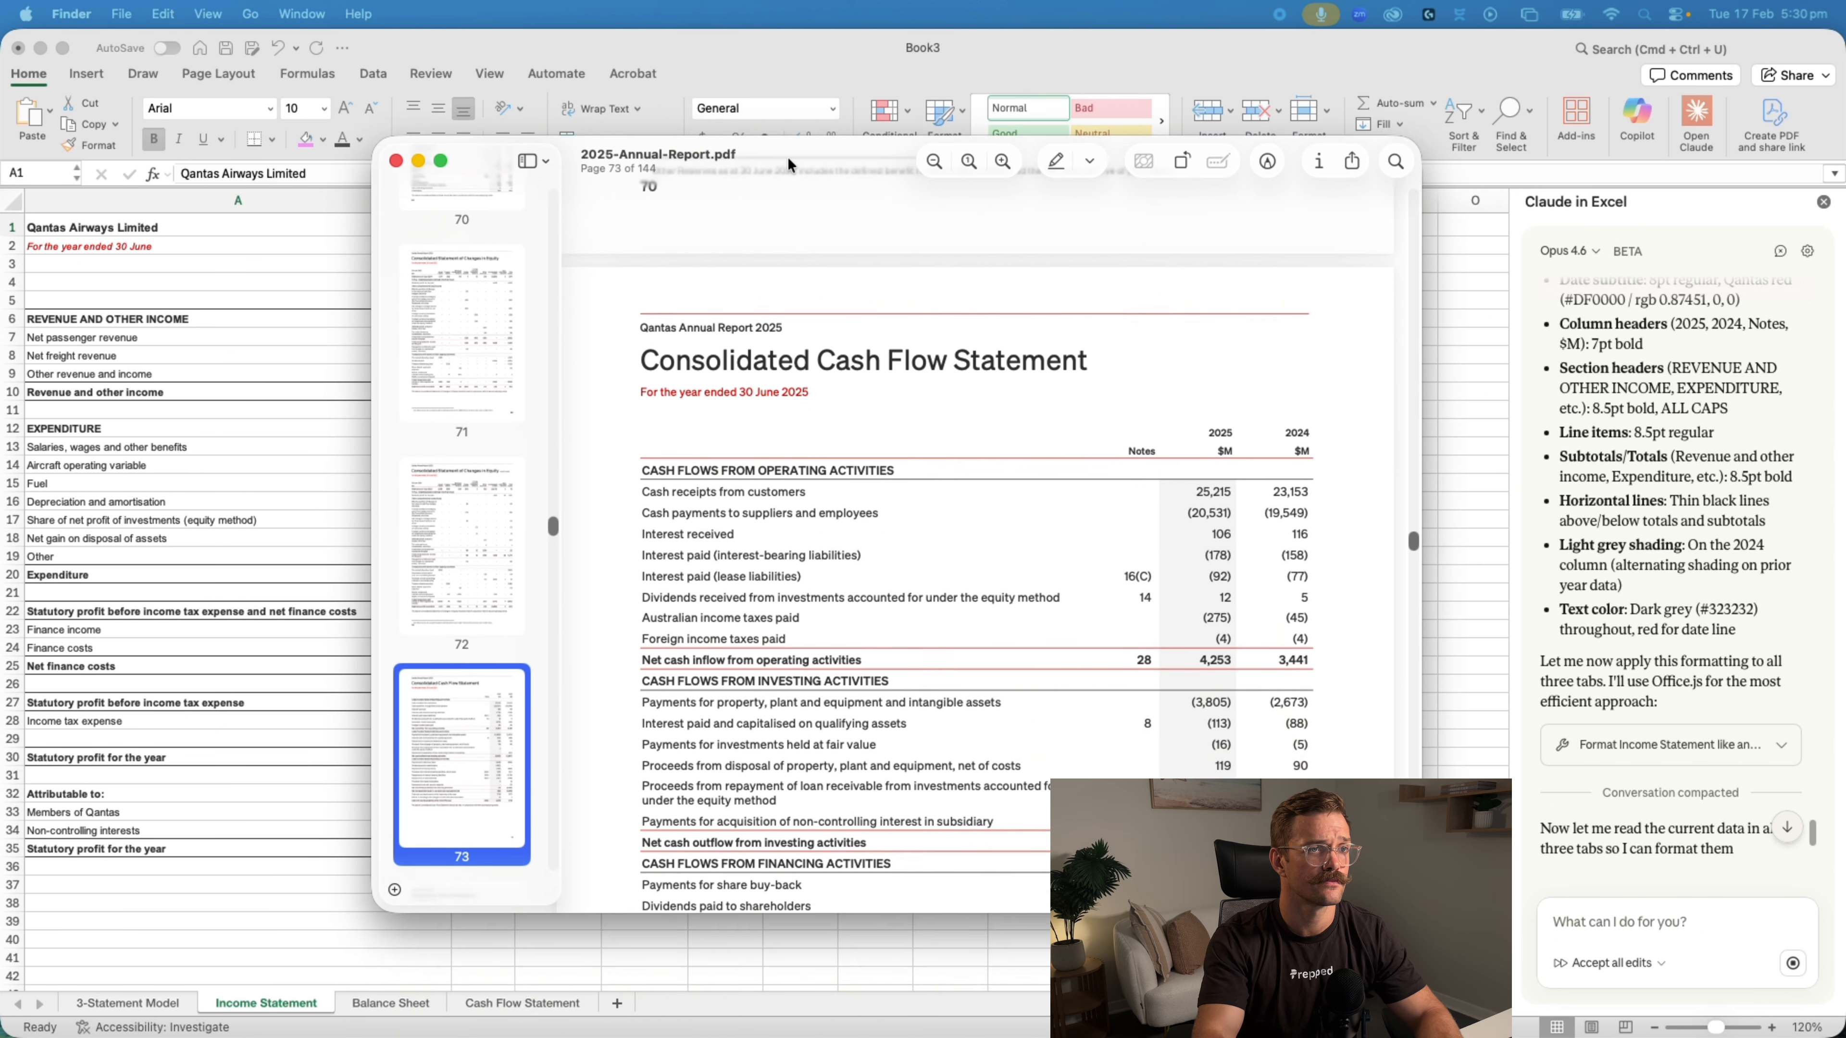
{"action": "double_click", "coordinate": [782, 131]}
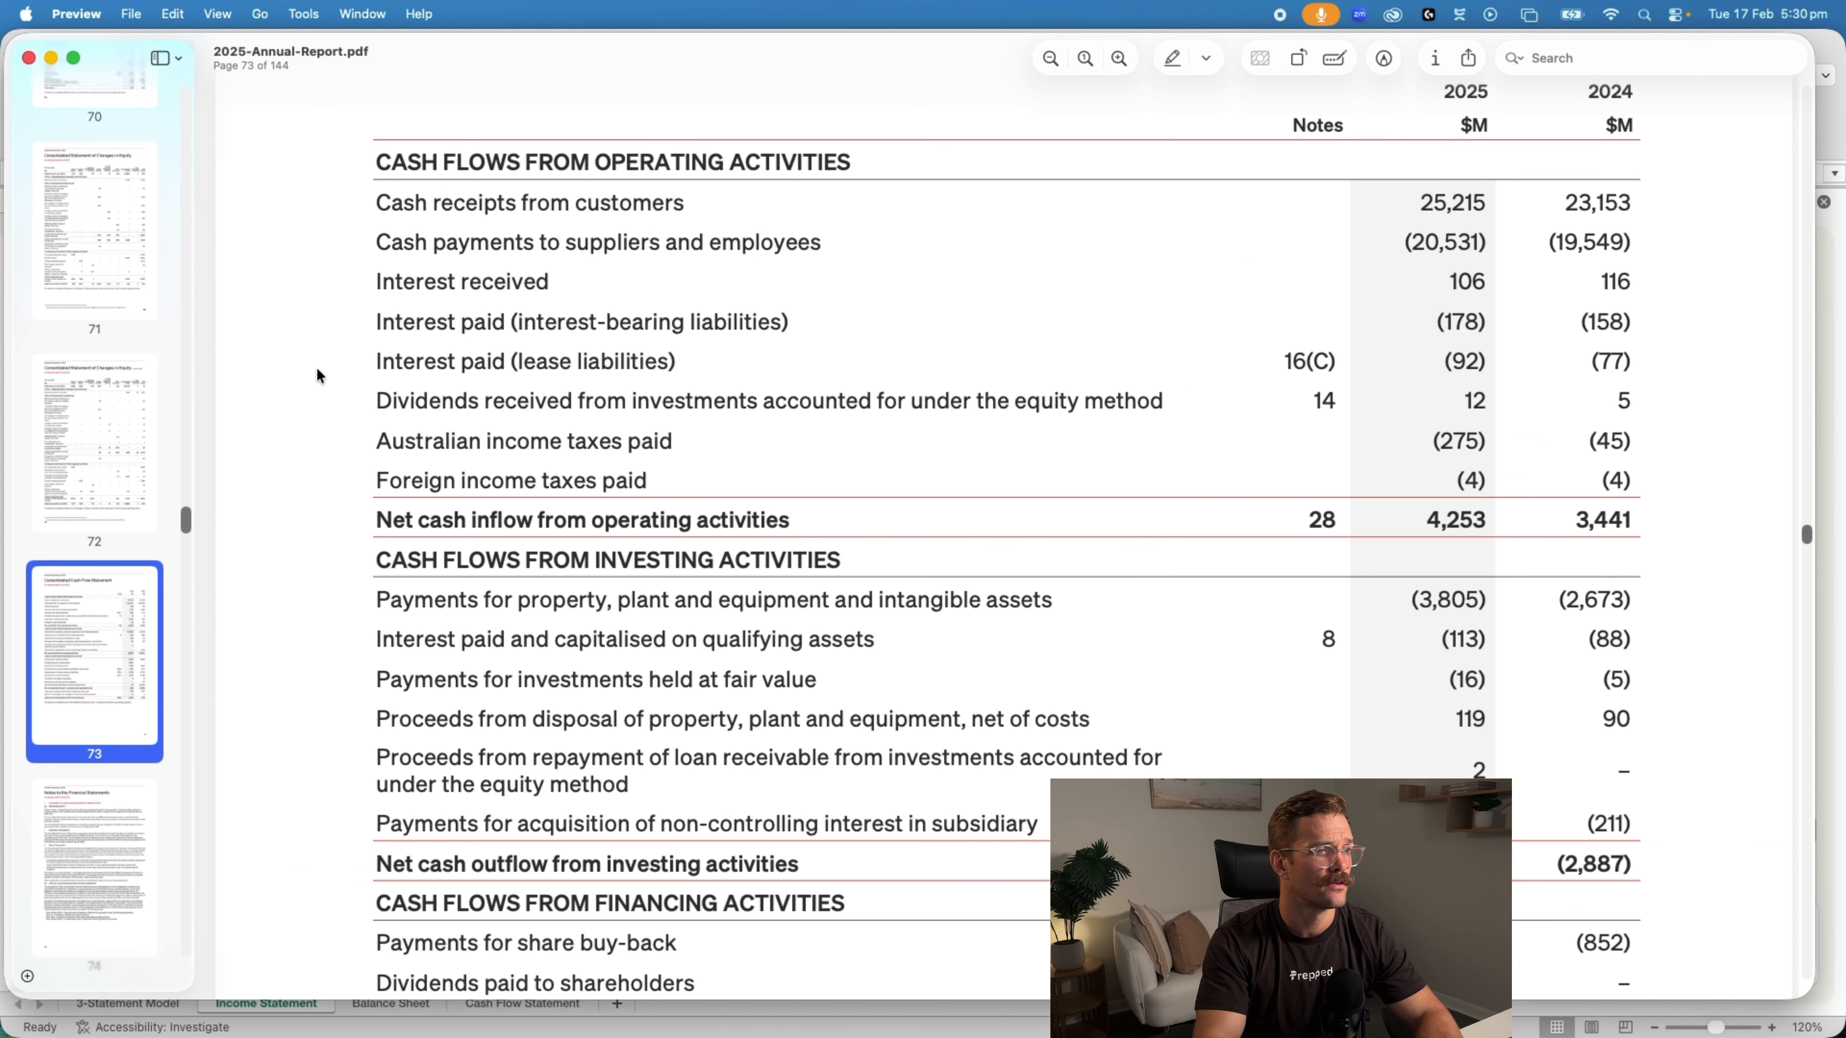
{"action": "left_click", "coordinate": [92, 479]}
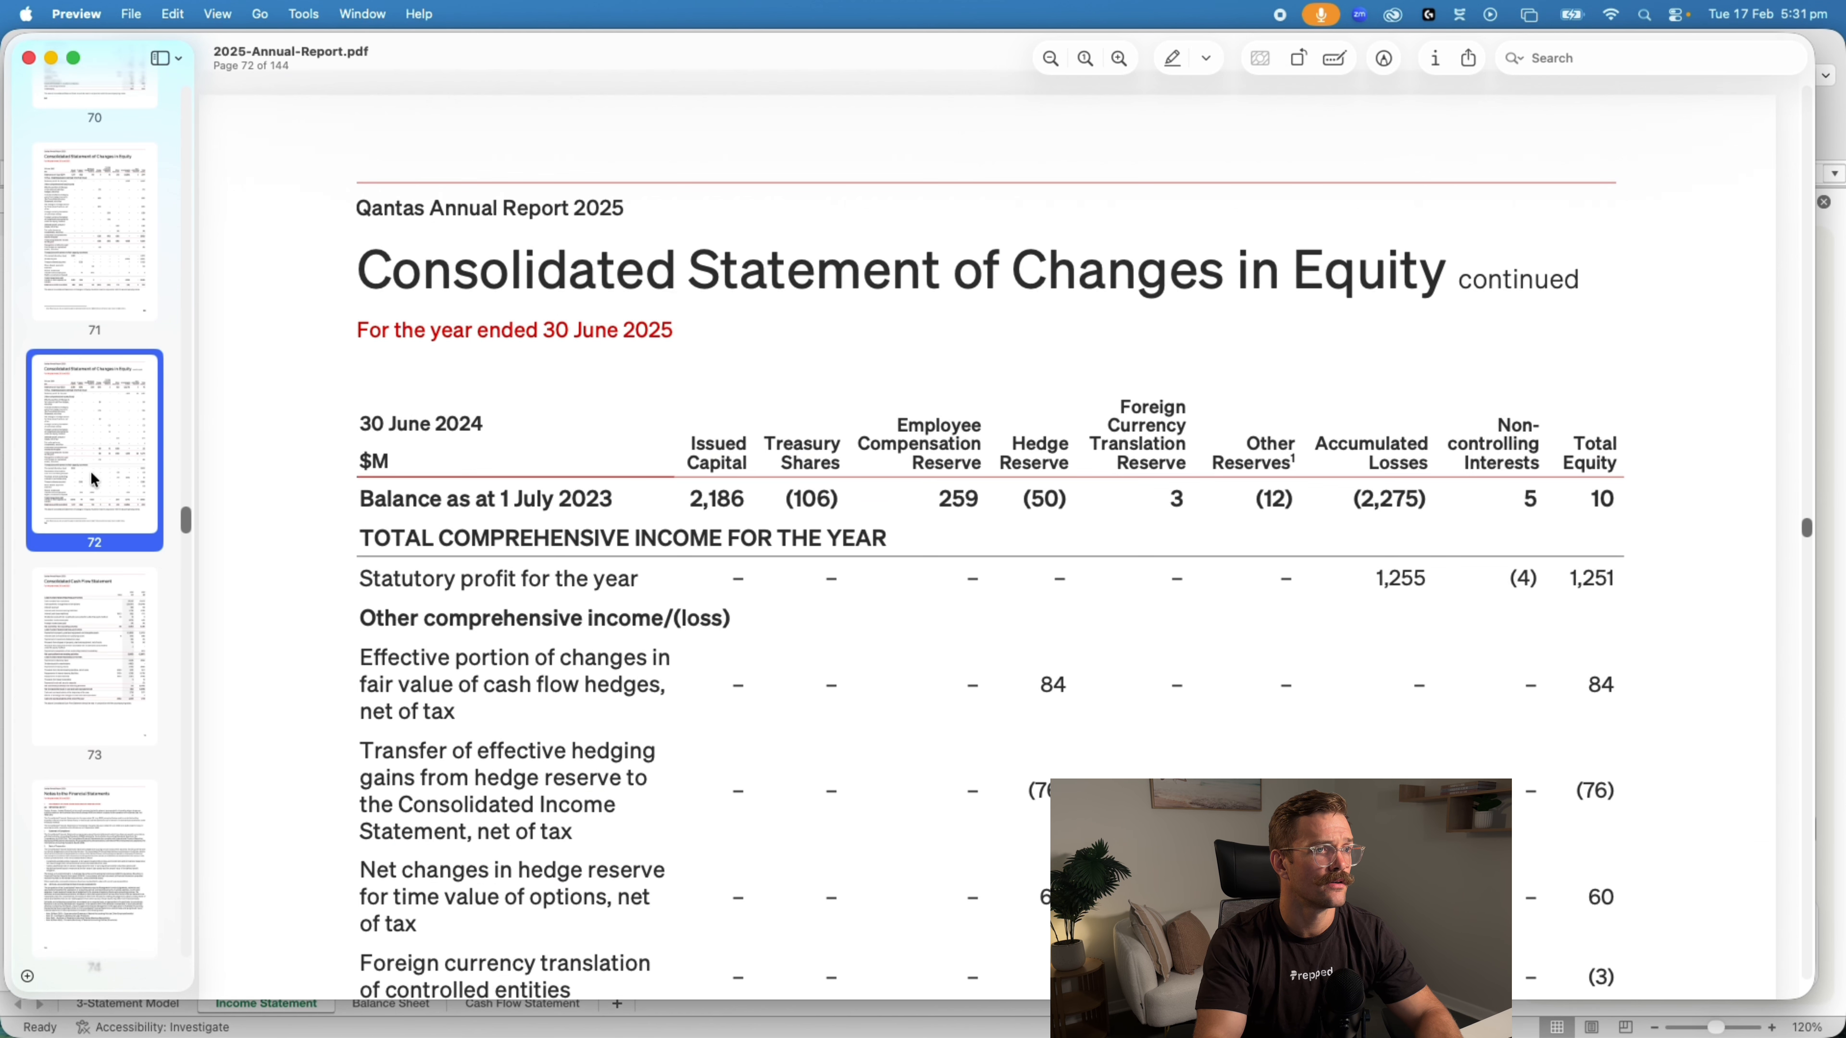
{"action": "left_click", "coordinate": [1076, 65]}
{"action": "scroll", "coordinate": [1017, 160], "scroll_direction": "up", "scroll_amount": 10}
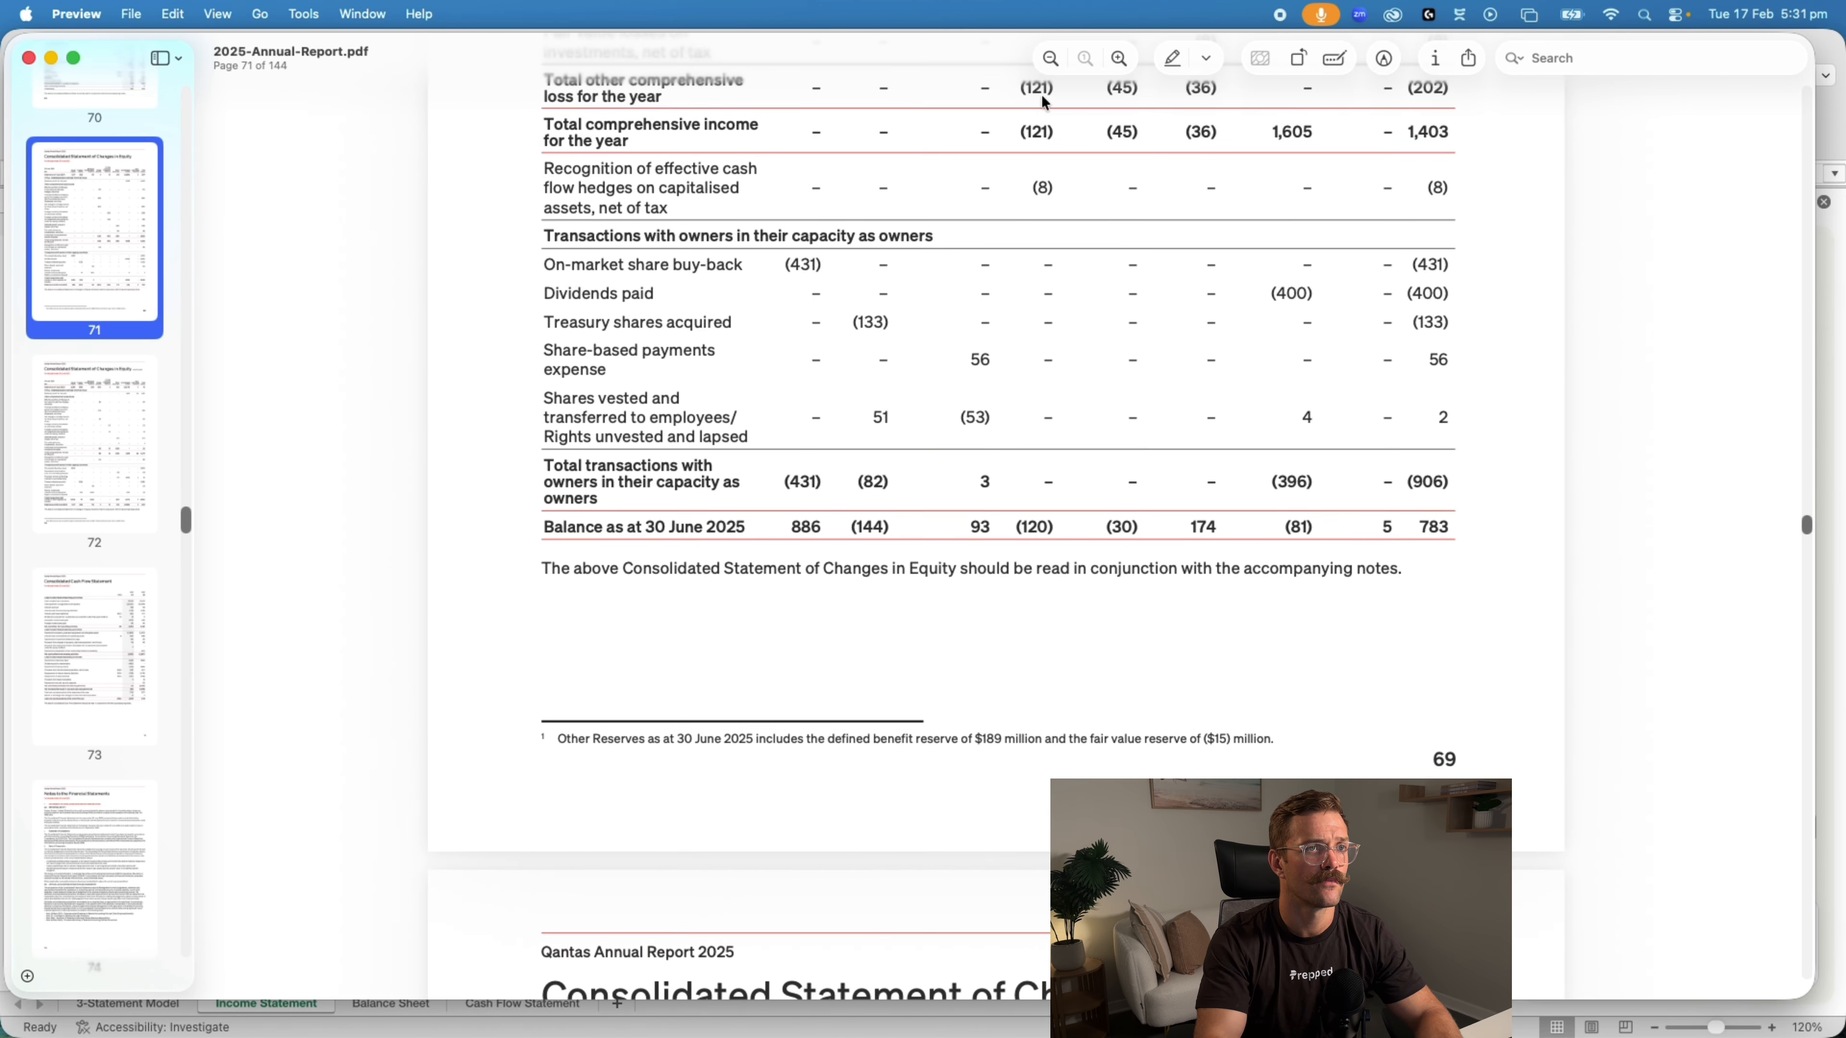
{"action": "left_click", "coordinate": [1052, 57]}
{"action": "scroll", "coordinate": [1008, 374], "scroll_direction": "up", "scroll_amount": 10}
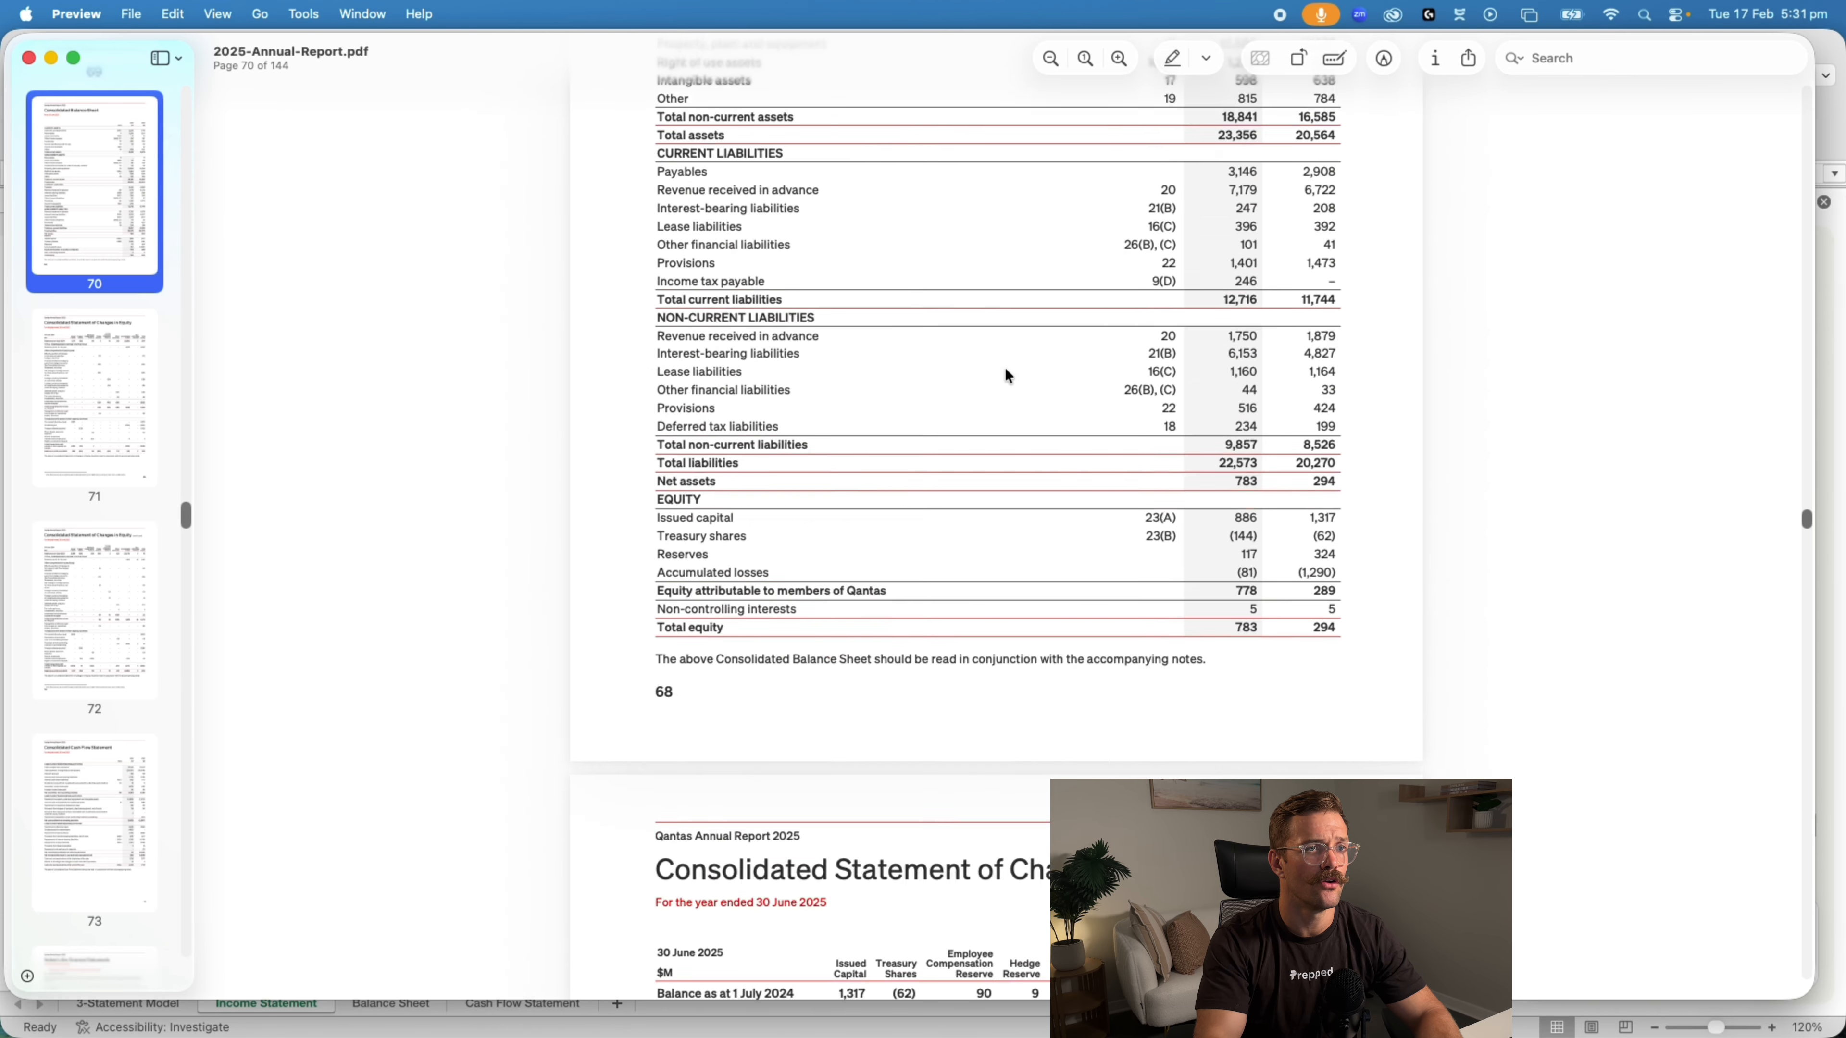
{"action": "scroll", "coordinate": [1008, 375], "scroll_direction": "up", "scroll_amount": 15}
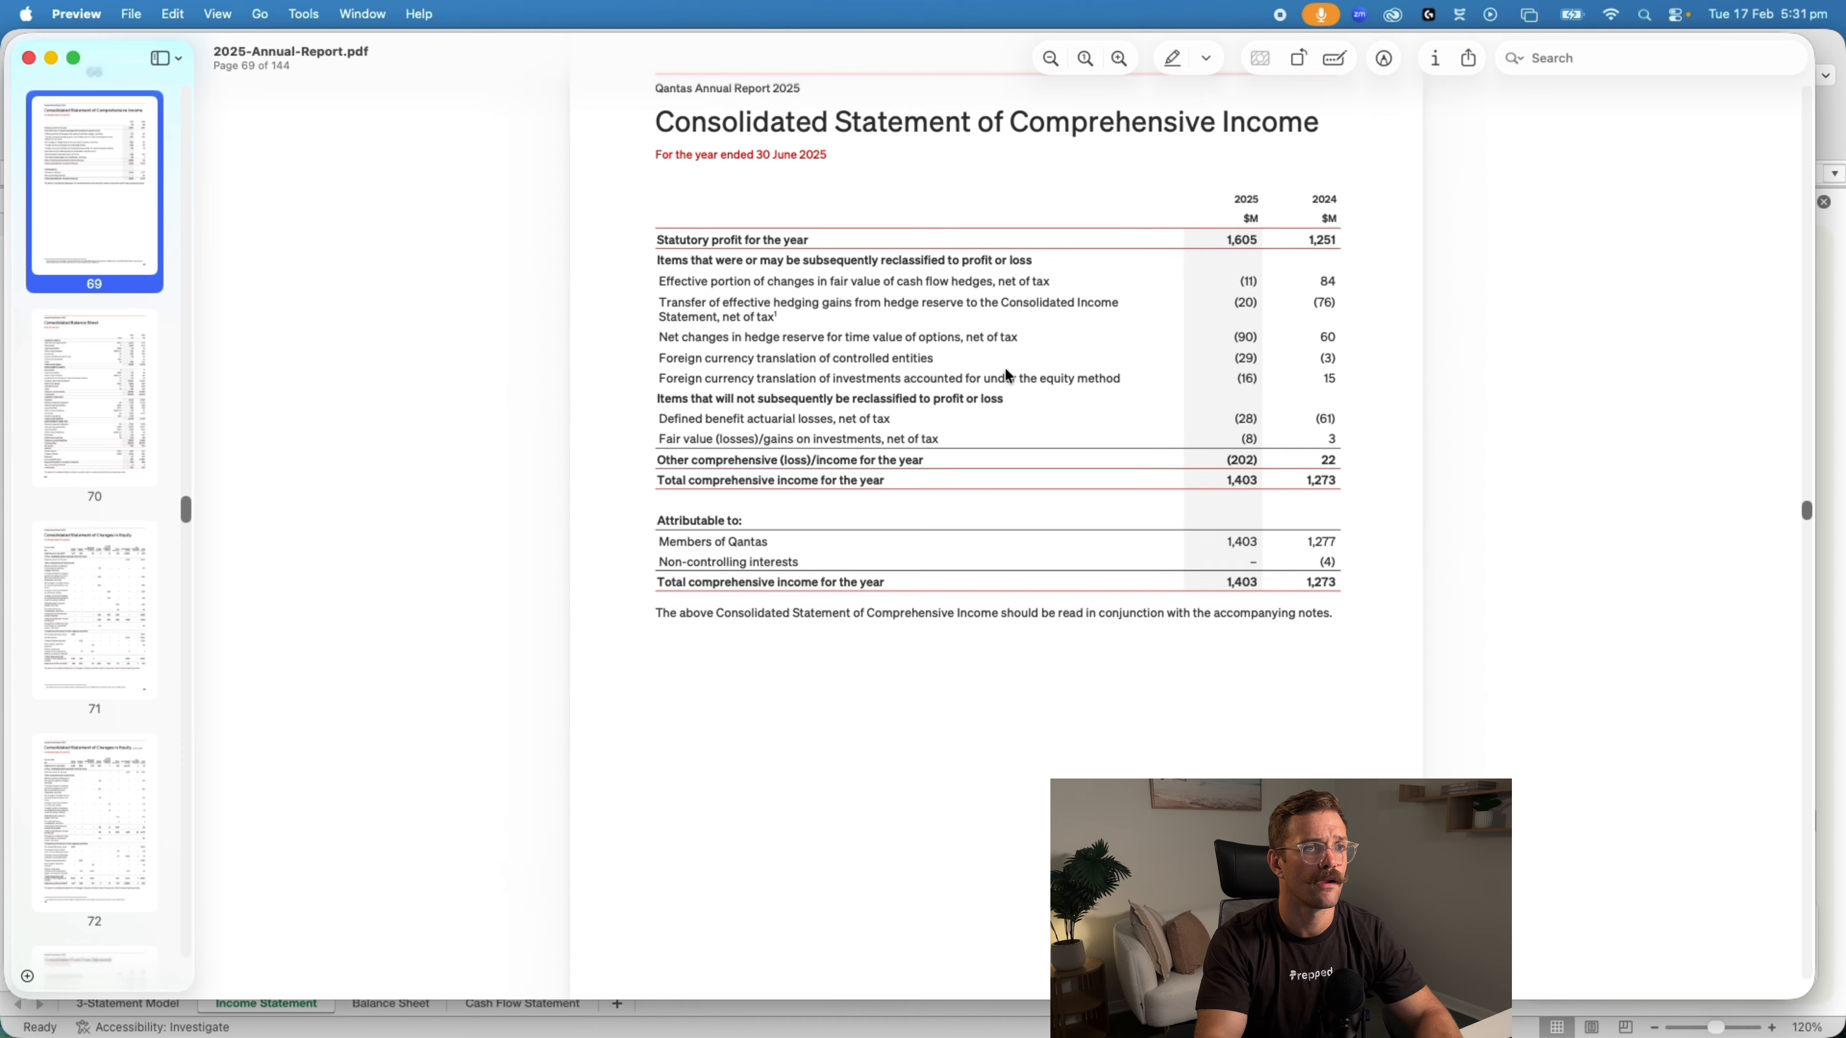
{"action": "scroll", "coordinate": [1008, 374], "scroll_direction": "up", "scroll_amount": 15}
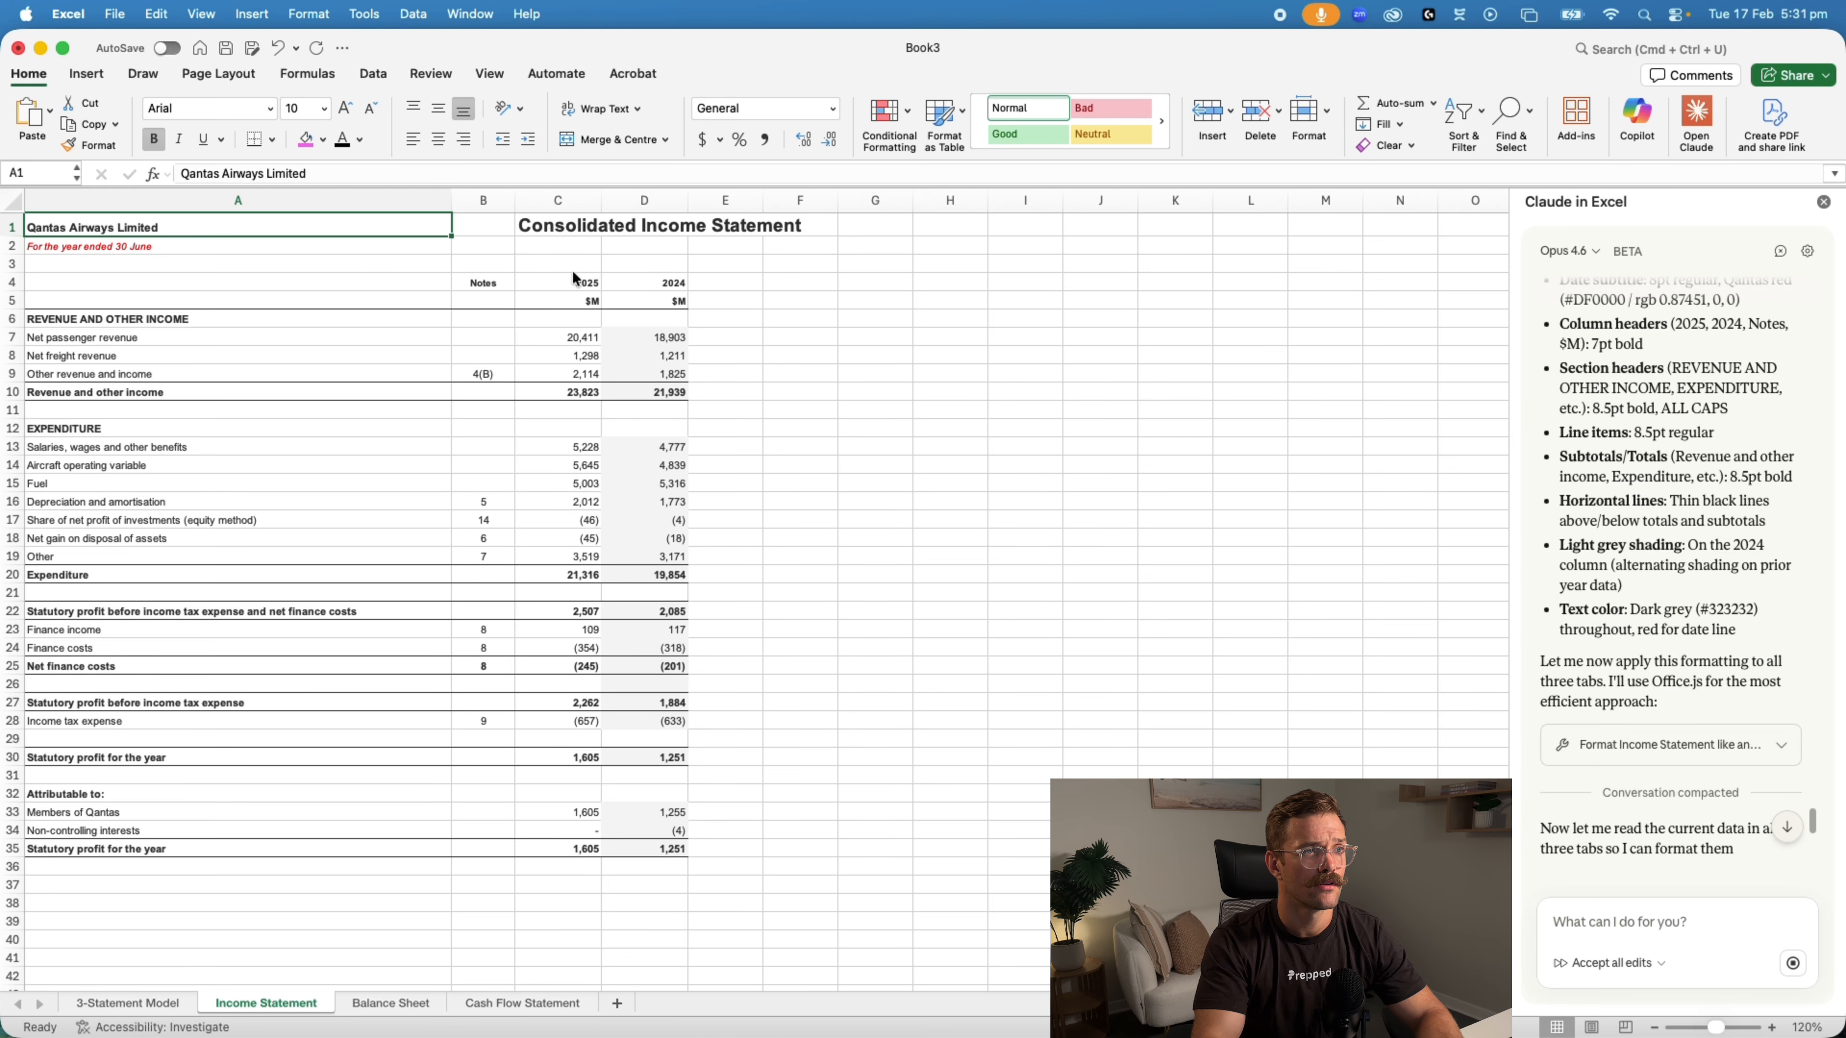
Compare the 2025 and Notes column headings on the Excel Income Statement sheet with those in the annual report PDF
{"action": "left_click", "coordinate": [573, 269]}
{"action": "left_click", "coordinate": [574, 280]}
{"action": "key", "text": "super+Tab"}
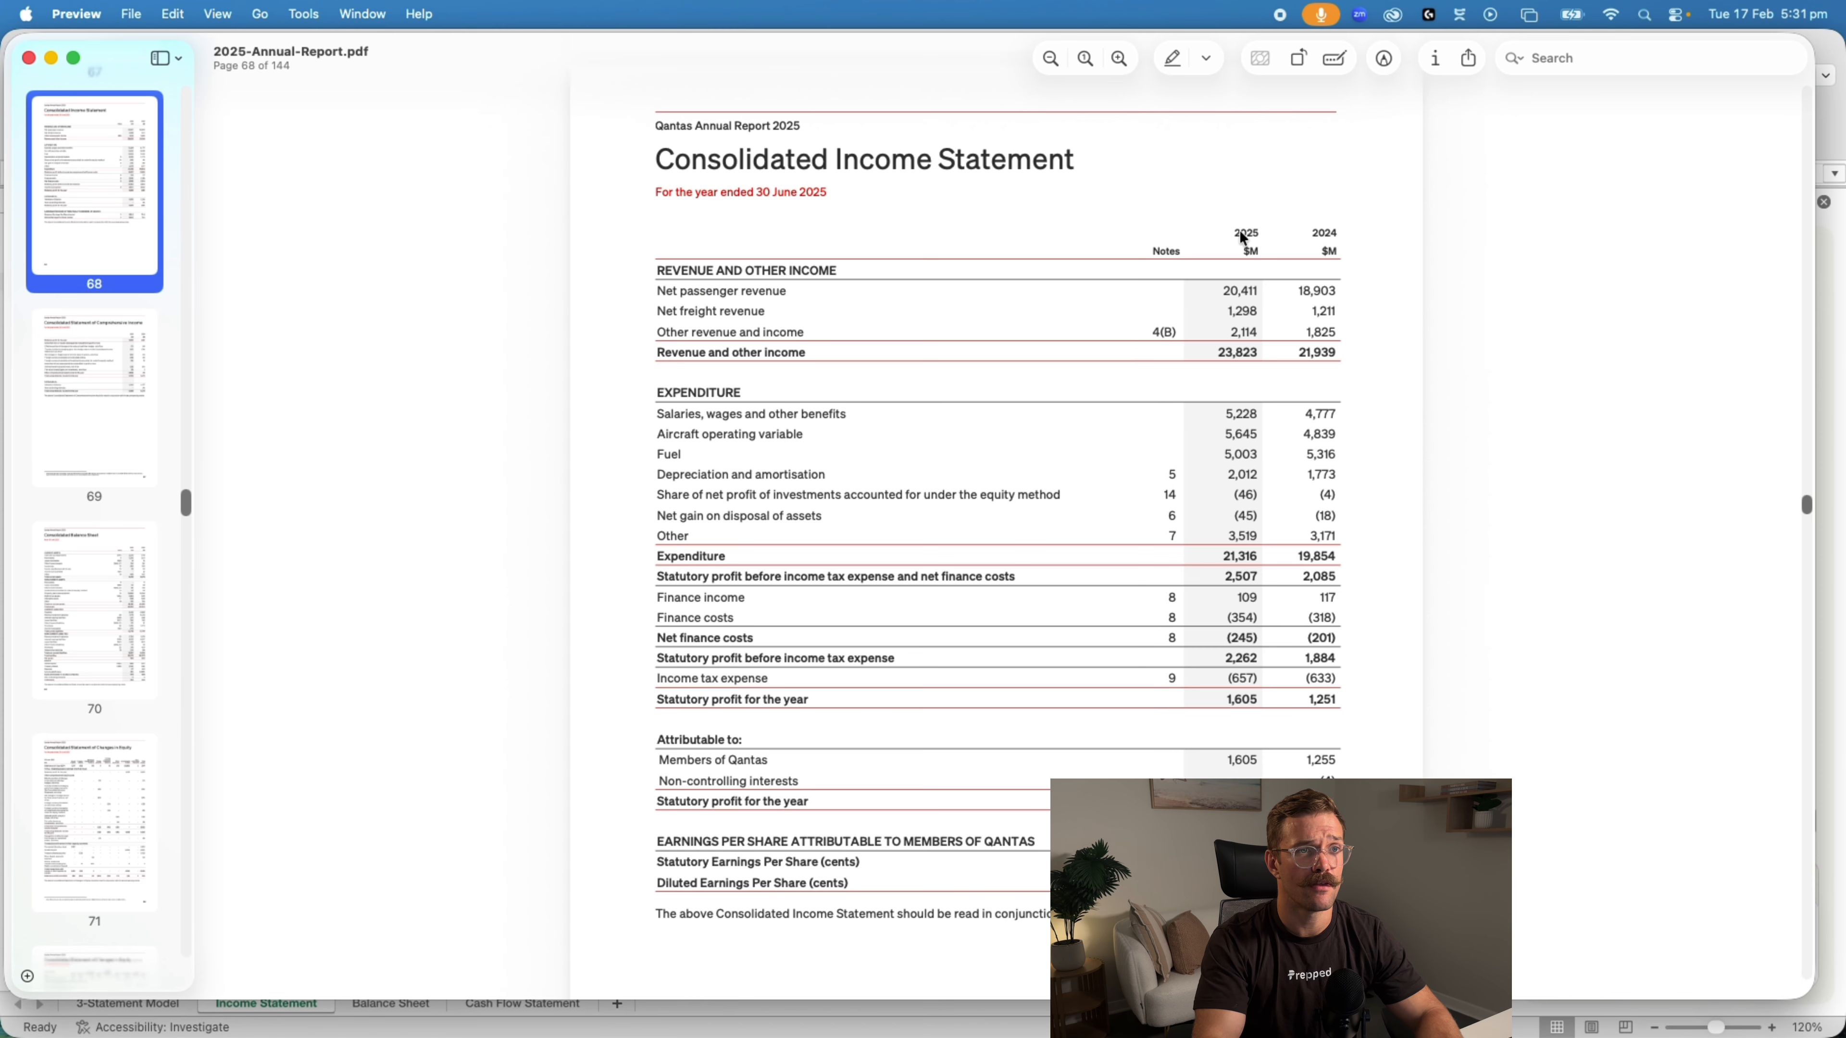
{"action": "key", "text": "super+Tab"}
{"action": "left_click", "coordinate": [485, 288]}
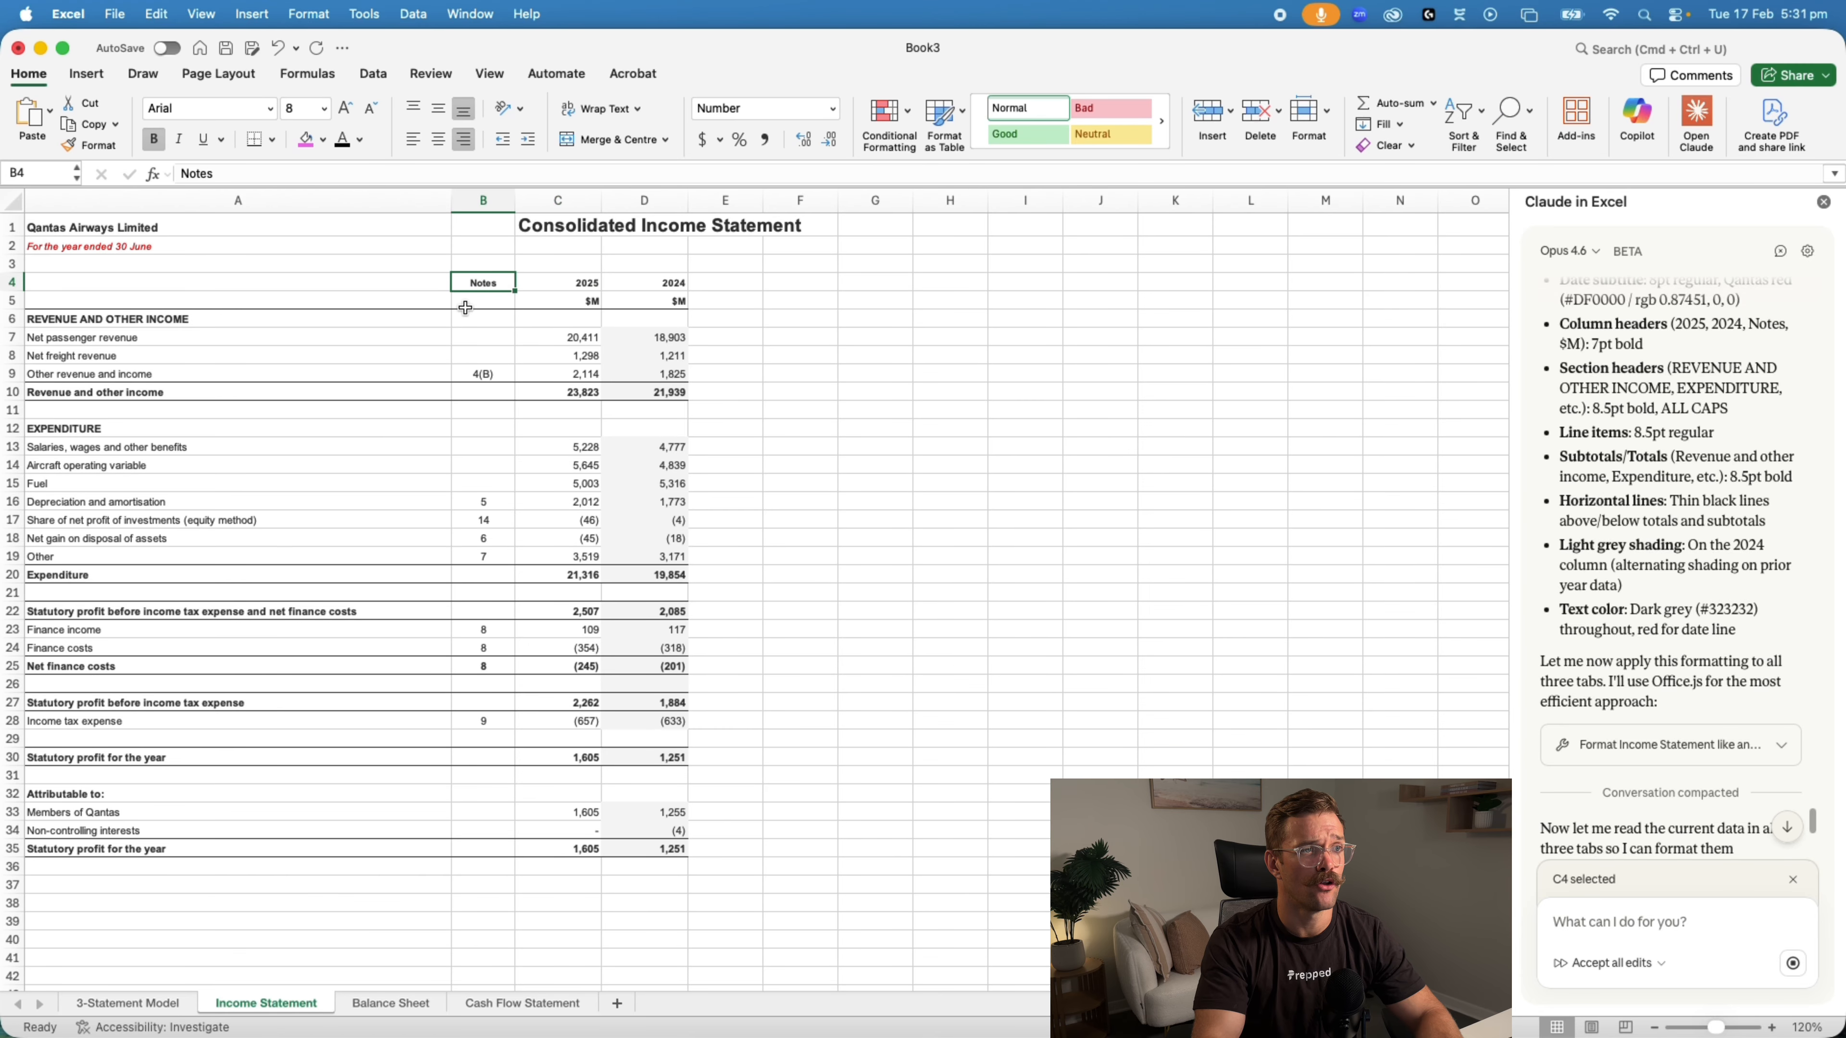
{"action": "key", "text": "super+Tab"}
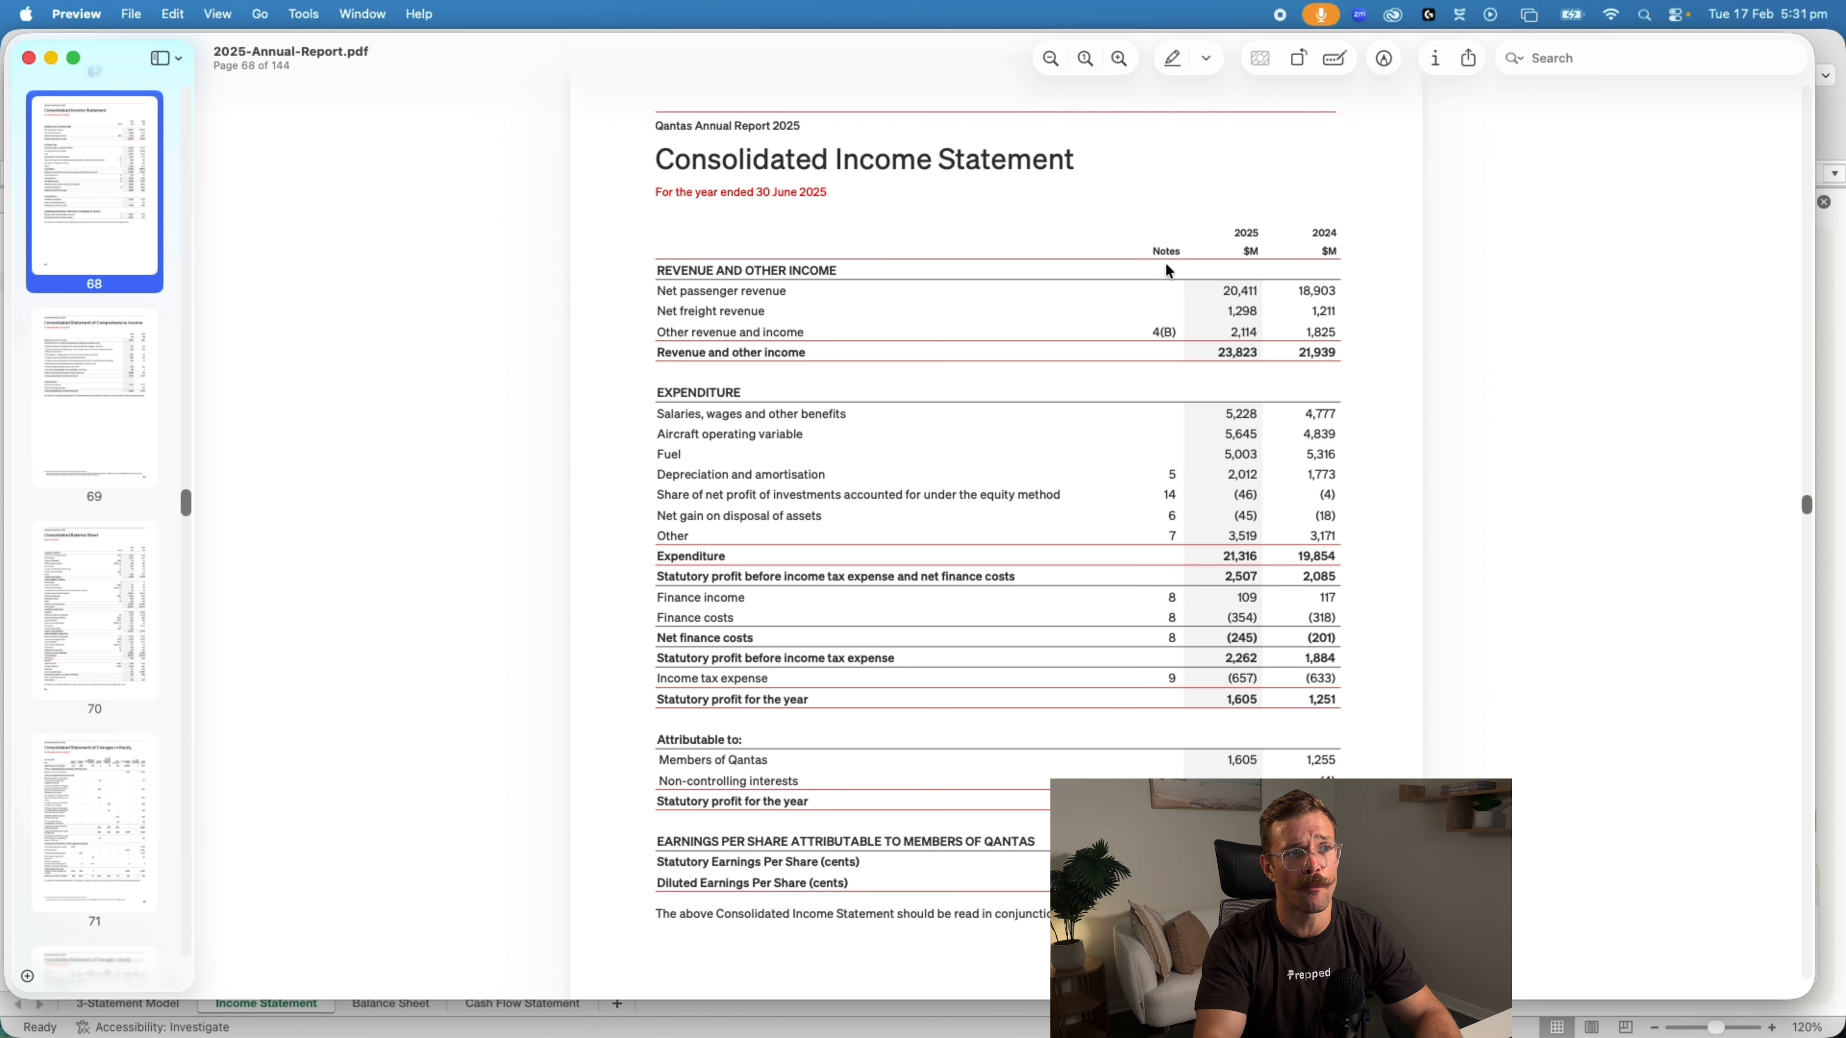
{"action": "key", "text": "super+Tab"}
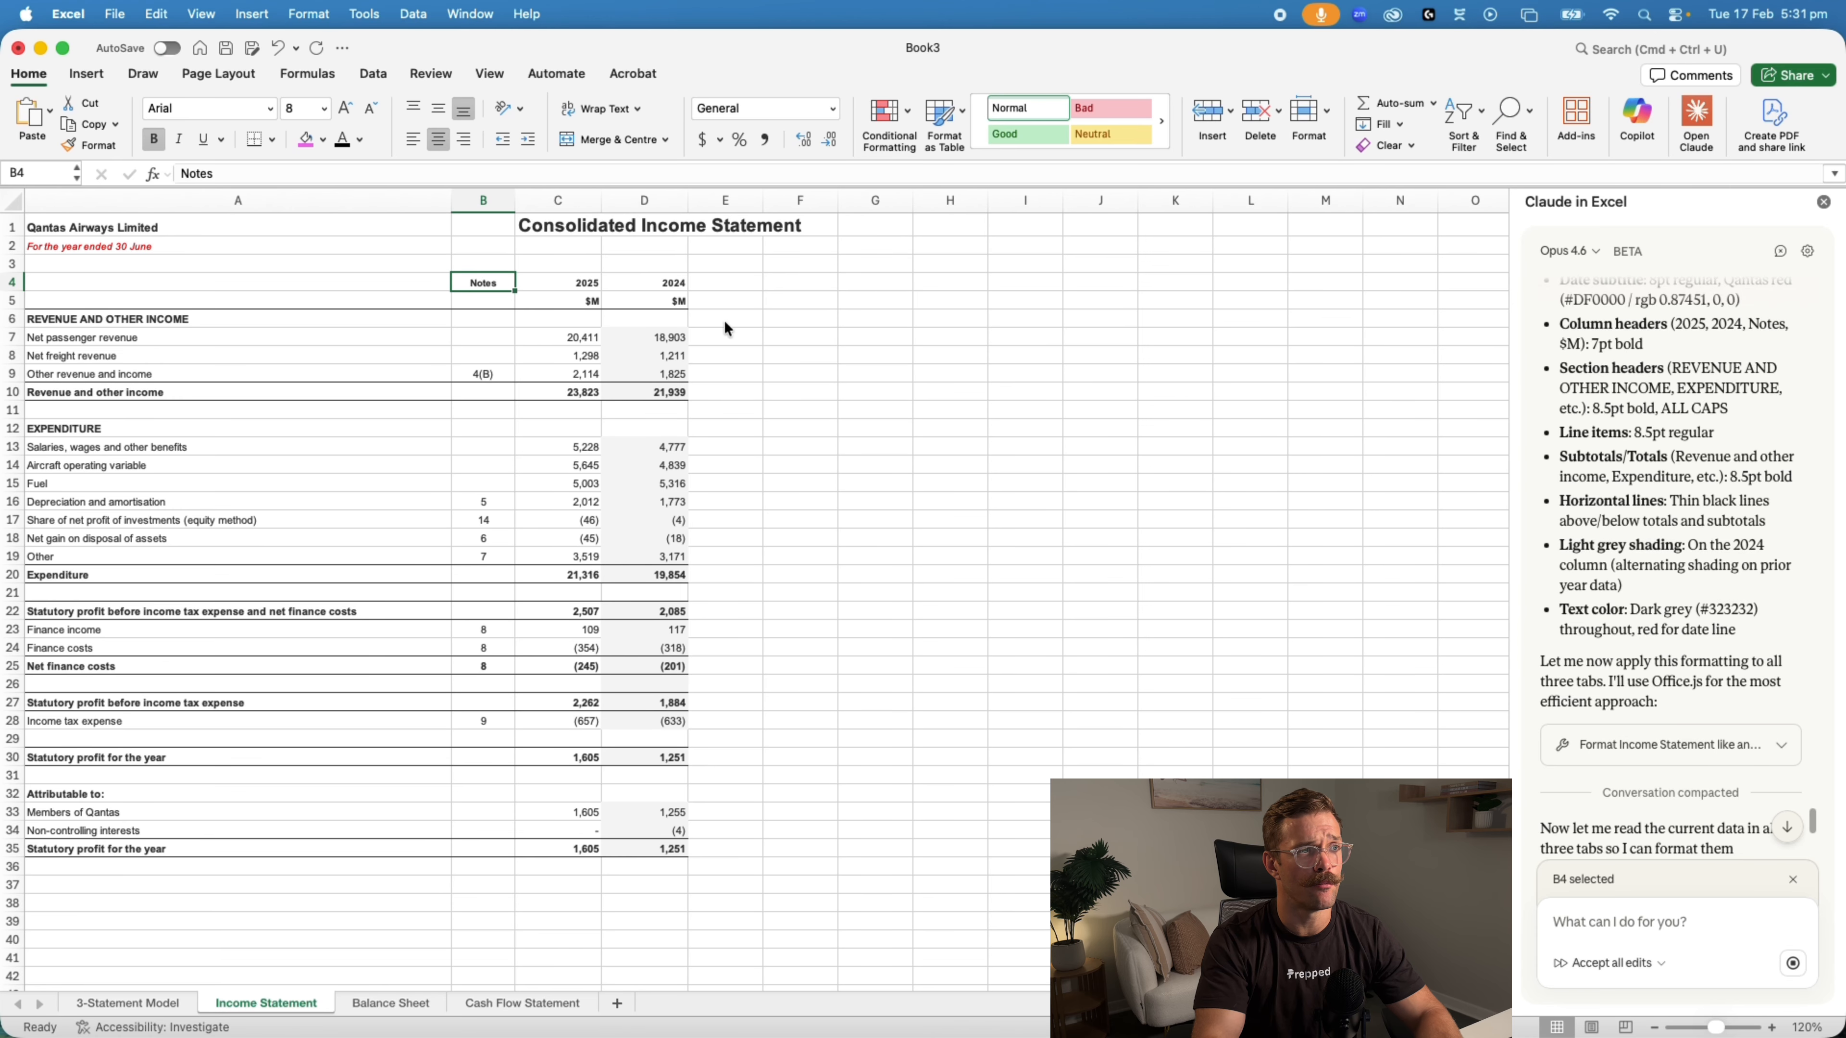
Compare the red year-ended subtitle in the annual report PDF with cell A2 of the Excel Income Statement sheet
{"action": "key", "text": "super+Tab"}
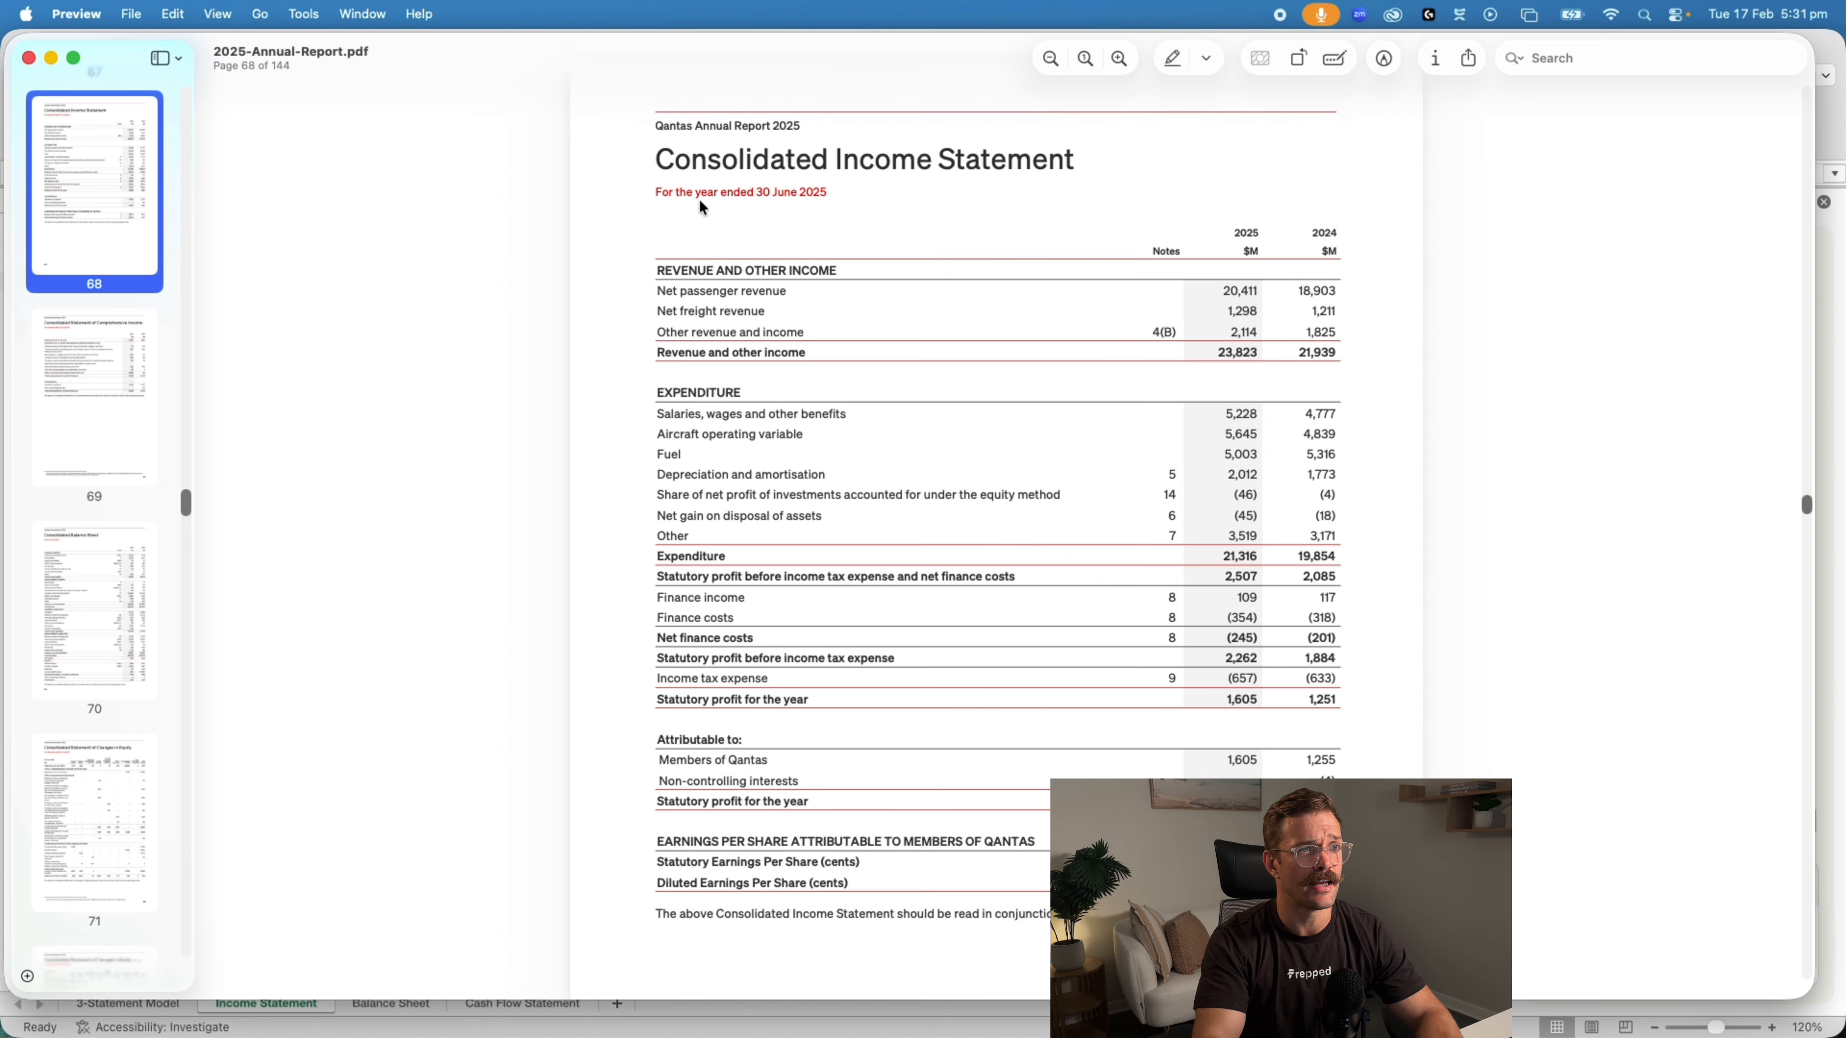
{"action": "mouse_move", "coordinate": [755, 194]}
{"action": "left_mouse_down"}
{"action": "mouse_move", "coordinate": [875, 187]}
{"action": "mouse_move", "coordinate": [774, 193]}
{"action": "left_mouse_up"}
{"action": "key", "text": "super+Tab"}
{"action": "left_click", "coordinate": [165, 245]}
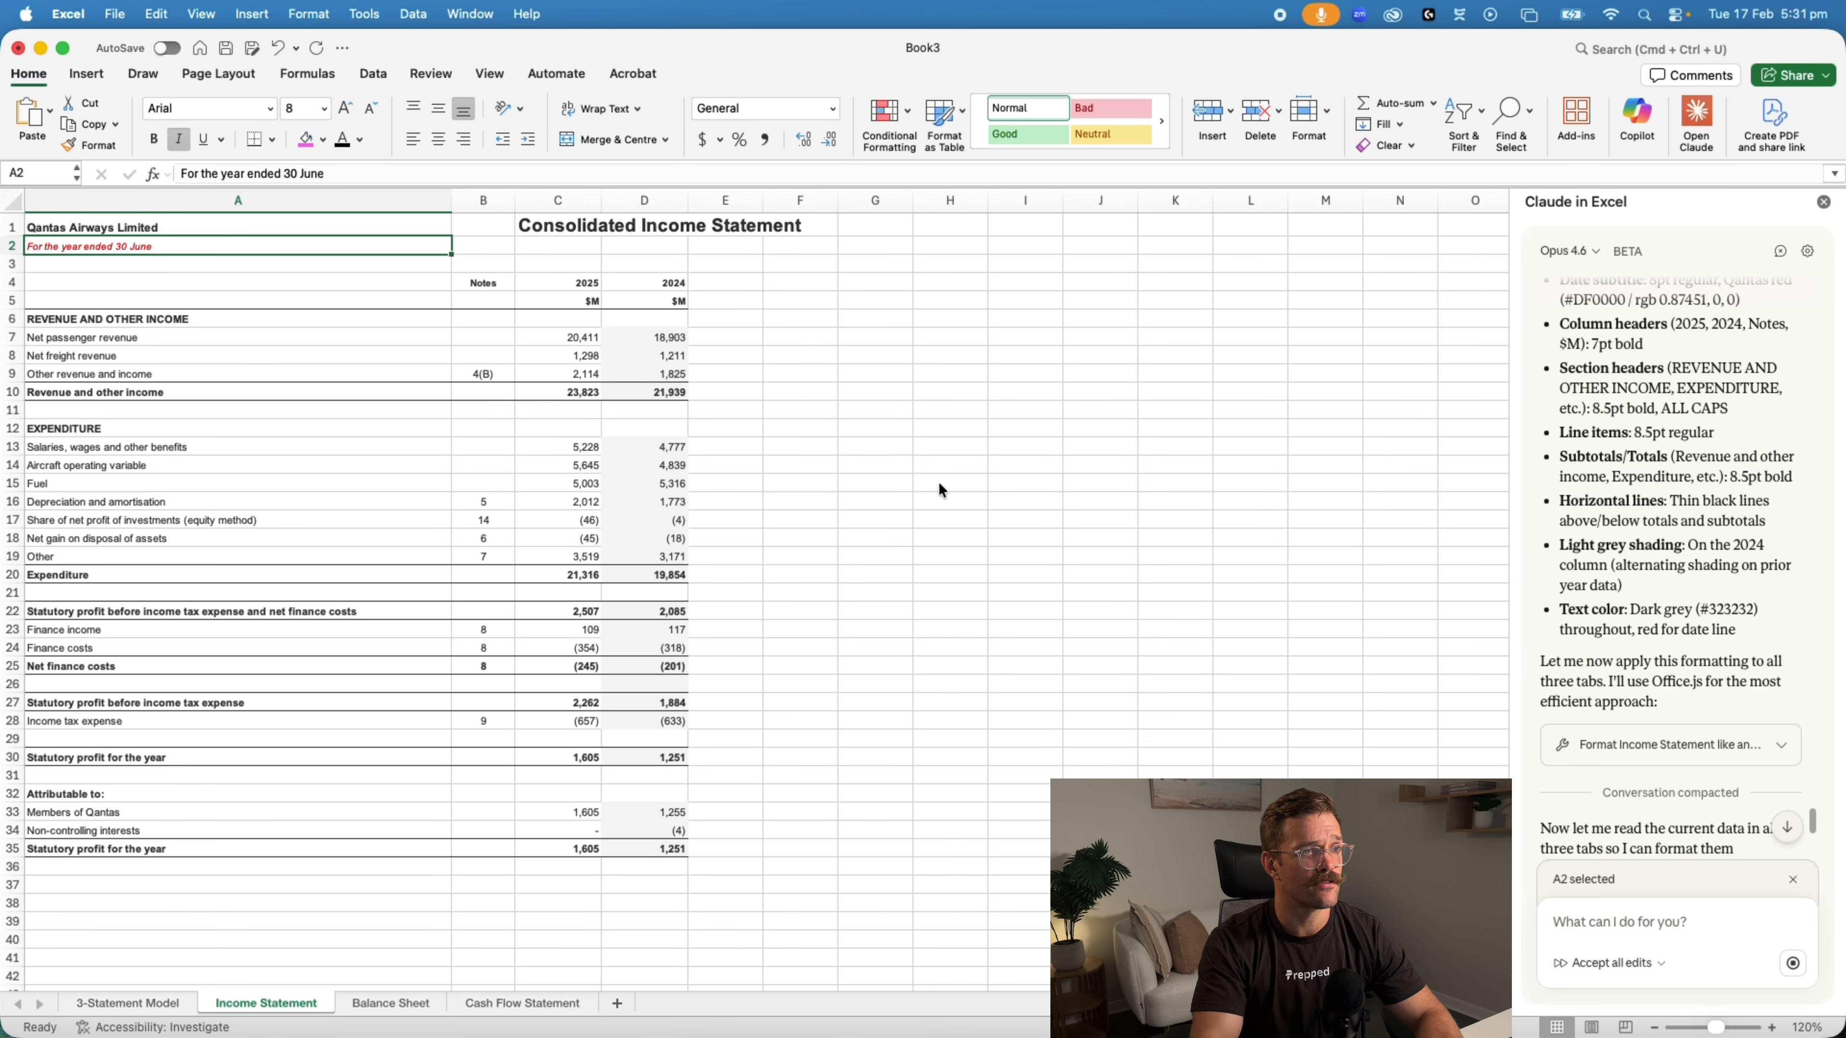
{"action": "key", "text": "super+Tab"}
{"action": "key", "text": "super+Tab"}
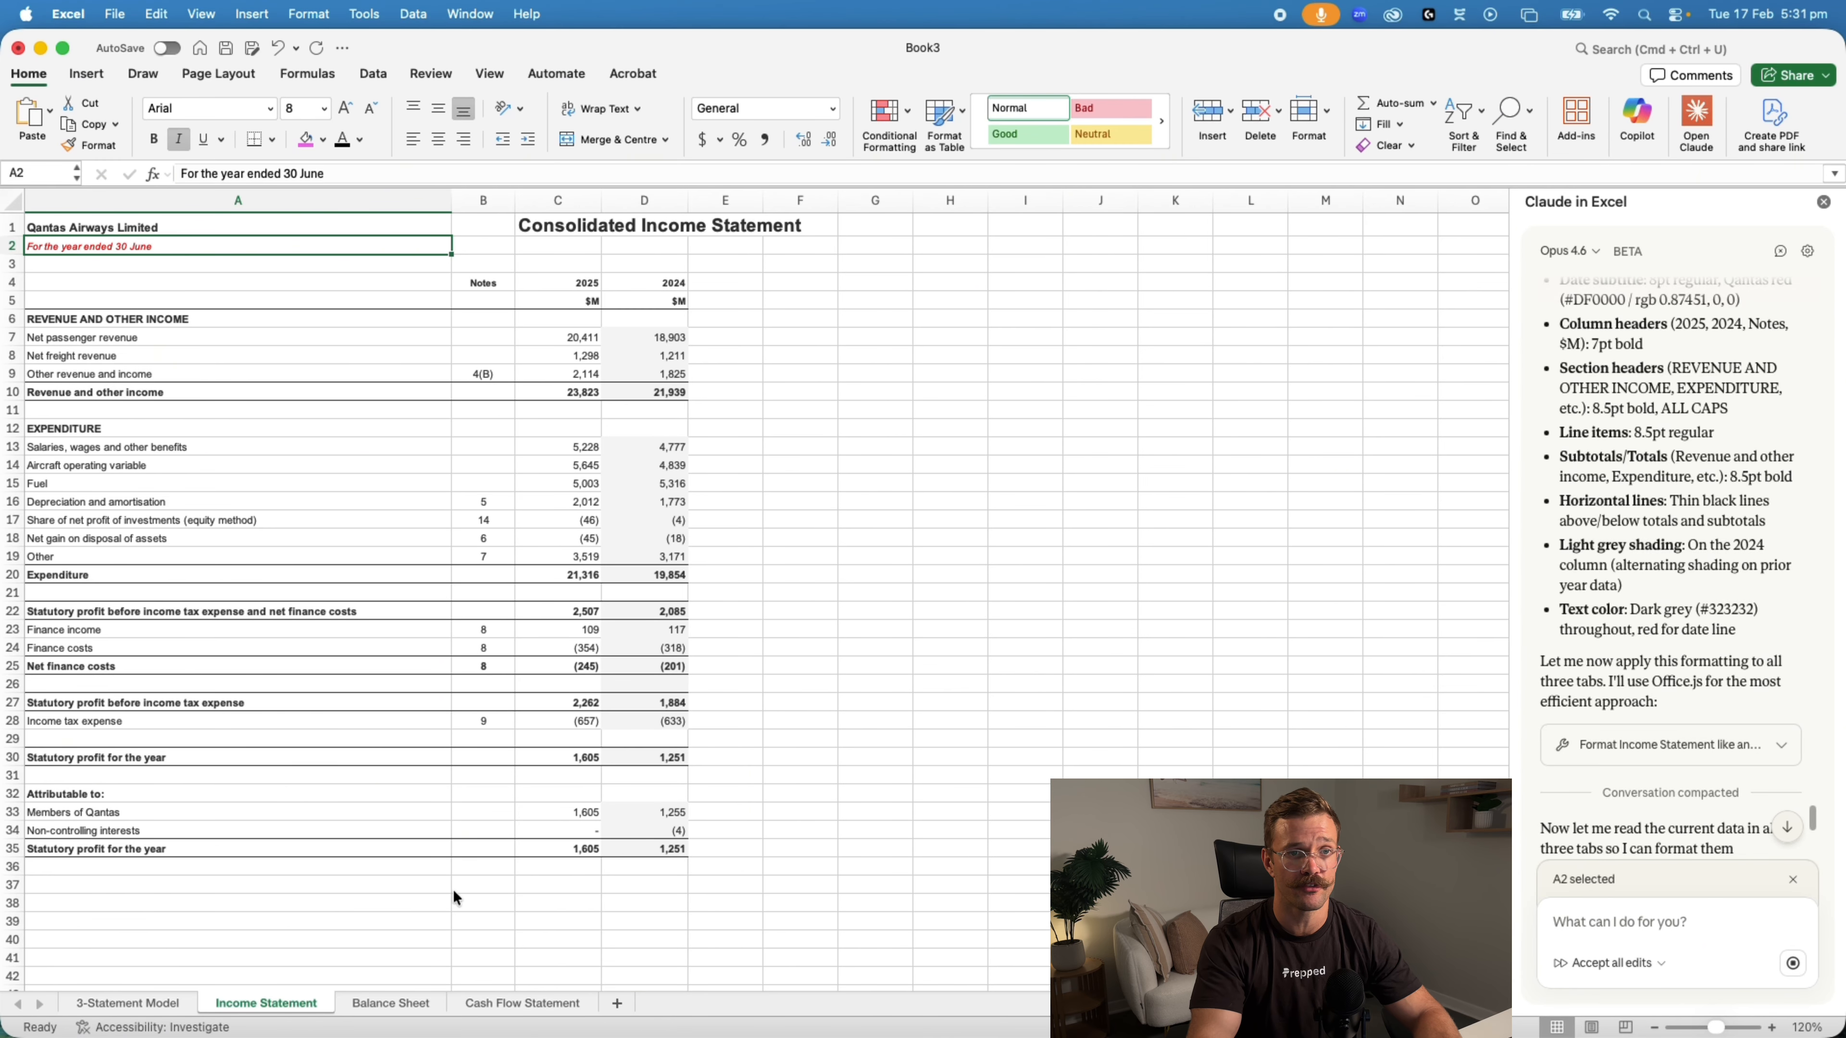
Check how far Claude's formatting has progressed on the Balance Sheet and Cash Flow Statement sheets
{"action": "left_click", "coordinate": [385, 1003]}
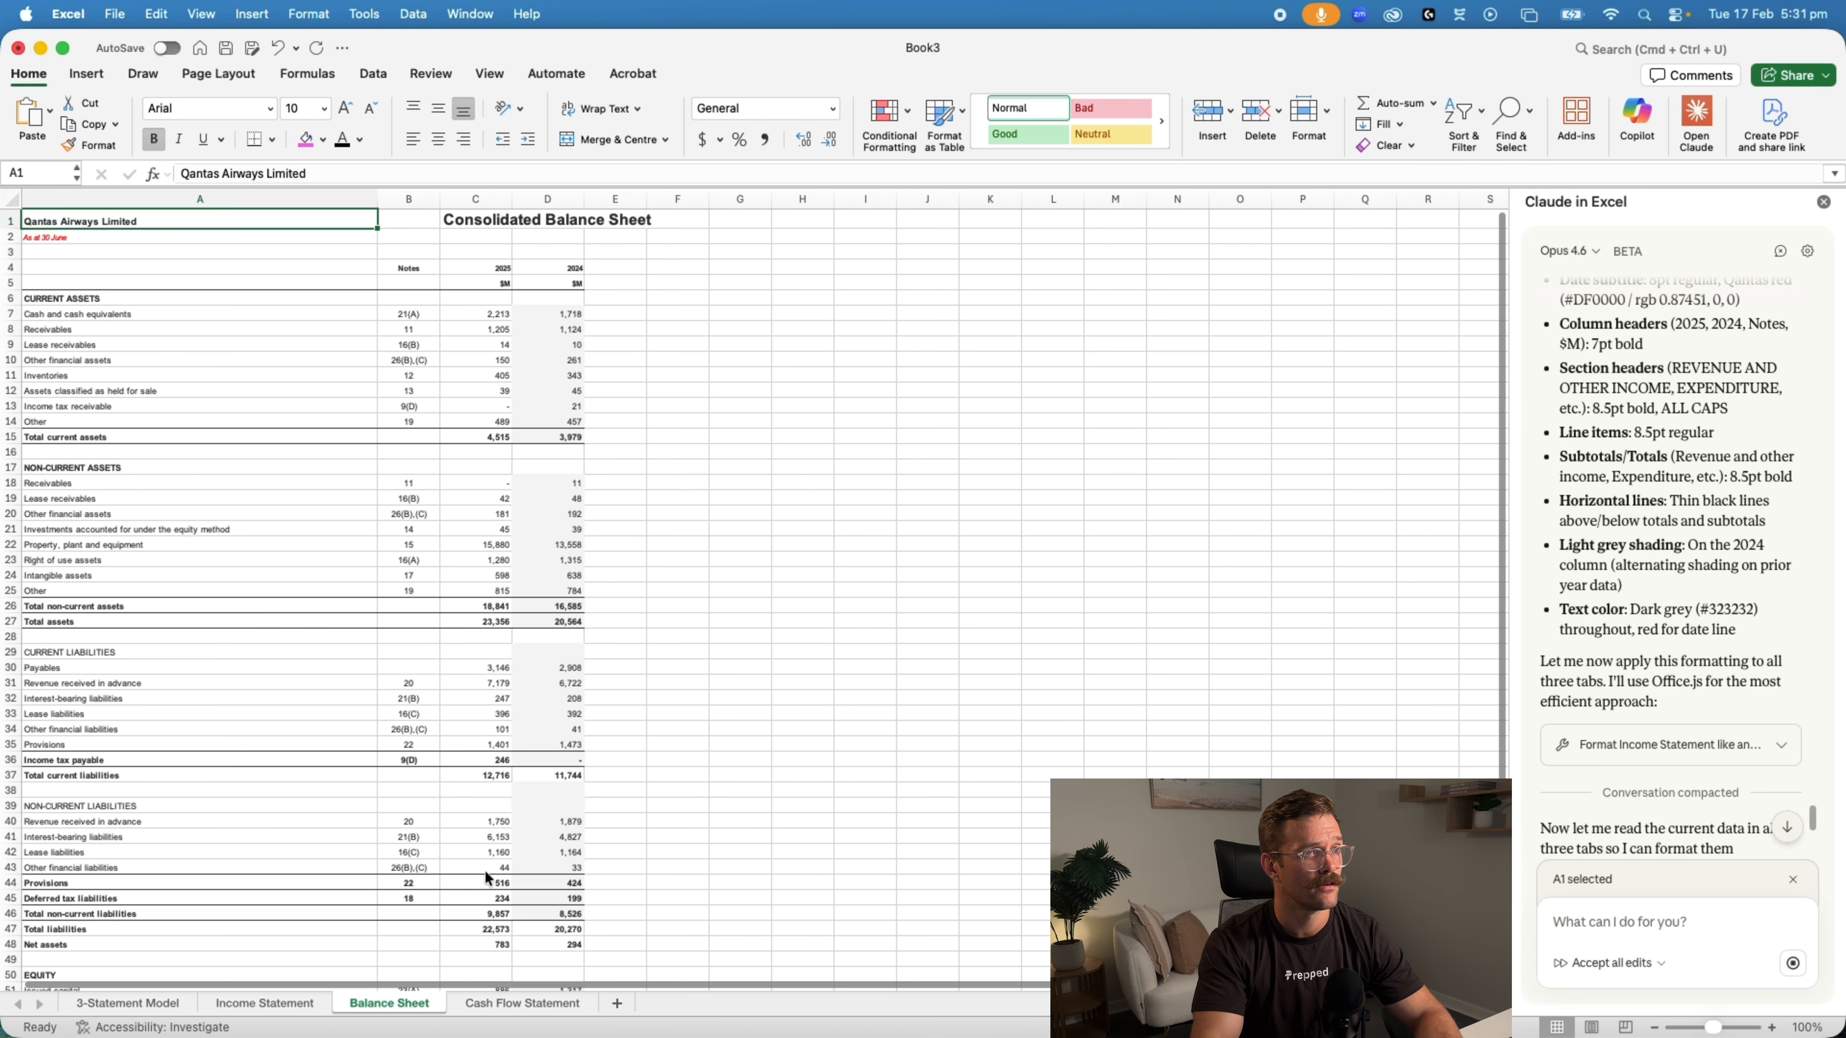
{"action": "left_click", "coordinate": [513, 1002]}
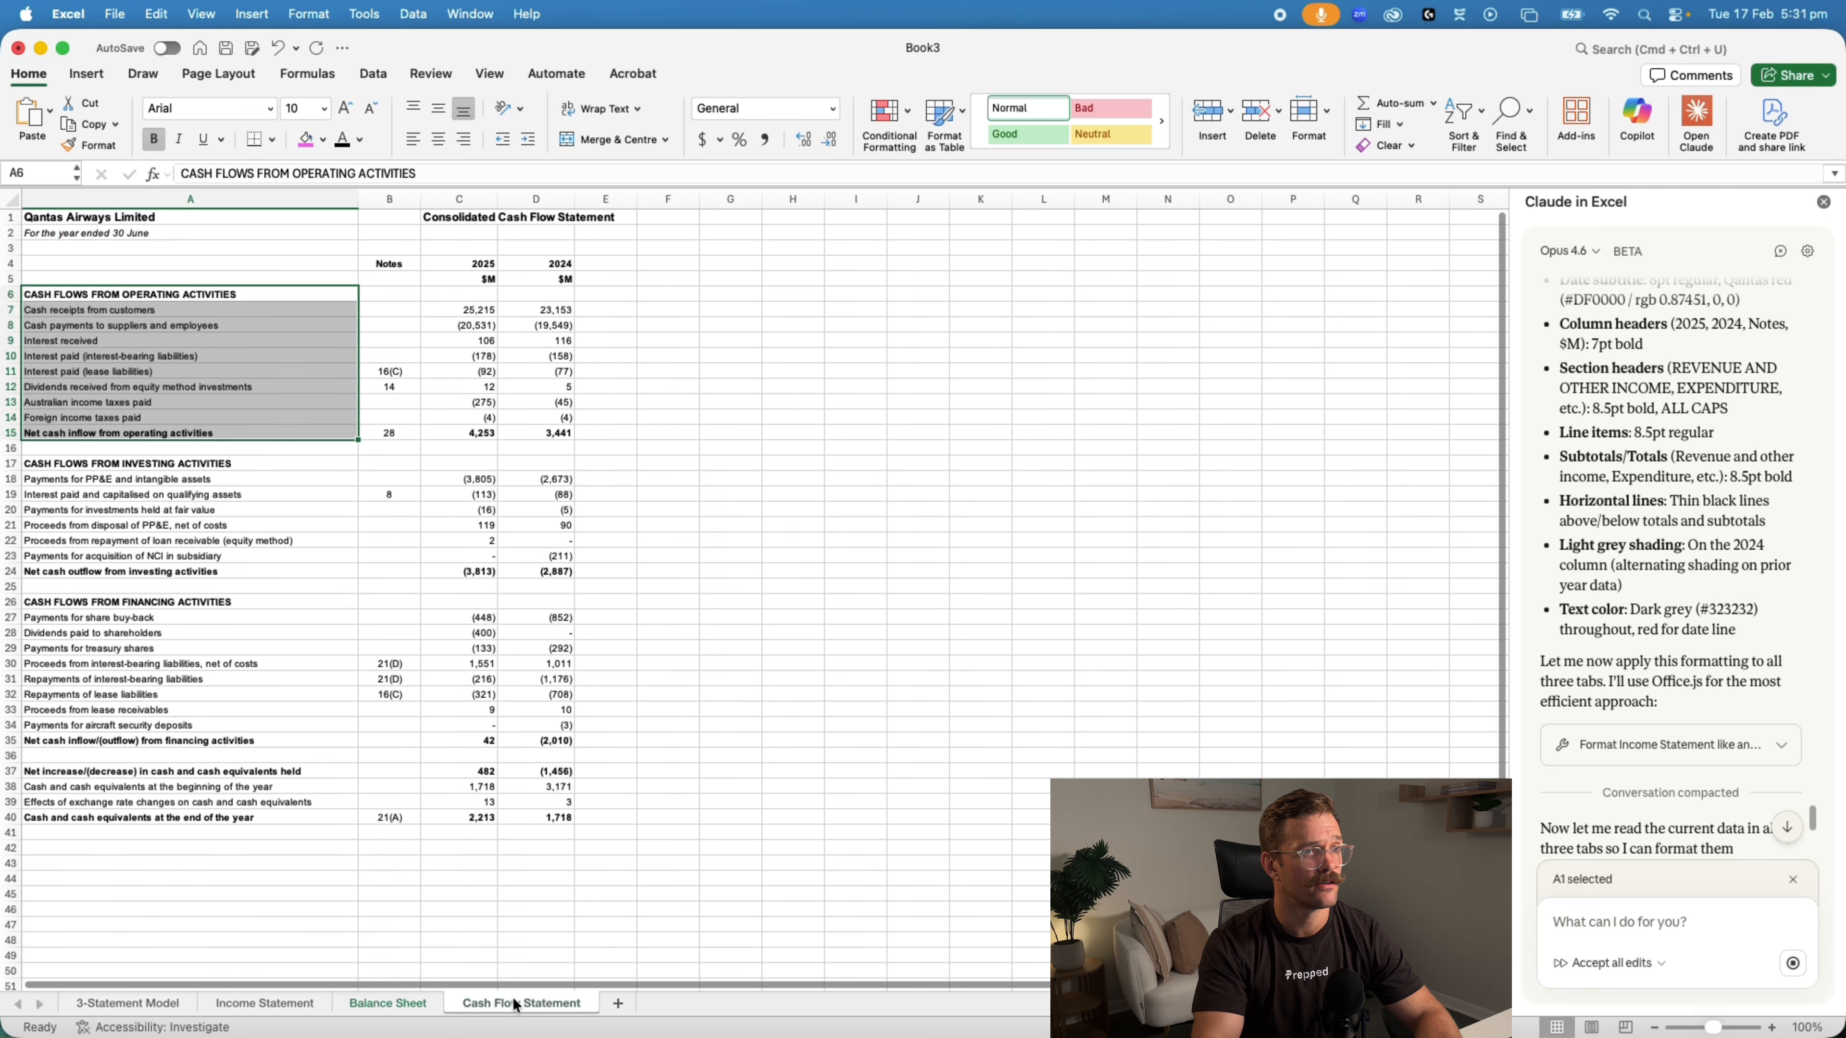
{"action": "left_click", "coordinate": [741, 755]}
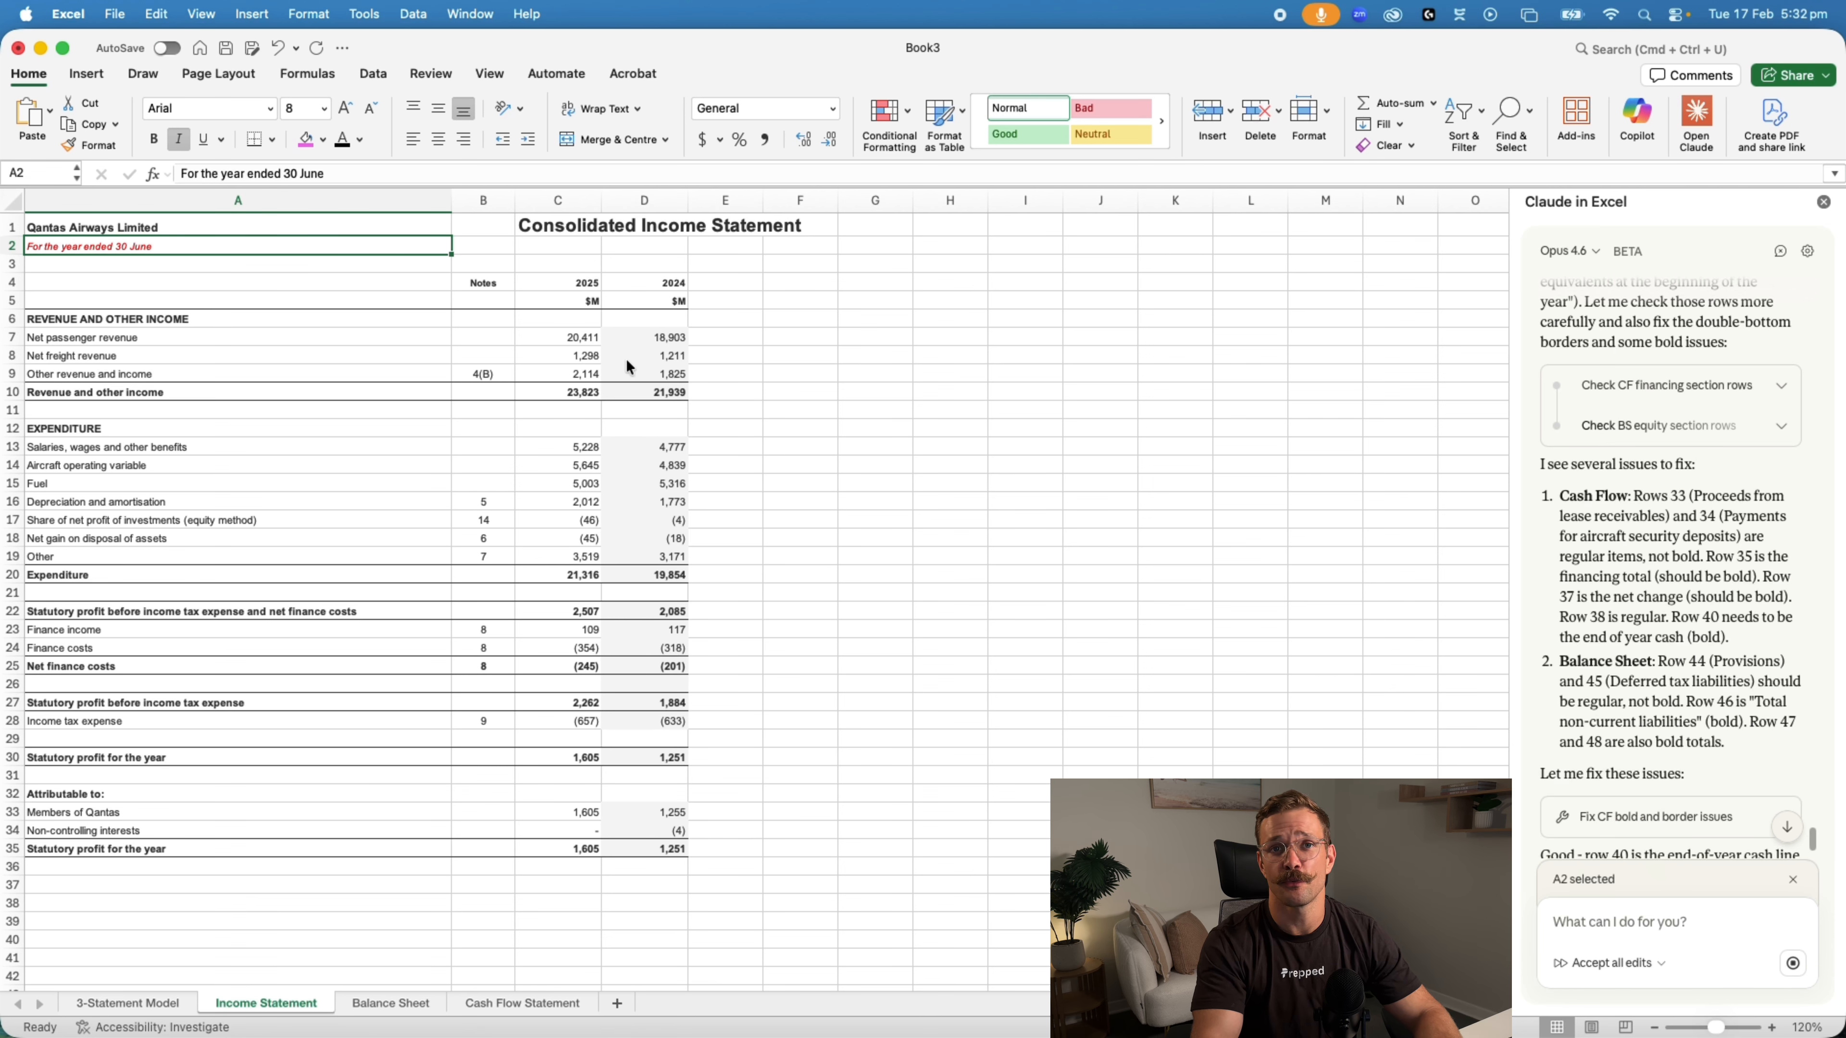
Compare the placement of the Consolidated Income Statement title in cell C1 with the title in the annual report PDF
{"action": "left_click", "coordinate": [637, 227]}
{"action": "left_click", "coordinate": [512, 226]}
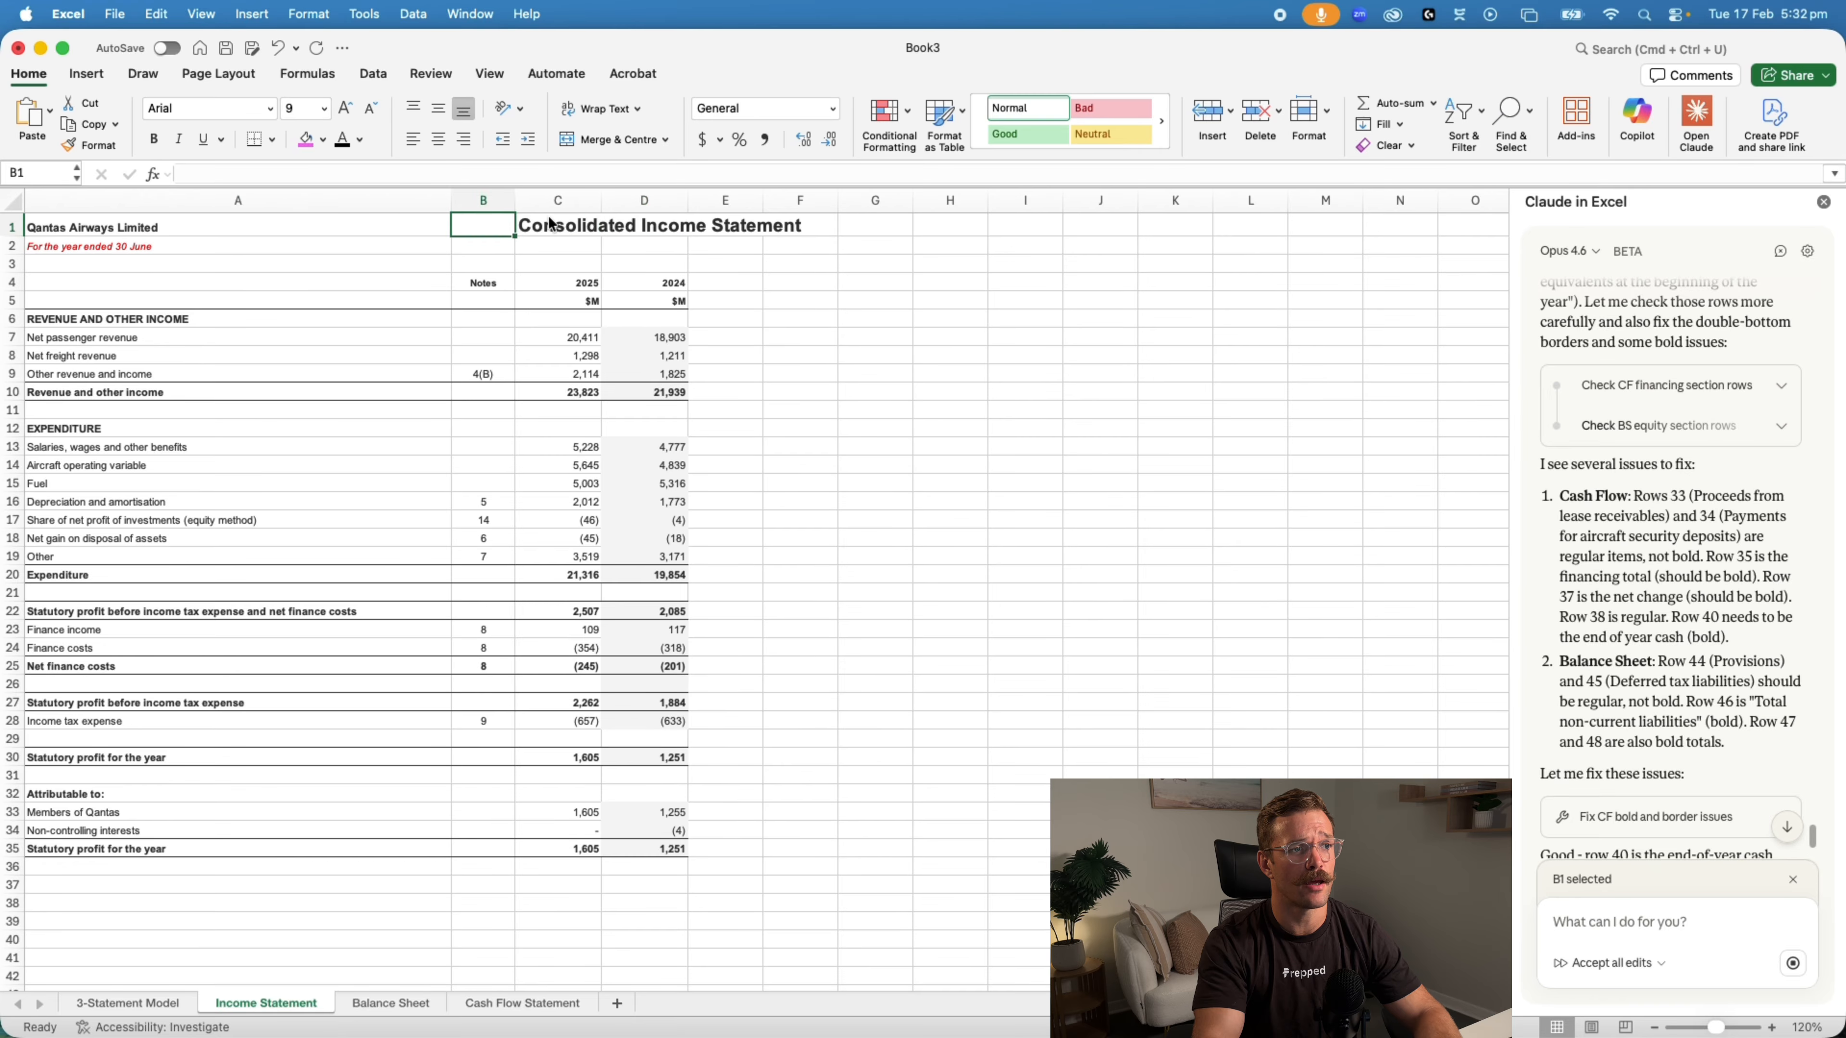
{"action": "left_click", "coordinate": [551, 224]}
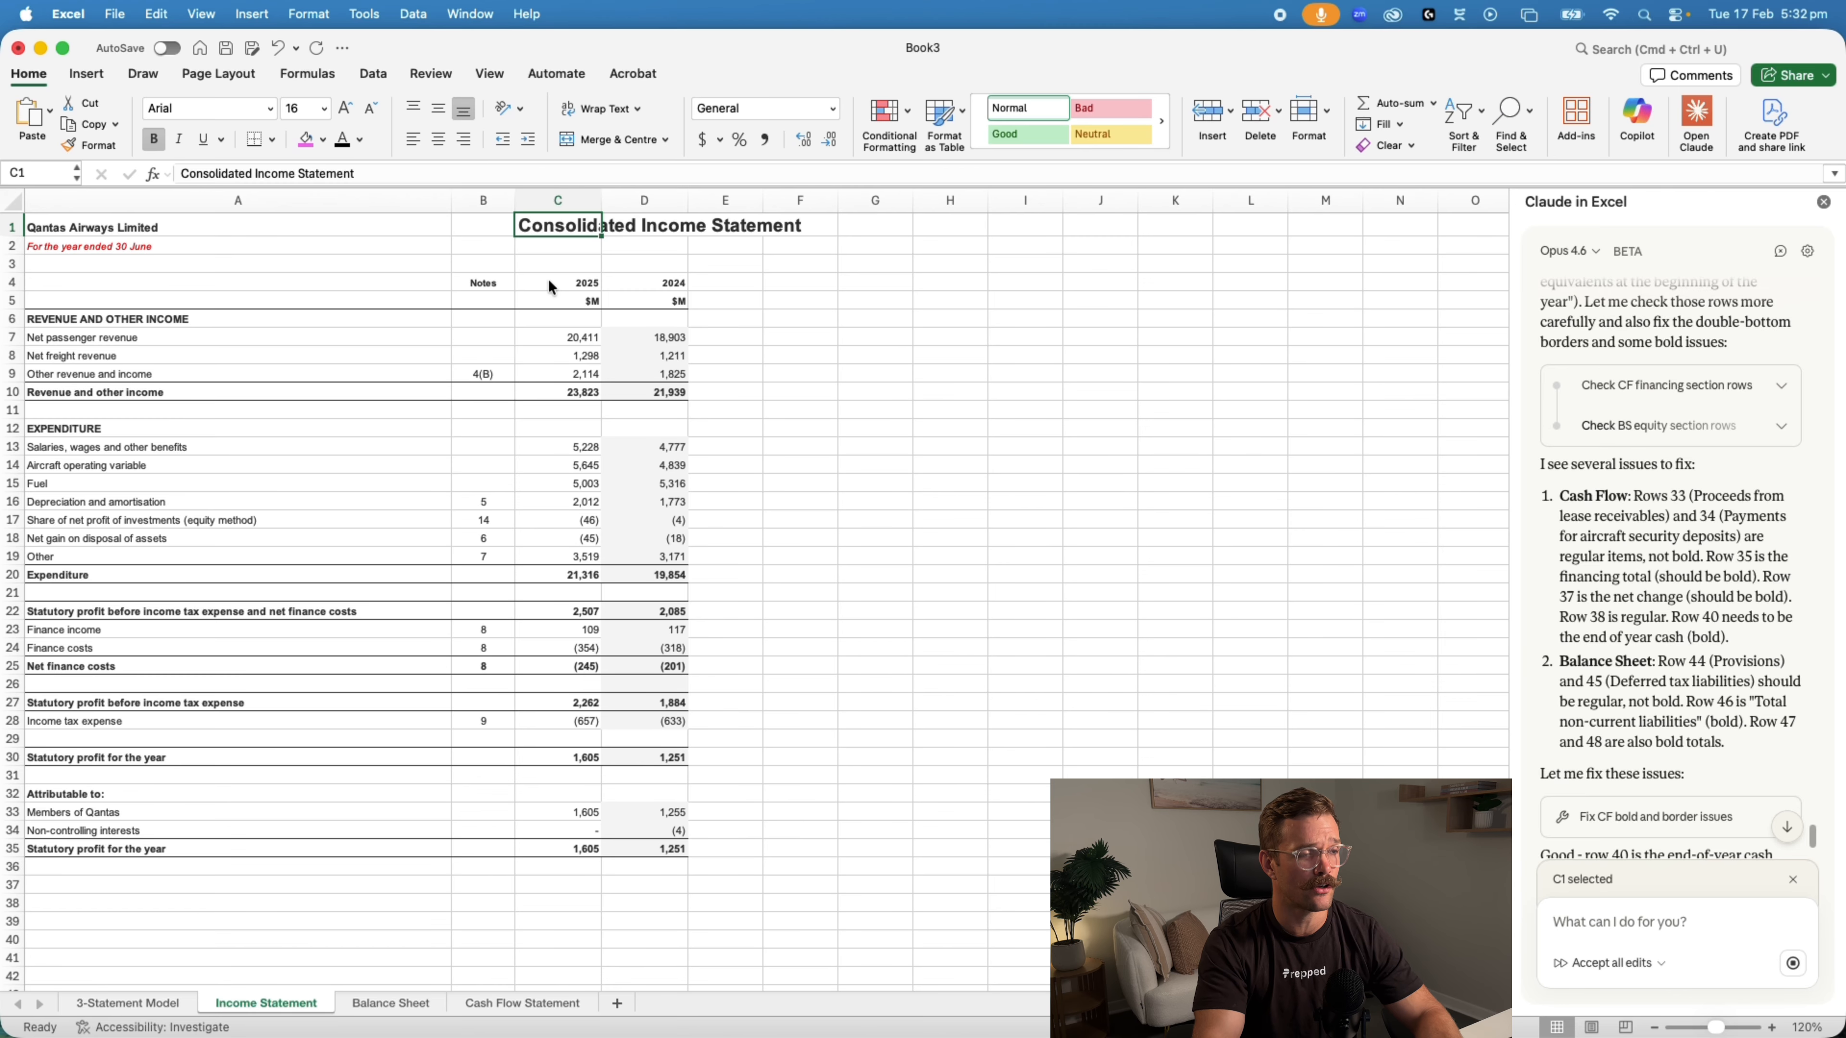
{"action": "key", "text": "super+Tab"}
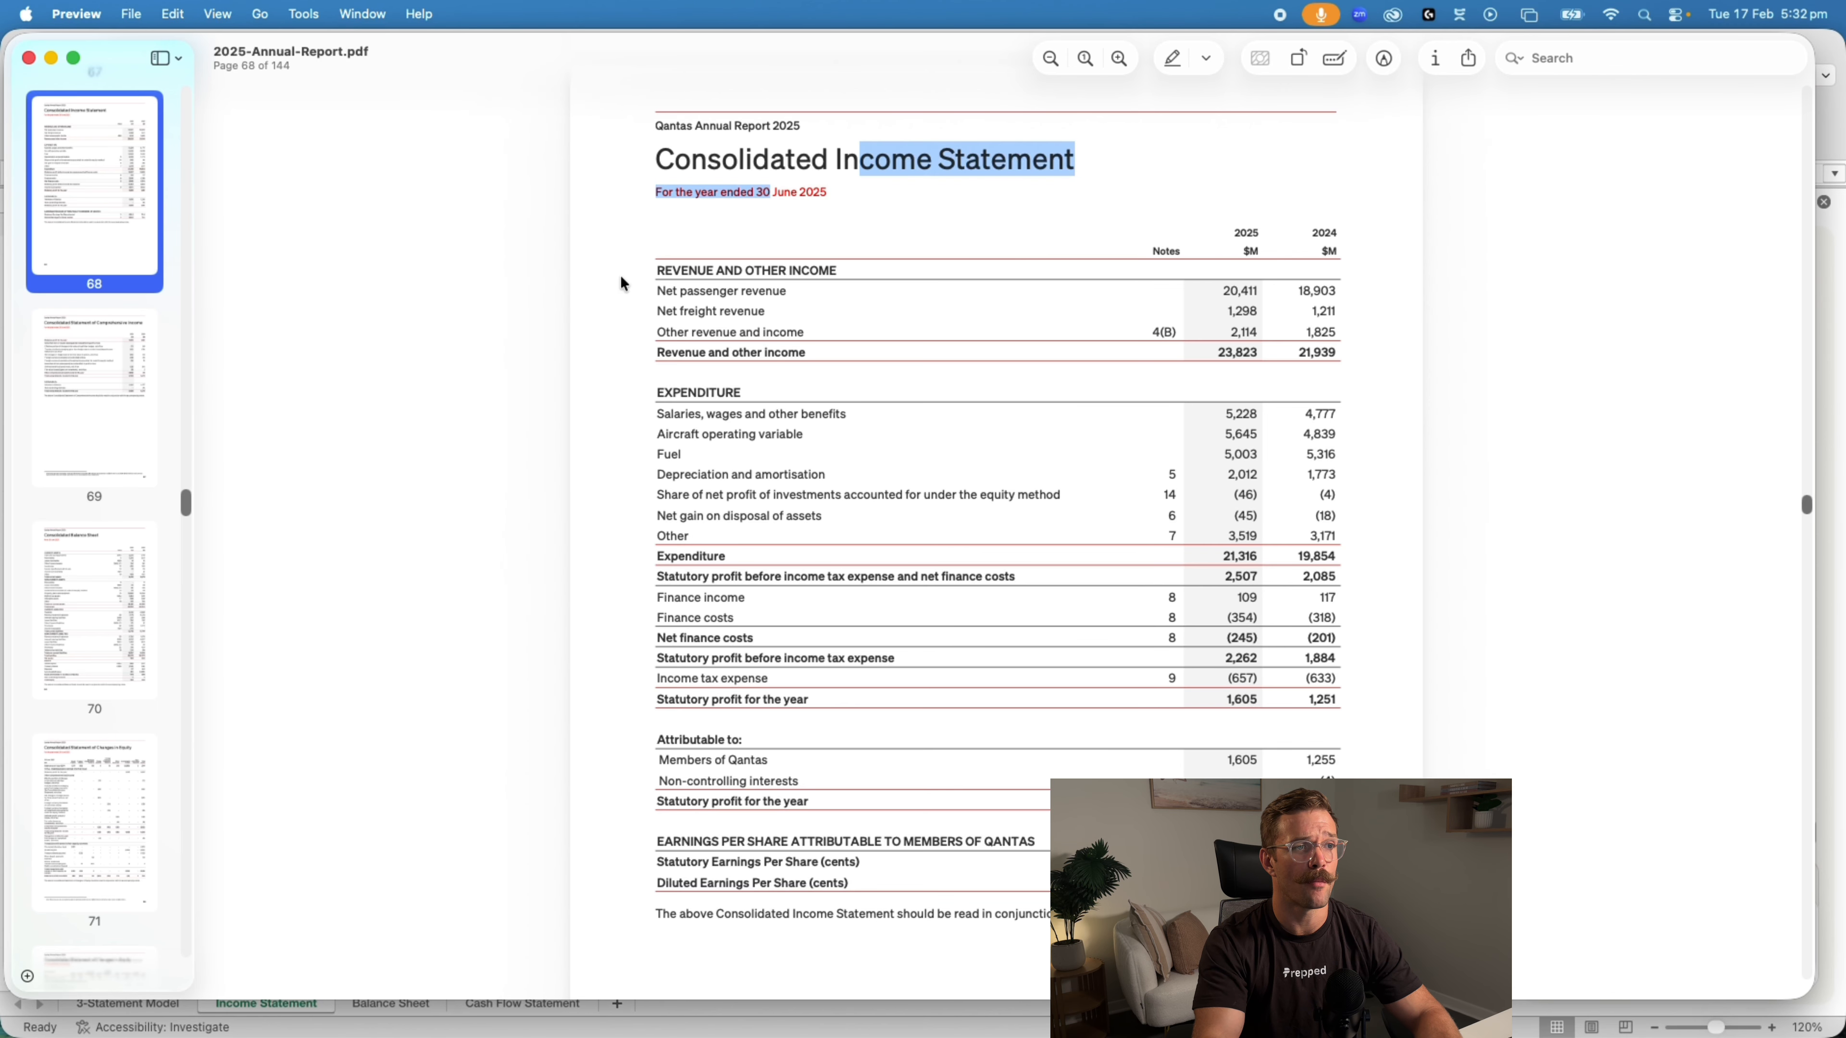
{"action": "key", "text": "super+Tab"}
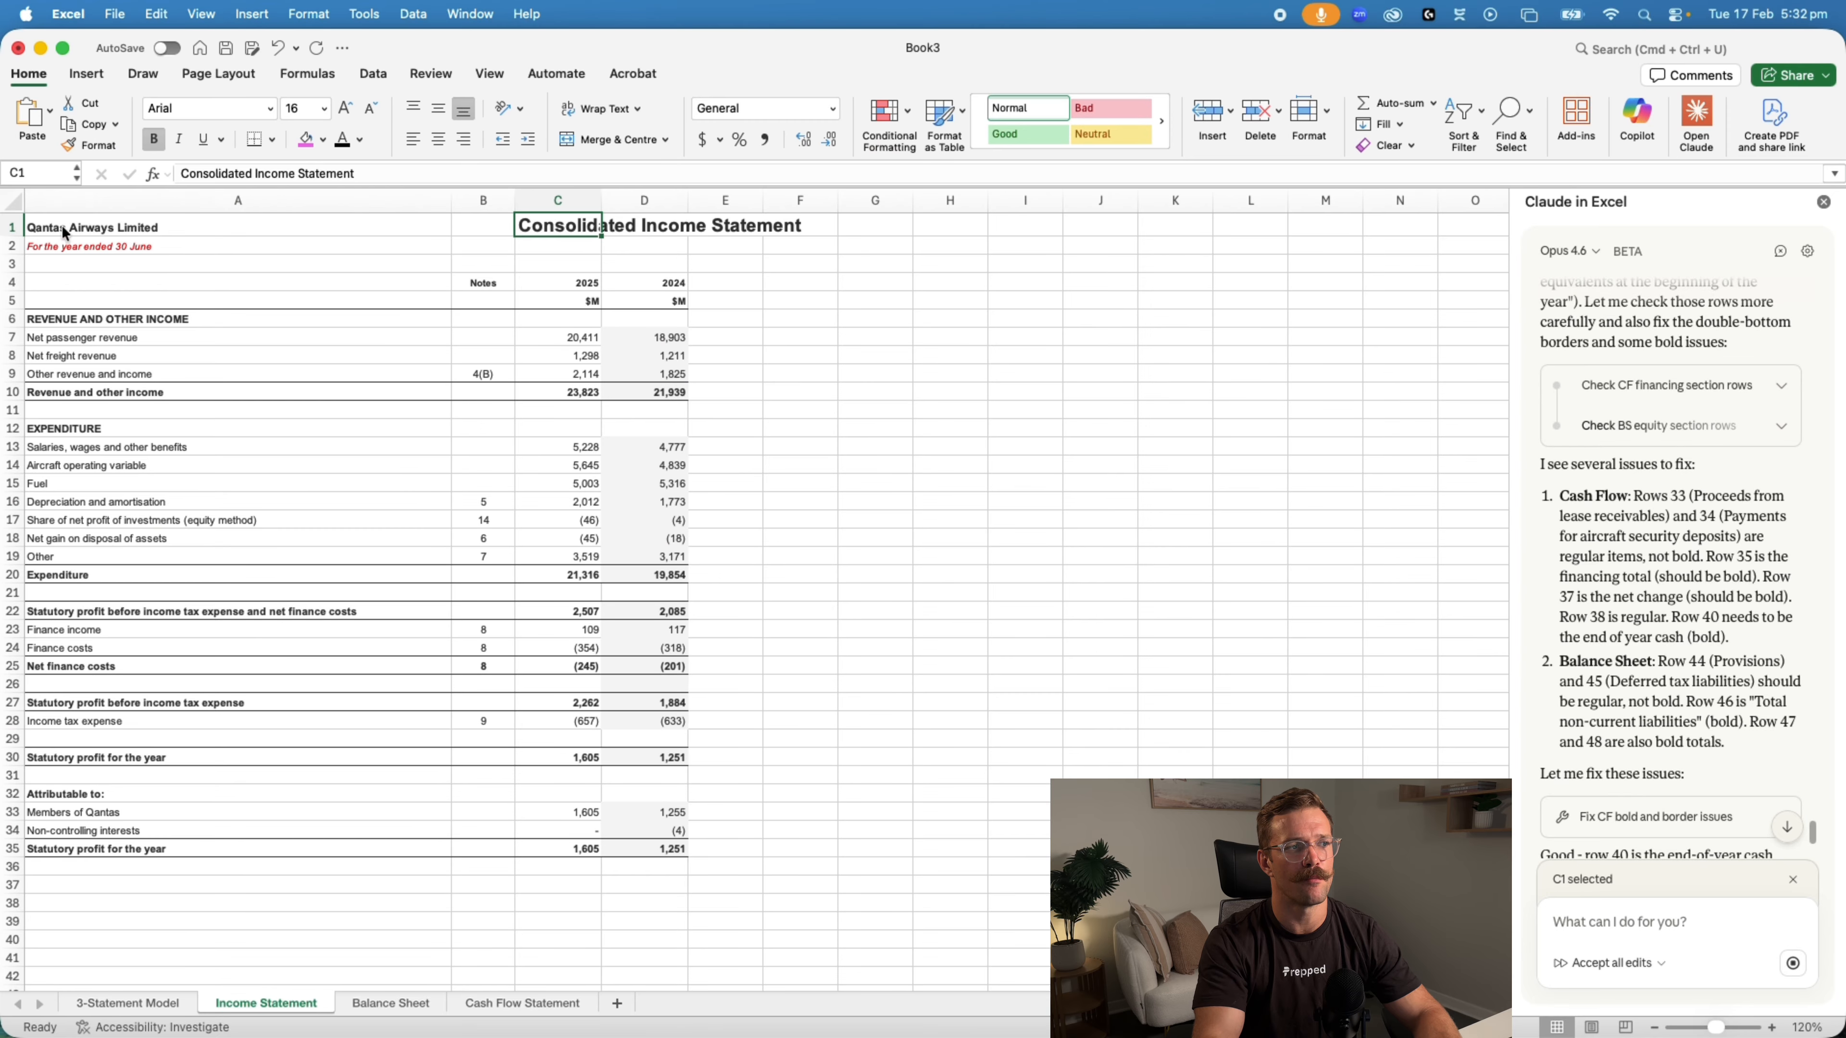
Inspect the titles, shading and borders on the formatted Balance Sheet and Cash Flow Statement sheets
{"action": "left_click", "coordinate": [372, 1006]}
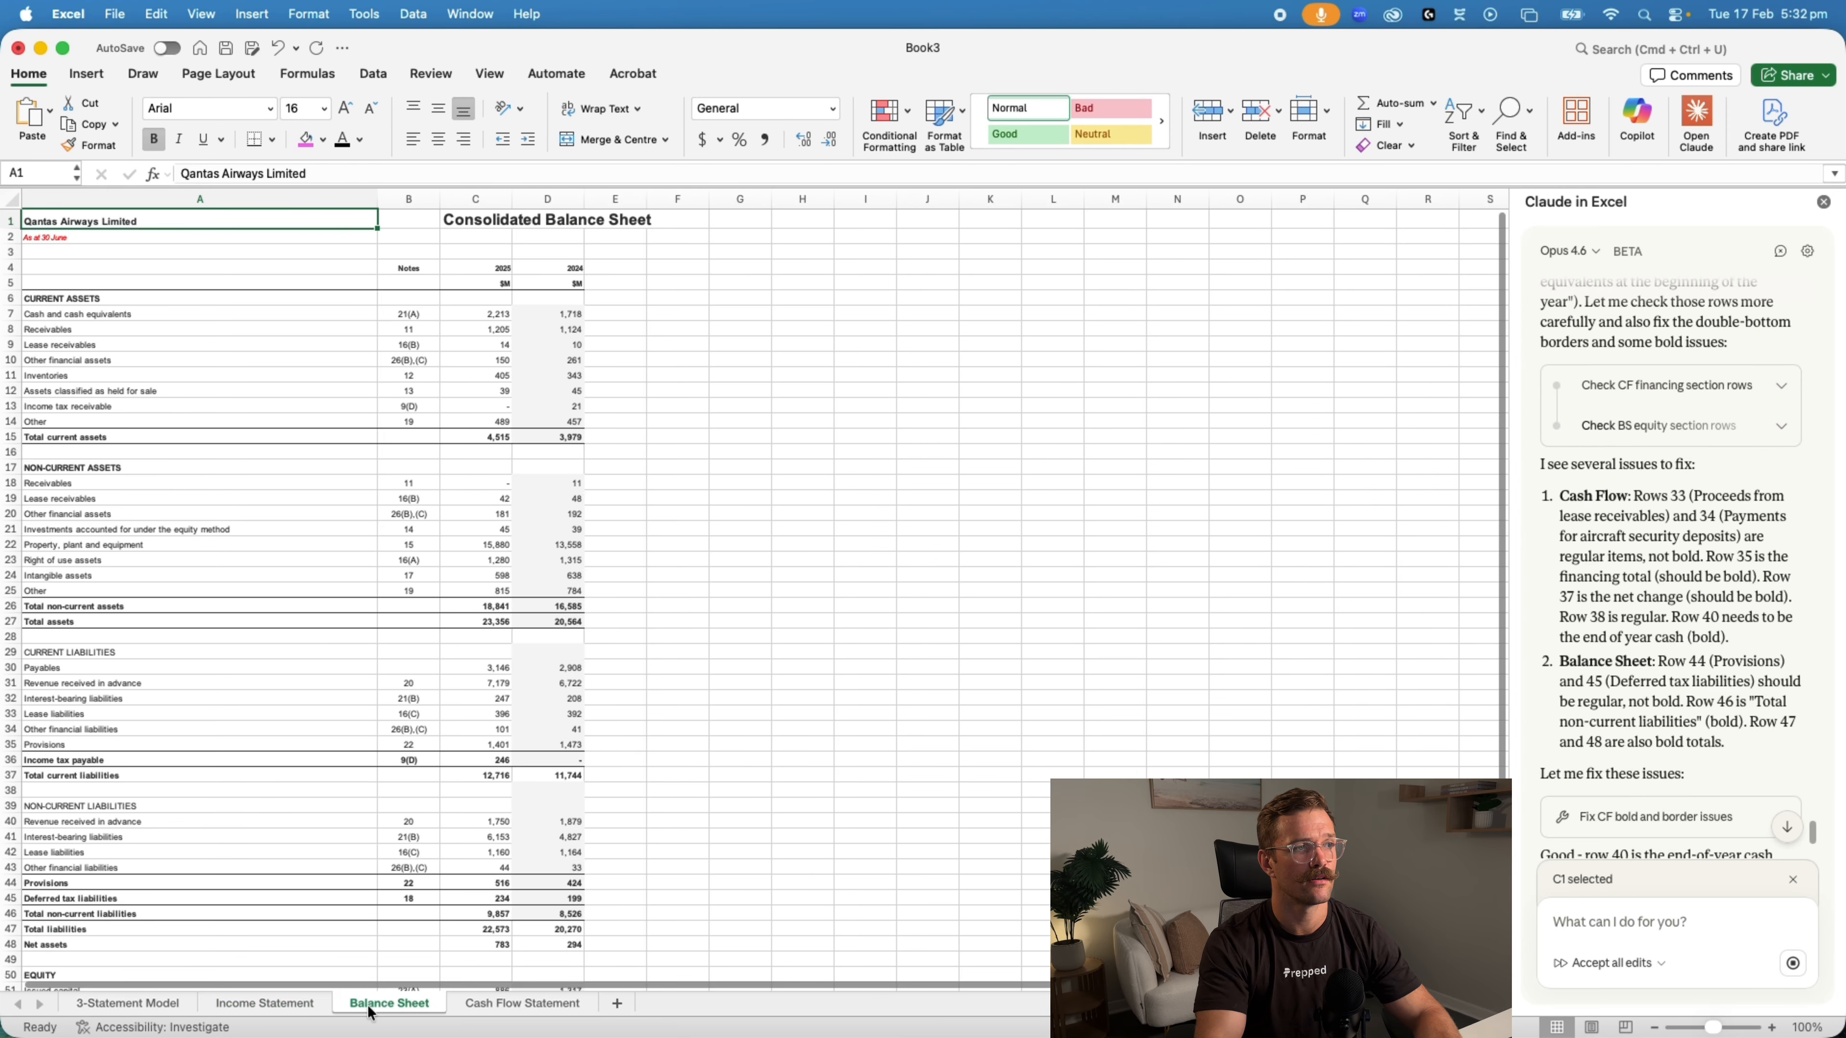
{"action": "left_click", "coordinate": [501, 1006]}
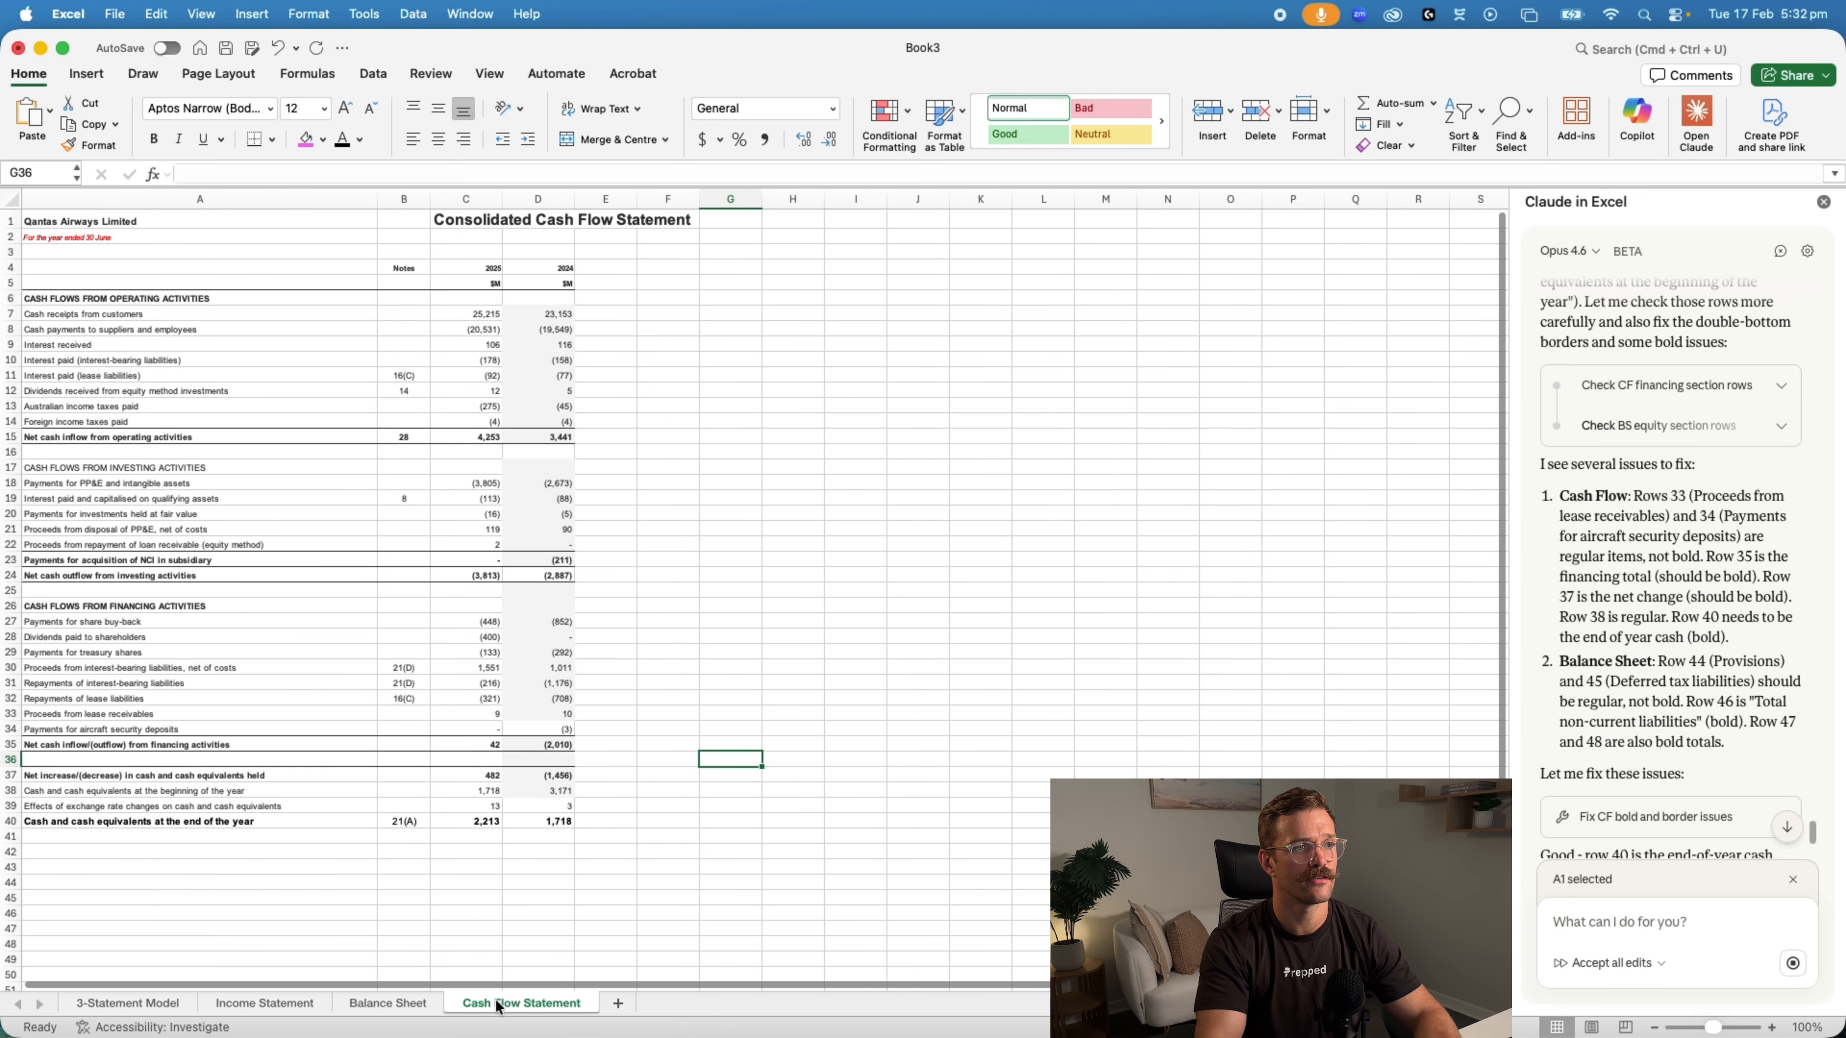
{"action": "left_click", "coordinate": [730, 759]}
Read the code and error of Claude's "Fix BS section headers and borders" action and its closing formatting summary
{"action": "scroll", "coordinate": [731, 606], "scroll_direction": "down", "scroll_amount": 3}
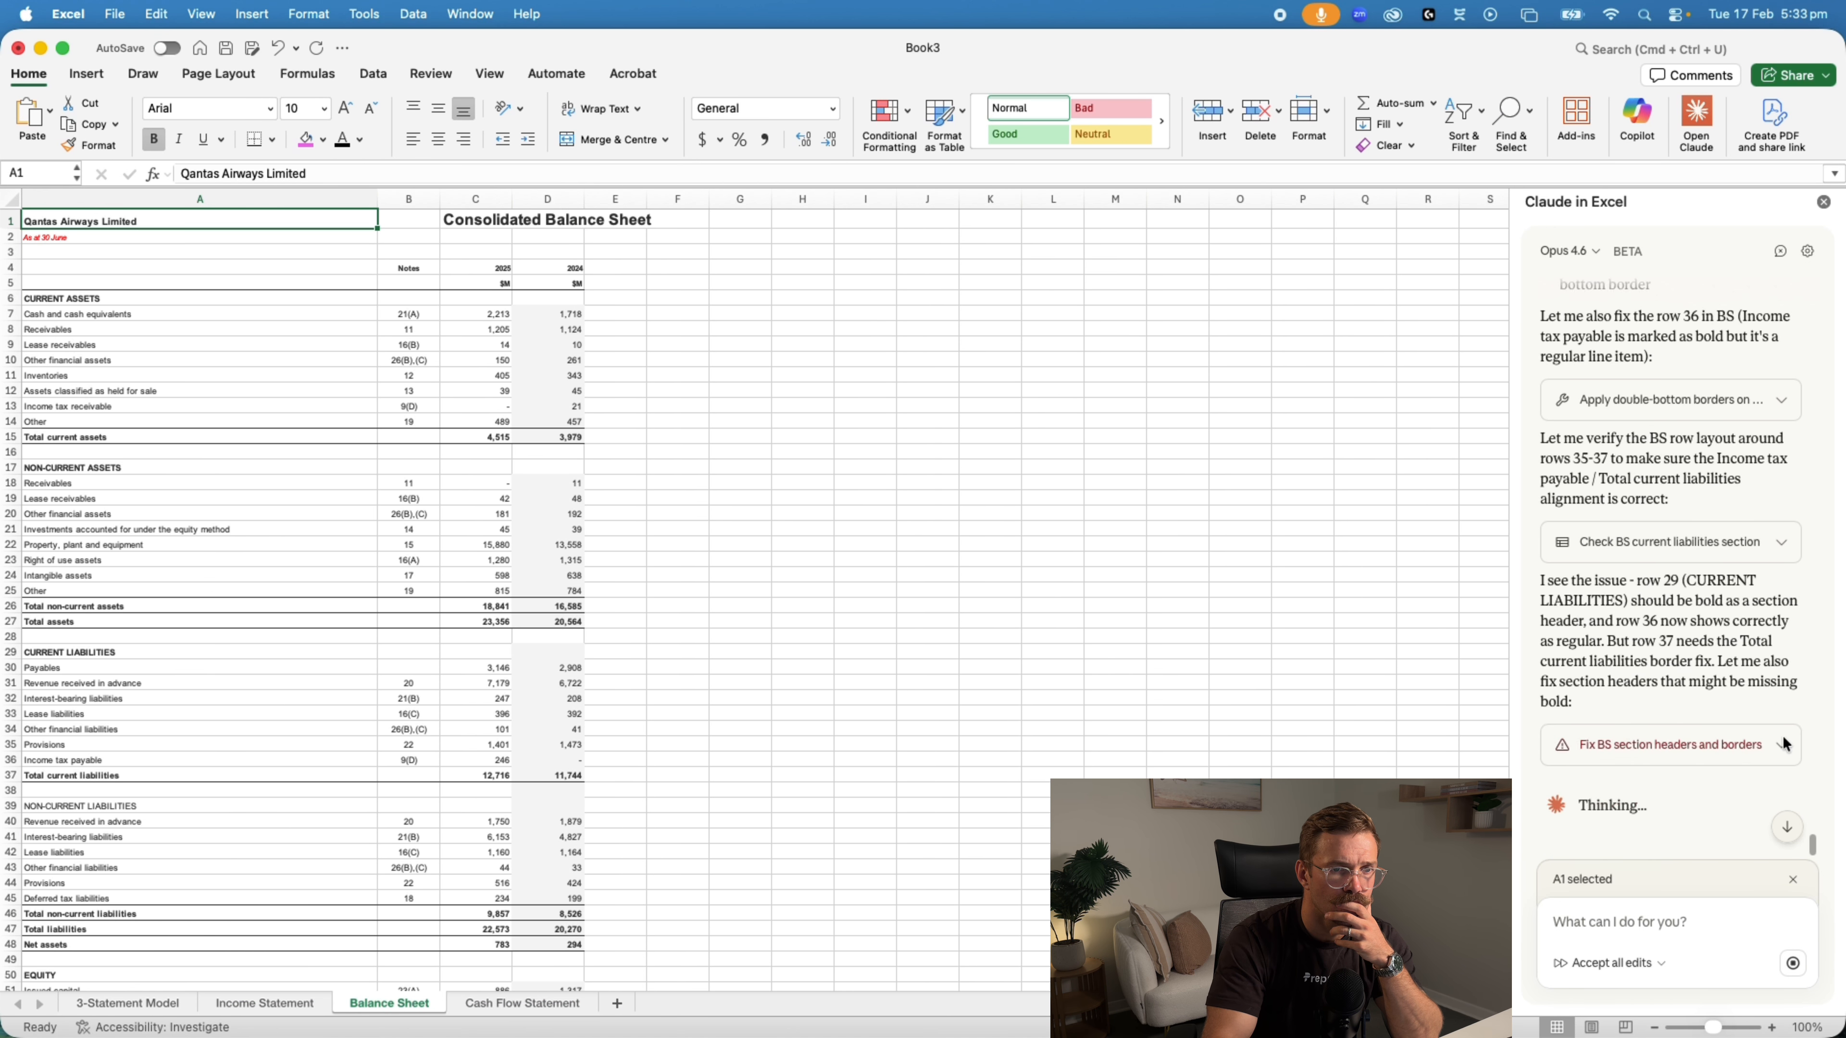
{"action": "scroll", "coordinate": [1707, 533], "scroll_direction": "up", "scroll_amount": 8}
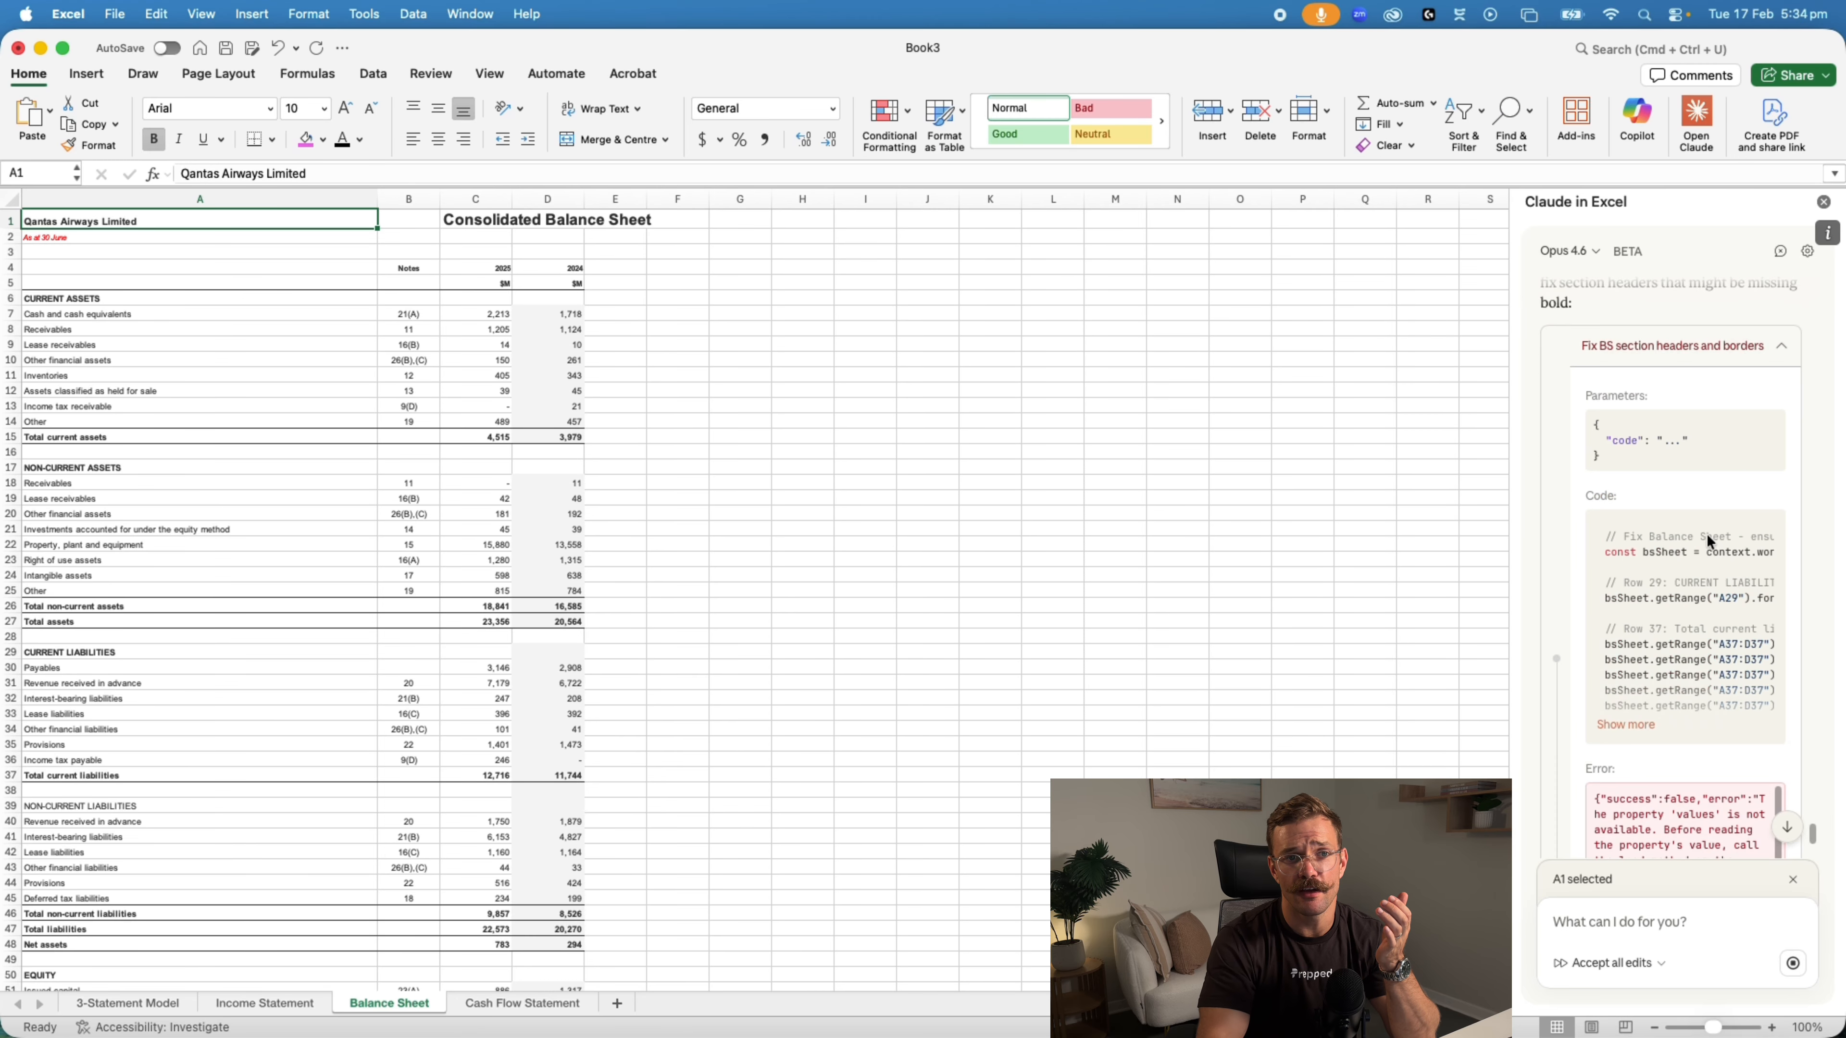
{"action": "scroll", "coordinate": [1663, 503], "scroll_direction": "down", "scroll_amount": 5}
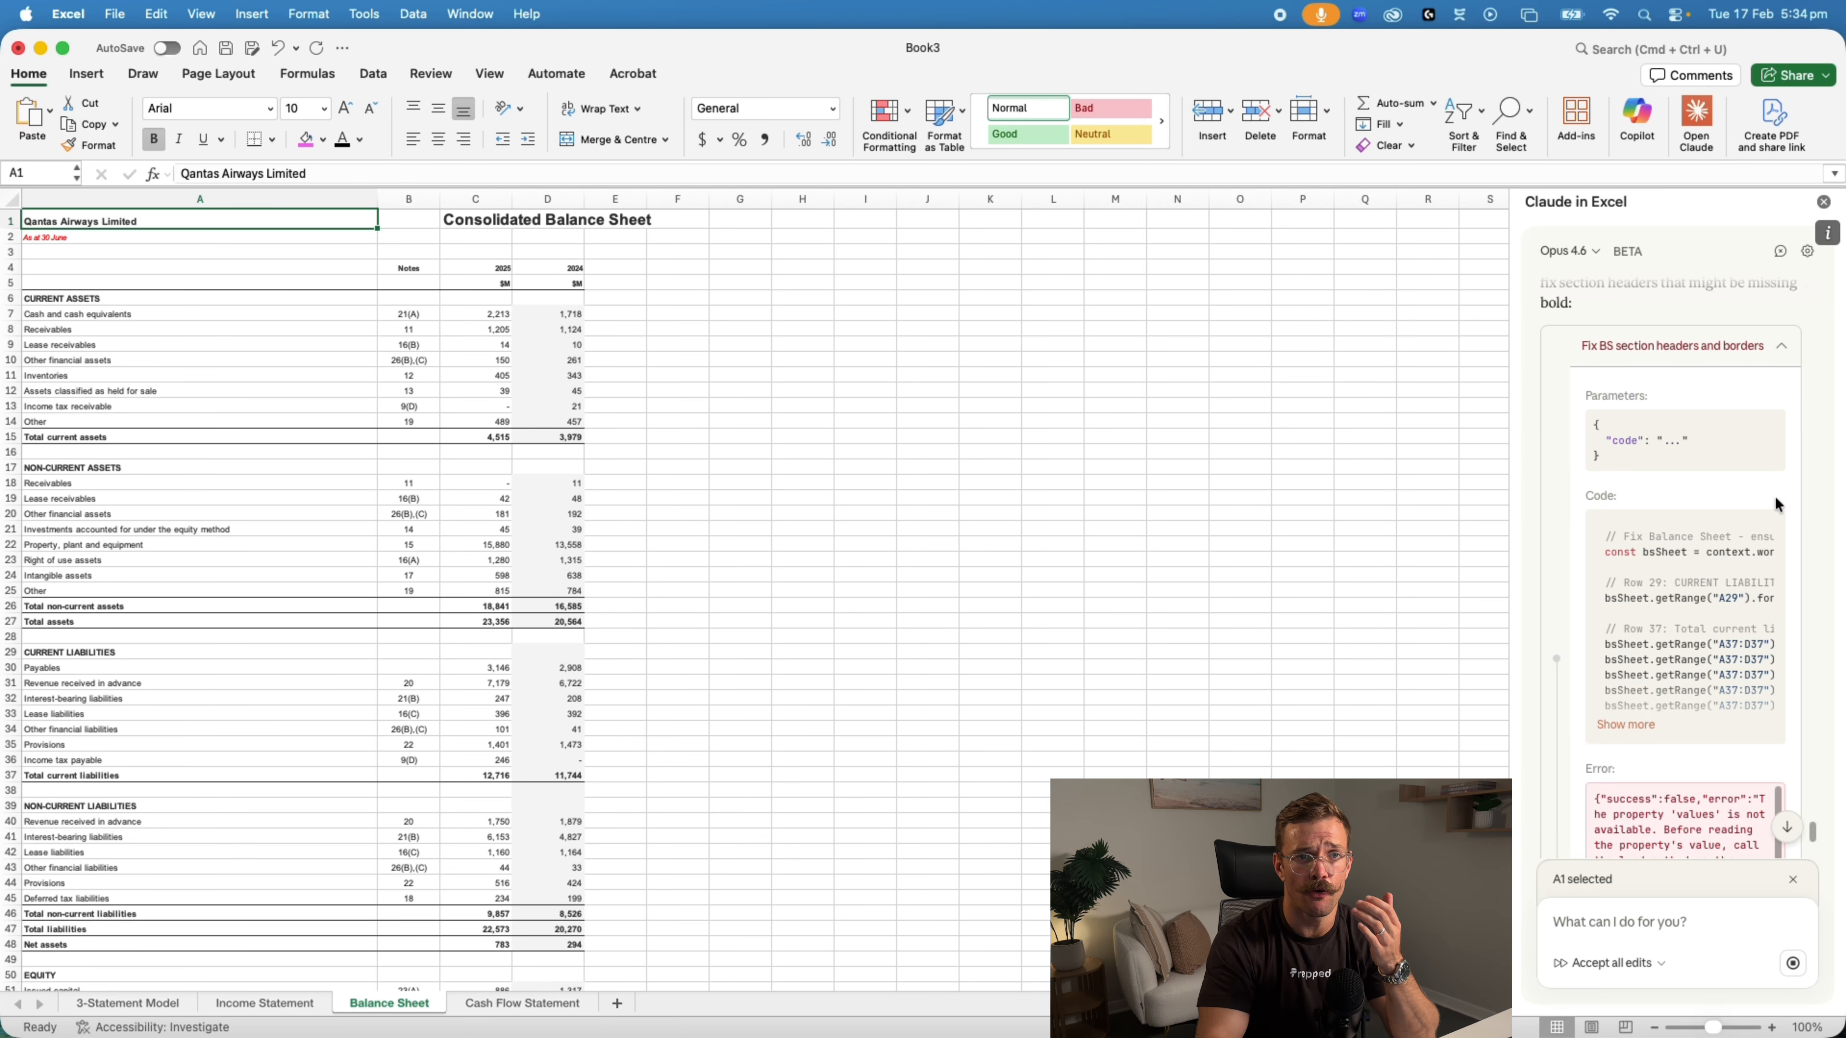
{"action": "scroll", "coordinate": [1750, 605], "scroll_direction": "down", "scroll_amount": 3}
{"action": "scroll", "coordinate": [1749, 606], "scroll_direction": "down", "scroll_amount": 5}
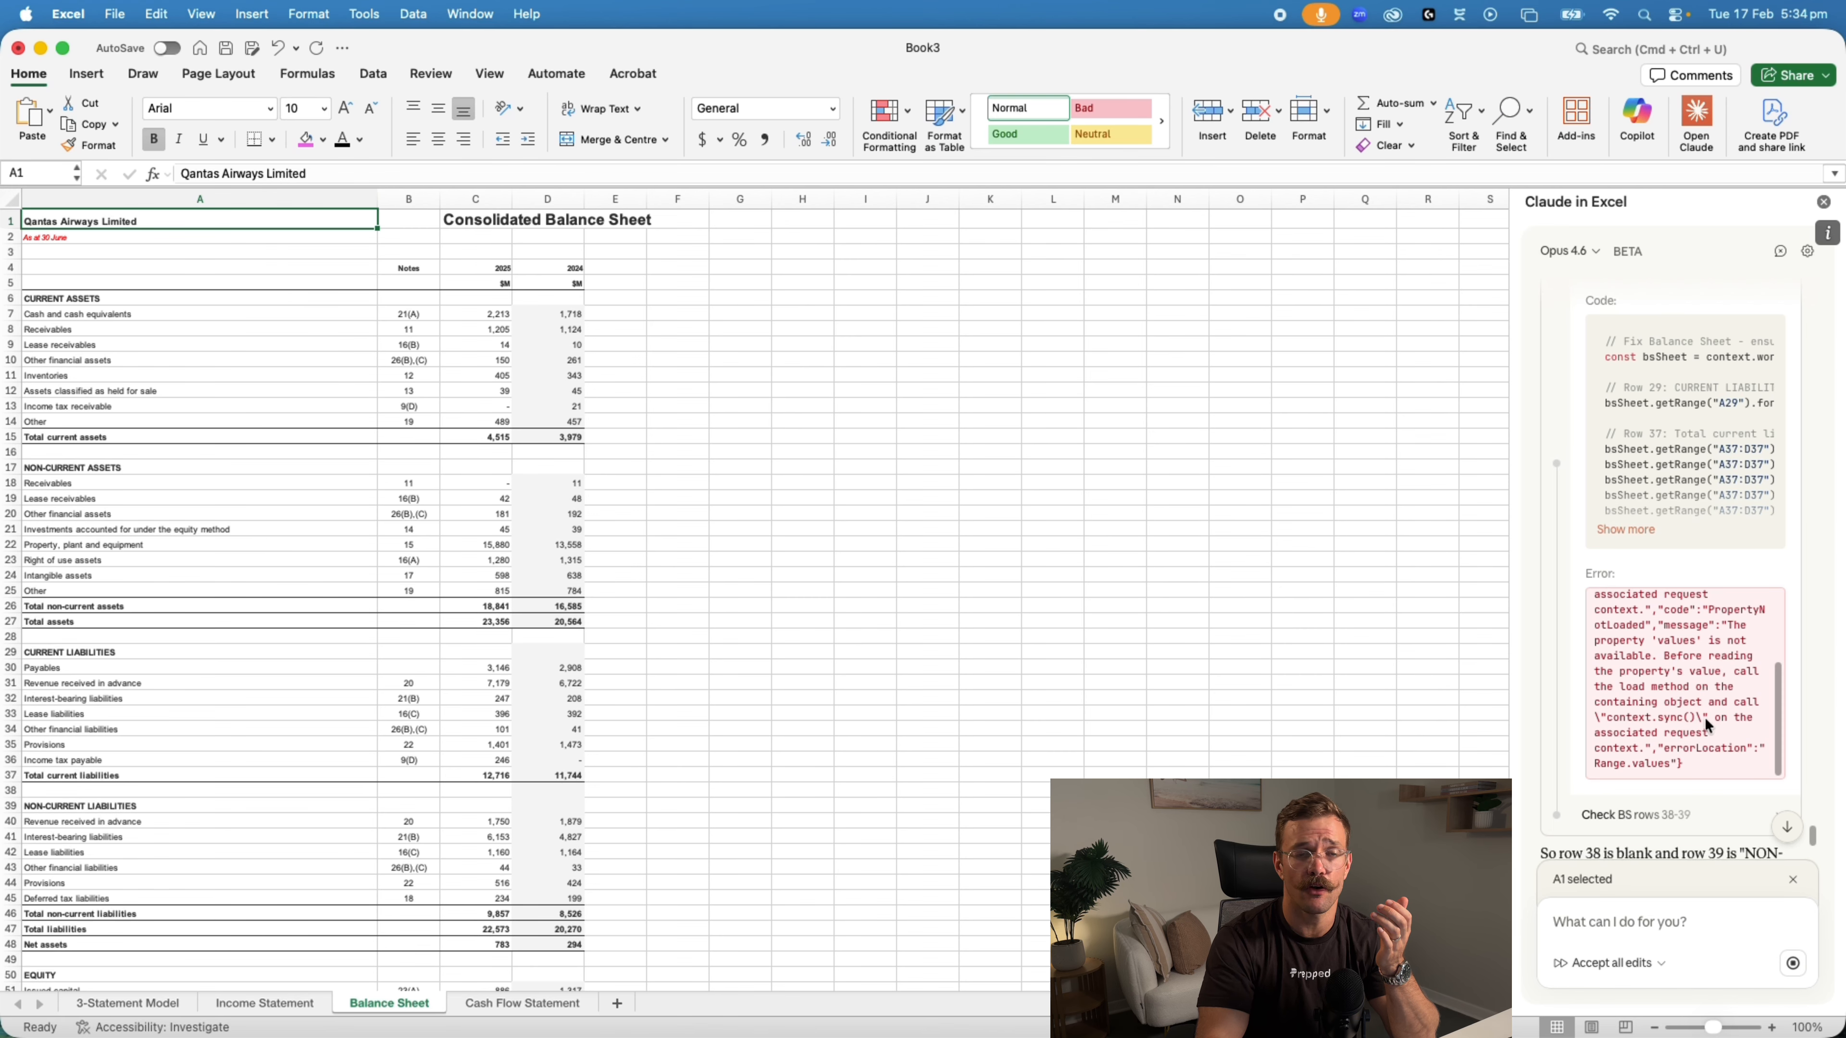
{"action": "scroll", "coordinate": [1702, 723], "scroll_direction": "down", "scroll_amount": 5}
{"action": "scroll", "coordinate": [1726, 668], "scroll_direction": "down", "scroll_amount": 5}
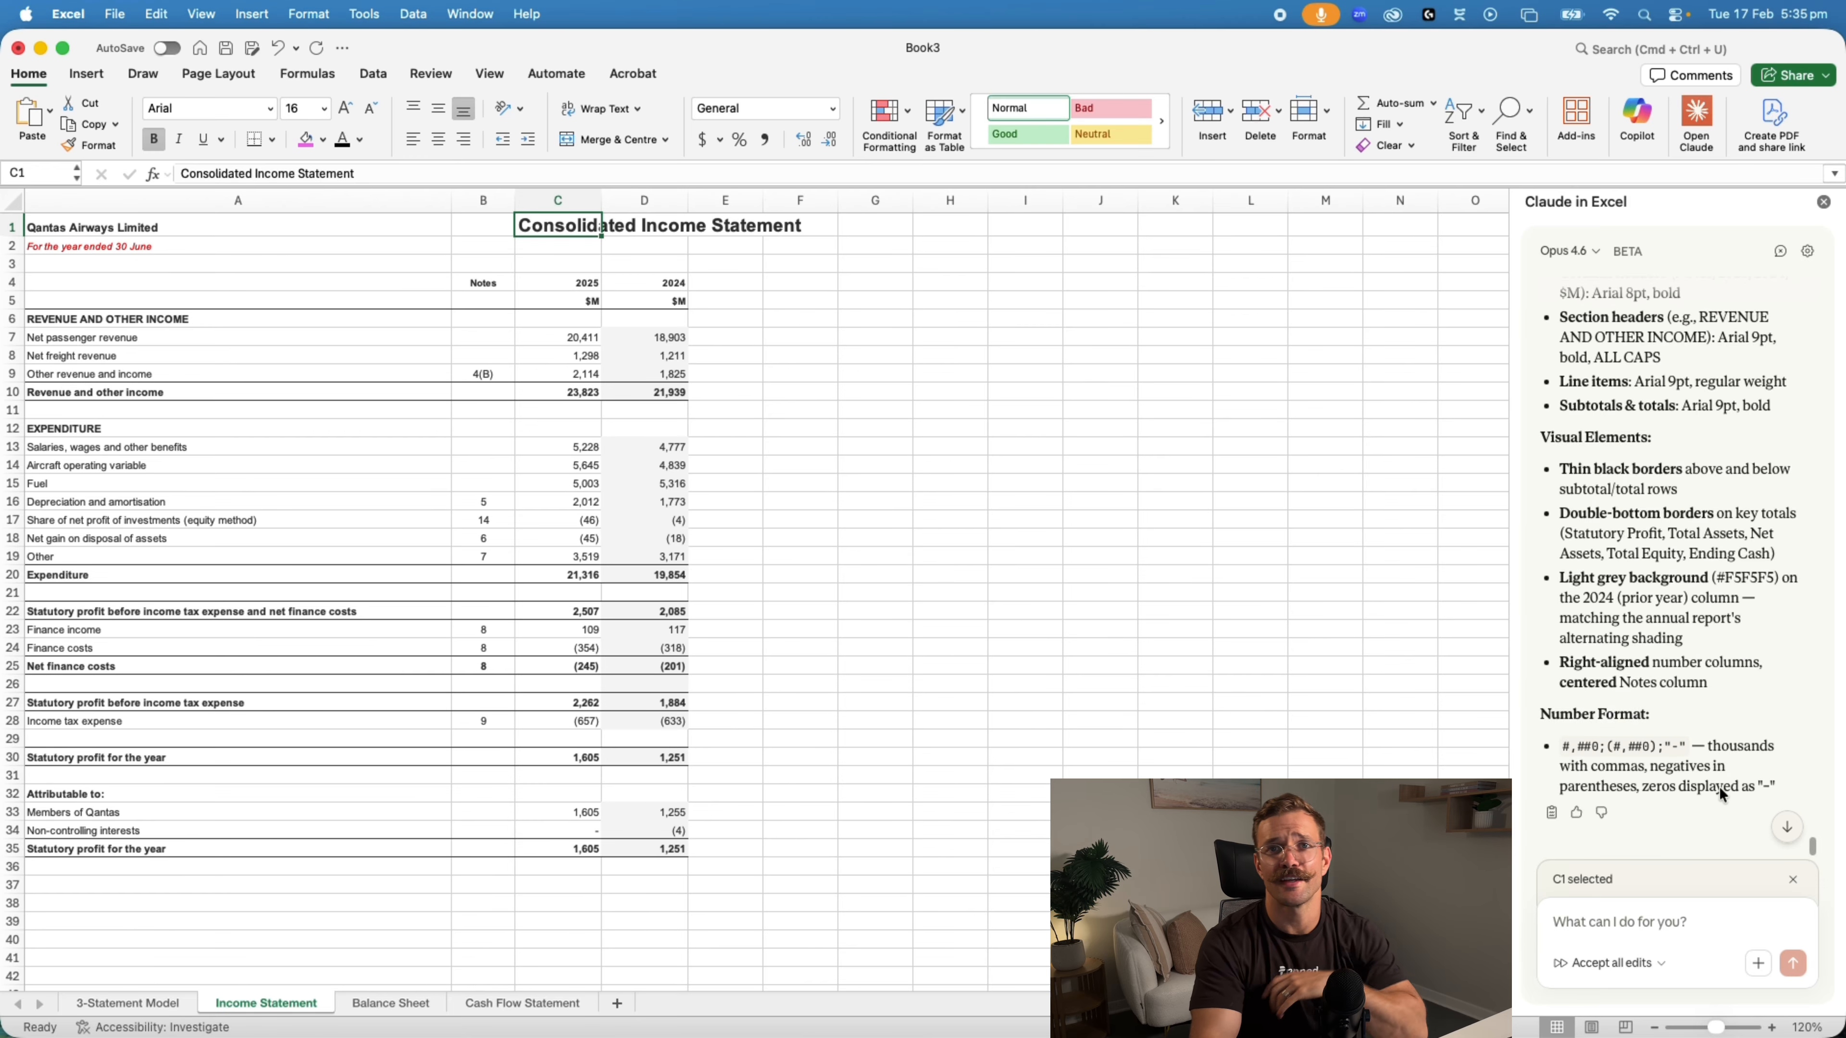
Inspect the blank header cells and title area at the top of the formatted Income Statement sheet
{"action": "left_click", "coordinate": [256, 295]}
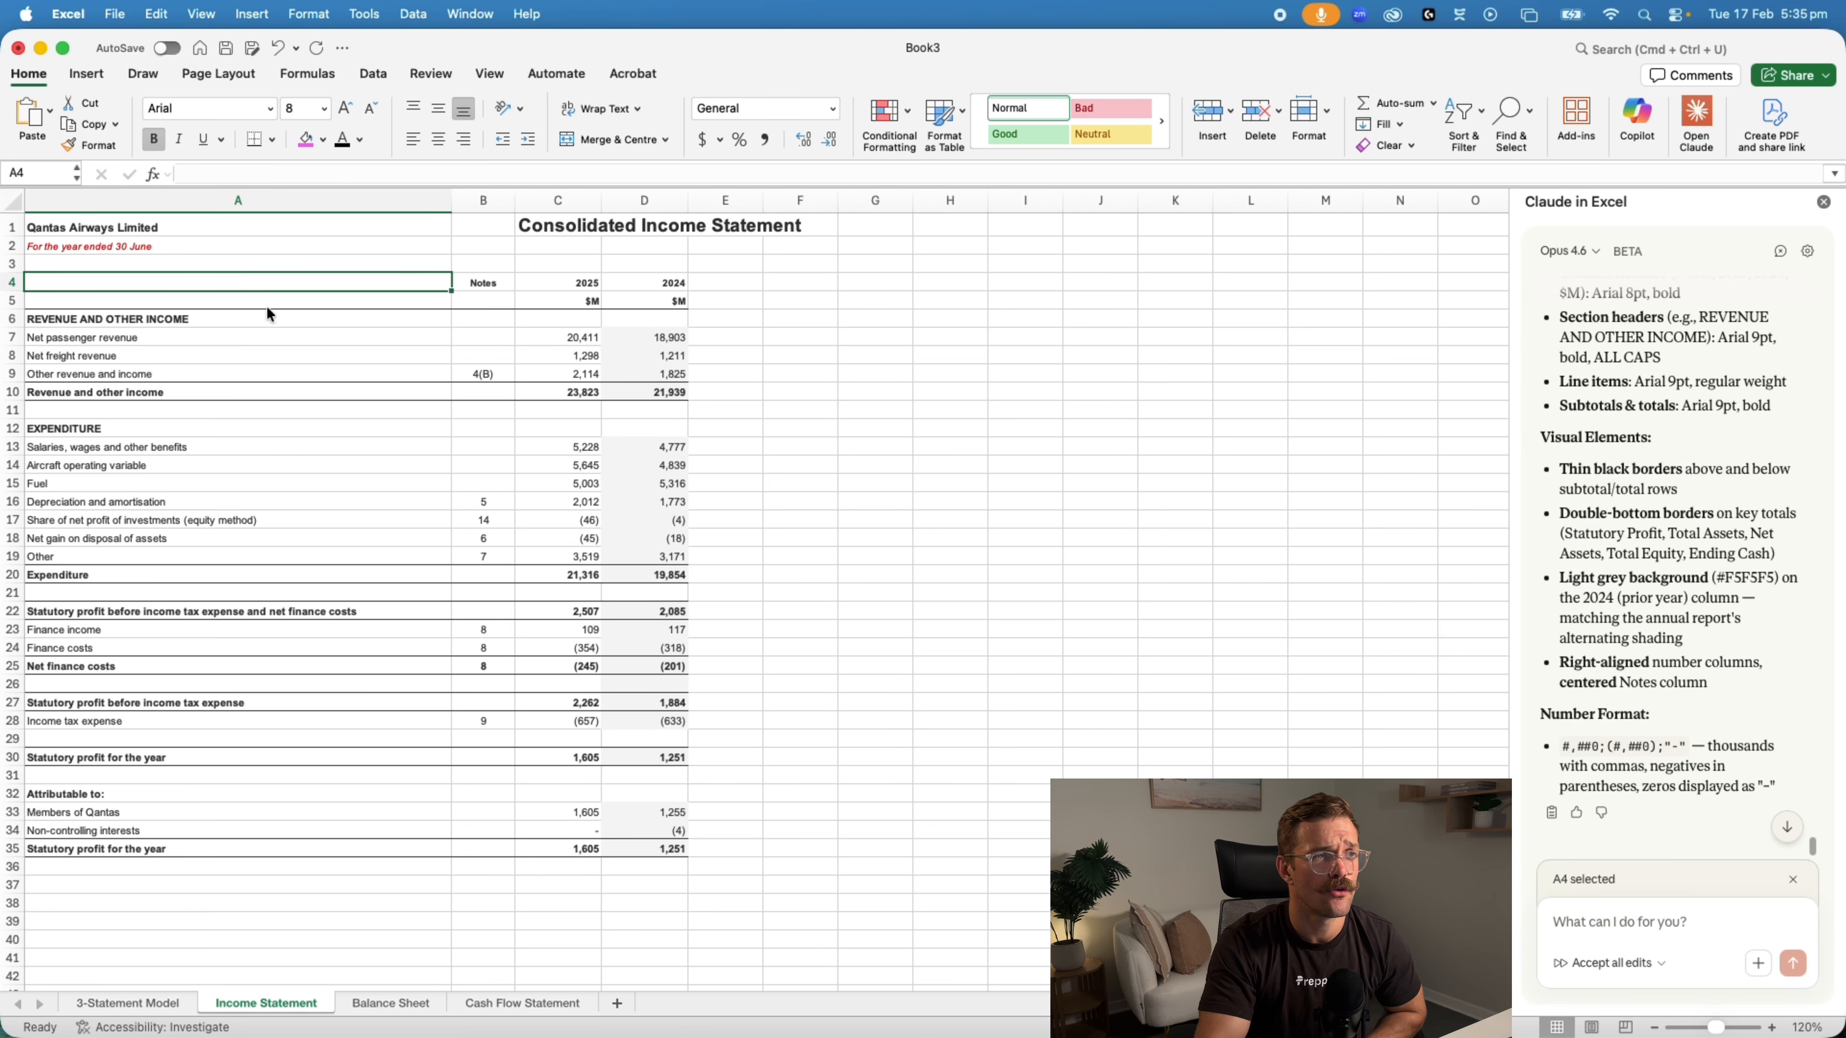
{"action": "left_click", "coordinate": [270, 314]}
{"action": "left_click", "coordinate": [305, 298]}
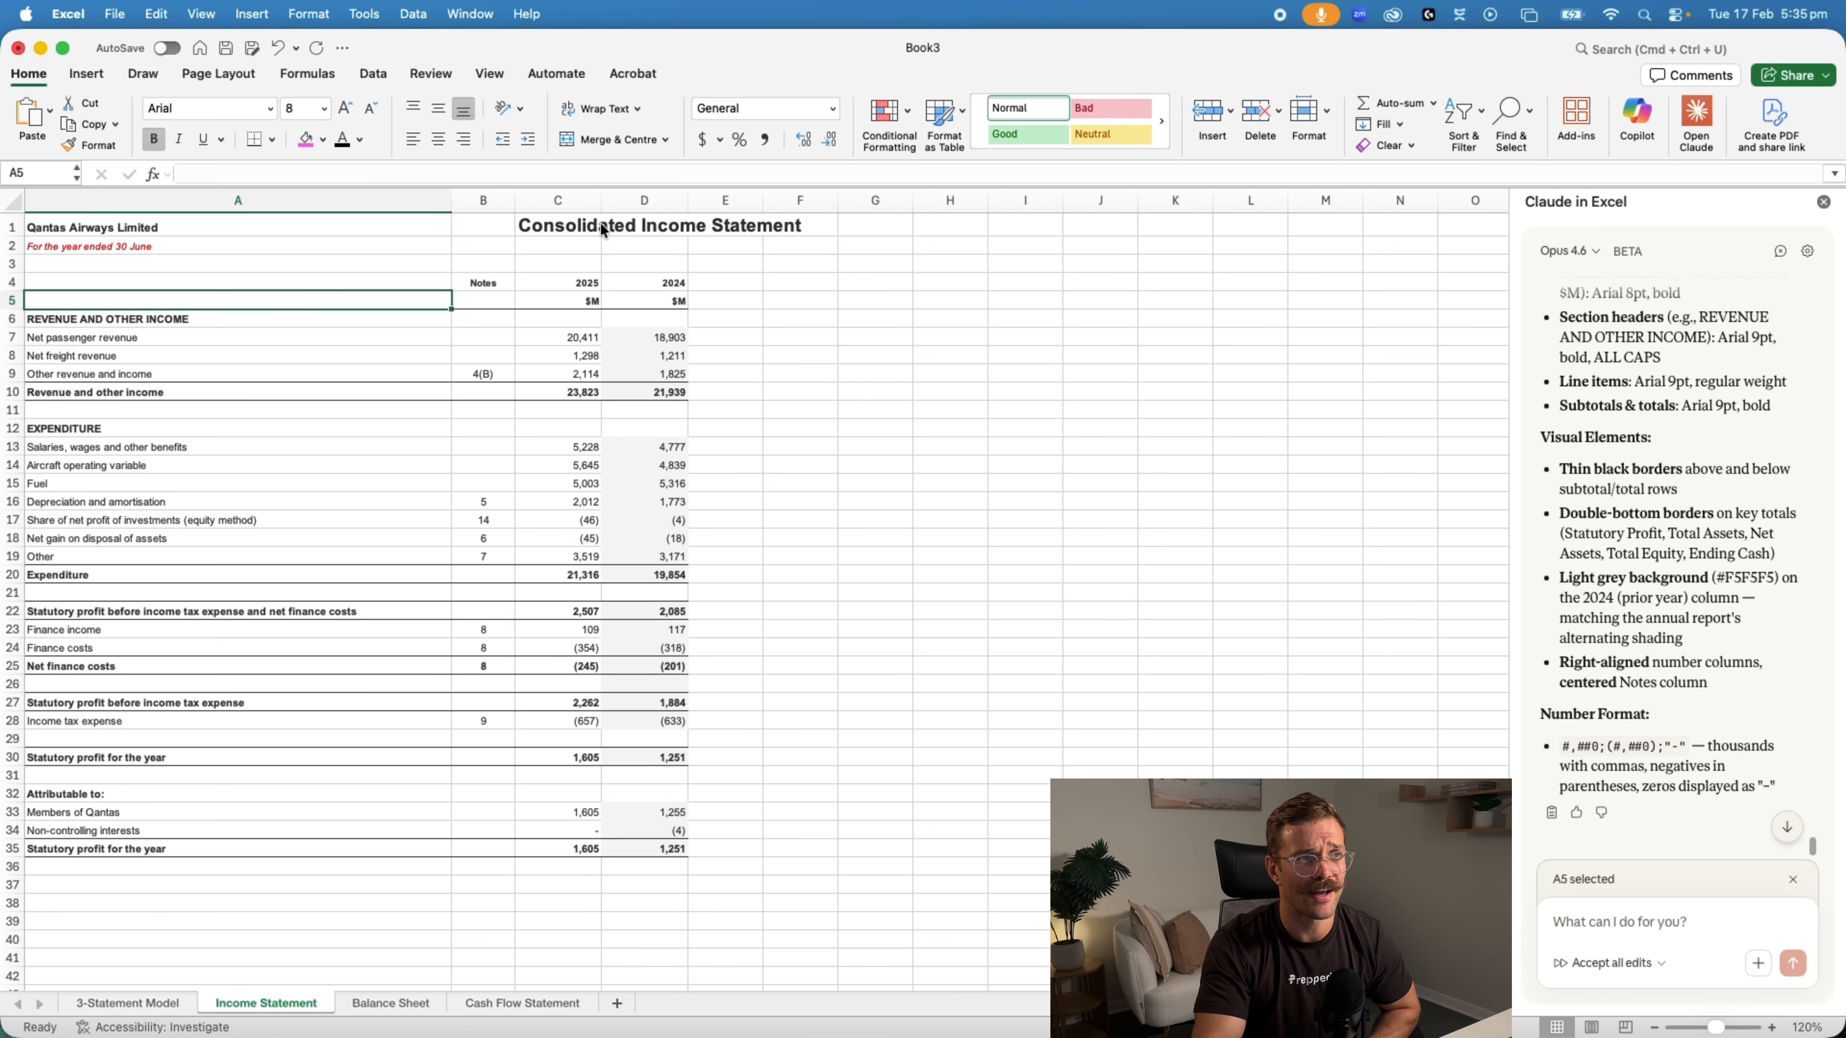
{"action": "left_click", "coordinate": [623, 239]}
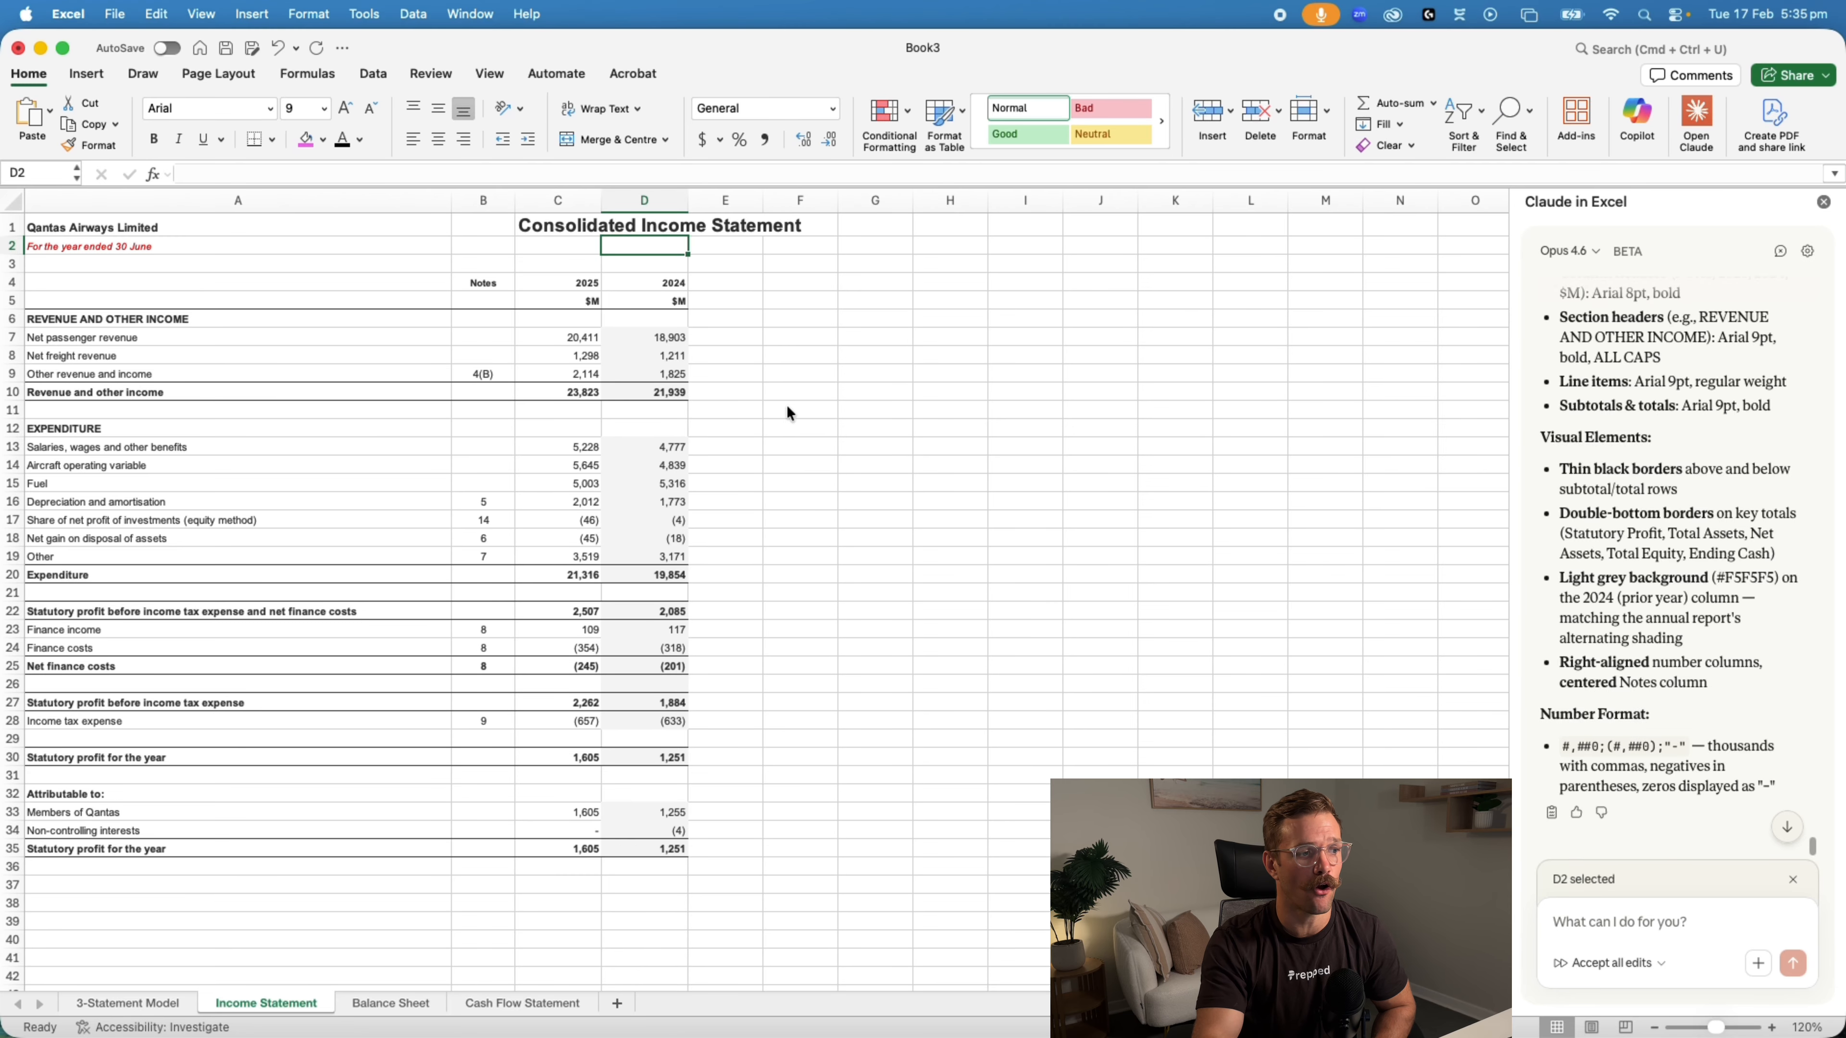
Review the assumptions, linked historical figures and empty 2026–2030 forecast columns on the 3-Statement Model sheet
{"action": "left_click", "coordinate": [128, 1003]}
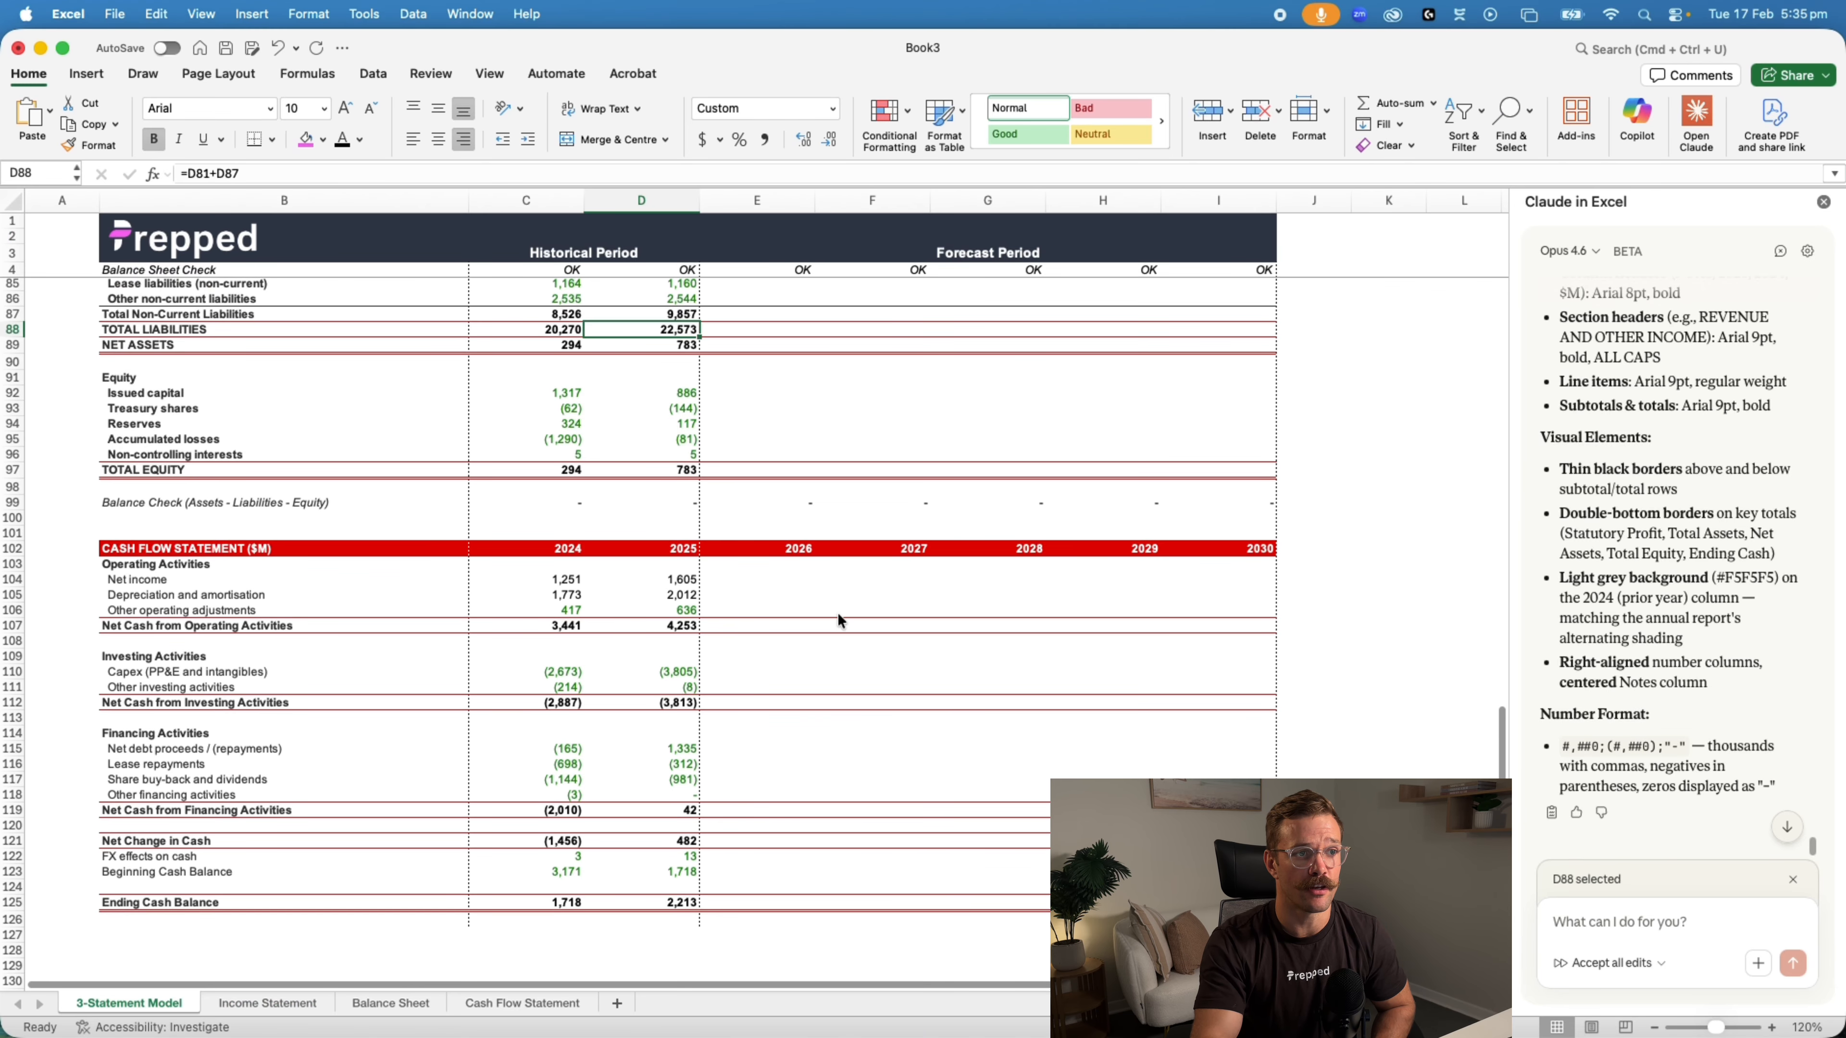
{"action": "scroll", "coordinate": [838, 611], "scroll_direction": "up", "scroll_amount": 3}
{"action": "scroll", "coordinate": [837, 611], "scroll_direction": "up", "scroll_amount": 10}
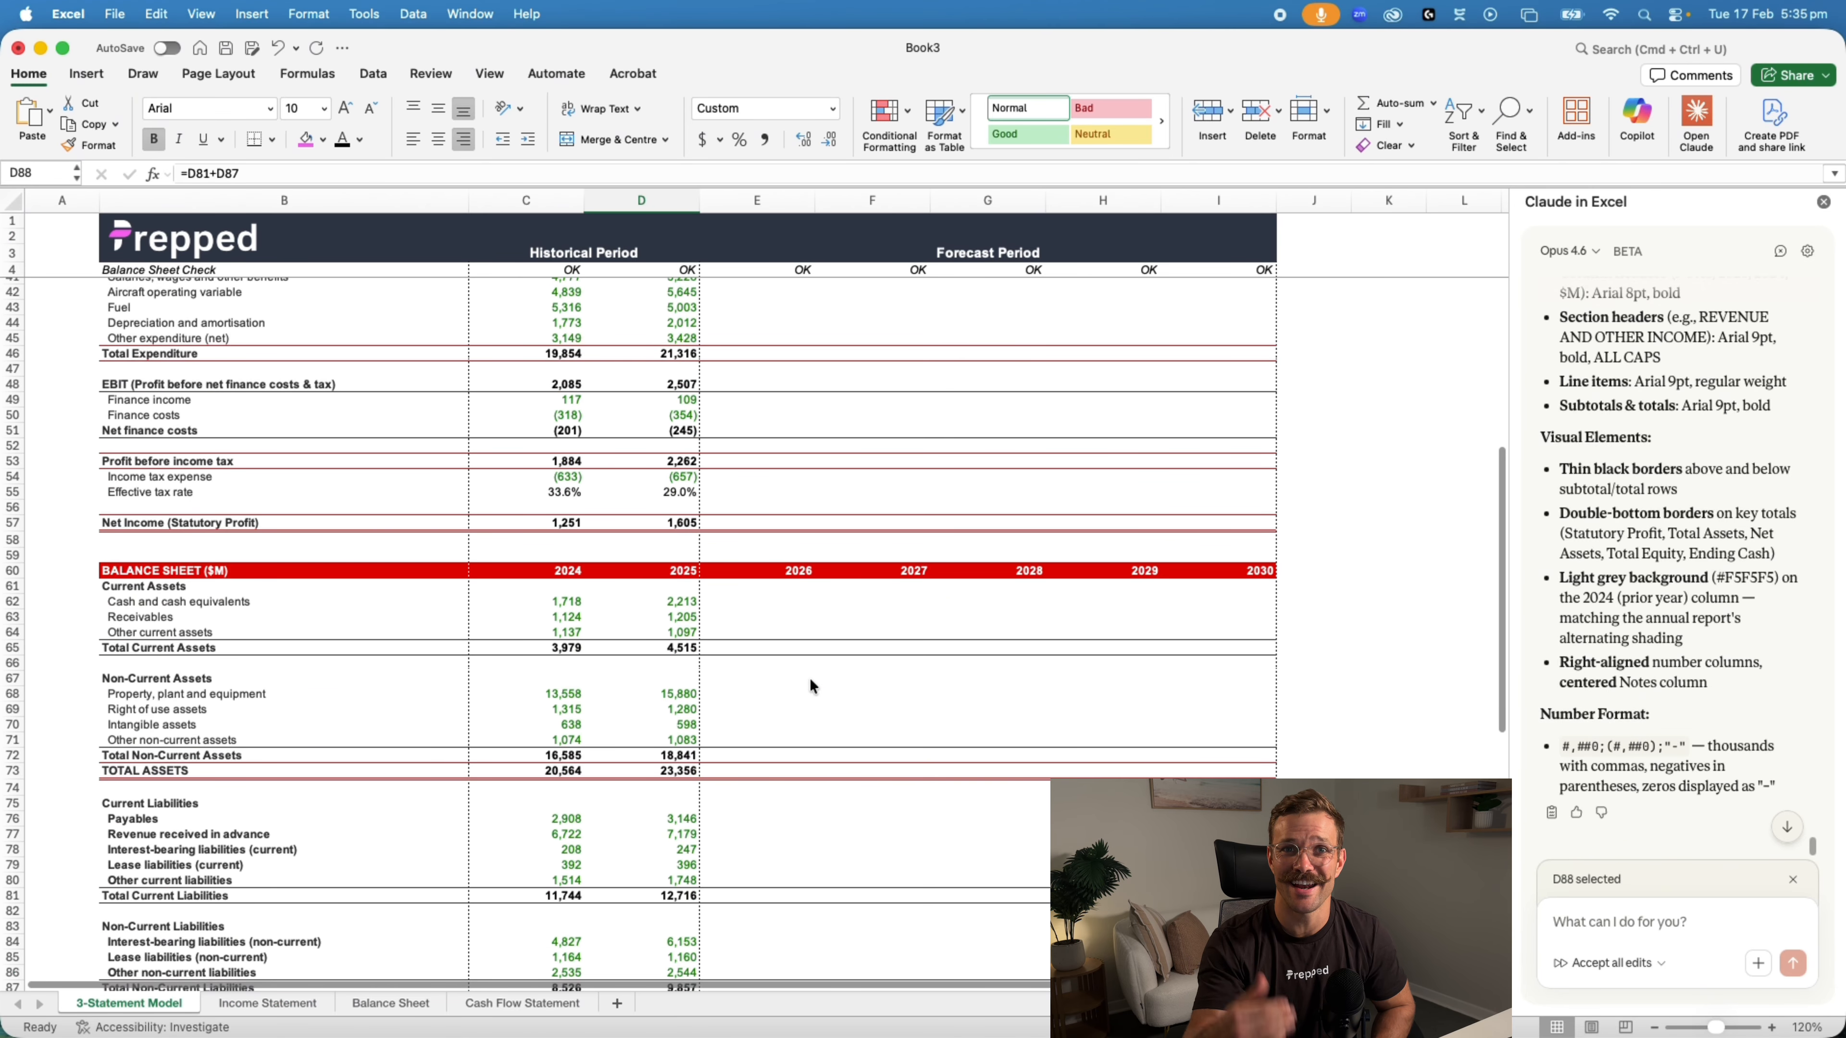
{"action": "scroll", "coordinate": [811, 680], "scroll_direction": "up", "scroll_amount": 10}
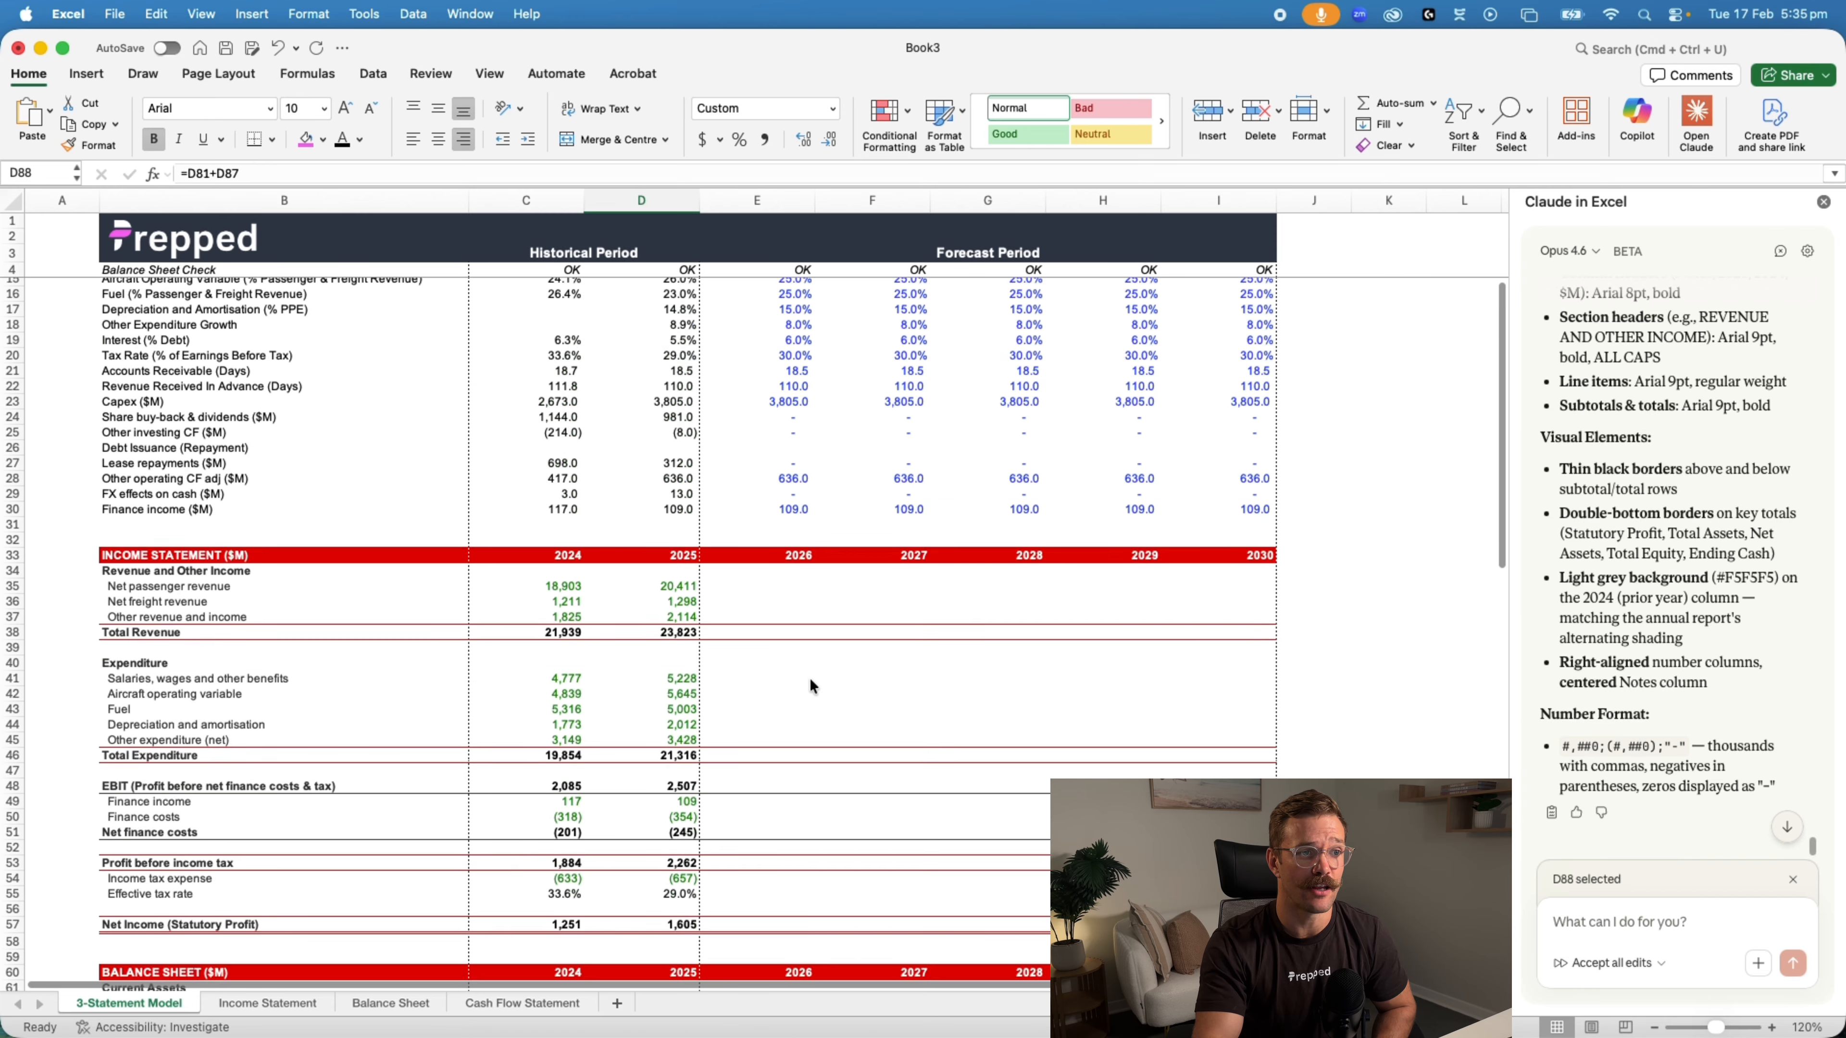
{"action": "scroll", "coordinate": [809, 687], "scroll_direction": "down", "scroll_amount": 20}
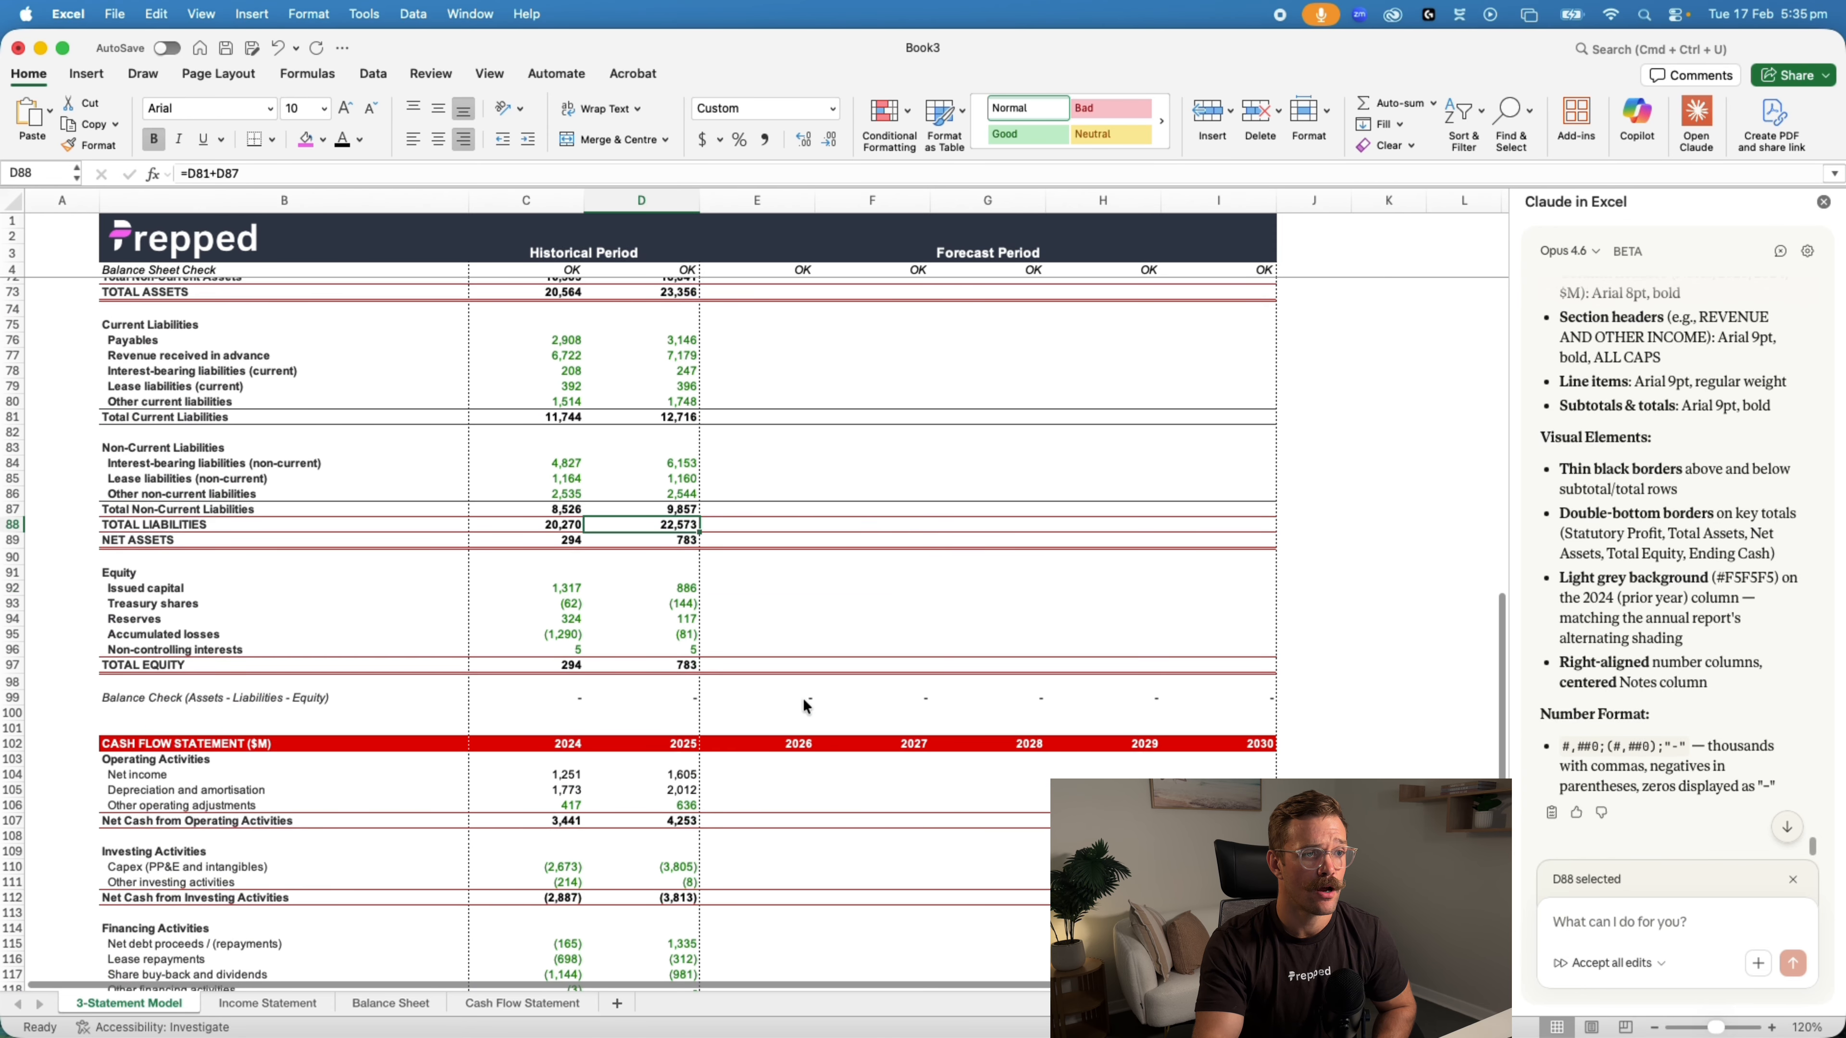
{"action": "scroll", "coordinate": [800, 697], "scroll_direction": "up", "scroll_amount": 10}
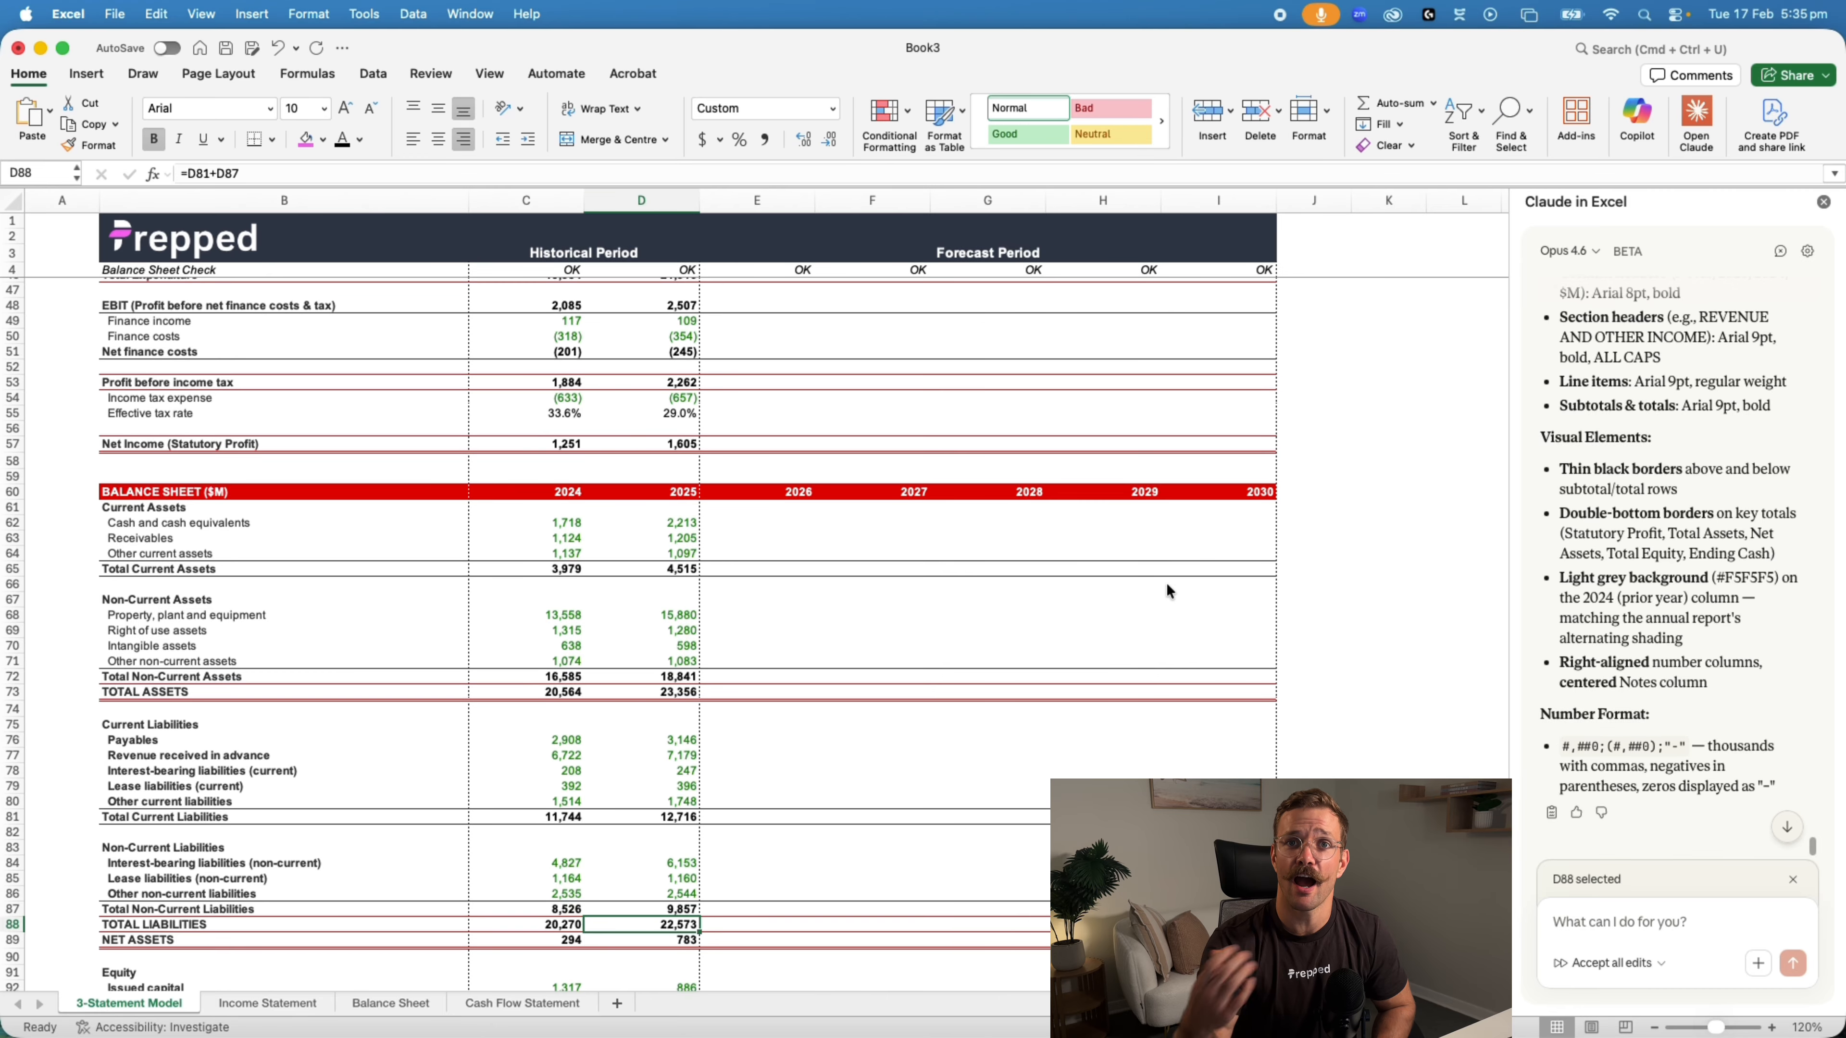
{"action": "scroll", "coordinate": [1160, 571], "scroll_direction": "up", "scroll_amount": 6}
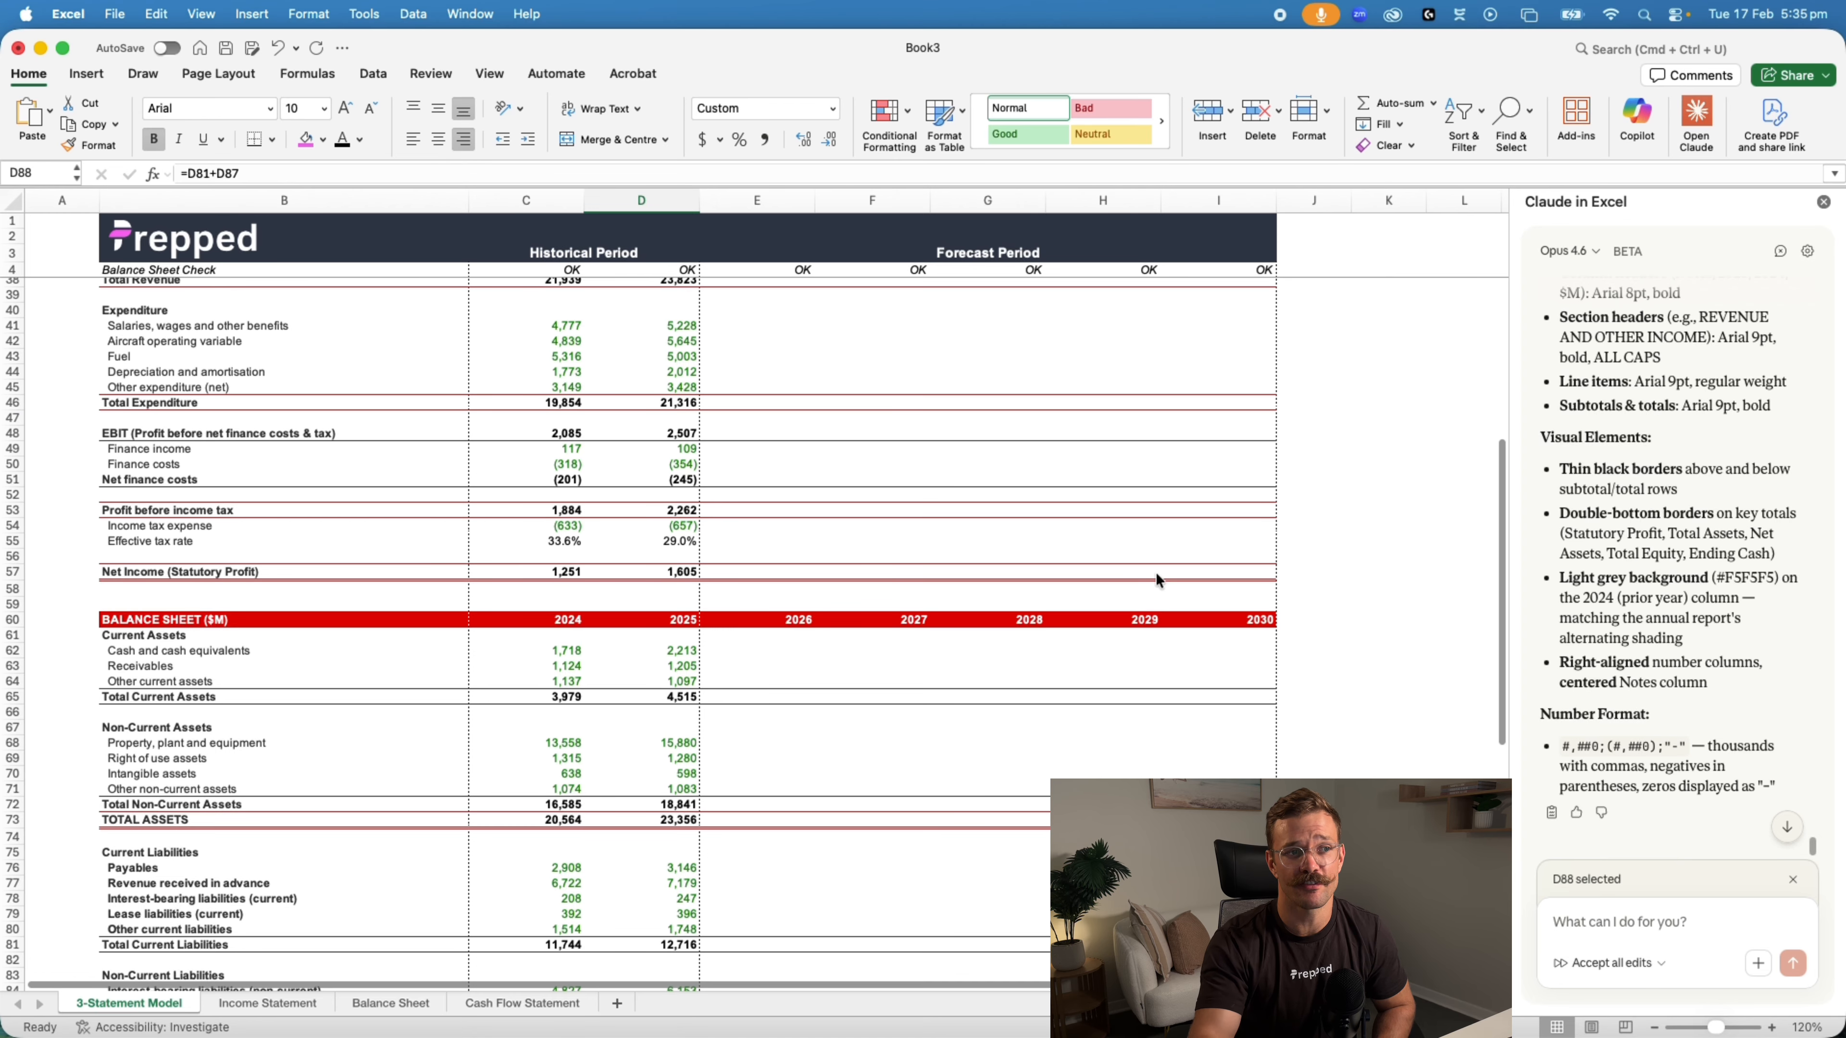
{"action": "scroll", "coordinate": [1154, 579], "scroll_direction": "up", "scroll_amount": 4}
{"action": "scroll", "coordinate": [1155, 579], "scroll_direction": "down", "scroll_amount": 5}
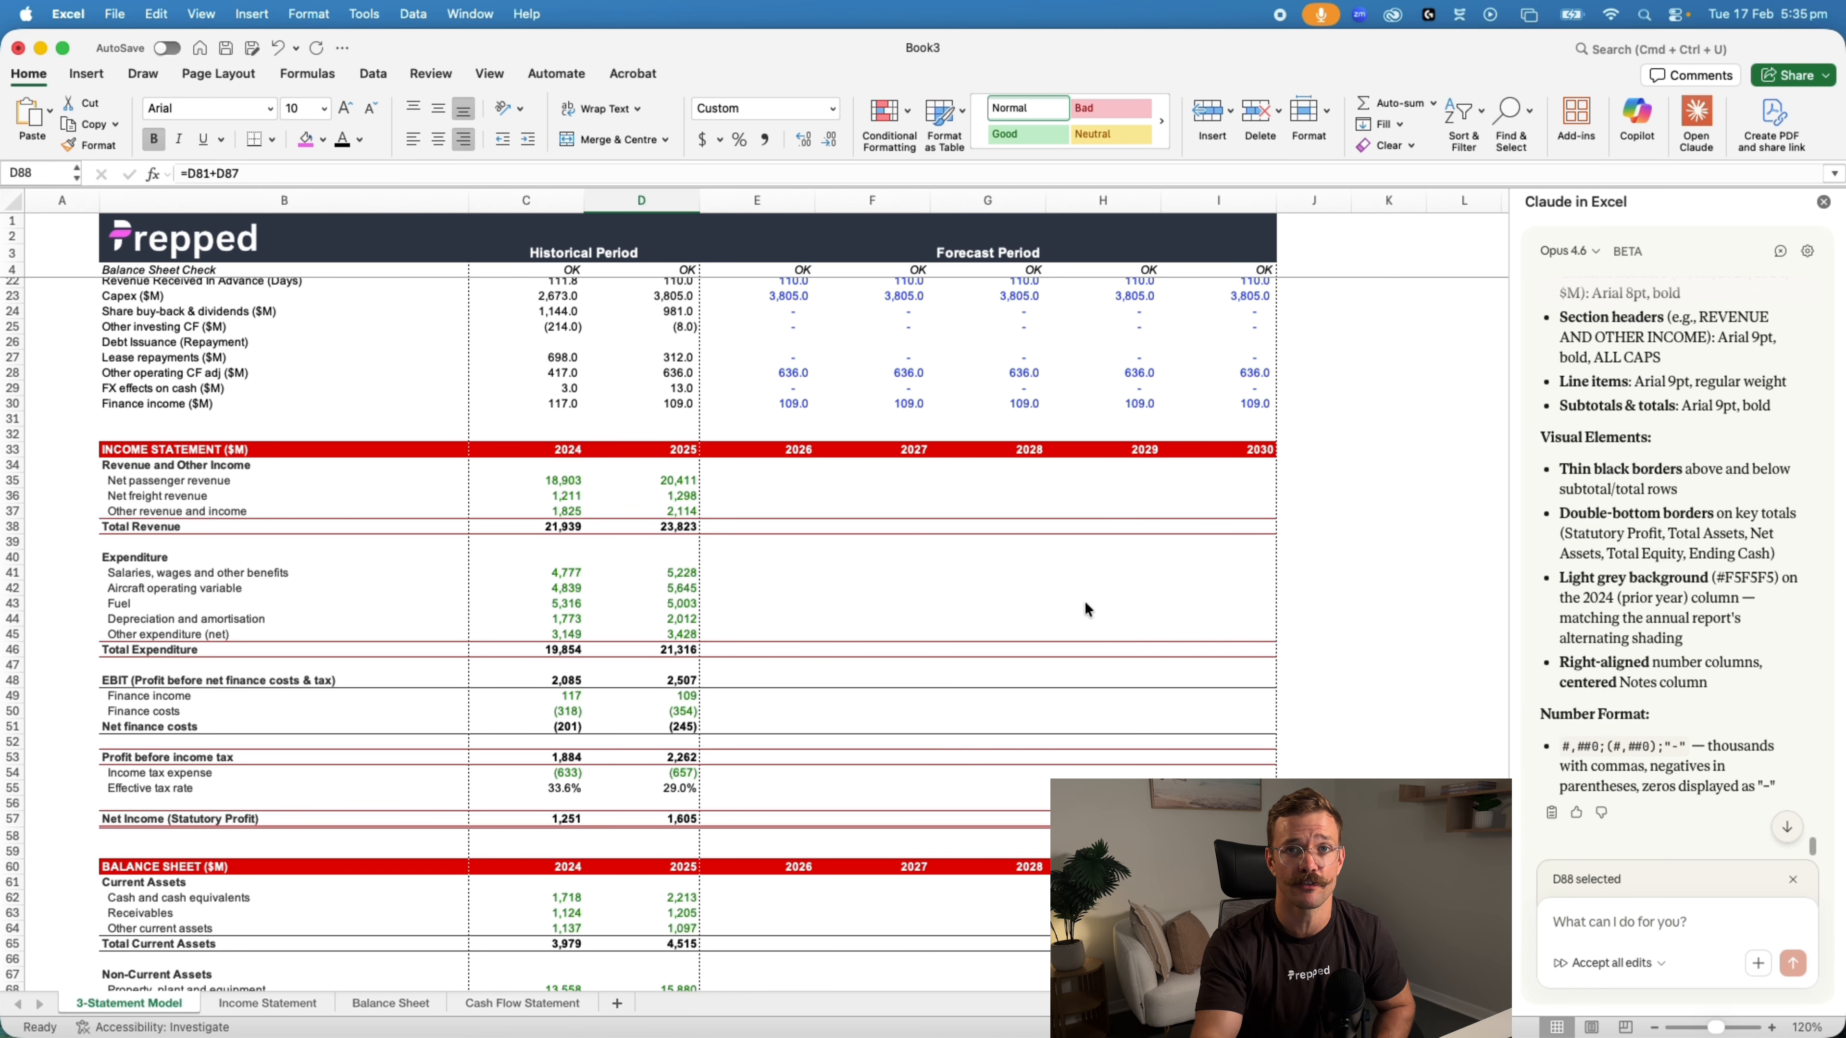
Send Claude the prompt "Forecast out the 5 forecast periods in the spreadsheet using the assumptions given above."
{"action": "left_click", "coordinate": [1620, 932]}
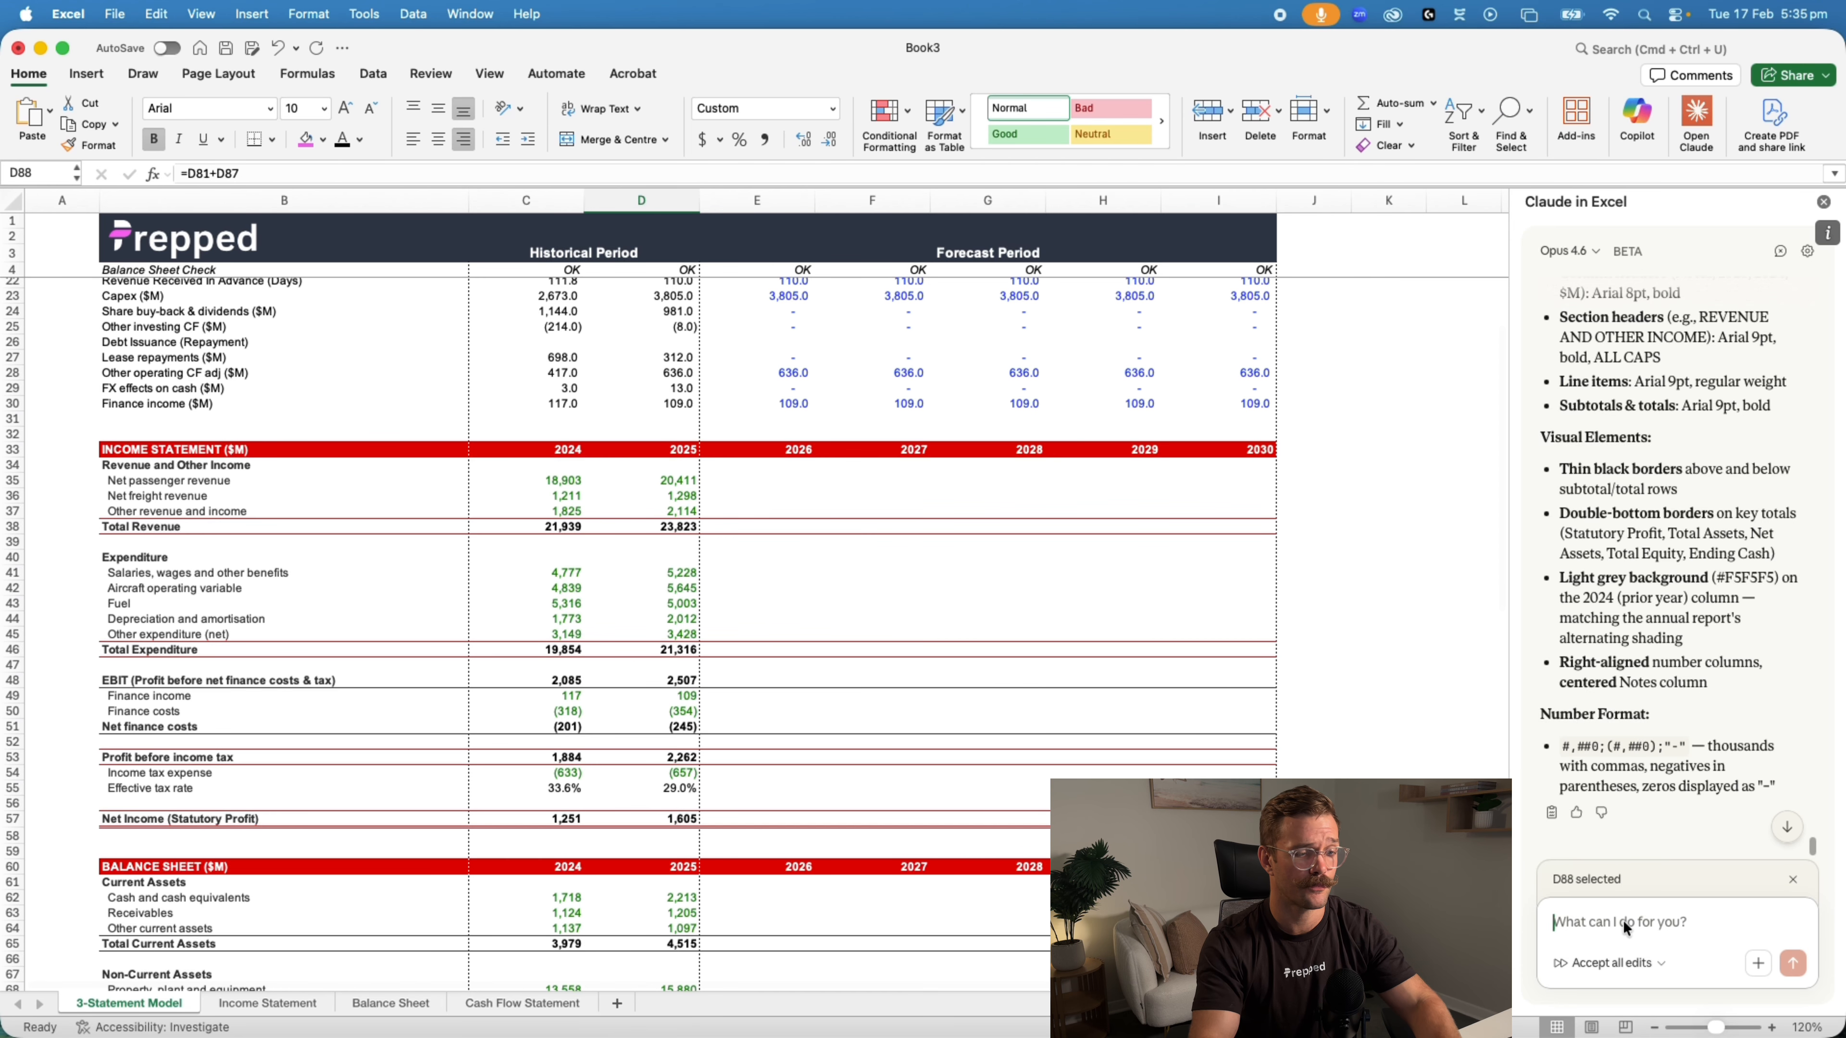
{"action": "type", "text": "Forecast out the 5 forecast pe"}
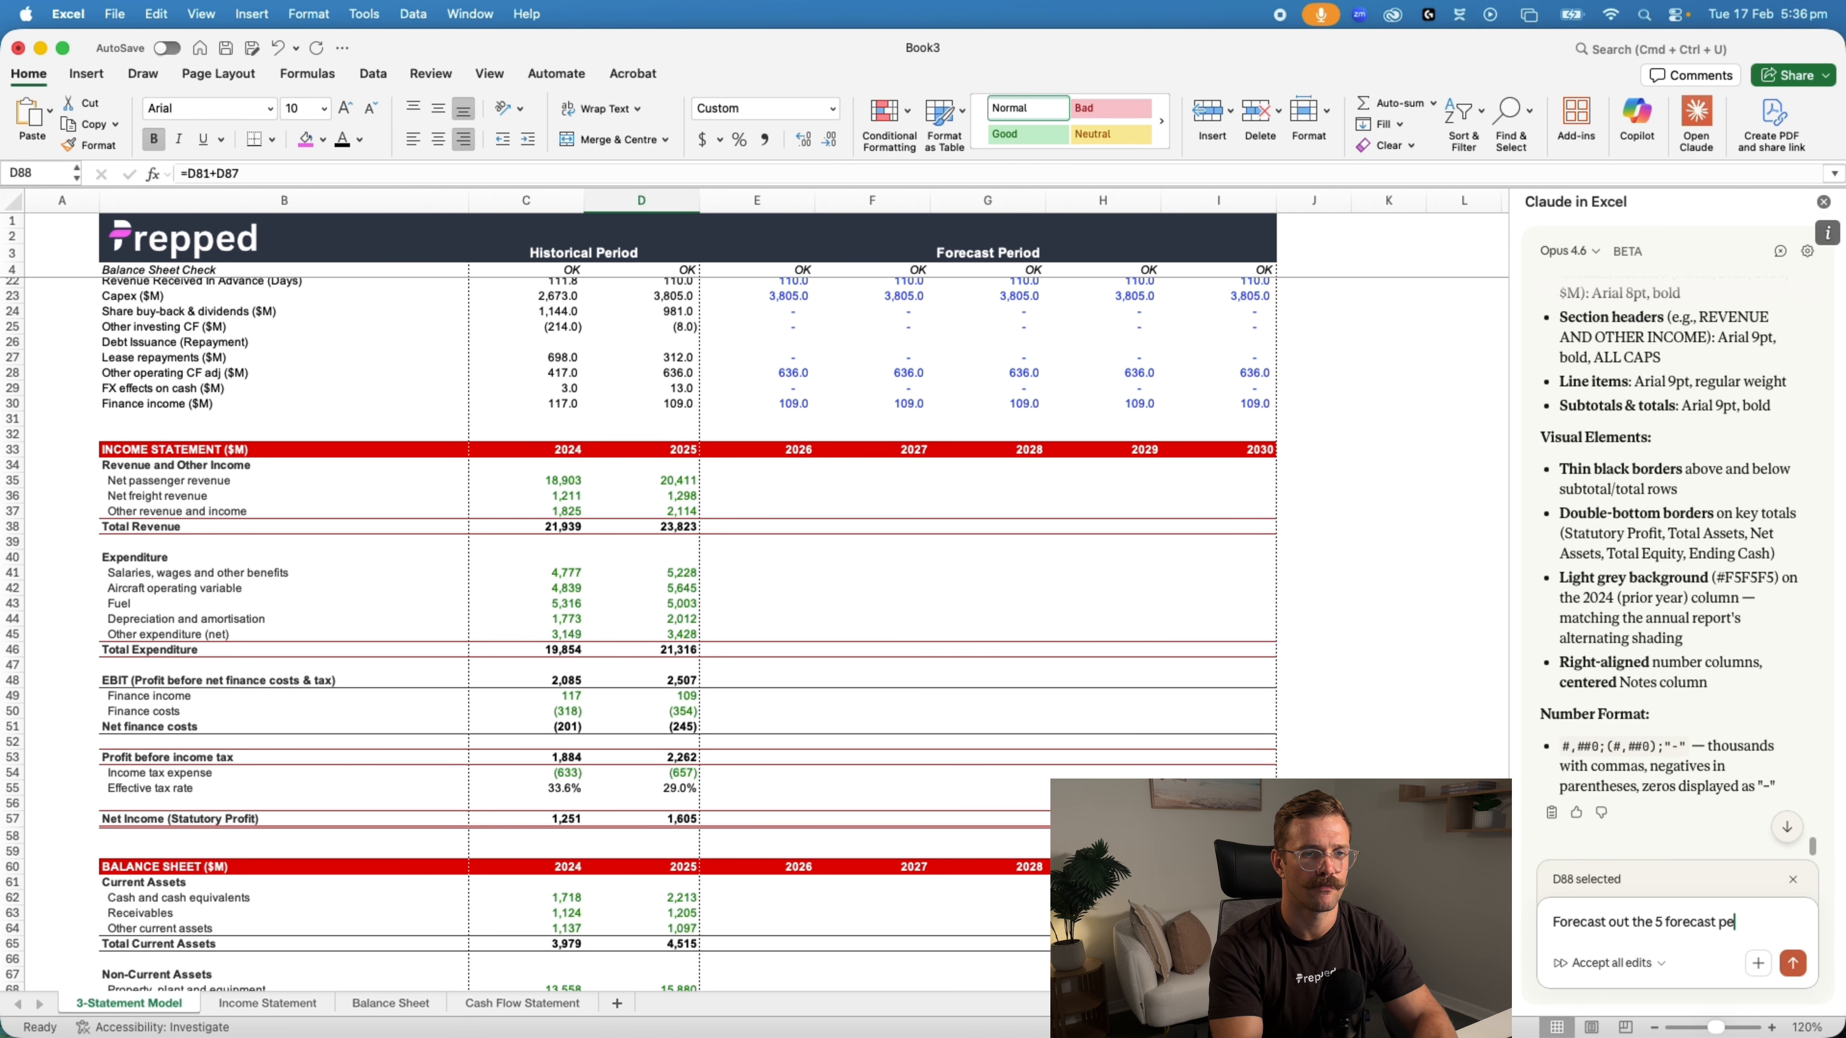
{"action": "type", "text": "riods in the spreadsheet using the assumptions given above."}
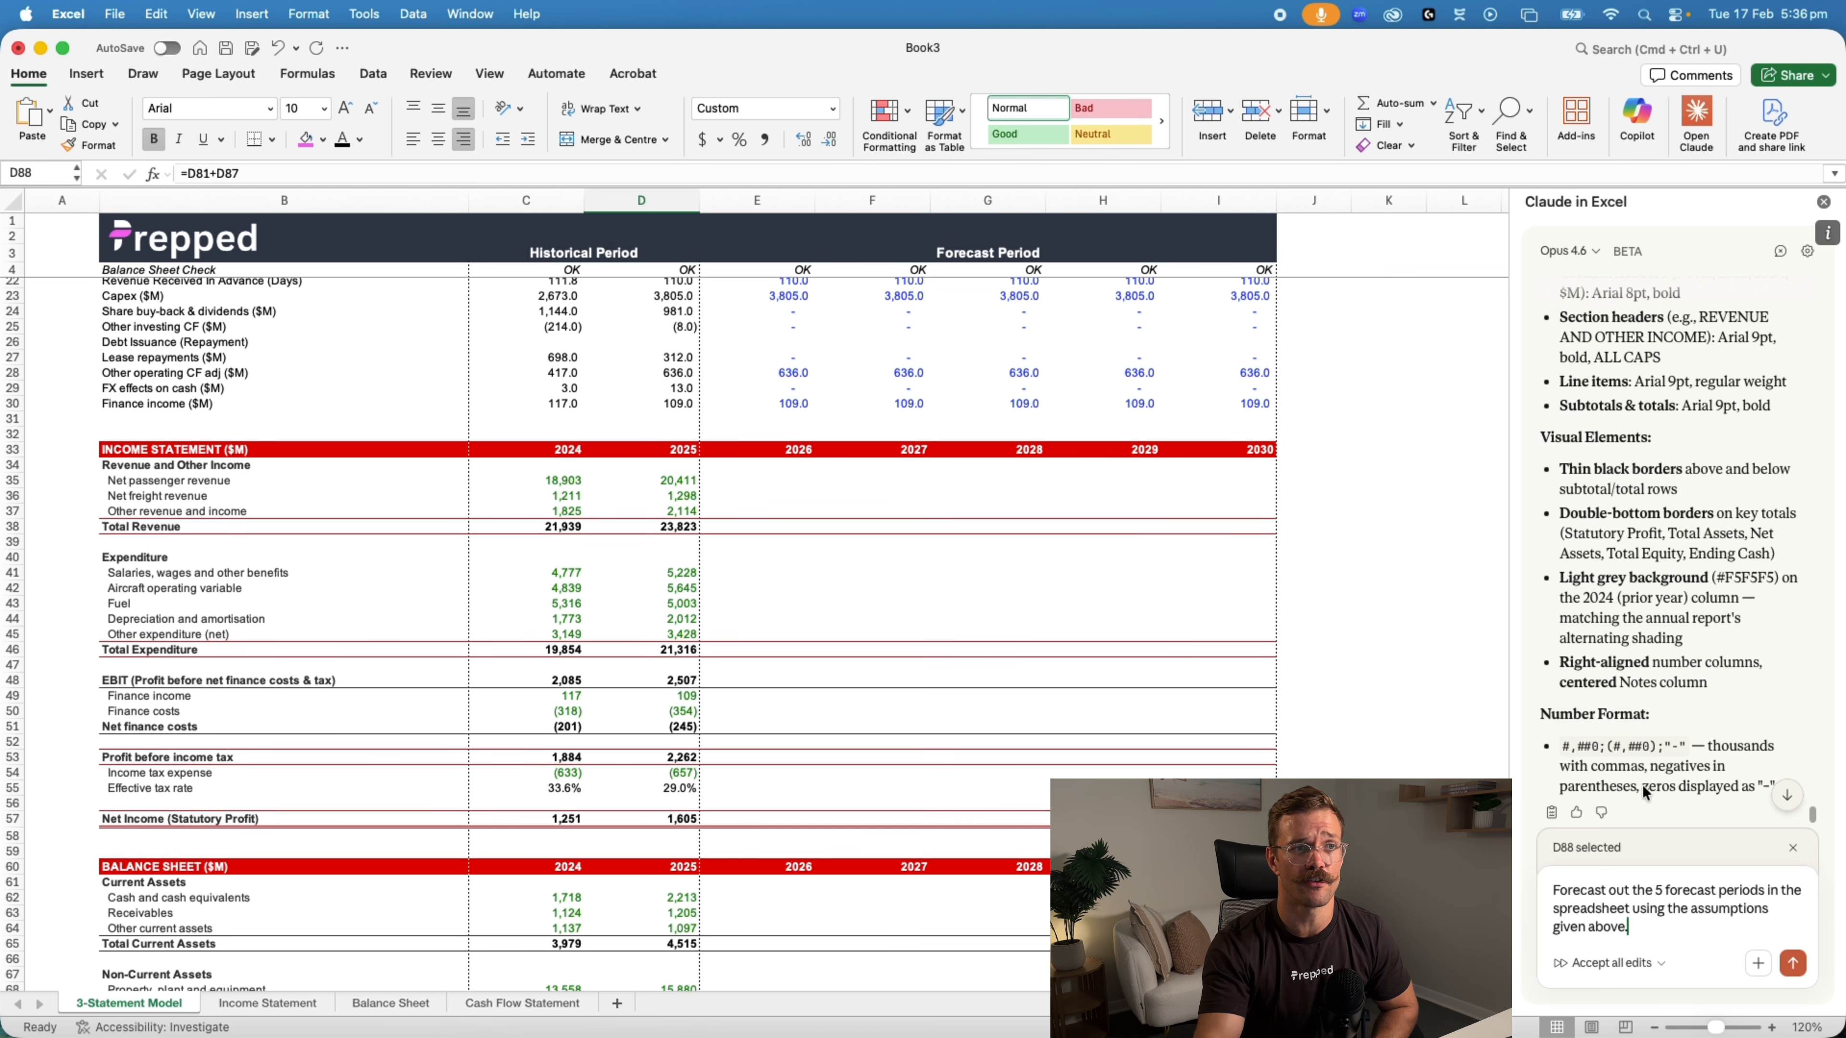
{"action": "scroll", "coordinate": [1155, 525], "scroll_direction": "up", "scroll_amount": 5}
{"action": "scroll", "coordinate": [1160, 658], "scroll_direction": "down", "scroll_amount": 3}
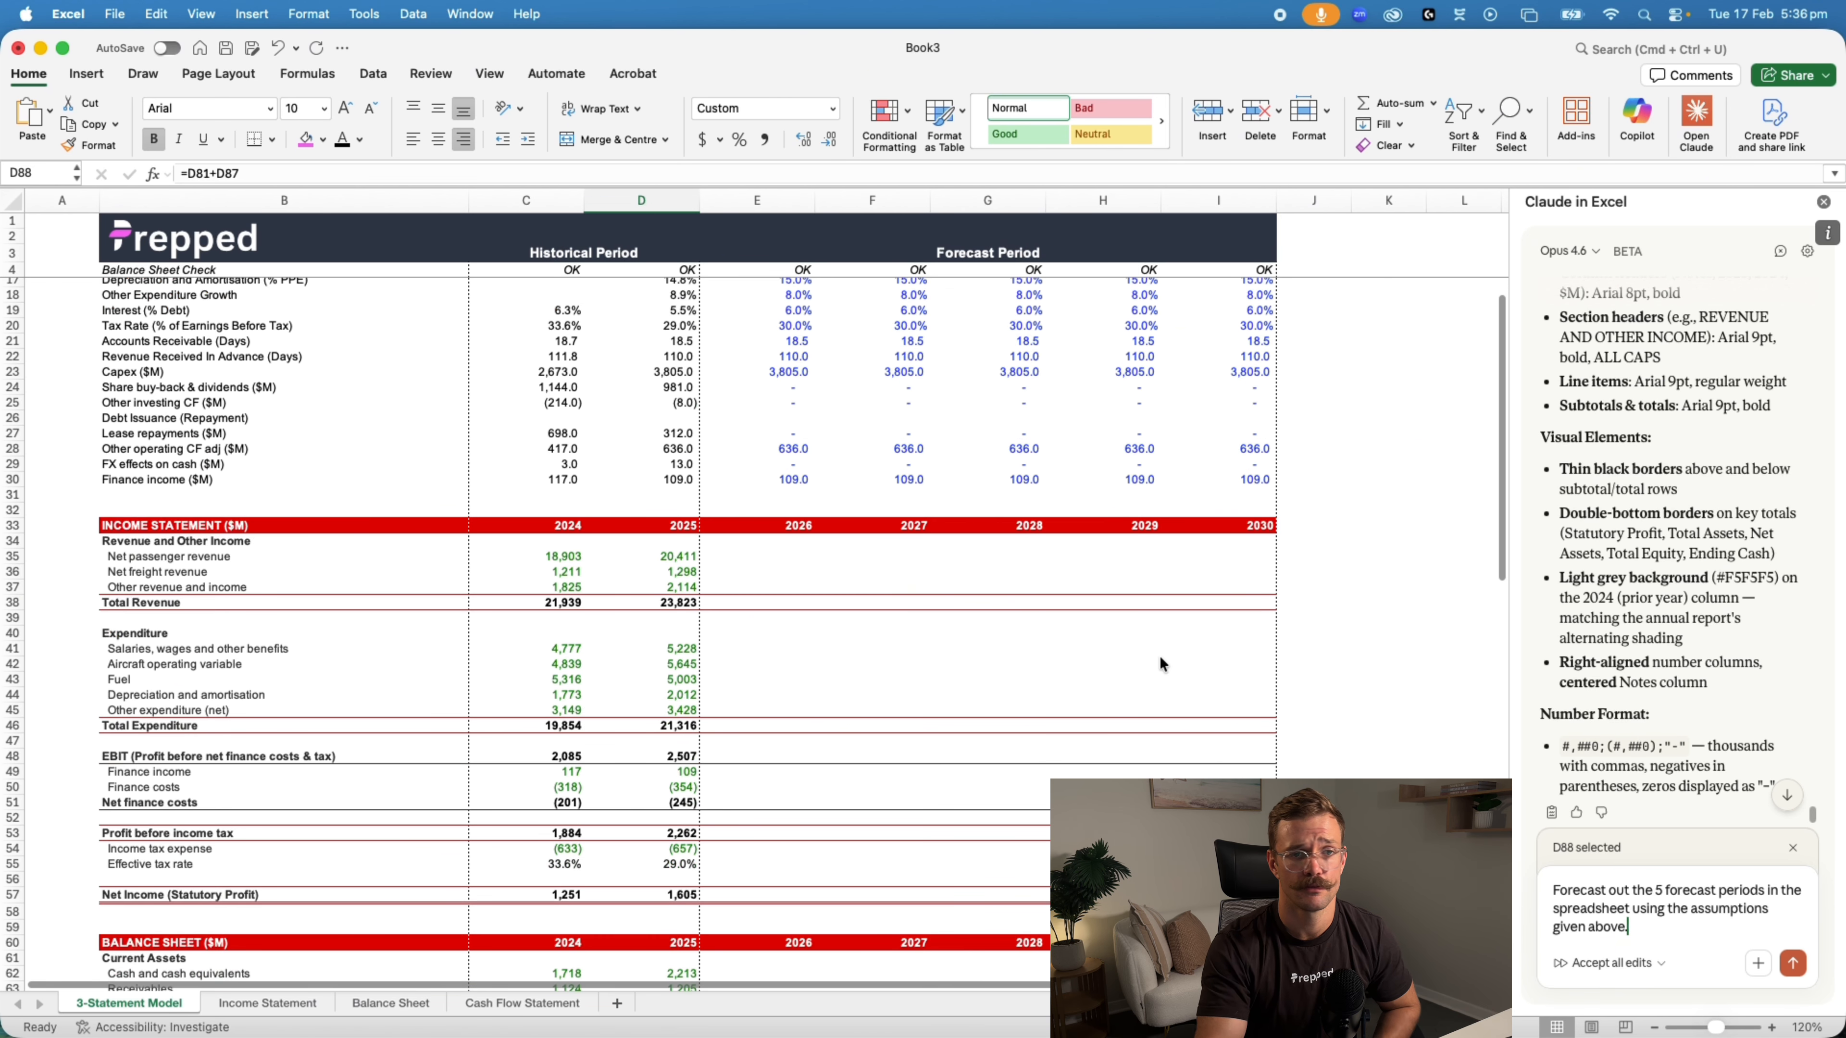
{"action": "left_click", "coordinate": [1797, 960]}
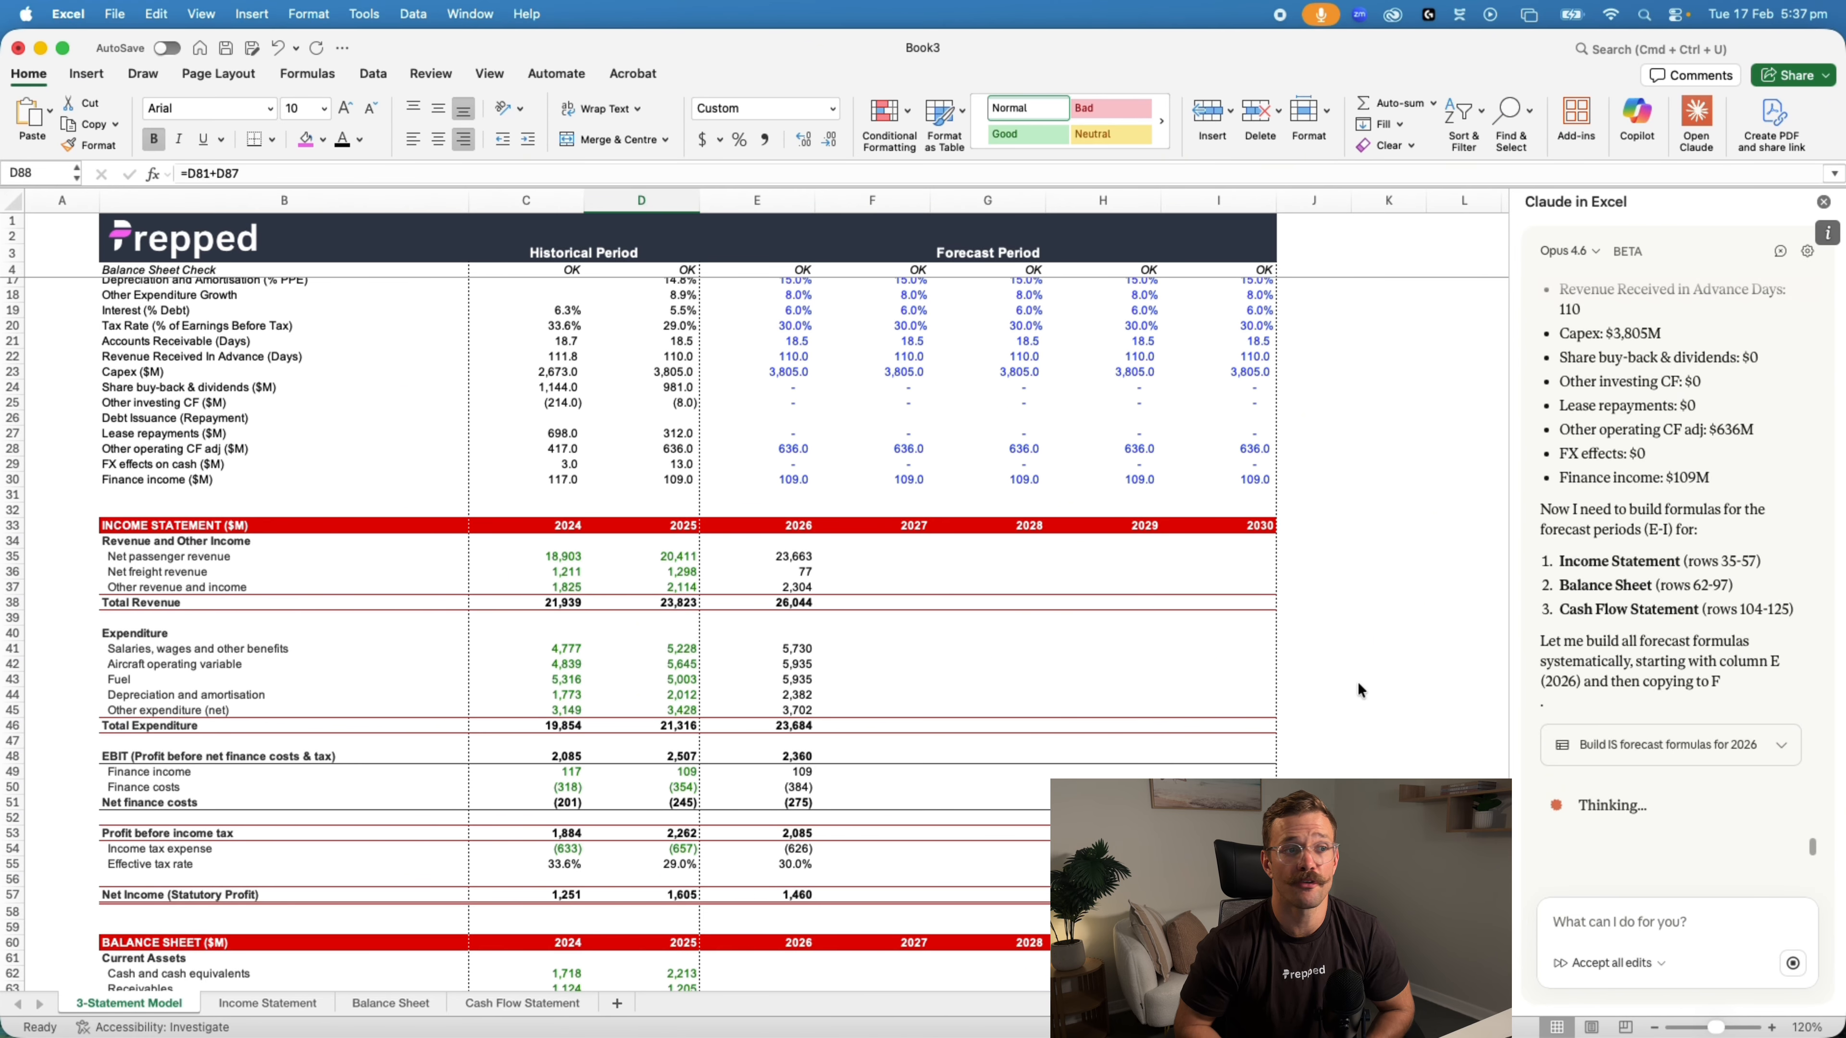
Review the 2026 income statement forecast and trace the net passenger revenue formula back to the revenue growth assumption
{"action": "scroll", "coordinate": [933, 513], "scroll_direction": "down", "scroll_amount": 5}
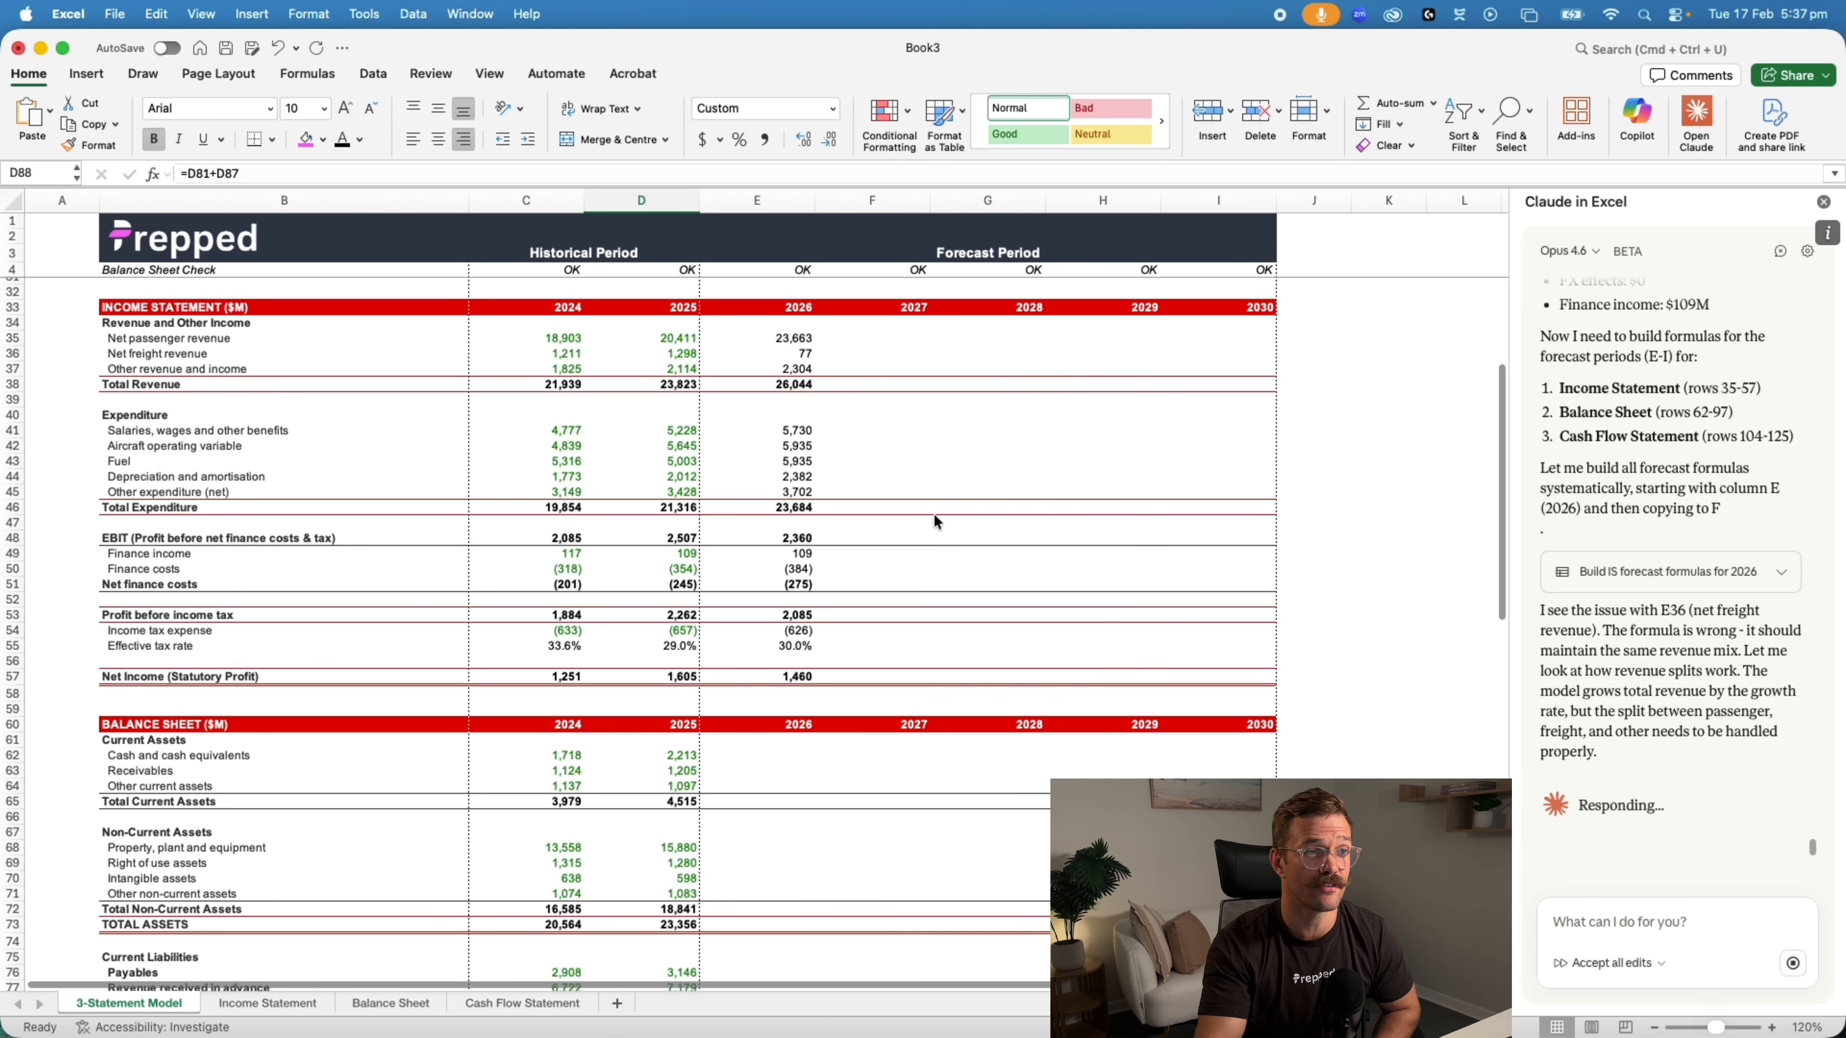
{"action": "scroll", "coordinate": [846, 599], "scroll_direction": "up", "scroll_amount": 5}
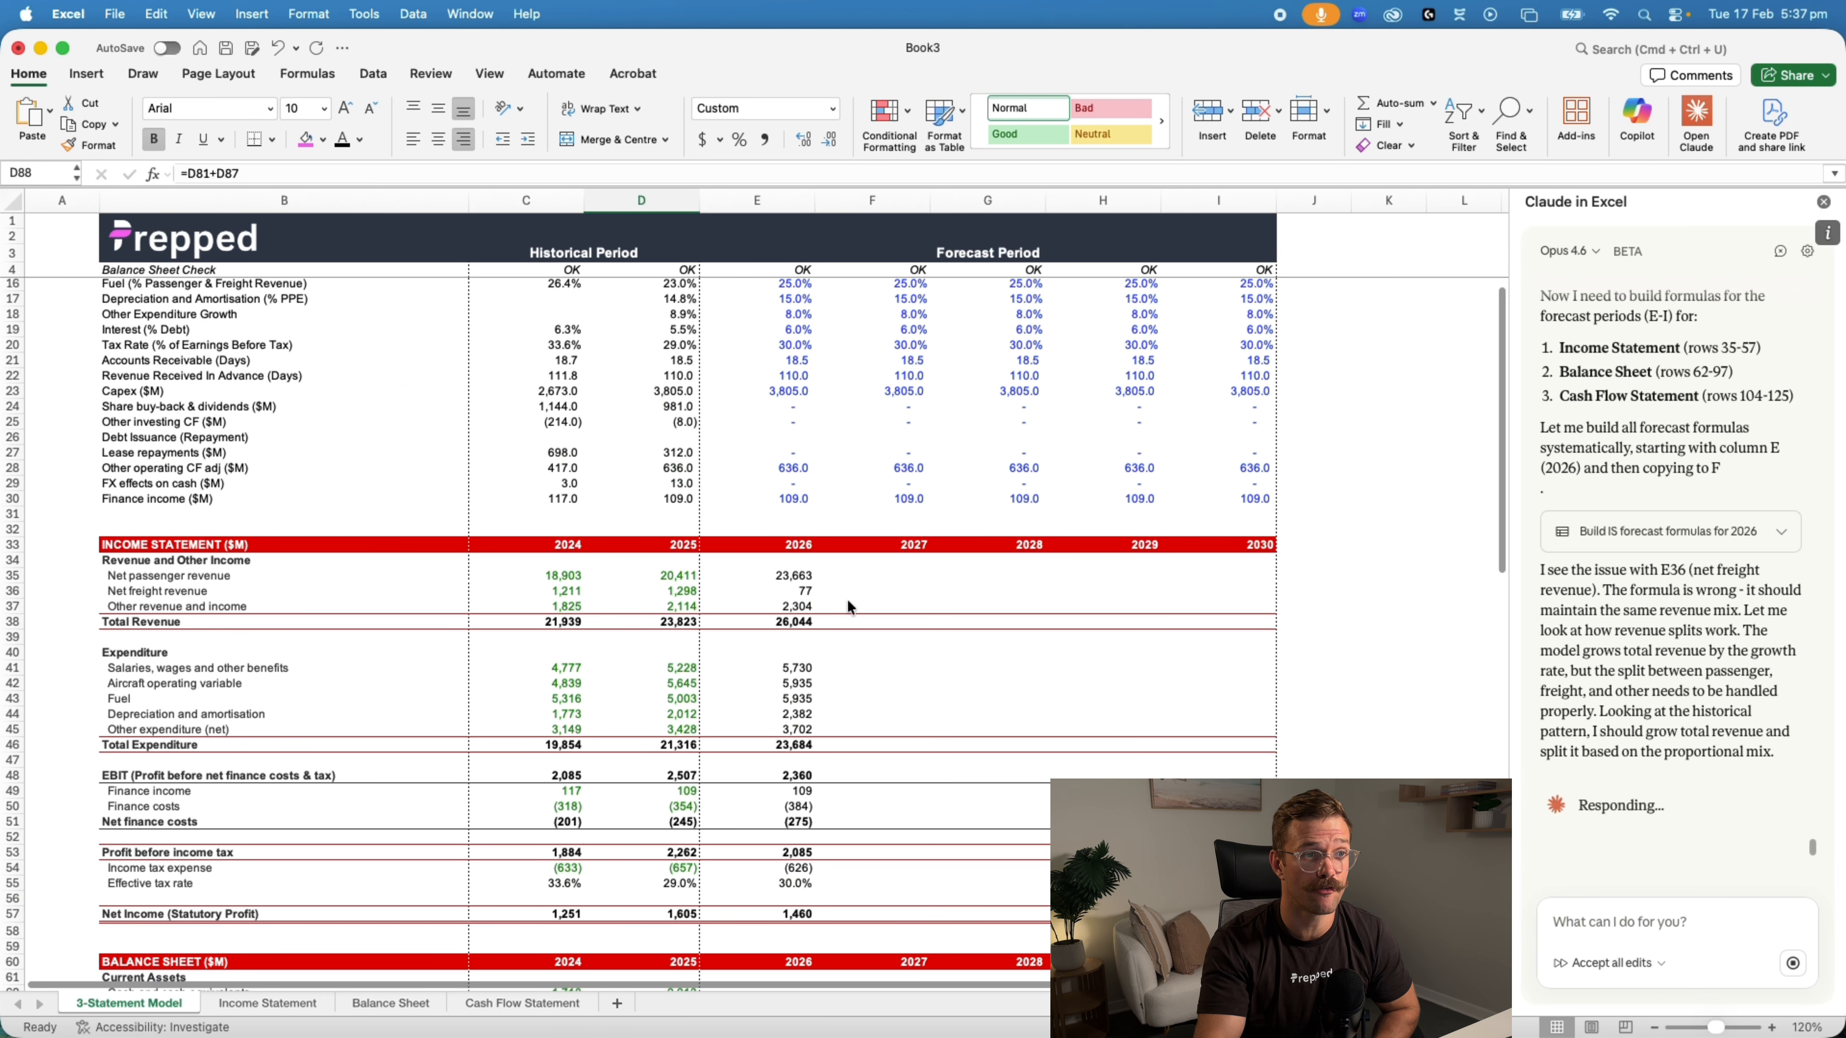
{"action": "left_click", "coordinate": [787, 578]}
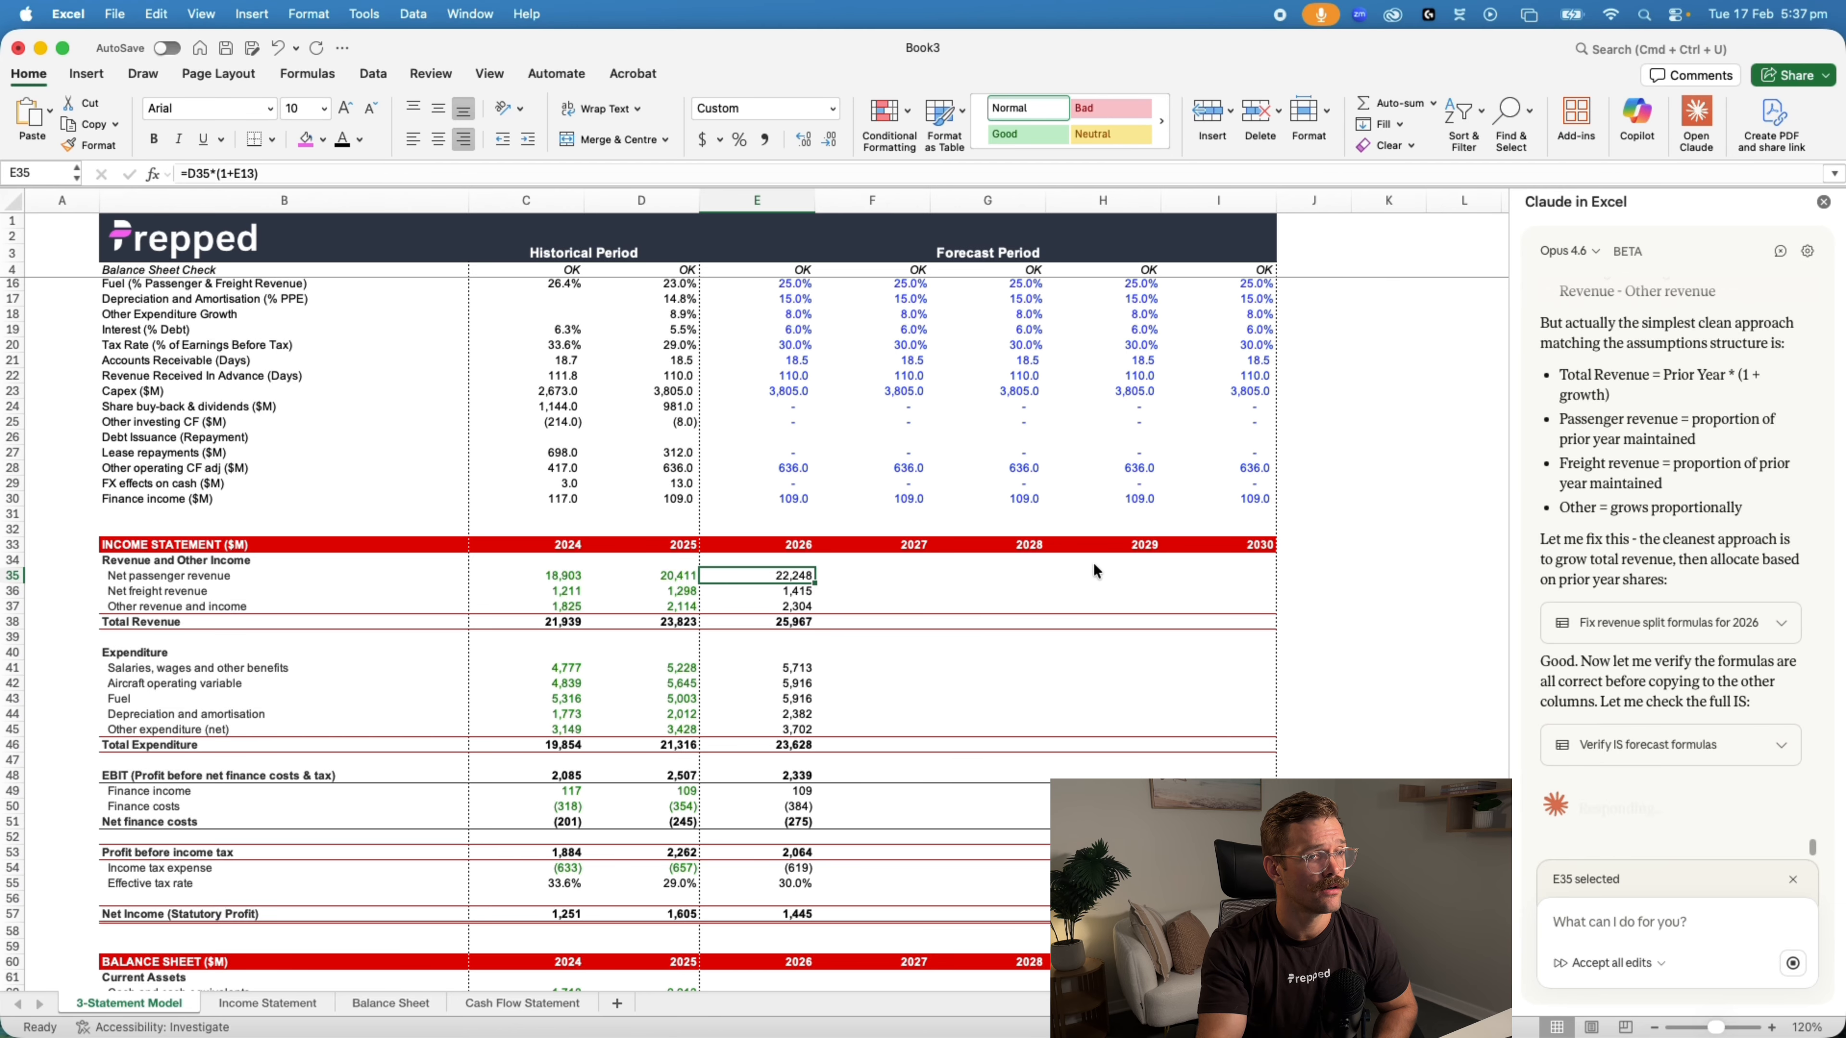
{"action": "scroll", "coordinate": [1098, 582], "scroll_direction": "down", "scroll_amount": 5}
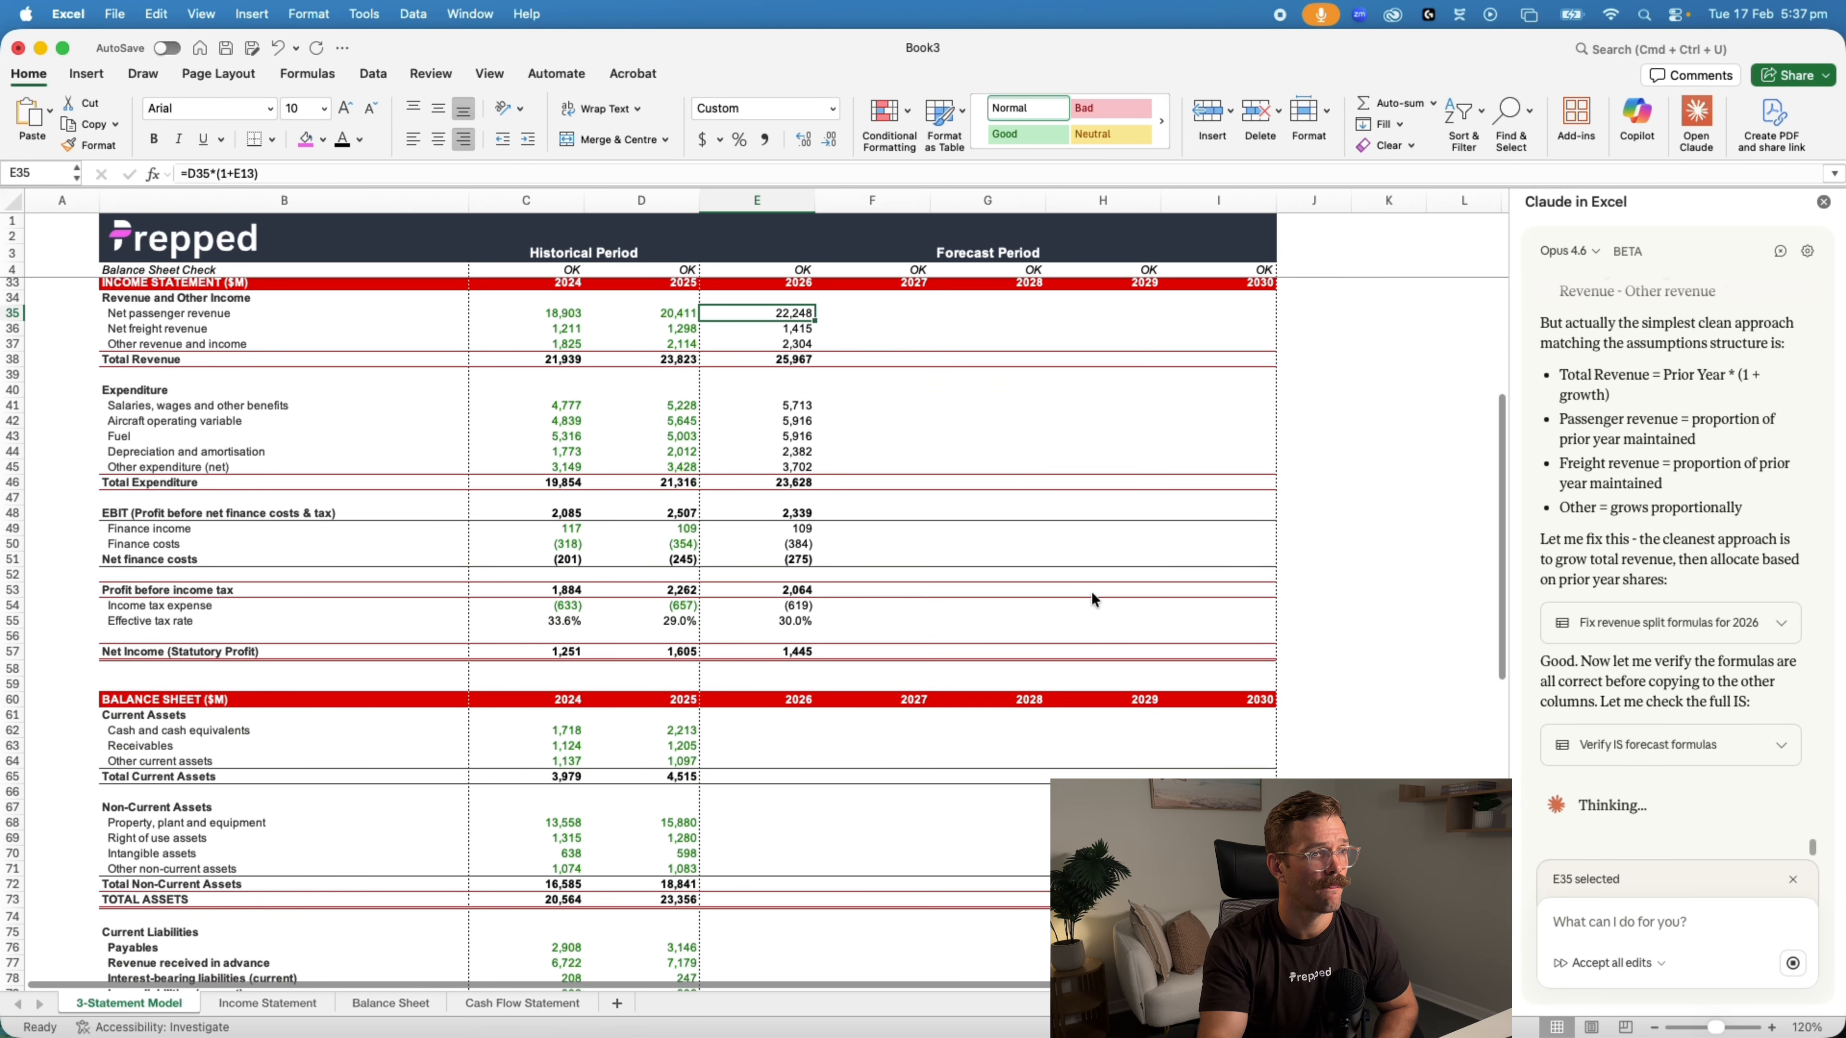
{"action": "scroll", "coordinate": [1092, 592], "scroll_direction": "up", "scroll_amount": 3}
{"action": "left_click", "coordinate": [553, 176]}
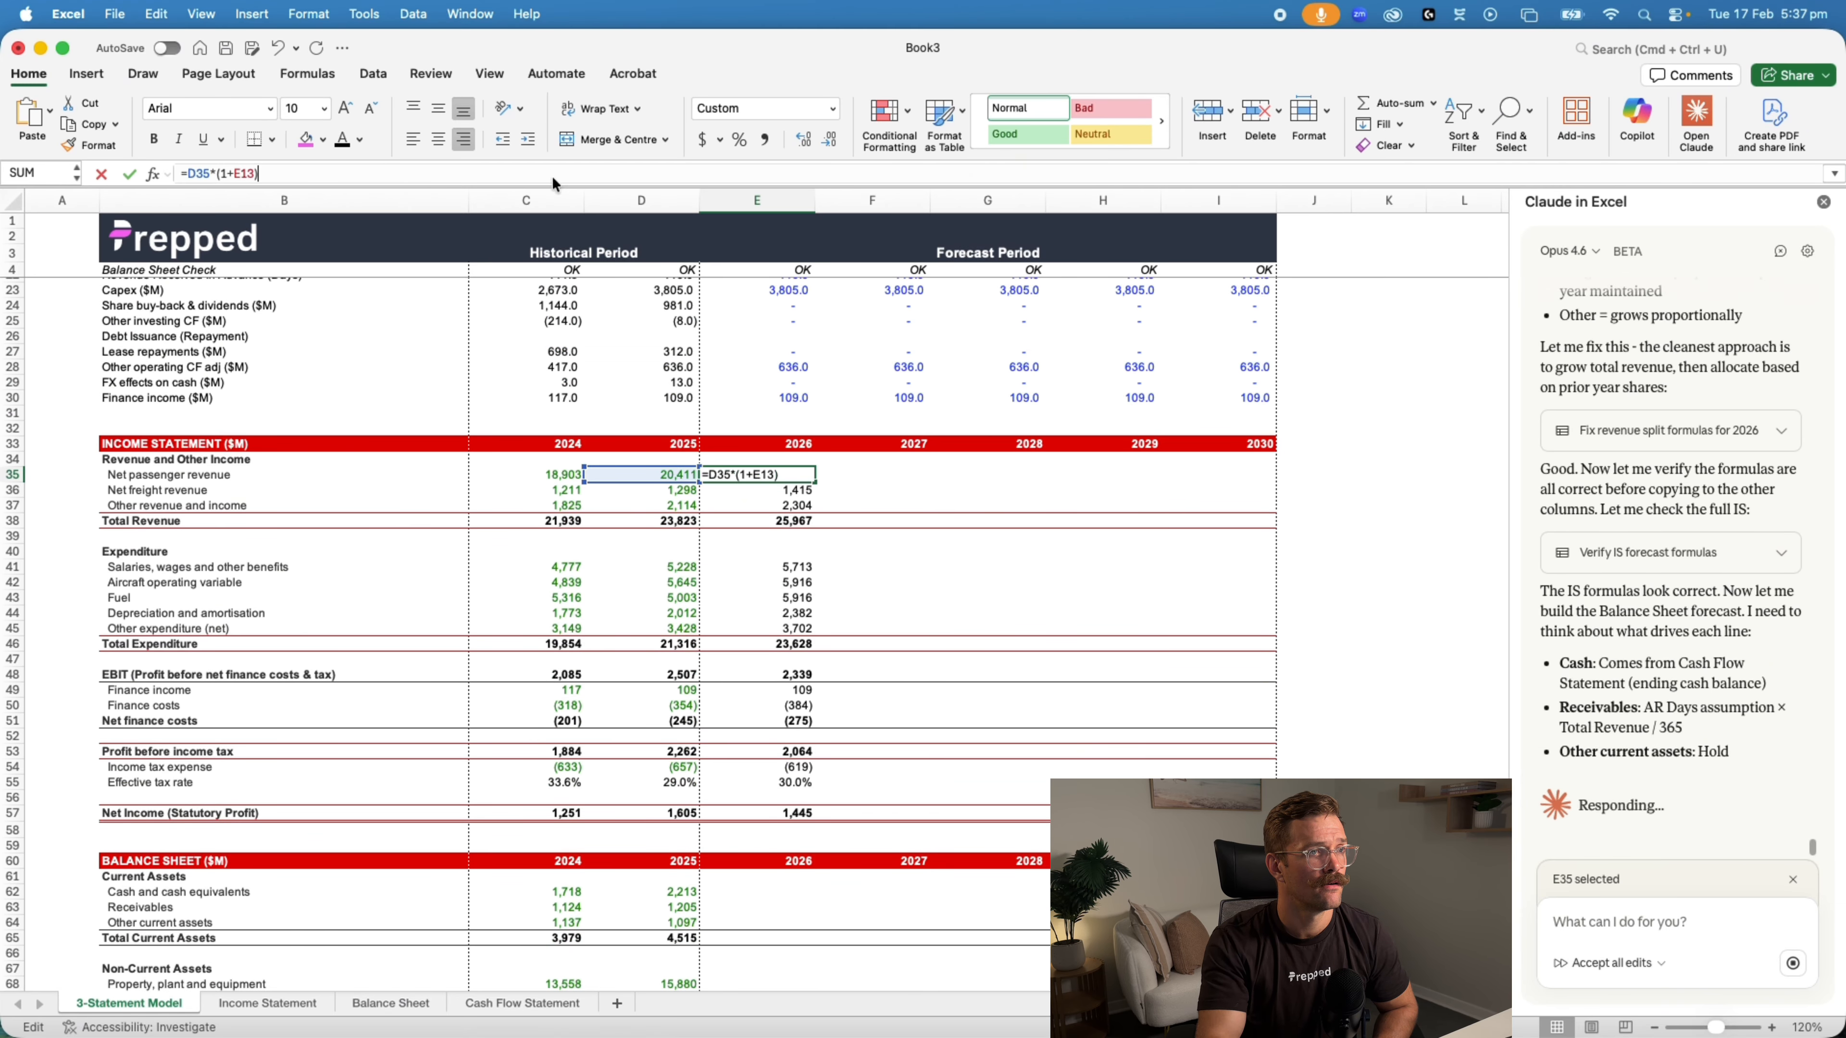
{"action": "scroll", "coordinate": [930, 626], "scroll_direction": "up", "scroll_amount": 5}
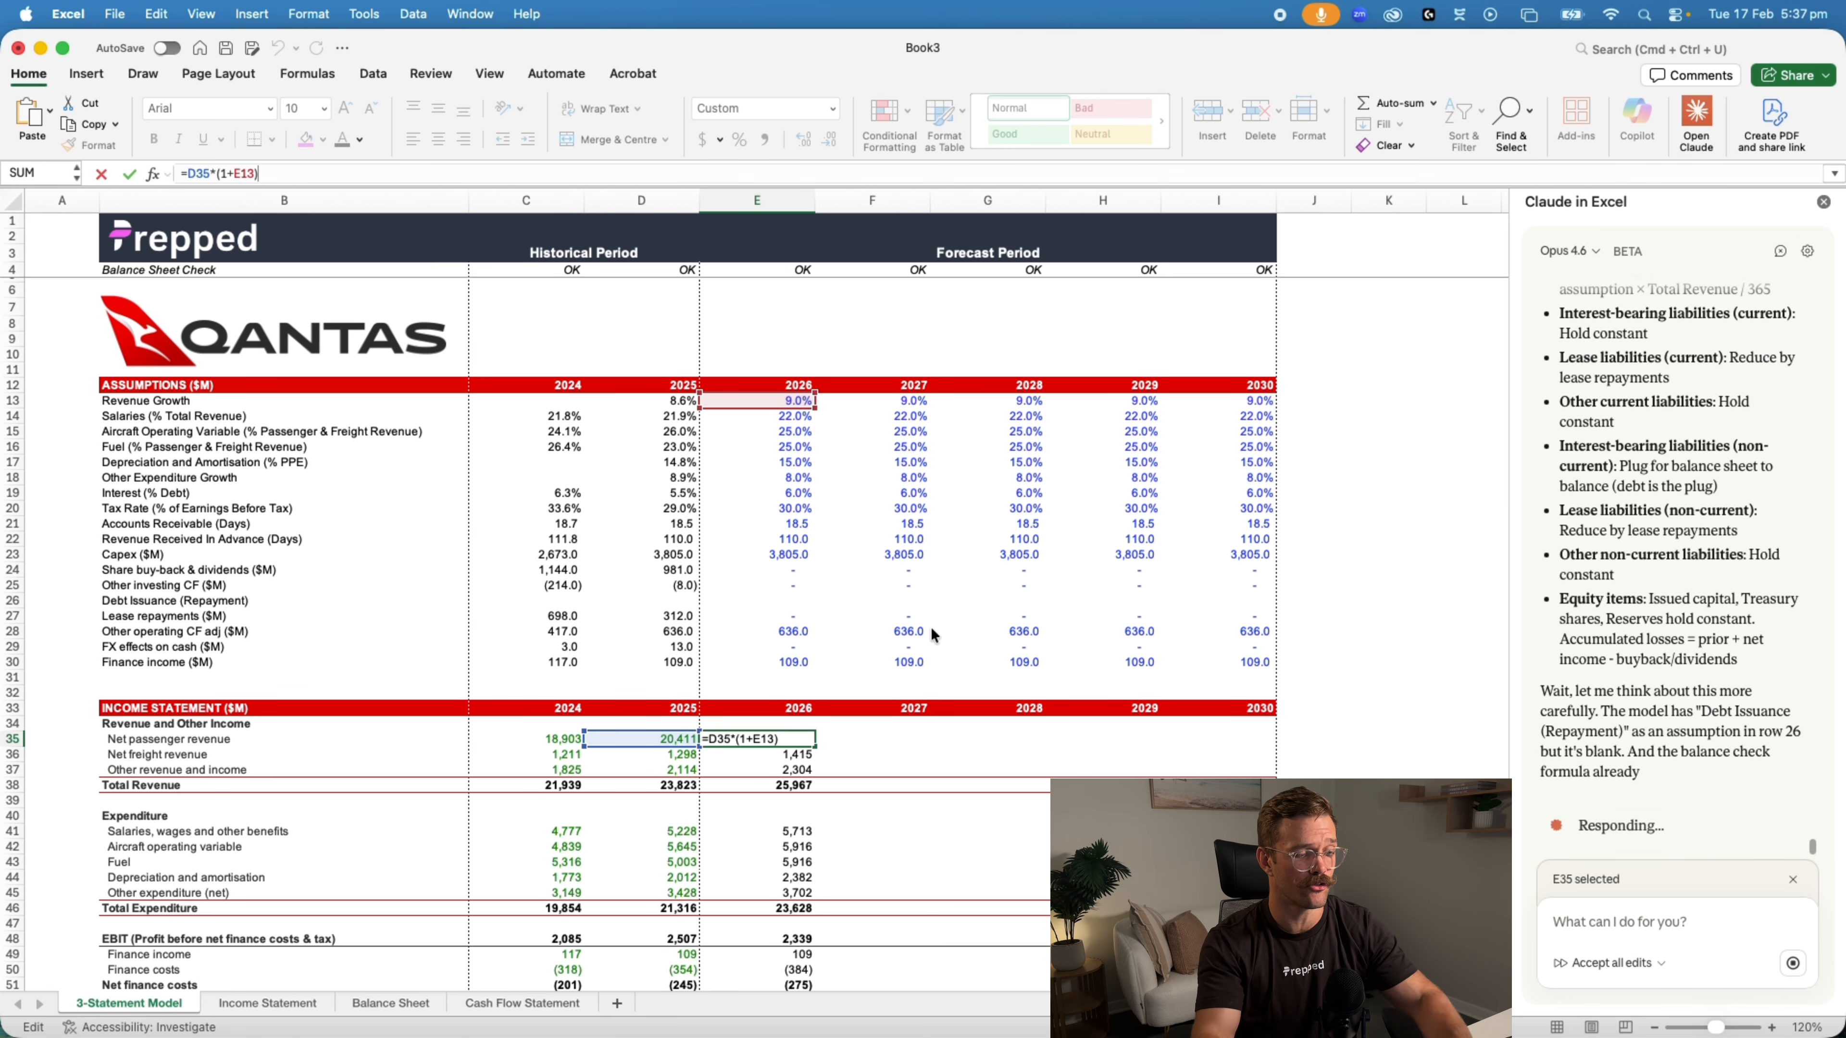
{"action": "key", "text": "Escape"}
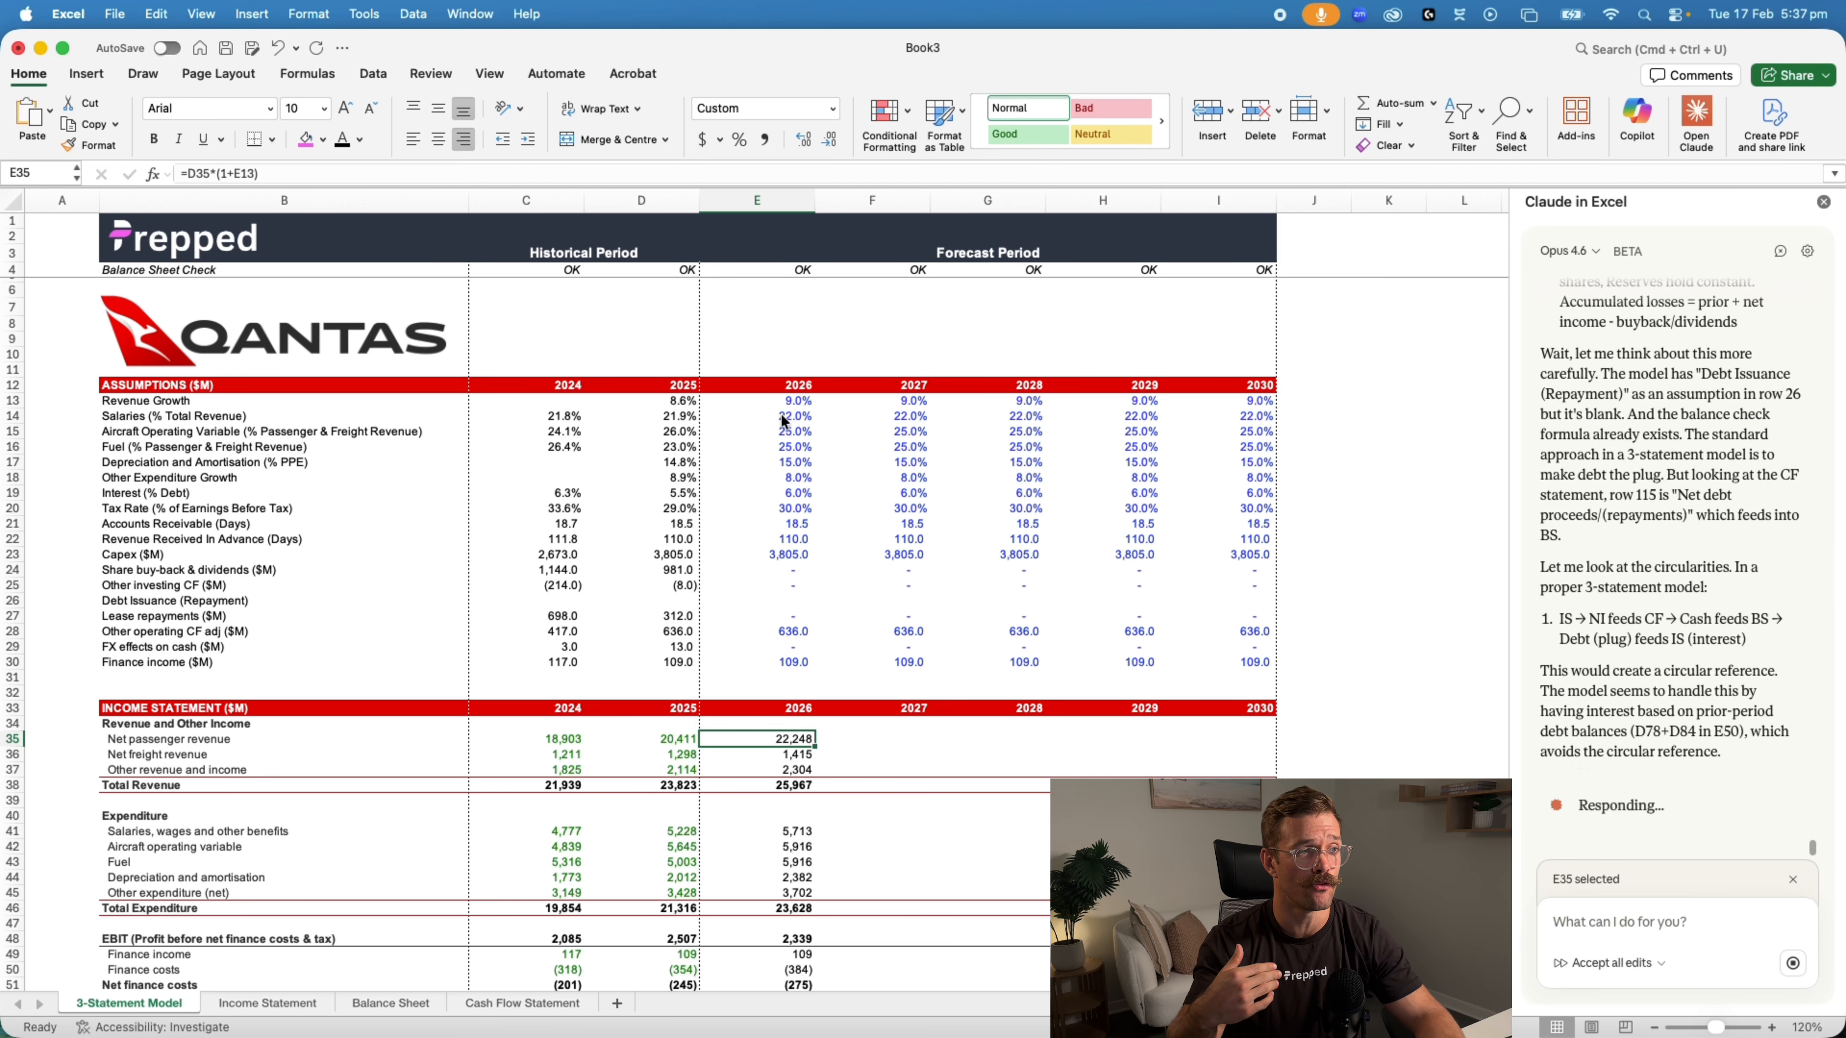
Compare the 2026 net income in Book3 with the same line on the Qantas Model (Claude) workbook's 3-Statement Model sheet
{"action": "scroll", "coordinate": [978, 879], "scroll_direction": "down", "scroll_amount": 1}
{"action": "scroll", "coordinate": [978, 872], "scroll_direction": "down", "scroll_amount": 8}
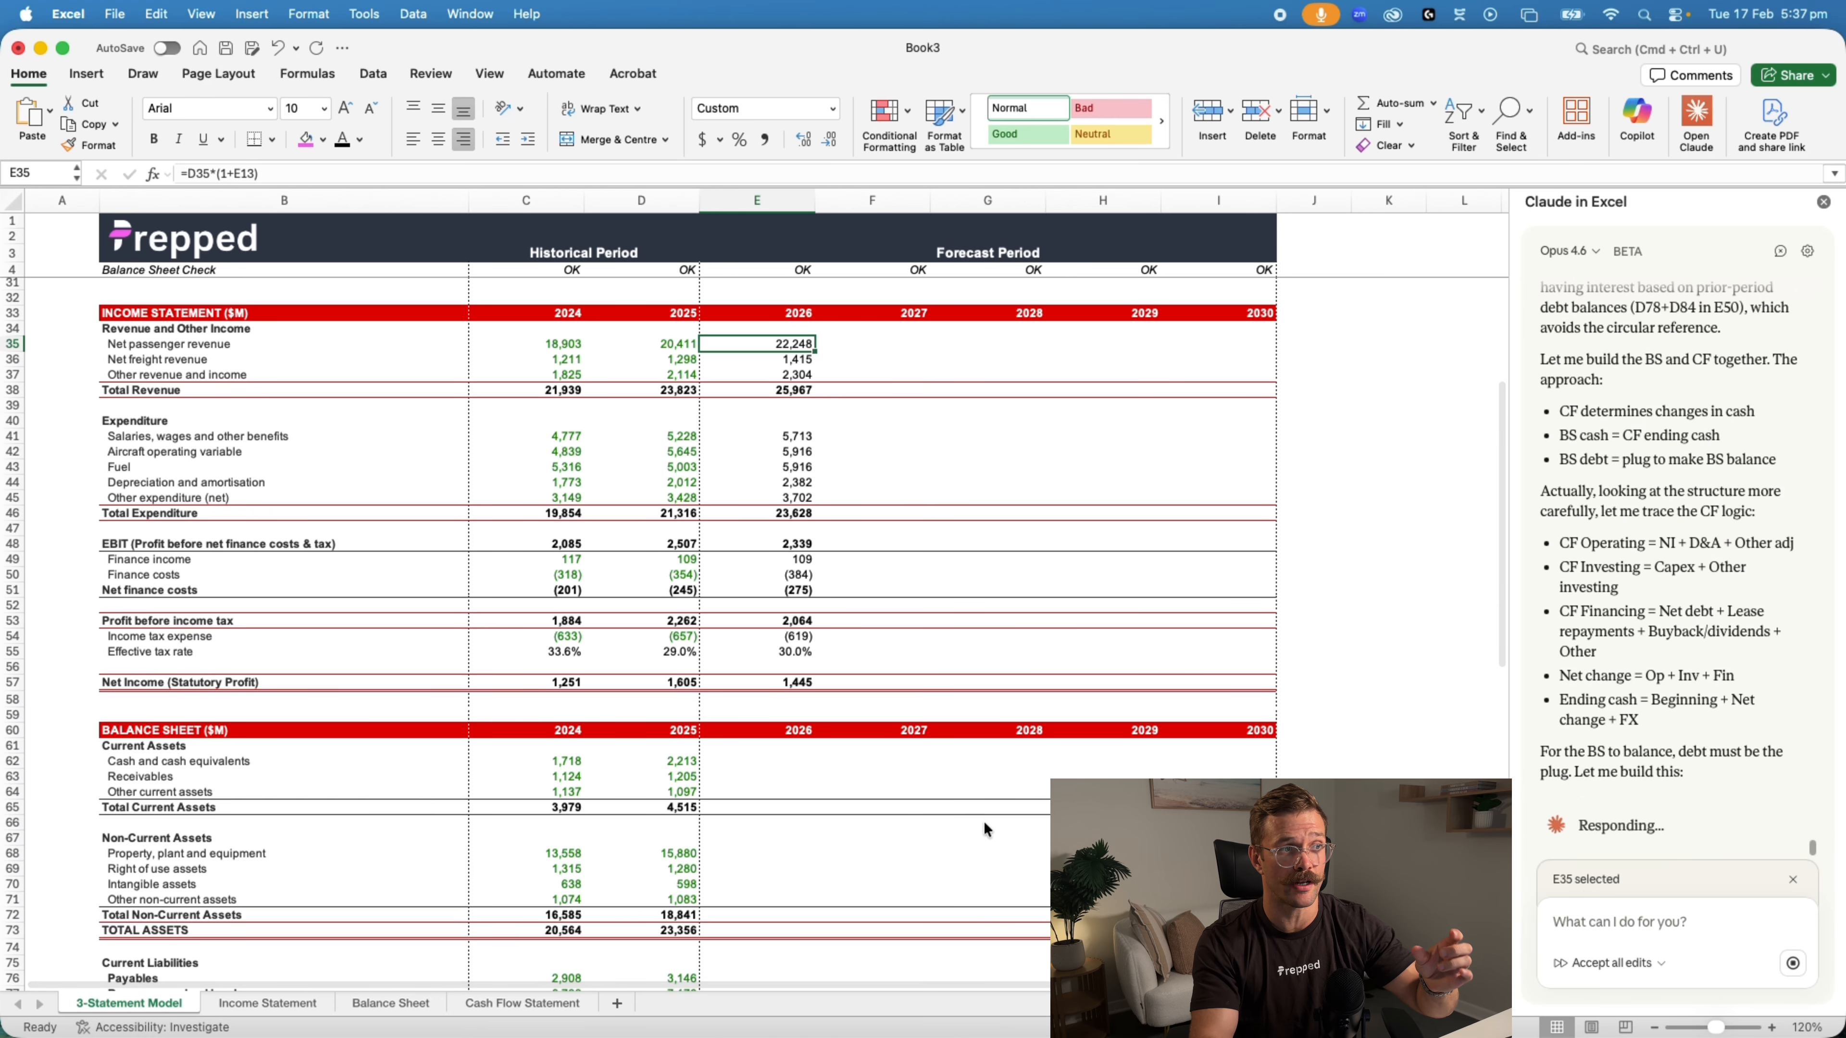
{"action": "left_click", "coordinate": [786, 683]}
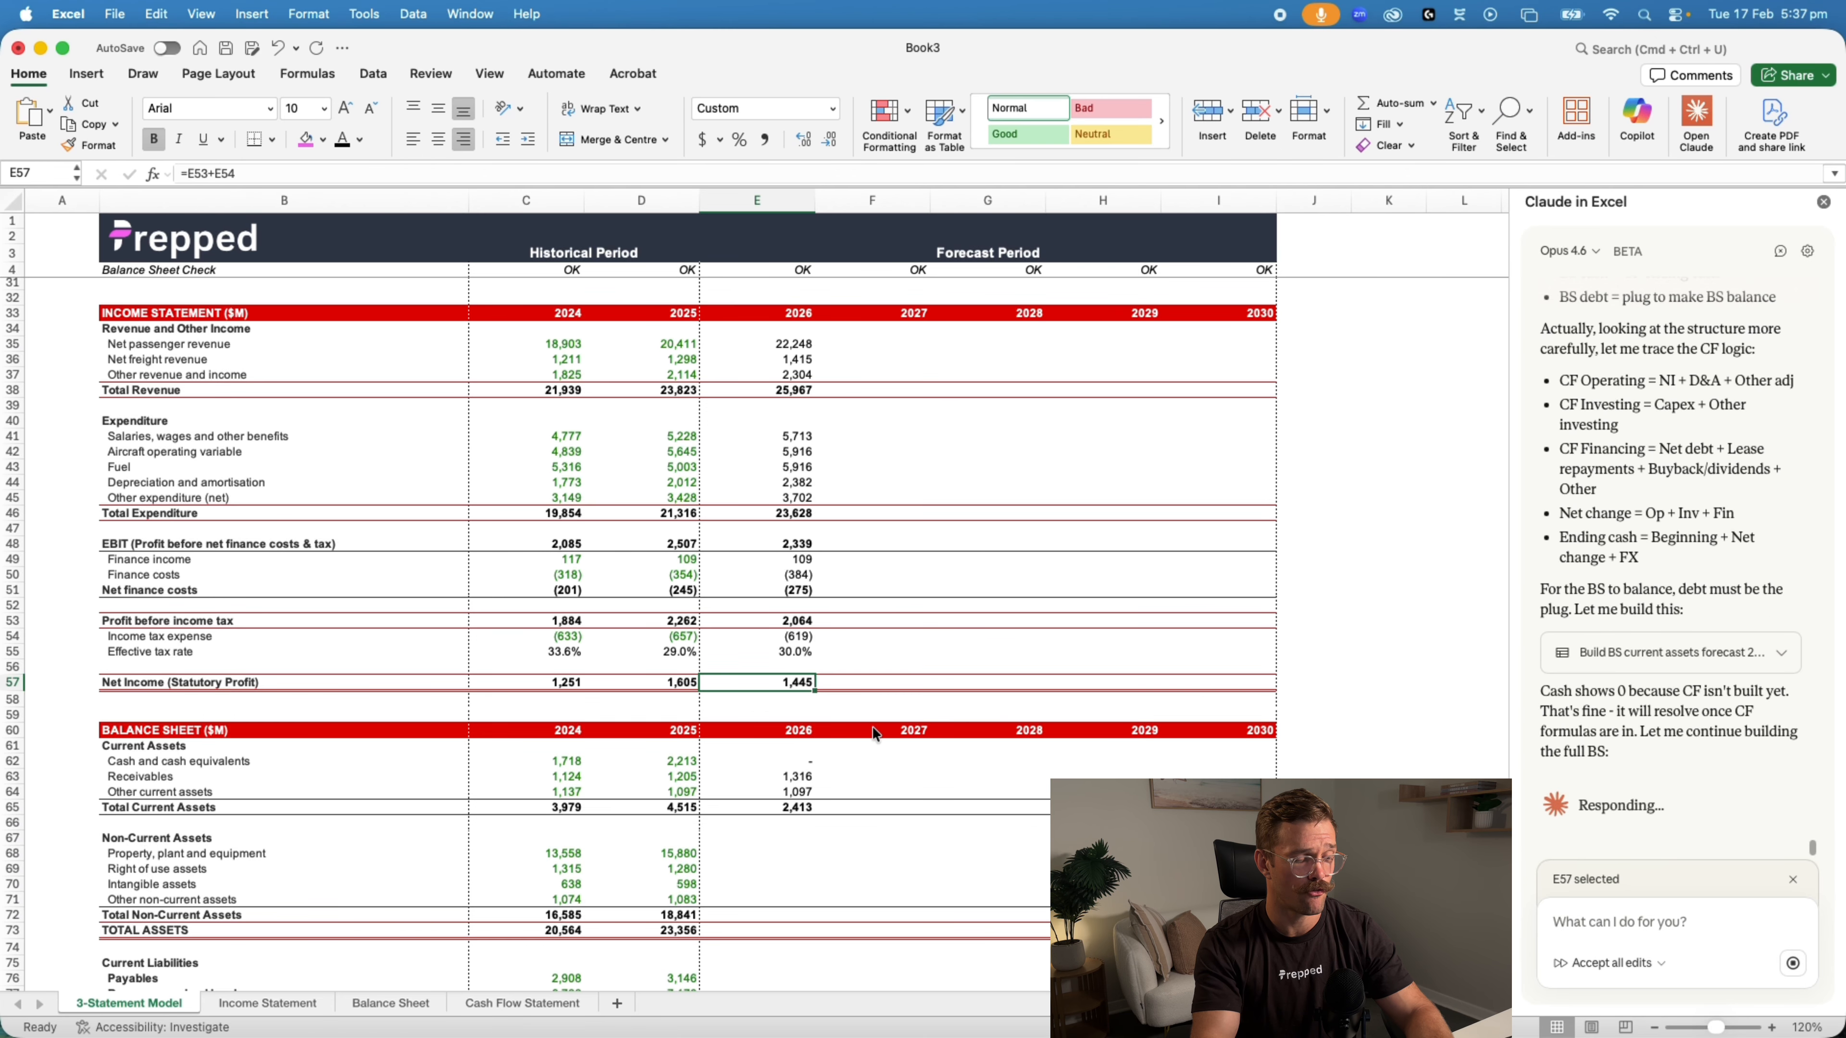
{"action": "key", "text": "super+grave"}
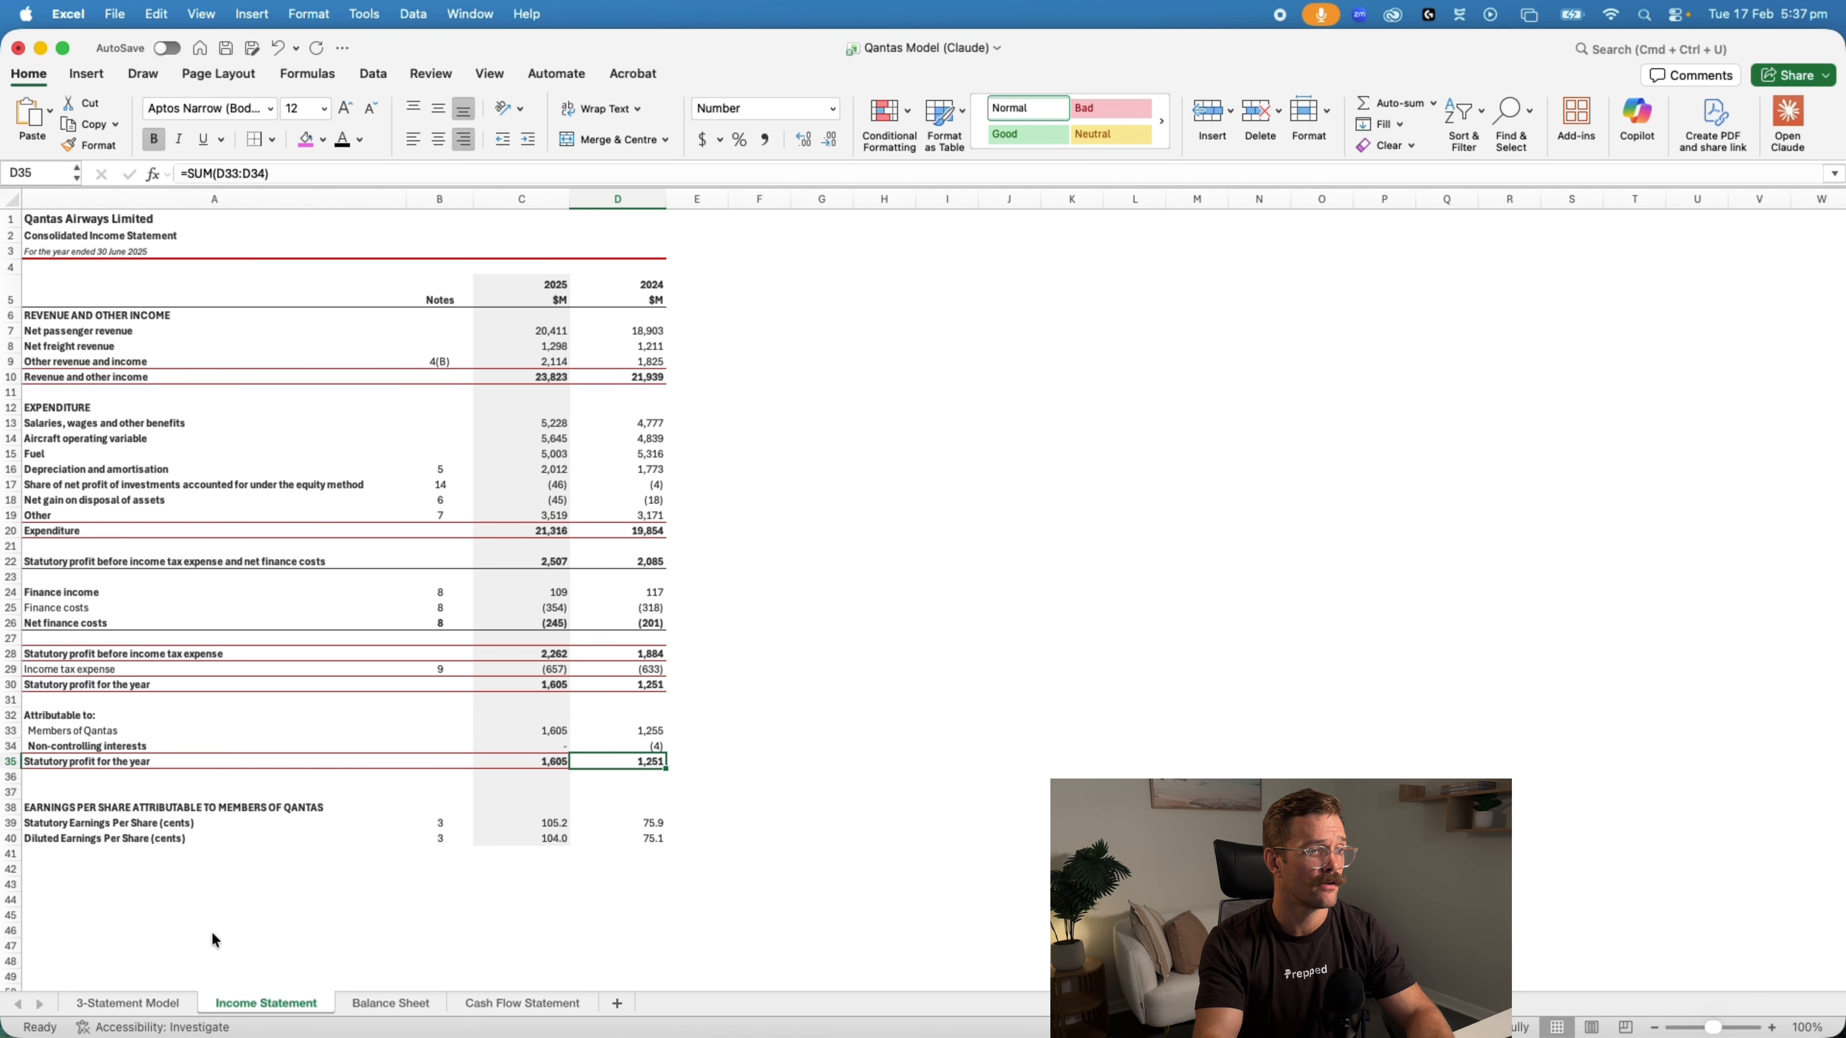
{"action": "left_click", "coordinate": [127, 1005]}
{"action": "scroll", "coordinate": [750, 683], "scroll_direction": "down", "scroll_amount": 5}
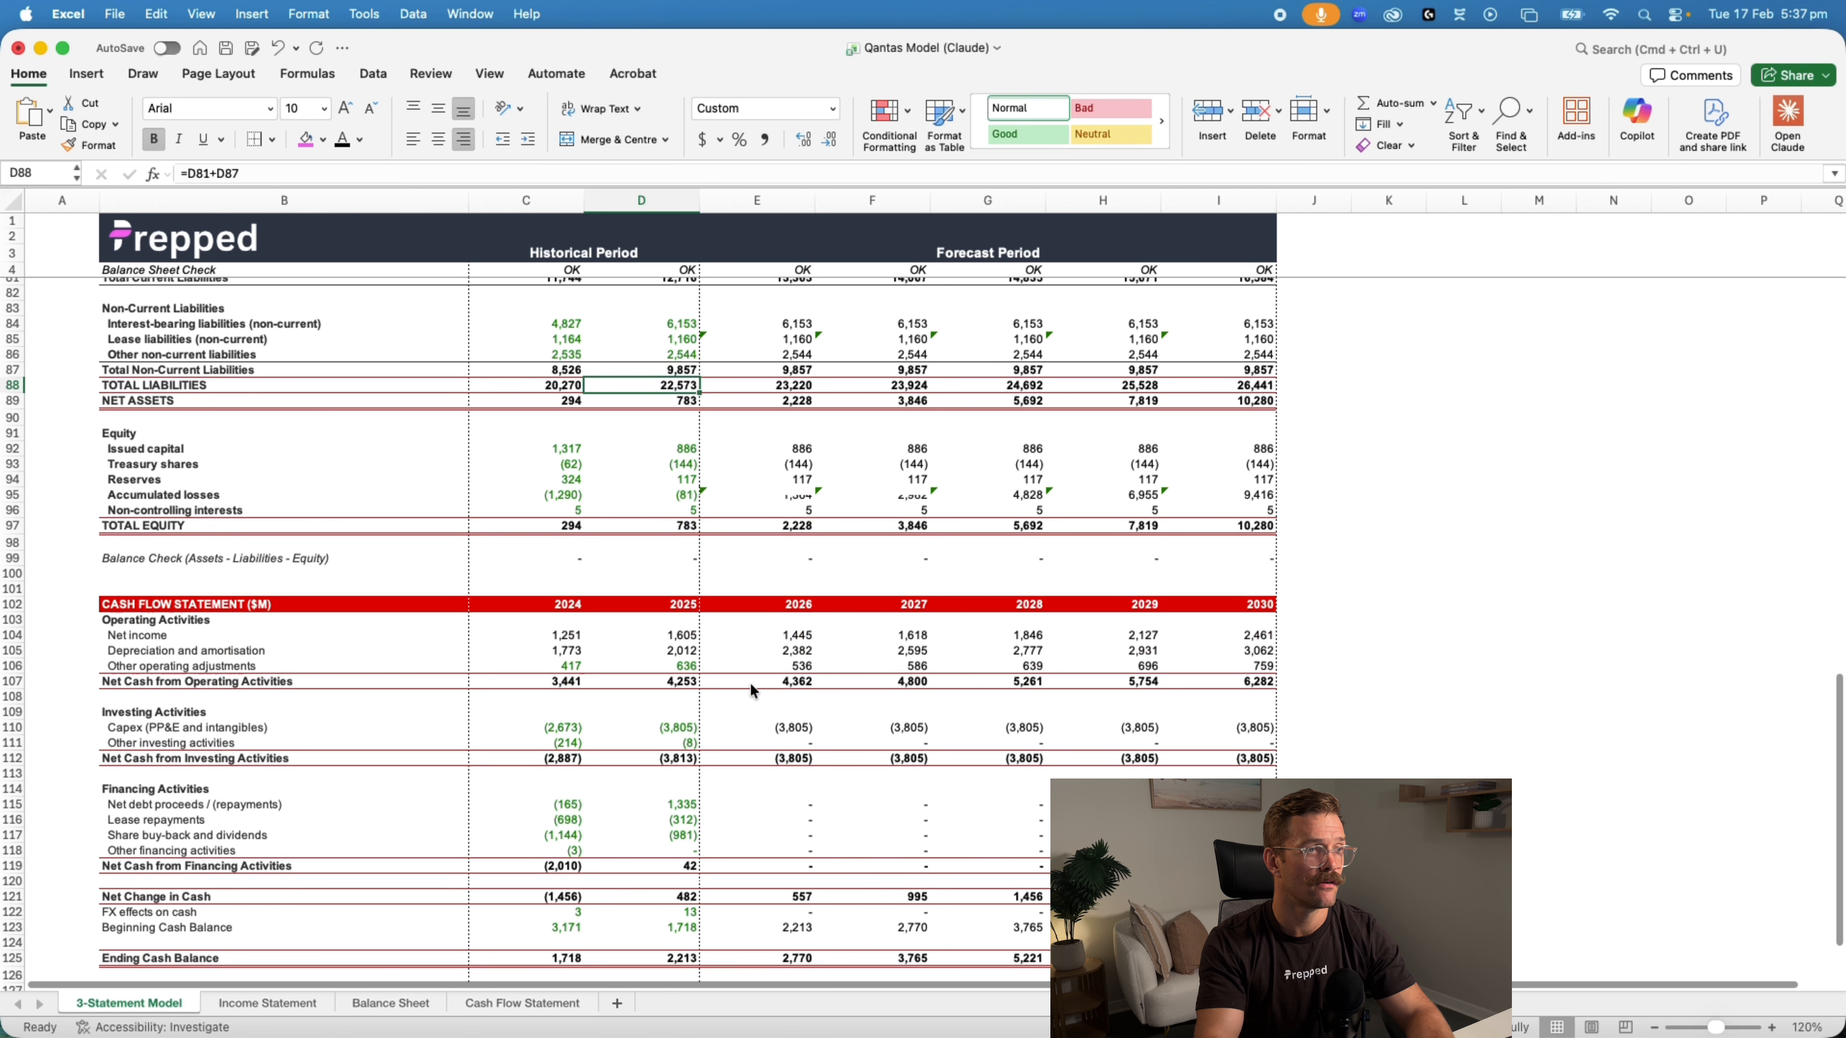
{"action": "scroll", "coordinate": [794, 763], "scroll_direction": "up", "scroll_amount": 10}
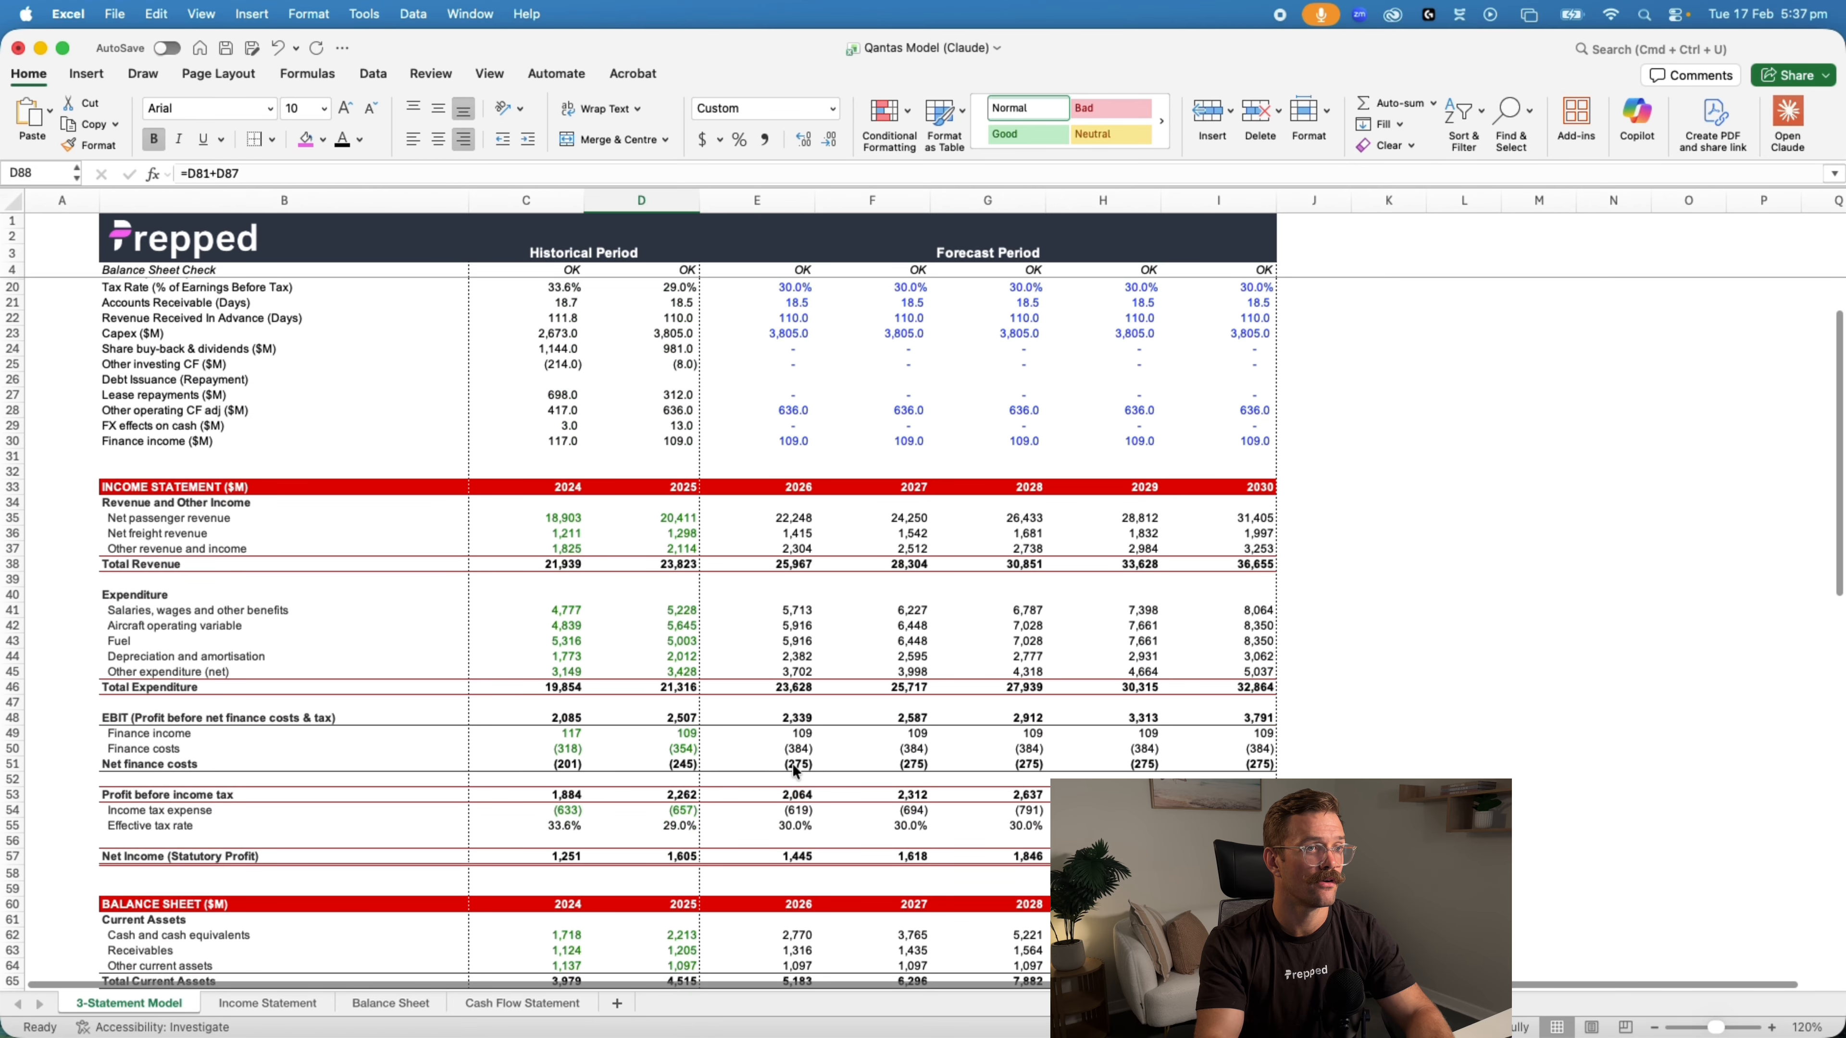
{"action": "left_click", "coordinate": [775, 858]}
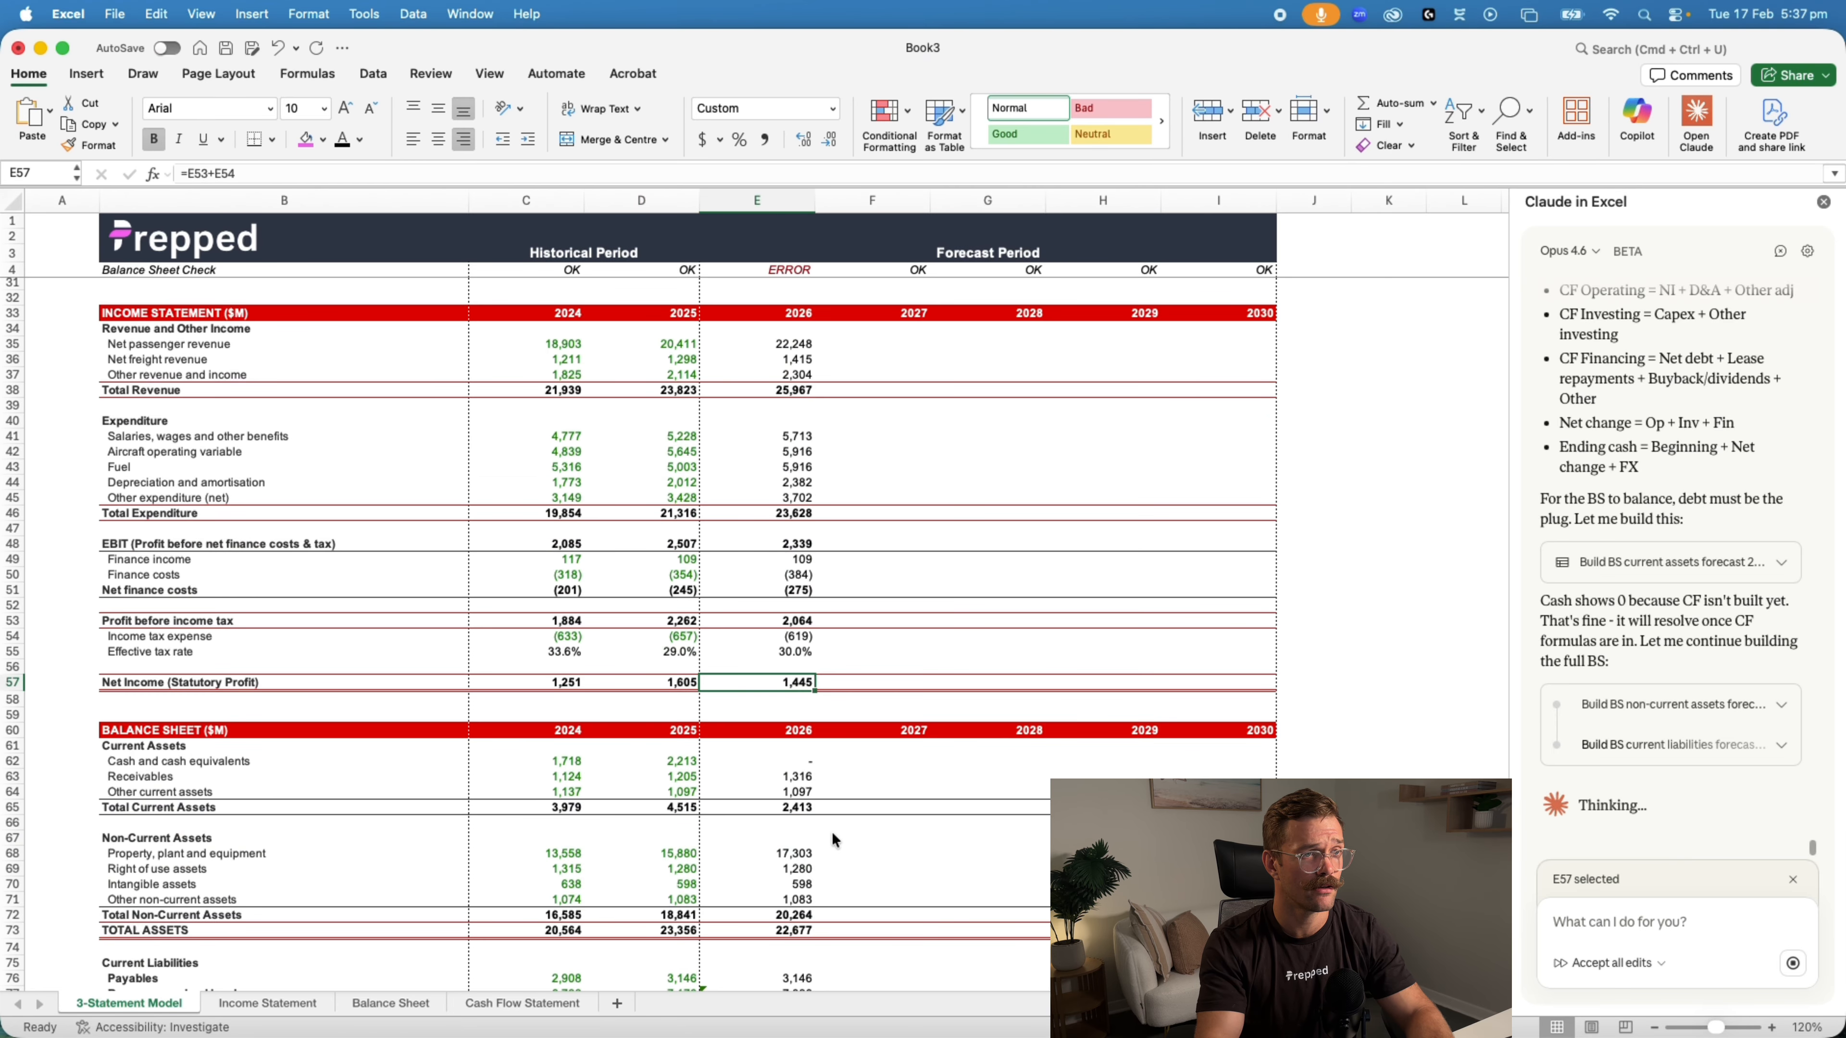
Compare the 2026 balance sheet forecast in Book3 with the completed balance sheet in the Qantas Model (Claude) workbook
{"action": "scroll", "coordinate": [832, 831], "scroll_direction": "down", "scroll_amount": 3}
{"action": "scroll", "coordinate": [838, 828], "scroll_direction": "down", "scroll_amount": 2}
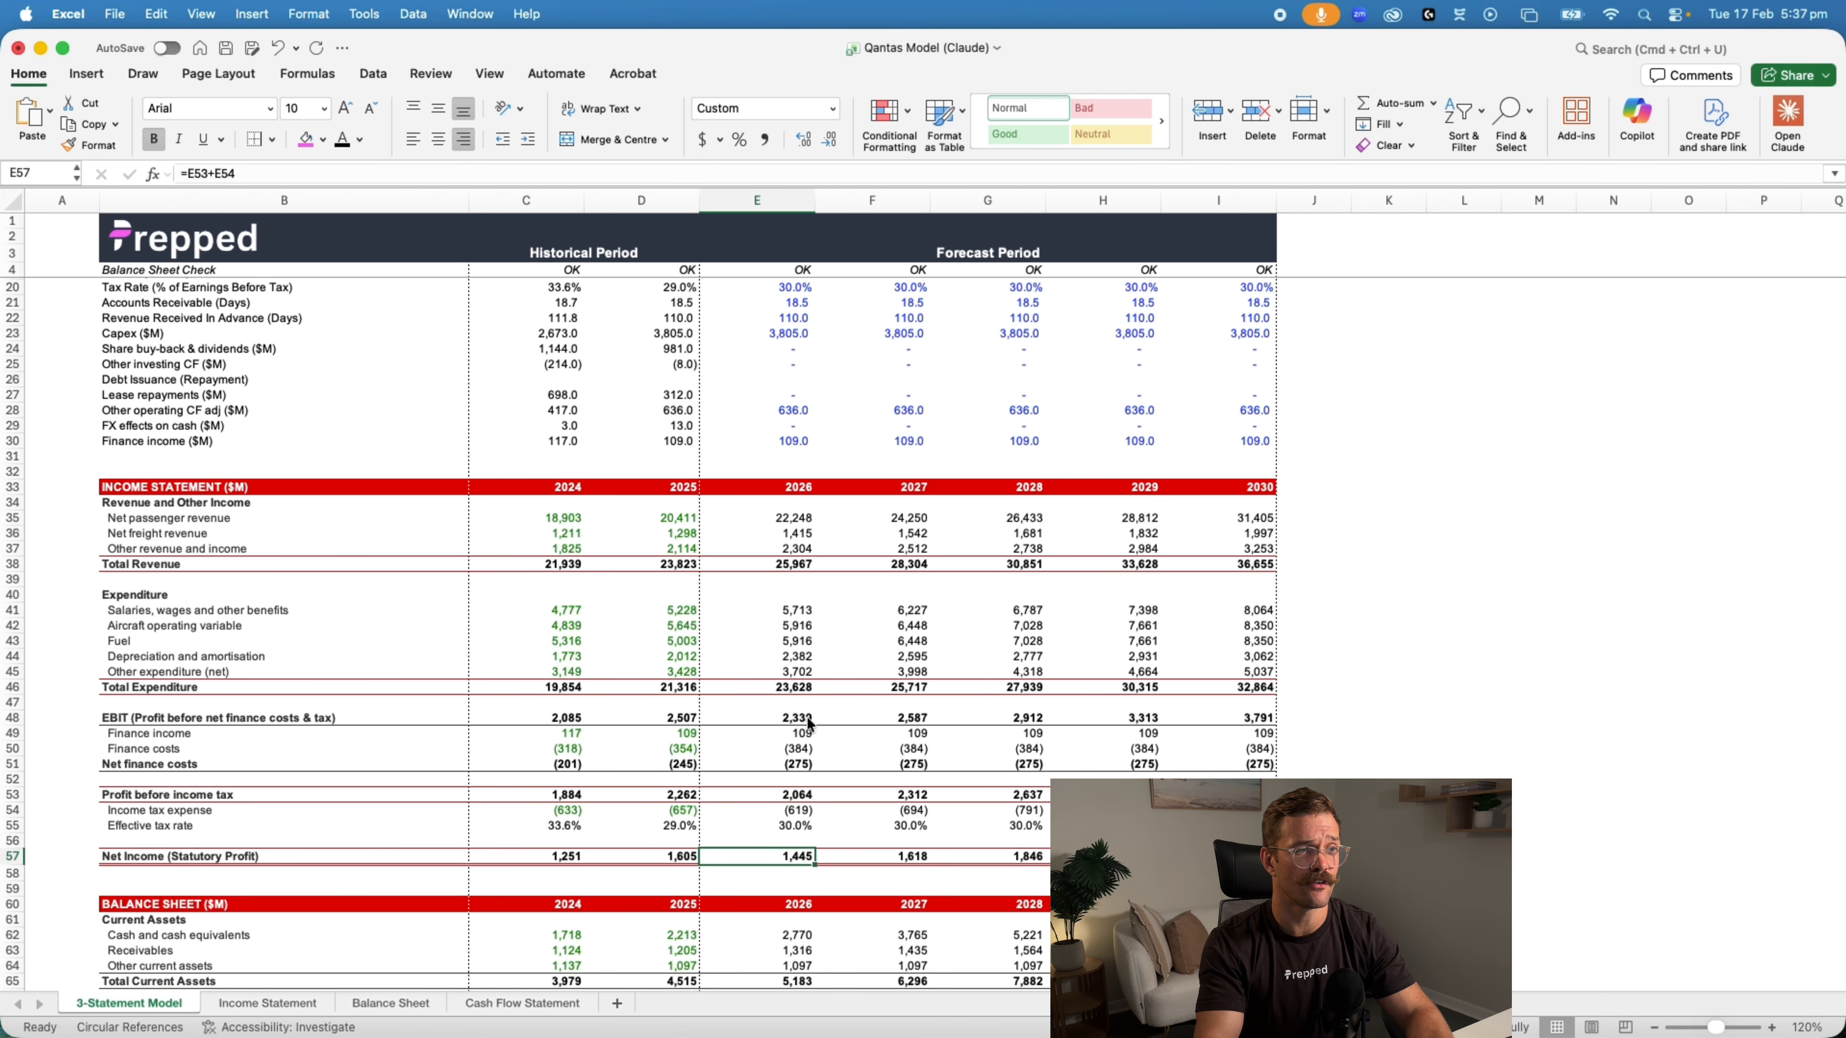
{"action": "scroll", "coordinate": [858, 842], "scroll_direction": "down", "scroll_amount": 5}
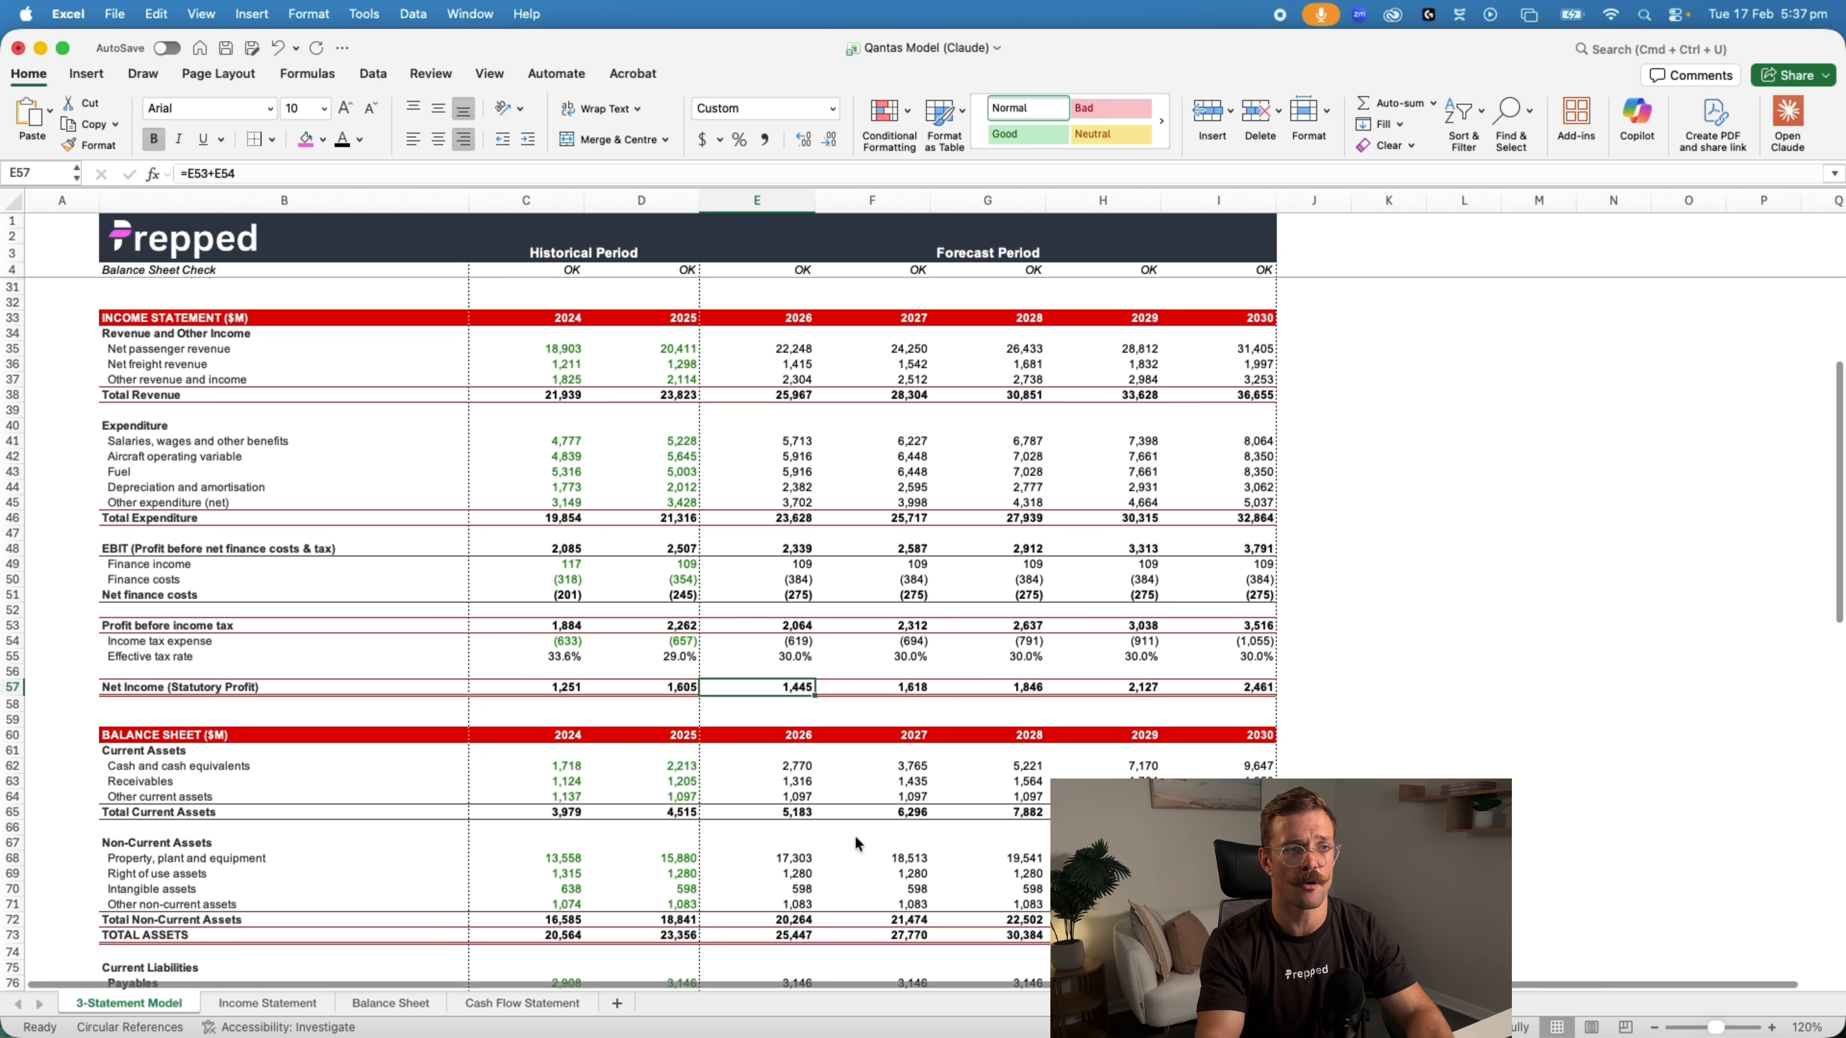
{"action": "scroll", "coordinate": [855, 843], "scroll_direction": "down", "scroll_amount": 3}
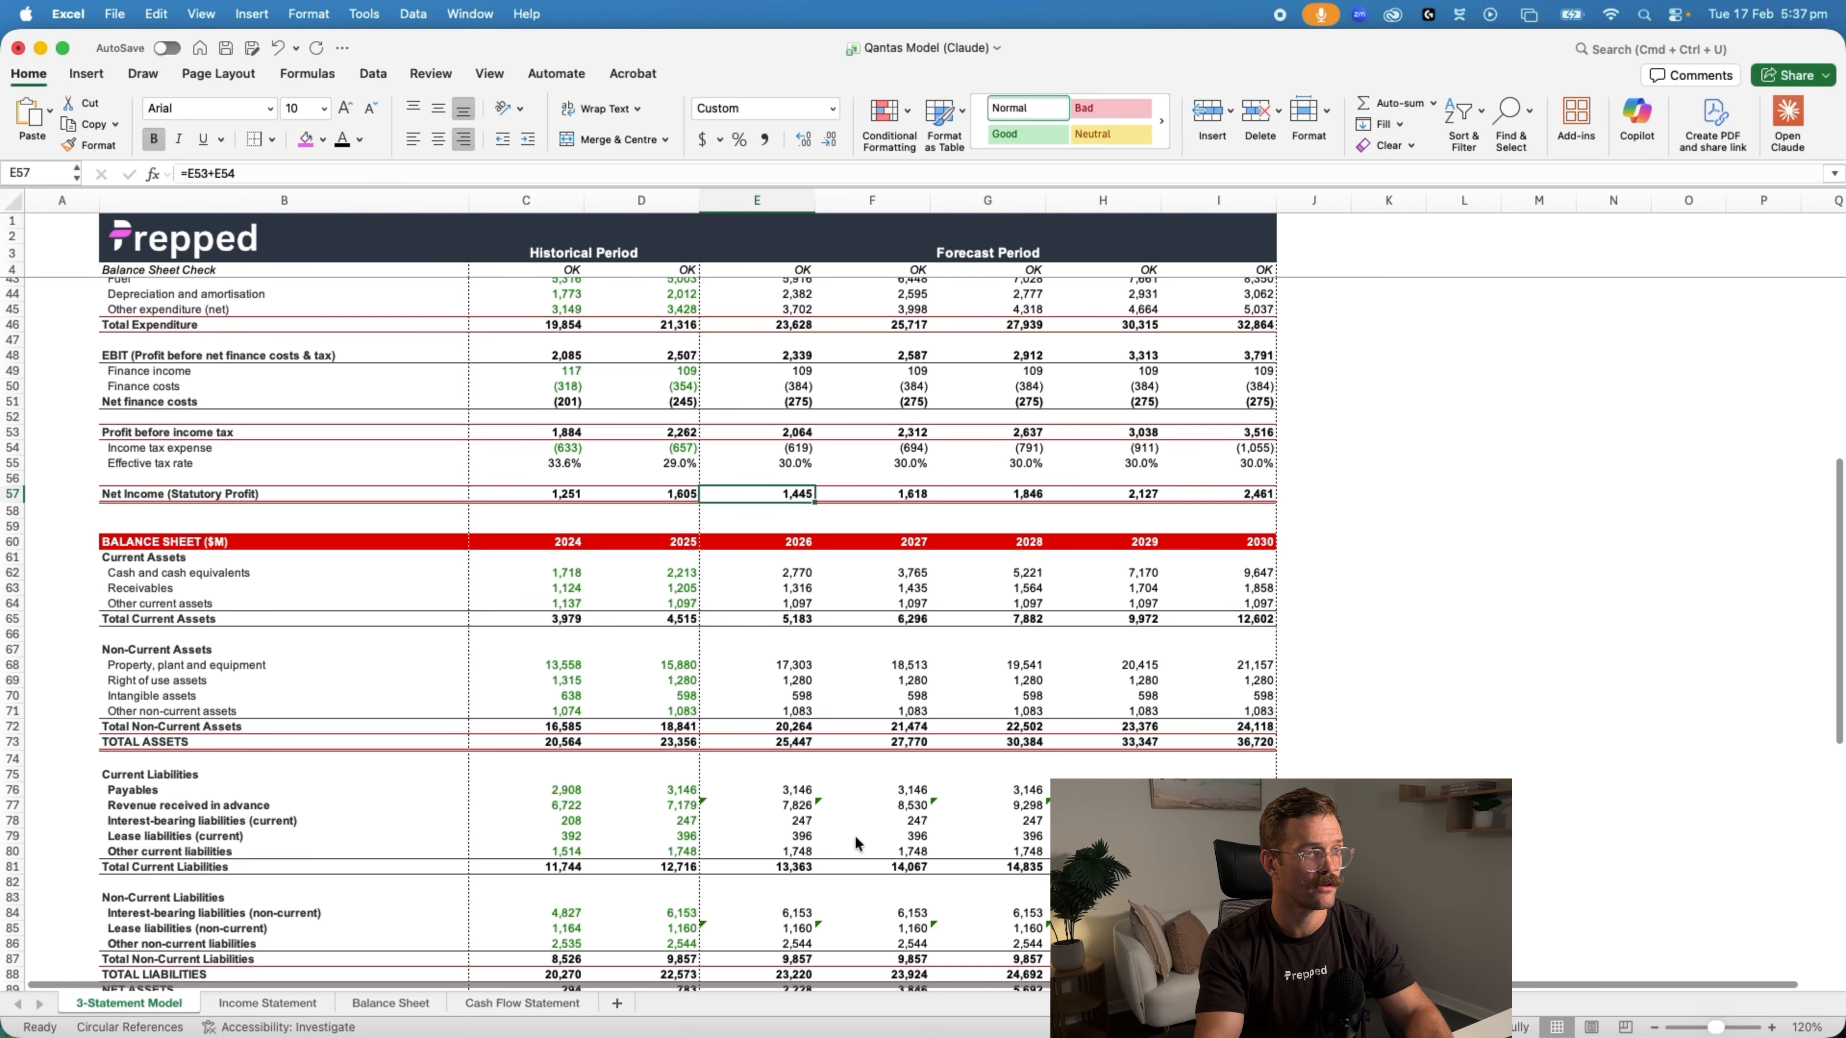
{"action": "scroll", "coordinate": [855, 836], "scroll_direction": "down", "scroll_amount": 4}
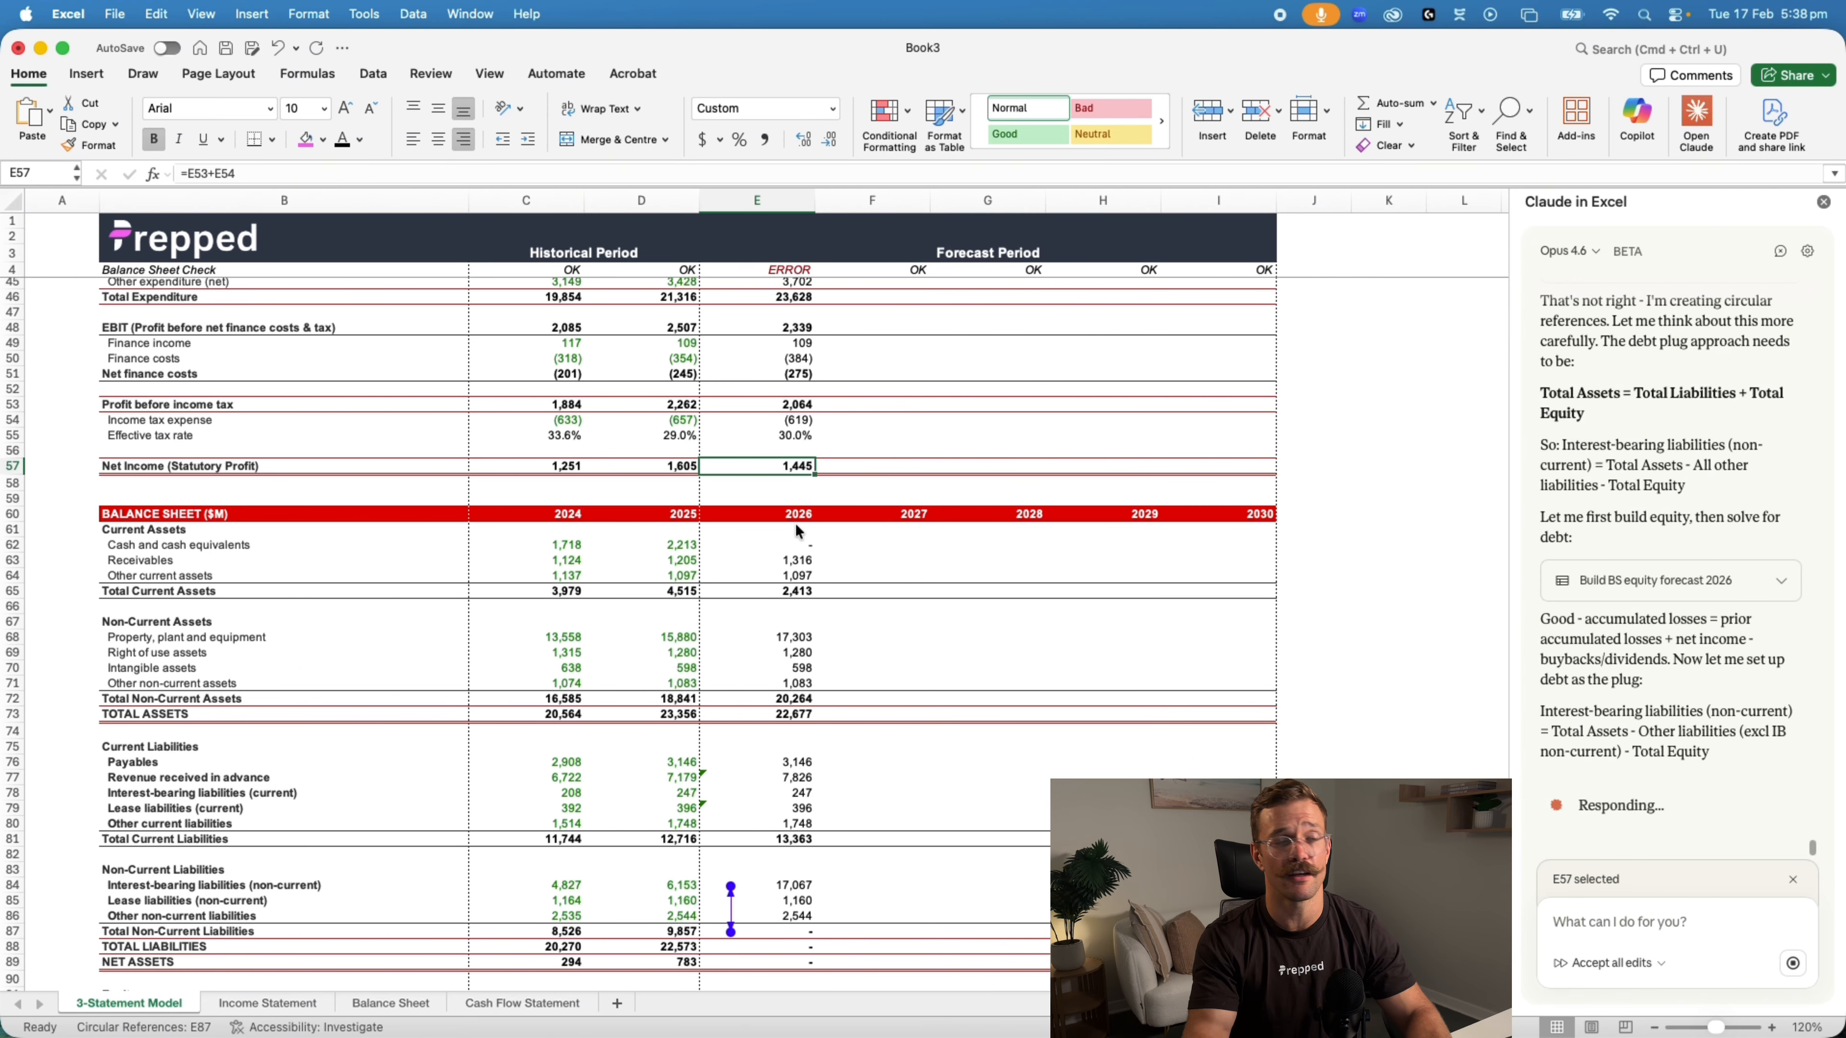
Examine the 2026 liabilities, equity, balance check and cash flow lines in Book3 while Claude builds them
{"action": "scroll", "coordinate": [807, 542], "scroll_direction": "down", "scroll_amount": 10}
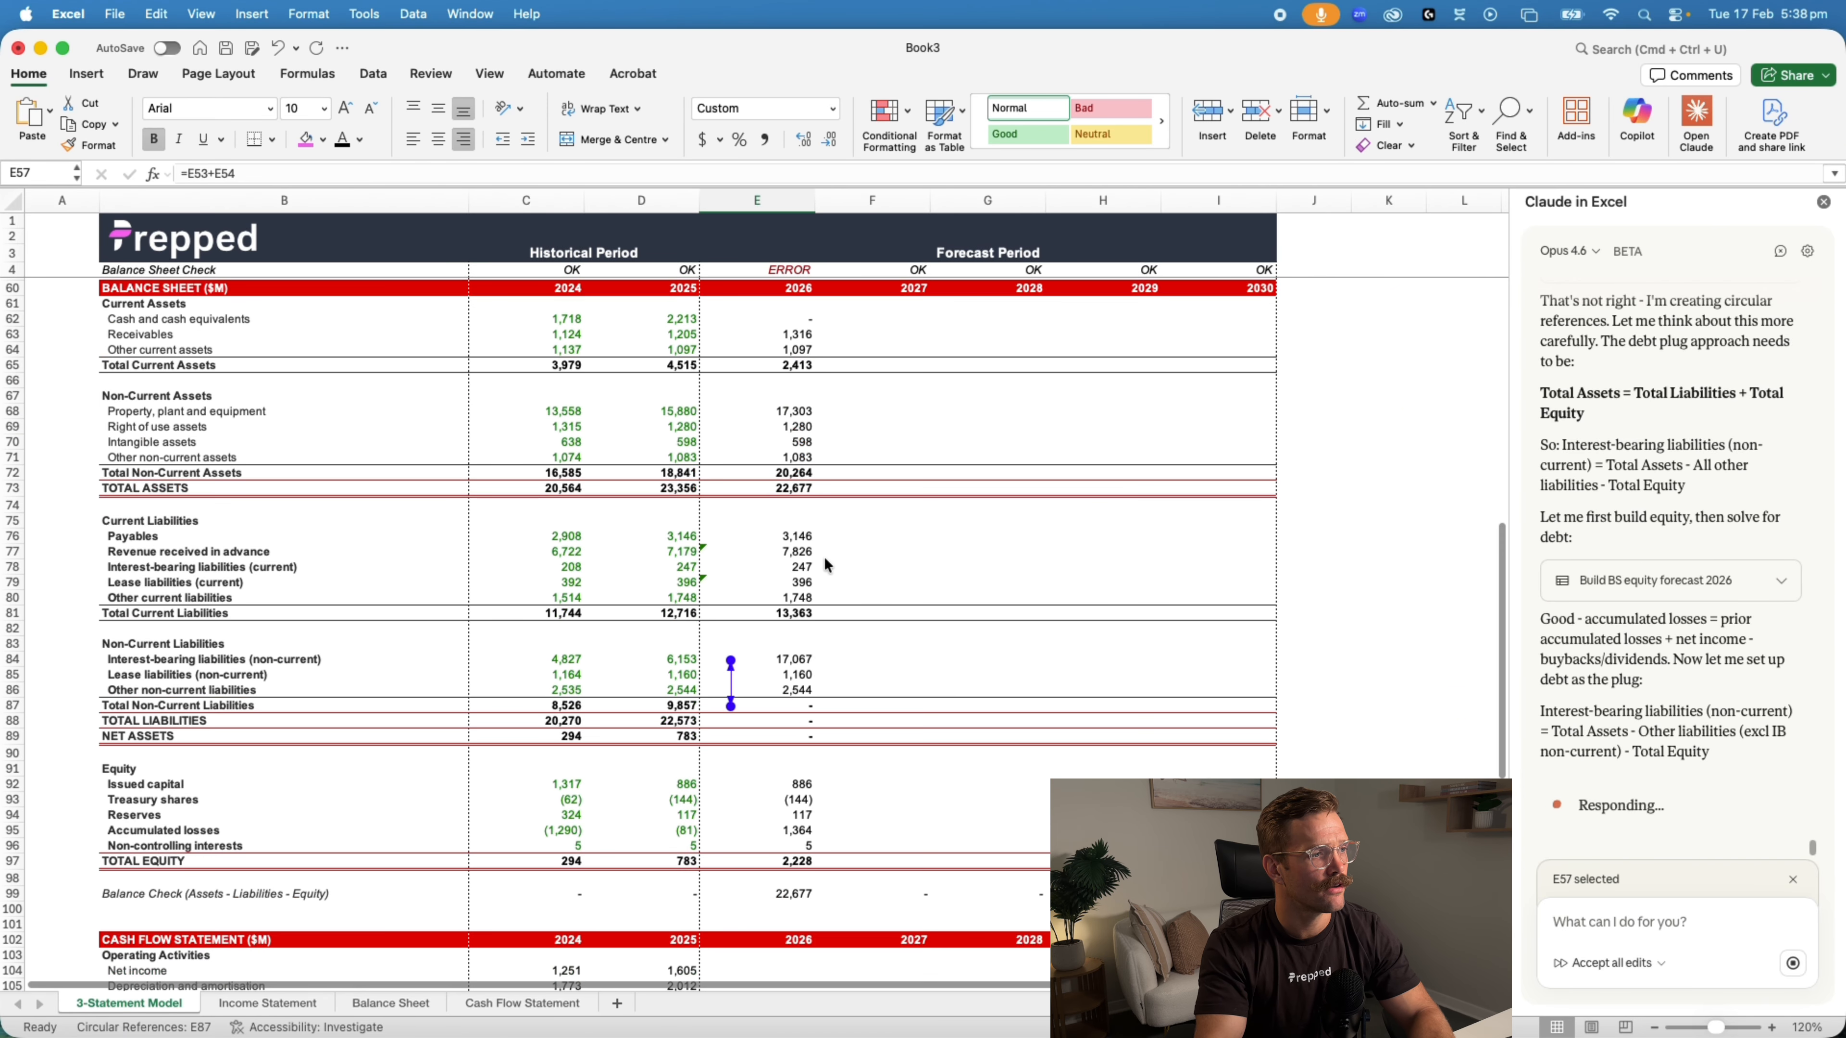
{"action": "scroll", "coordinate": [978, 520], "scroll_direction": "up", "scroll_amount": 6}
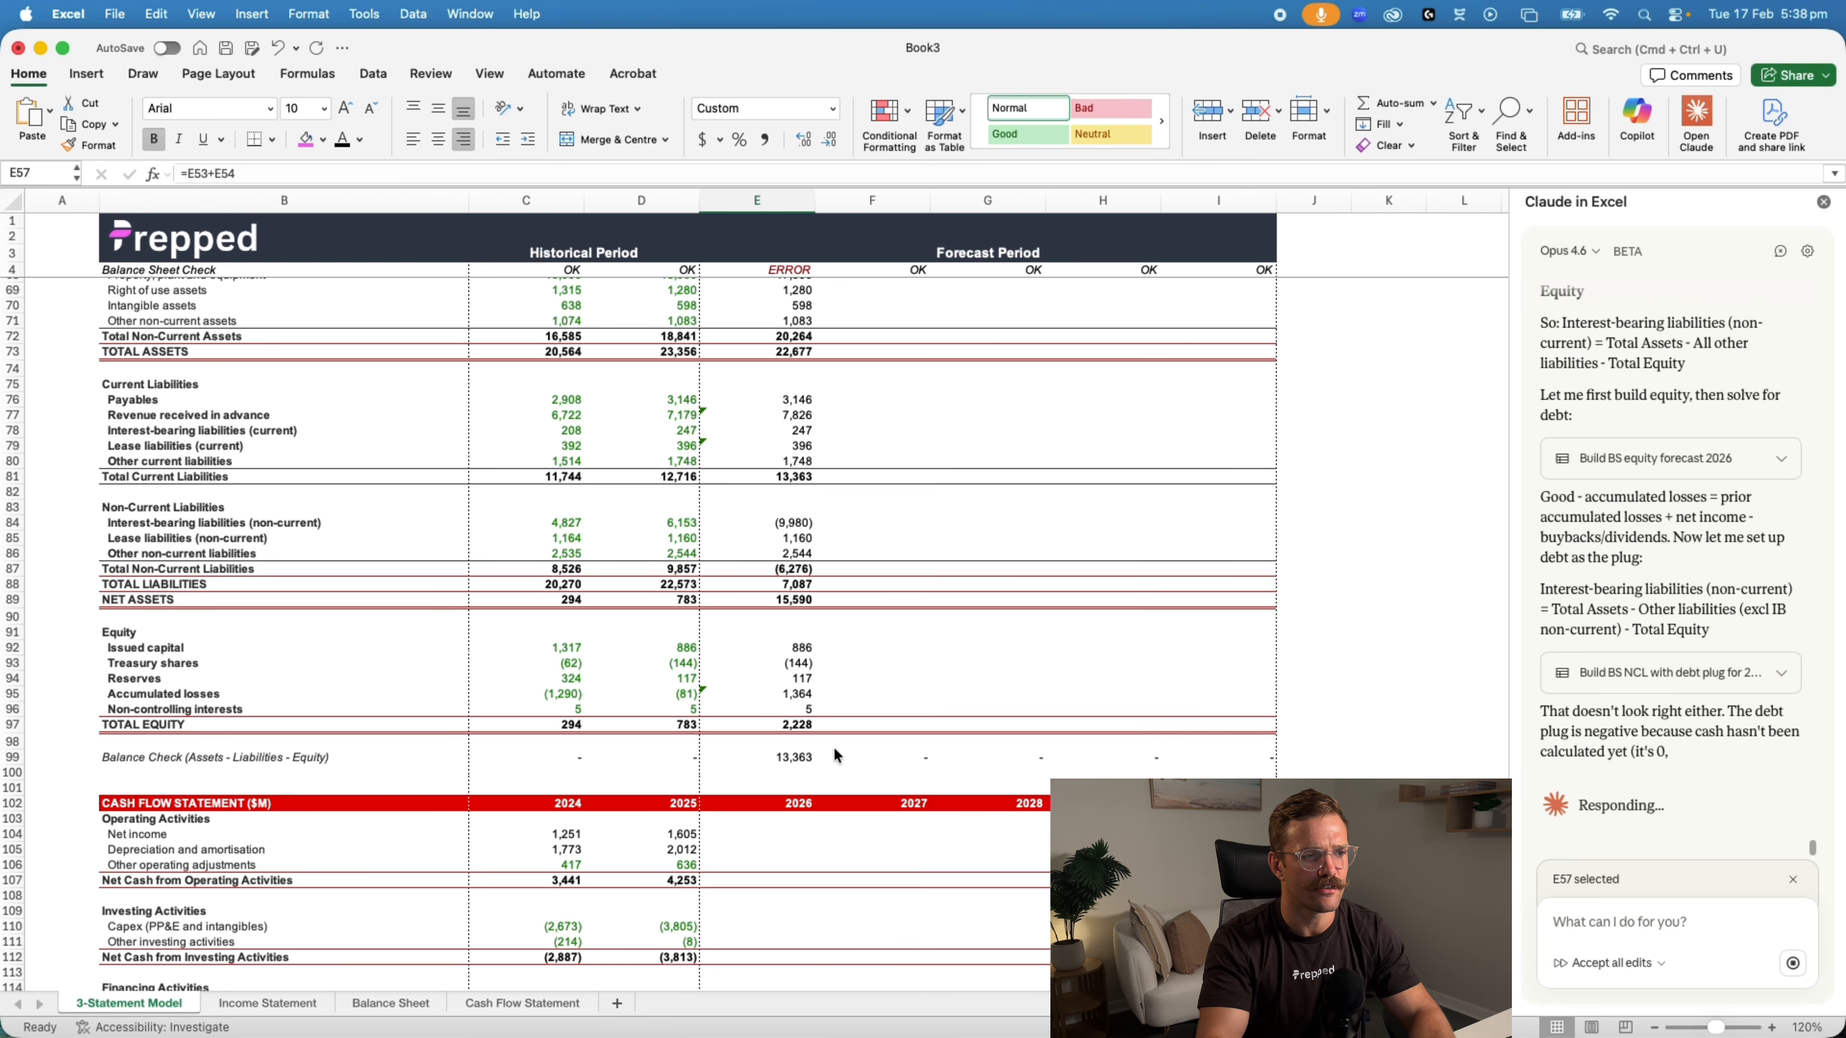
{"action": "scroll", "coordinate": [815, 750], "scroll_direction": "up", "scroll_amount": 2}
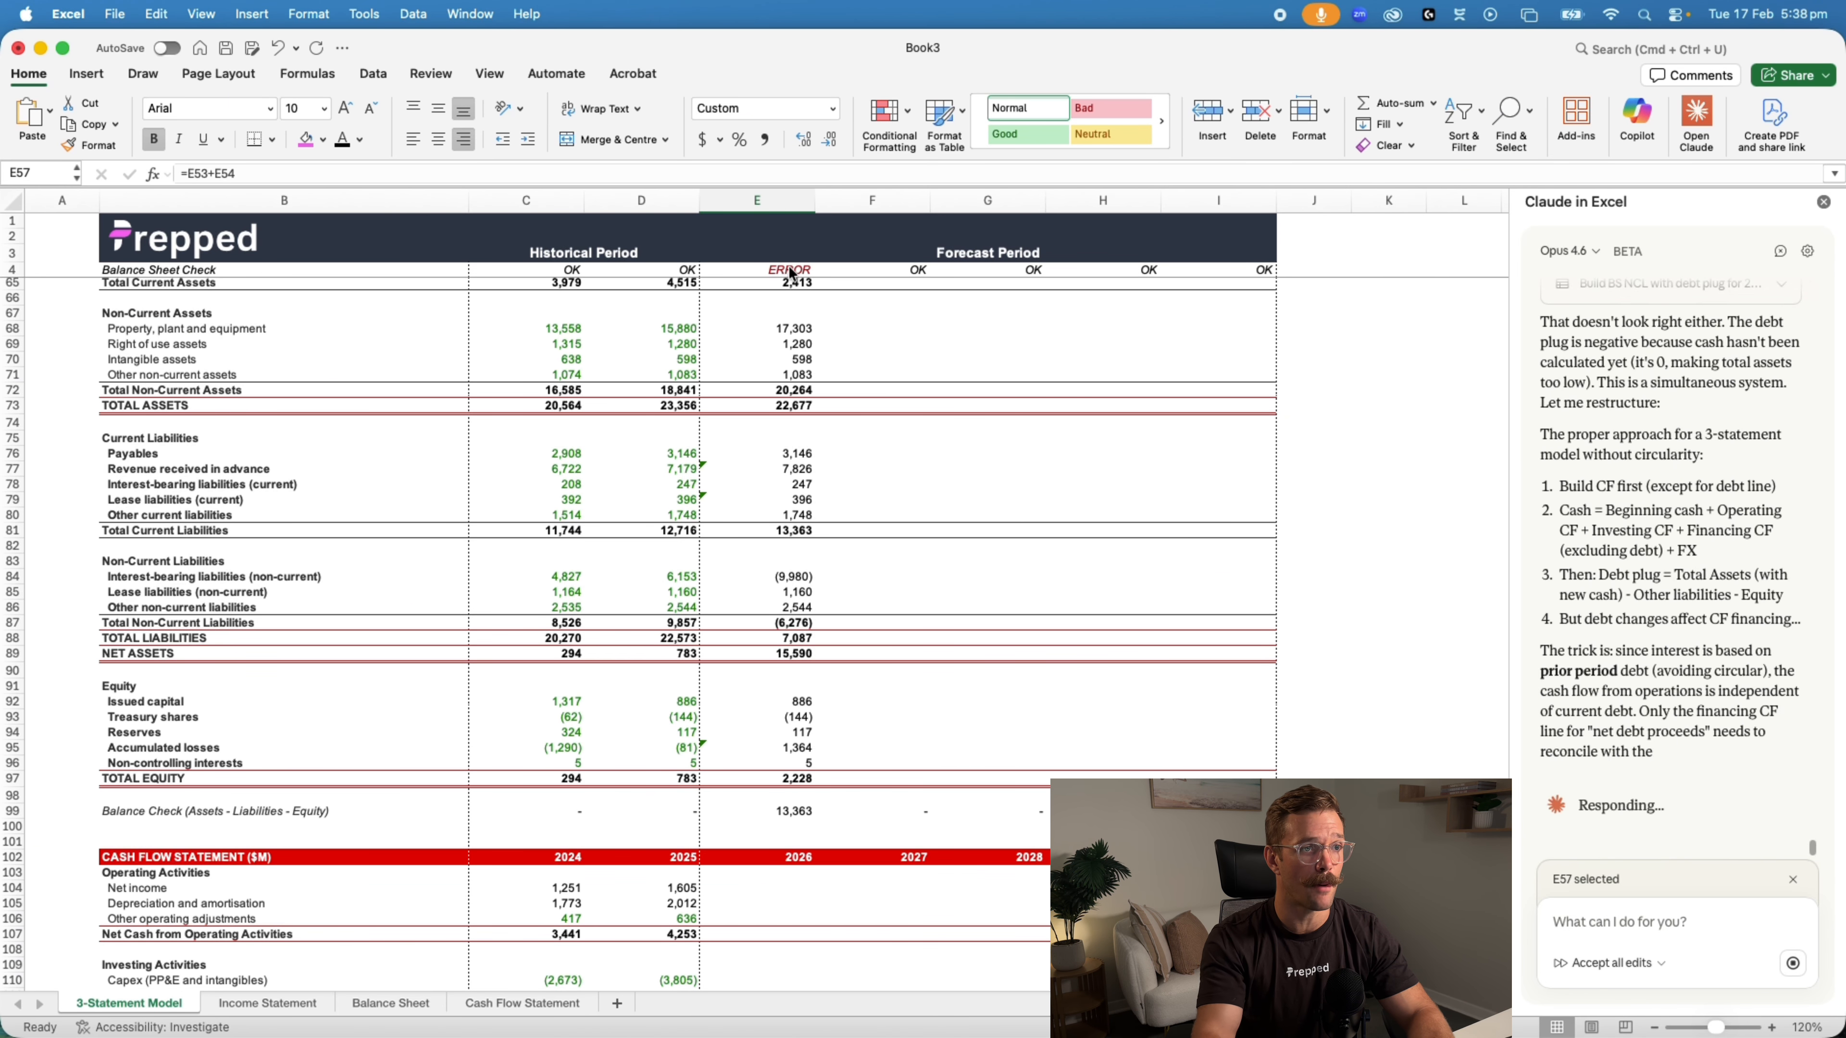
{"action": "scroll", "coordinate": [800, 669], "scroll_direction": "up", "scroll_amount": 4}
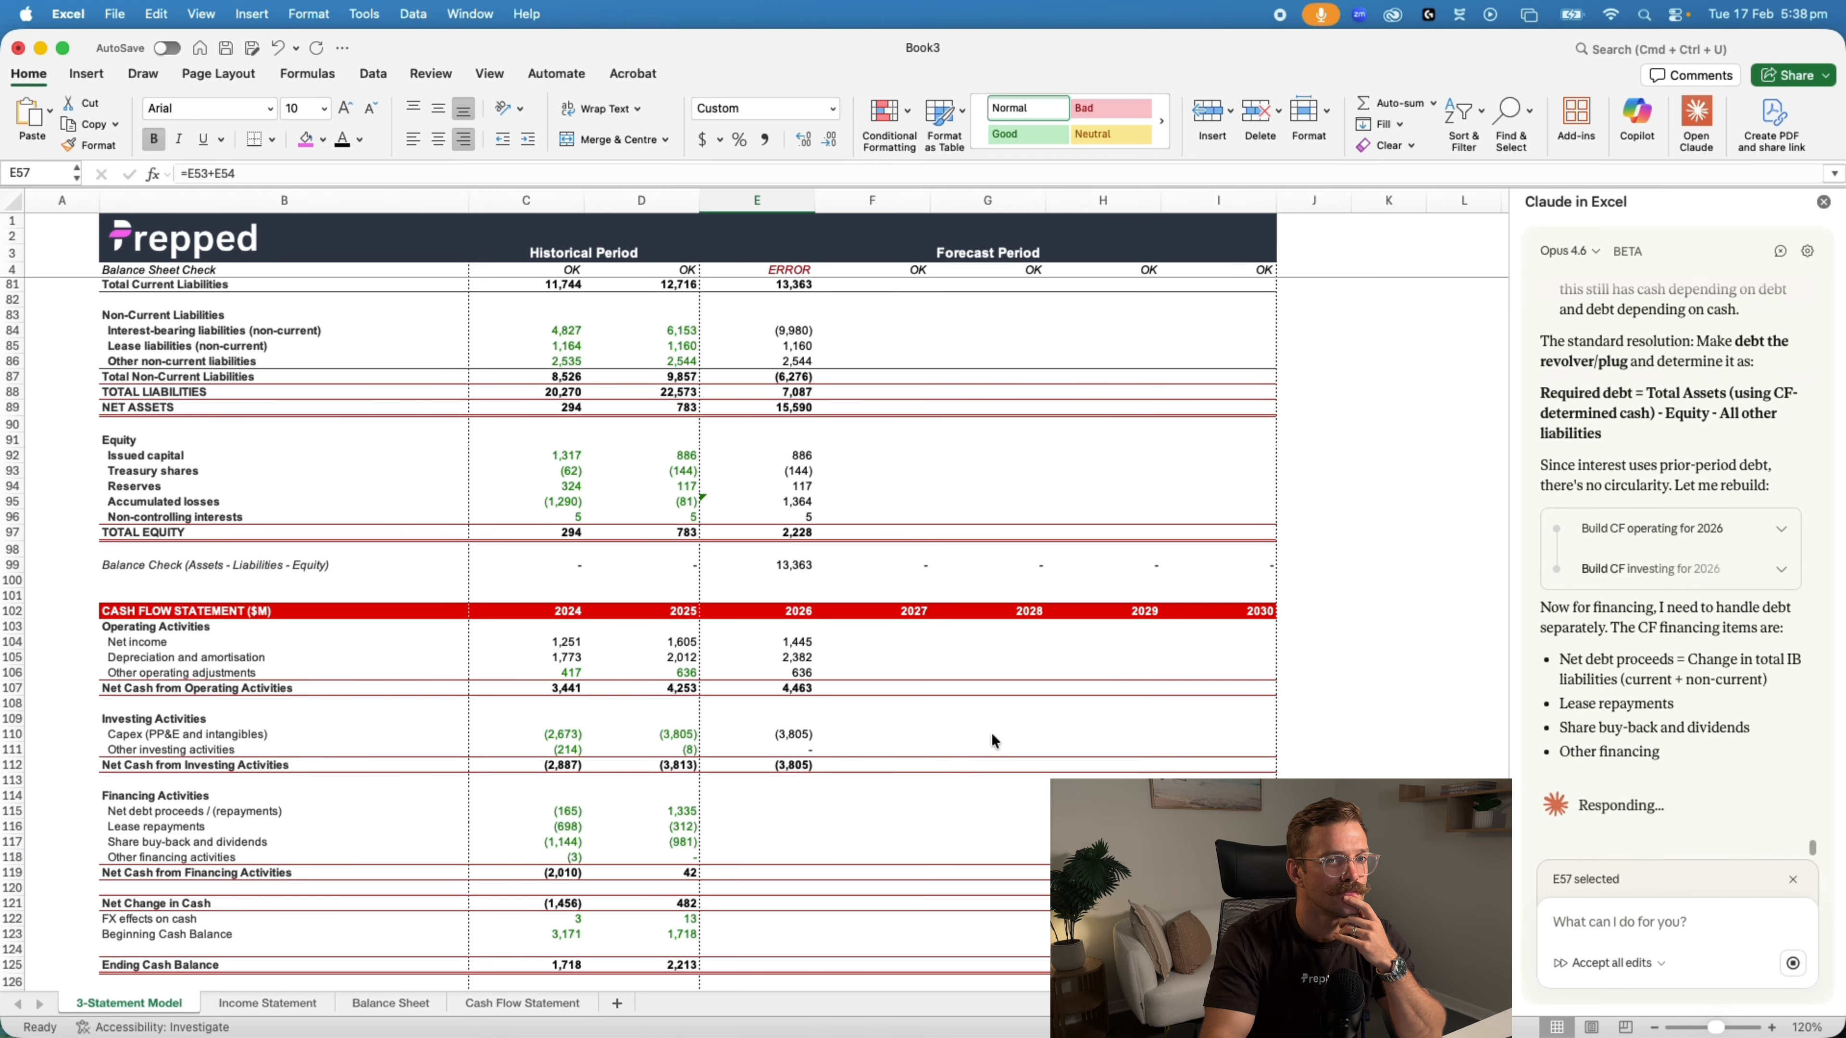
{"action": "scroll", "coordinate": [994, 733], "scroll_direction": "down", "scroll_amount": 1}
{"action": "scroll", "coordinate": [994, 733], "scroll_direction": "up", "scroll_amount": 12}
{"action": "scroll", "coordinate": [992, 742], "scroll_direction": "down", "scroll_amount": 4}
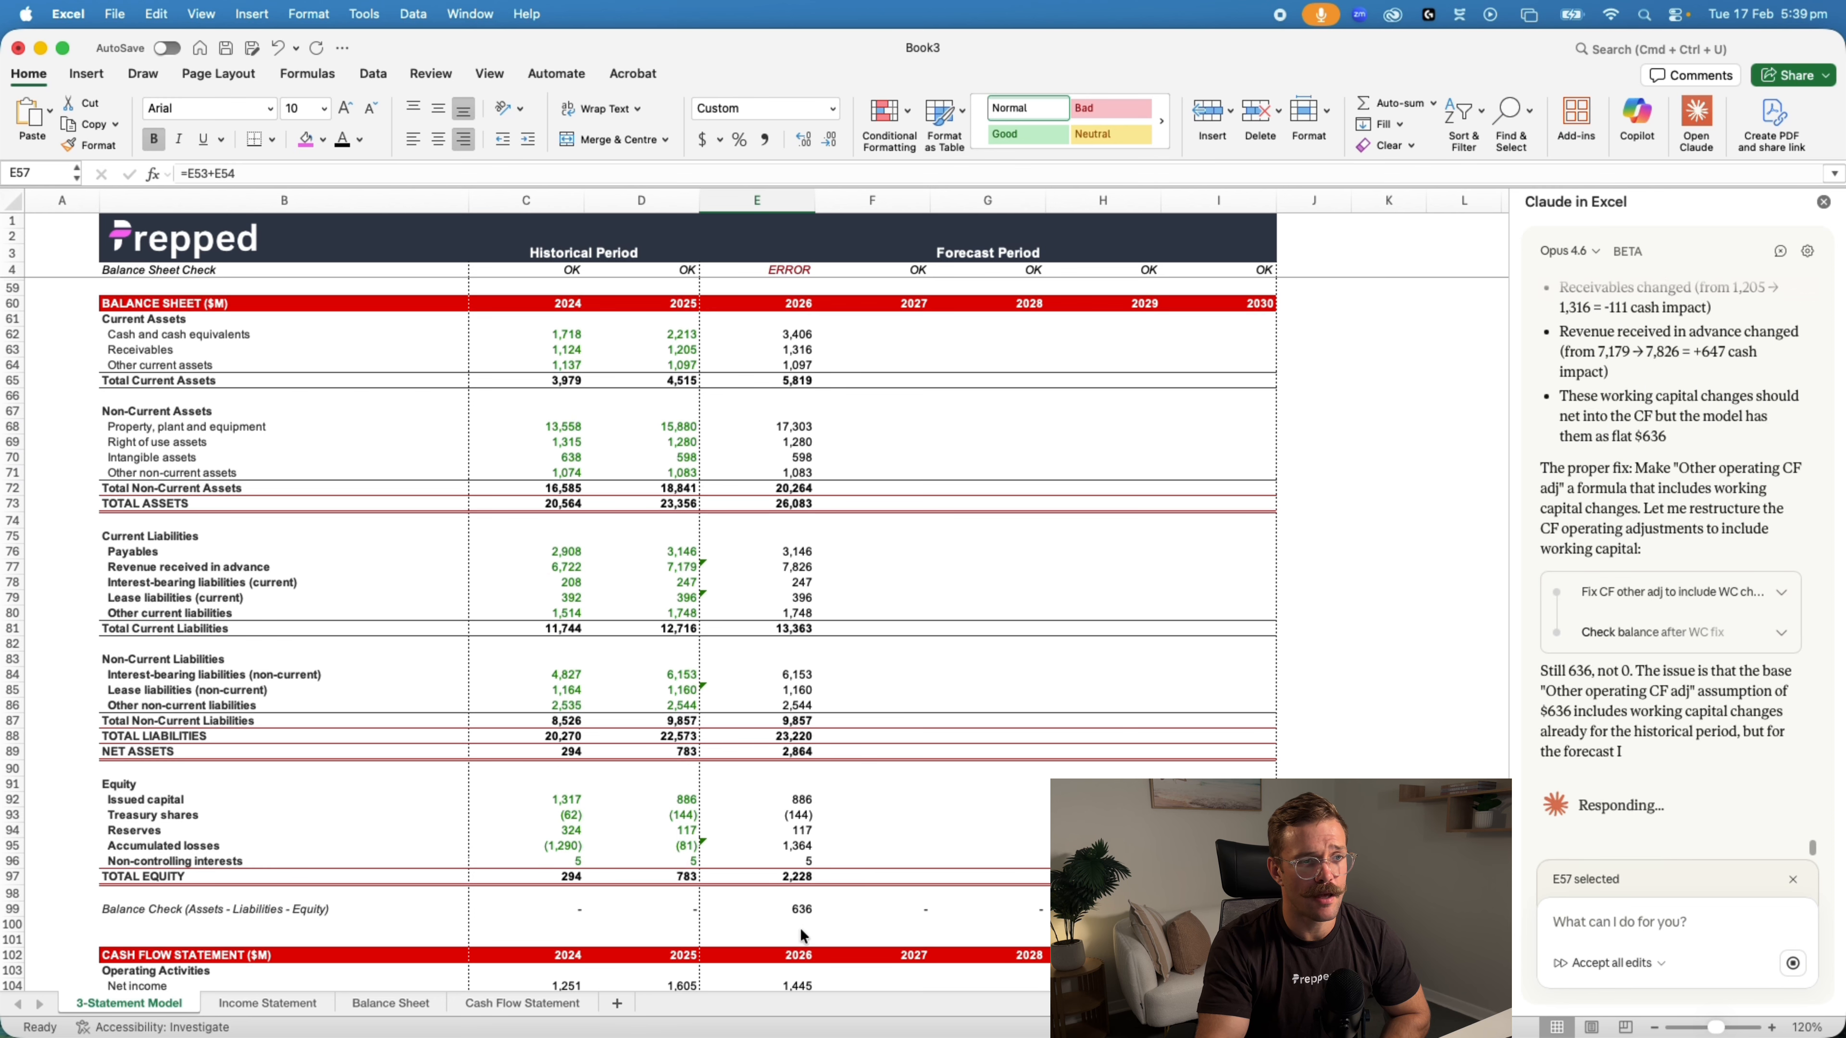
Inspect the 2026 balance check formula and the balance sheet lines behind it while Claude reworks the forecast
{"action": "left_click", "coordinate": [795, 909]}
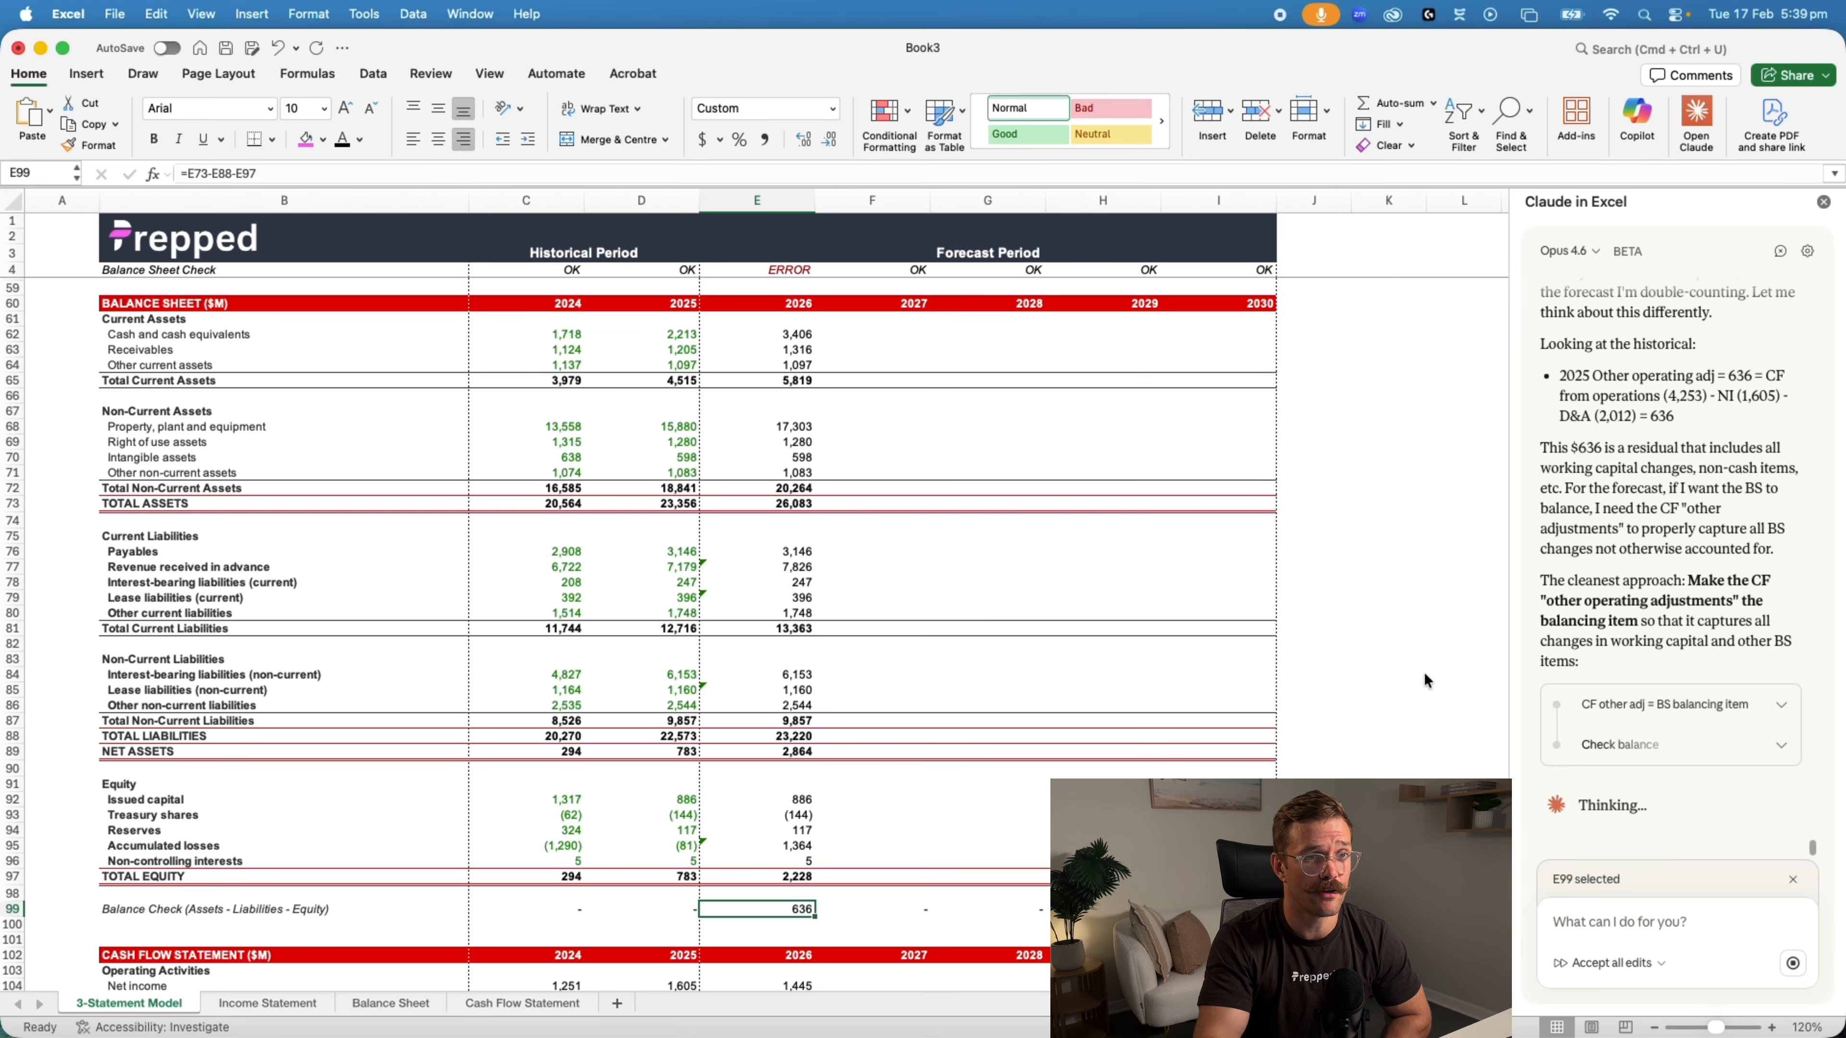
{"action": "scroll", "coordinate": [1462, 630], "scroll_direction": "down", "scroll_amount": 12}
{"action": "scroll", "coordinate": [1461, 631], "scroll_direction": "up", "scroll_amount": 11}
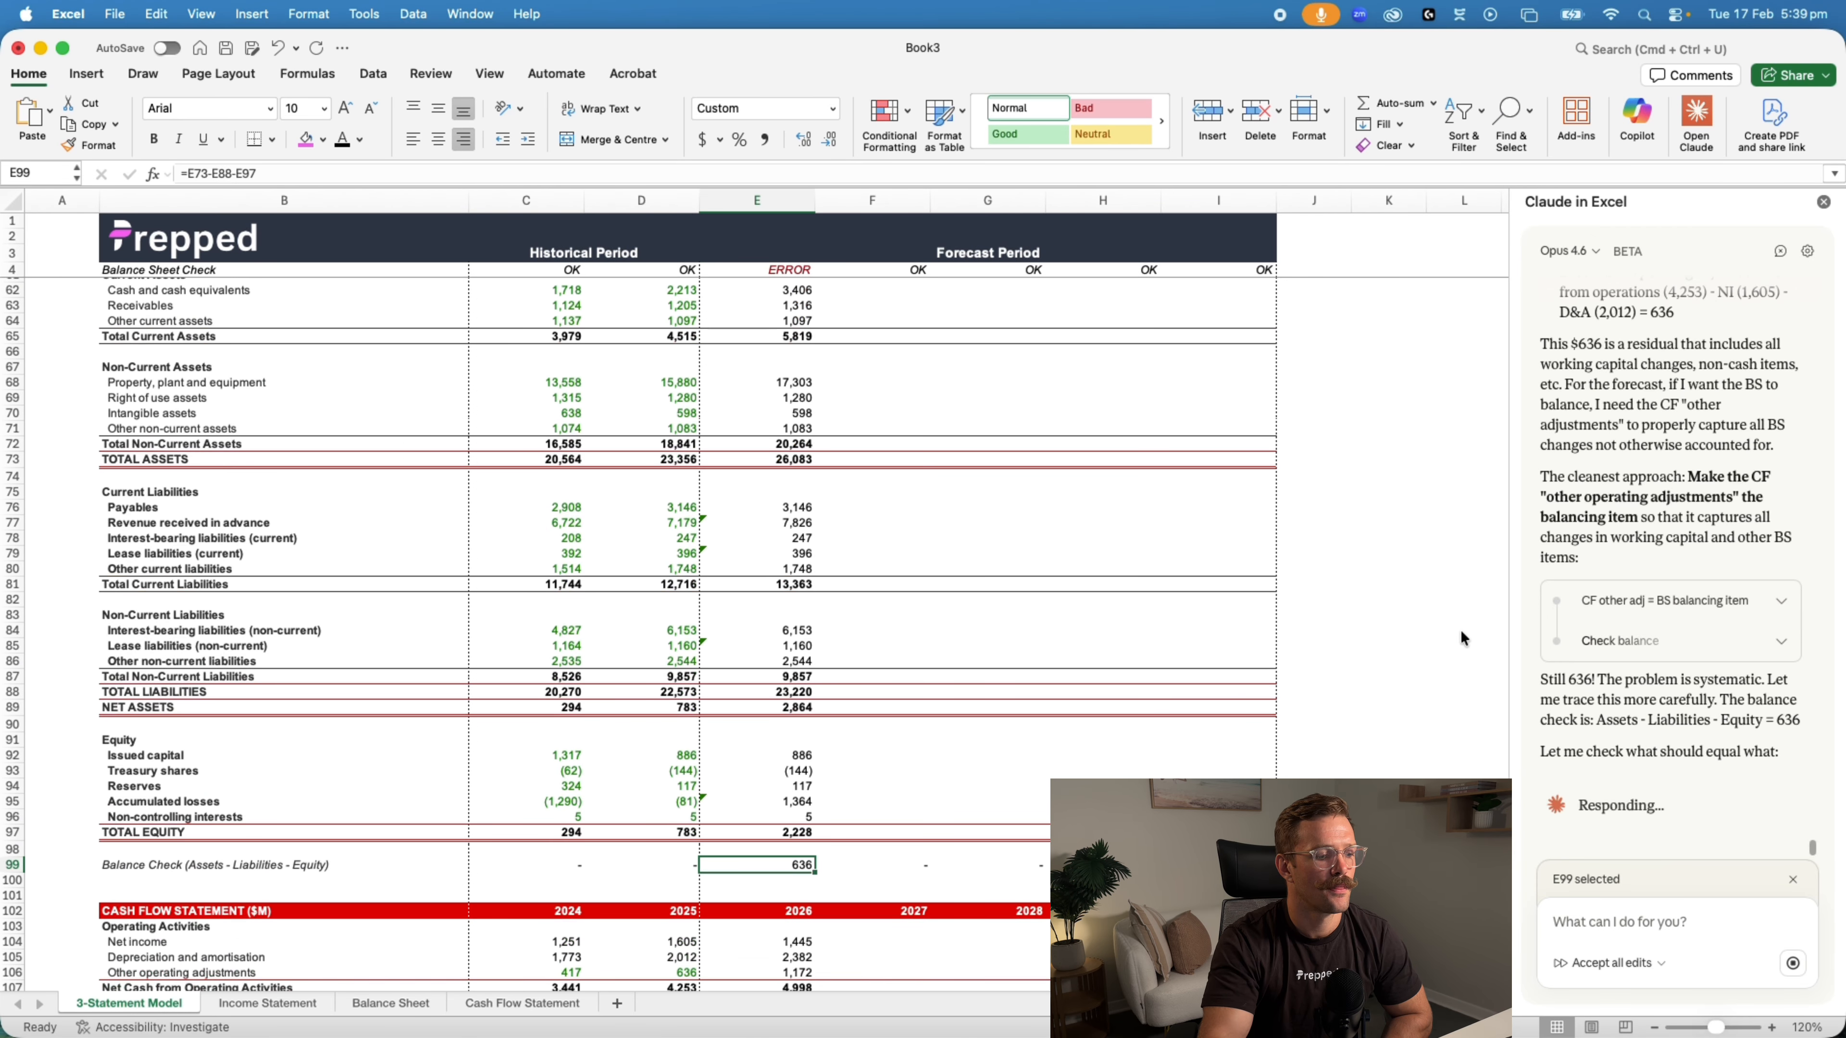
{"action": "scroll", "coordinate": [1425, 678], "scroll_direction": "up", "scroll_amount": 1}
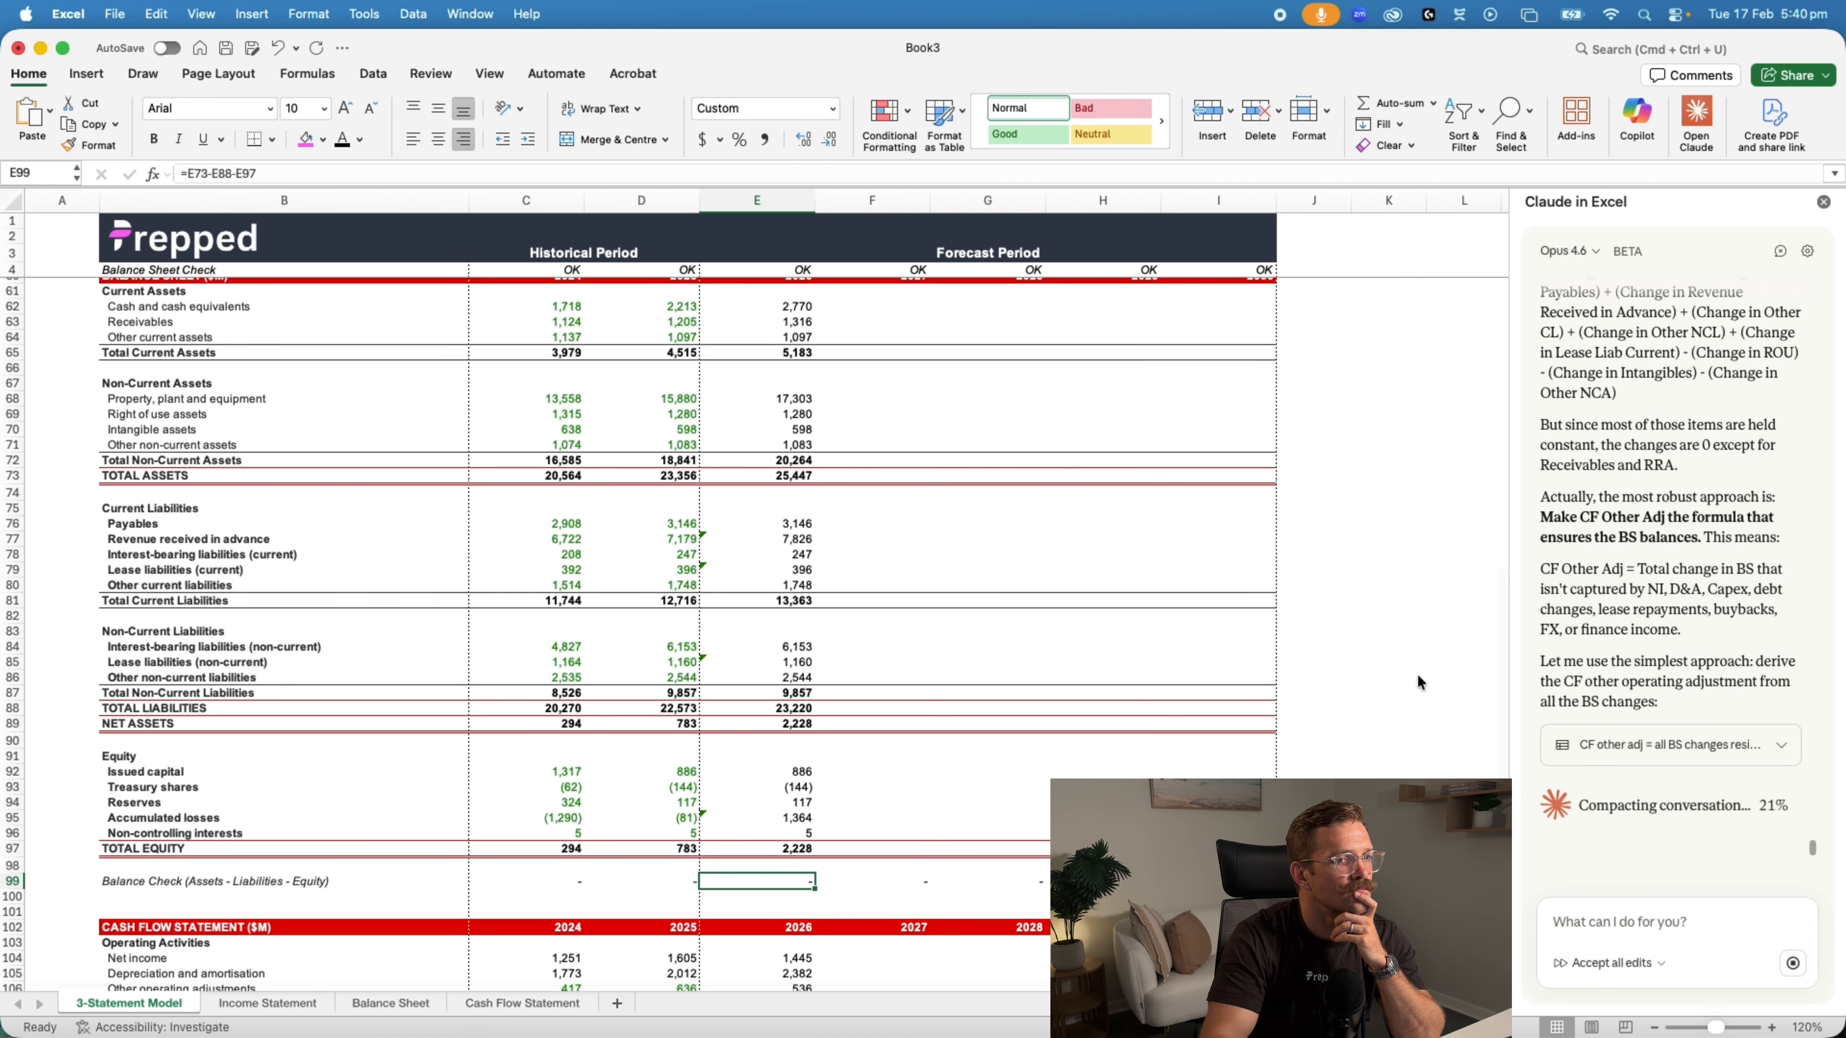
Inspect the 2026 capex formula in the cash flow statement and review the rebuilt 2026 balance sheet and cash flow
{"action": "scroll", "coordinate": [1418, 674], "scroll_direction": "up", "scroll_amount": 1}
{"action": "scroll", "coordinate": [1418, 674], "scroll_direction": "down", "scroll_amount": 10}
{"action": "left_click", "coordinate": [772, 662]}
{"action": "scroll", "coordinate": [1087, 664], "scroll_direction": "up", "scroll_amount": 10}
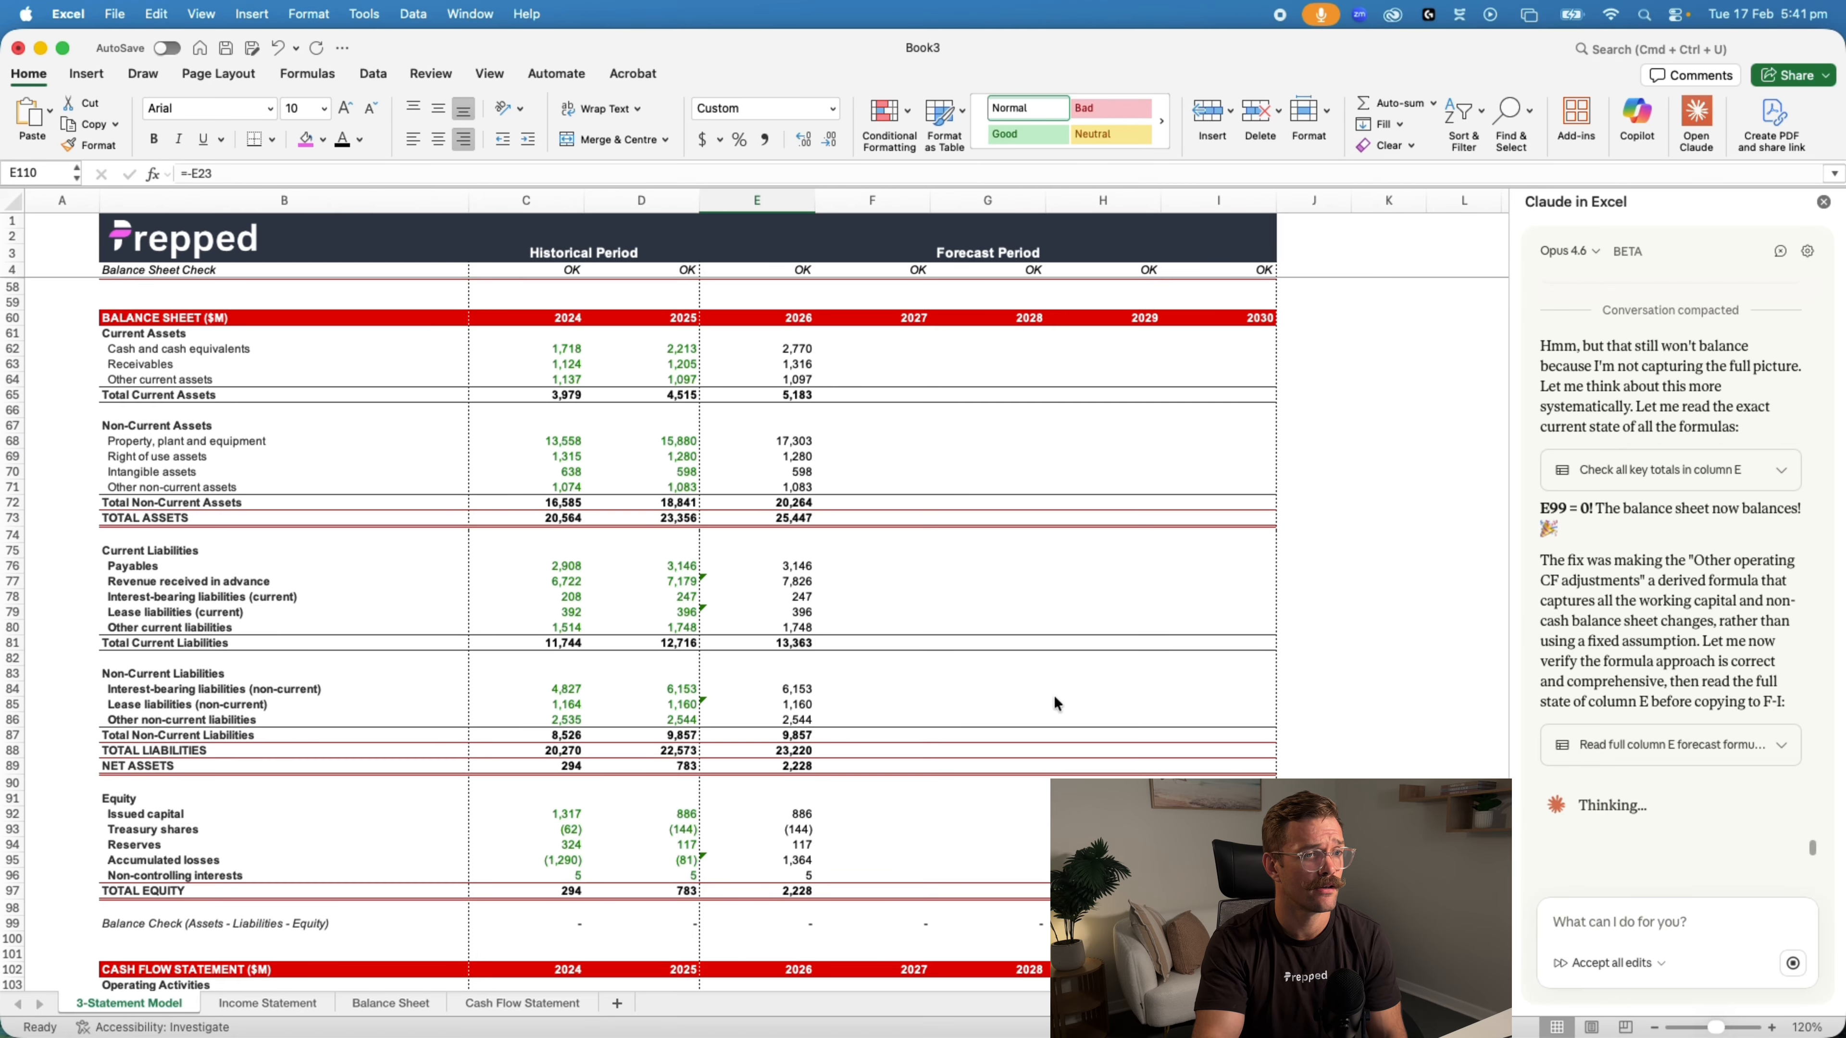
{"action": "scroll", "coordinate": [1054, 695], "scroll_direction": "down", "scroll_amount": 7}
{"action": "scroll", "coordinate": [1052, 706], "scroll_direction": "down", "scroll_amount": 3}
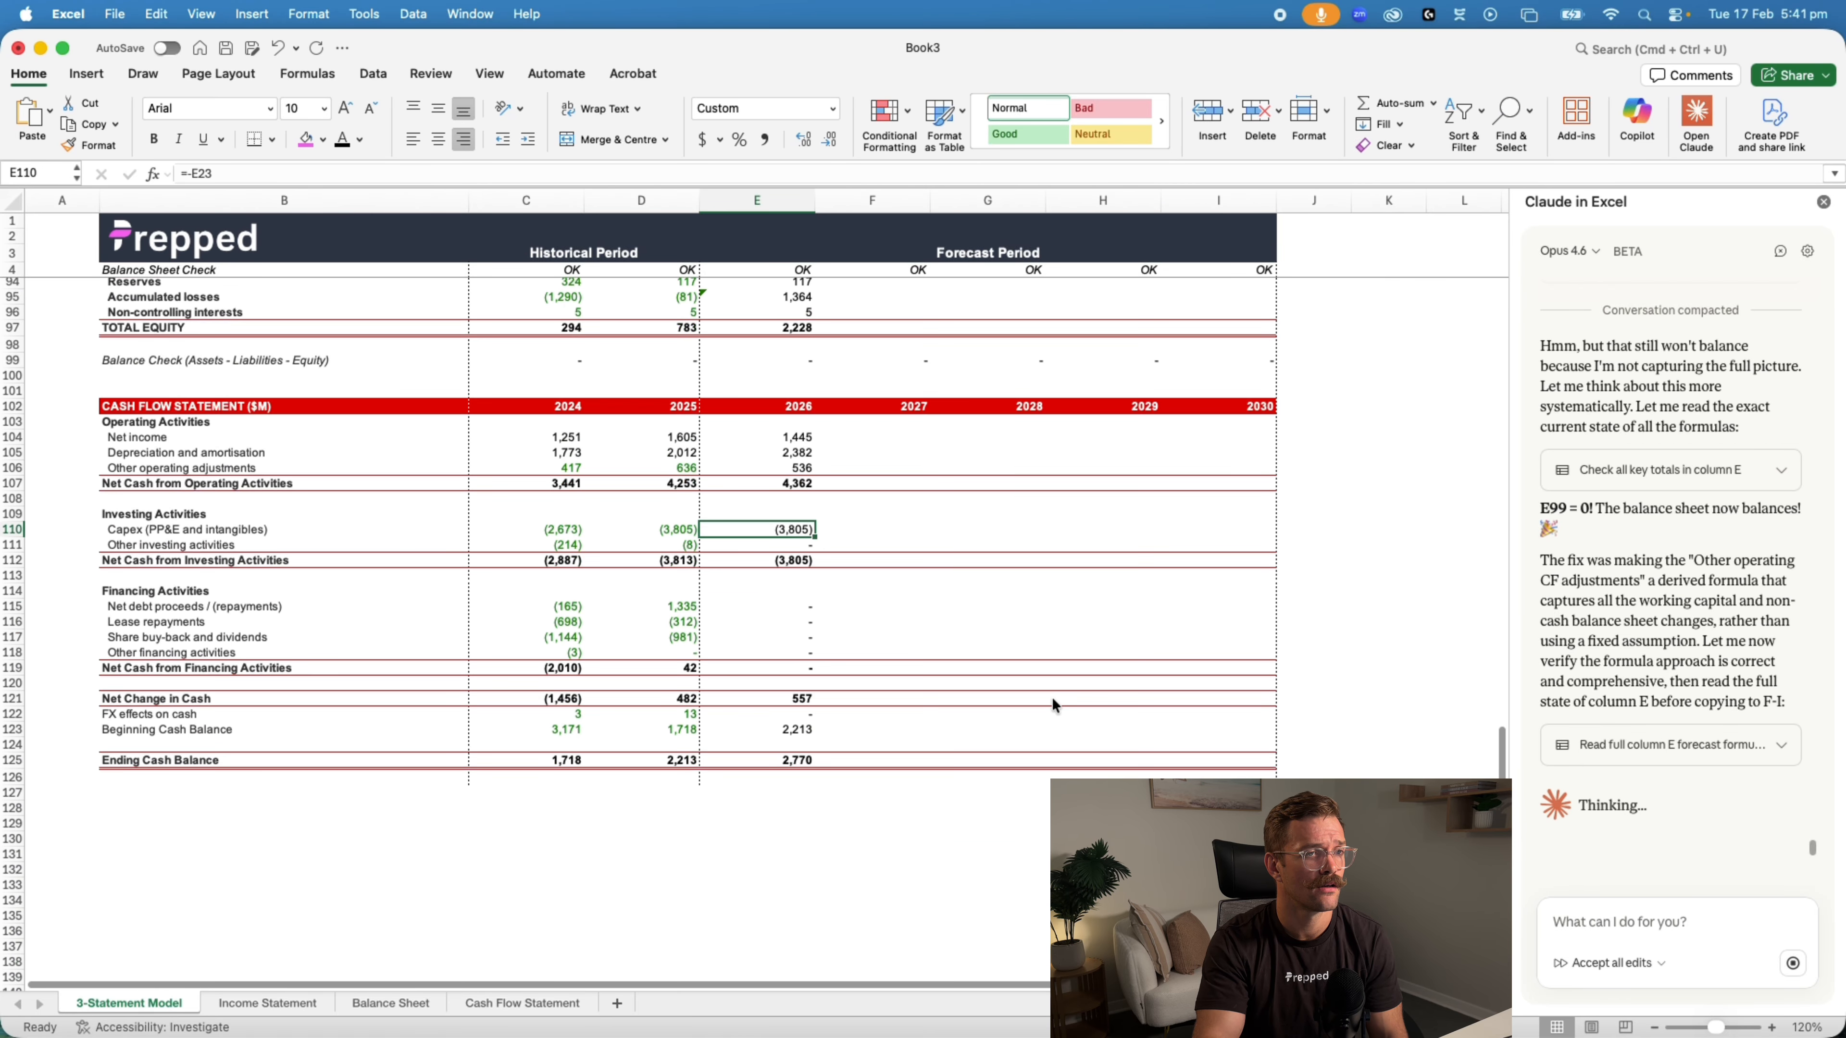
{"action": "scroll", "coordinate": [1052, 705], "scroll_direction": "up", "scroll_amount": 10}
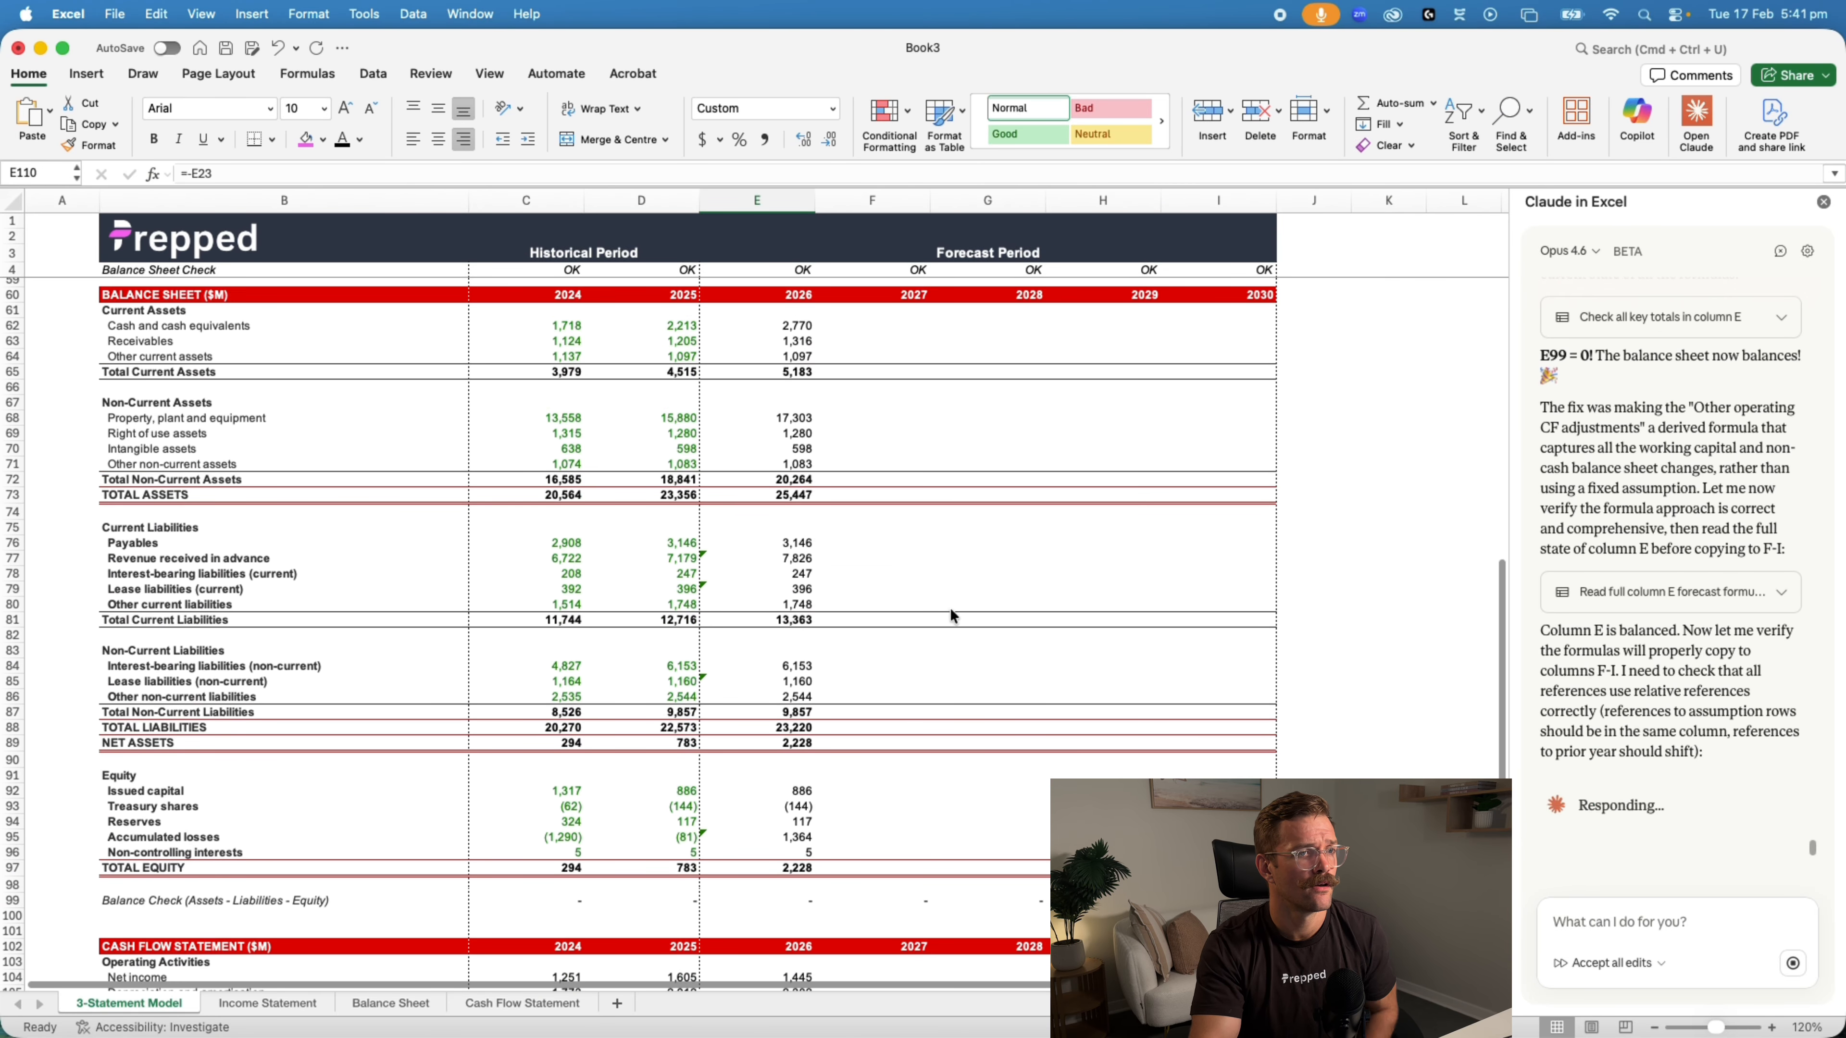
Compare 2026 total assets, accumulated losses and balance check between Book3 and Qantas Model (Claude), and examine Book3's 2026 cash flow
{"action": "left_click", "coordinate": [757, 495]}
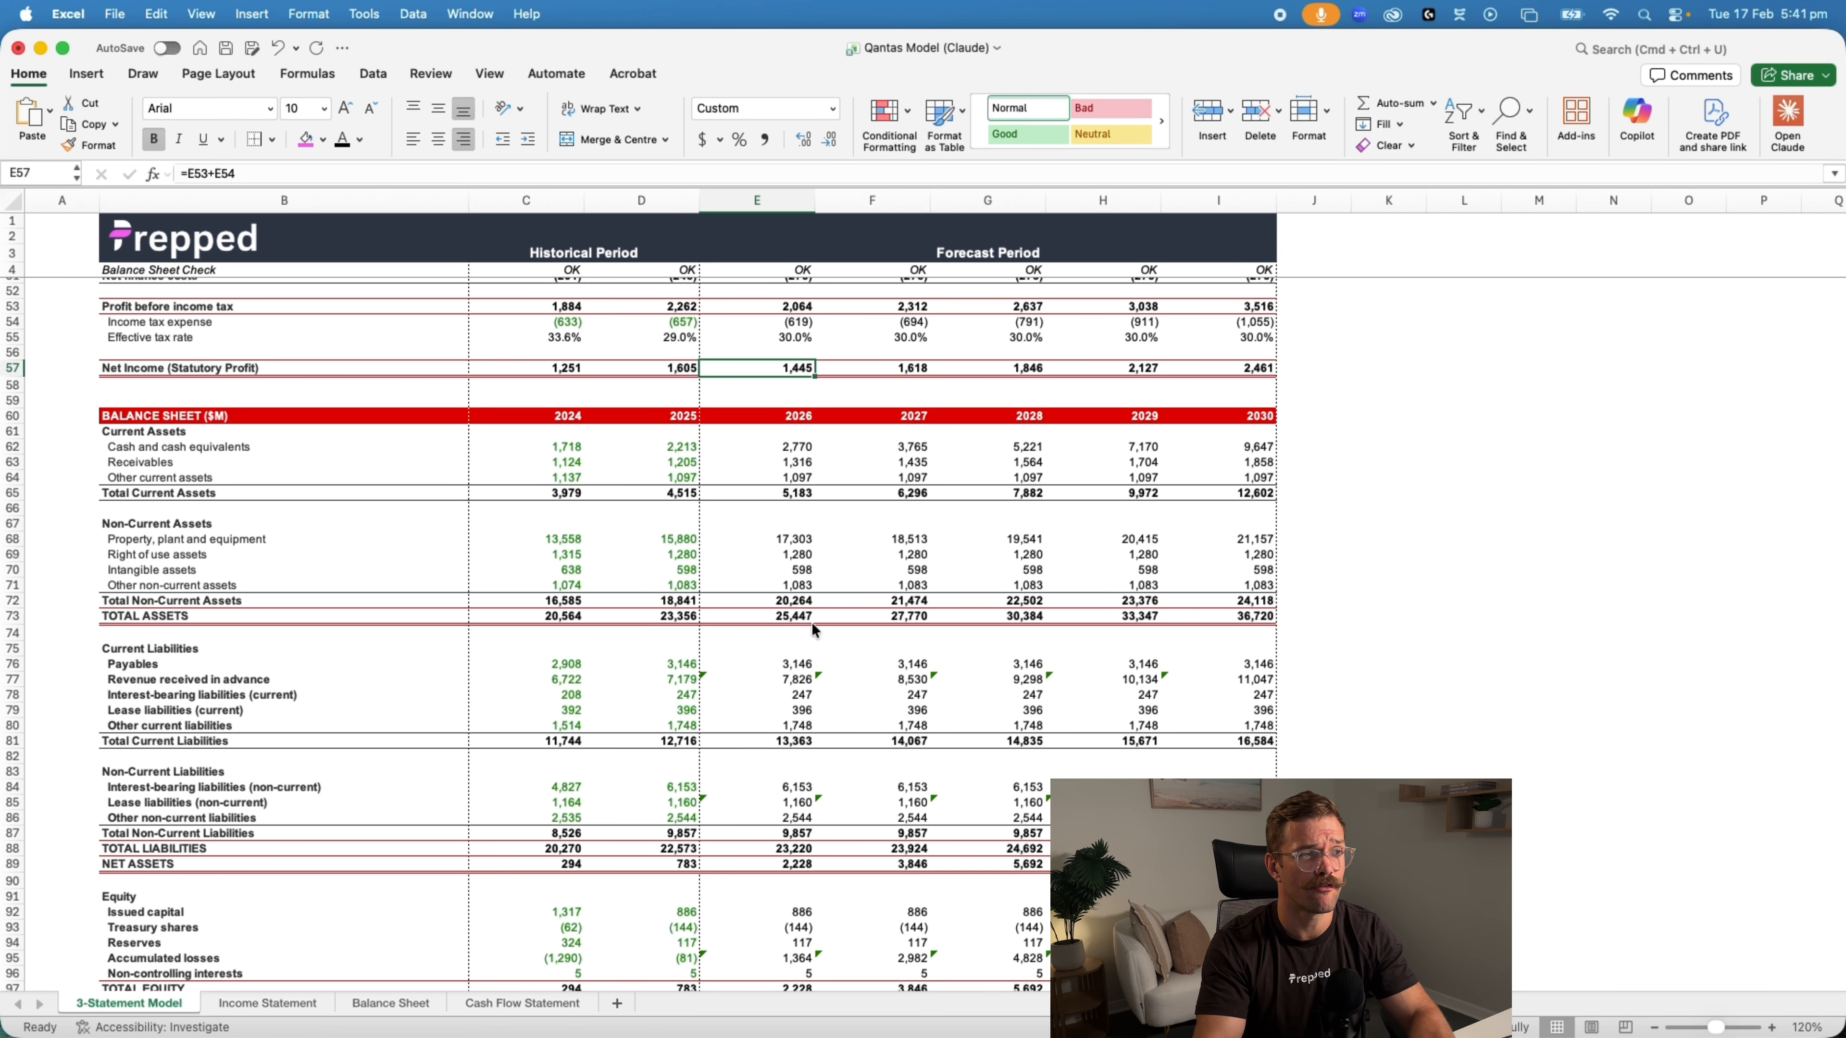
{"action": "left_click", "coordinate": [812, 622]}
{"action": "scroll", "coordinate": [916, 694], "scroll_direction": "down", "scroll_amount": 3}
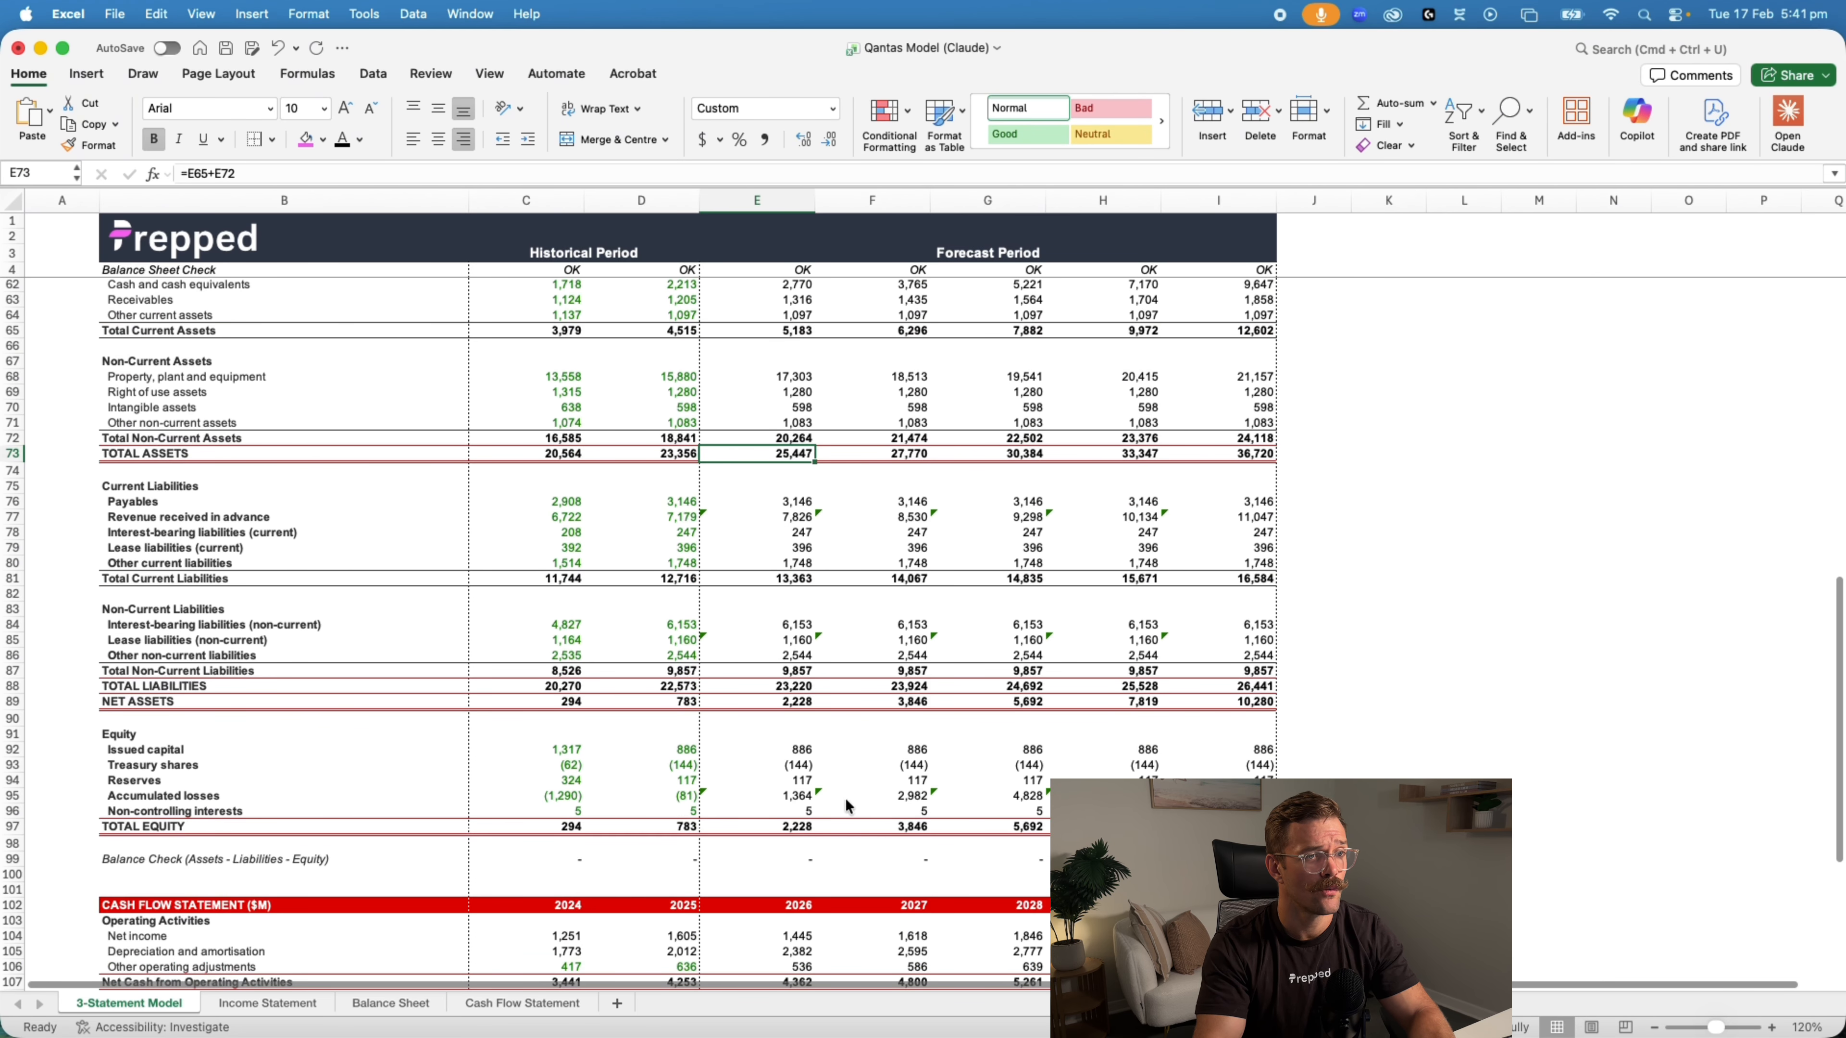
{"action": "left_click", "coordinate": [803, 798]}
{"action": "left_click", "coordinate": [803, 860]}
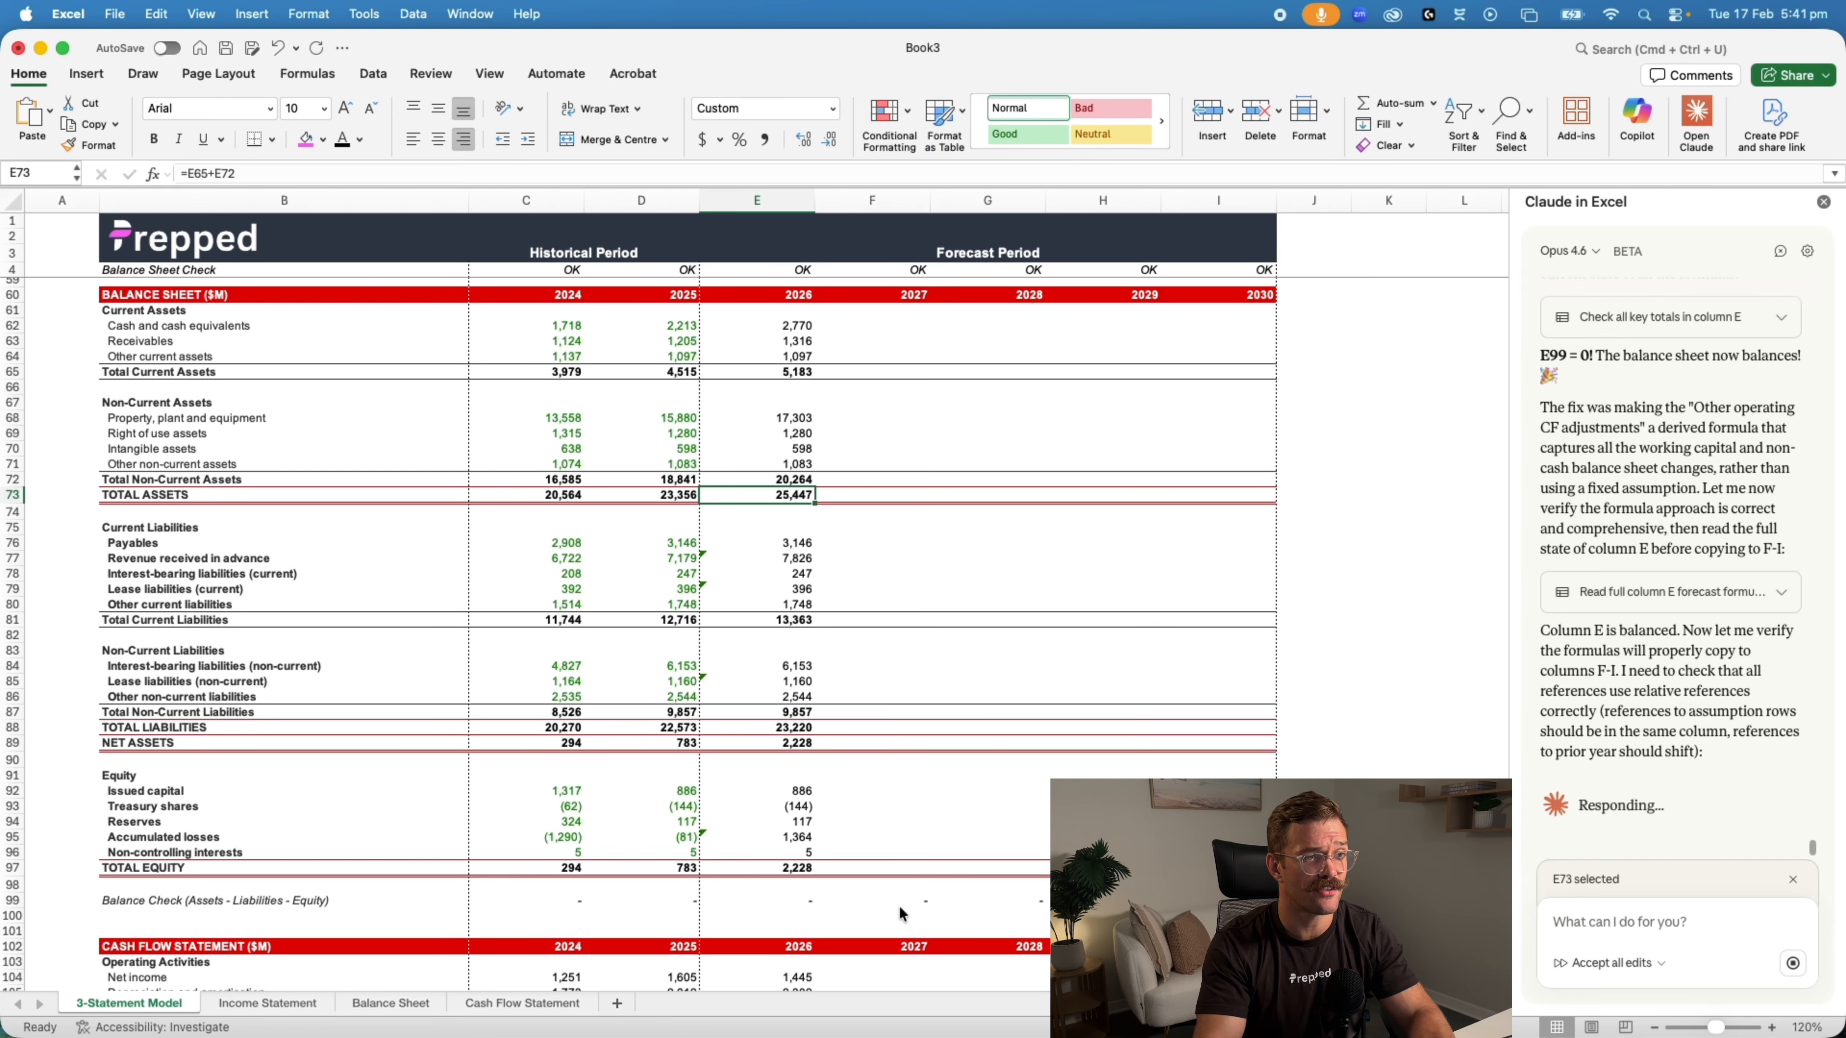
{"action": "left_click", "coordinate": [809, 902]}
{"action": "scroll", "coordinate": [811, 895], "scroll_direction": "down", "scroll_amount": 5}
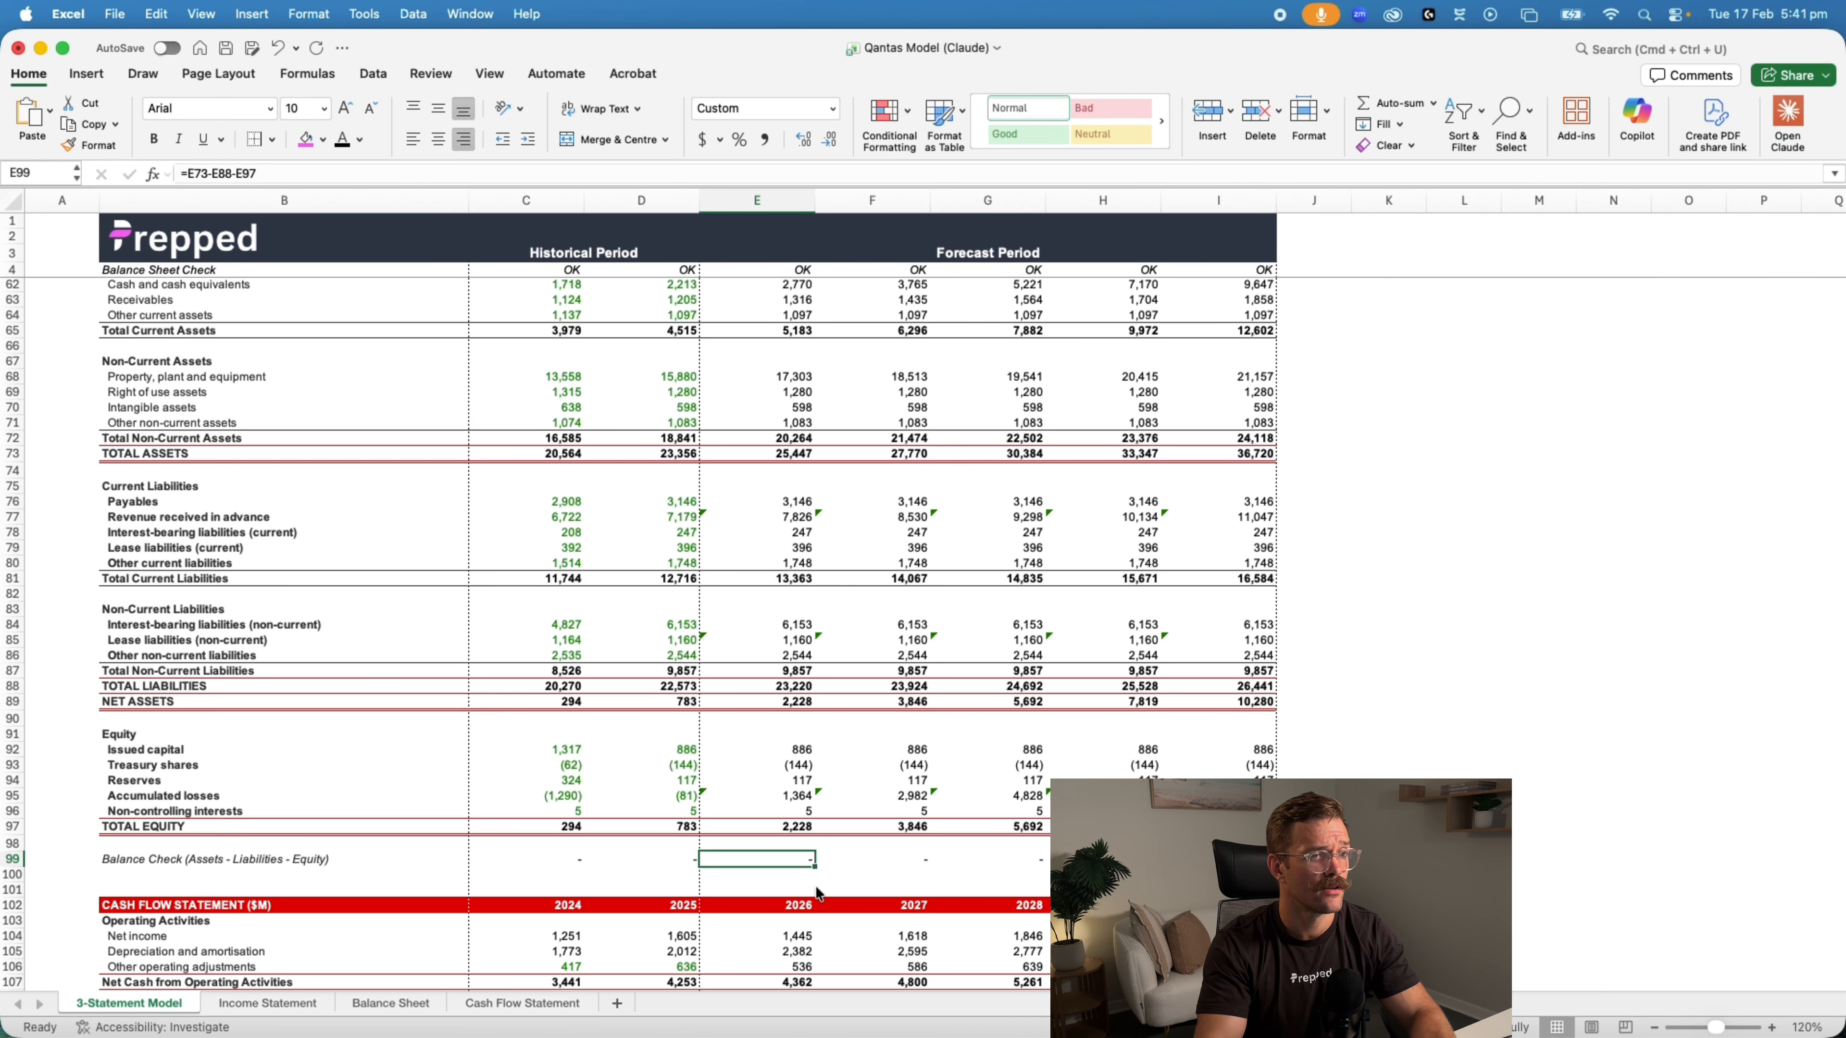
{"action": "scroll", "coordinate": [815, 883], "scroll_direction": "down", "scroll_amount": 4}
{"action": "scroll", "coordinate": [816, 882], "scroll_direction": "down", "scroll_amount": 3}
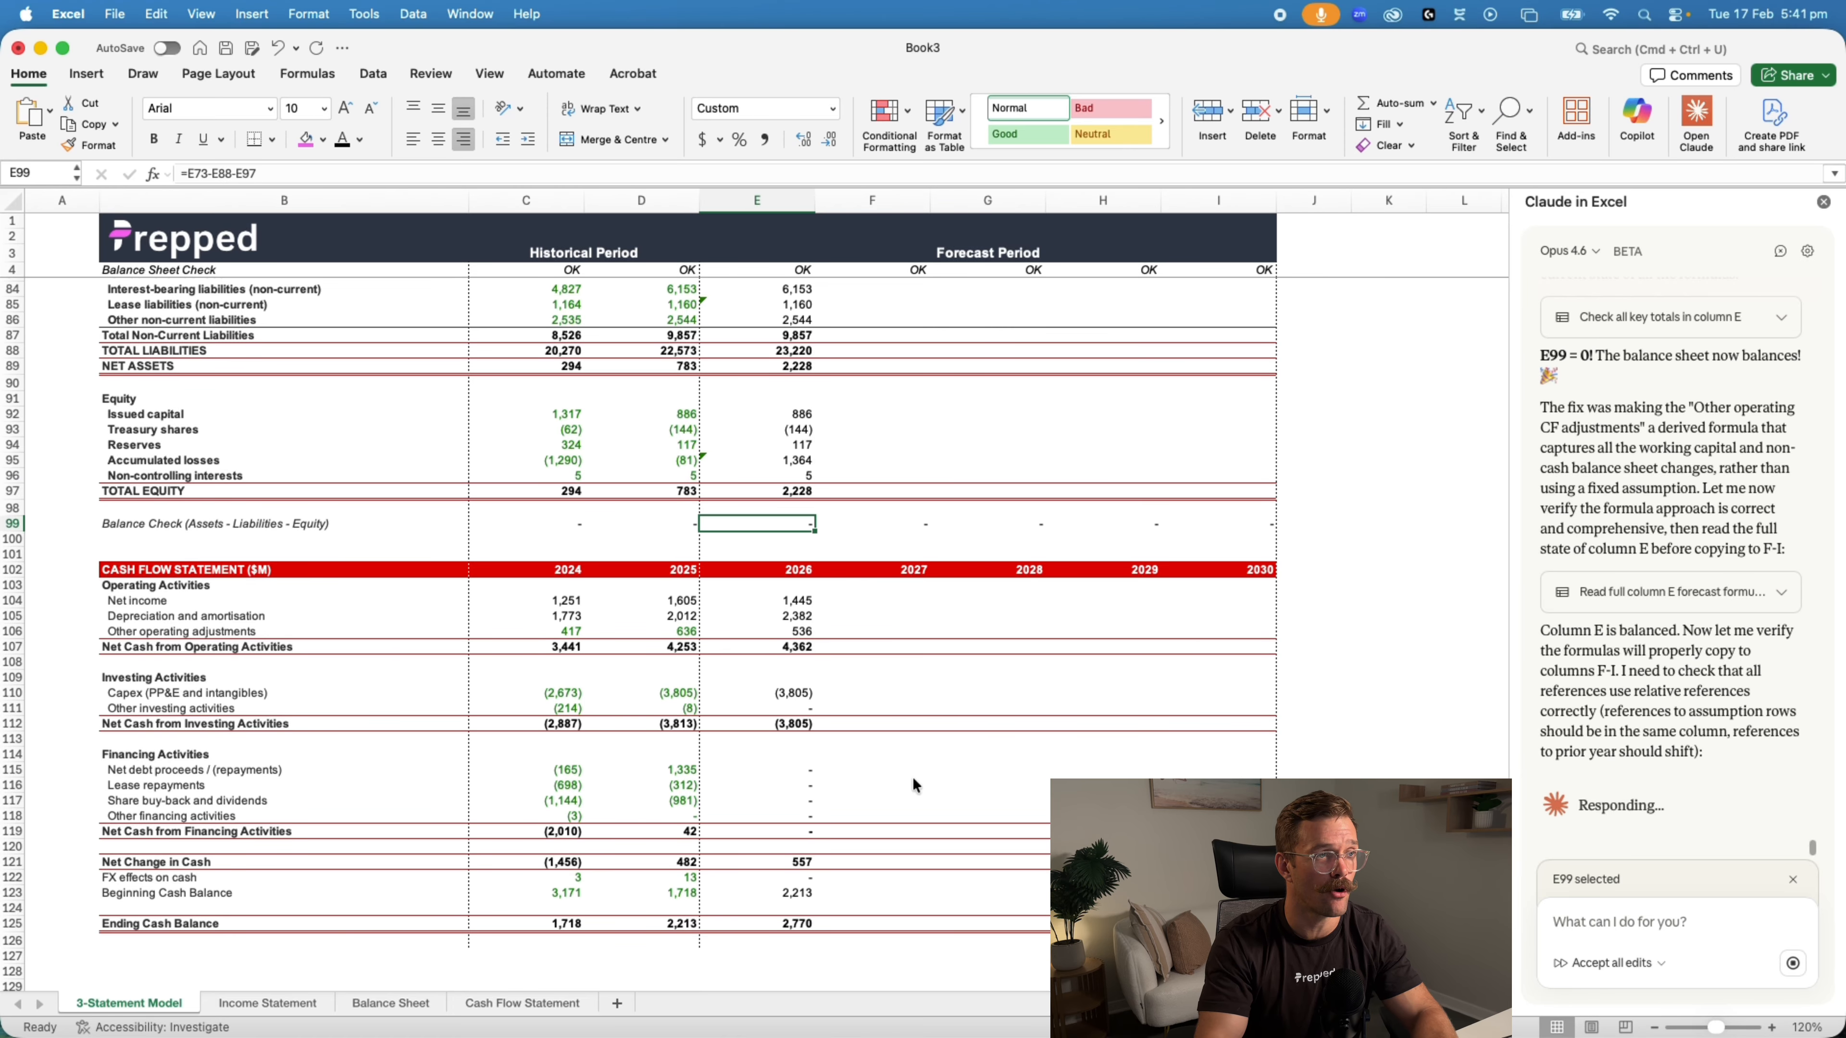
Review the 2027–2030 income statement and balance sheet columns and their balance checks while Claude copies the formulas across
{"action": "scroll", "coordinate": [913, 776], "scroll_direction": "up", "scroll_amount": 5}
{"action": "scroll", "coordinate": [914, 776], "scroll_direction": "up", "scroll_amount": 3}
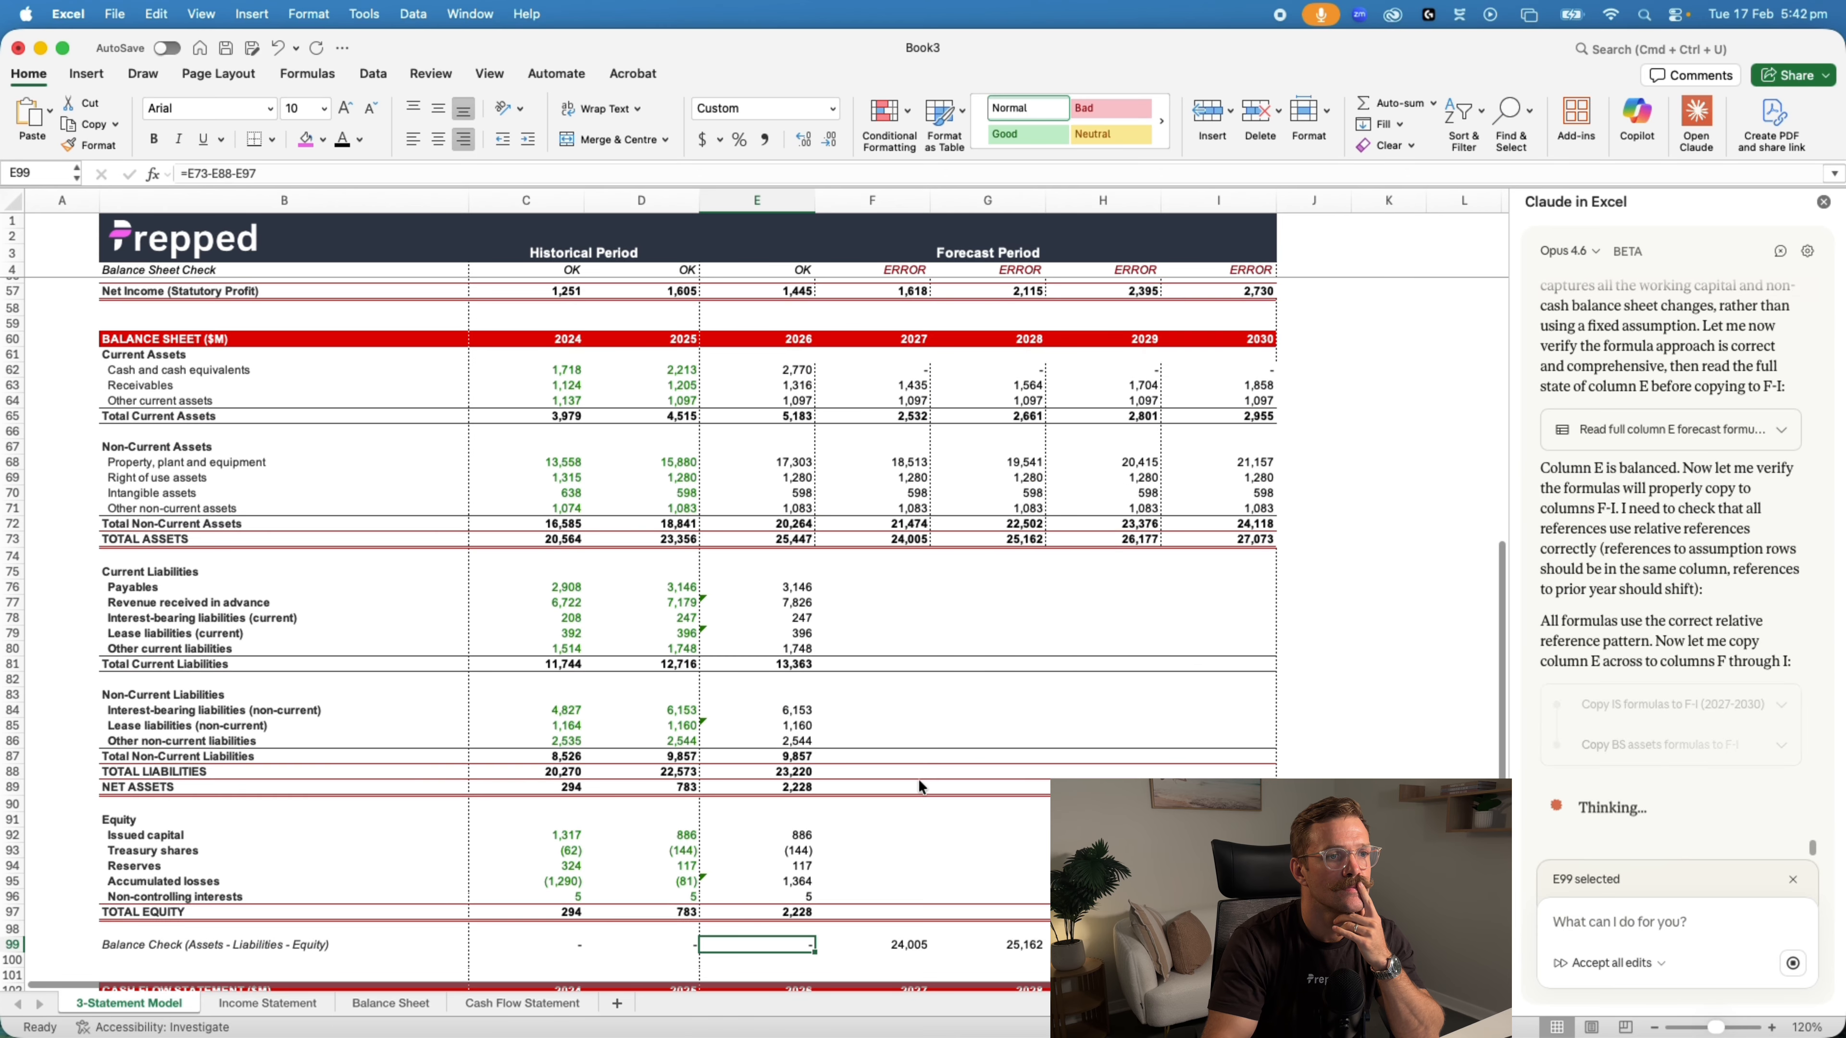
{"action": "scroll", "coordinate": [918, 780], "scroll_direction": "up", "scroll_amount": 5}
{"action": "scroll", "coordinate": [895, 776], "scroll_direction": "down", "scroll_amount": 2}
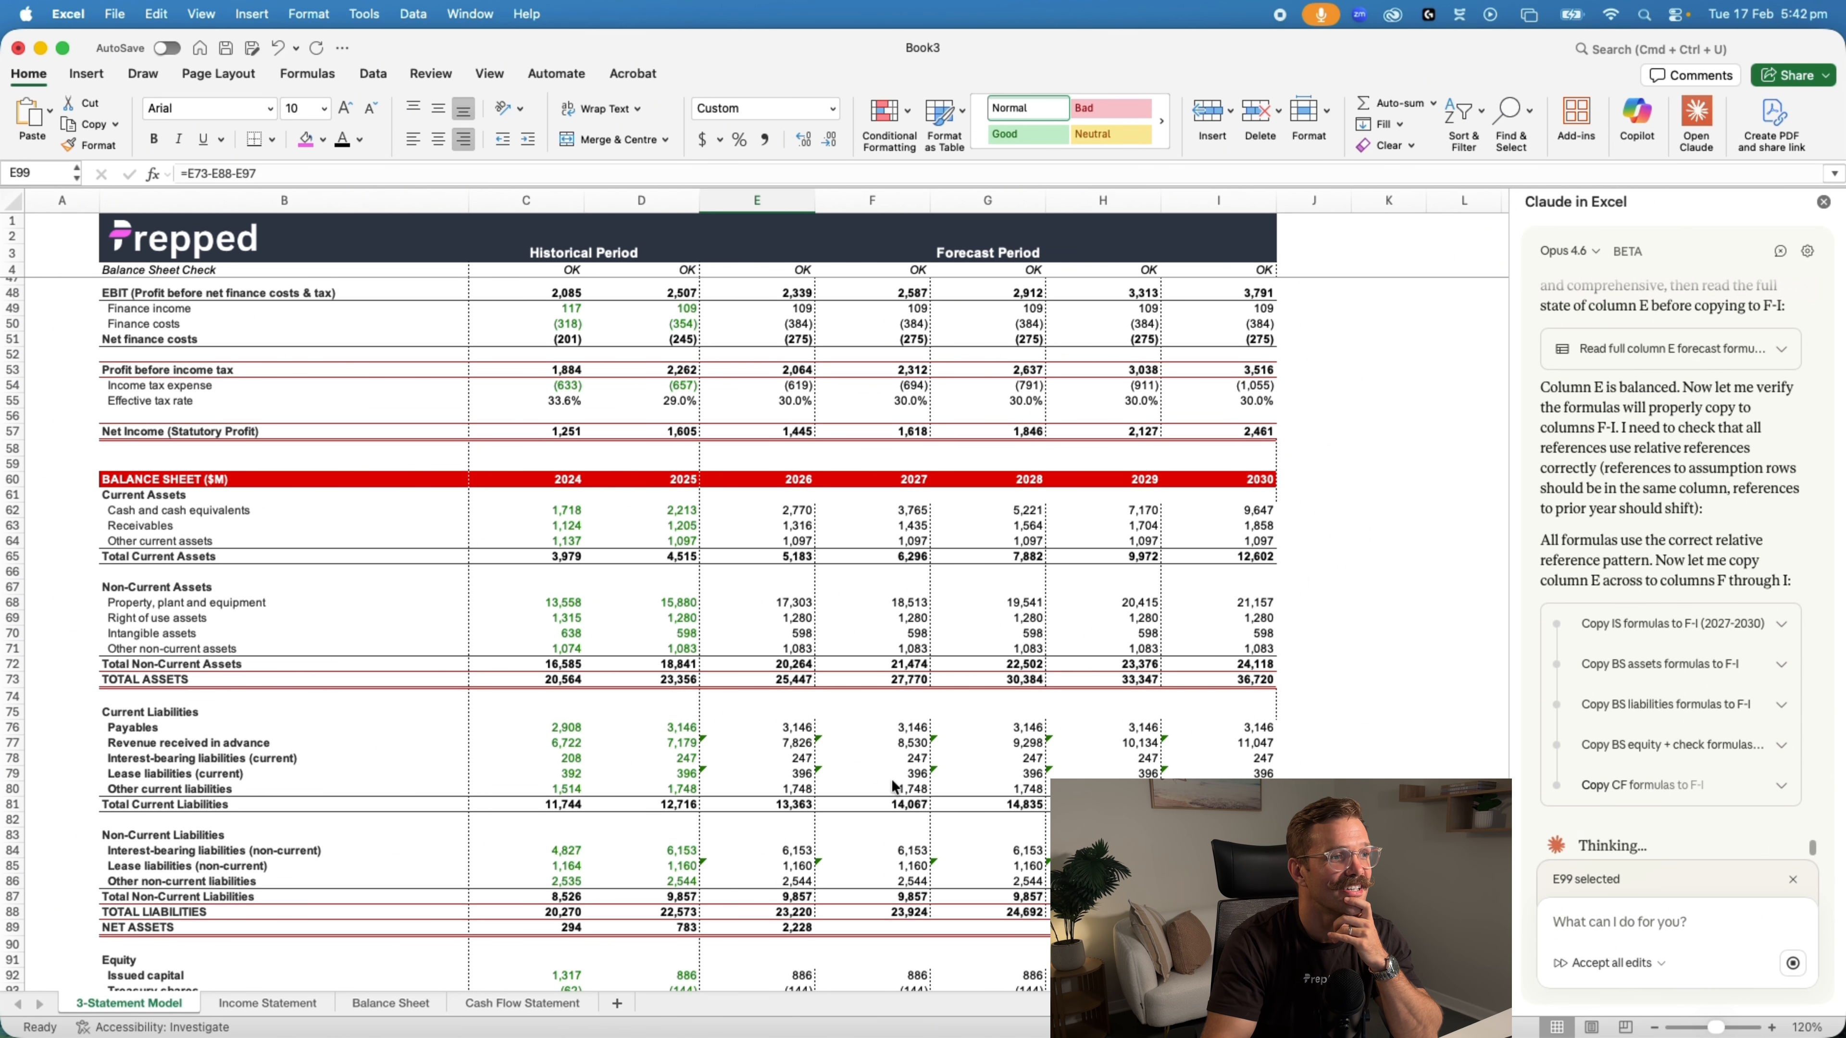
Review the 2026–2030 income statement, balance sheet and cash flow forecasts while Claude verifies the balance checks and copied formatting
{"action": "scroll", "coordinate": [890, 781], "scroll_direction": "up", "scroll_amount": 2}
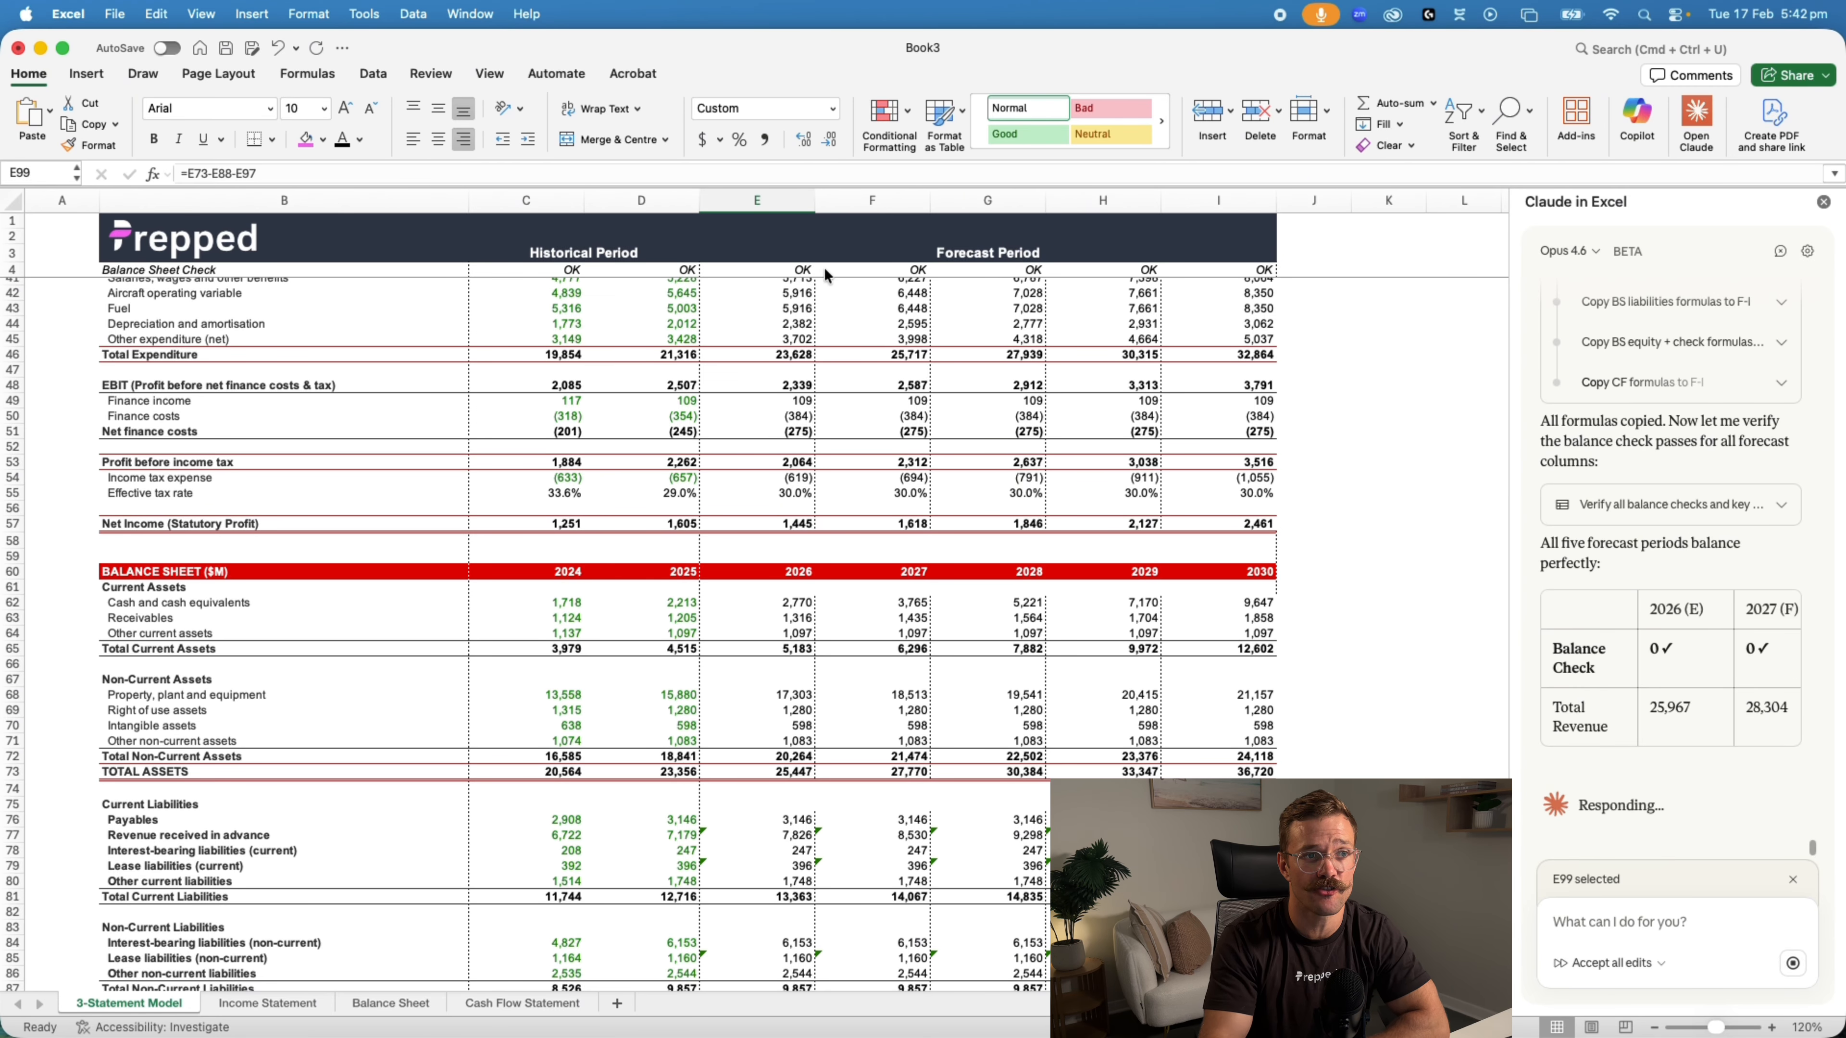
{"action": "scroll", "coordinate": [1177, 650], "scroll_direction": "down", "scroll_amount": 3}
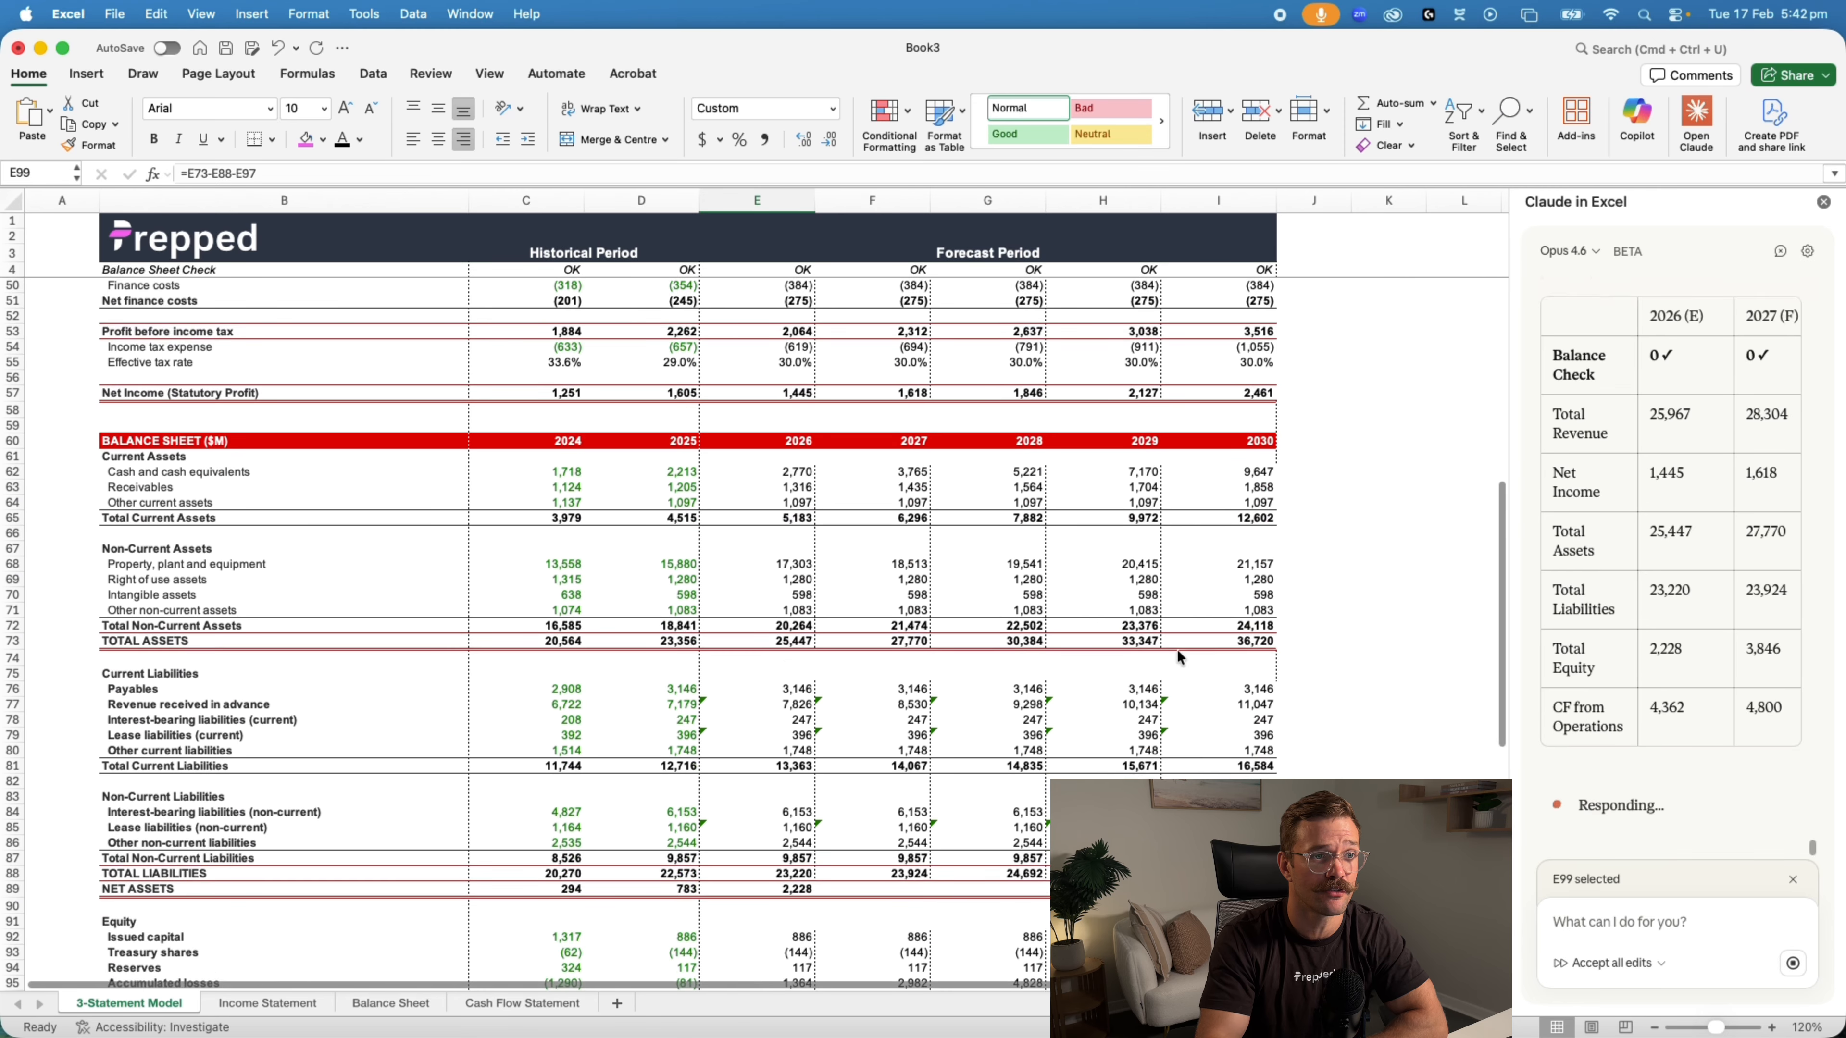
{"action": "scroll", "coordinate": [1177, 649], "scroll_direction": "down", "scroll_amount": 3}
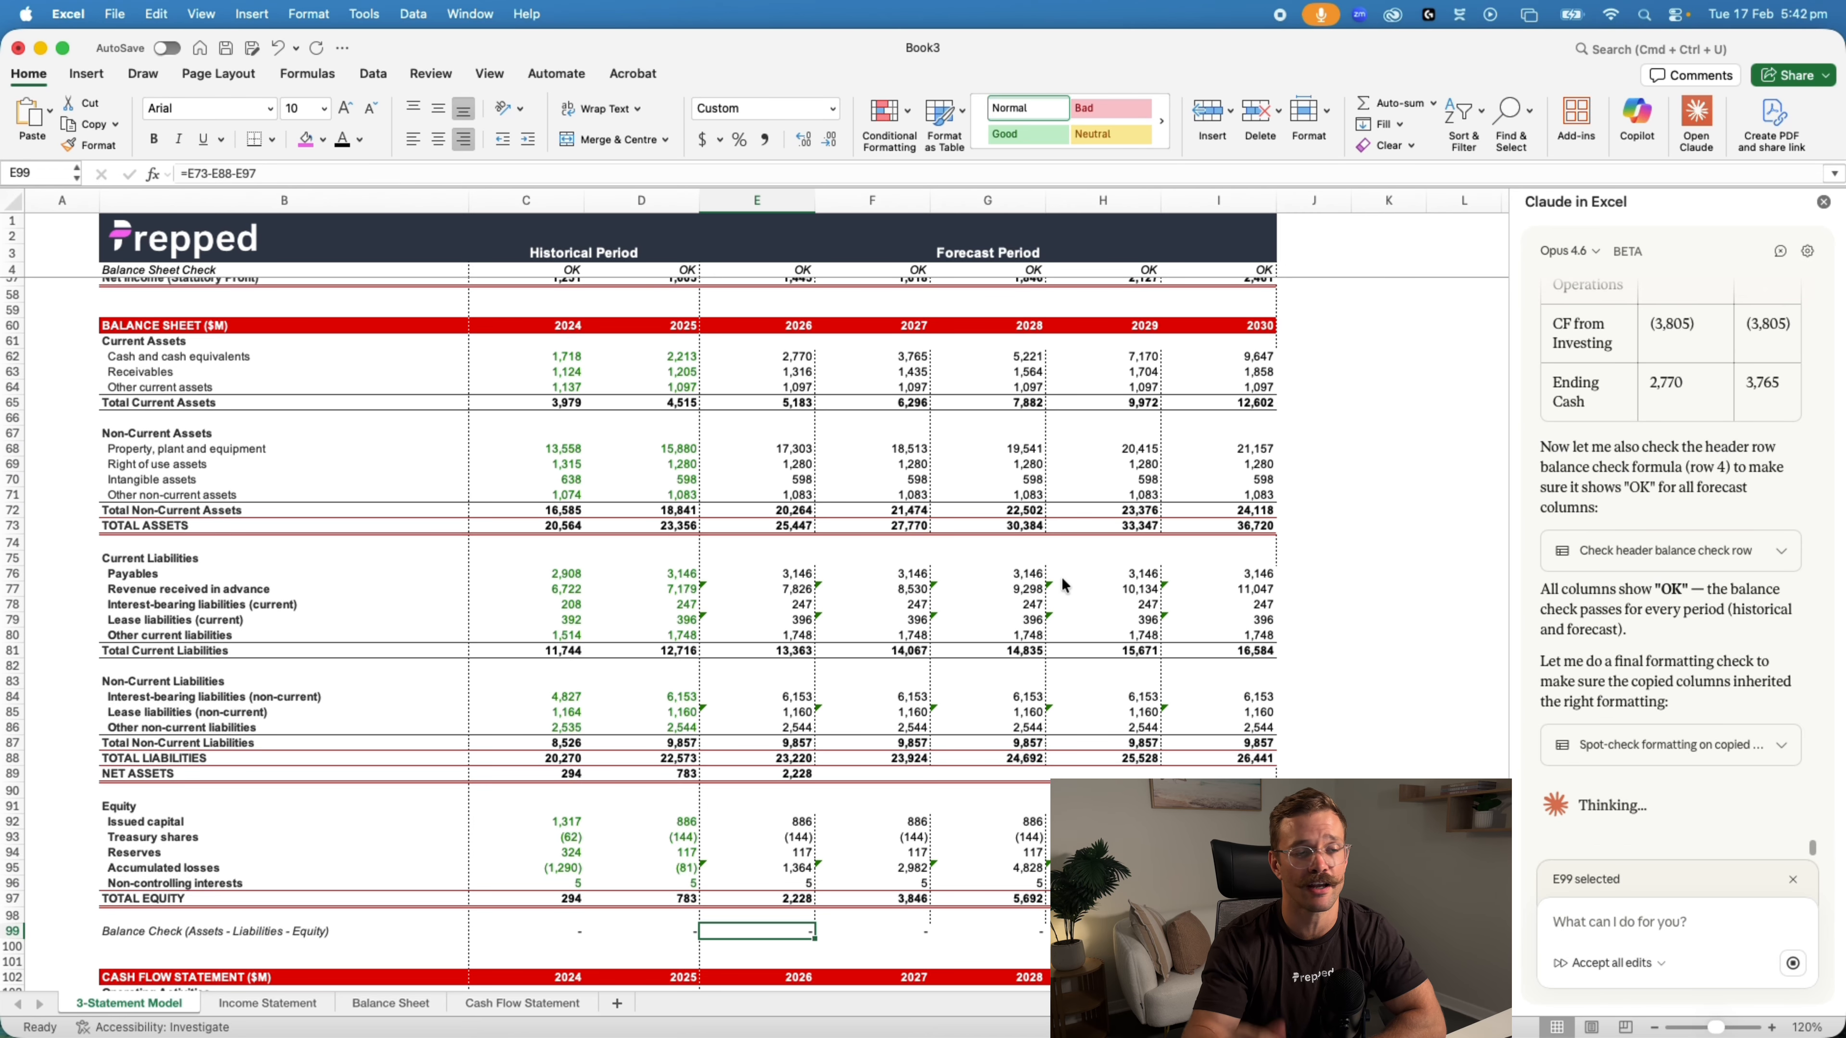
{"action": "scroll", "coordinate": [1109, 672], "scroll_direction": "down", "scroll_amount": 5}
{"action": "scroll", "coordinate": [1110, 675], "scroll_direction": "down", "scroll_amount": 7}
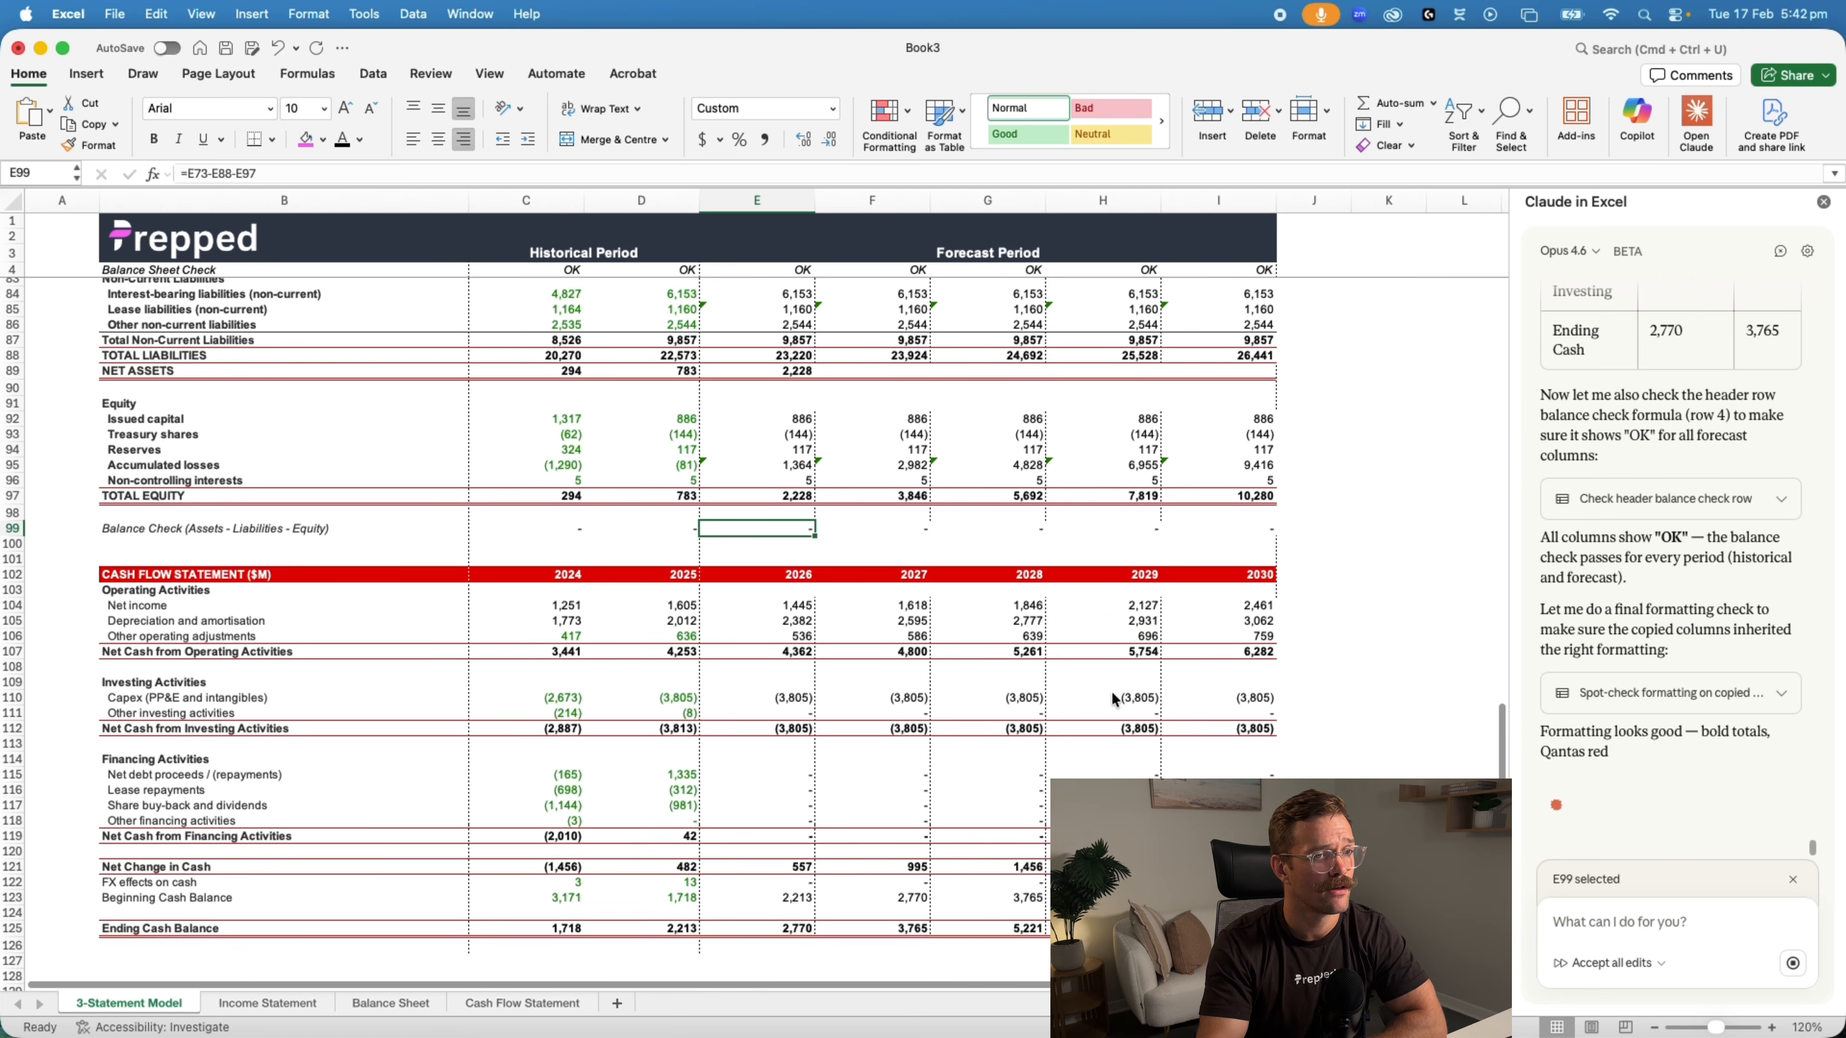
{"action": "scroll", "coordinate": [1114, 698], "scroll_direction": "up", "scroll_amount": 10}
{"action": "scroll", "coordinate": [1191, 730], "scroll_direction": "up", "scroll_amount": 2}
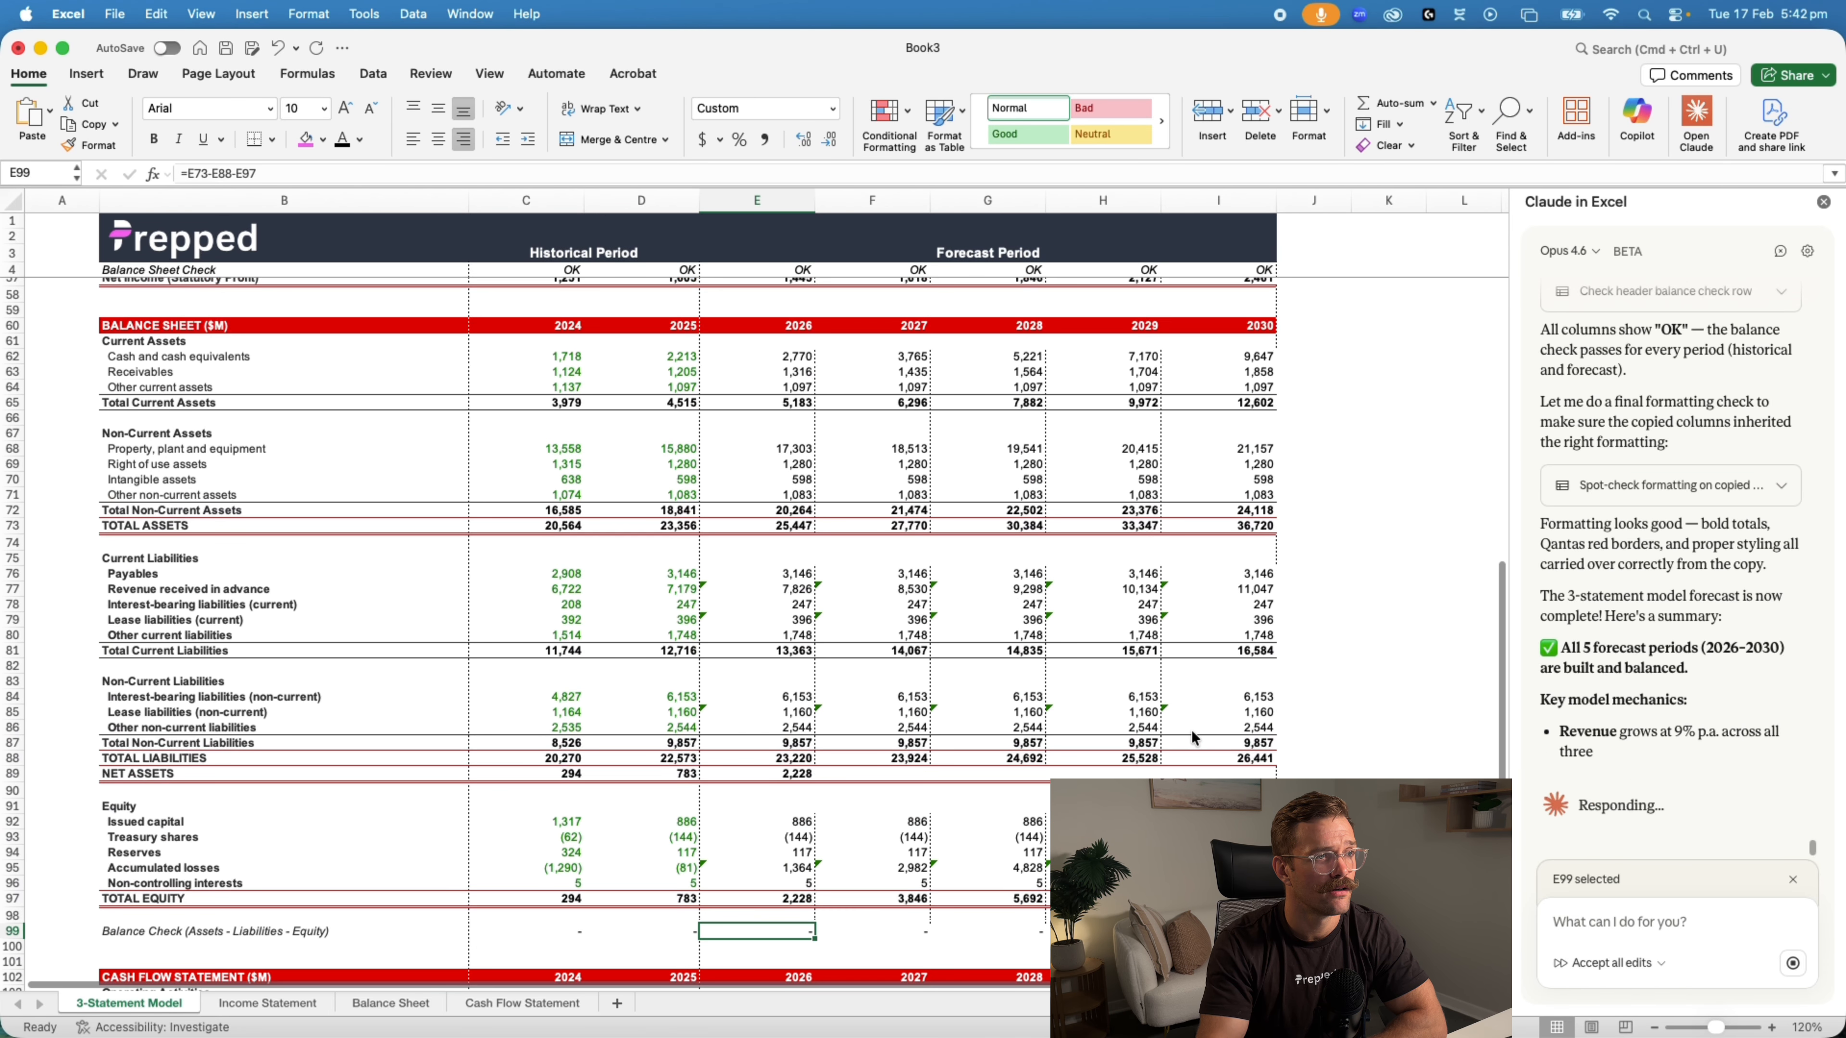
Compare the 2027 total assets in Book3 with the same cell in Qantas Model (Claude)
{"action": "left_click", "coordinate": [917, 526]}
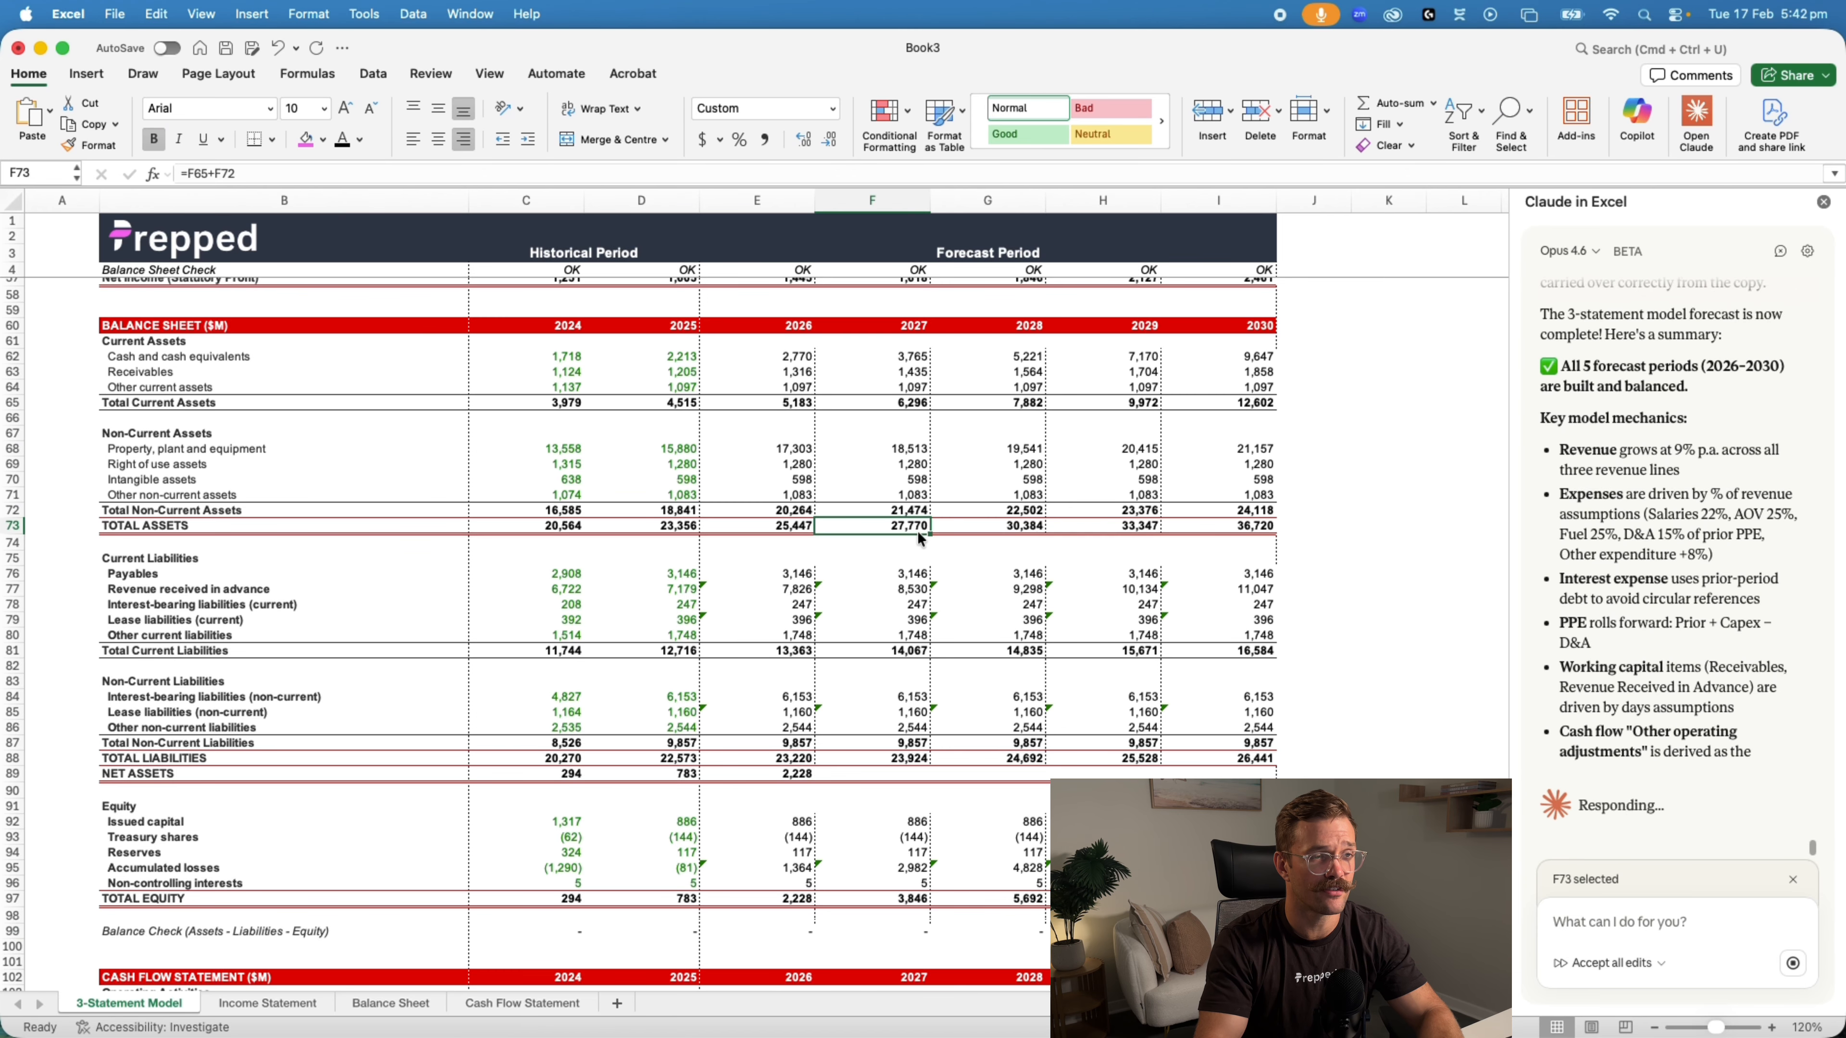
{"action": "key", "text": "super+grave"}
{"action": "scroll", "coordinate": [919, 530], "scroll_direction": "up", "scroll_amount": 3}
{"action": "scroll", "coordinate": [919, 527], "scroll_direction": "up", "scroll_amount": 10}
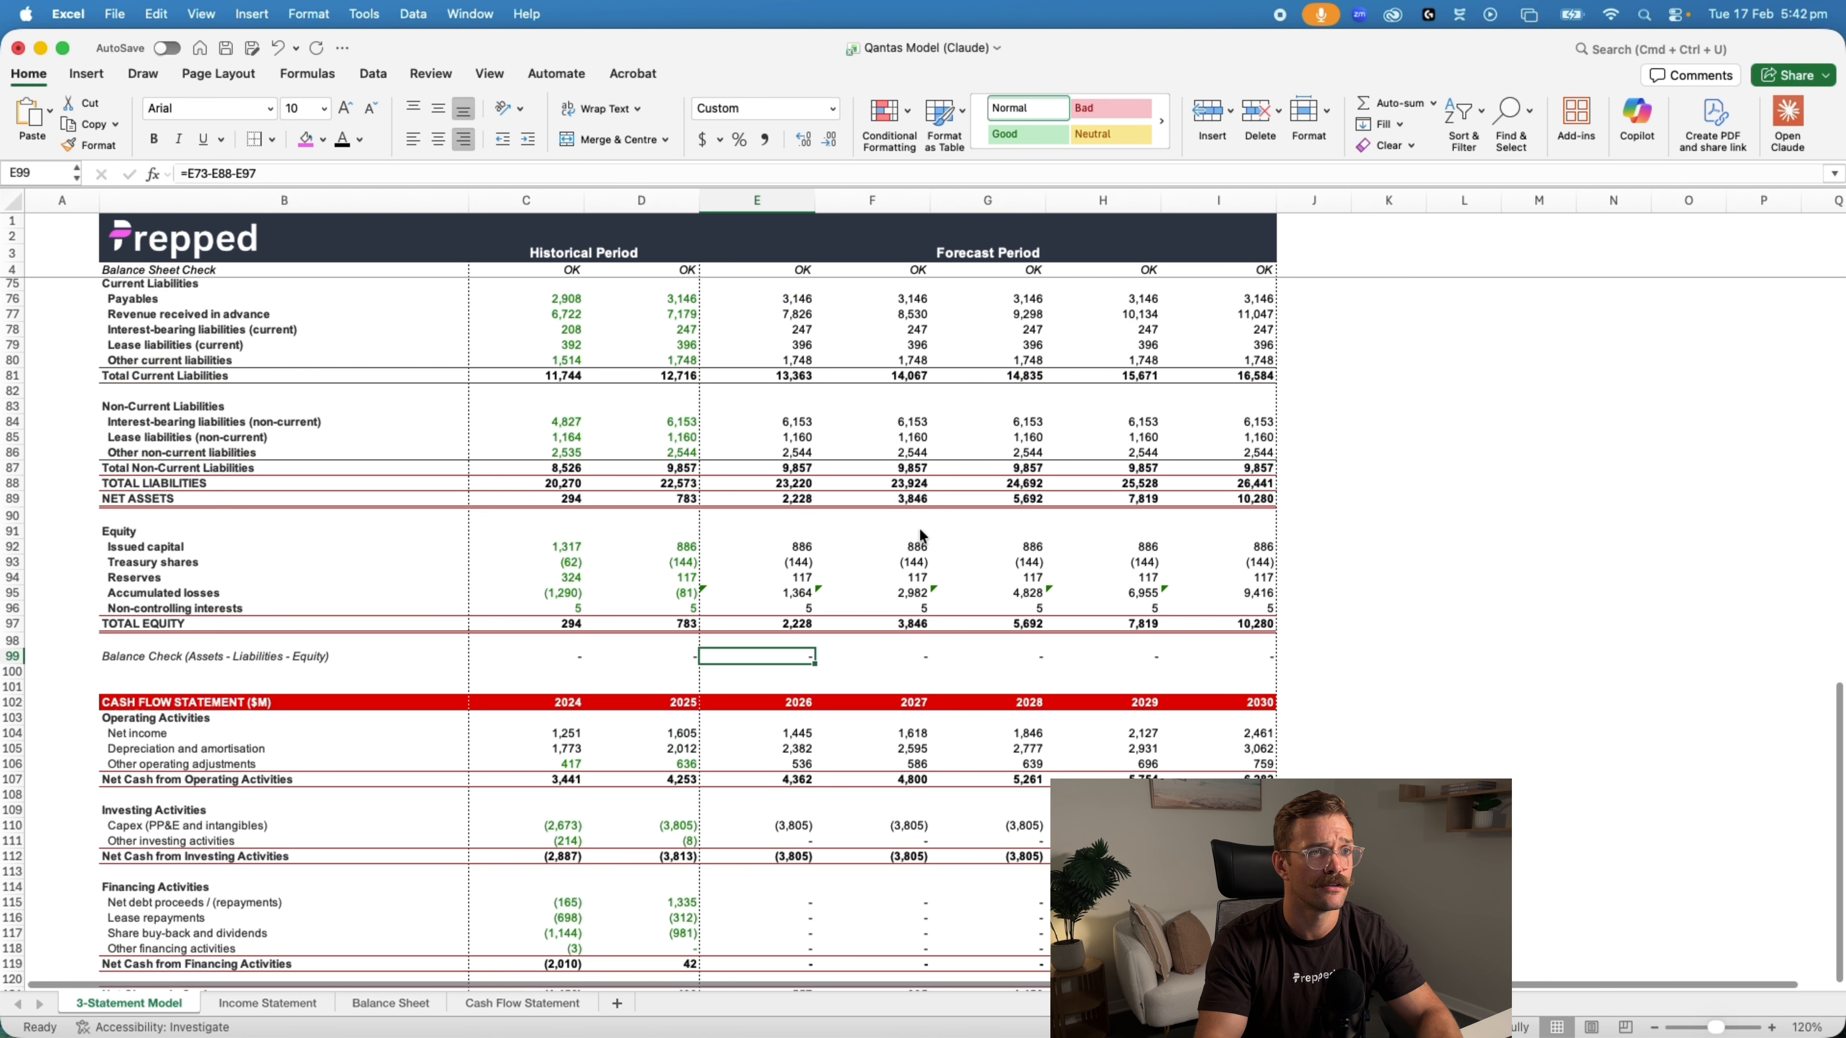
{"action": "left_click", "coordinate": [914, 512]}
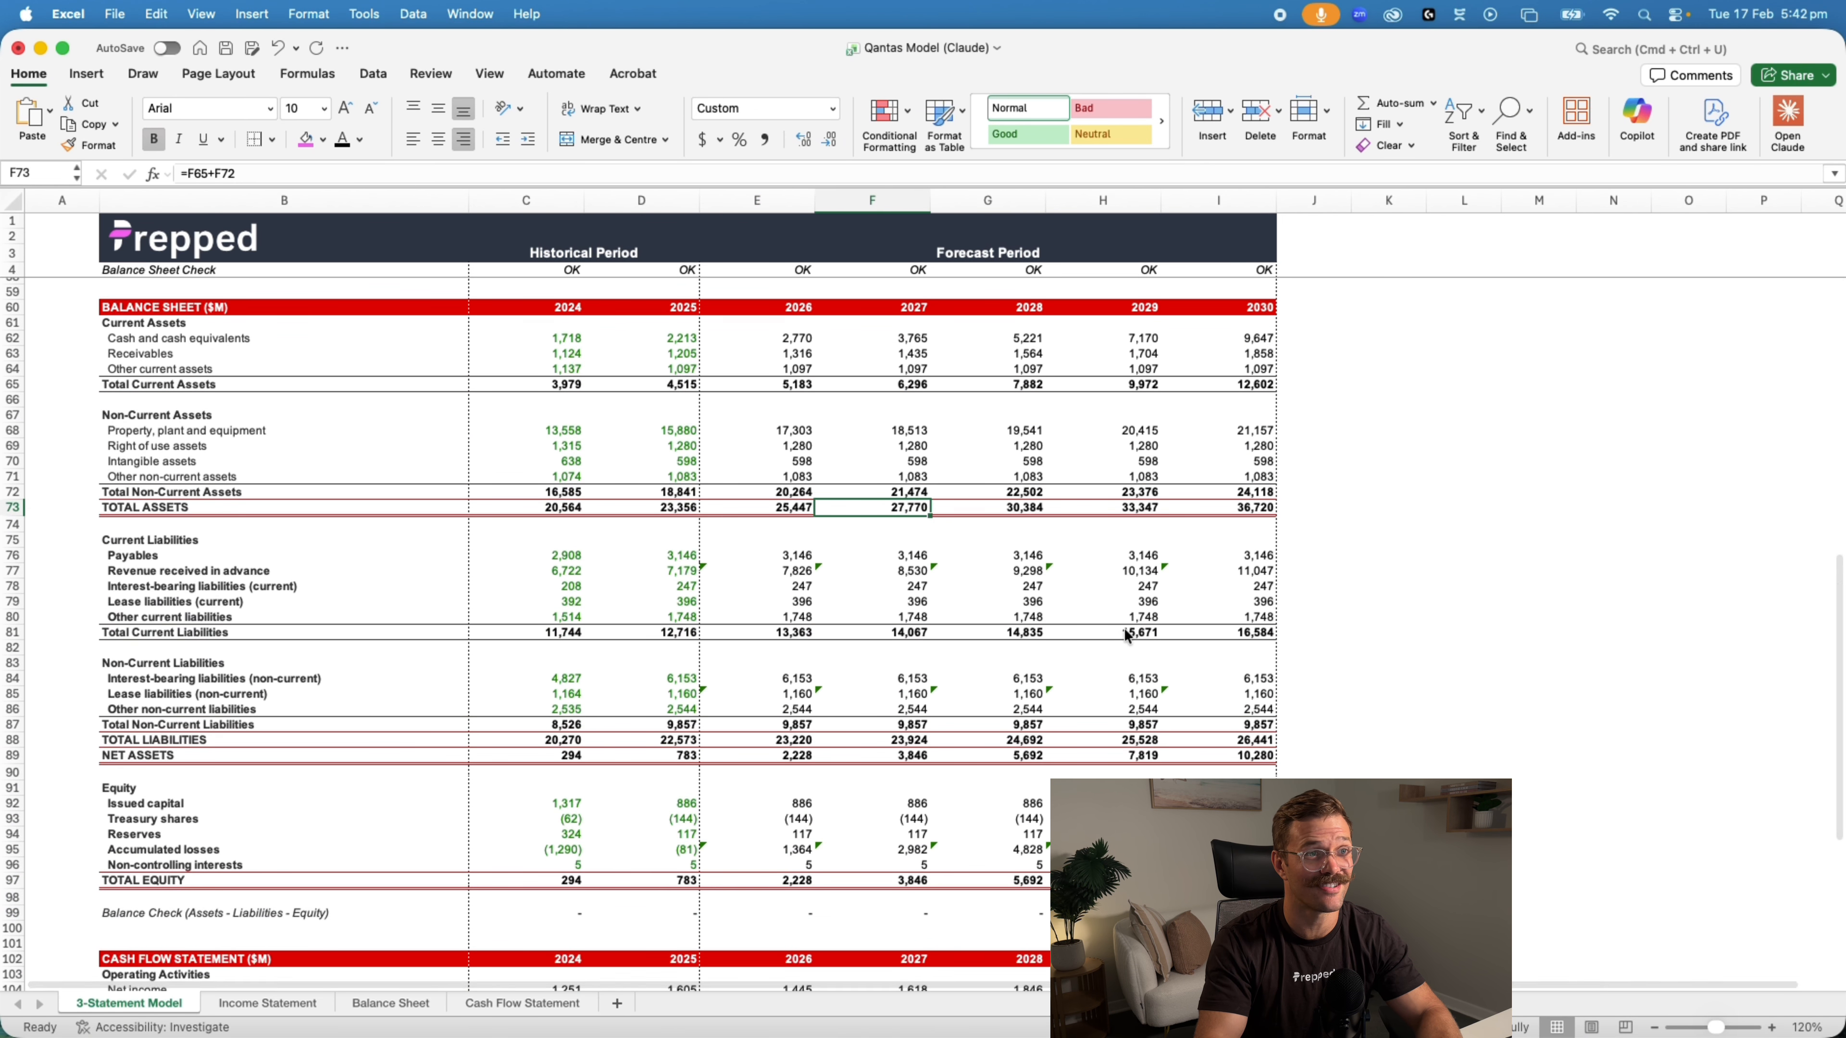
Compare the 2027 net income in Qantas Model (Claude) with the same cell in Book3
{"action": "scroll", "coordinate": [1122, 629], "scroll_direction": "up", "scroll_amount": 8}
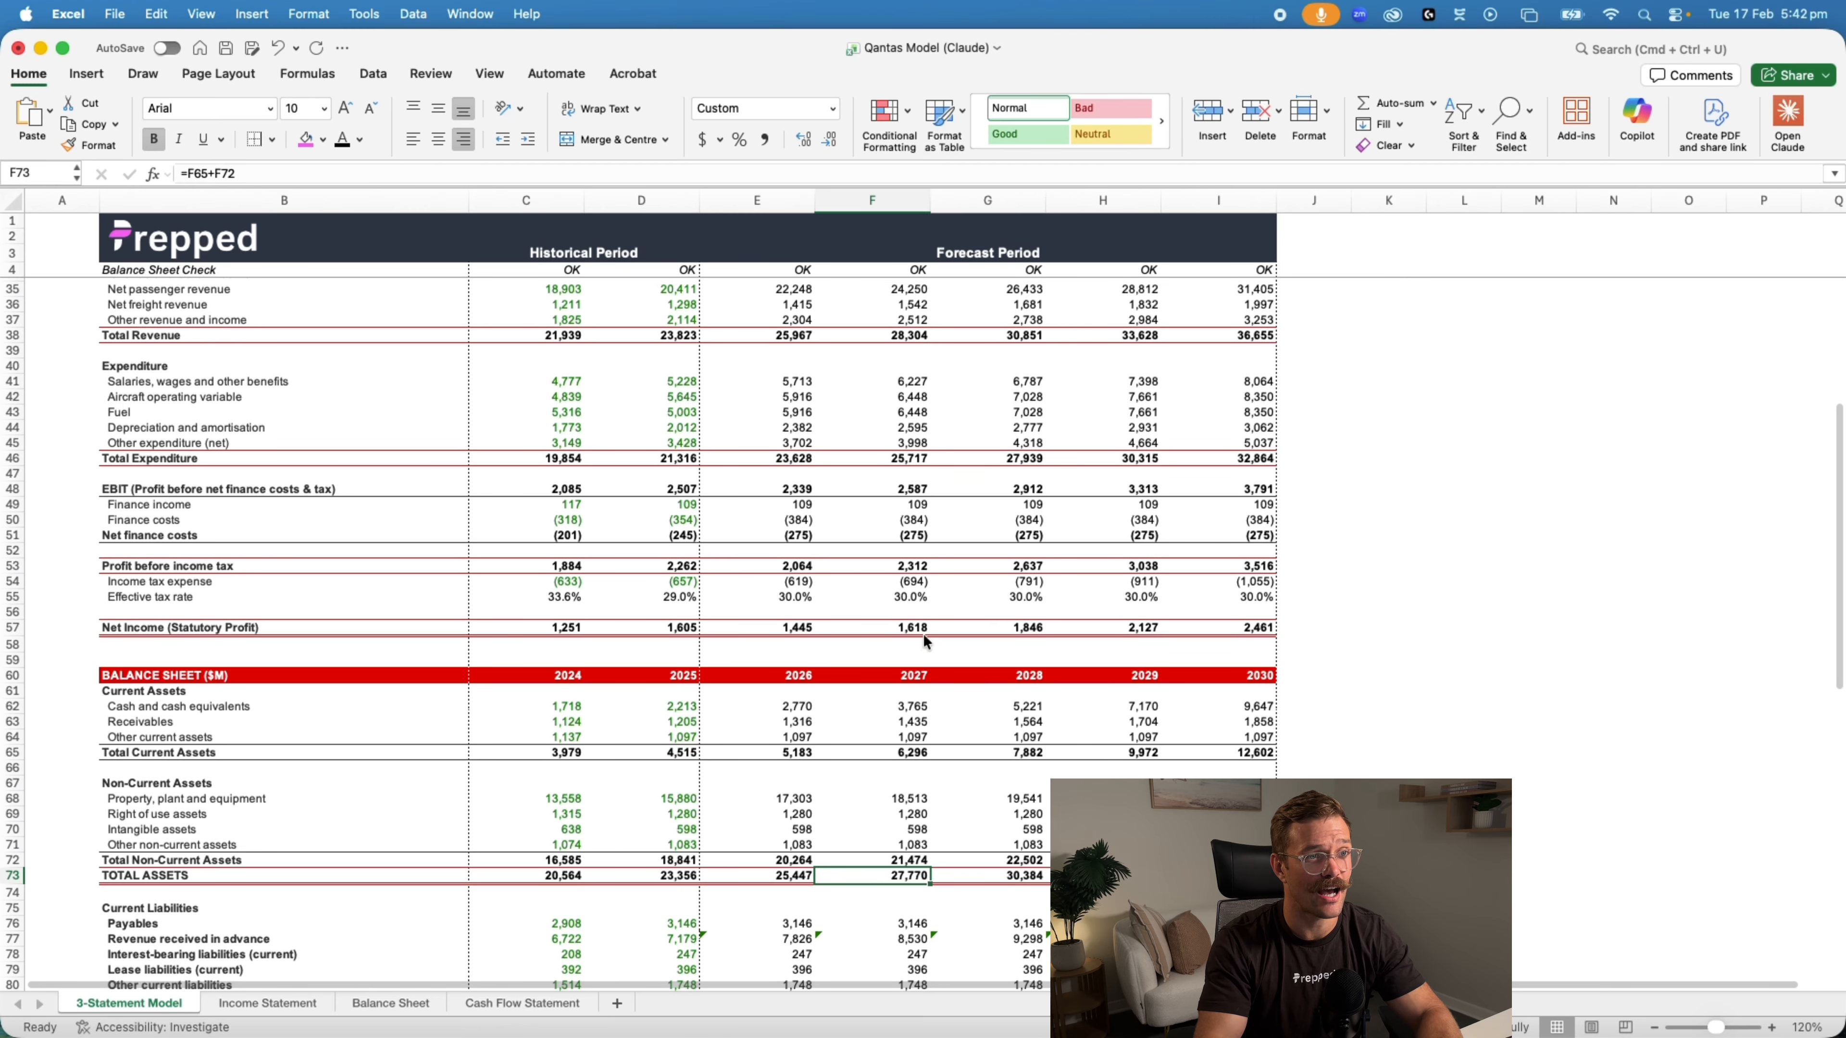
{"action": "key", "text": "super+grave"}
{"action": "scroll", "coordinate": [960, 633], "scroll_direction": "up", "scroll_amount": 3}
{"action": "scroll", "coordinate": [942, 600], "scroll_direction": "up", "scroll_amount": 4}
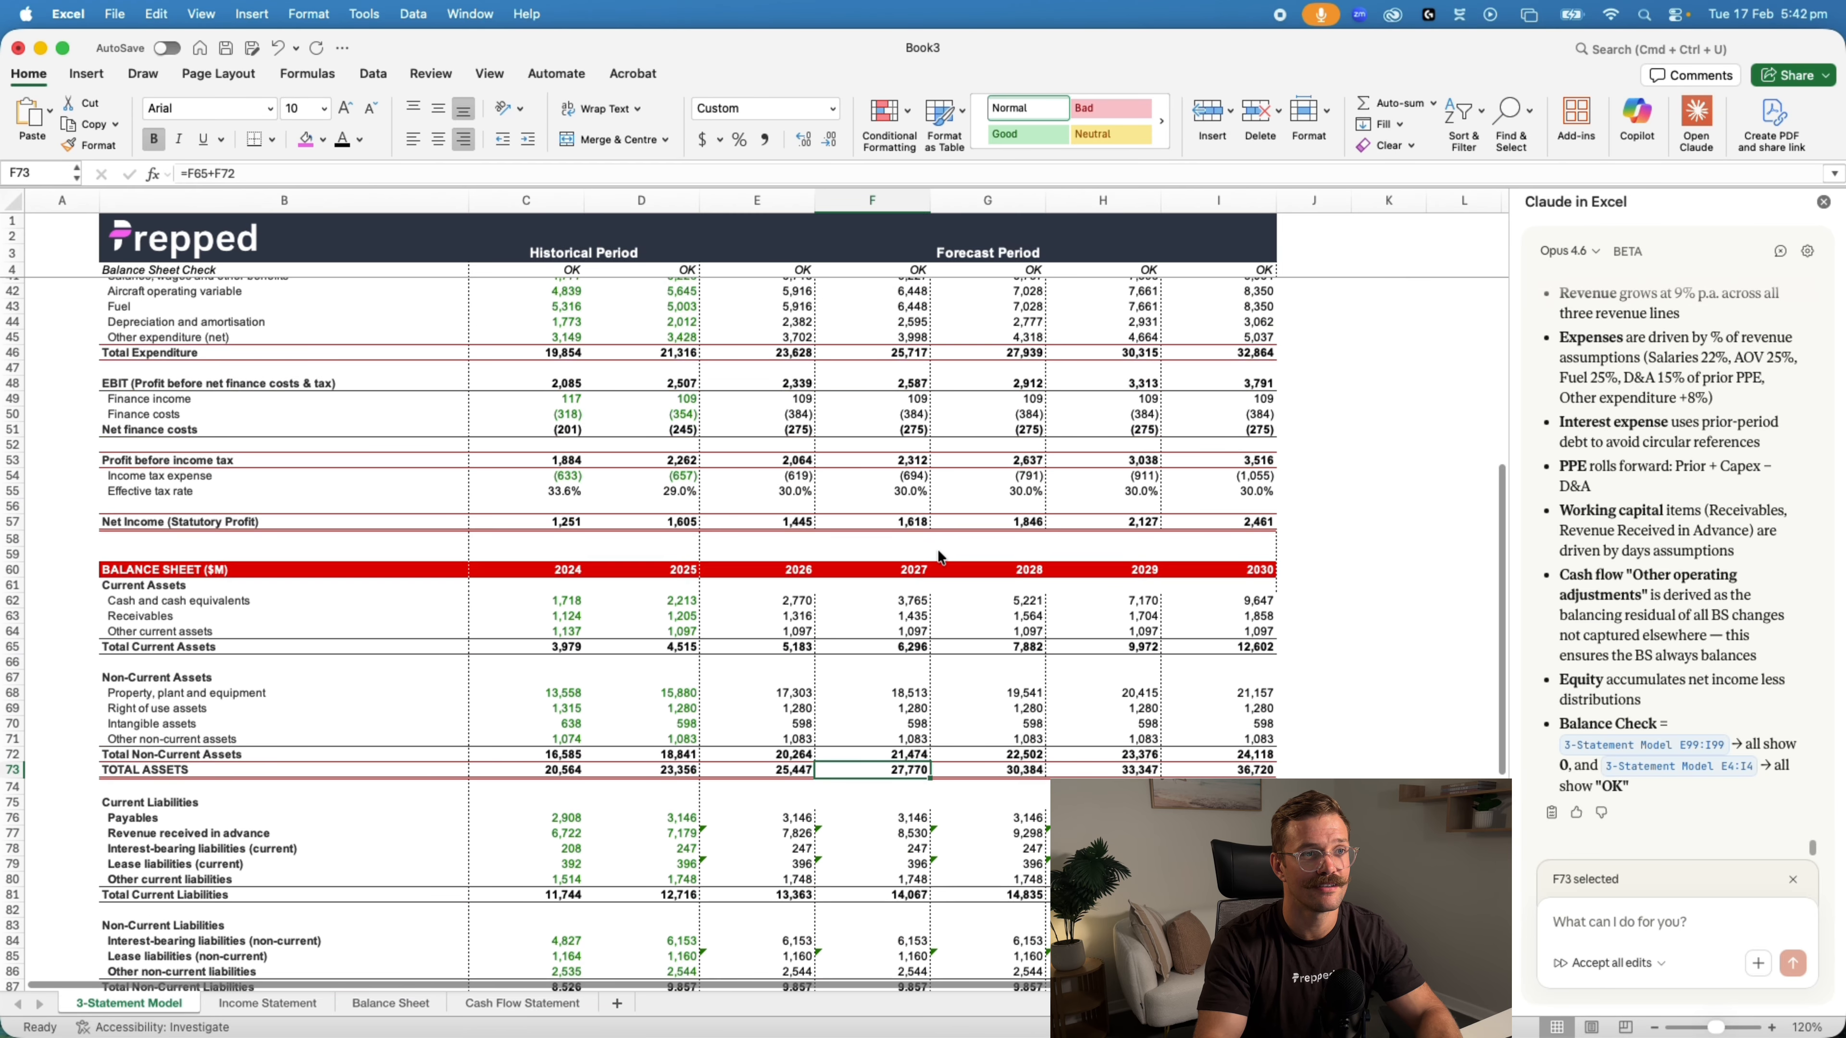
{"action": "left_click", "coordinate": [915, 522]}
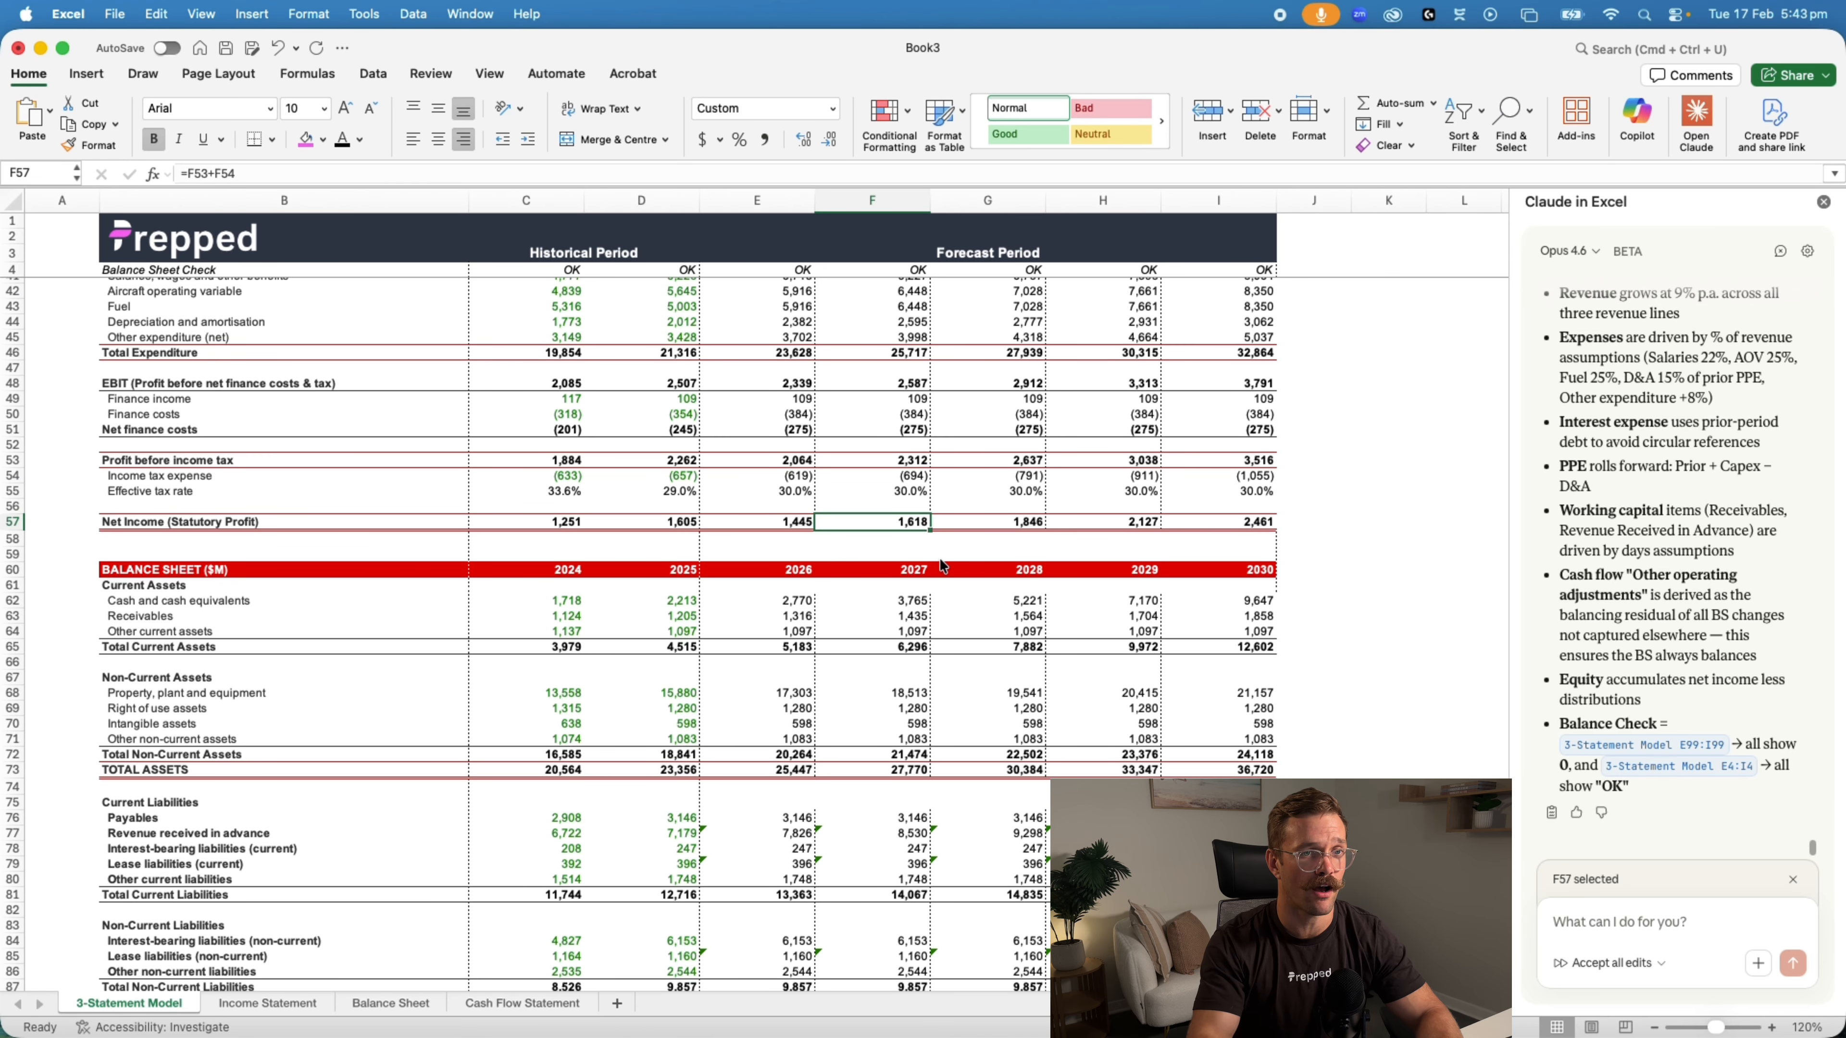
Check Claude's balance verification table and summary against Book3's forecast assets, liabilities and equity
{"action": "scroll", "coordinate": [1691, 706], "scroll_direction": "up", "scroll_amount": 15}
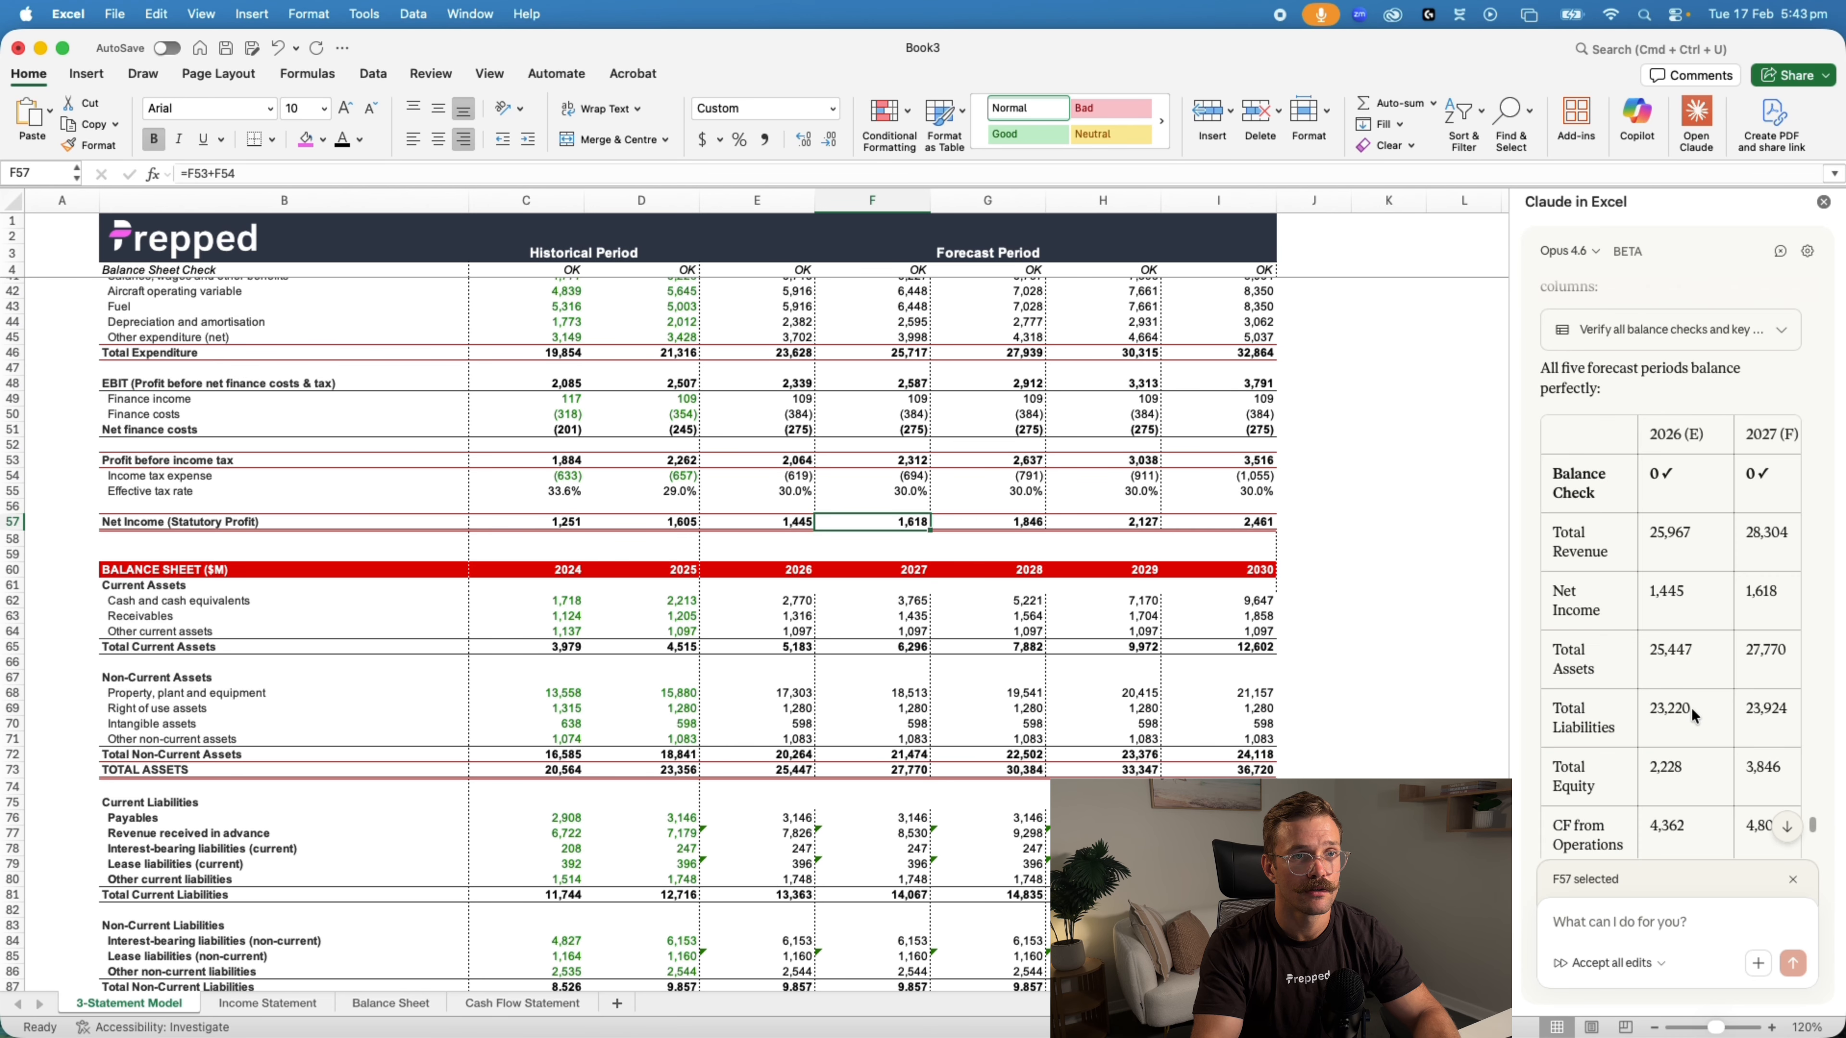
{"action": "scroll", "coordinate": [1691, 706], "scroll_direction": "down", "scroll_amount": 15}
{"action": "scroll", "coordinate": [1272, 702], "scroll_direction": "down", "scroll_amount": 18}
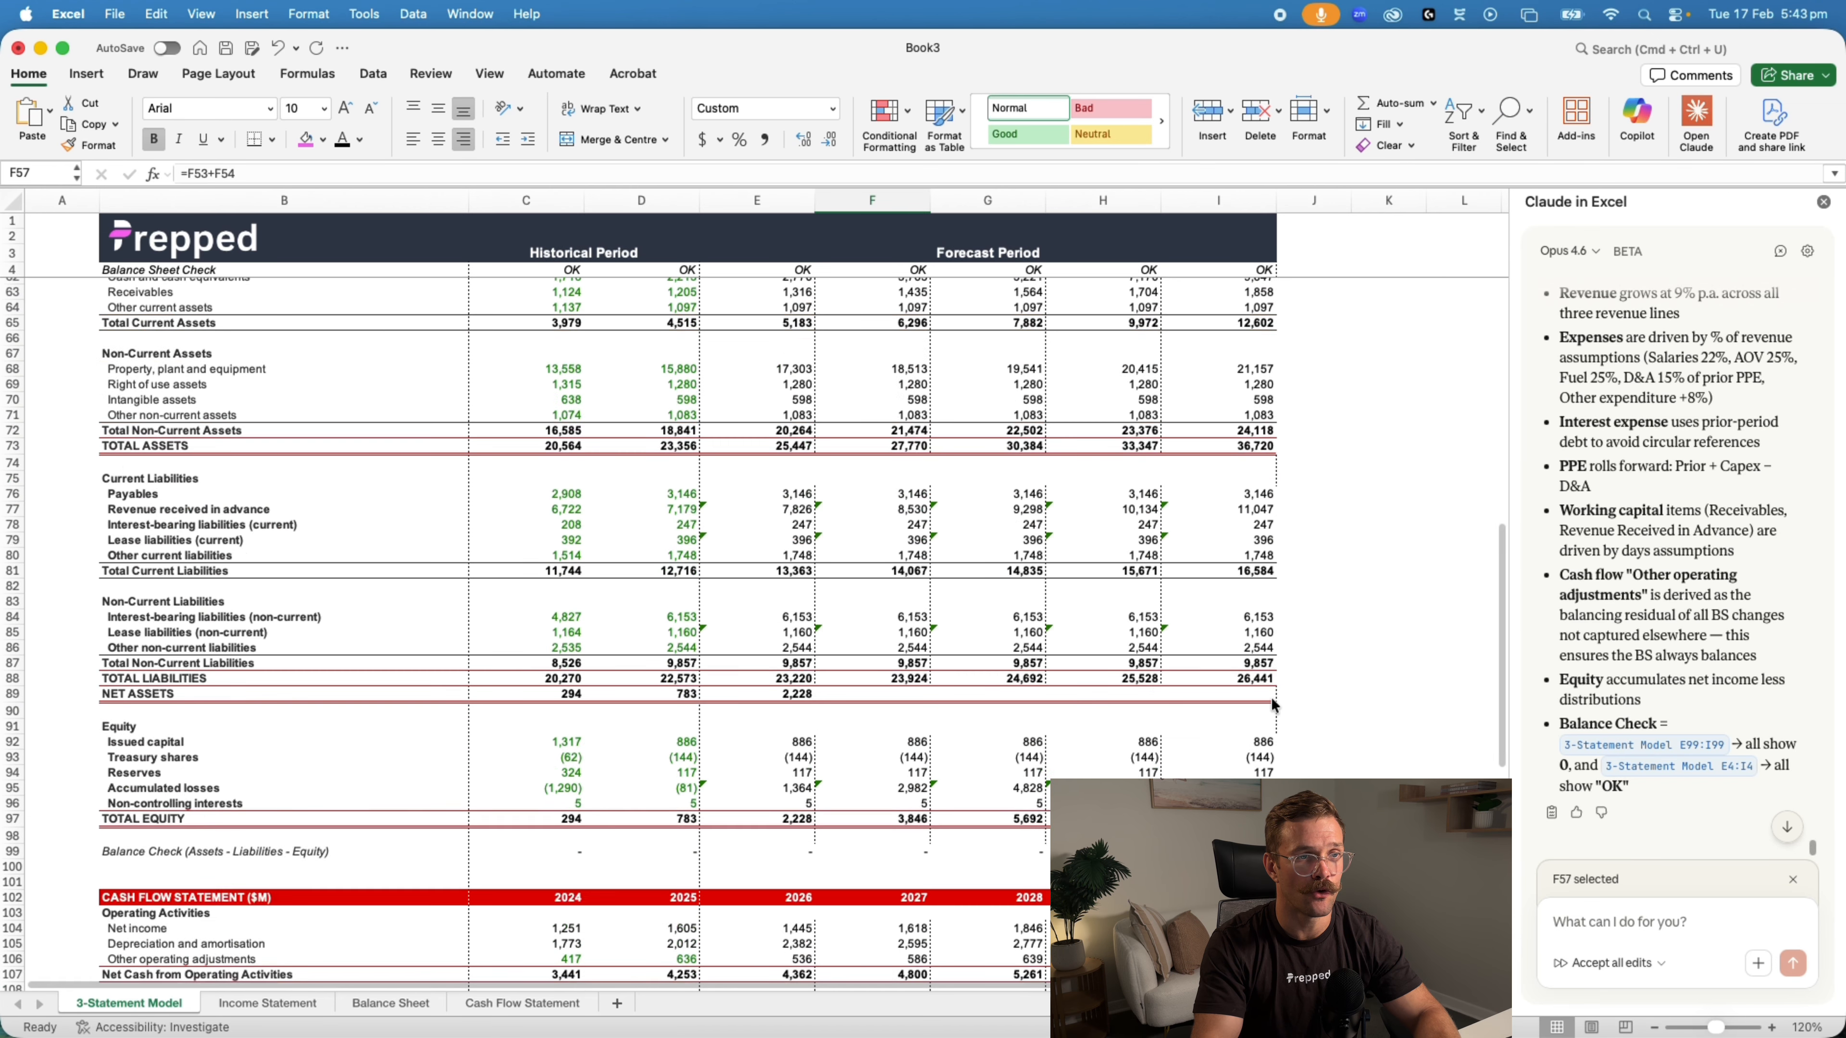
{"action": "scroll", "coordinate": [1318, 697], "scroll_direction": "up", "scroll_amount": 14}
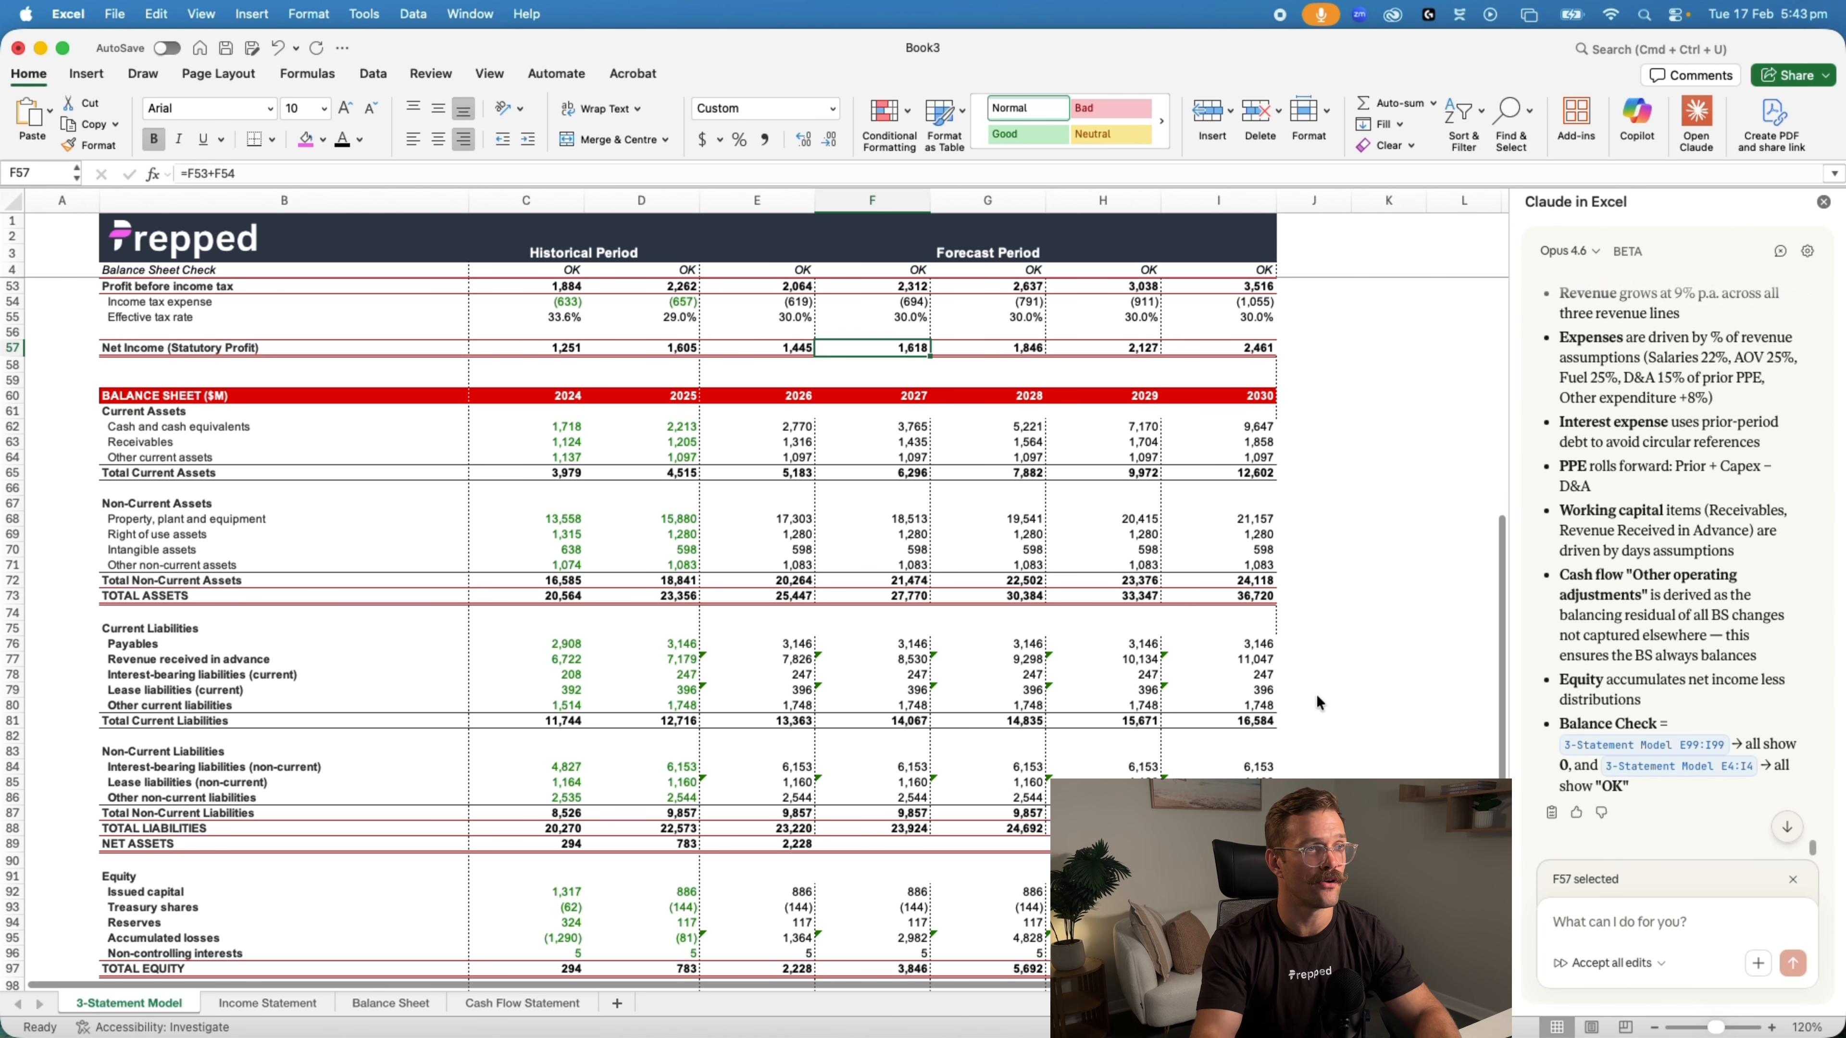
Compare the 2030 net income and its formula in Book3 with the same cell in Qantas Model (Claude)
{"action": "scroll", "coordinate": [1316, 691], "scroll_direction": "up", "scroll_amount": 2}
{"action": "left_click", "coordinate": [1244, 434]}
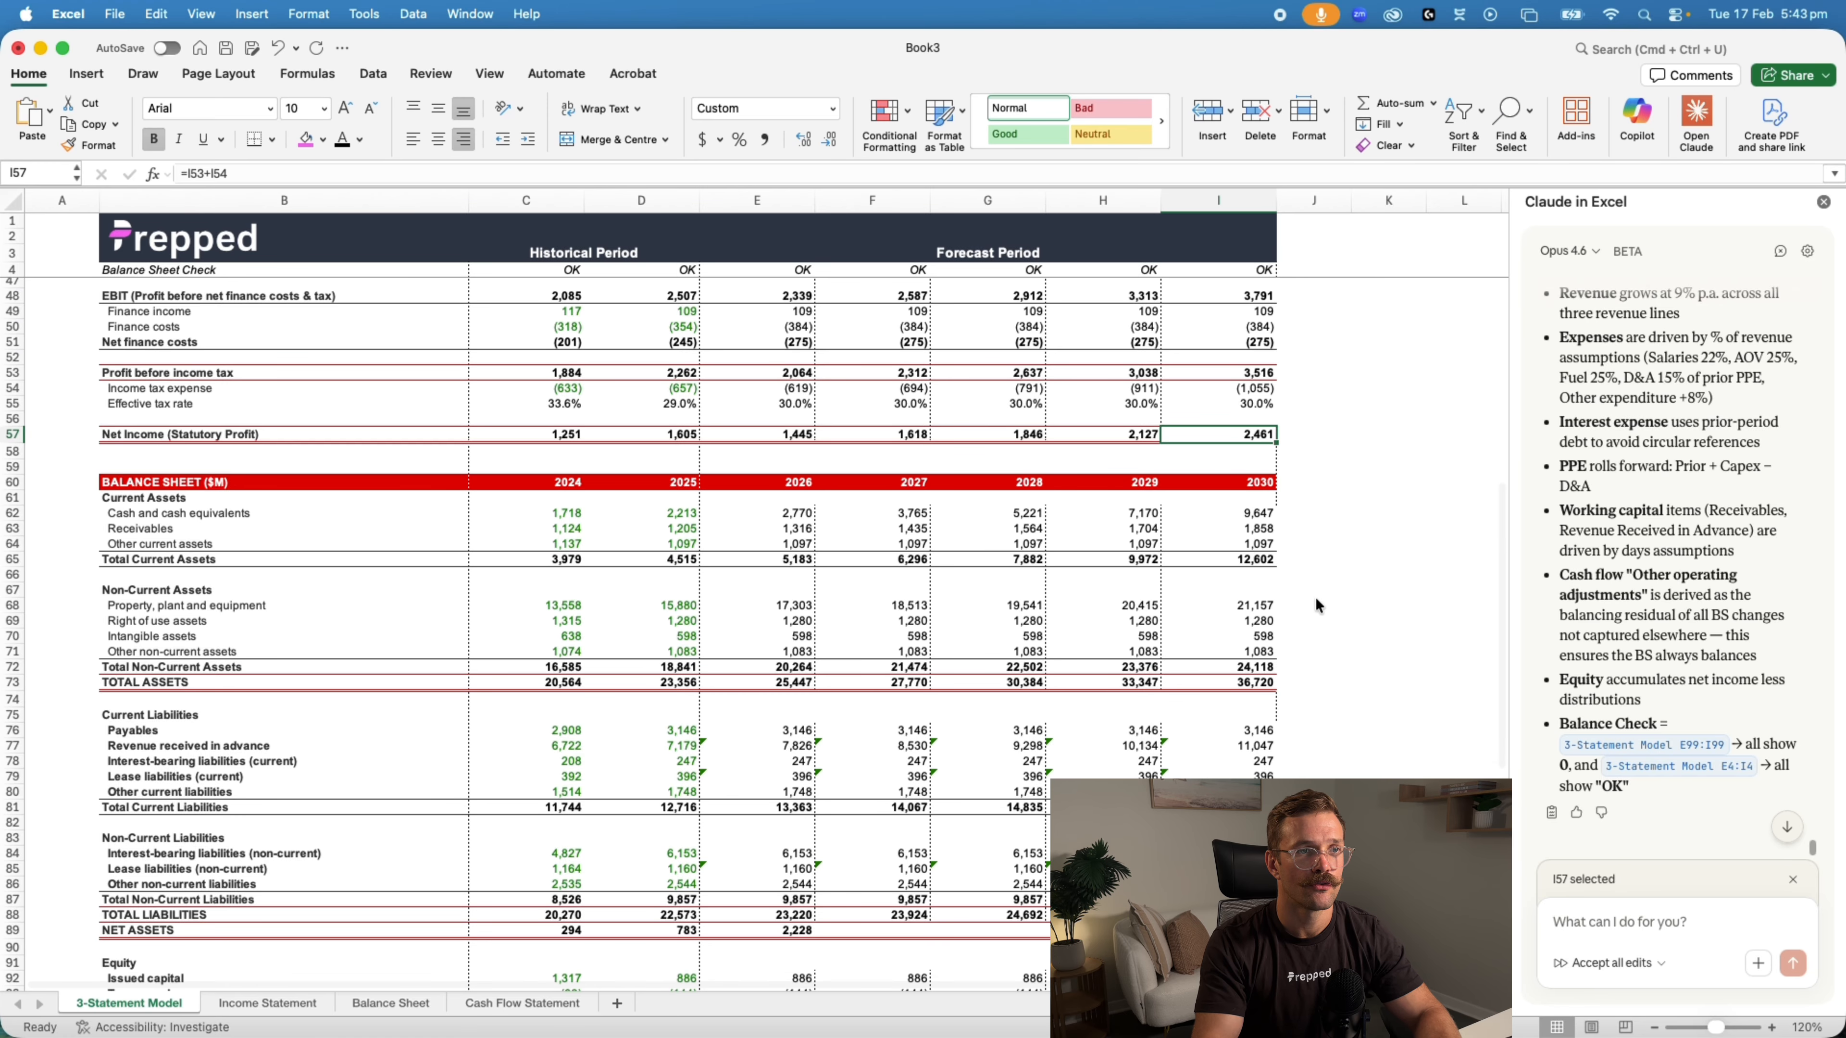
{"action": "key", "text": "super+grave"}
{"action": "left_click", "coordinate": [1250, 627]}
{"action": "key", "text": "super+grave"}
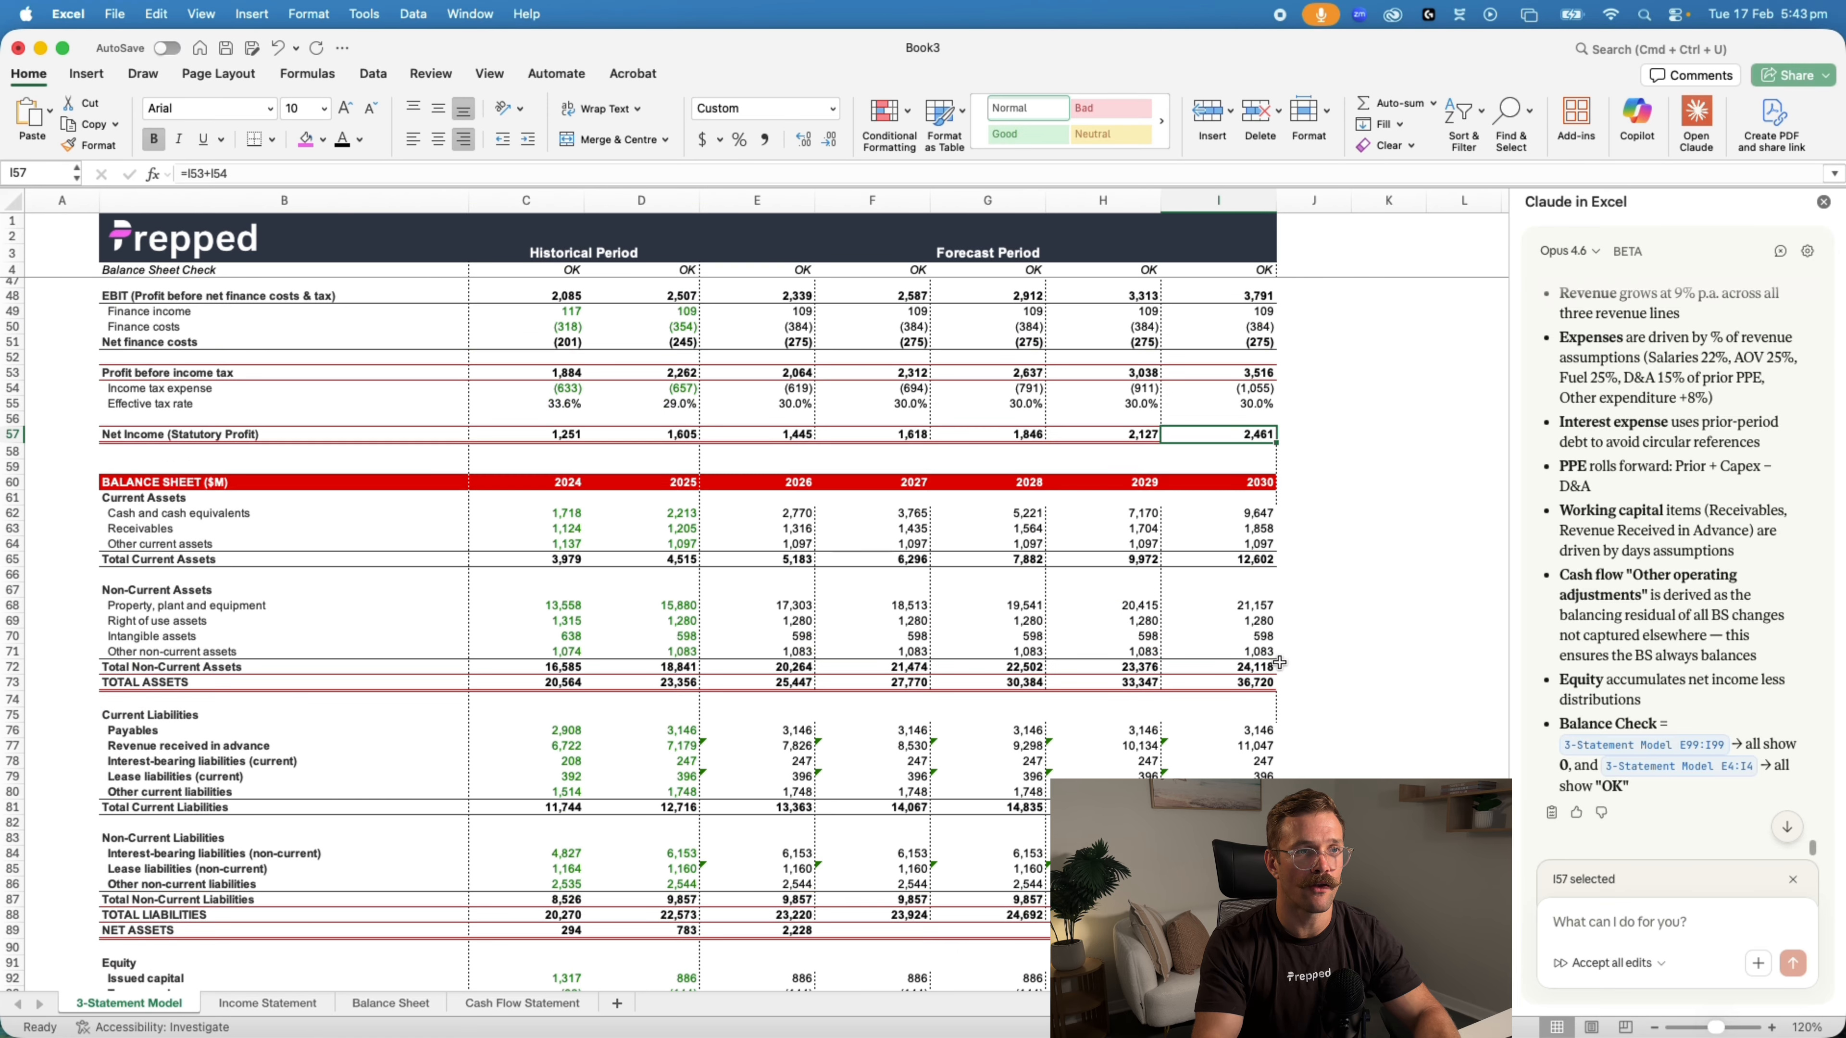
{"action": "key", "text": "super+grave"}
{"action": "key", "text": "super+grave"}
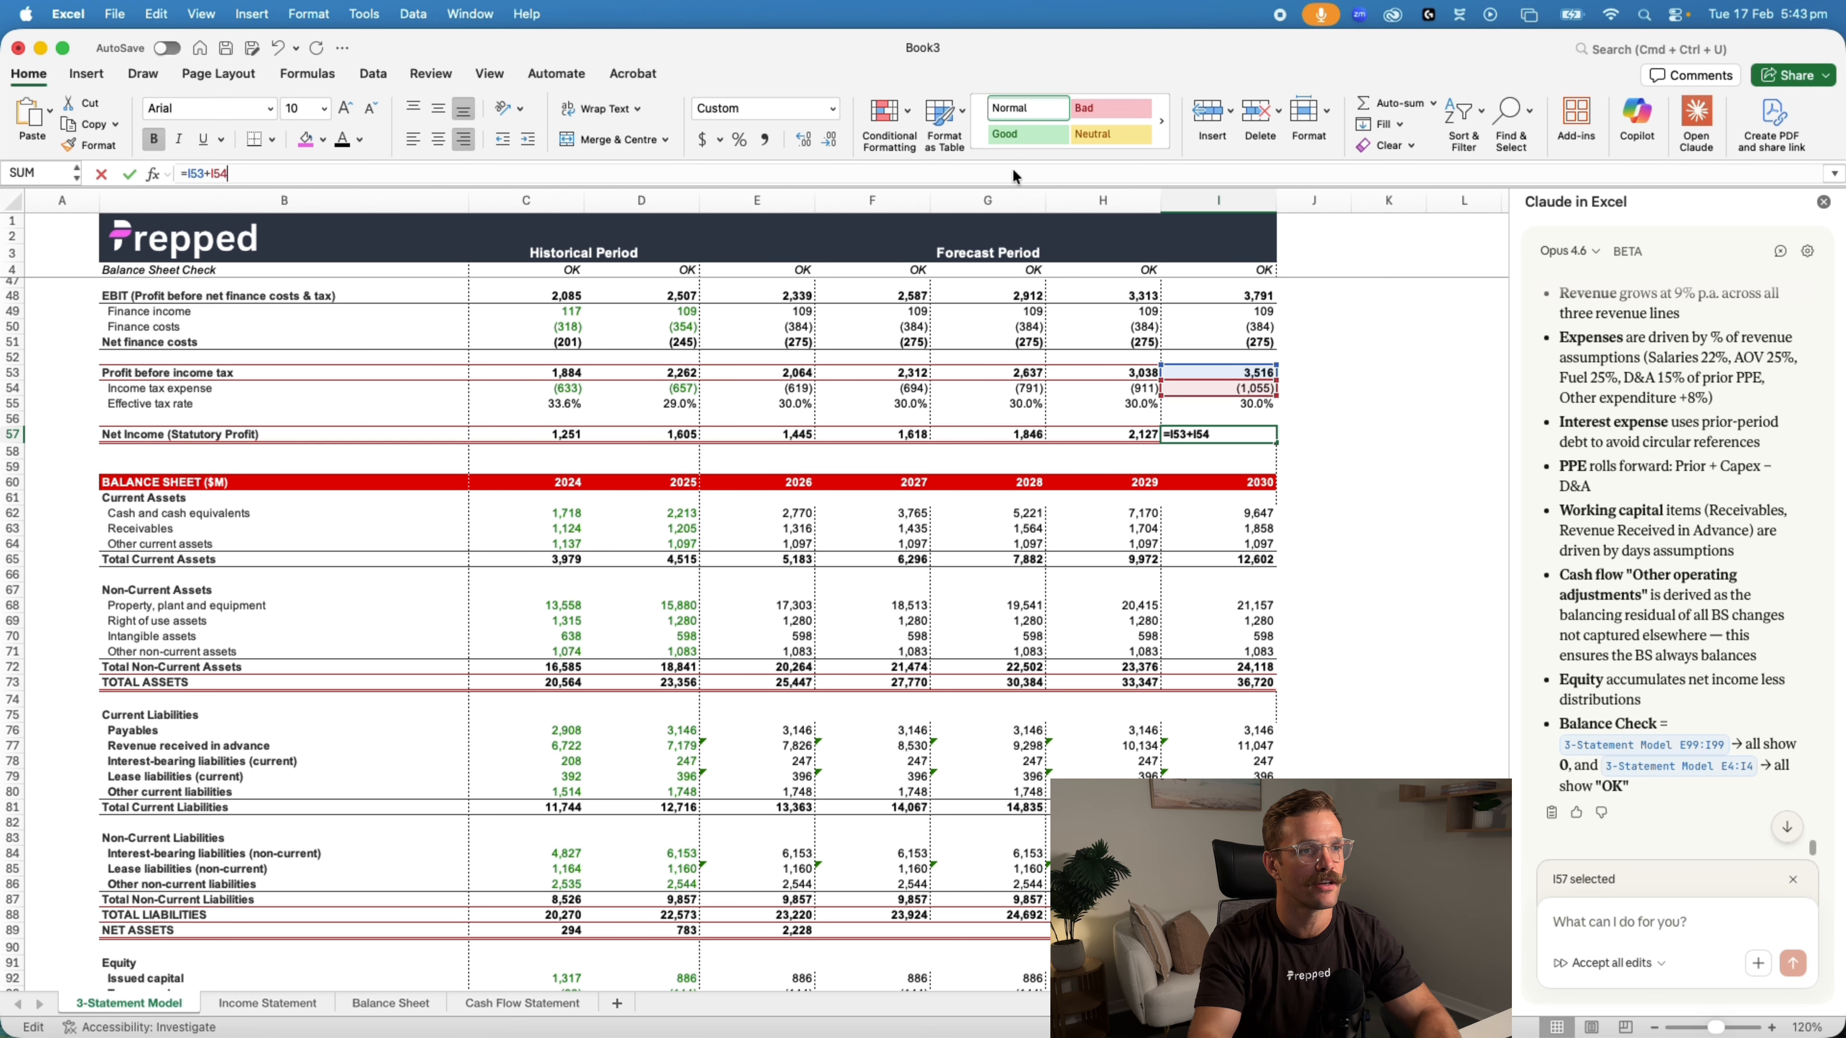
Review the completed income statement, balance sheet and cash flow statement in Book3, including the Net Assets row and balance check
{"action": "scroll", "coordinate": [1348, 457], "scroll_direction": "up", "scroll_amount": 5}
{"action": "scroll", "coordinate": [1348, 451], "scroll_direction": "up", "scroll_amount": 15}
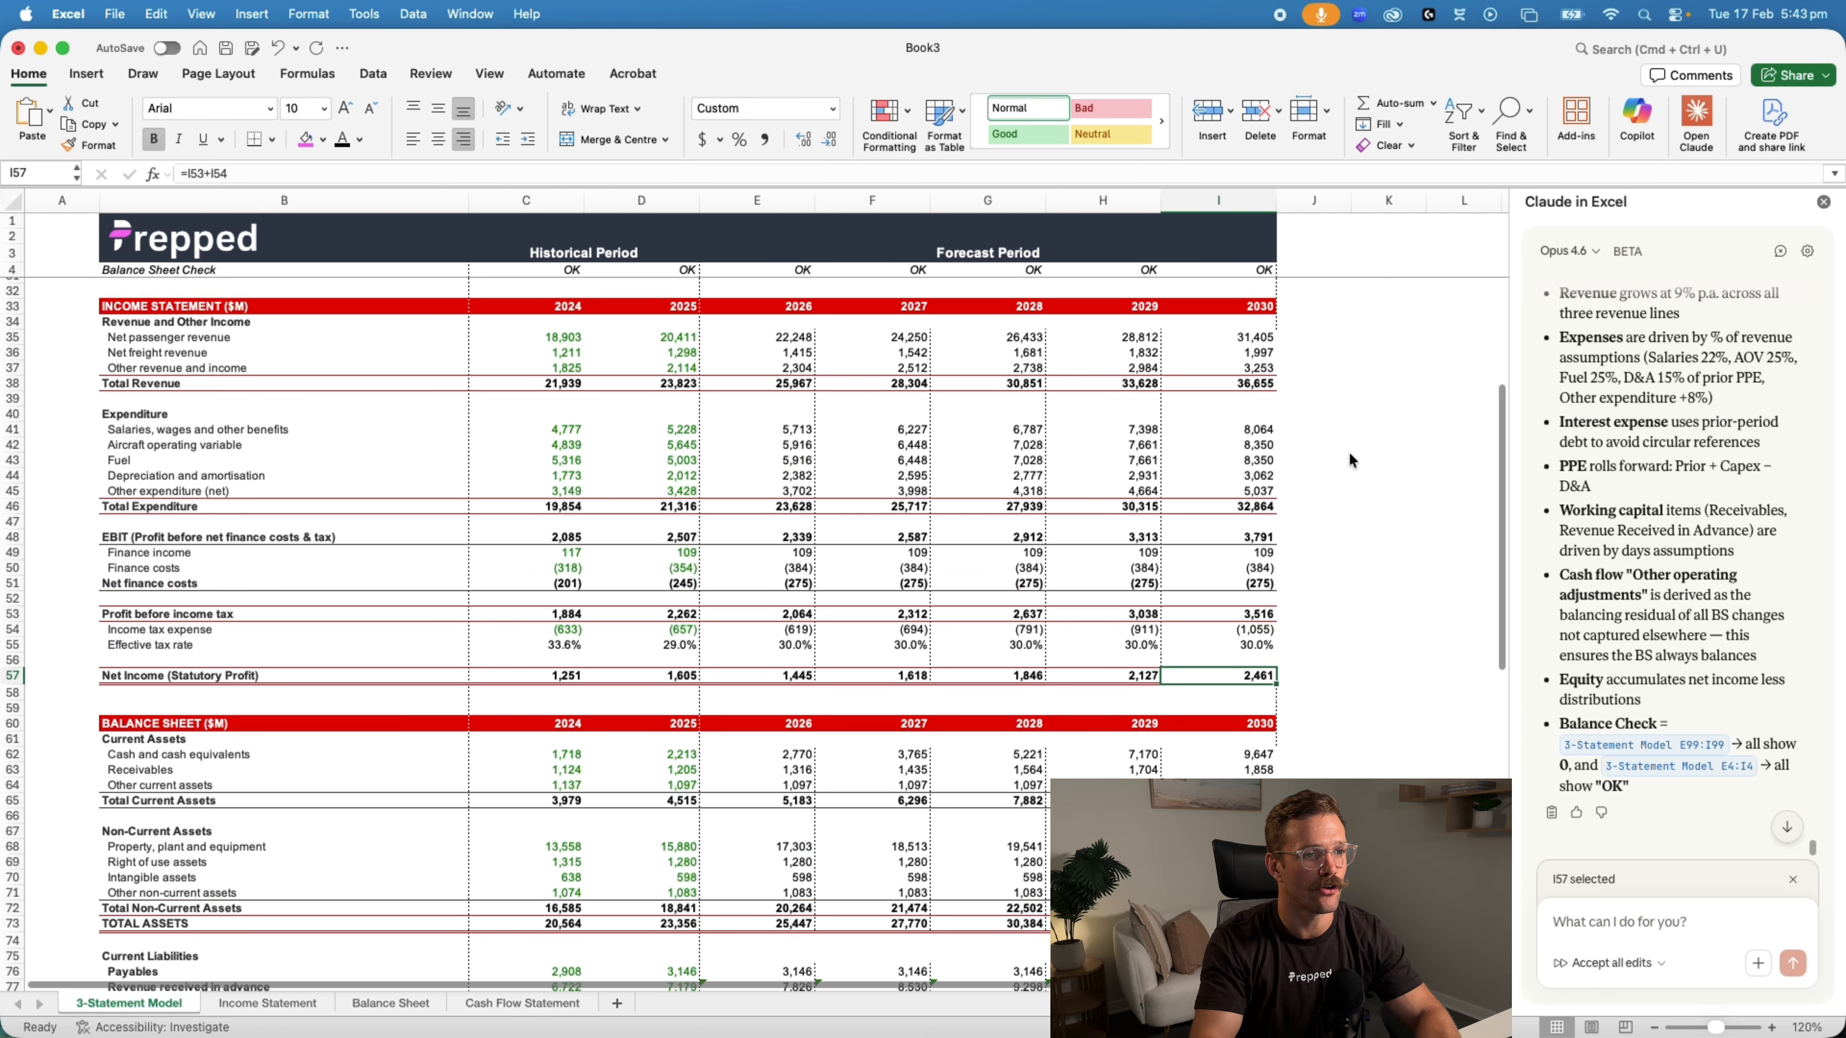
{"action": "scroll", "coordinate": [1351, 456], "scroll_direction": "down", "scroll_amount": 10}
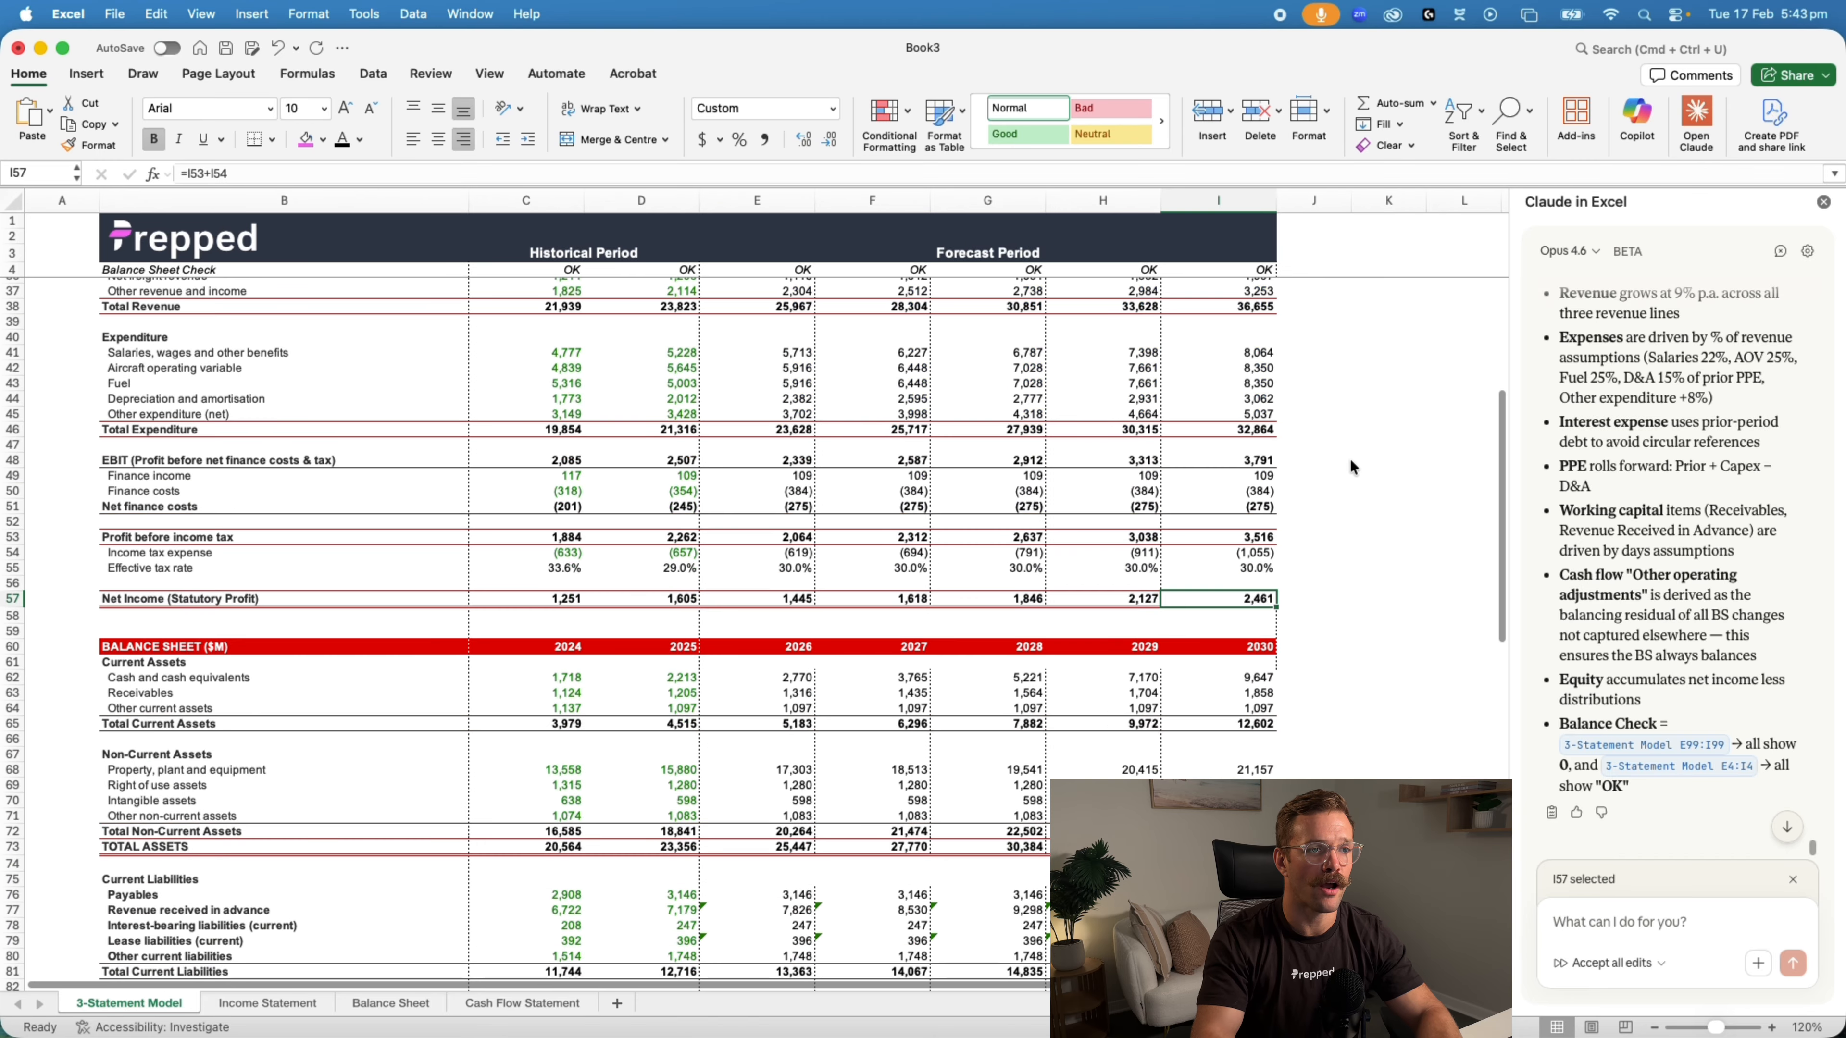
{"action": "scroll", "coordinate": [1349, 459], "scroll_direction": "up", "scroll_amount": 8}
{"action": "scroll", "coordinate": [1349, 458], "scroll_direction": "down", "scroll_amount": 2}
{"action": "scroll", "coordinate": [1349, 458], "scroll_direction": "down", "scroll_amount": 20}
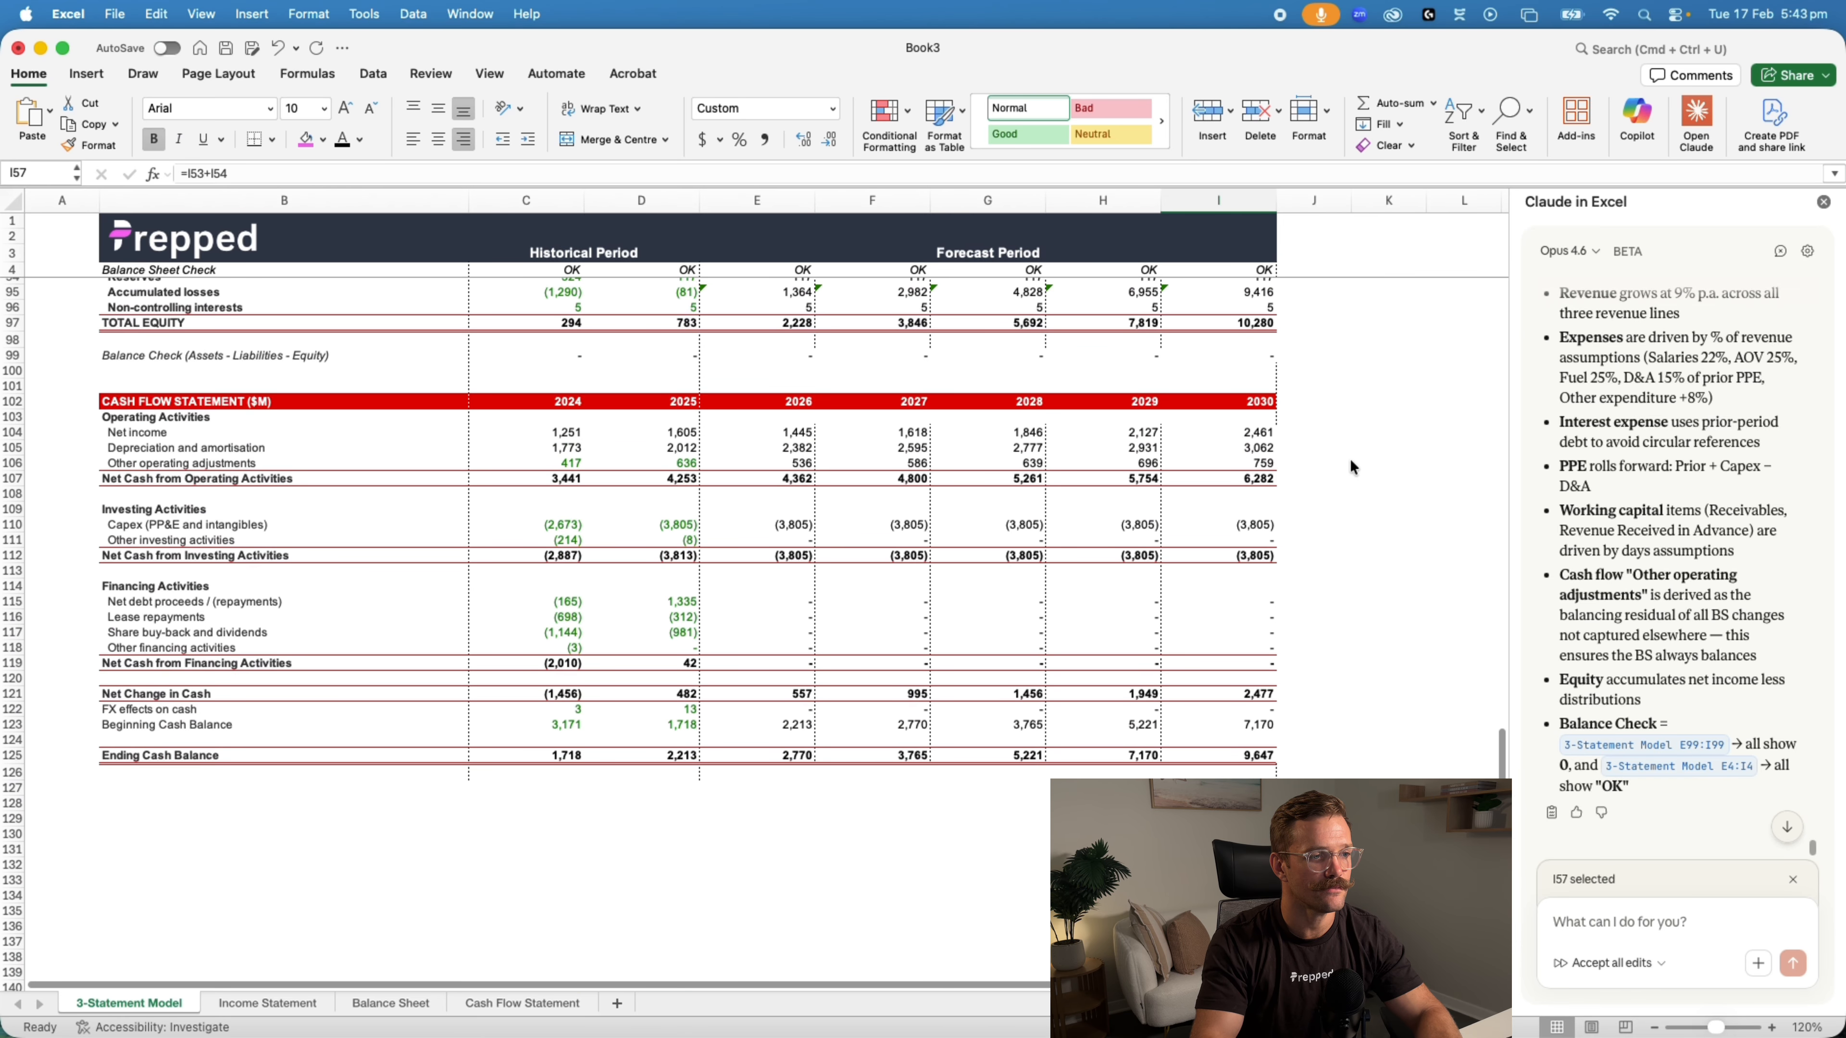
{"action": "scroll", "coordinate": [1350, 459], "scroll_direction": "up", "scroll_amount": 6}
{"action": "scroll", "coordinate": [1347, 460], "scroll_direction": "up", "scroll_amount": 3}
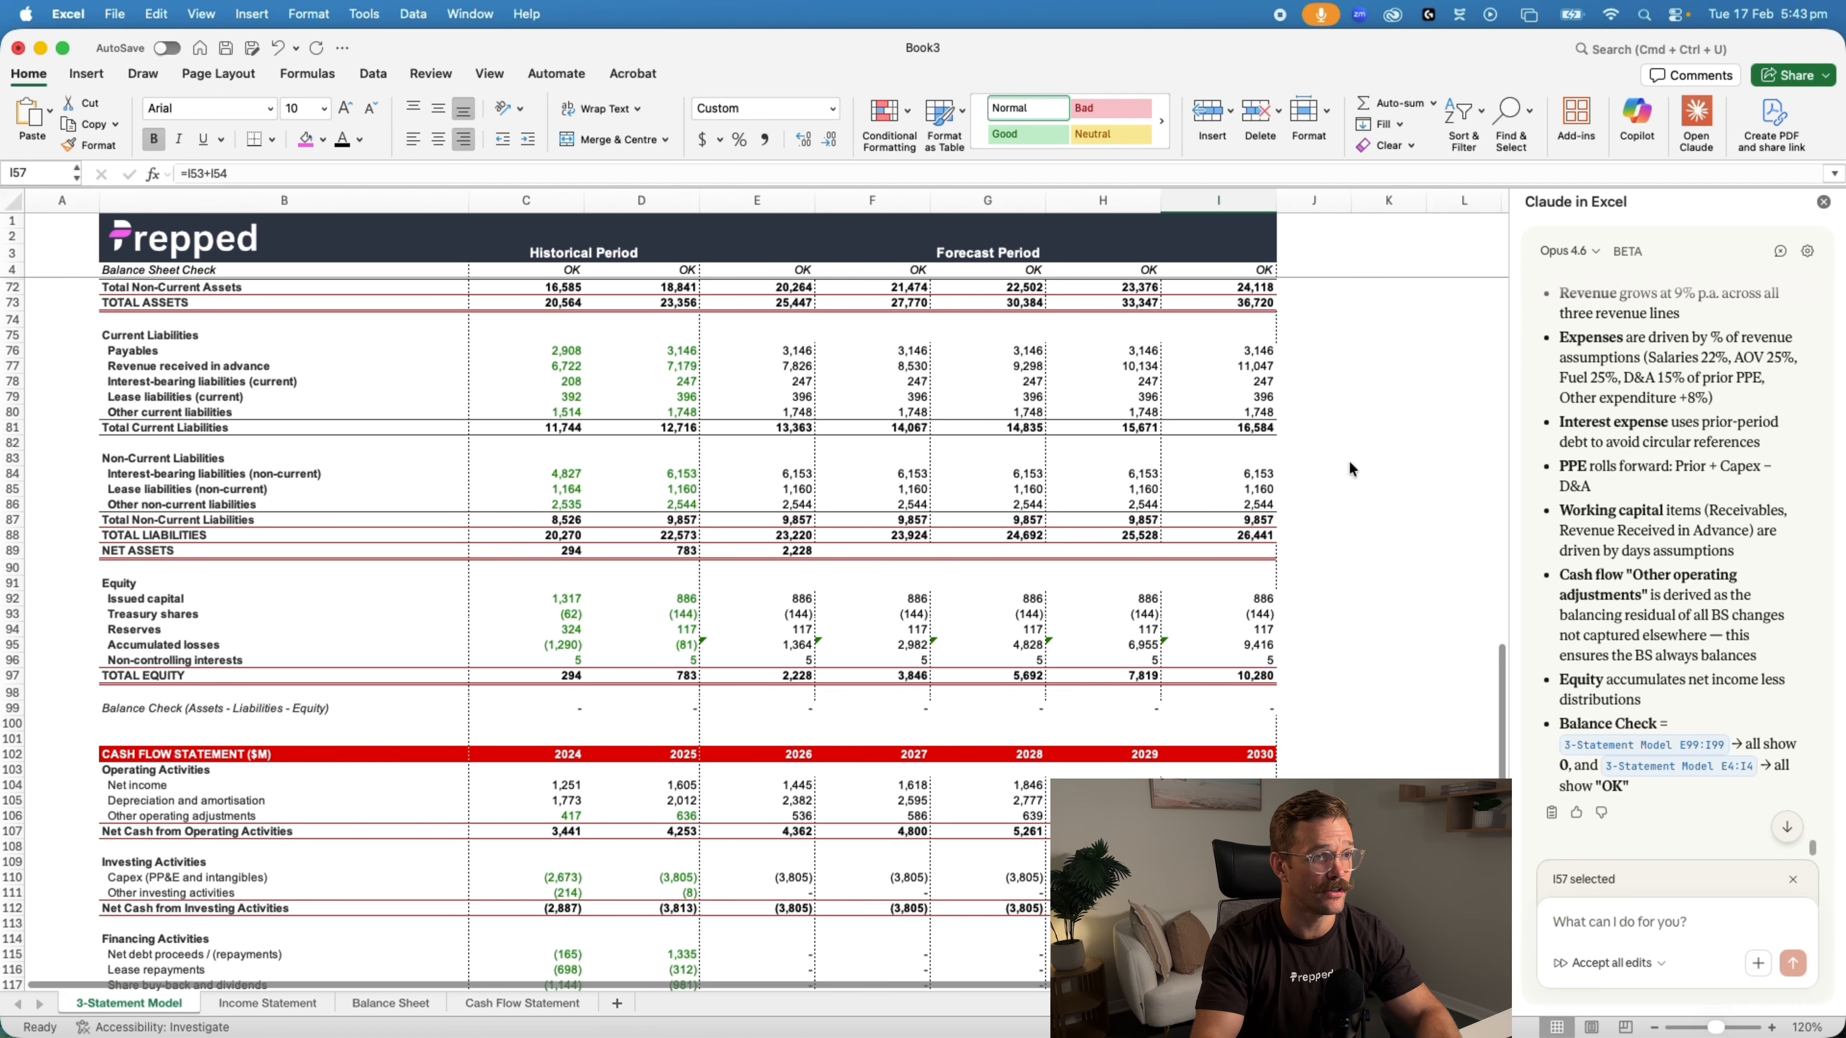
{"action": "scroll", "coordinate": [1348, 460], "scroll_direction": "down", "scroll_amount": 5}
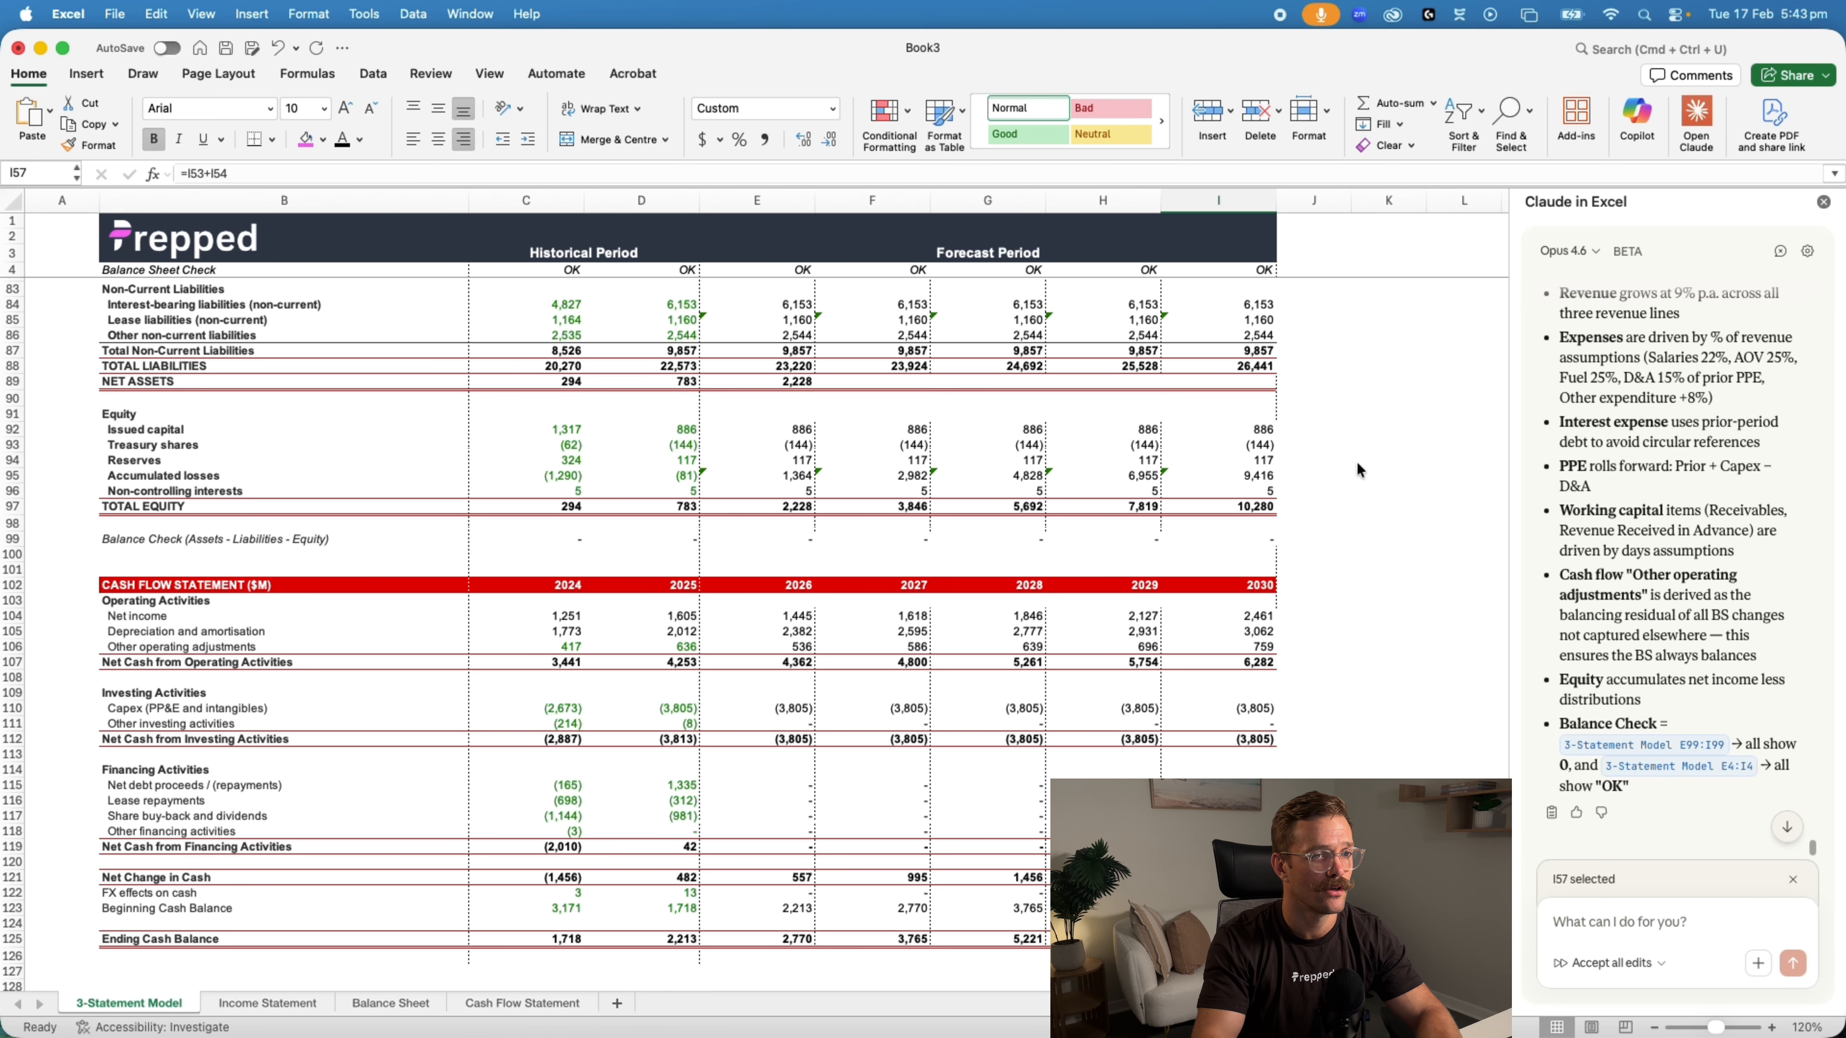
Examine the forecast assumptions, the 2030 total expenditure formula and the border formatting down the 3-Statement Model sheet
{"action": "scroll", "coordinate": [950, 563], "scroll_direction": "up", "scroll_amount": 20}
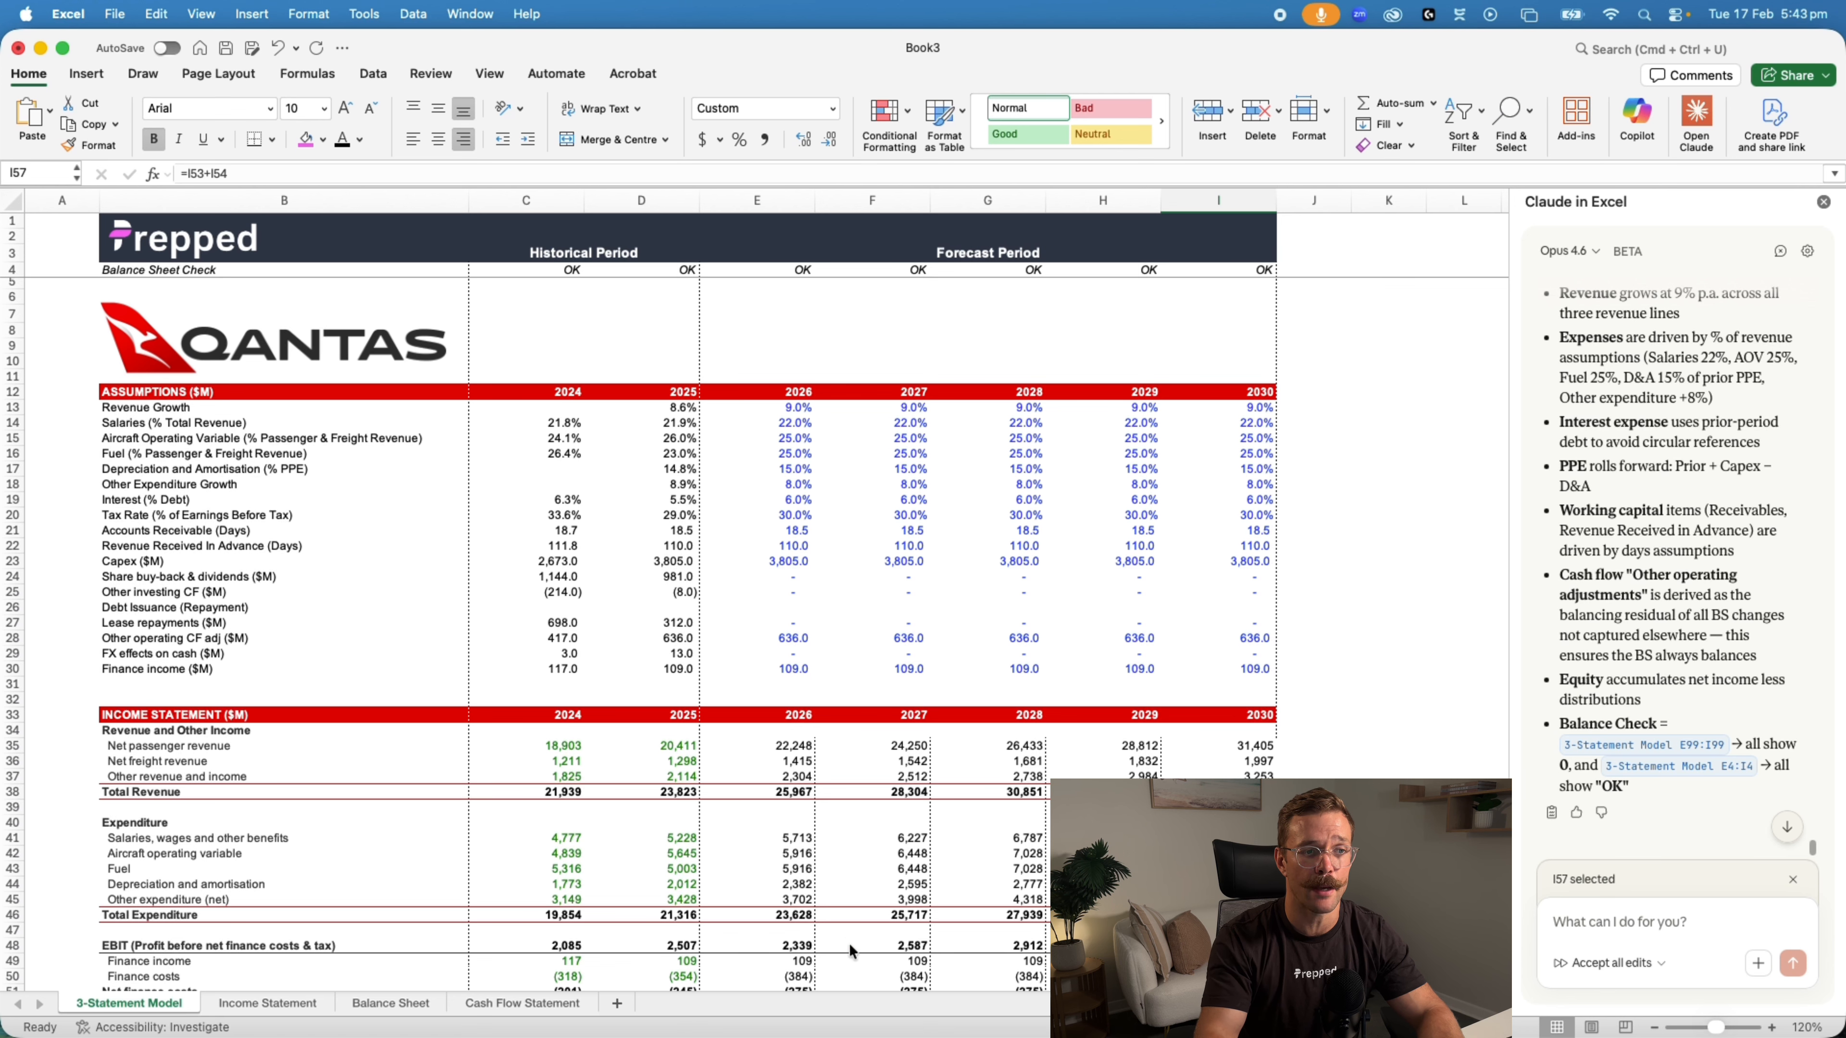
{"action": "left_click", "coordinate": [1218, 915]}
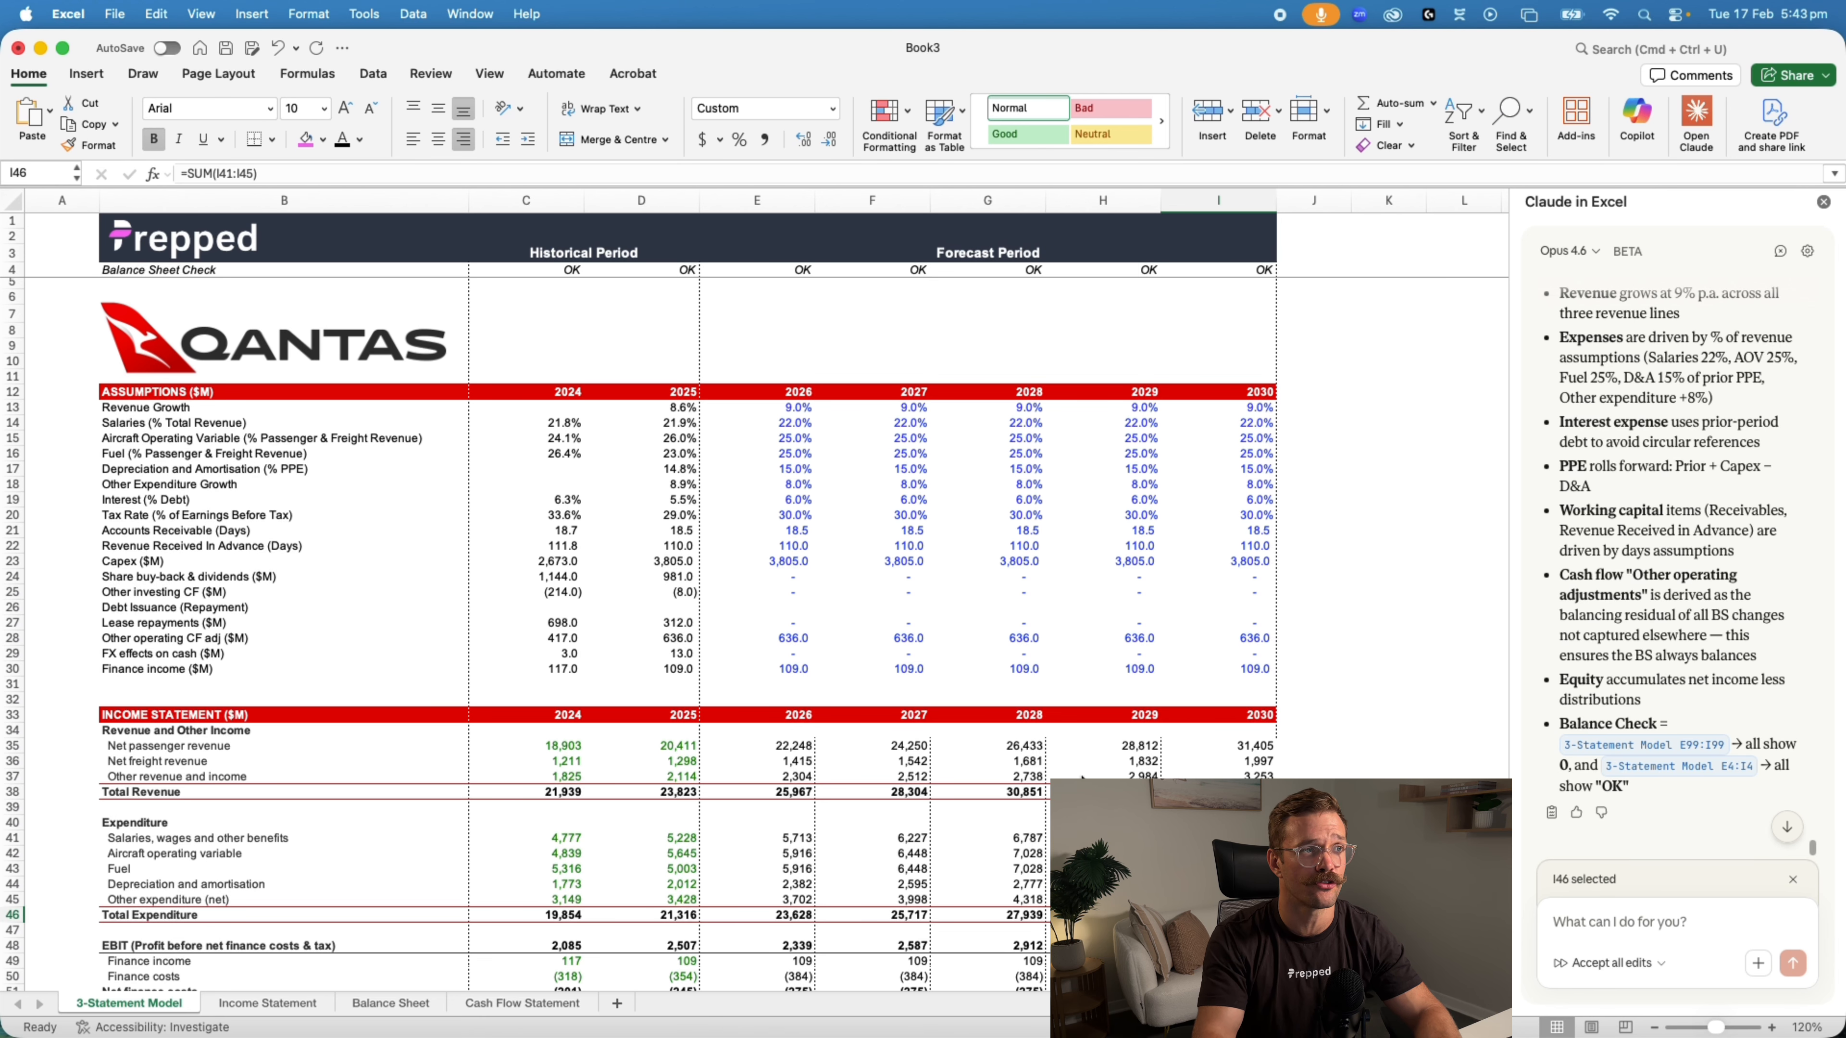
{"action": "scroll", "coordinate": [690, 632], "scroll_direction": "down", "scroll_amount": 10}
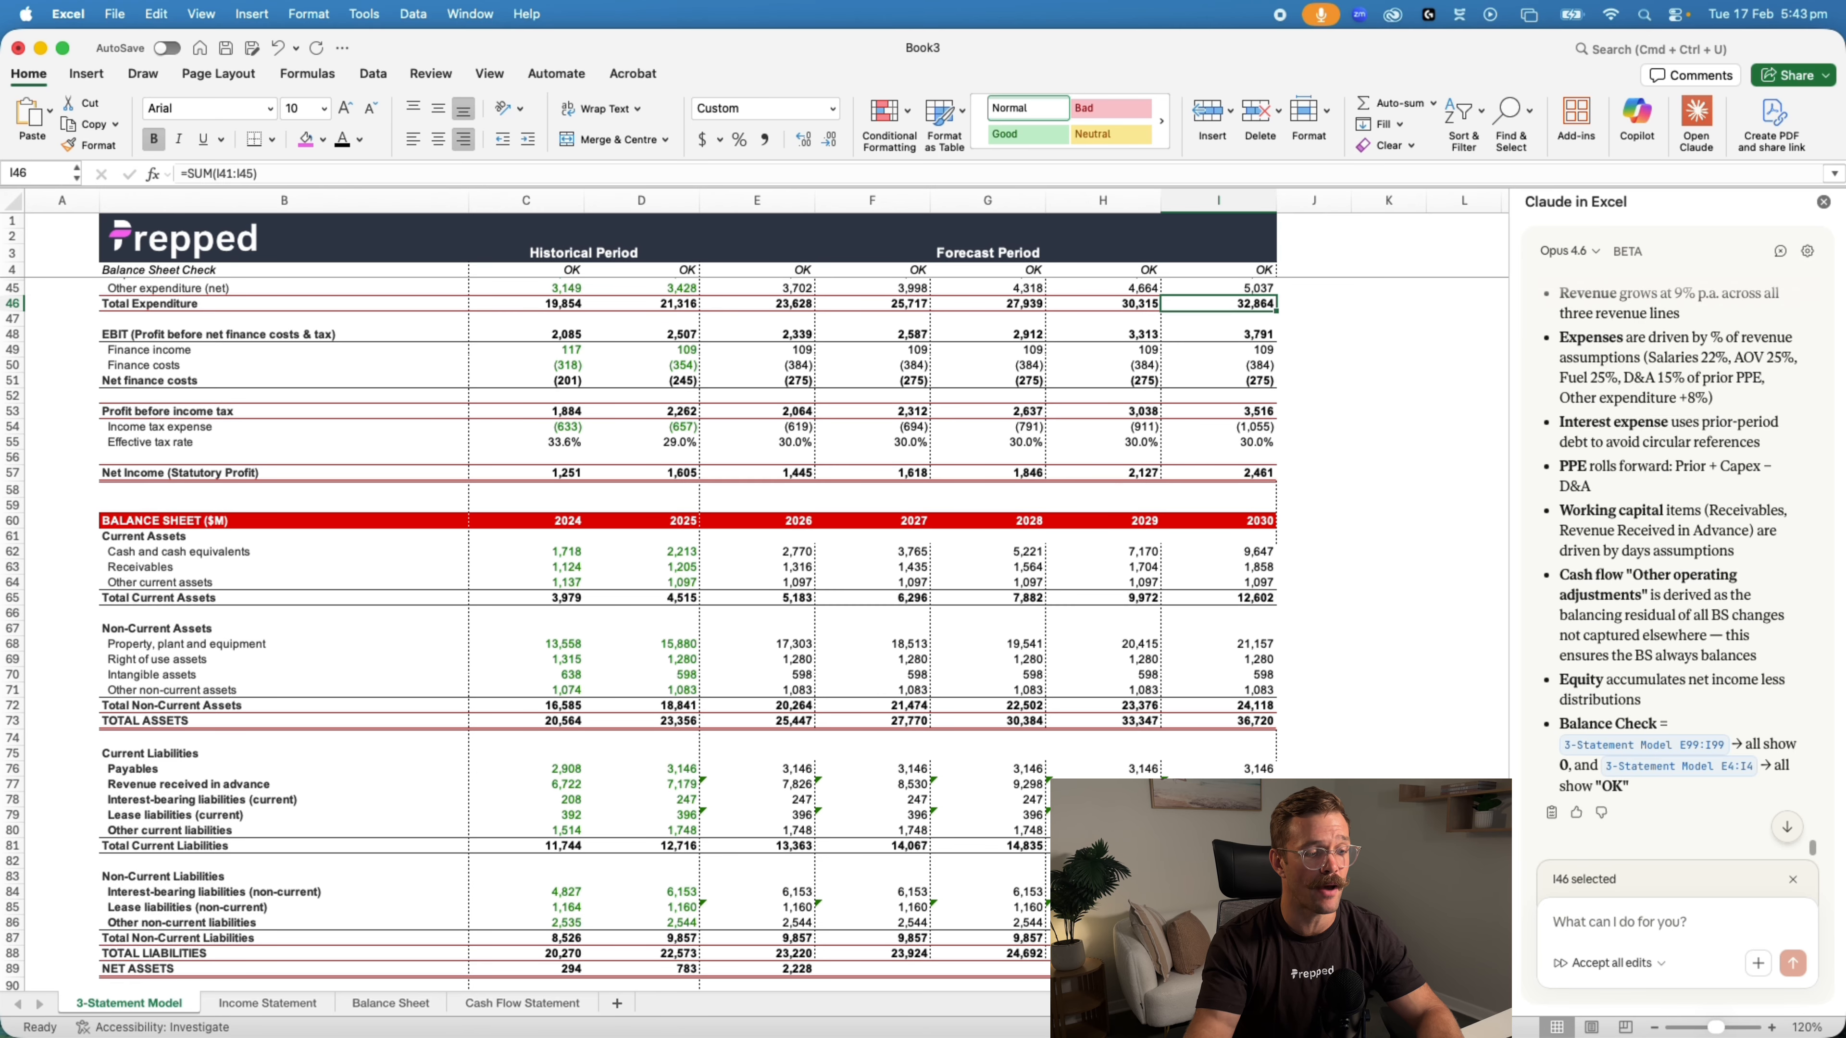
{"action": "scroll", "coordinate": [1223, 753], "scroll_direction": "down", "scroll_amount": 12}
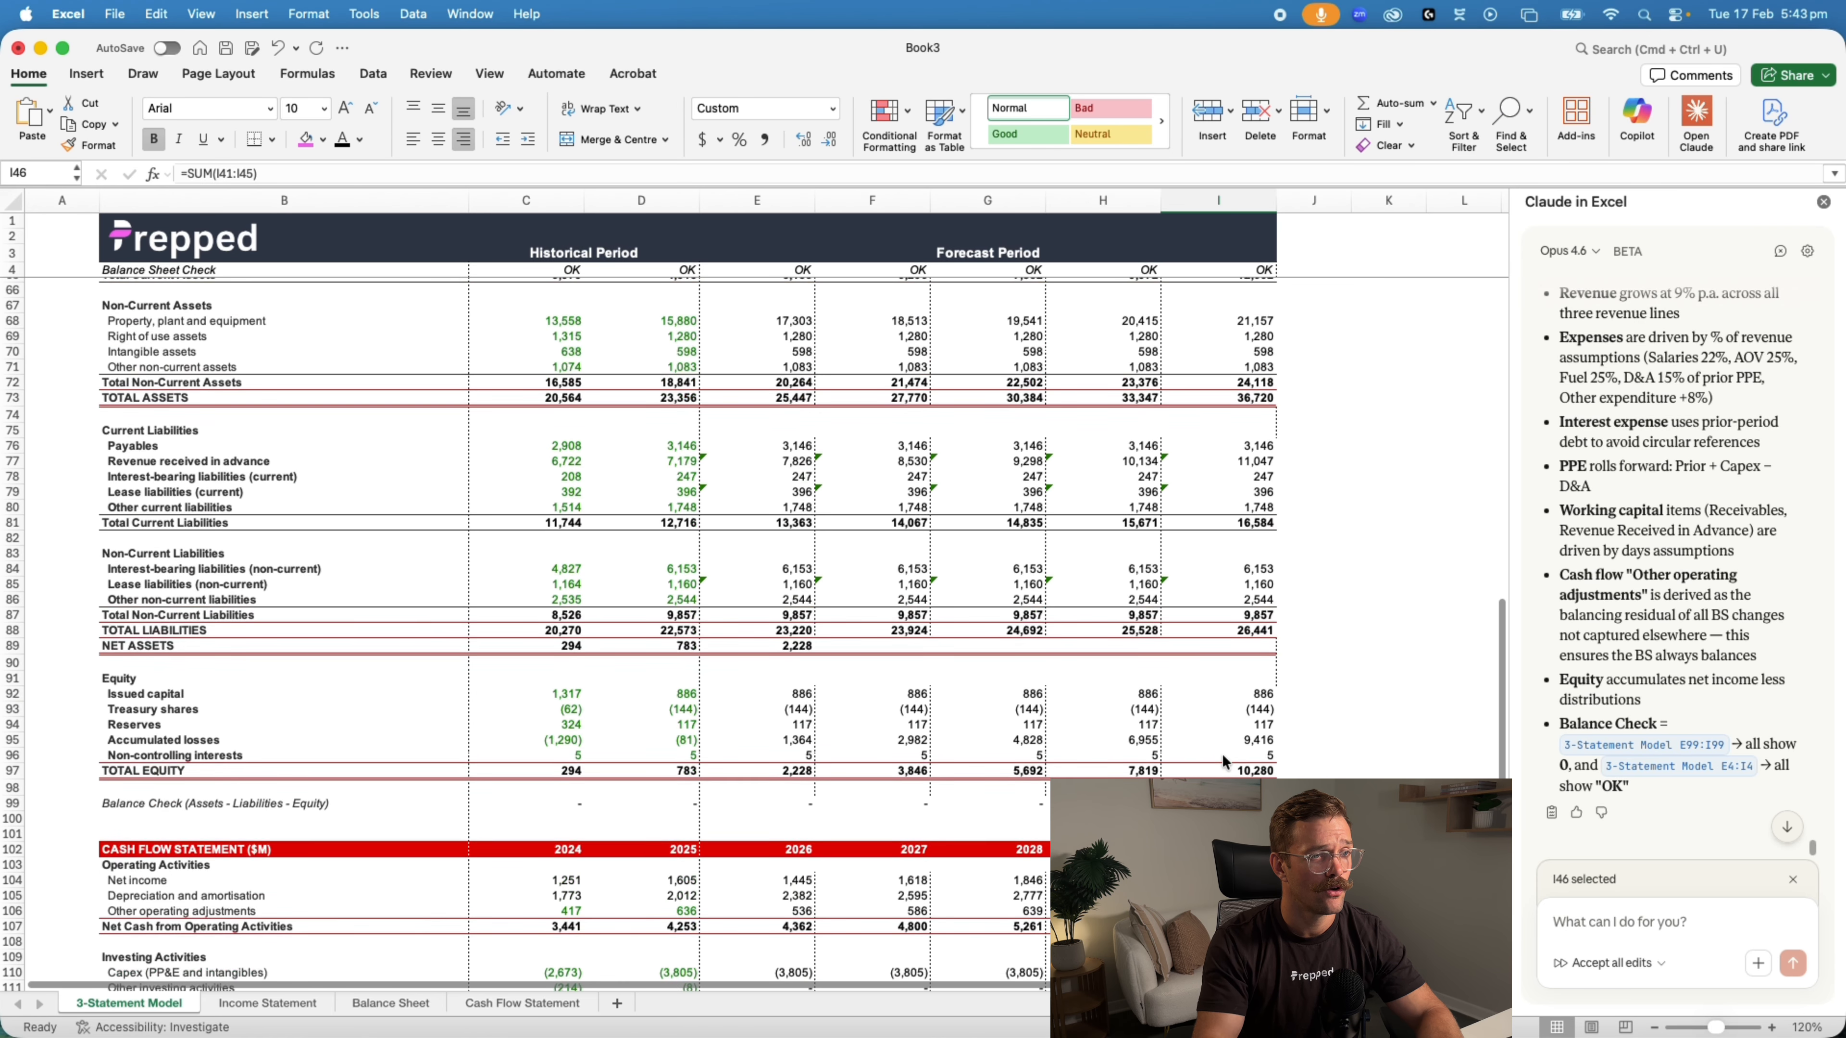
Inspect the borders and title of the Income Statement sheet alongside the formatting of the 3-Statement Model sheet
{"action": "left_click", "coordinate": [269, 1005]}
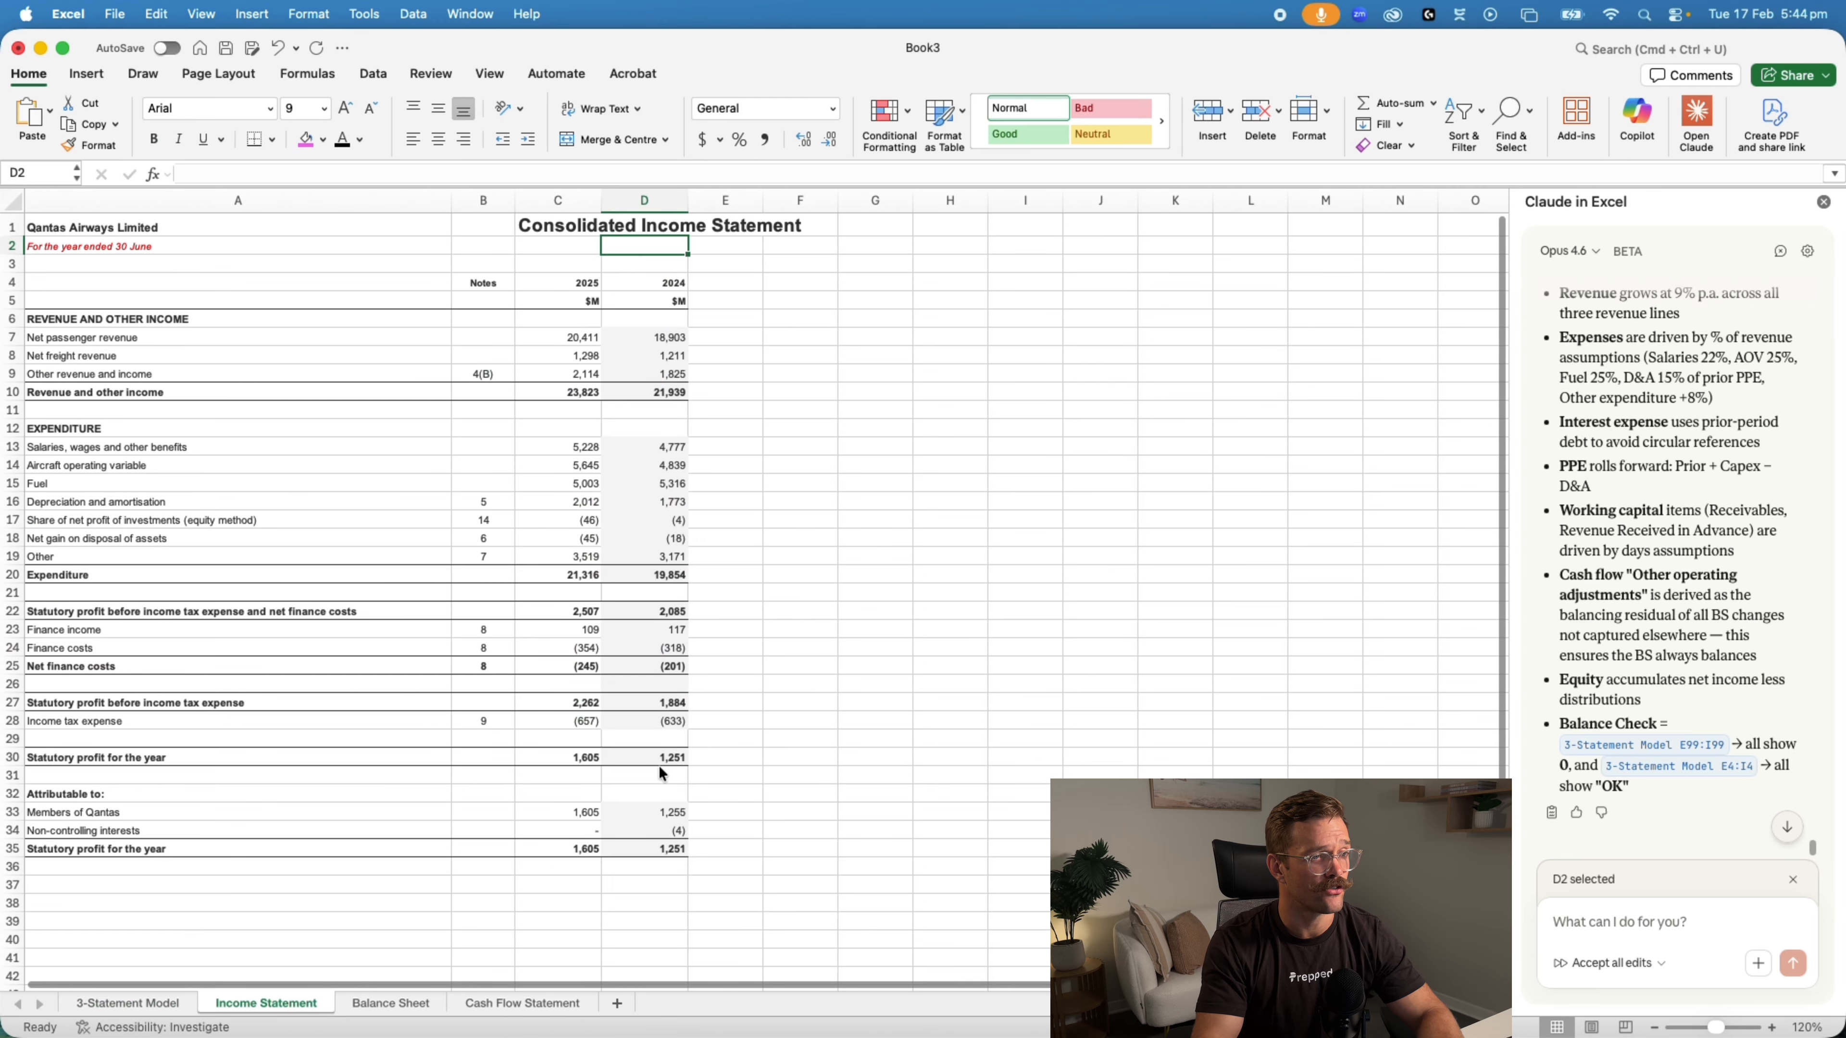
{"action": "left_click", "coordinate": [117, 1005]}
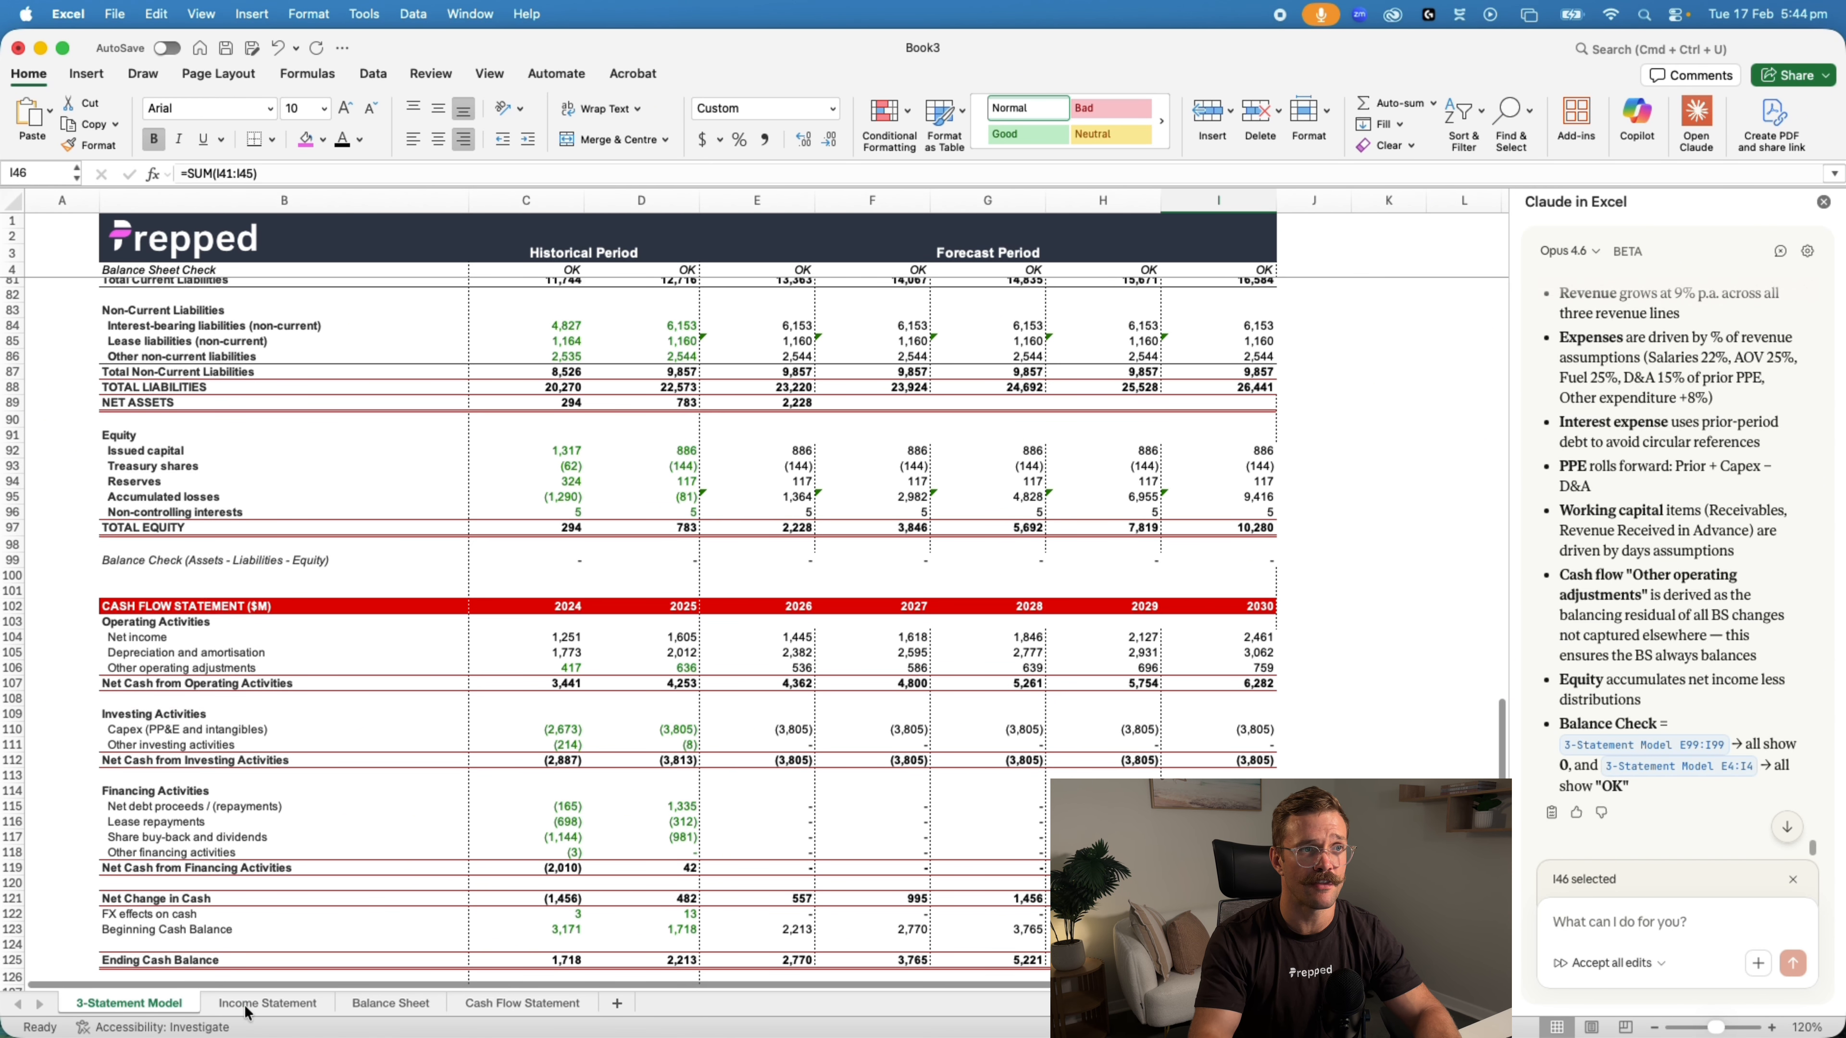
{"action": "left_click", "coordinate": [267, 1003]}
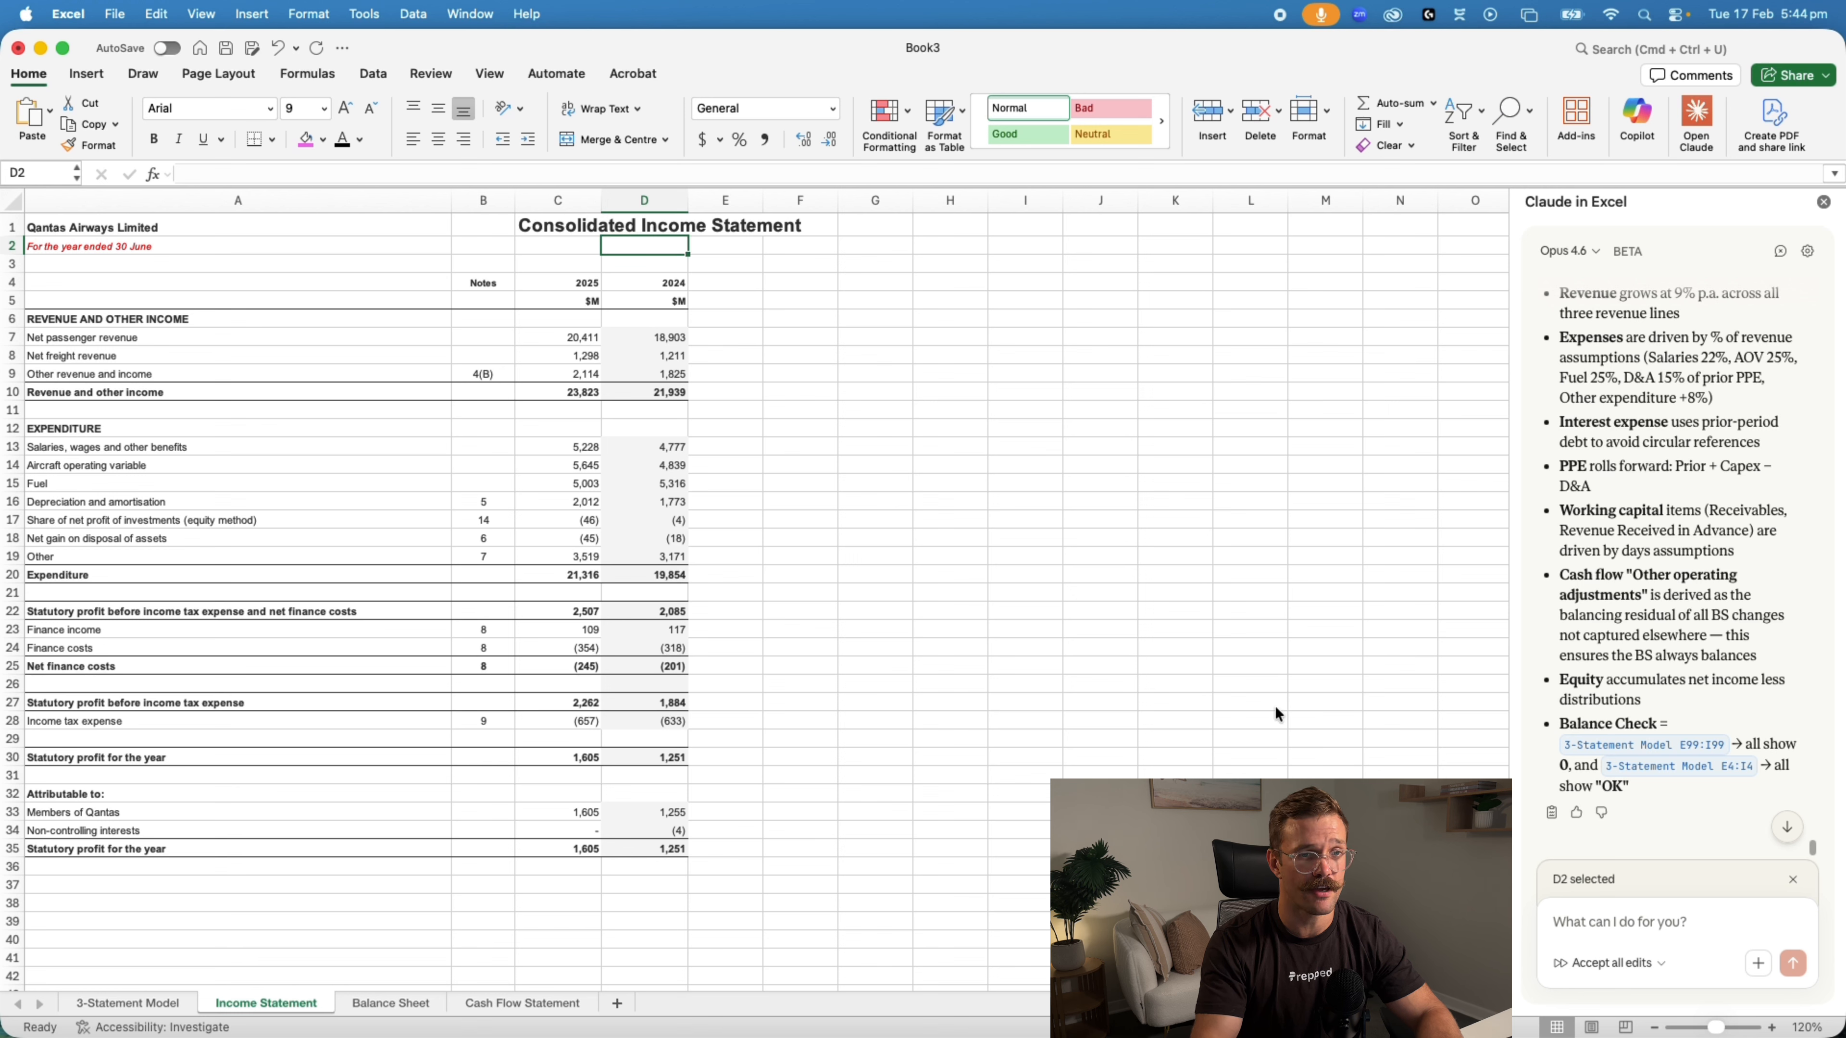
Tell Claude the first tab's border formatting has an issue, the other tabs' borders don't match the annual report and their titles look off
{"action": "left_click", "coordinate": [1601, 924]}
{"action": "type", "text": "There is"}
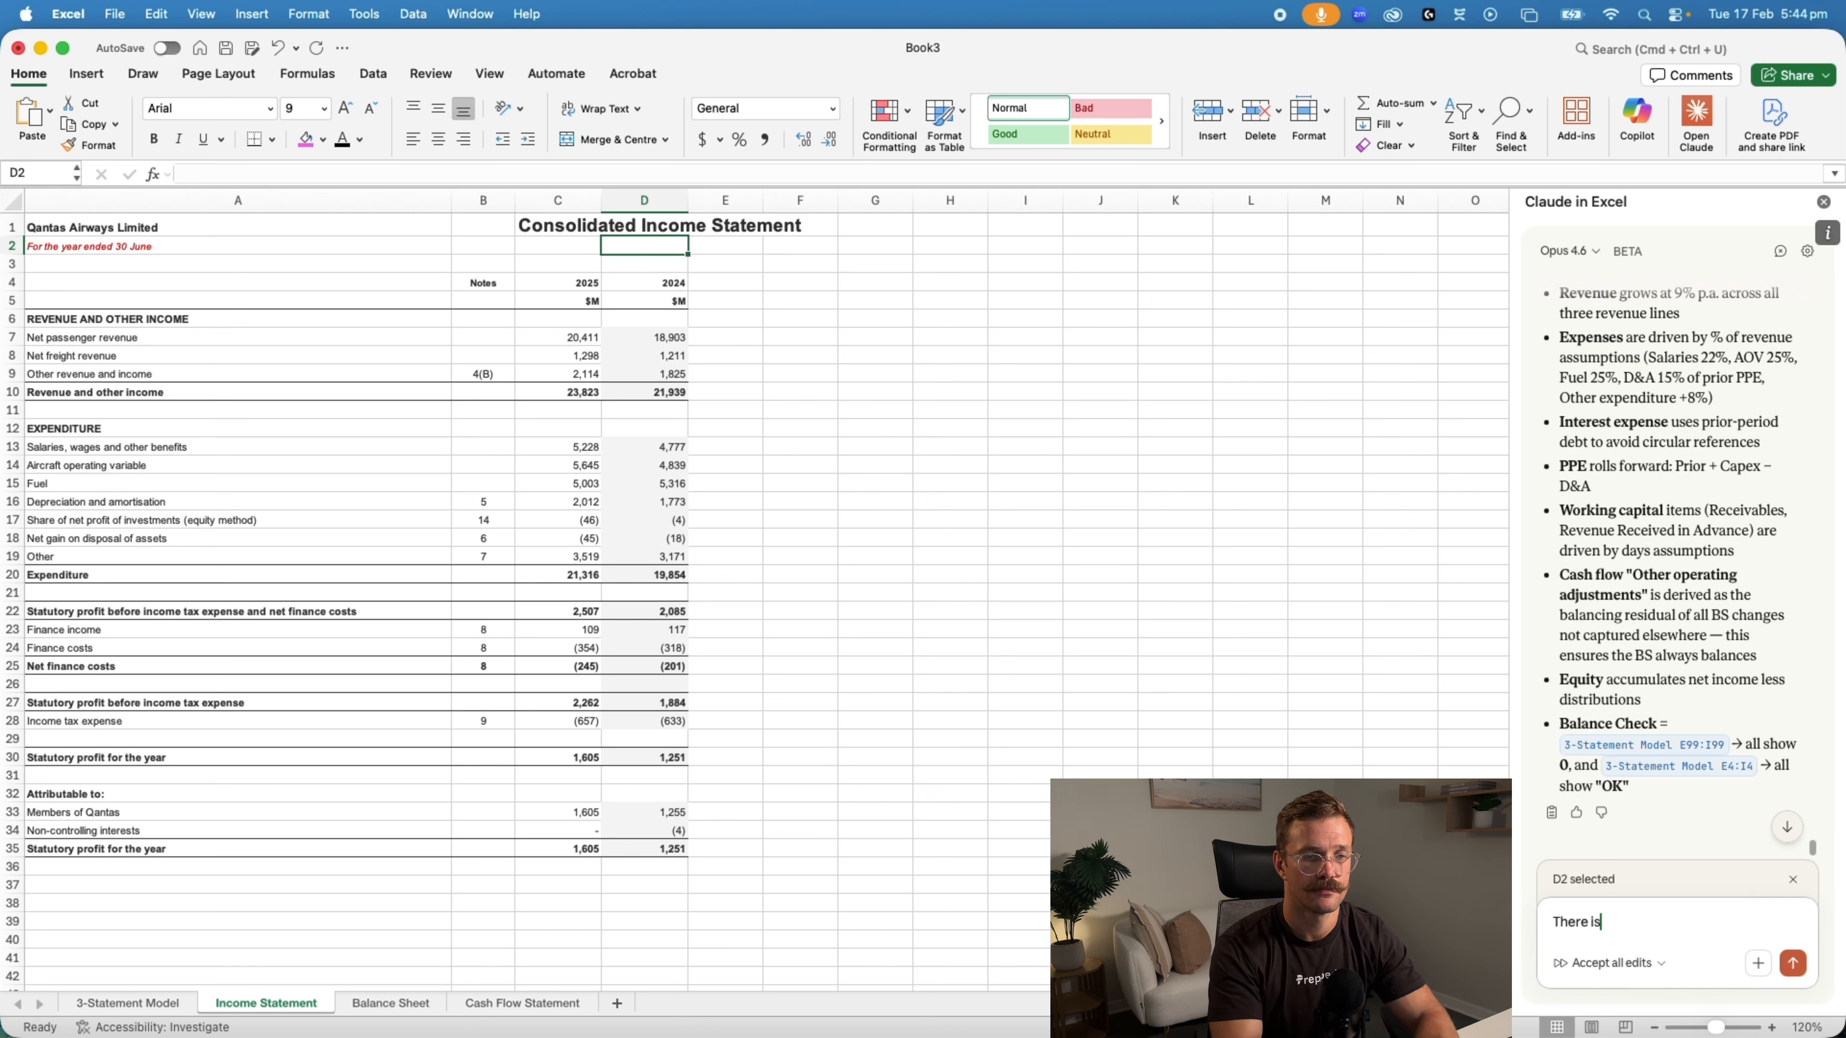
{"action": "type", "text": " an issue with the border formatting on the first tab and then the"}
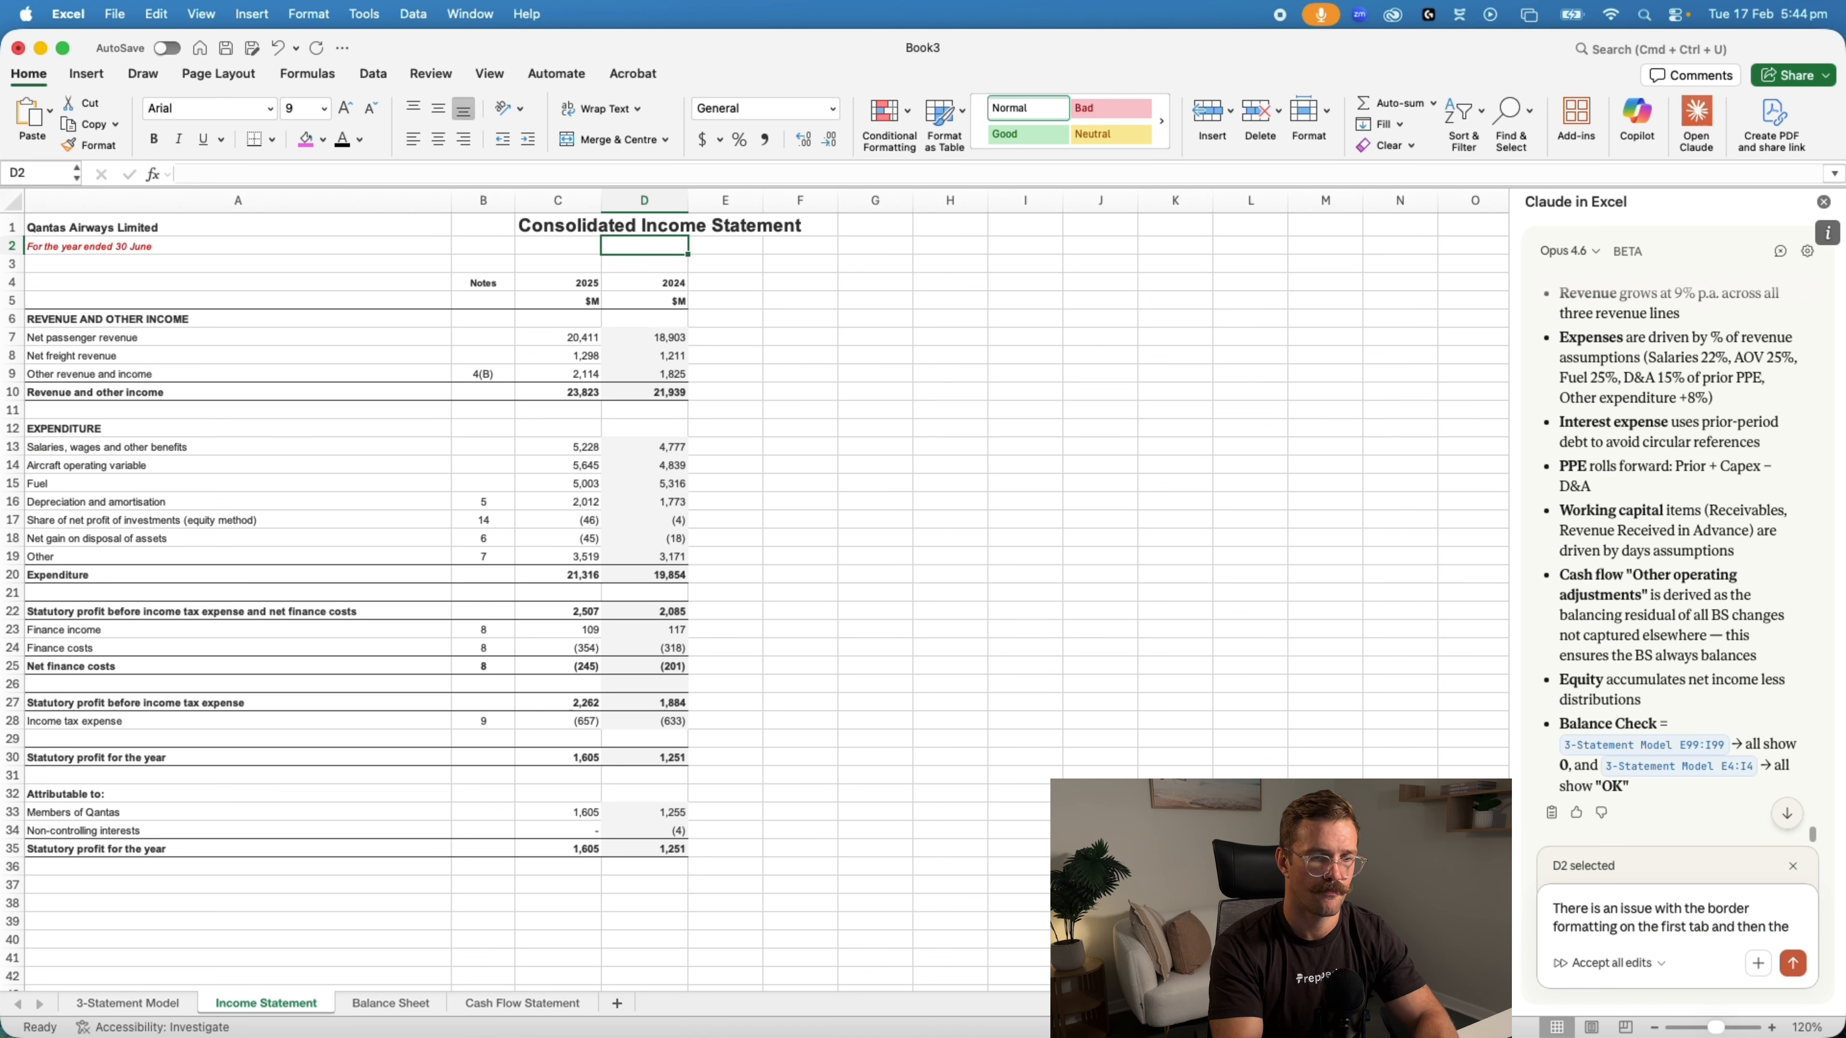
{"action": "type", "text": " boarders in the other tabs don't match the annual report and the title looks off for each of those statement tabs"}
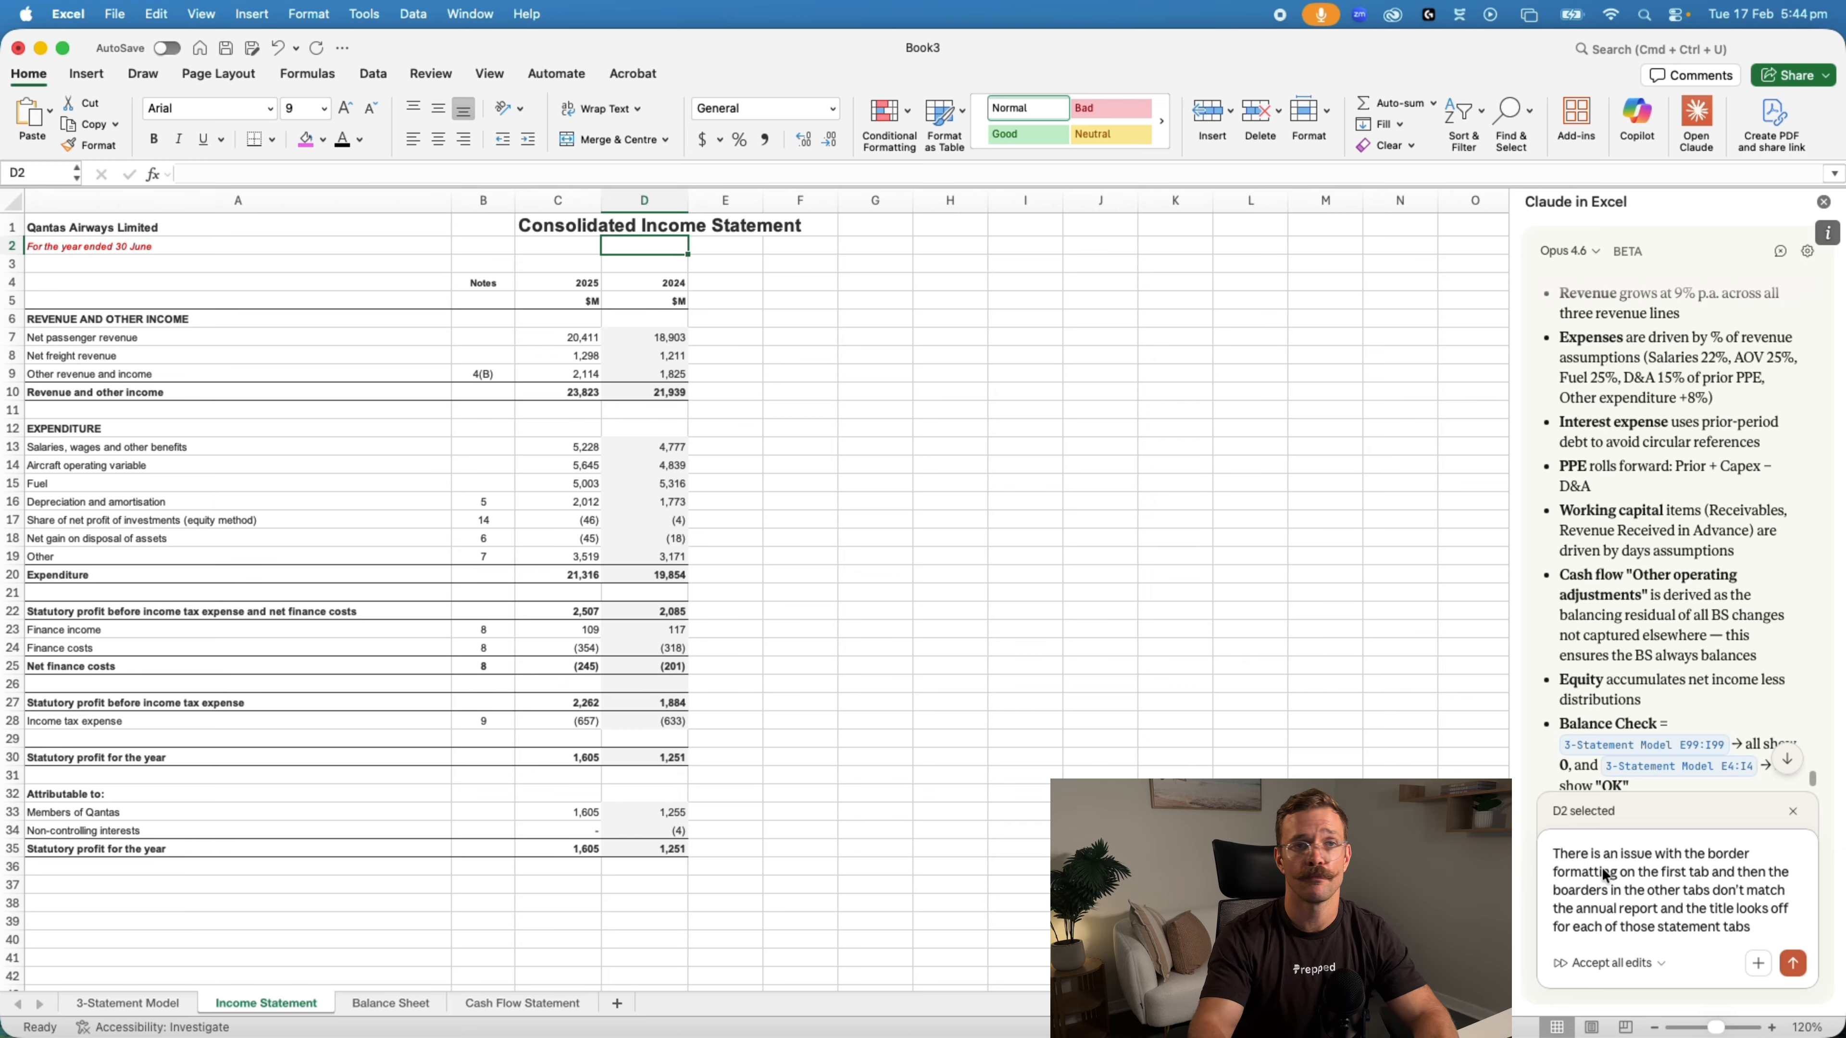
{"action": "left_click", "coordinate": [149, 1003]}
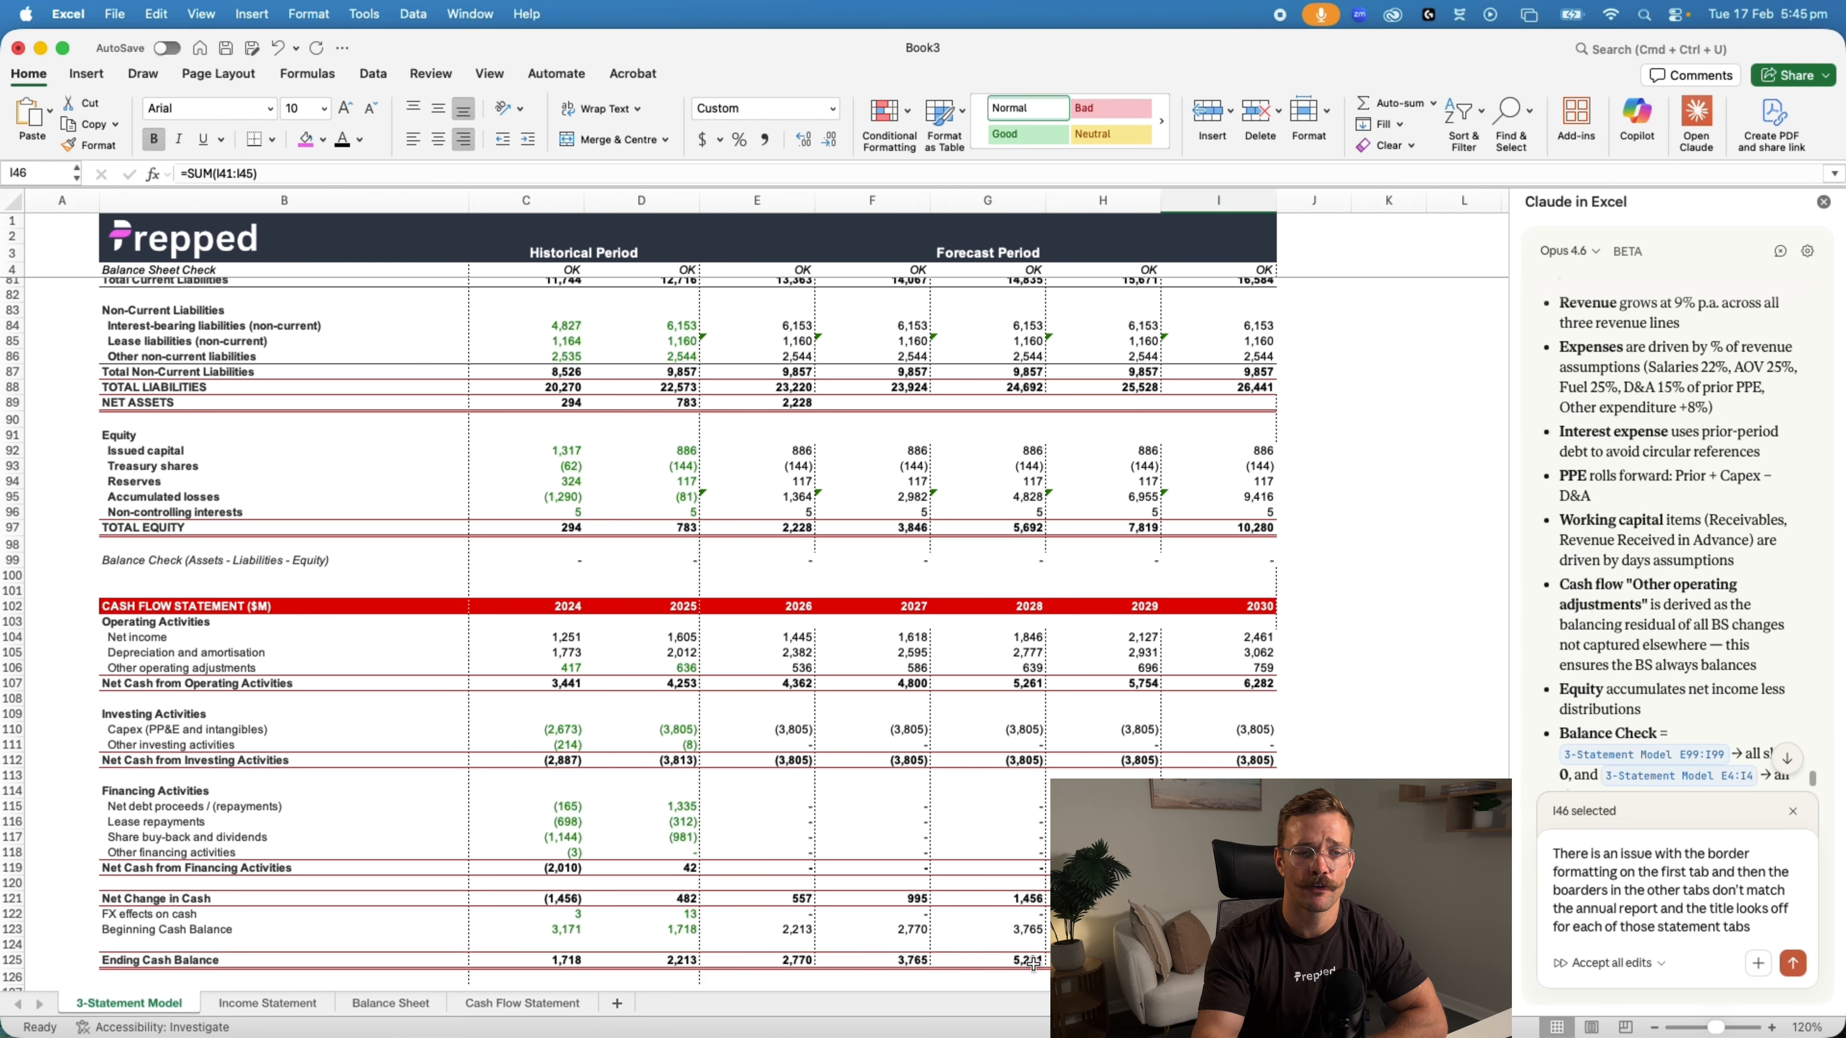
{"action": "left_click", "coordinate": [1791, 965]}
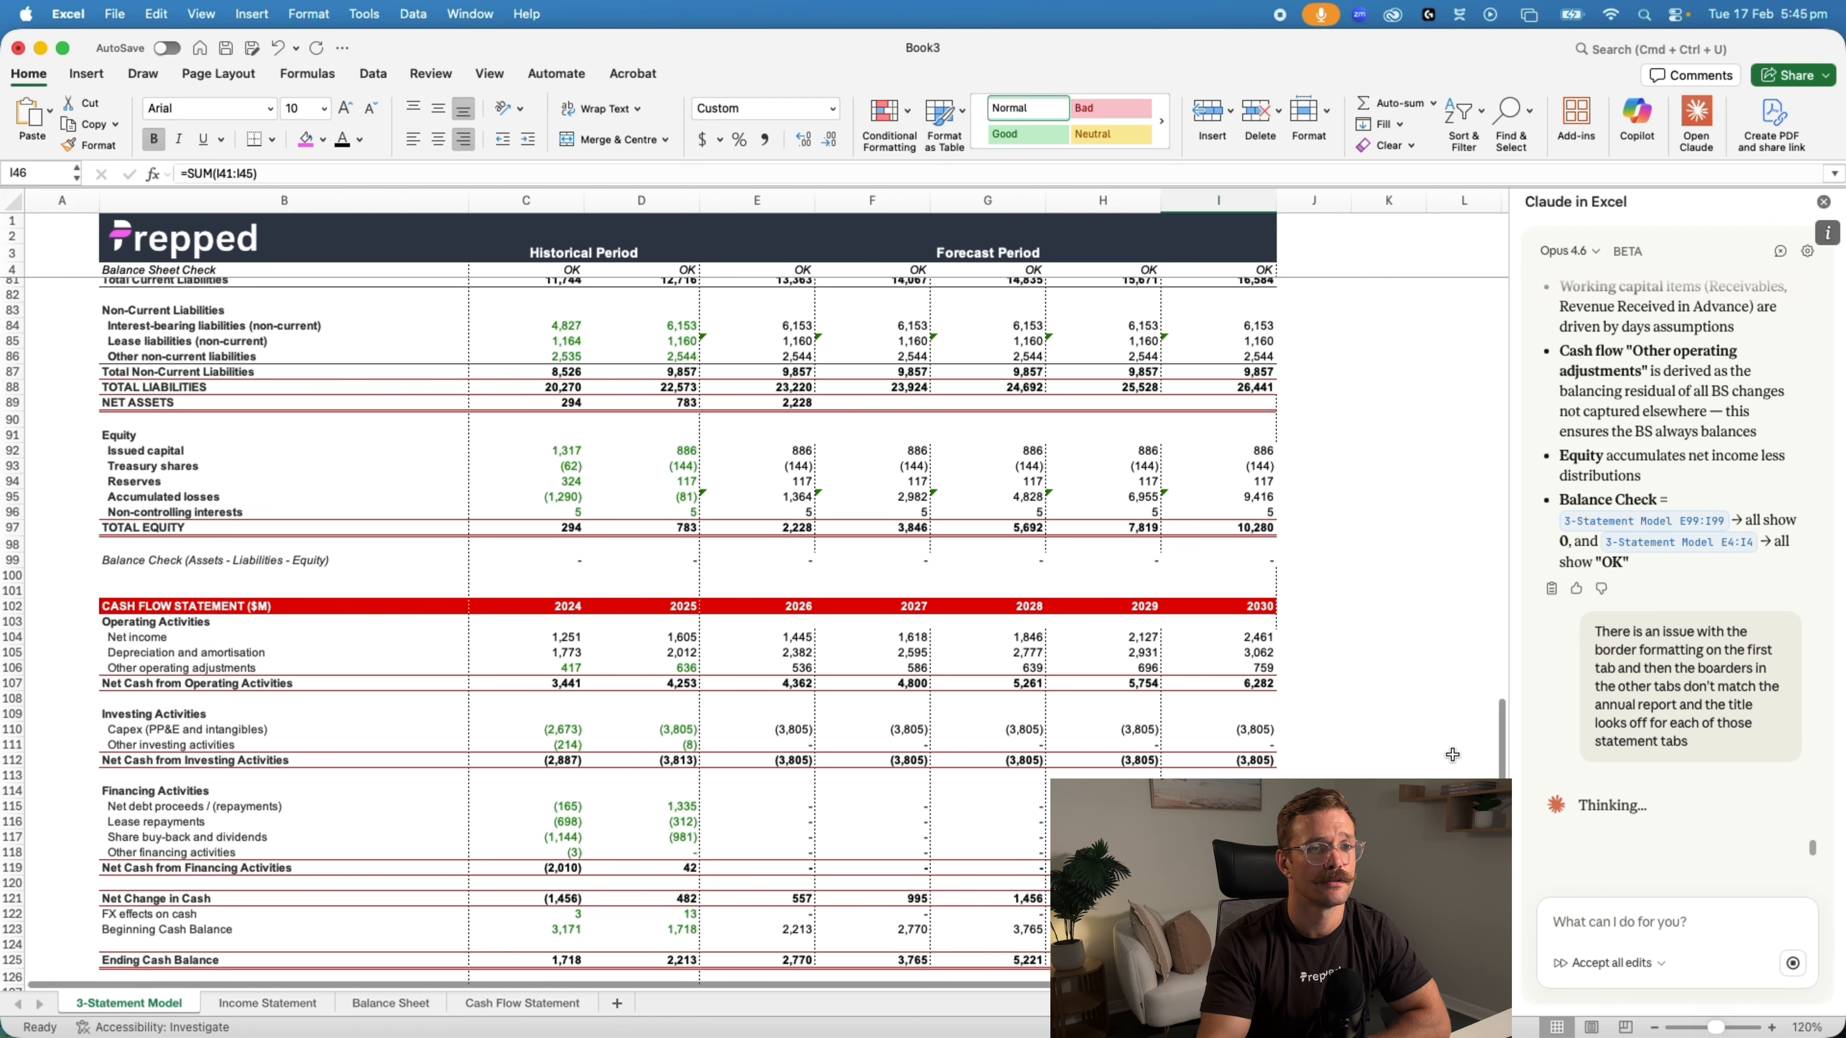
{"action": "left_click", "coordinate": [268, 1001]}
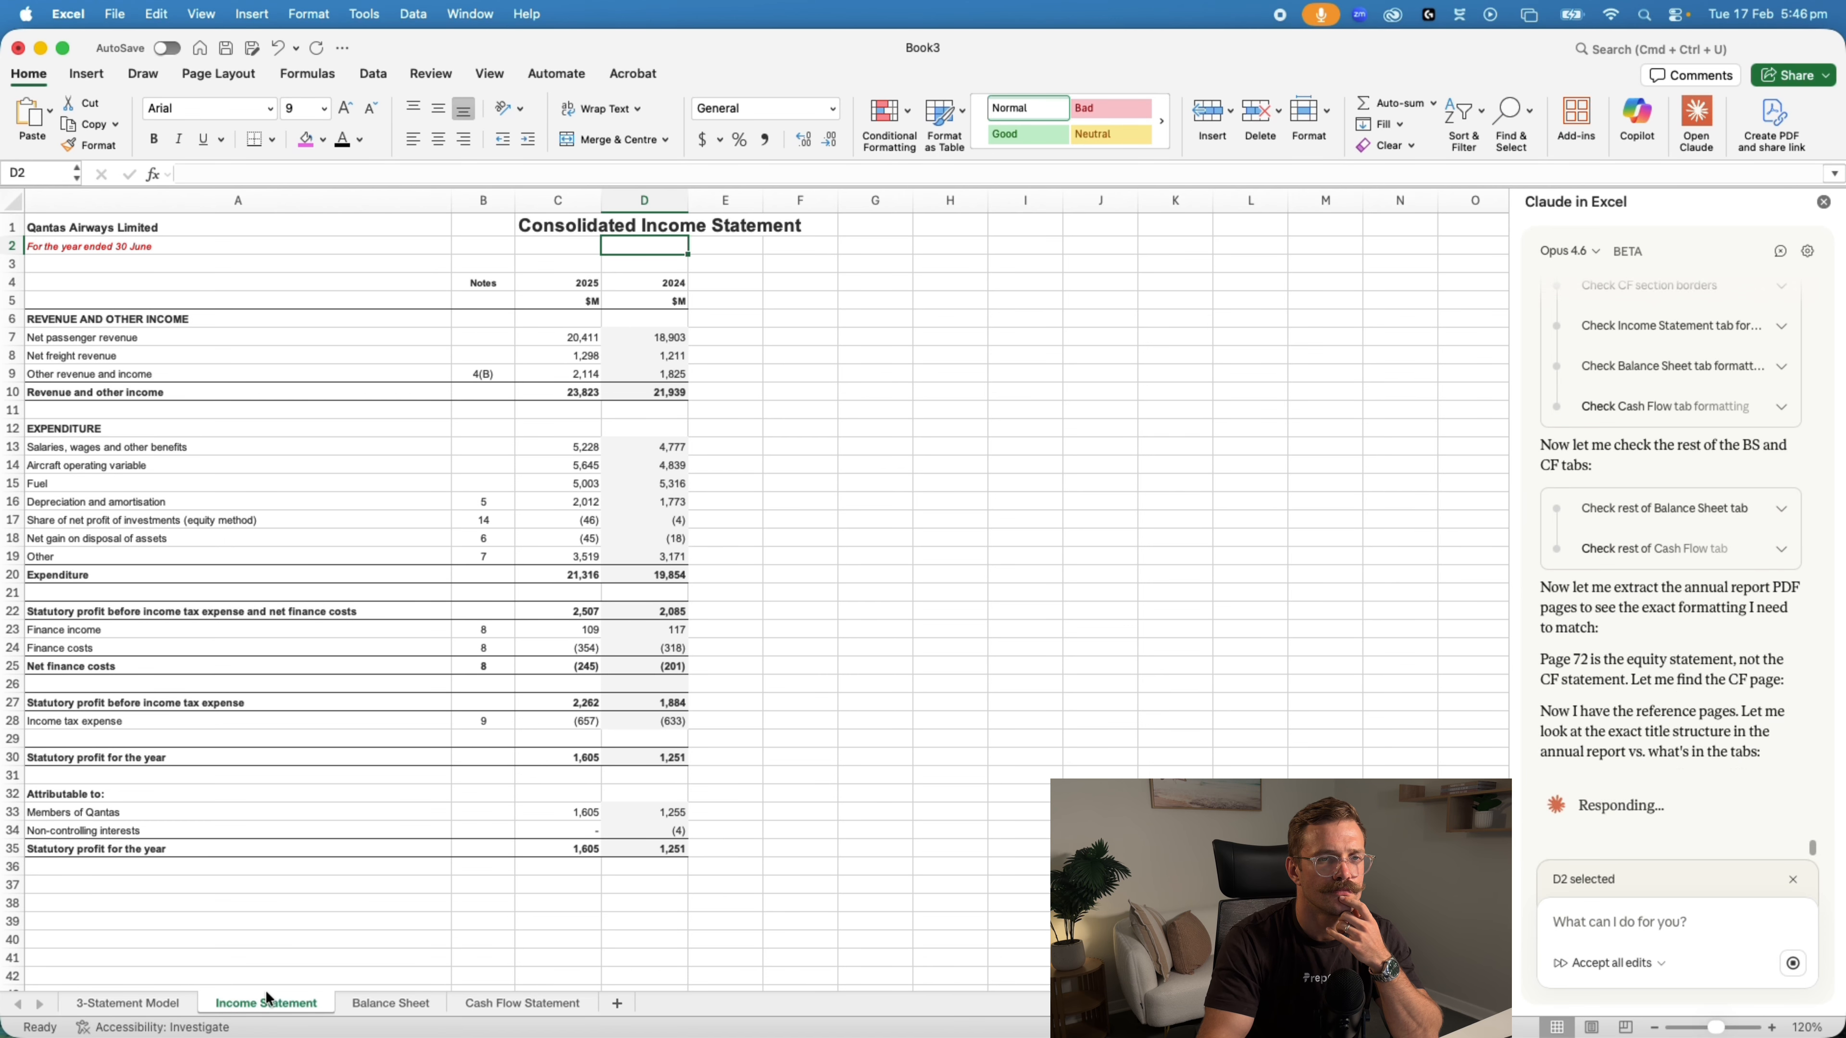
Follow Claude's border and title checks while comparing the 3-Statement Model sheet with the Income Statement sheet
{"action": "left_click", "coordinate": [127, 1003]}
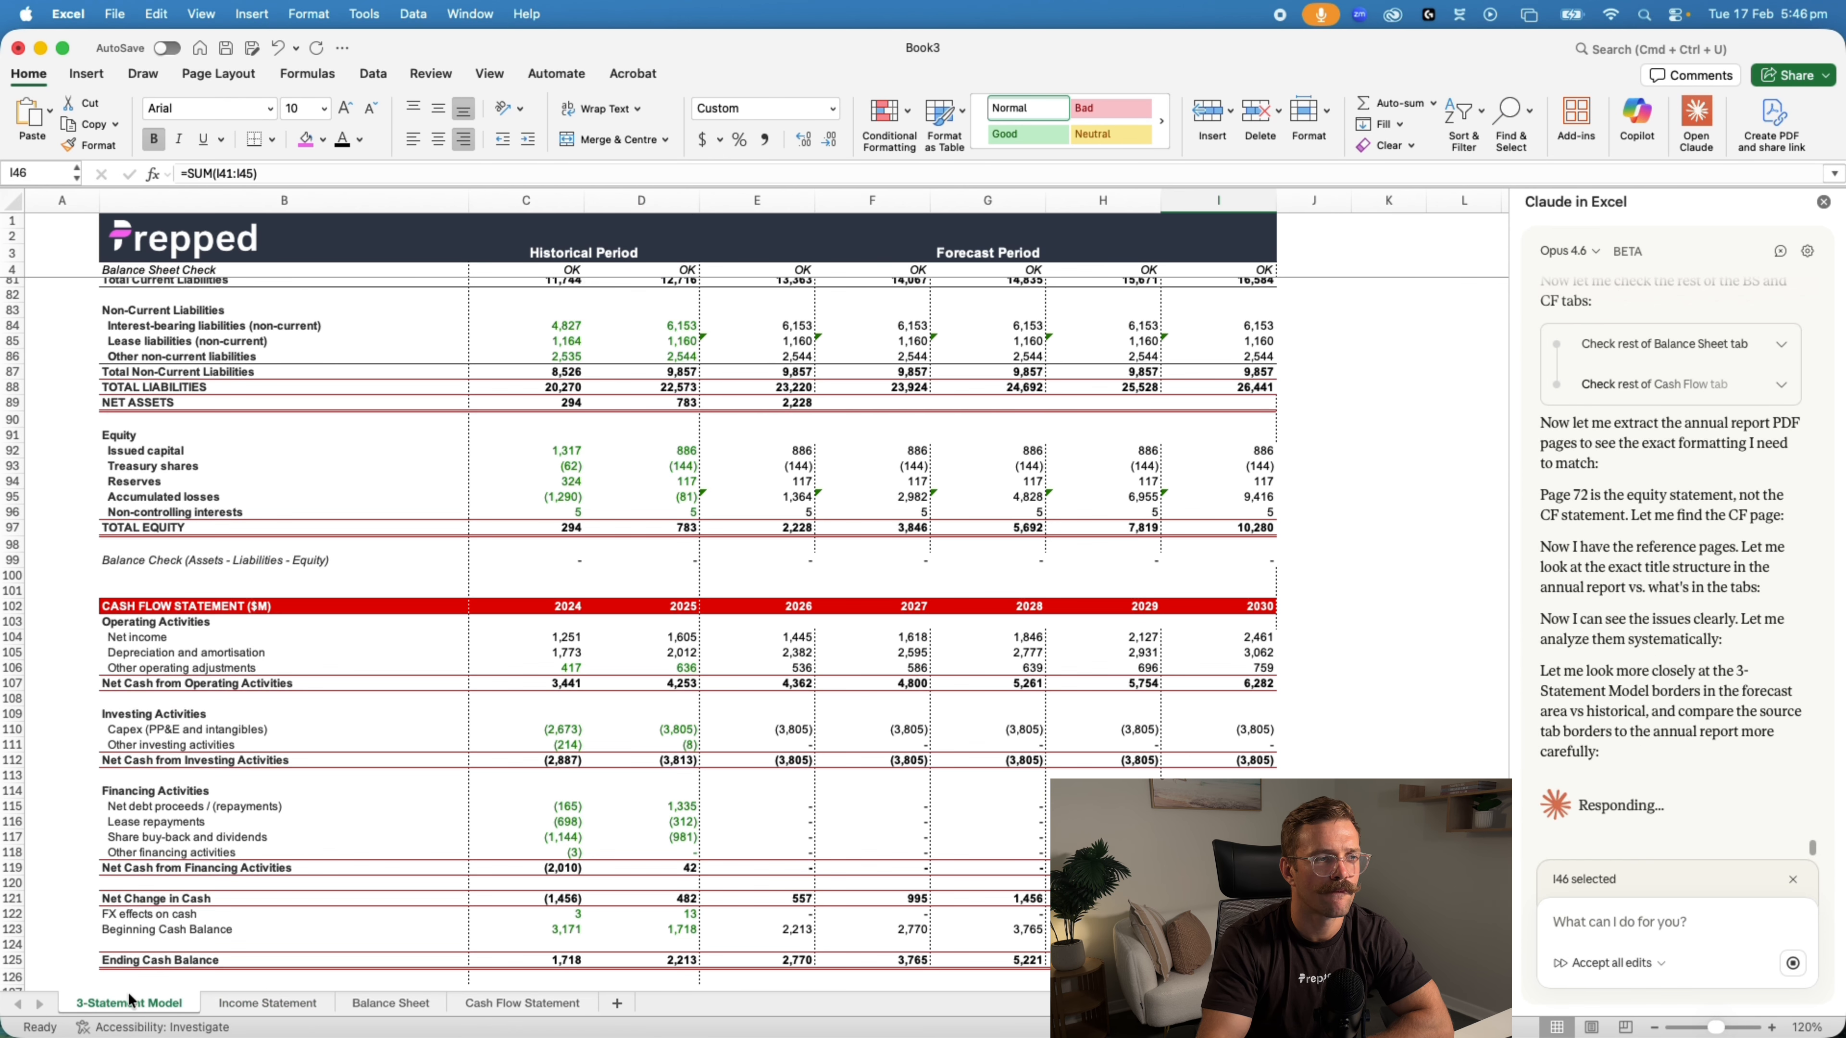
{"action": "scroll", "coordinate": [681, 819], "scroll_direction": "up", "scroll_amount": 10}
{"action": "left_click", "coordinate": [267, 1004]}
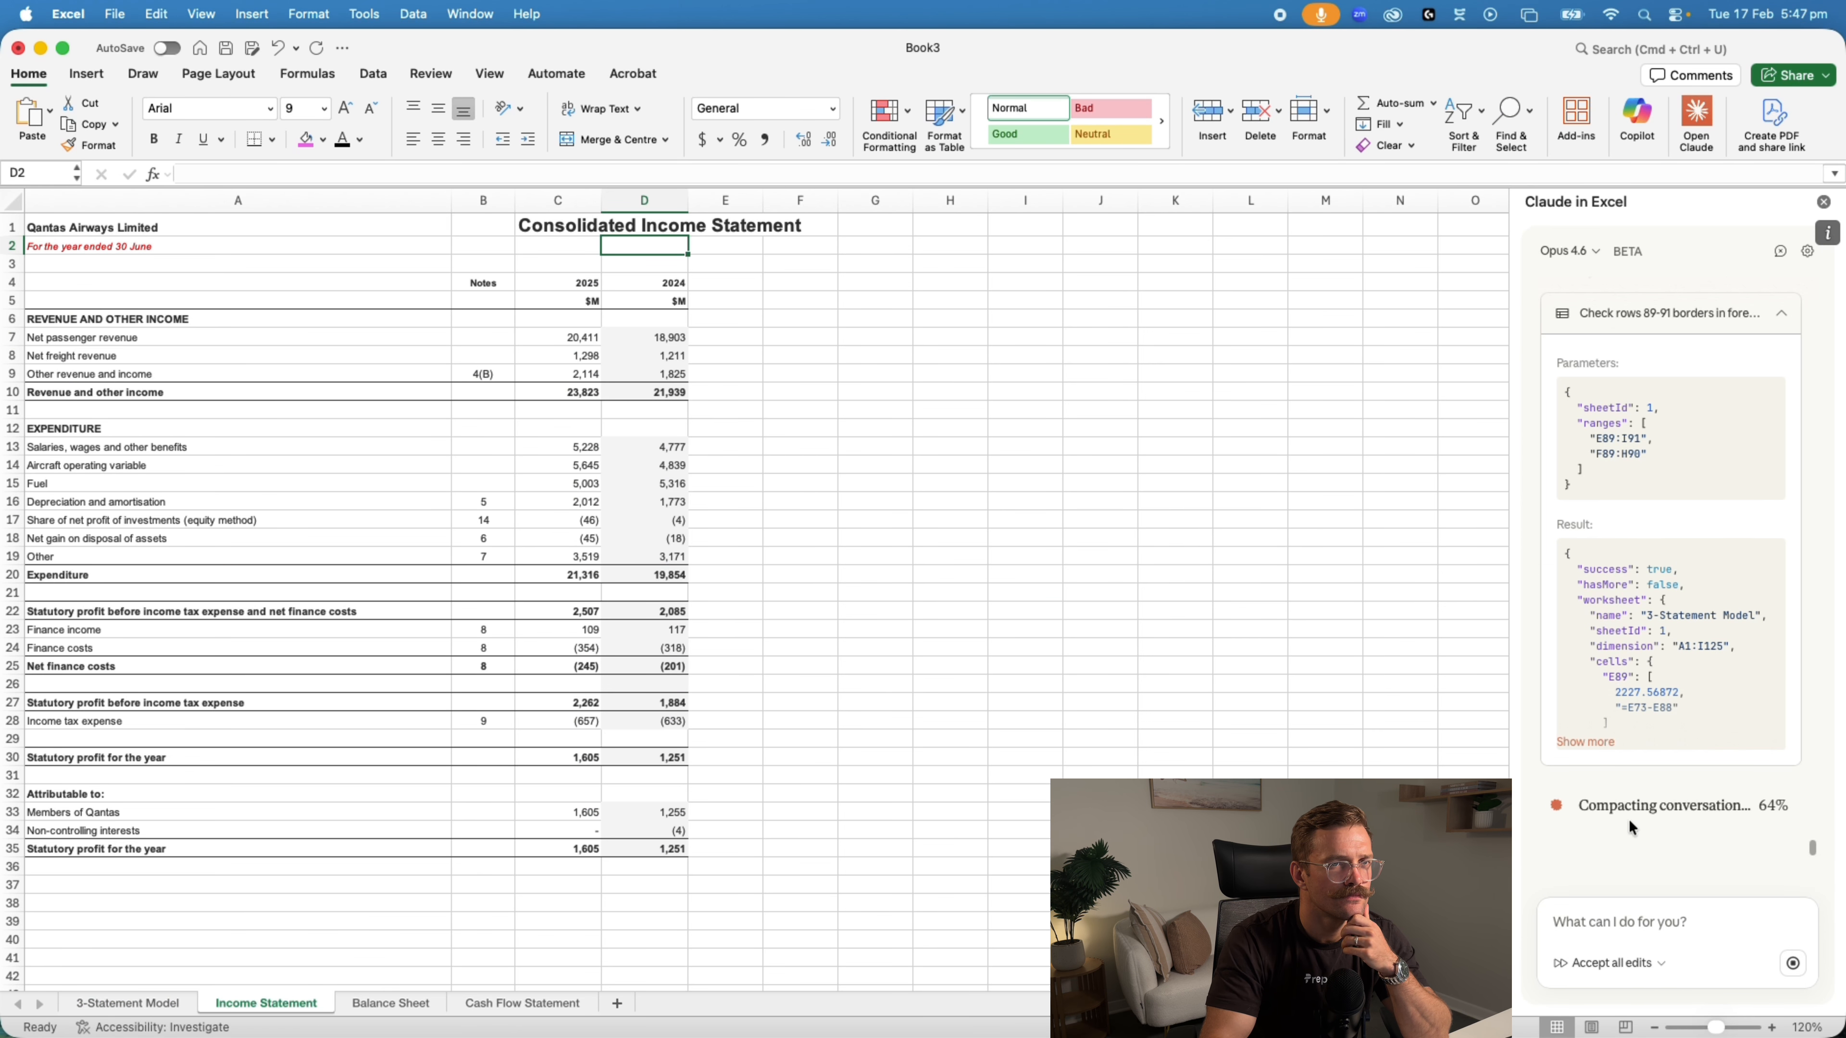
{"action": "scroll", "coordinate": [1627, 820], "scroll_direction": "up", "scroll_amount": 10}
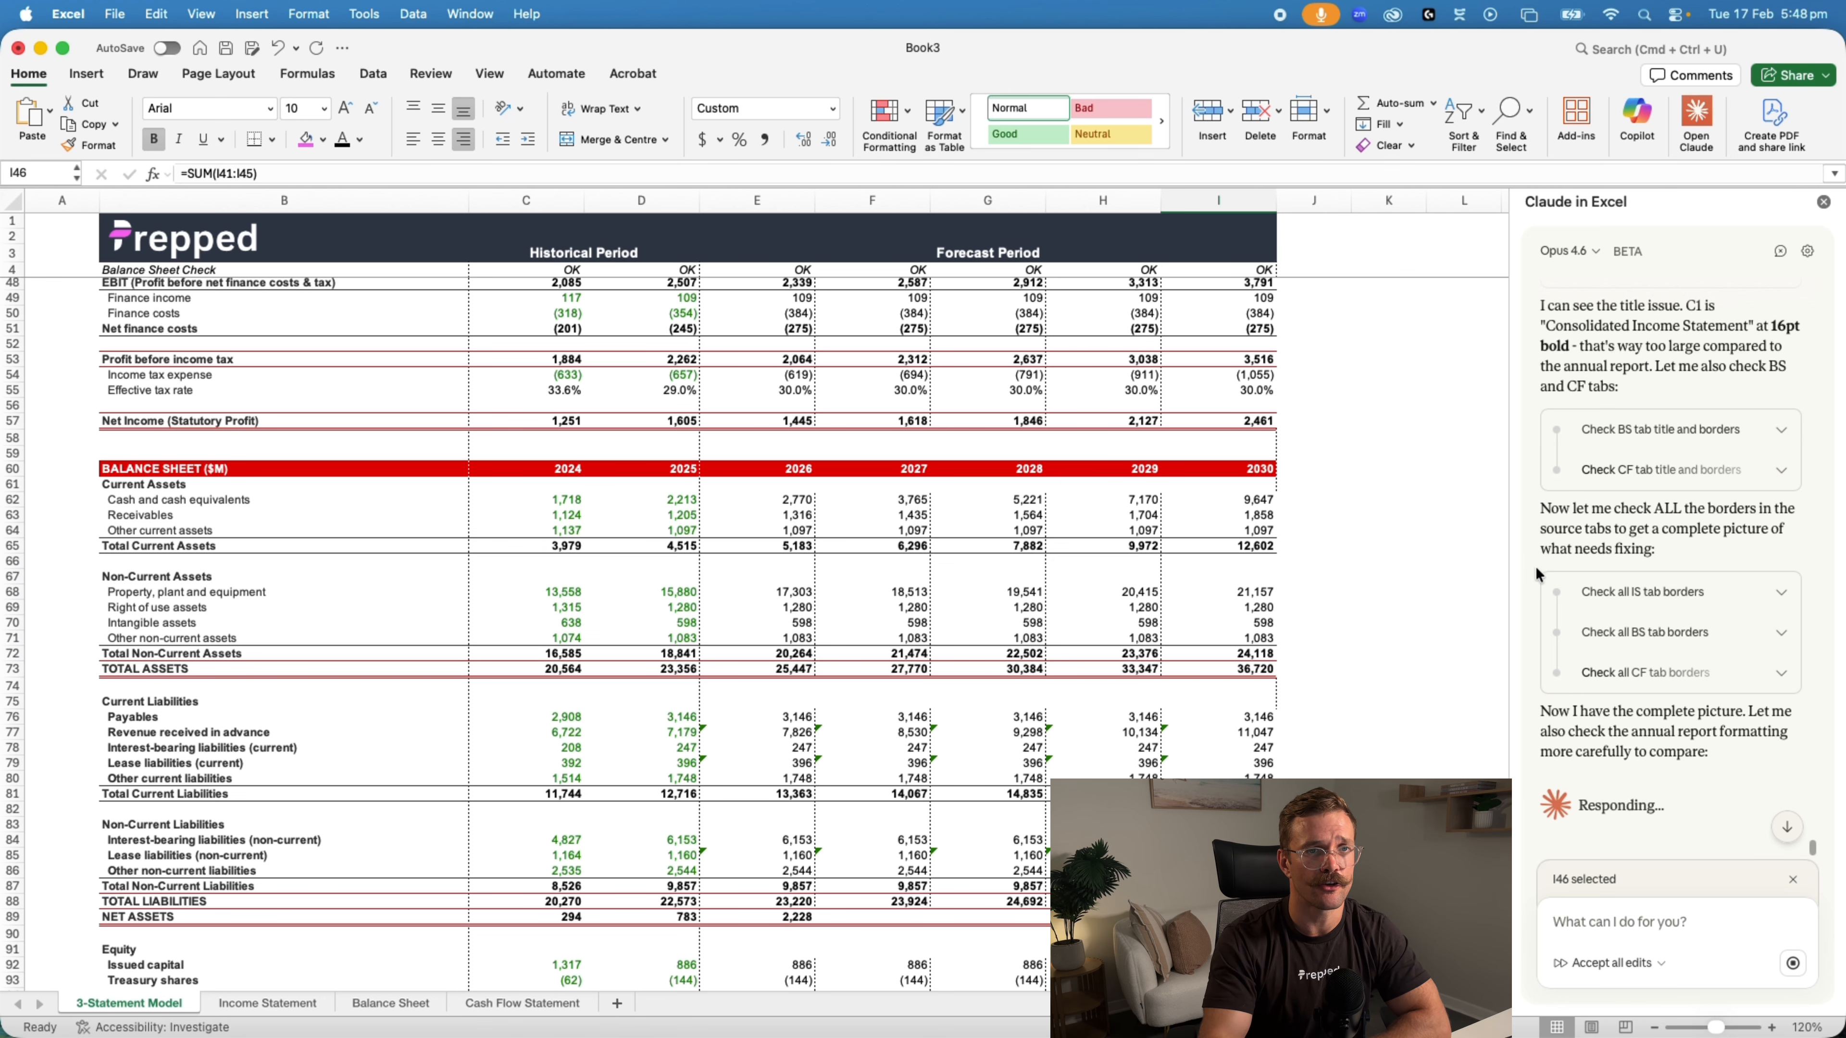
{"action": "scroll", "coordinate": [1641, 578], "scroll_direction": "up", "scroll_amount": 3}
{"action": "scroll", "coordinate": [1641, 578], "scroll_direction": "up", "scroll_amount": 8}
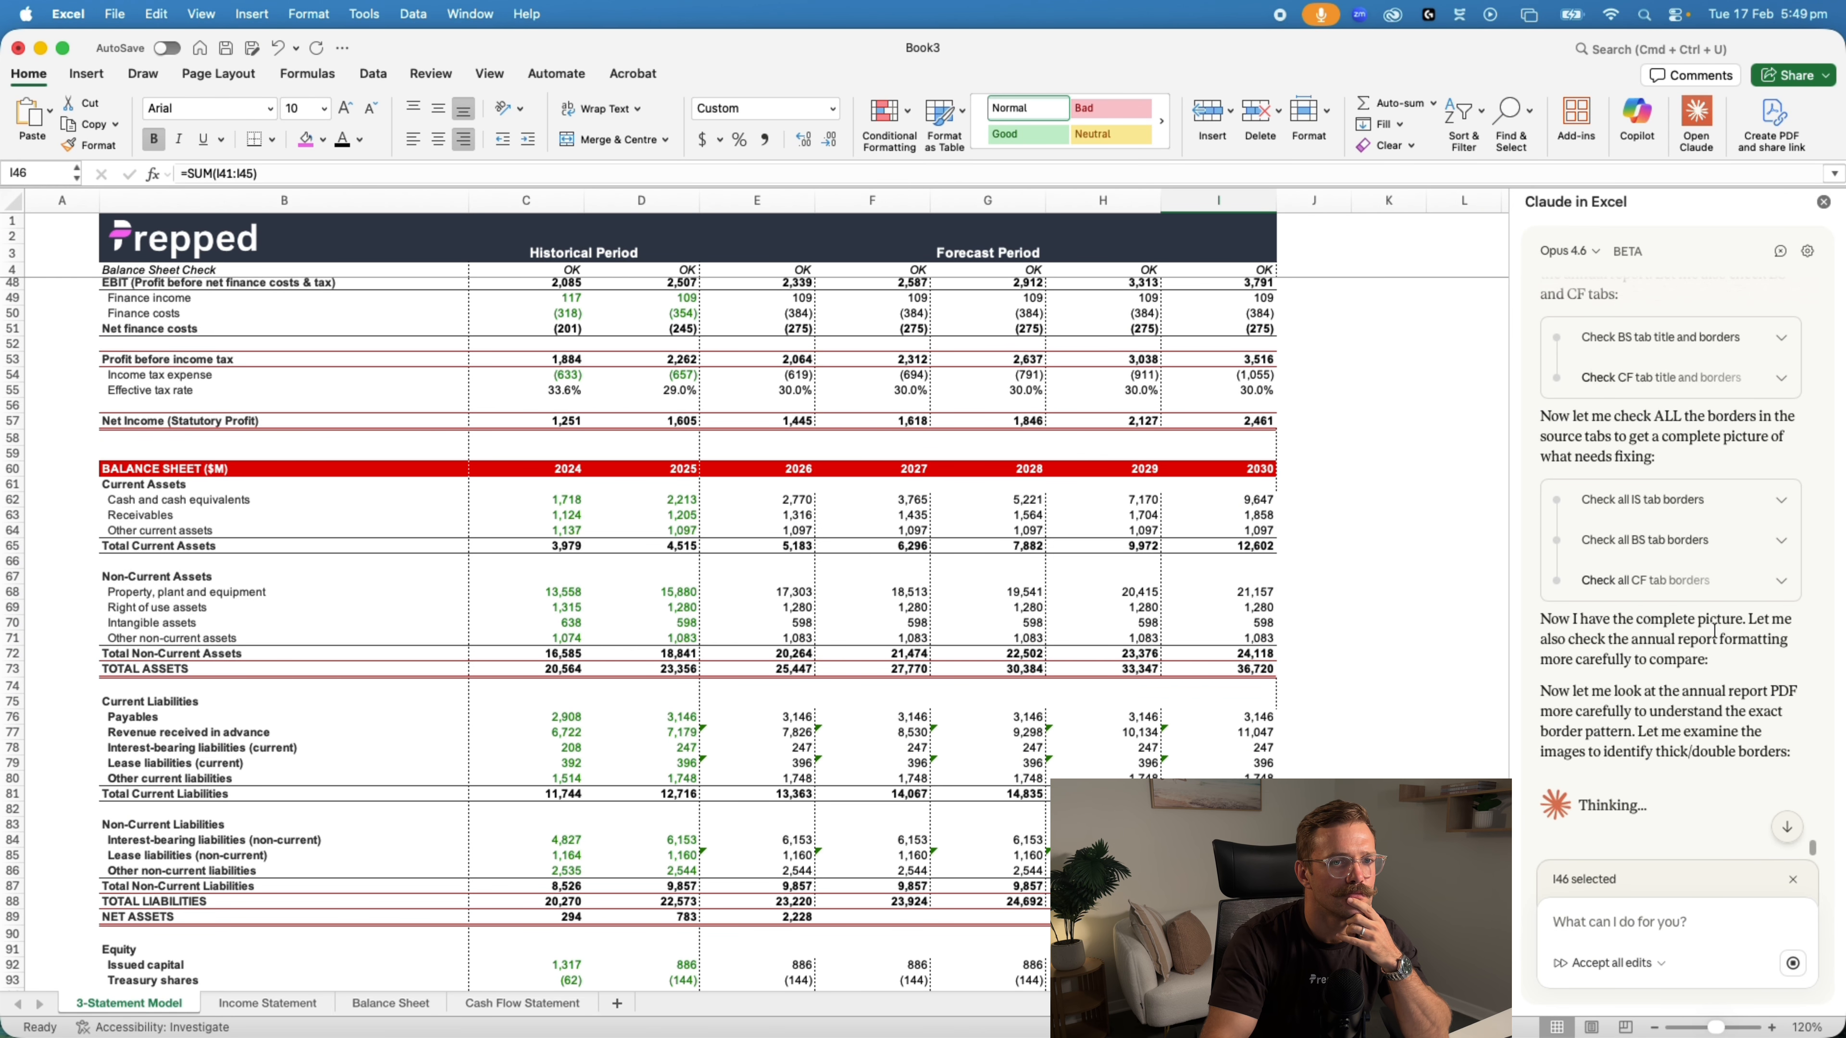
{"action": "left_click", "coordinate": [262, 1004]}
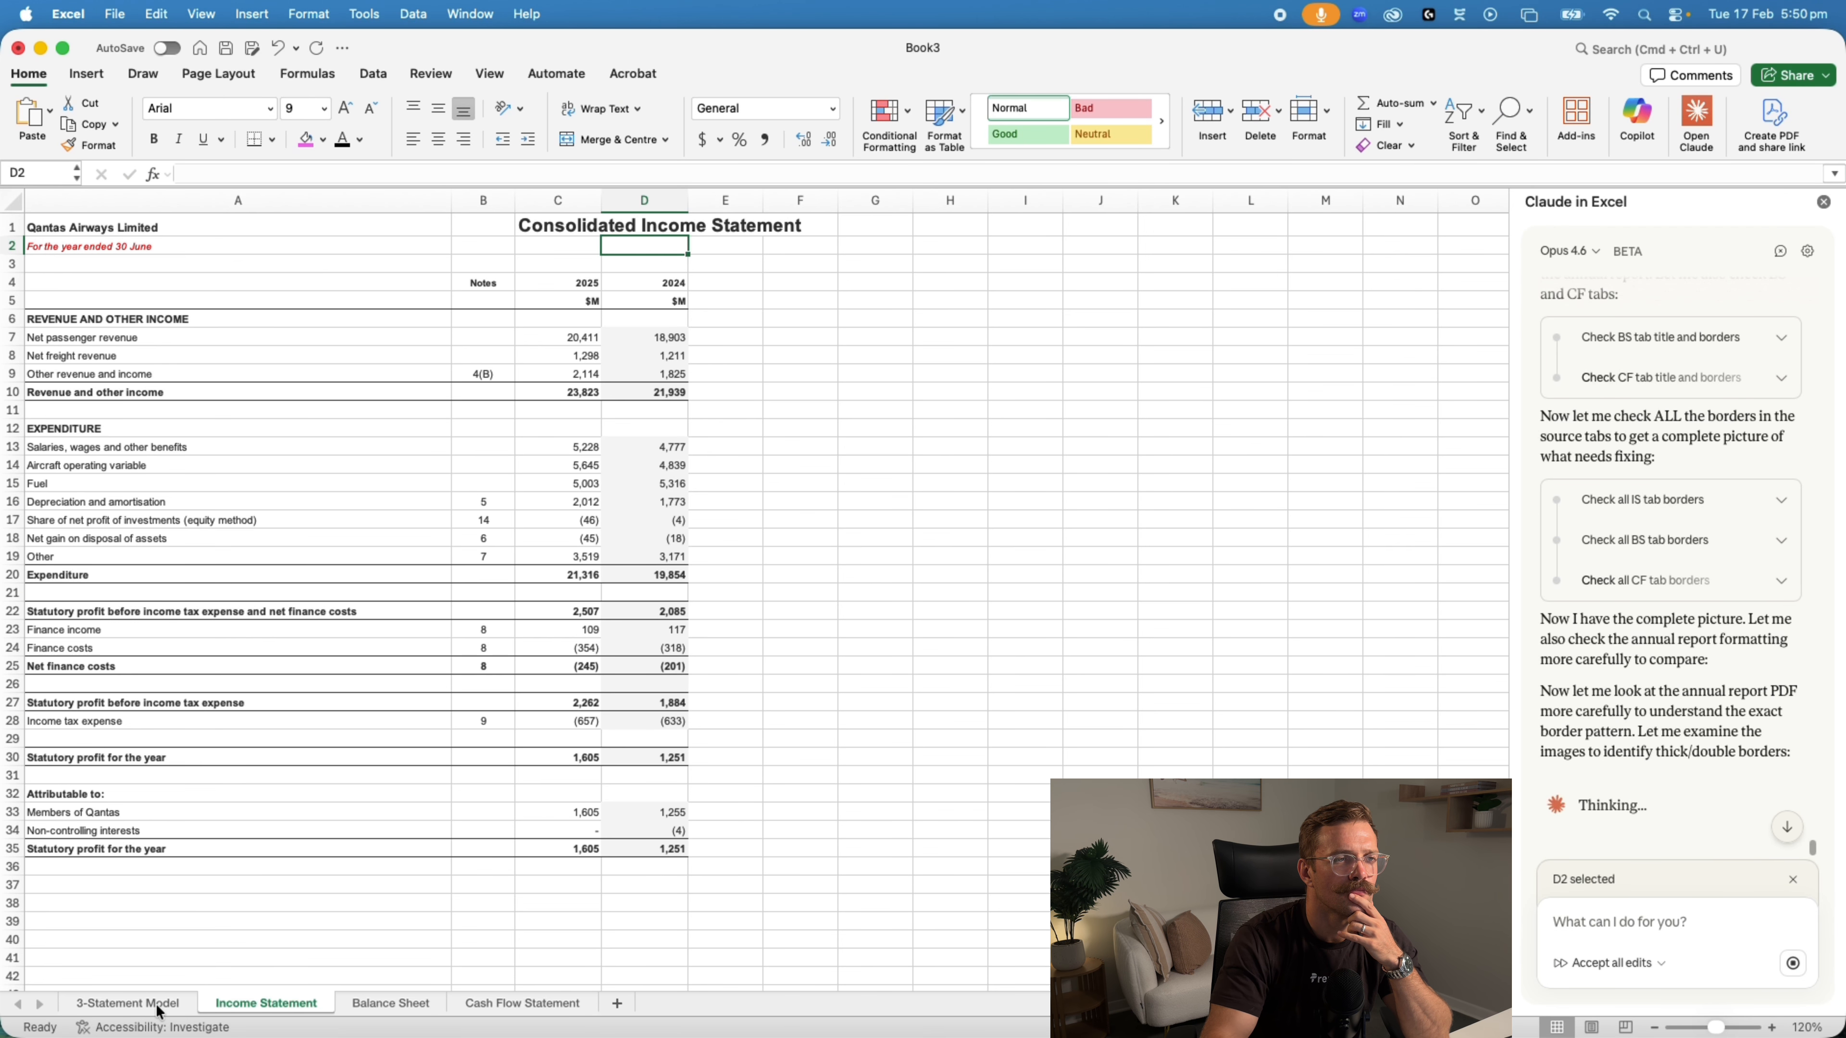
{"action": "left_click", "coordinate": [128, 1004]}
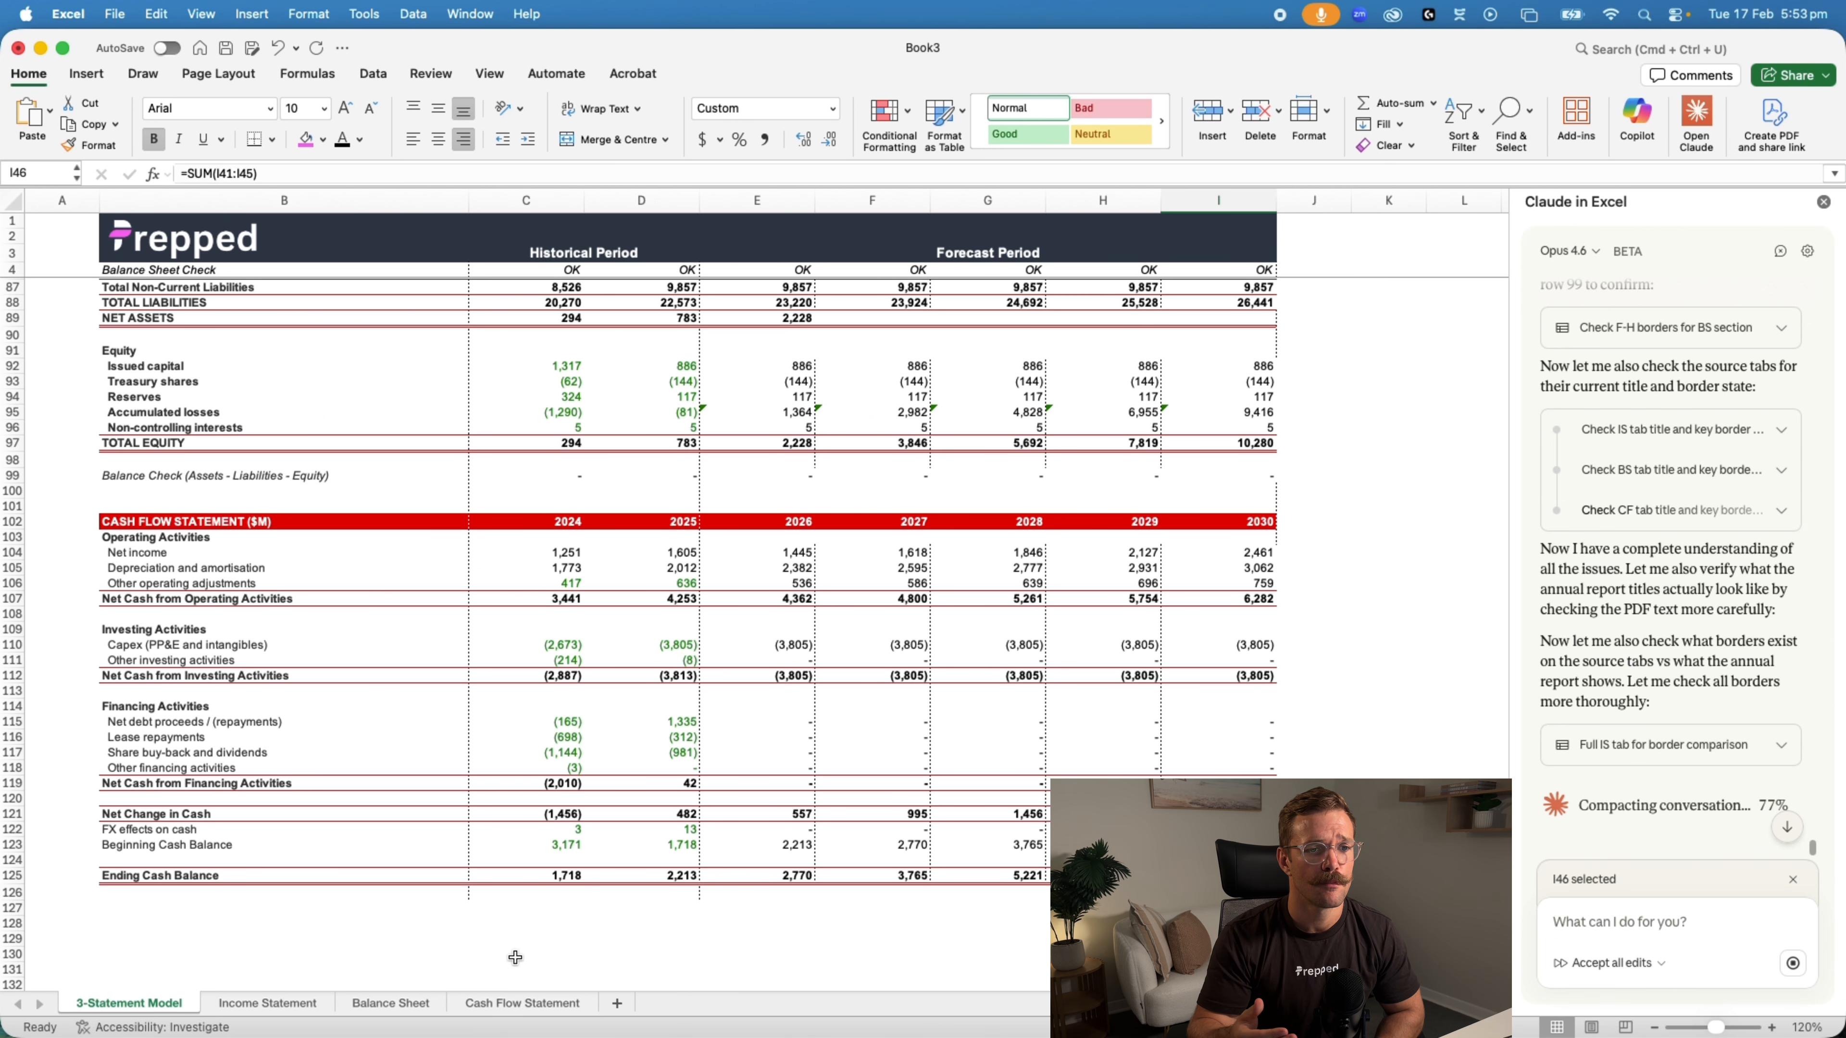
Inspect the balance sheet and cash flow borders on the 3-Statement Model sheet and recheck the Income Statement sheet's title
{"action": "scroll", "coordinate": [721, 764], "scroll_direction": "up", "scroll_amount": 10}
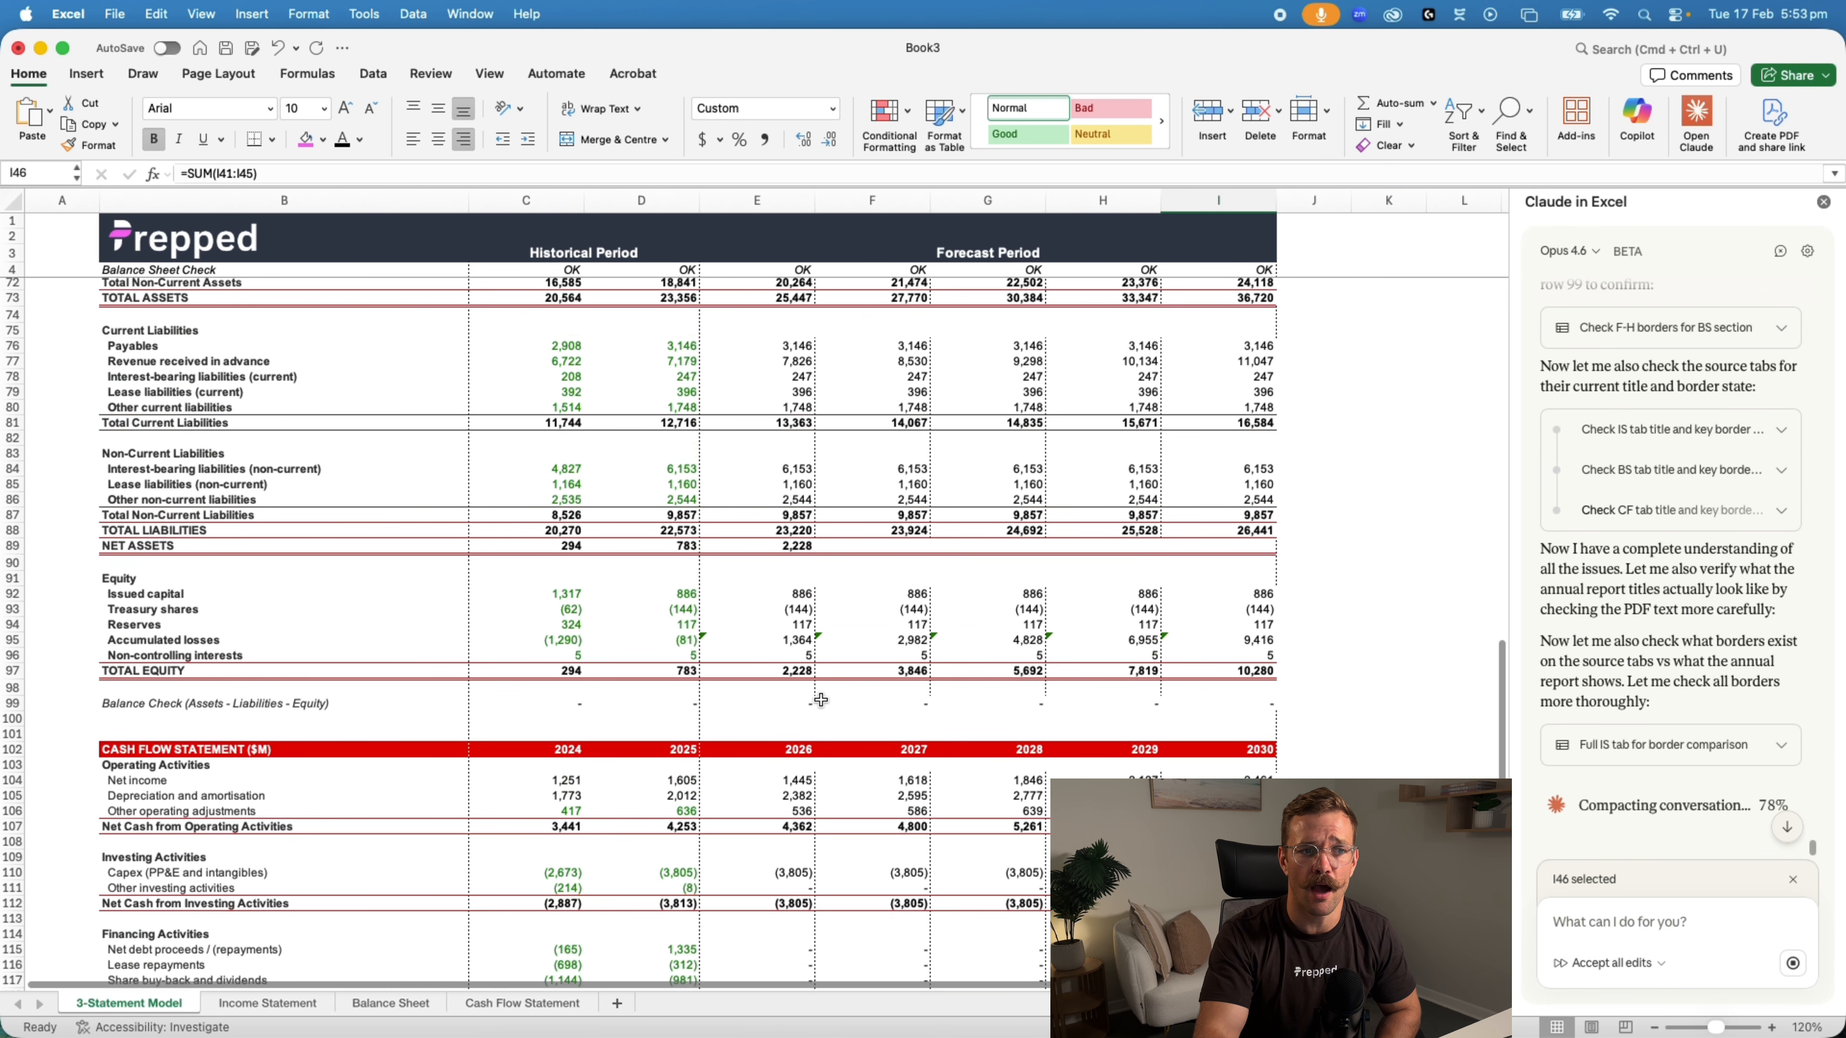
{"action": "scroll", "coordinate": [840, 691], "scroll_direction": "up", "scroll_amount": 3}
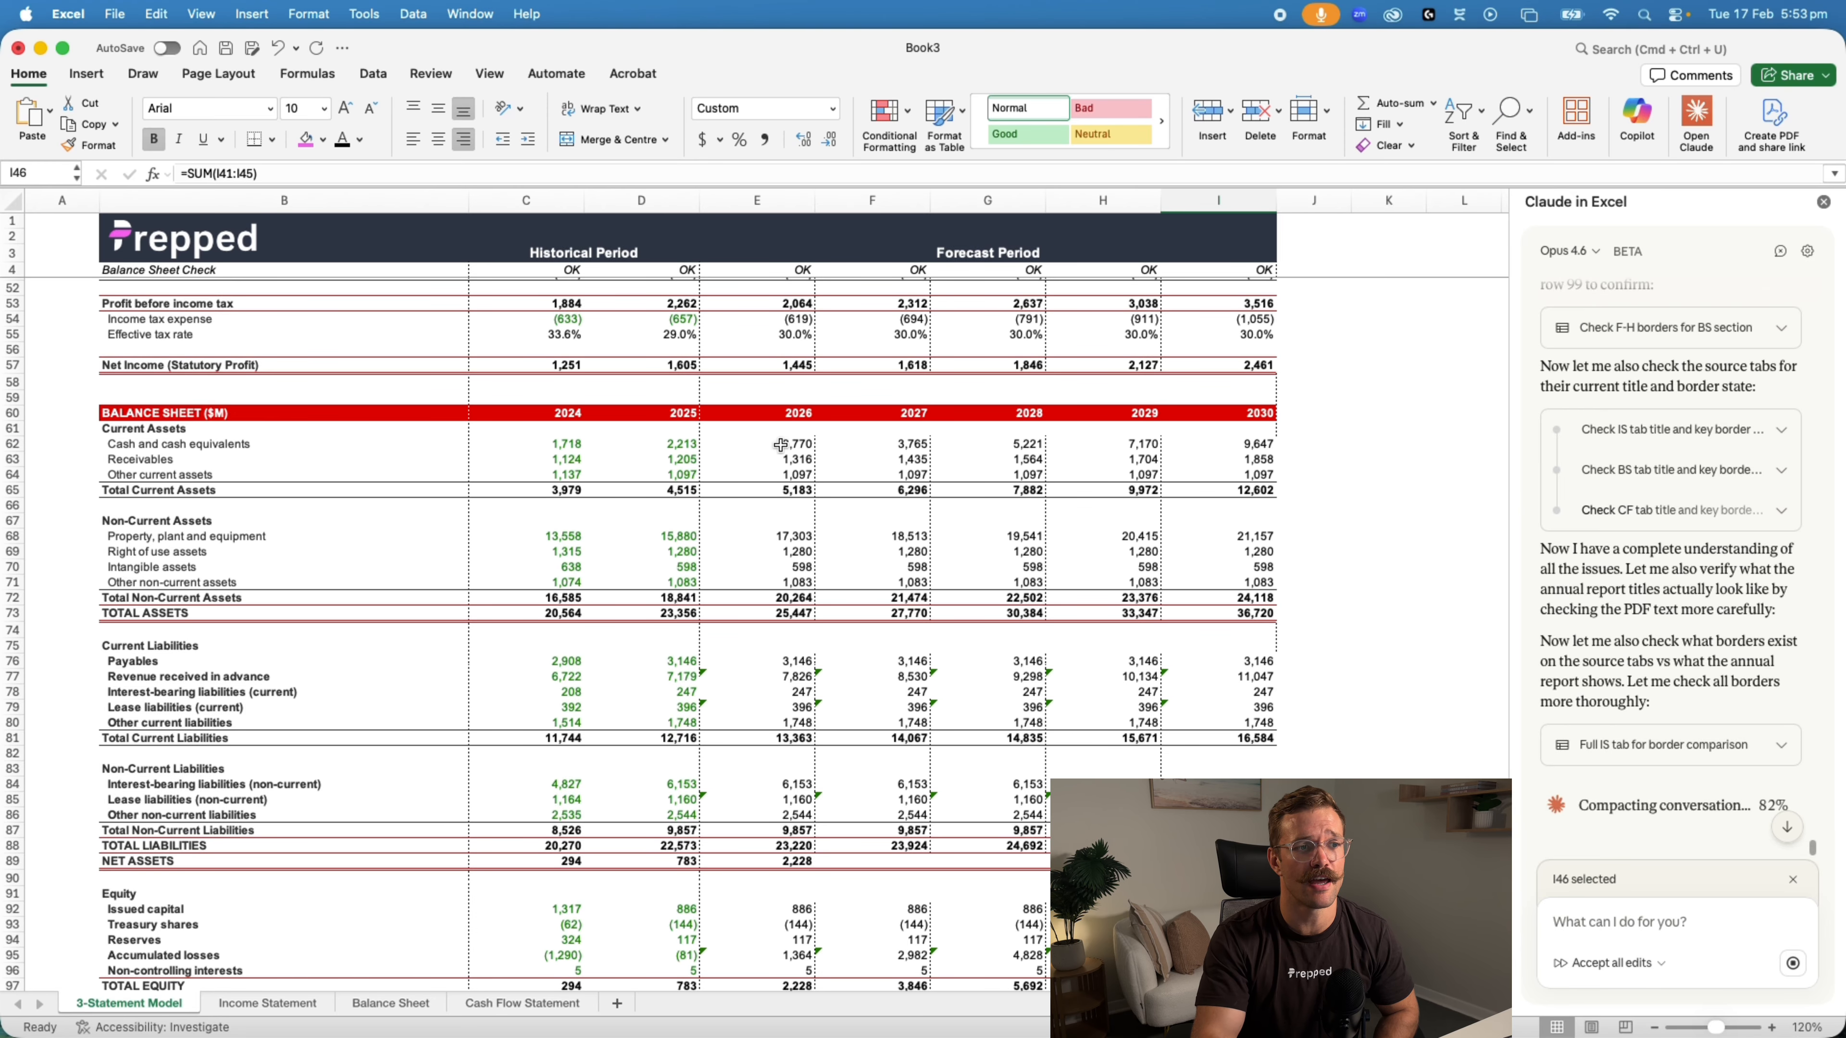
{"action": "left_click", "coordinate": [251, 1006]}
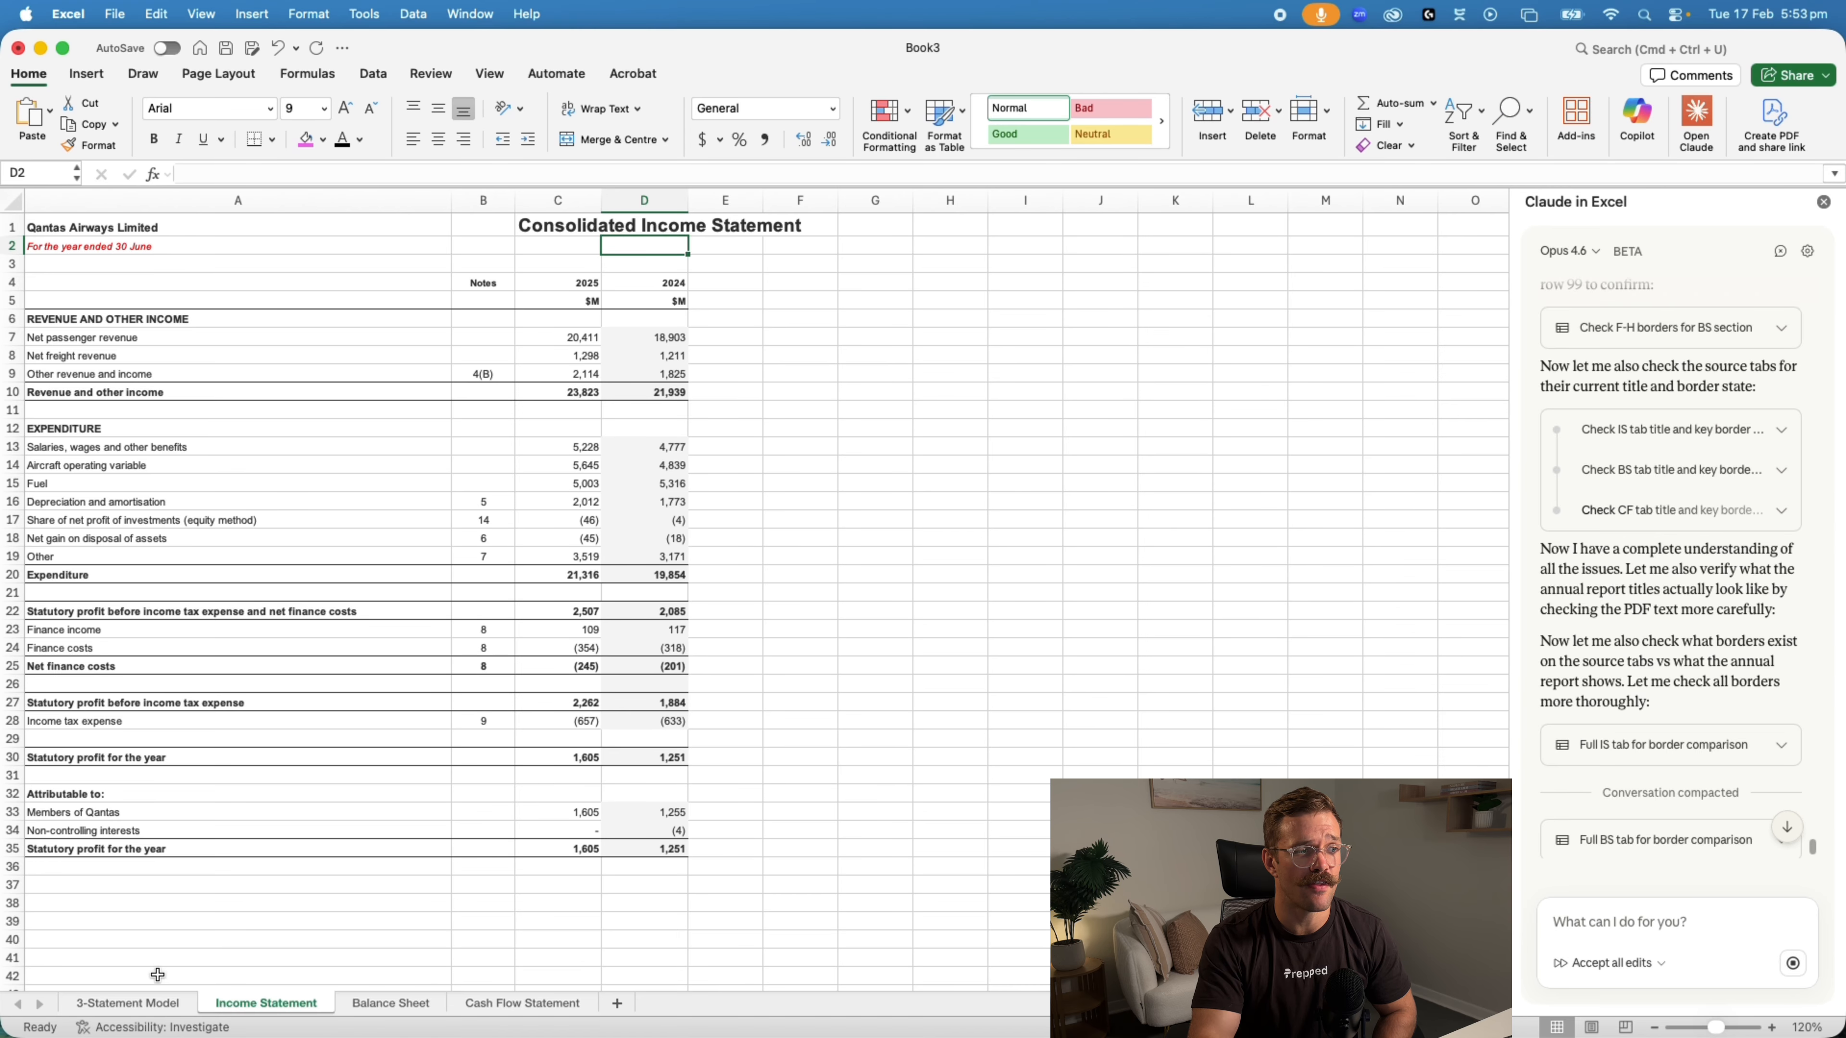
{"action": "left_click", "coordinate": [135, 1003]}
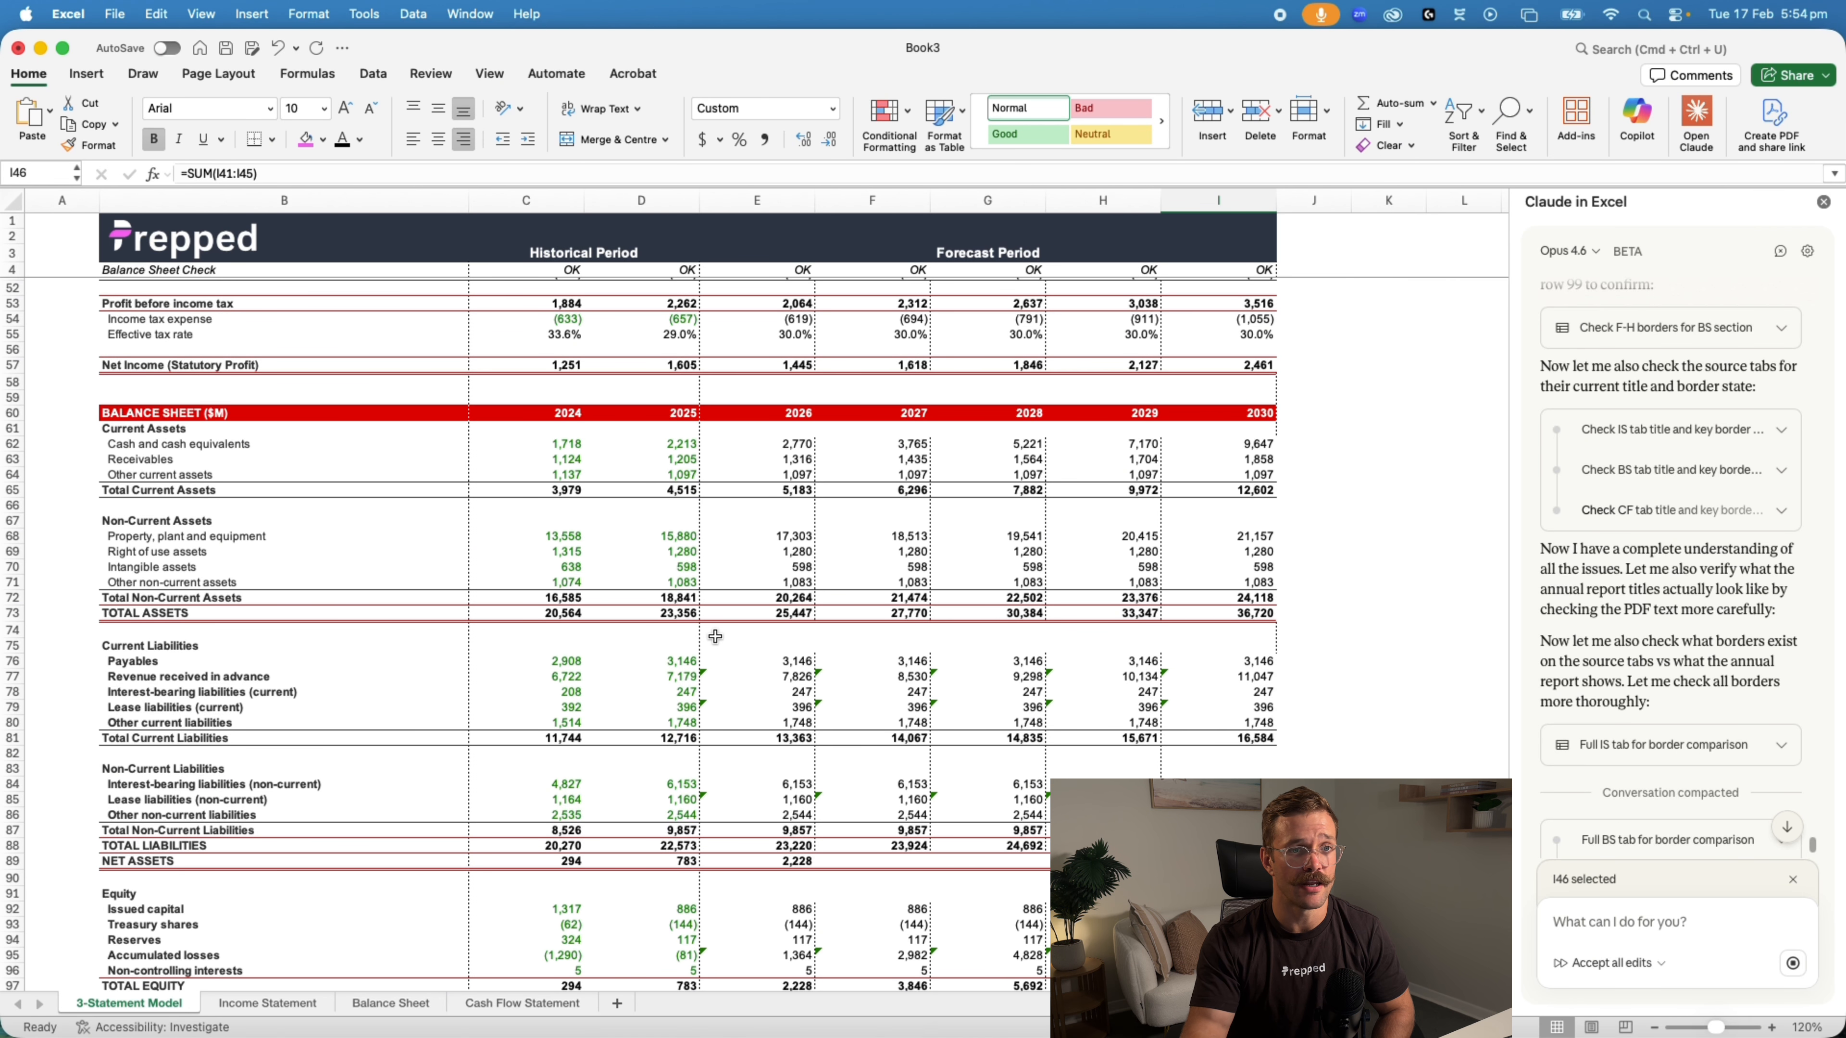
{"action": "scroll", "coordinate": [763, 586], "scroll_direction": "down", "scroll_amount": 8}
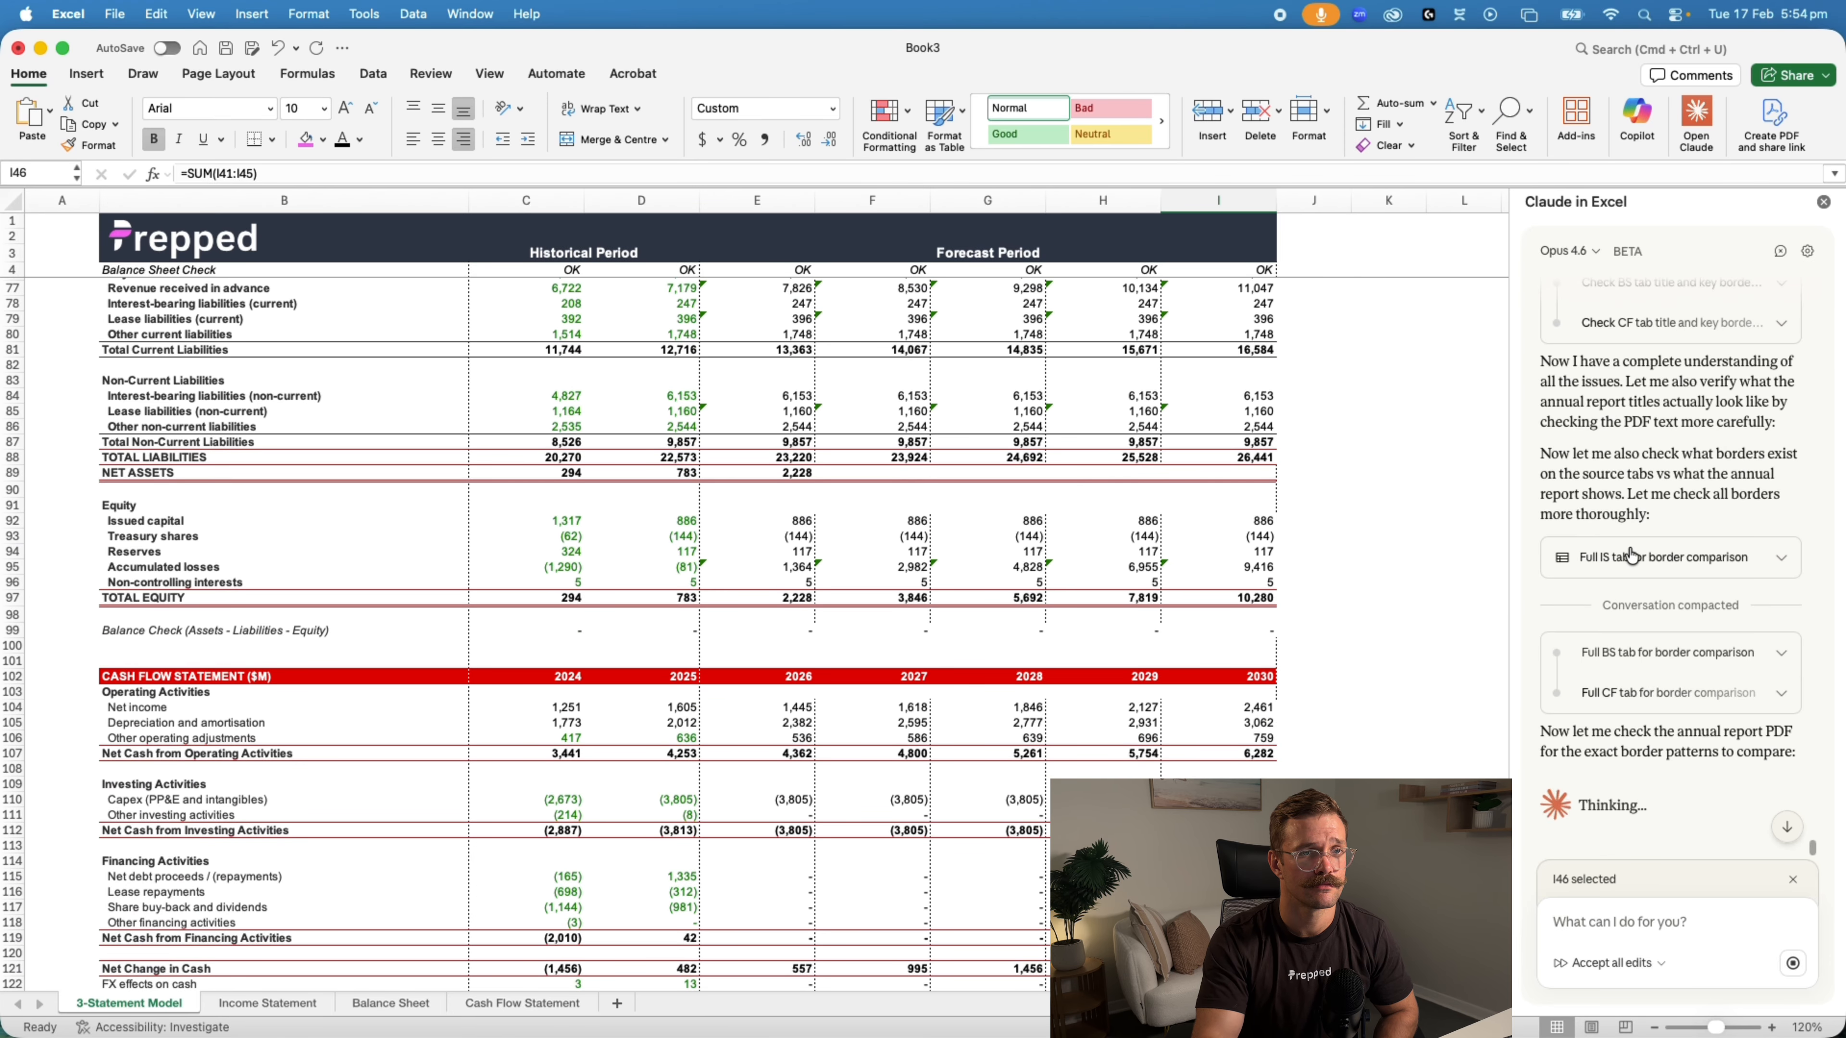
{"action": "scroll", "coordinate": [1424, 722], "scroll_direction": "up", "scroll_amount": 15}
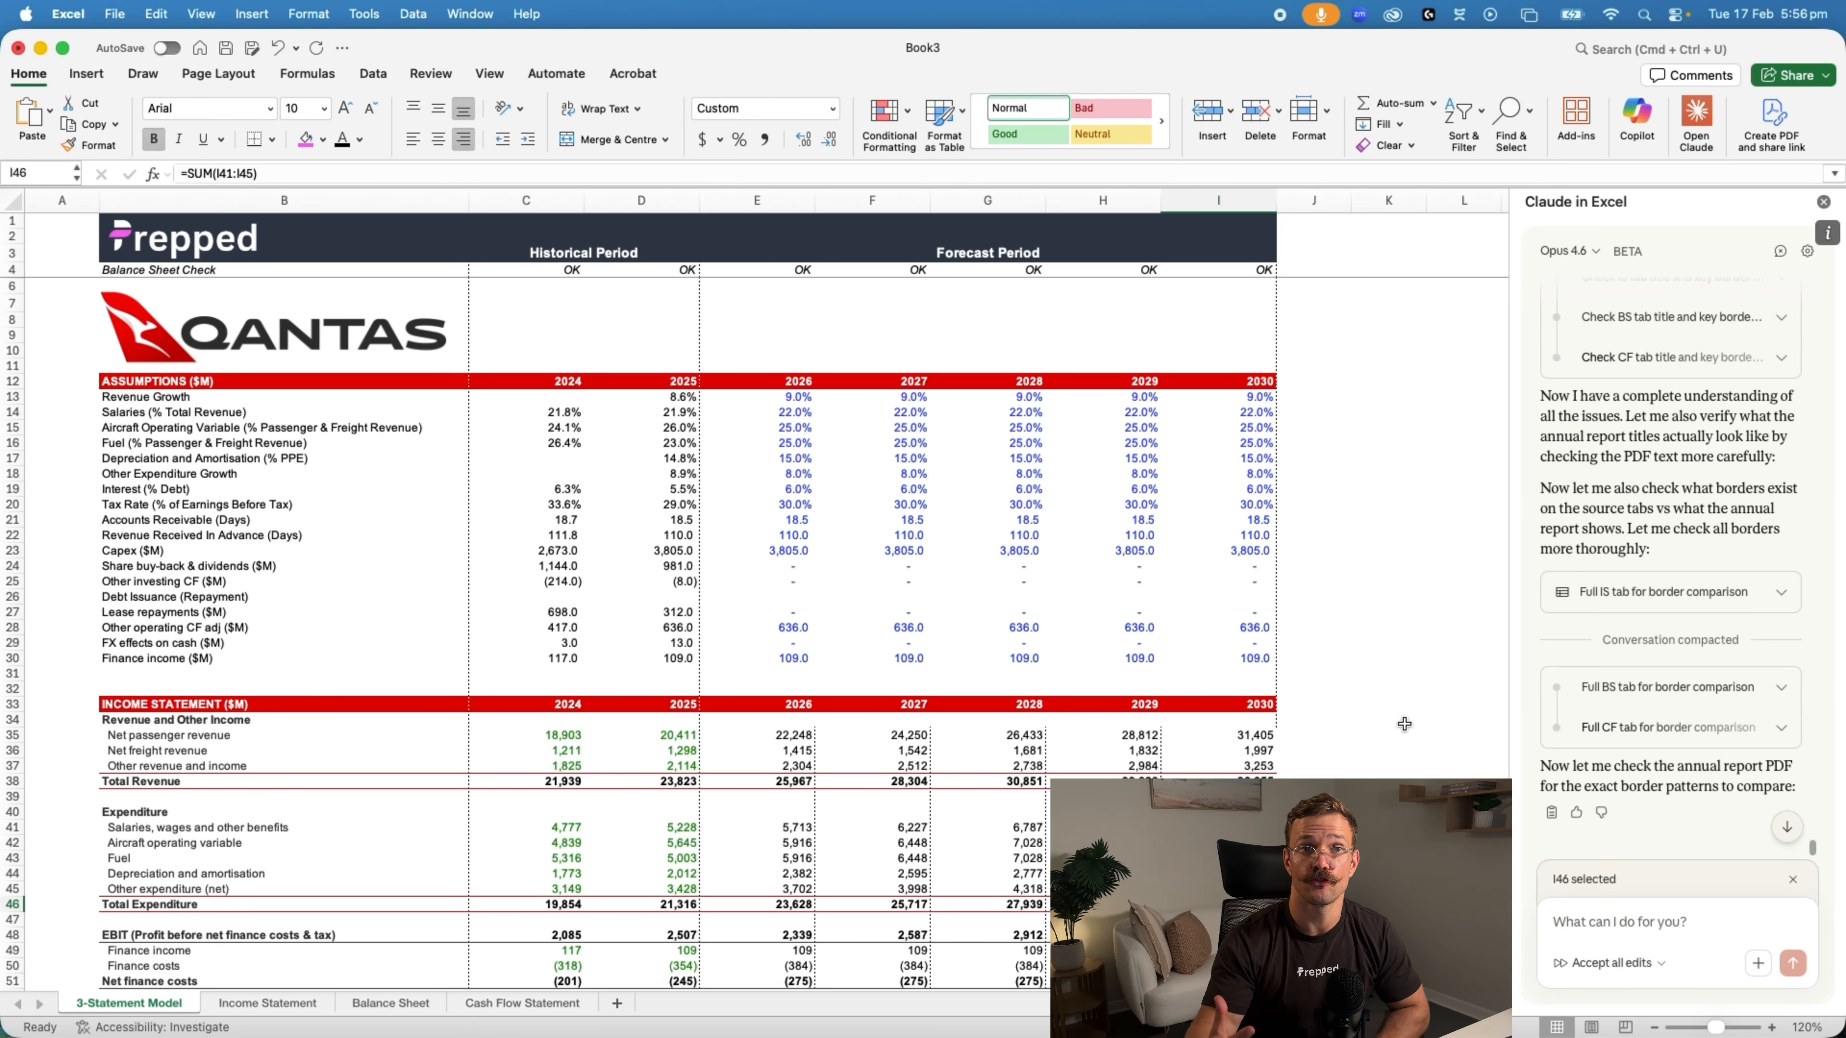
Compare the Income Statement sheet's layout with the assumptions and income statement sections of the 3-Statement Model sheet
{"action": "left_click", "coordinate": [267, 1007]}
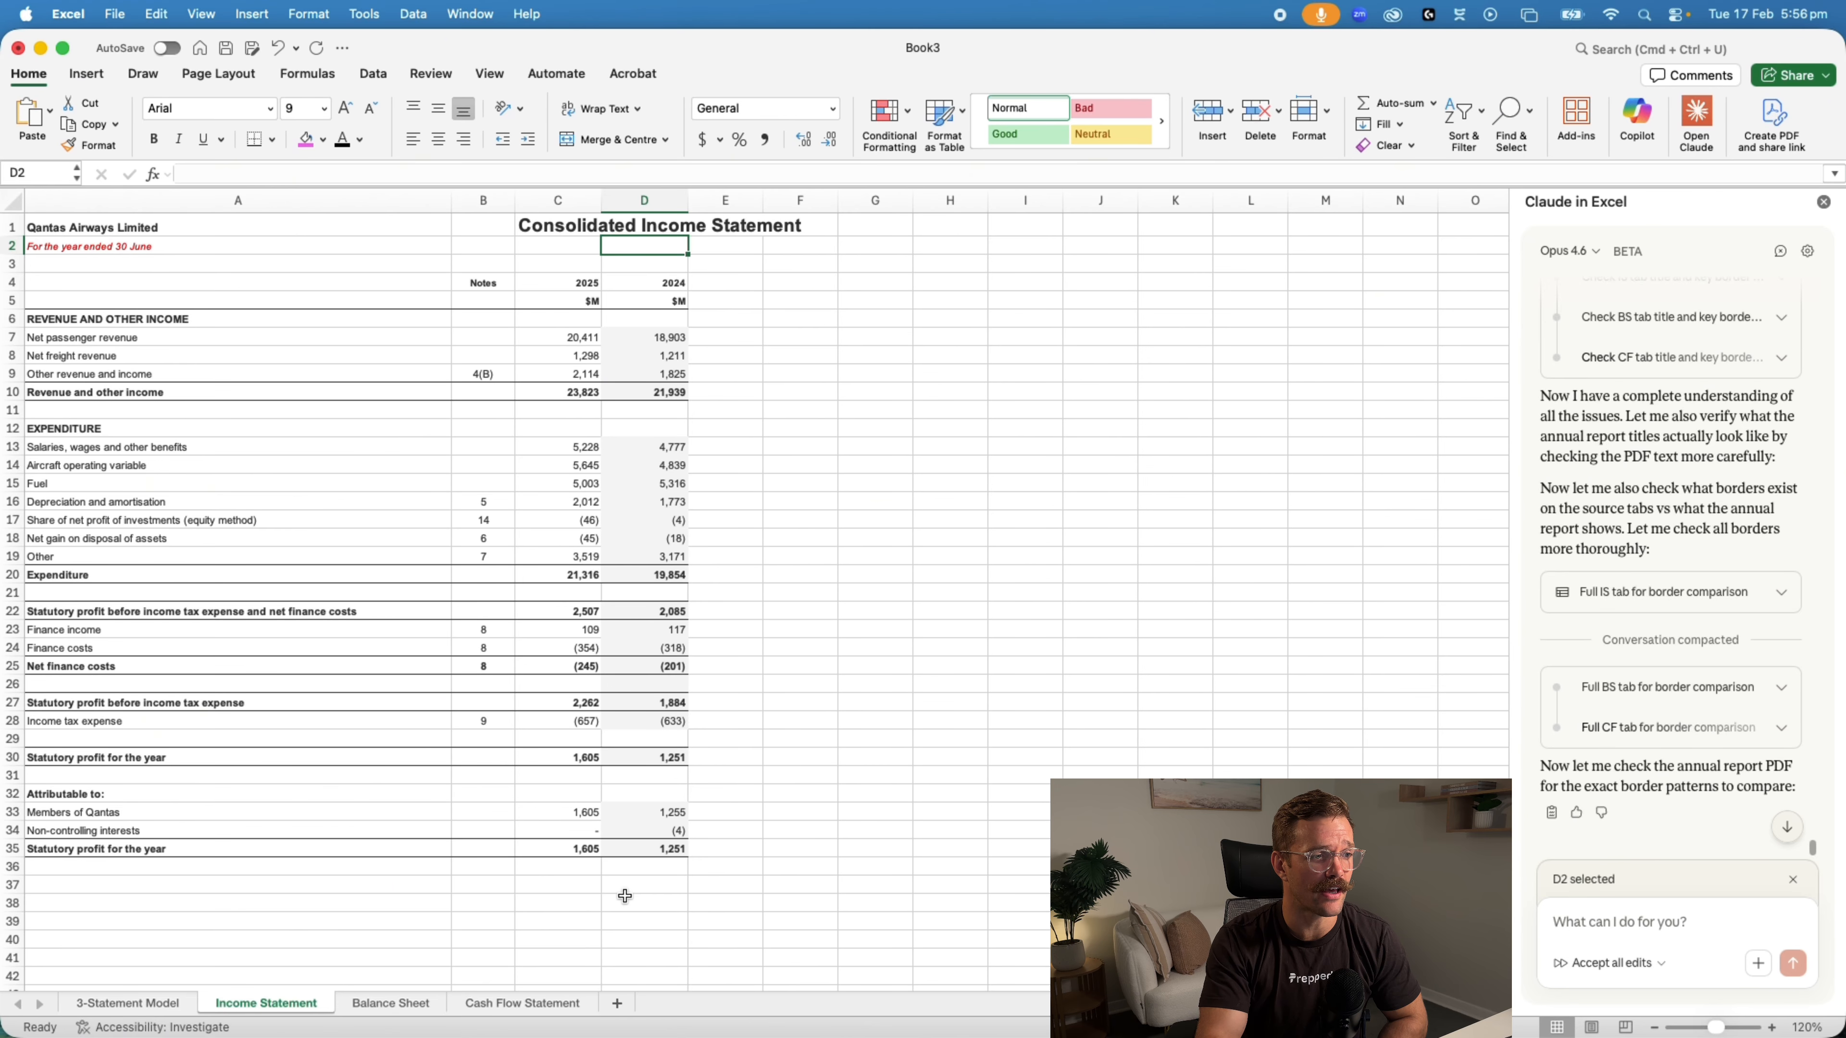
{"action": "left_click", "coordinate": [146, 1004]}
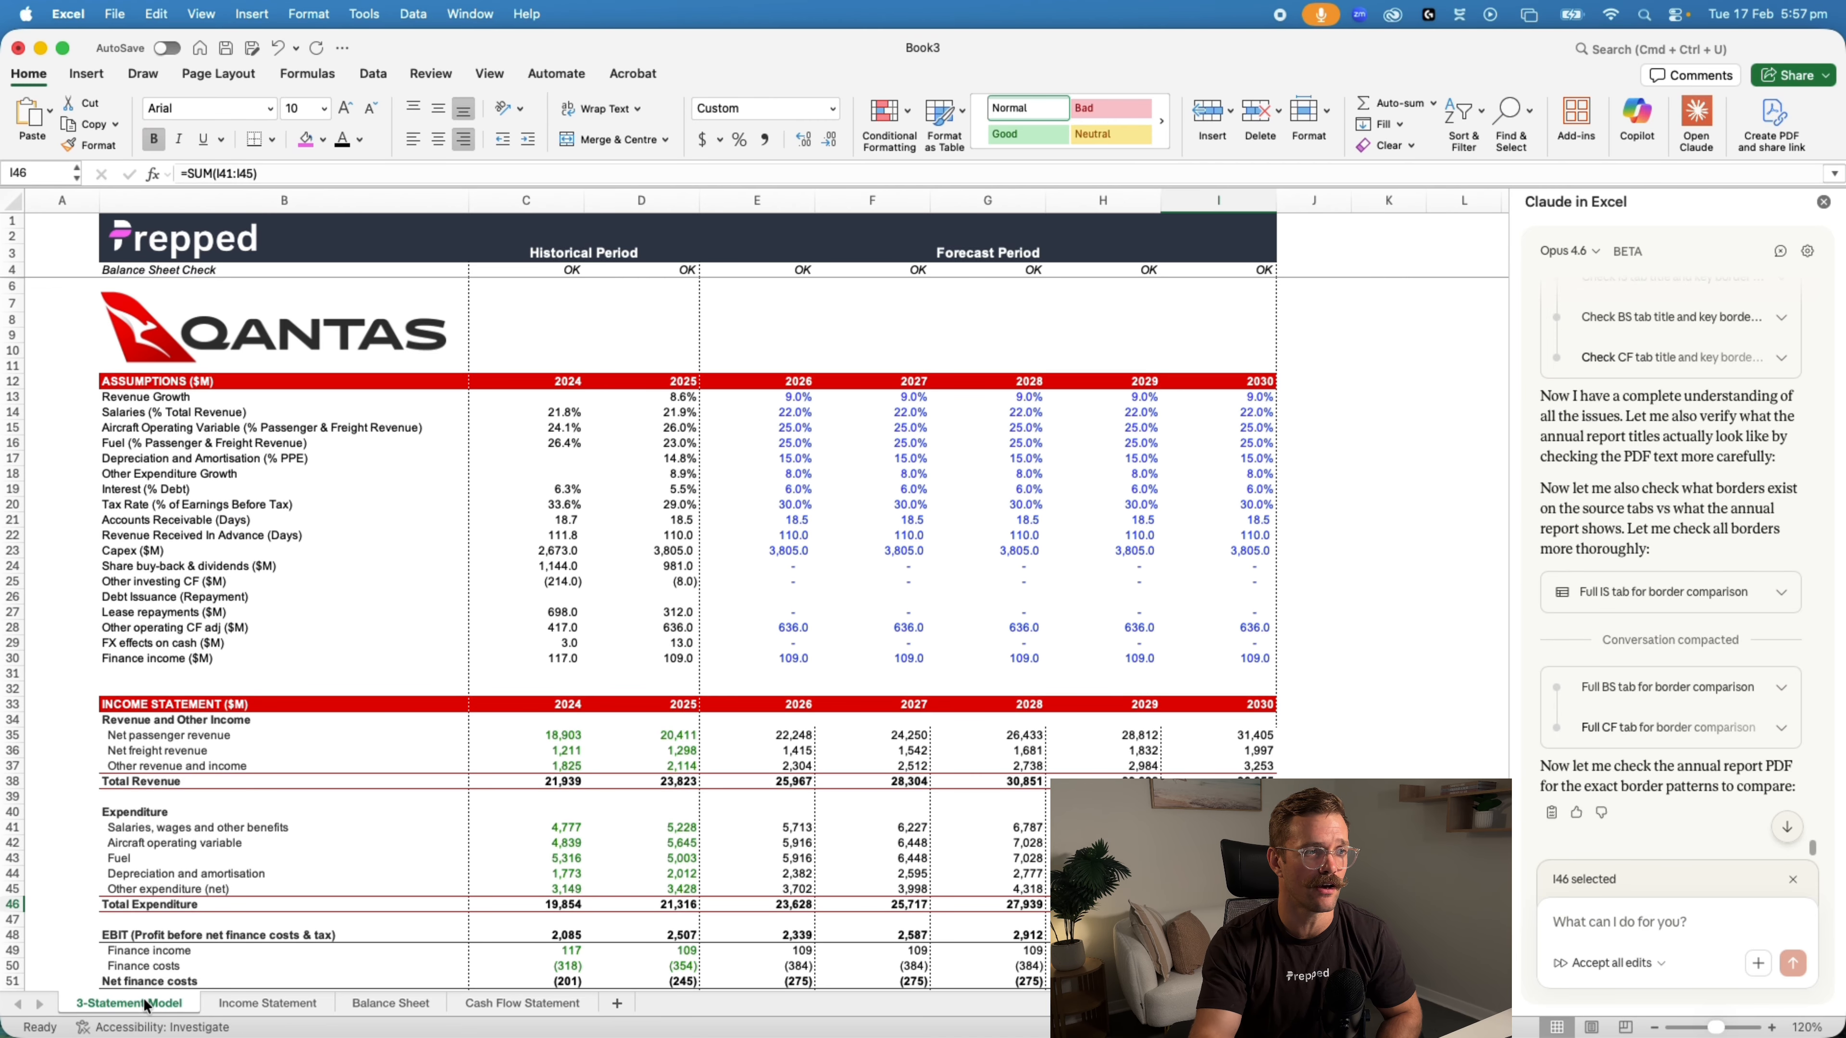
{"action": "left_click", "coordinate": [251, 1008]}
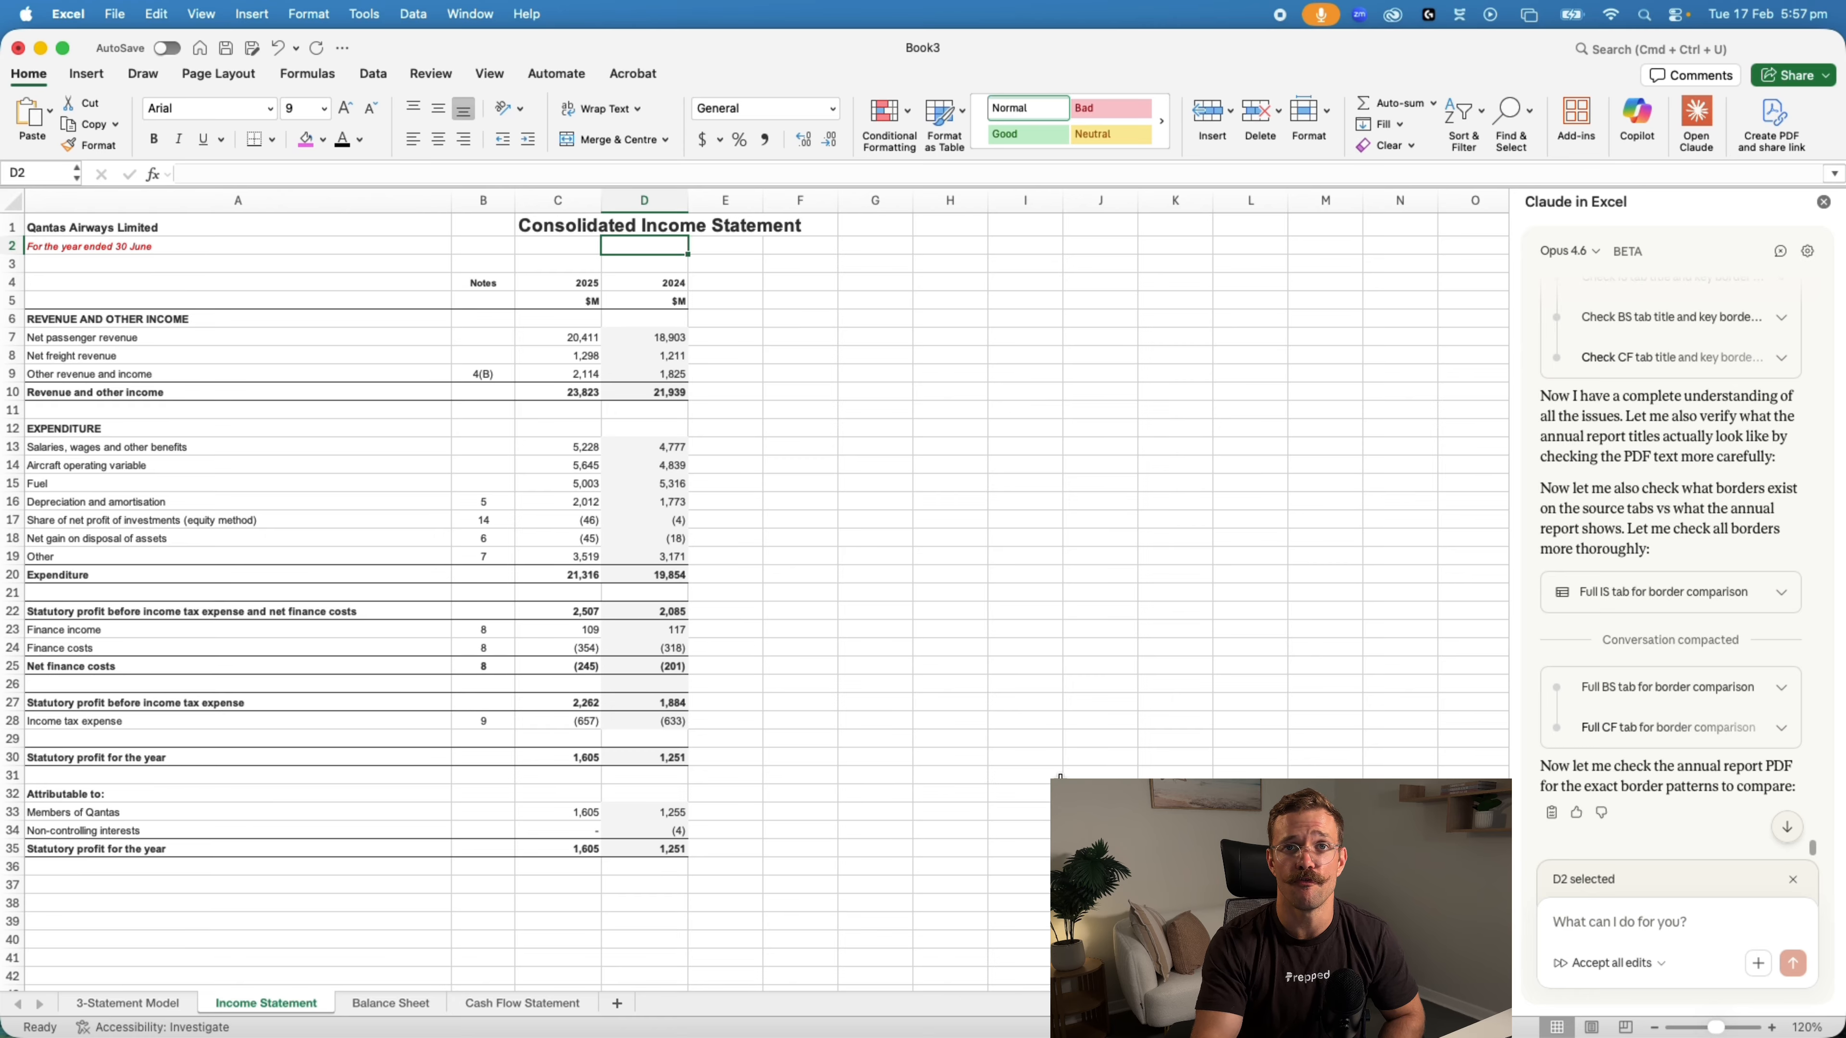
{"action": "left_click", "coordinate": [132, 1004]}
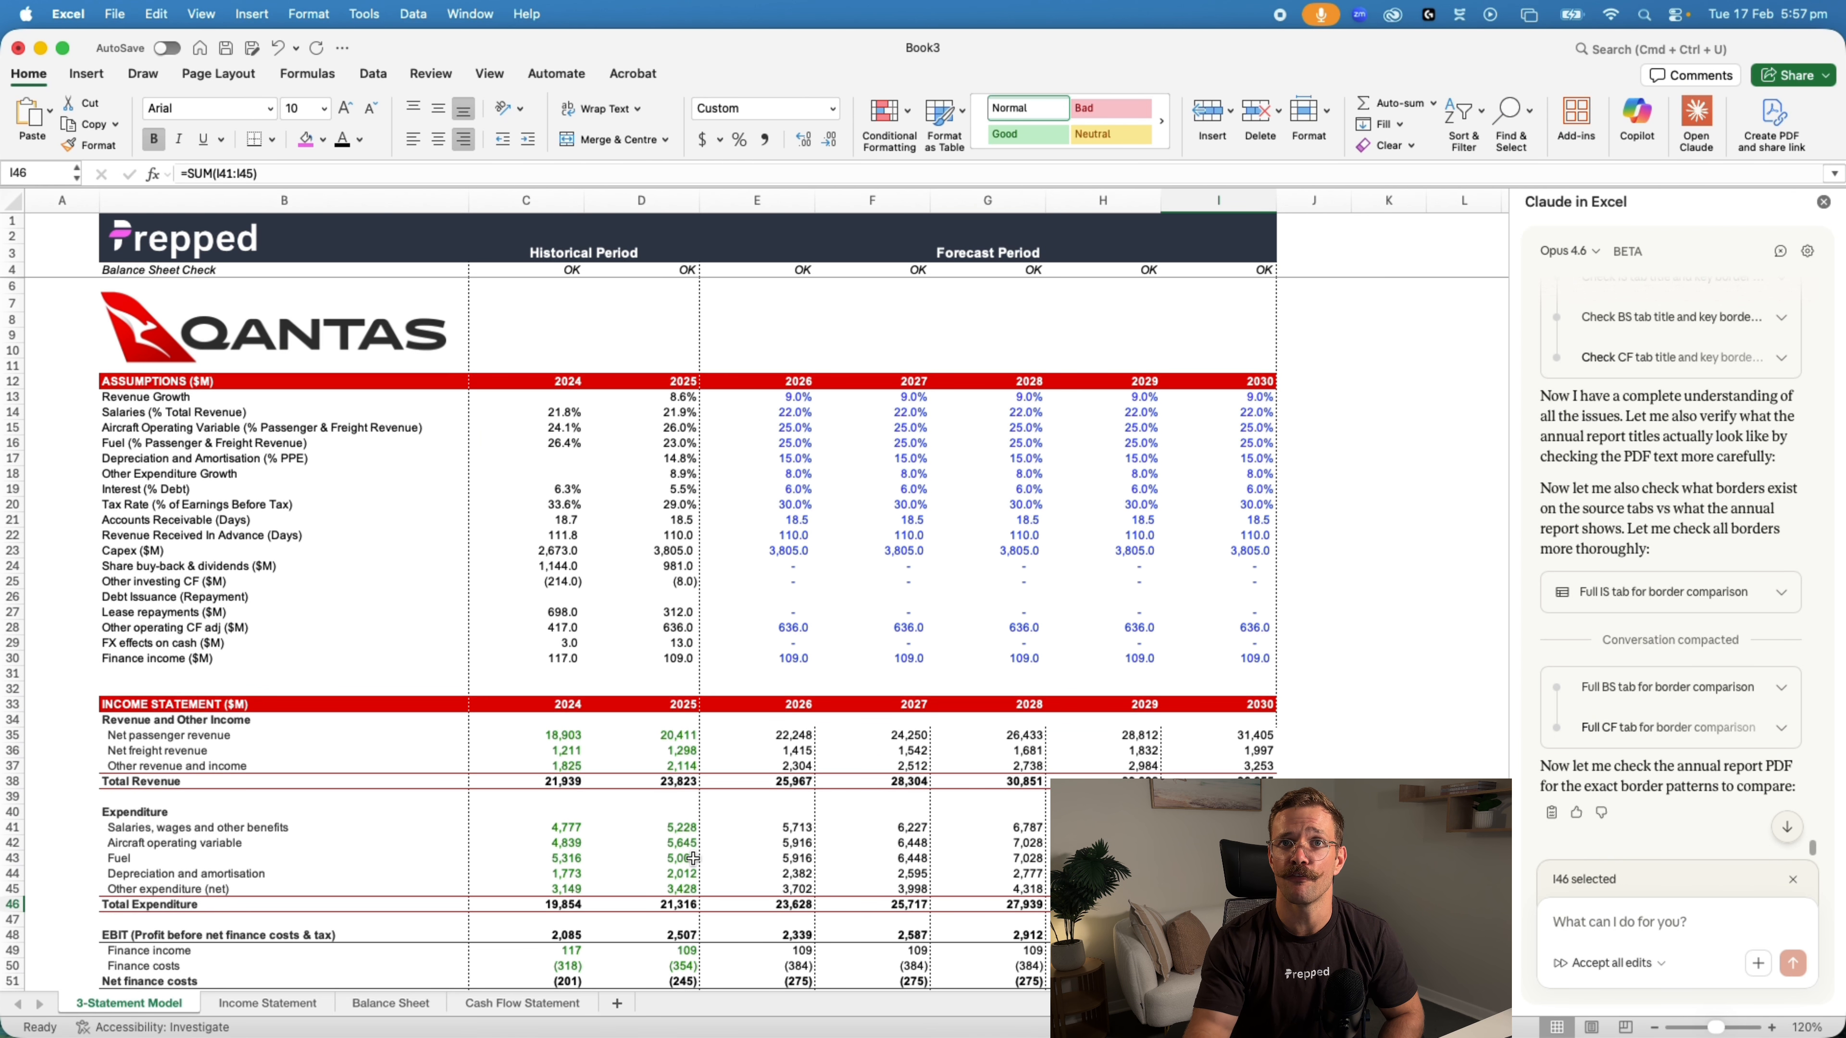
Examine the linked 2024 revenue figures in C35:C37, plus the model's balance sheet and cash flow statement
{"action": "scroll", "coordinate": [757, 749], "scroll_direction": "down", "scroll_amount": 3}
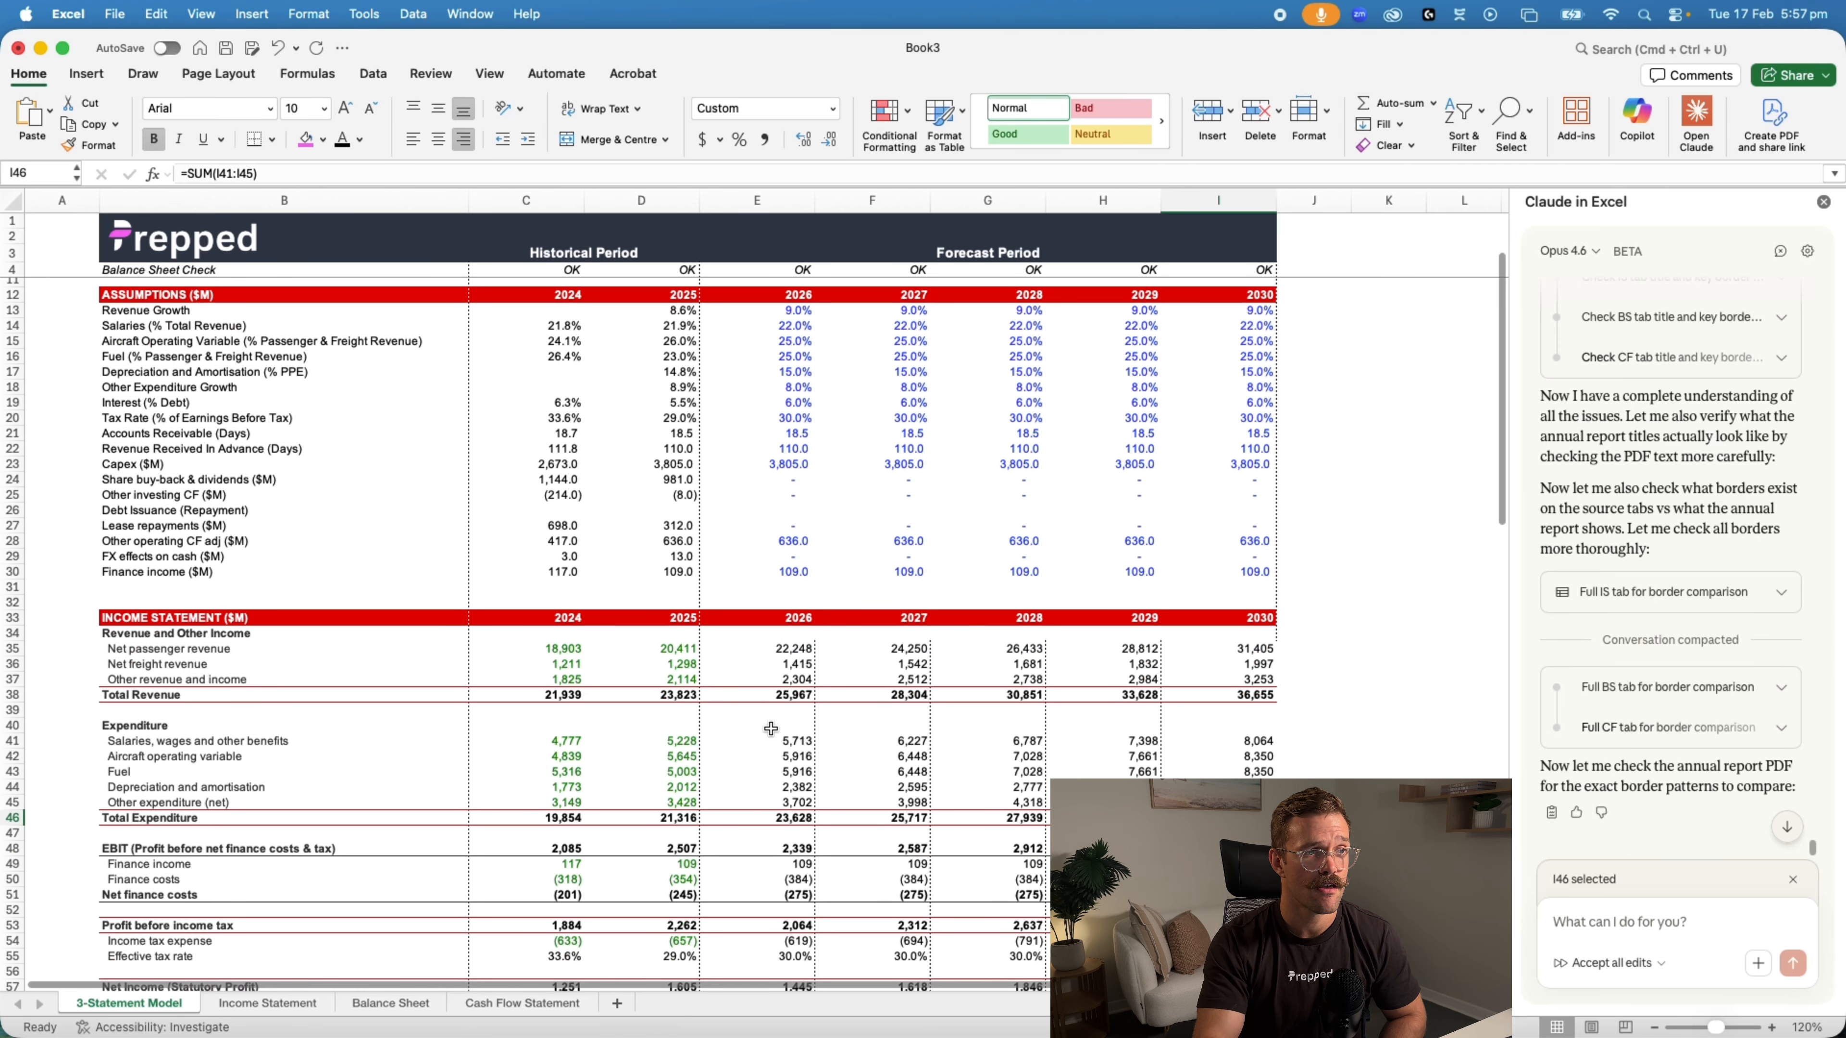
{"action": "left_click_drag", "start_coordinate": [577, 647], "coordinate": [582, 682]}
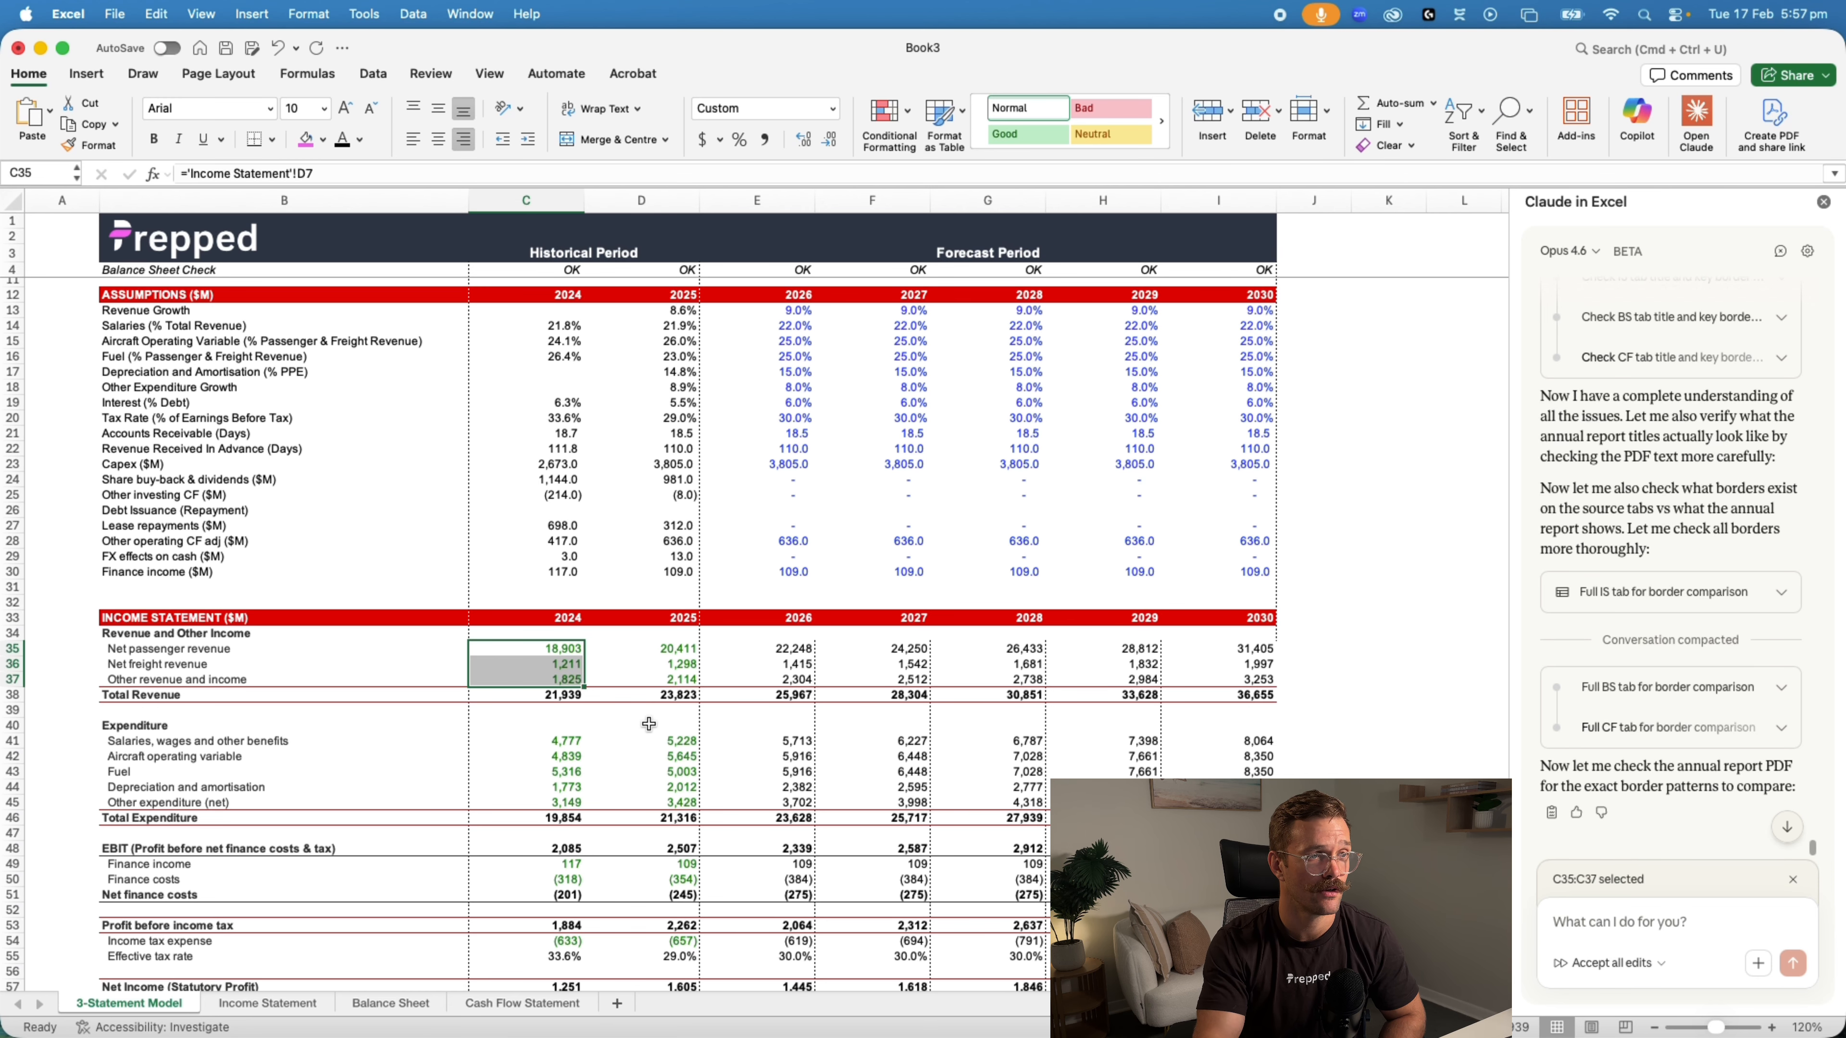
{"action": "scroll", "coordinate": [648, 723], "scroll_direction": "down", "scroll_amount": 19}
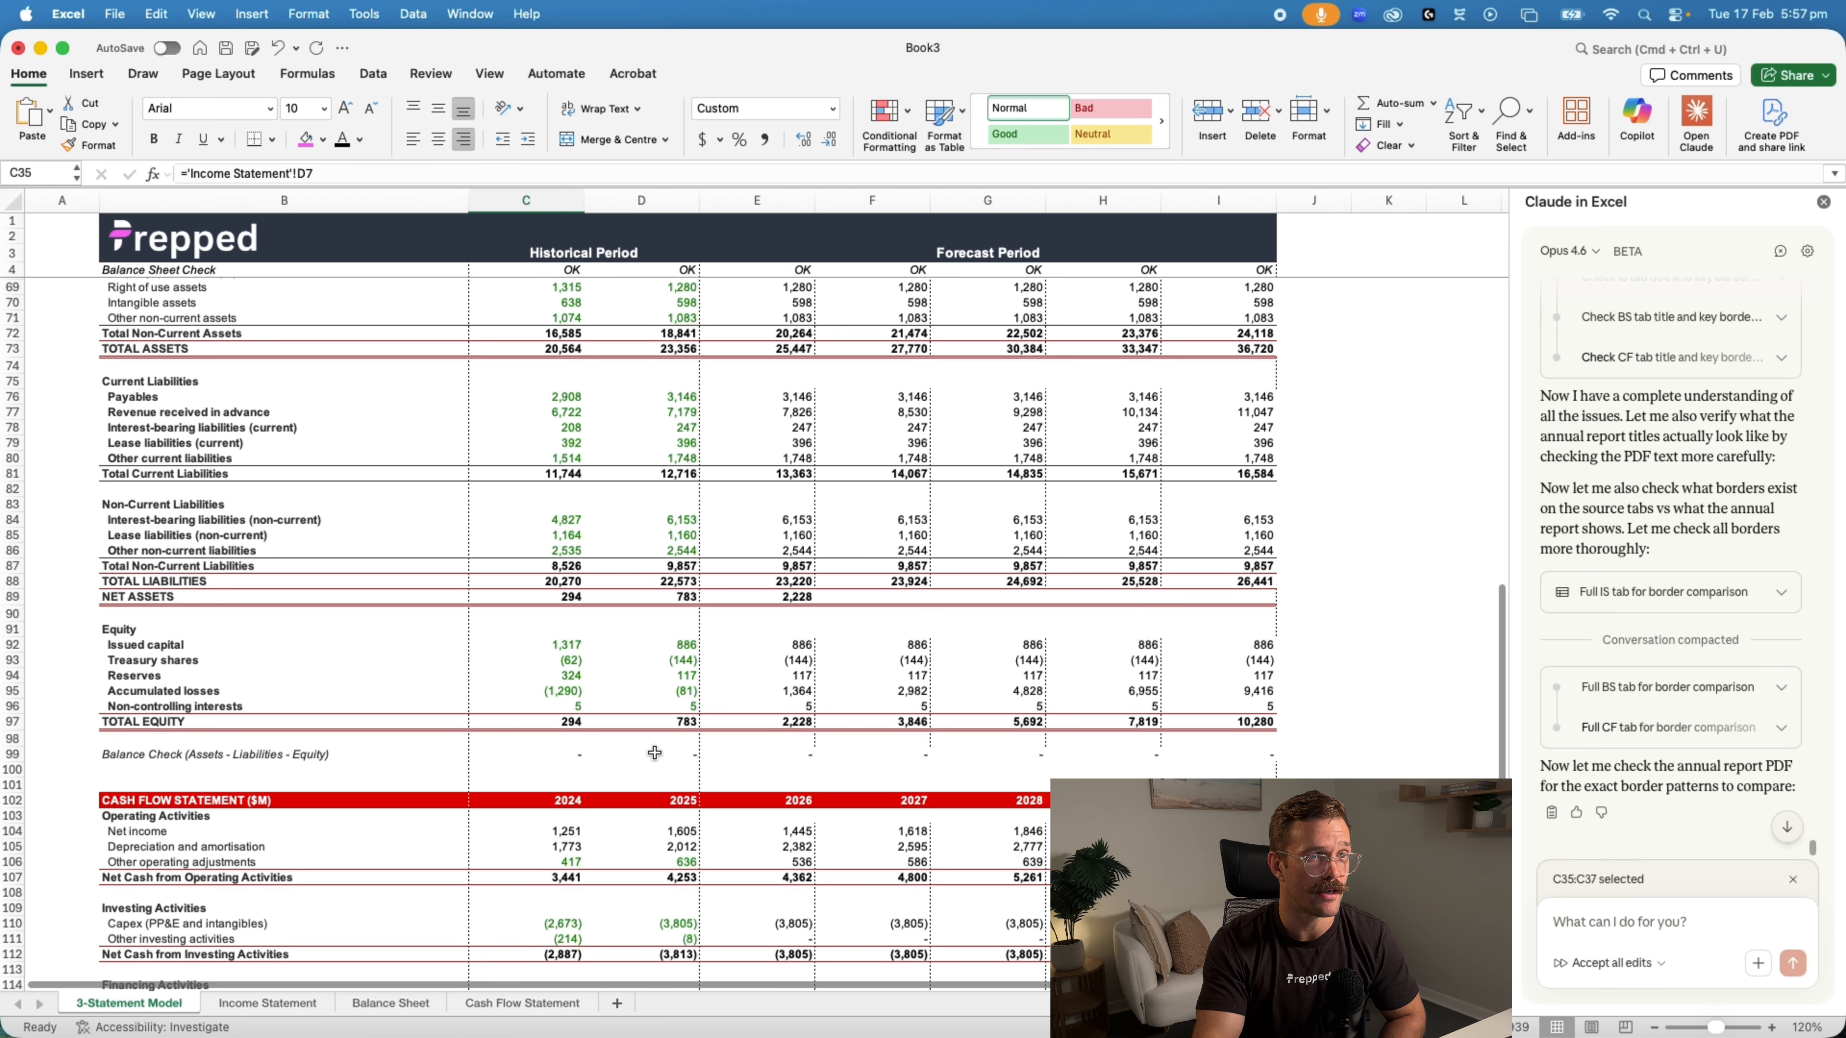
{"action": "scroll", "coordinate": [654, 753], "scroll_direction": "down", "scroll_amount": 5}
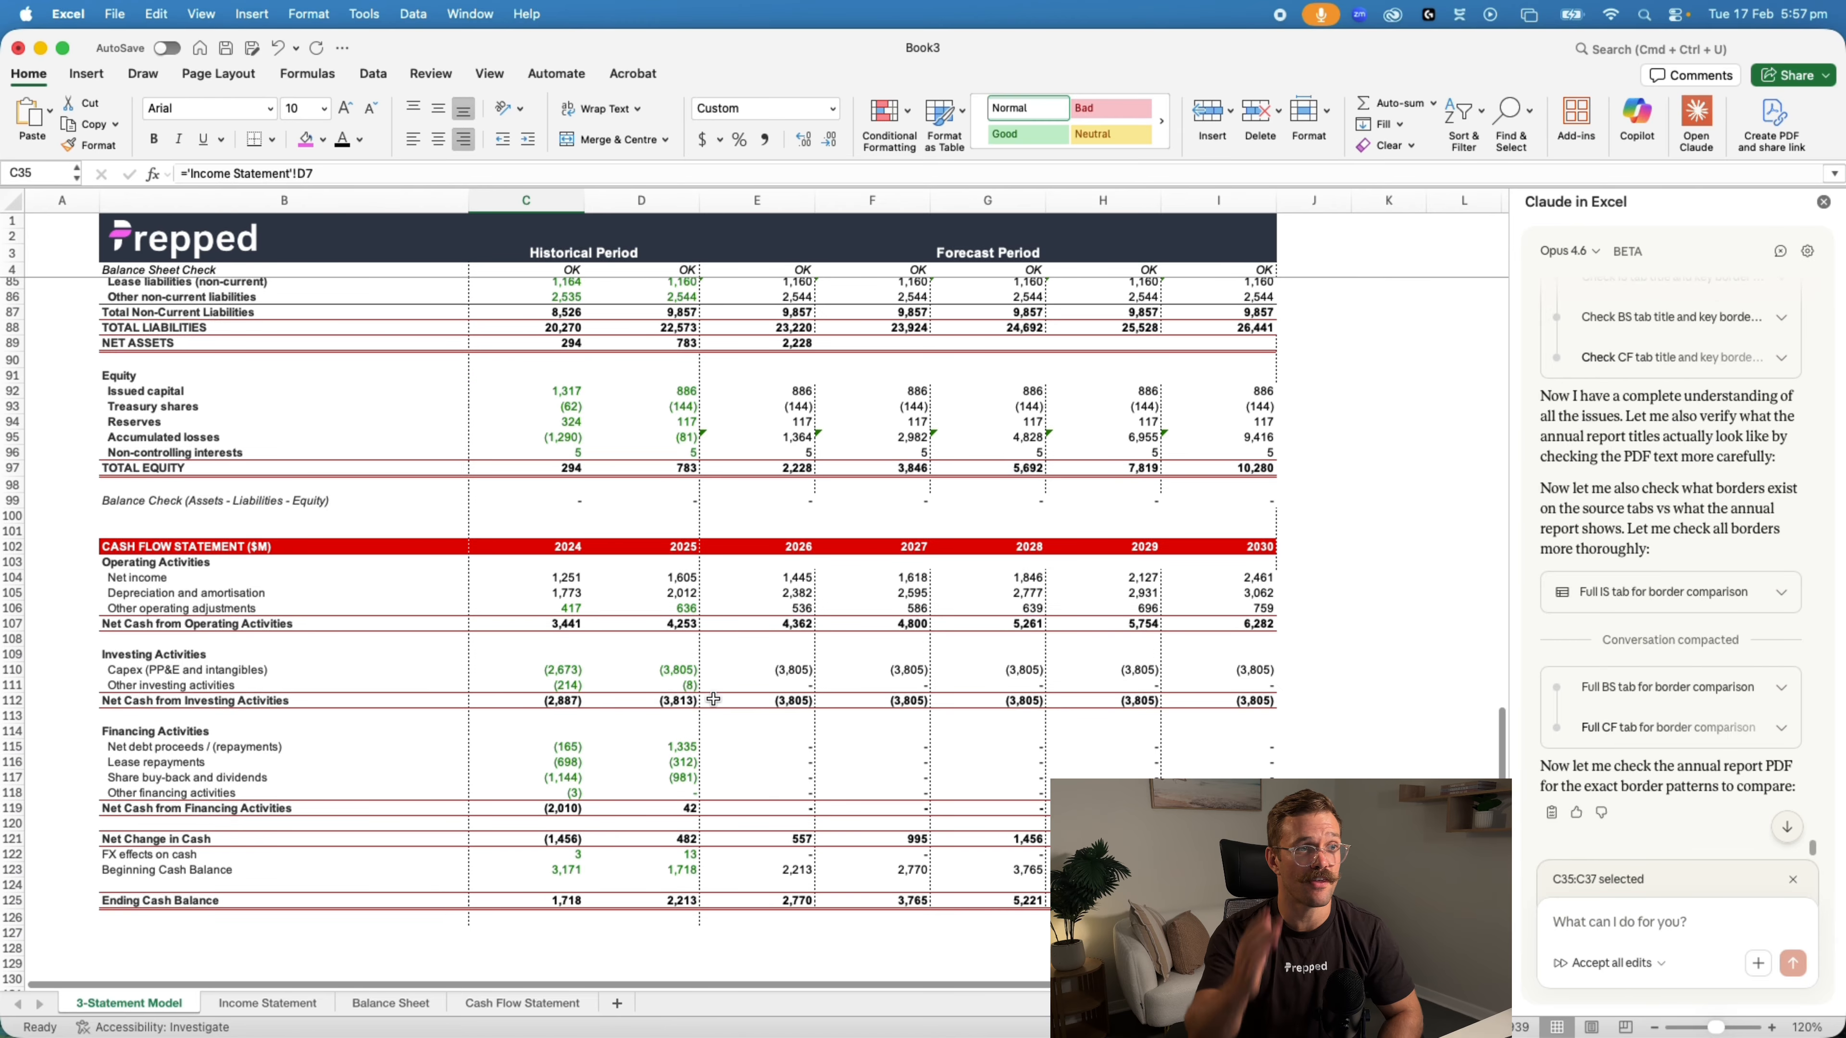